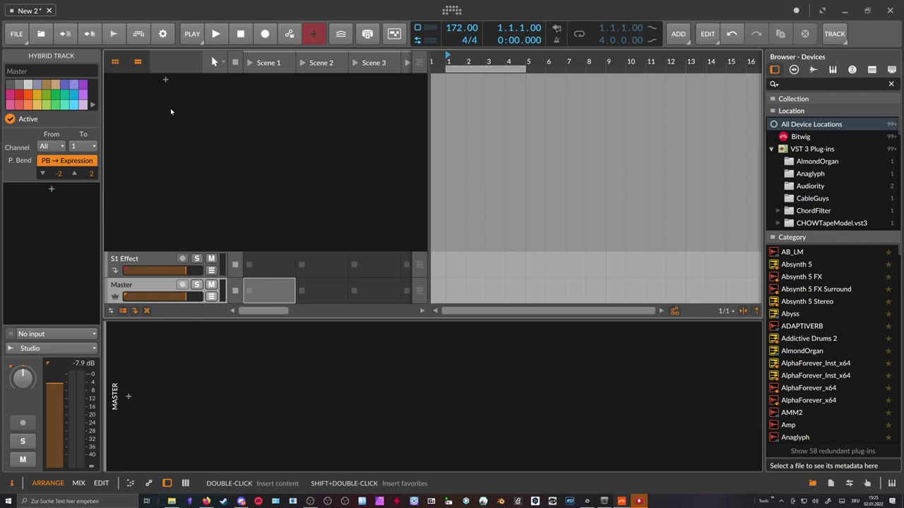
Add a new instrument track to the empty arrangement
left_click_drag(452, 61, 451, 77)
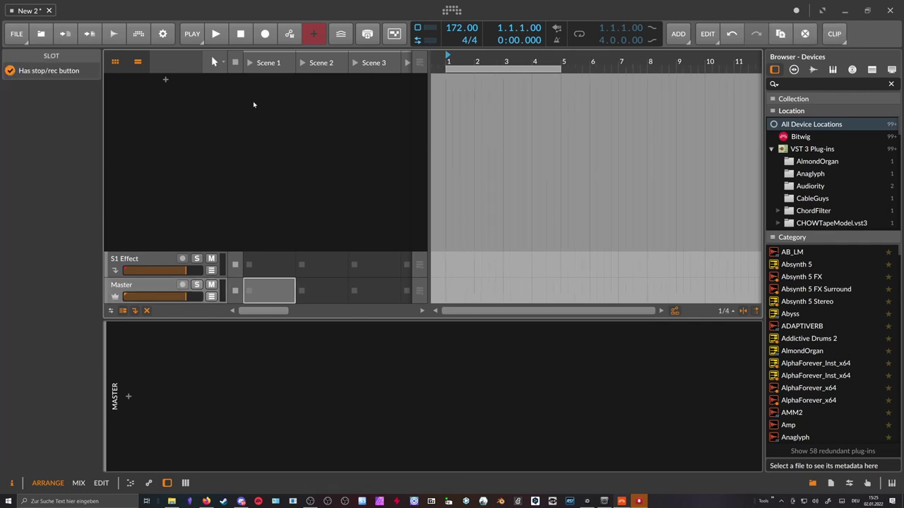
right_click(146, 99)
left_click(146, 95)
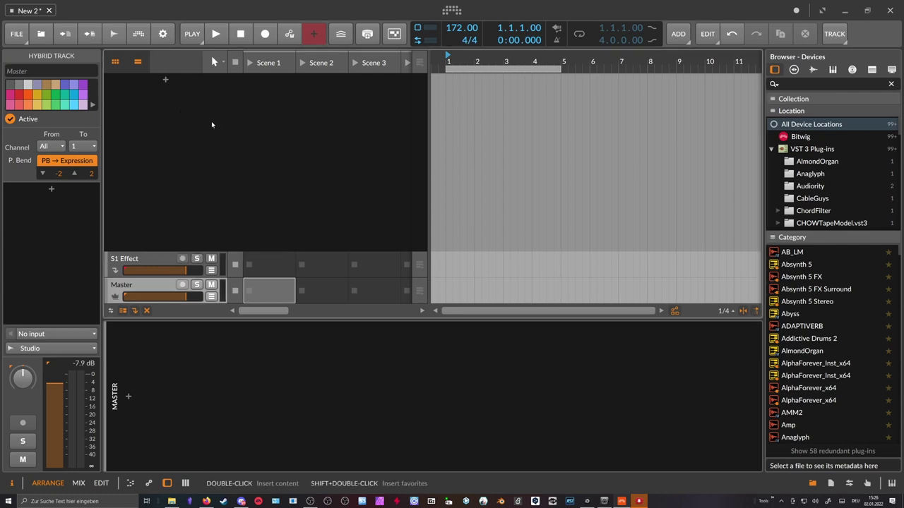
right_click(154, 95)
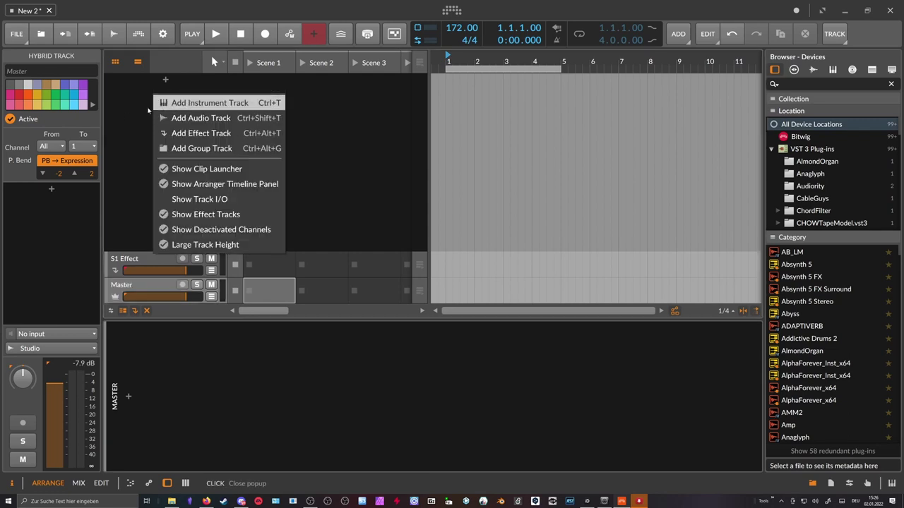
left_click(176, 104)
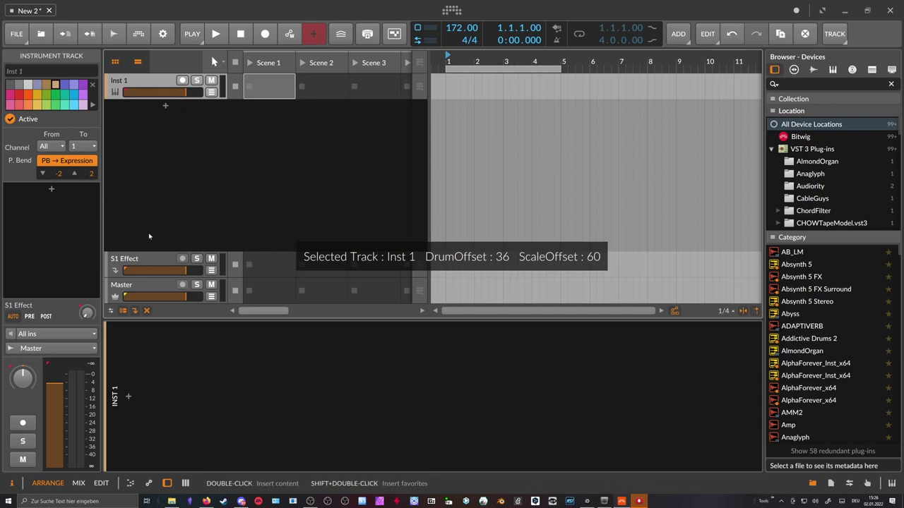
Find the Phase-4 synth among the devices and insert it into the instrument track's device chain
left_click(128, 397)
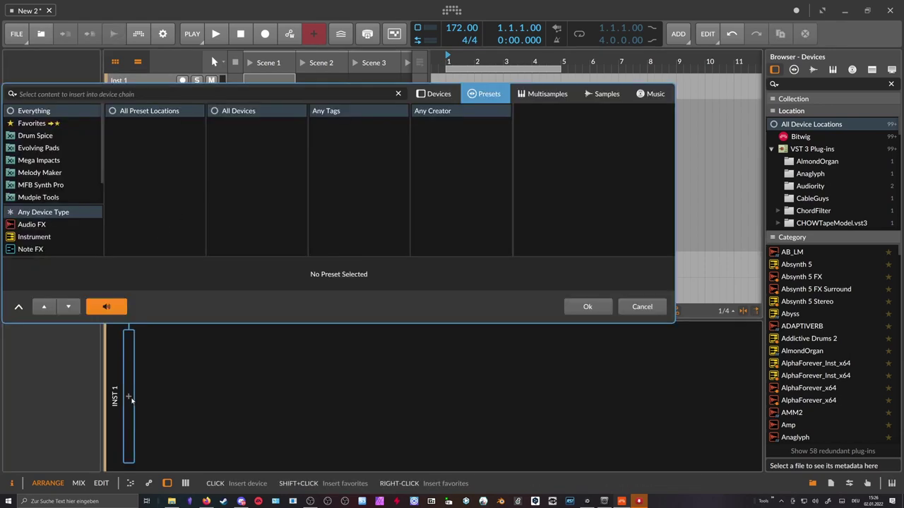
type("phas")
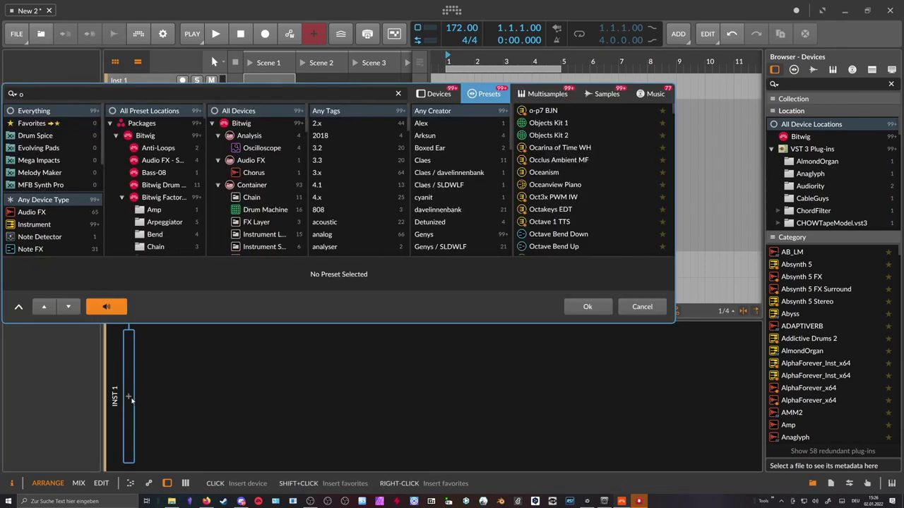
type("e")
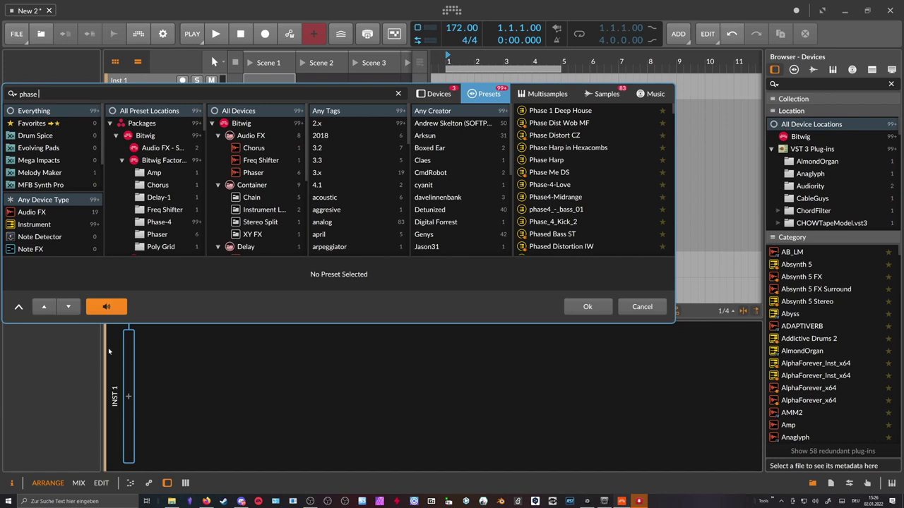
type("-4")
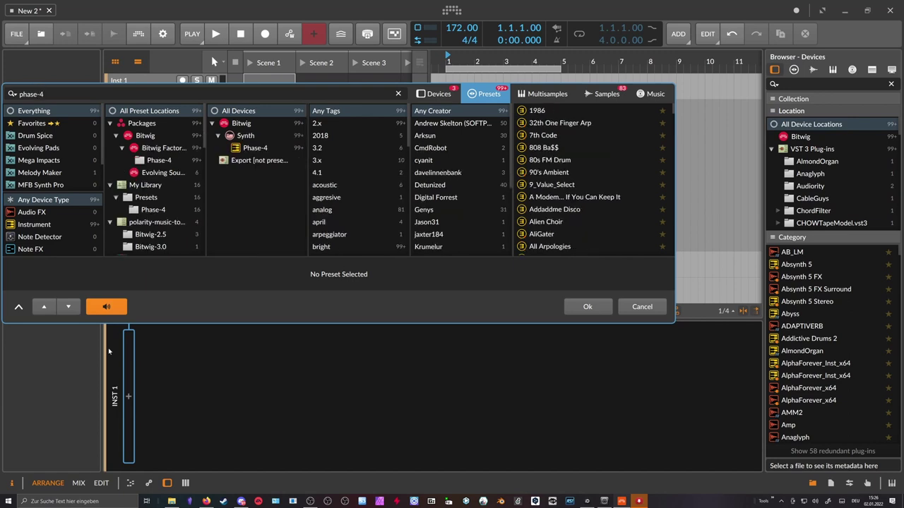
left_click(446, 94)
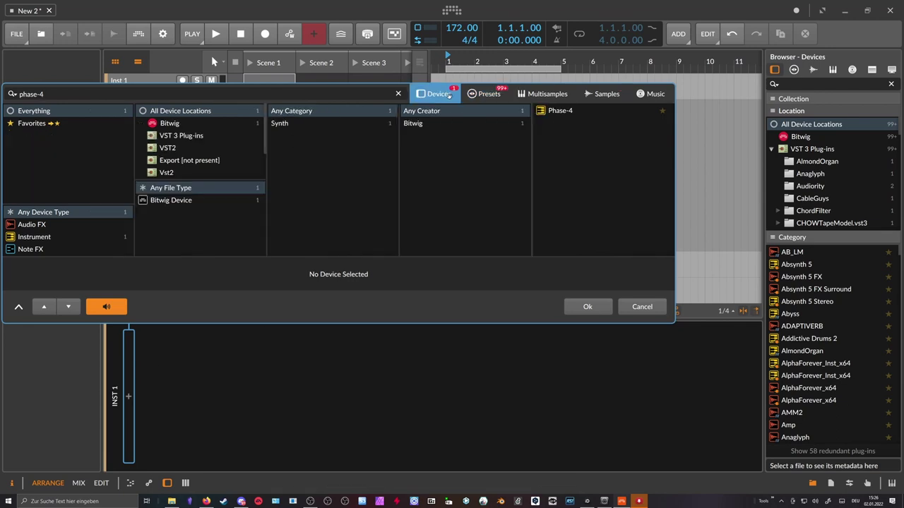
double_click(548, 114)
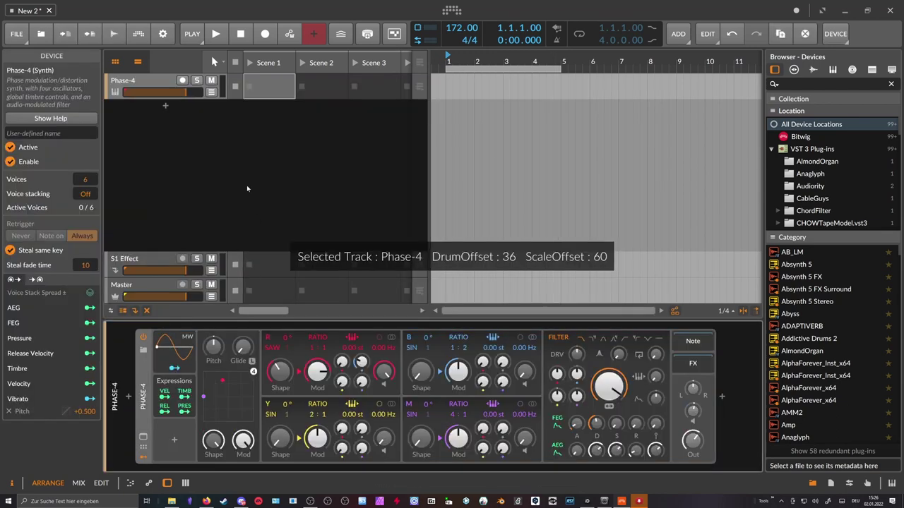
Set the Phase-4 output level to 0 dB and save the settings as the device's default preset
left_click(692, 444, "ctrl")
type("0 dB")
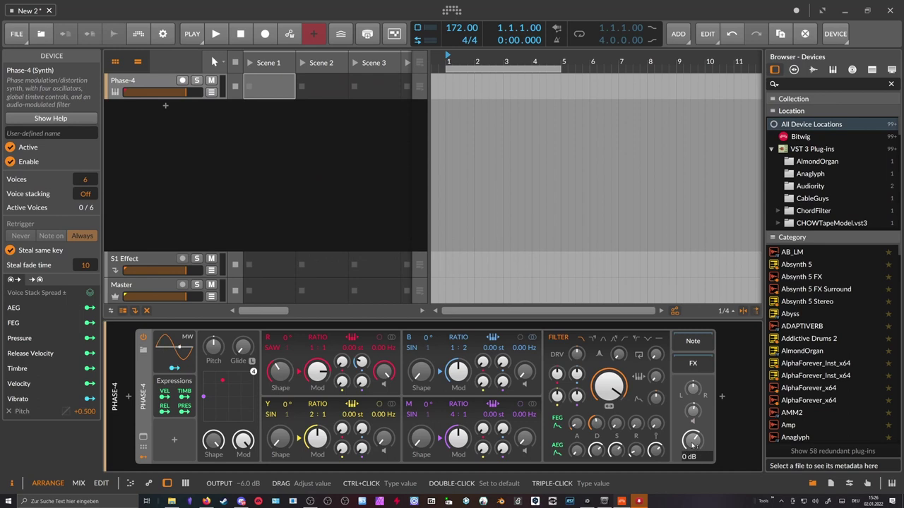
key("Return")
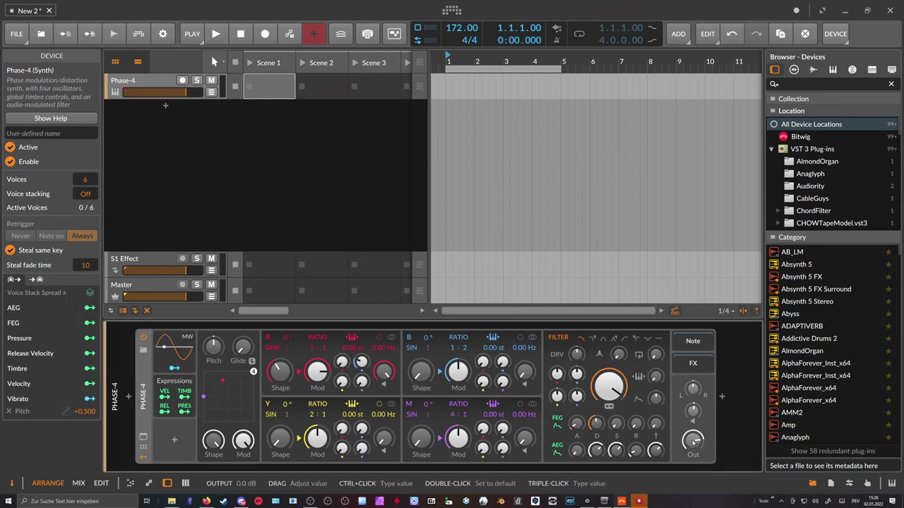
right_click(143, 387)
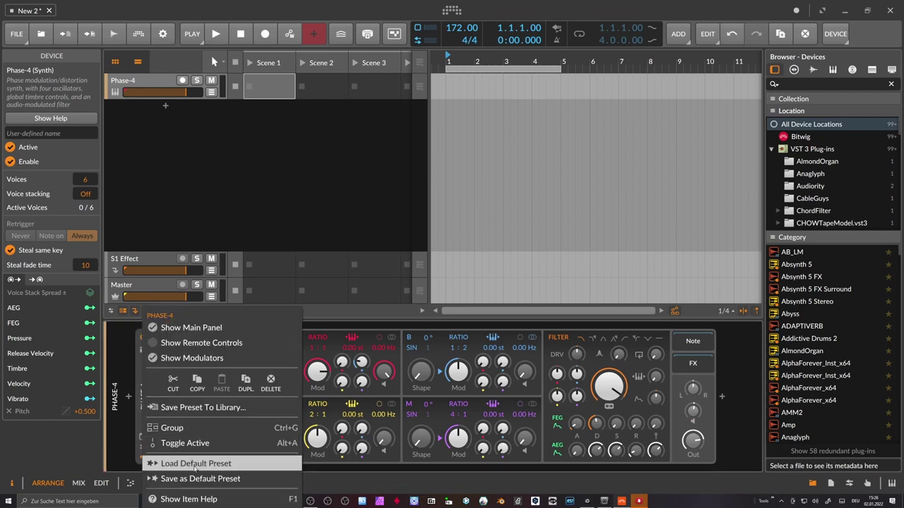
left_click(197, 480)
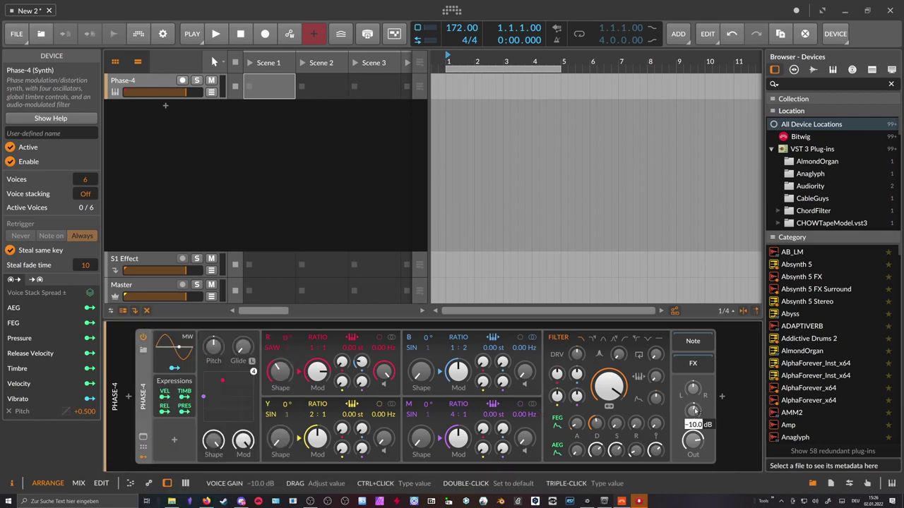
key("Escape")
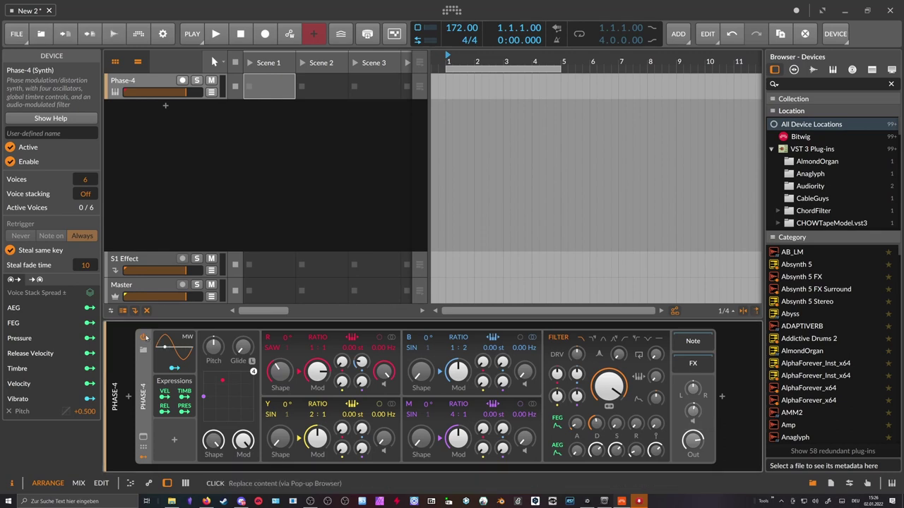
Create a clip at bar 1 on the Phase-4 track and extend it to four bars
double_click(452, 86)
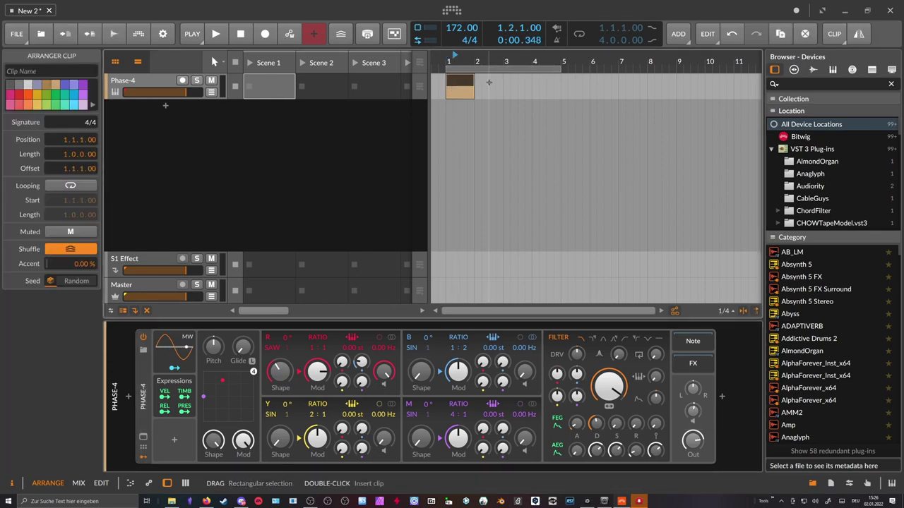
left_click_drag(476, 84, 561, 84)
left_click(448, 62)
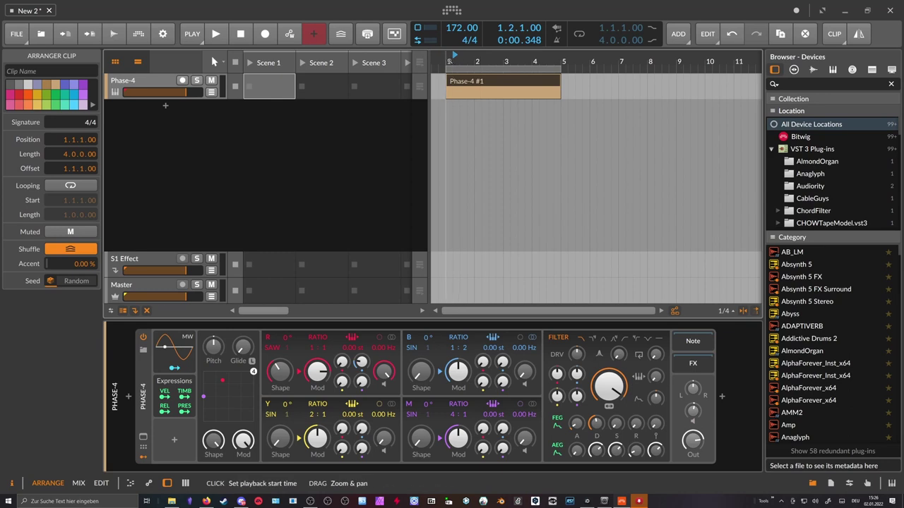
left_click_drag(459, 62, 463, 72)
Open the Phase-4 clip in an enlarged note editor and audition low notes on its piano keyboard
double_click(461, 85)
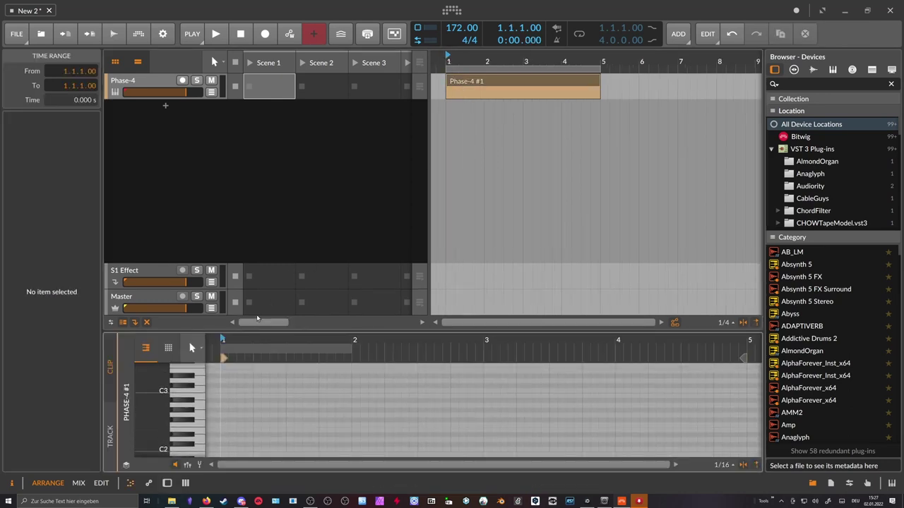
left_click_drag(247, 330, 247, 192)
scroll(175, 365, "down", 5)
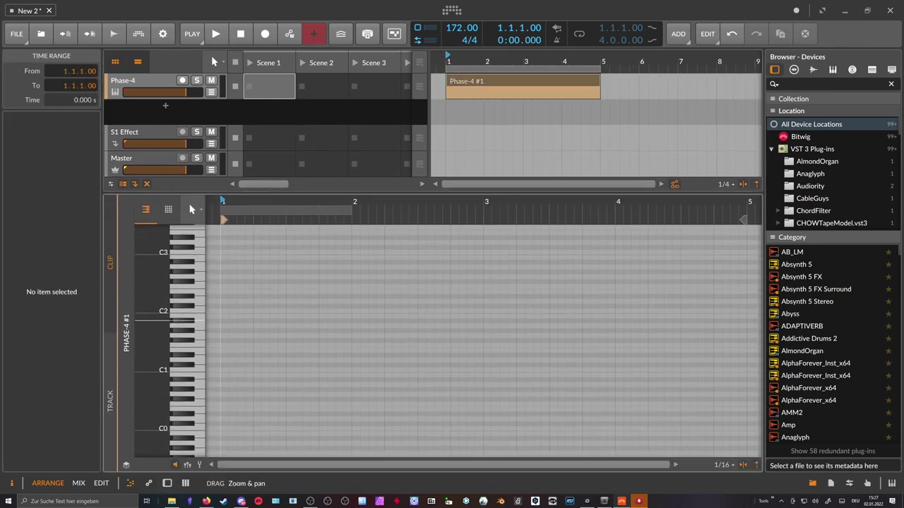
left_click(191, 323)
left_click(195, 297)
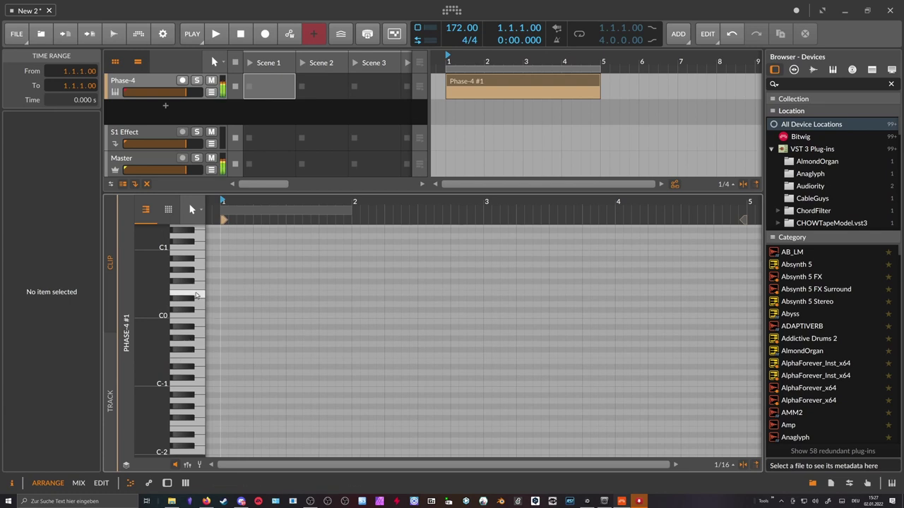
scroll(197, 302, "up", 2)
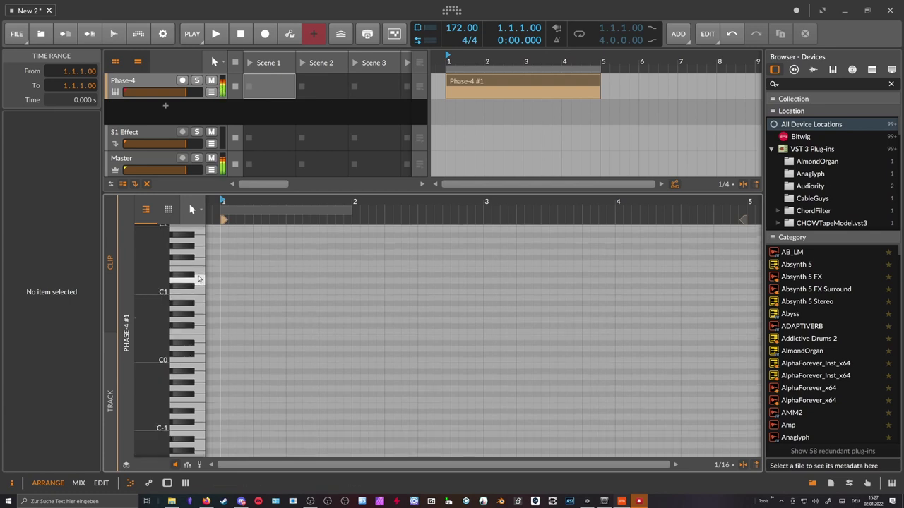
scroll(200, 291, "up", 4)
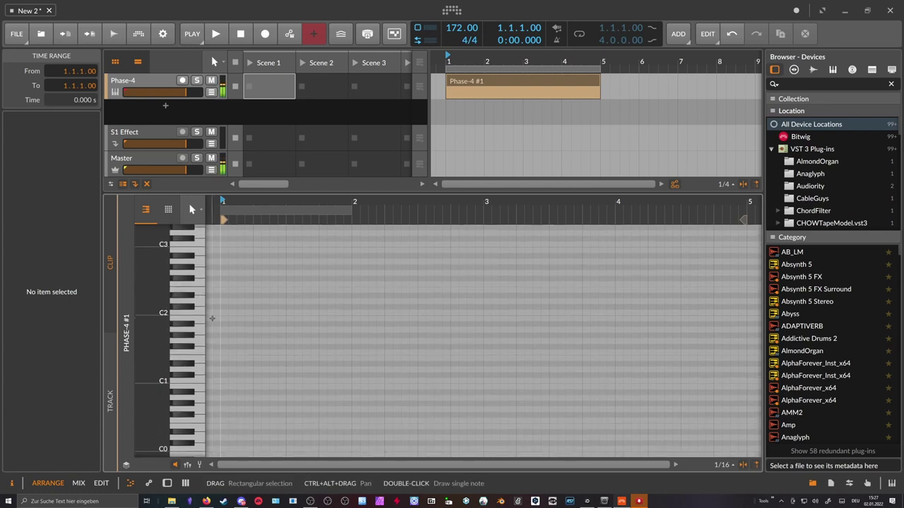
Draw a single sixteenth note on B1 at the start of the clip
double_click(216, 319)
double_click(265, 318)
key("ctrl+z")
key("ctrl+z")
double_click(225, 319)
double_click(266, 318)
key("Delete")
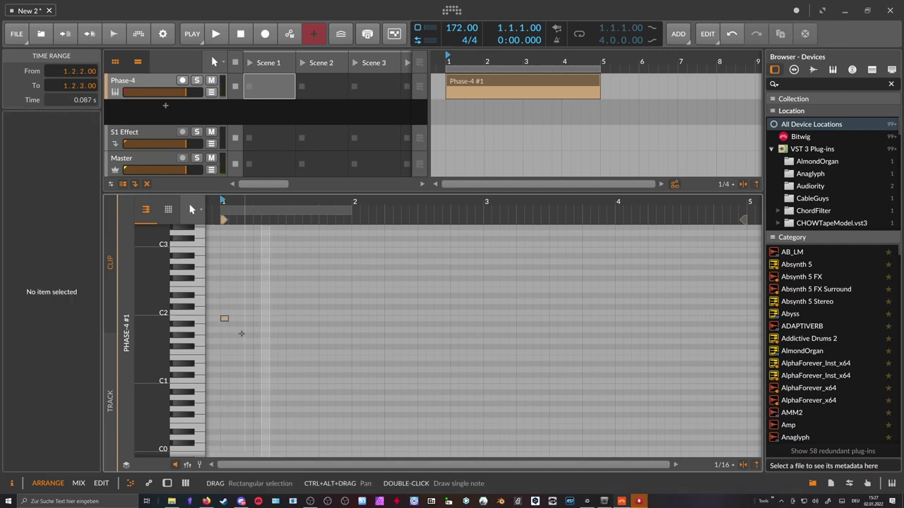
Transpose the clip's first note down in octaves and semitones to C0 to audition low bass pitches
left_click(223, 319)
double_click(151, 90)
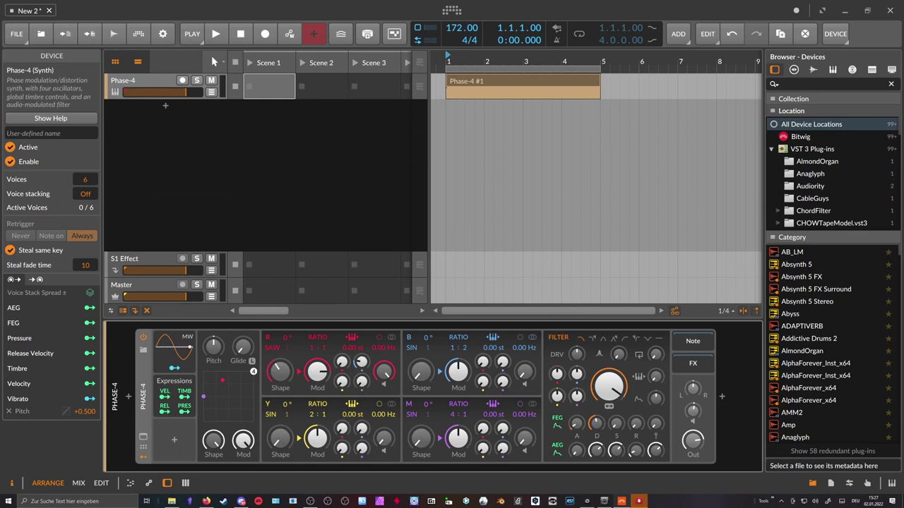
double_click(452, 89)
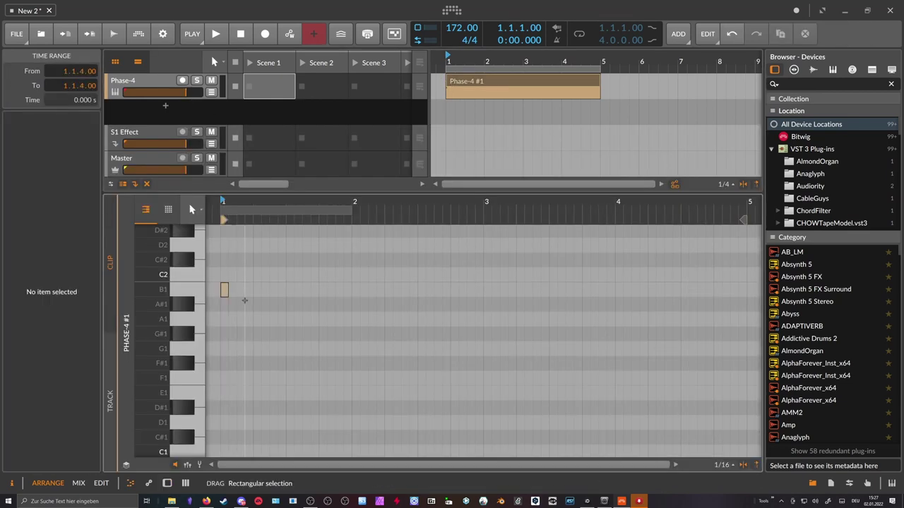
left_click_drag(233, 202, 276, 201)
key("Down")
key("Up")
key("shift+Down")
key("shift+Down")
key("shift+Up")
key("shift+Down")
key("Up")
key("Up")
key("Up")
key("Up")
key("Up")
key("Up")
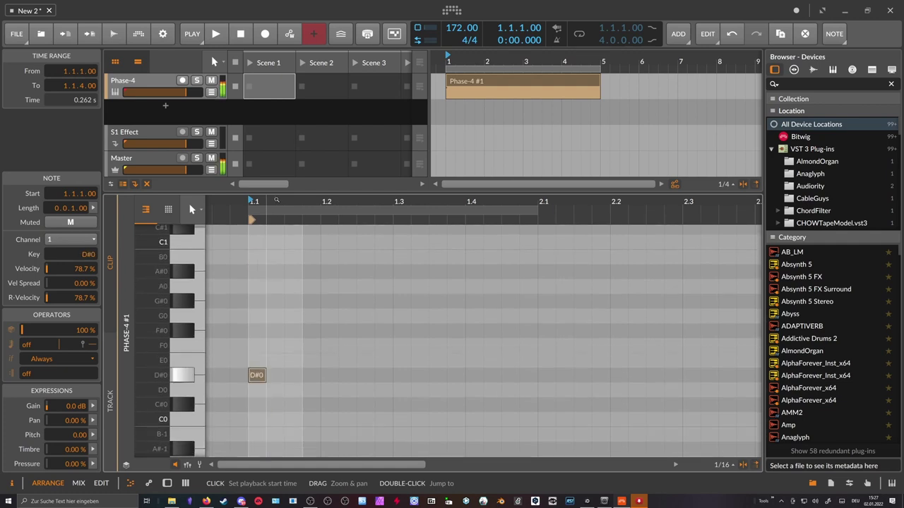
key("Down")
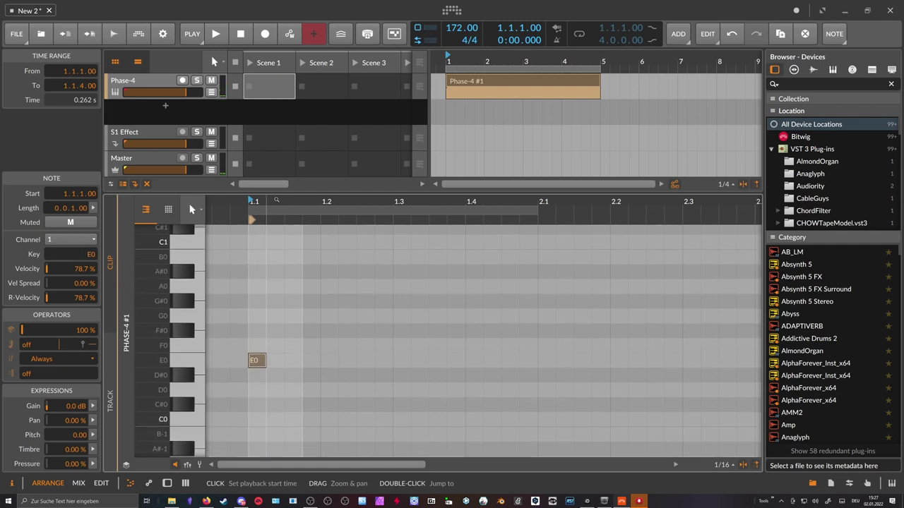
key("Down")
key("Down")
key("Down")
key("Down")
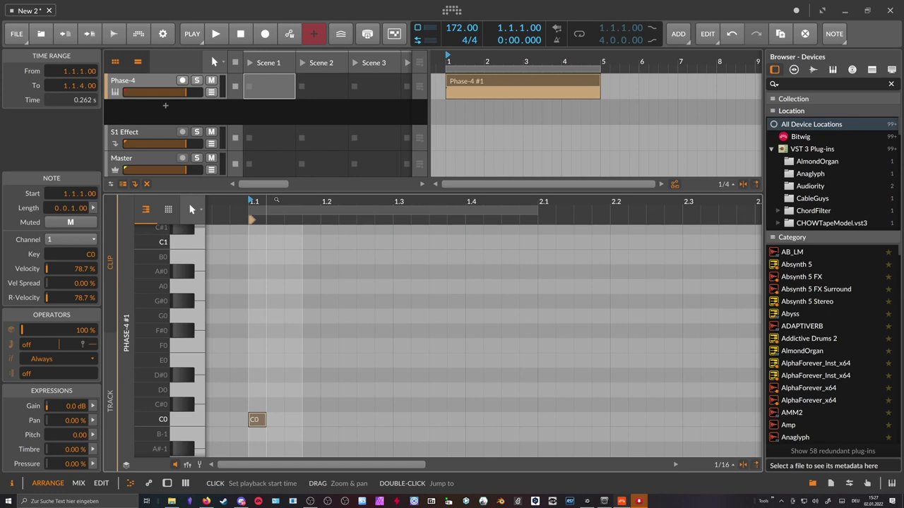
Transpose the note up in semitones to A0 while auditioning the pitches
key("Up")
key("Up")
key("Up")
key("Up")
key("Up")
key("Up")
key("Up")
key("Up")
key("Up")
key("Up")
key("Down")
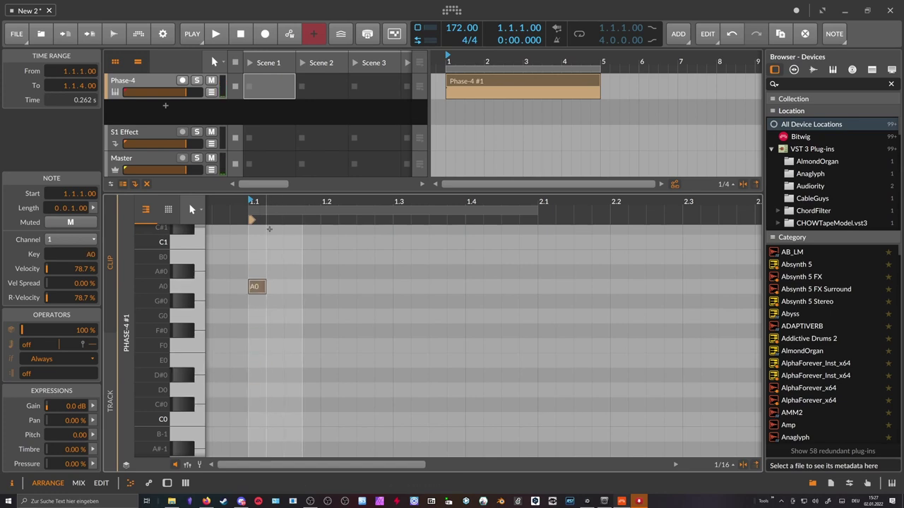
Transpose the note down in semitones to E0
left_click(258, 264)
left_click_drag(259, 268, 260, 300)
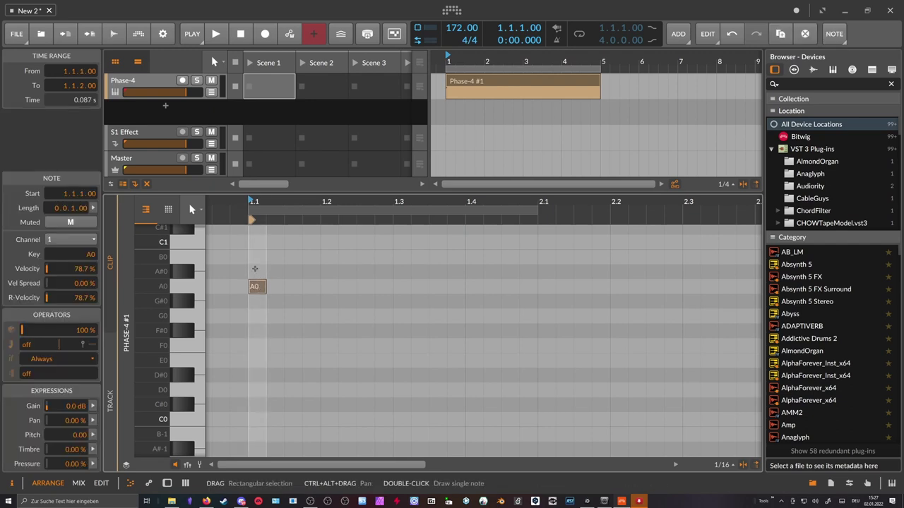
left_click_drag(258, 202, 296, 229)
left_click_drag(296, 268, 296, 301)
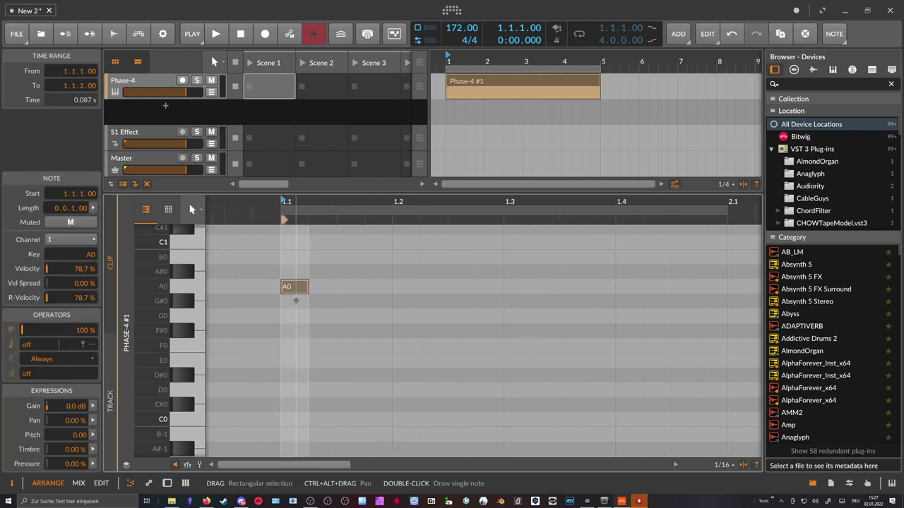
key("Down")
key("Down")
key("Down")
key("Down")
key("Down")
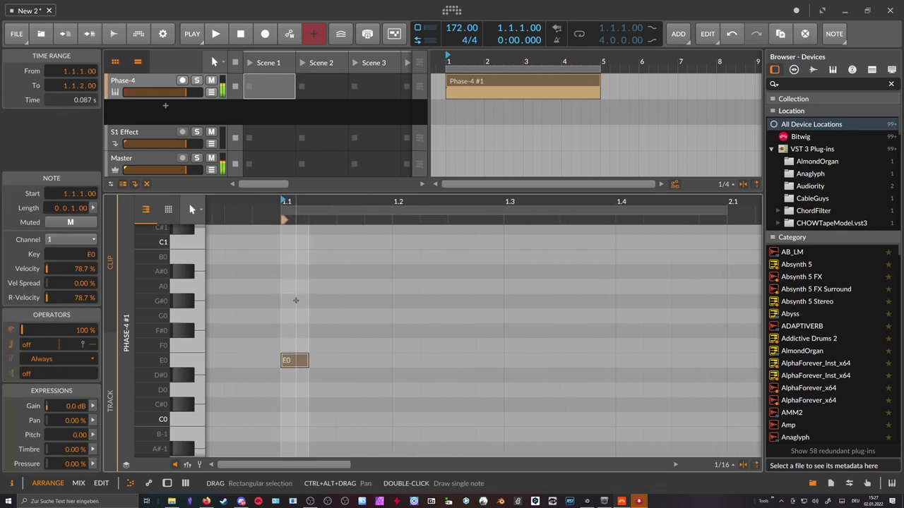
left_click(290, 347)
left_click(297, 360)
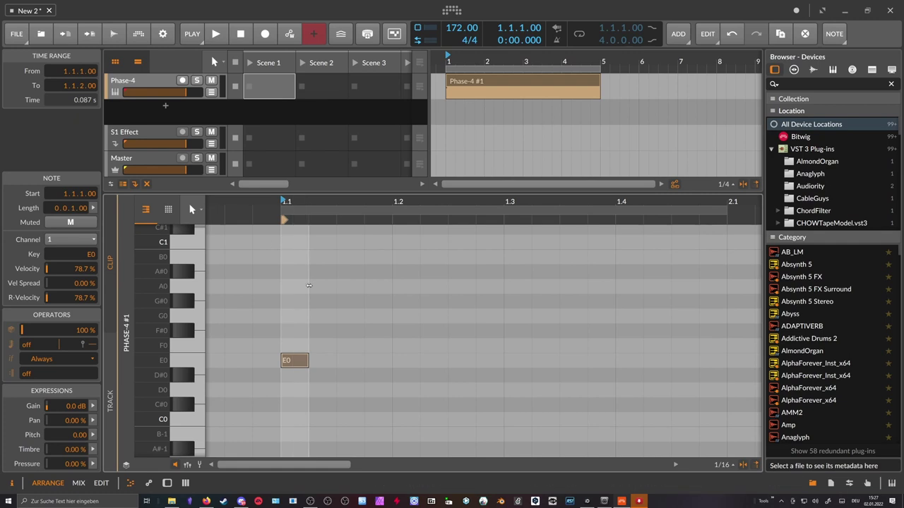
Lengthen the E0 note at the clip's start to 0.2.2.00
mouse_move(300, 202)
left_mouse_down()
mouse_move(296, 185)
mouse_move(290, 200)
left_mouse_up()
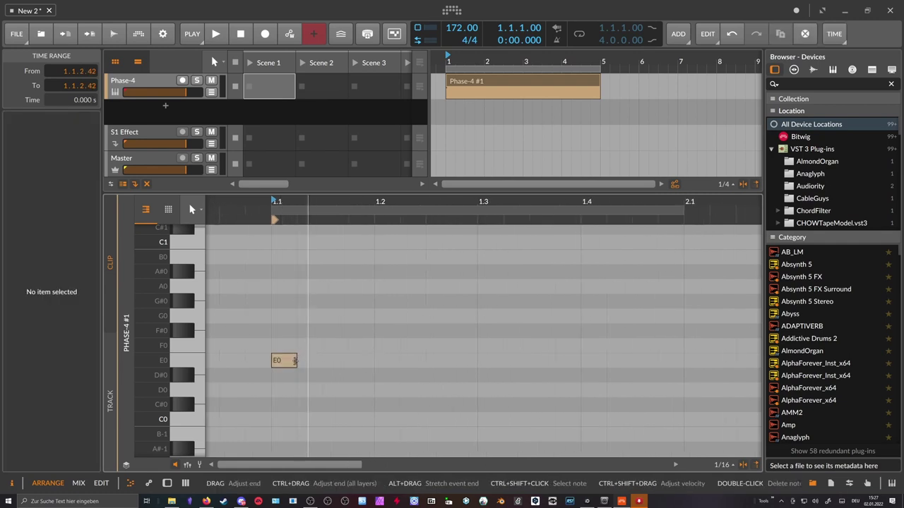
left_click_drag(295, 360, 528, 360)
scroll(303, 318, "down", 2)
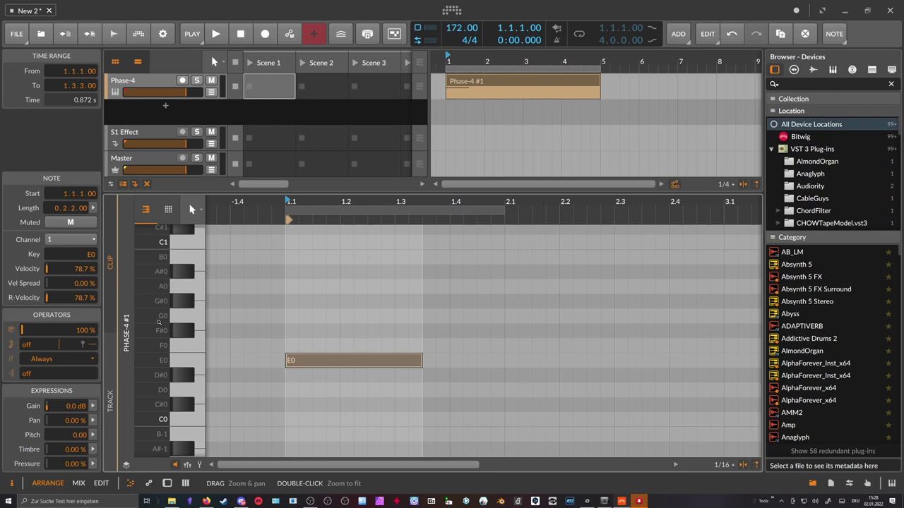
Move the clip's E0 note down to D#0 and transpose it back up to E0
mouse_move(159, 321)
left_mouse_down()
mouse_move(147, 328)
mouse_move(162, 326)
left_mouse_up()
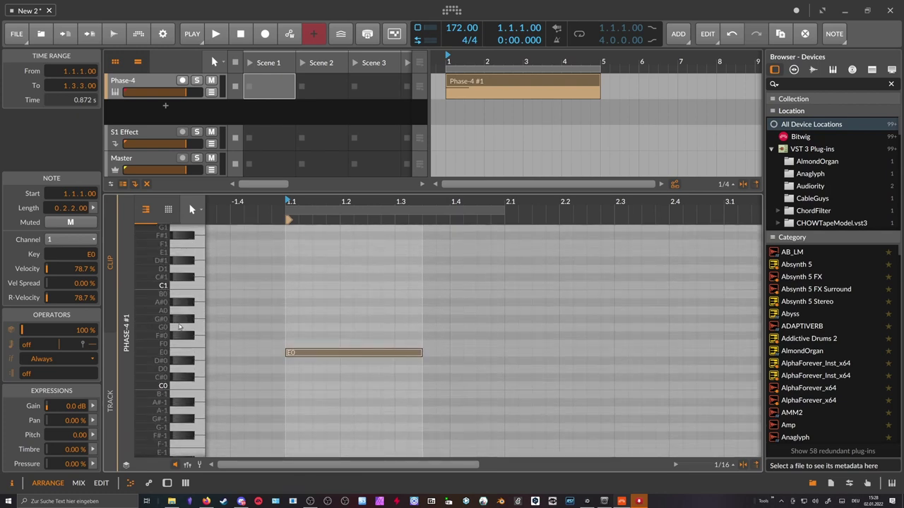
left_click(300, 345)
left_click_drag(305, 353, 307, 360)
left_click(316, 345)
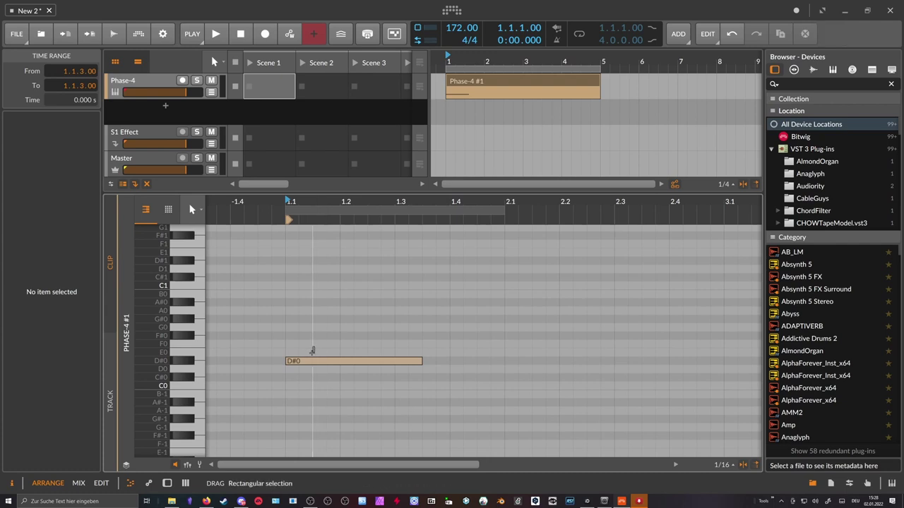
left_click(307, 361)
key("Up")
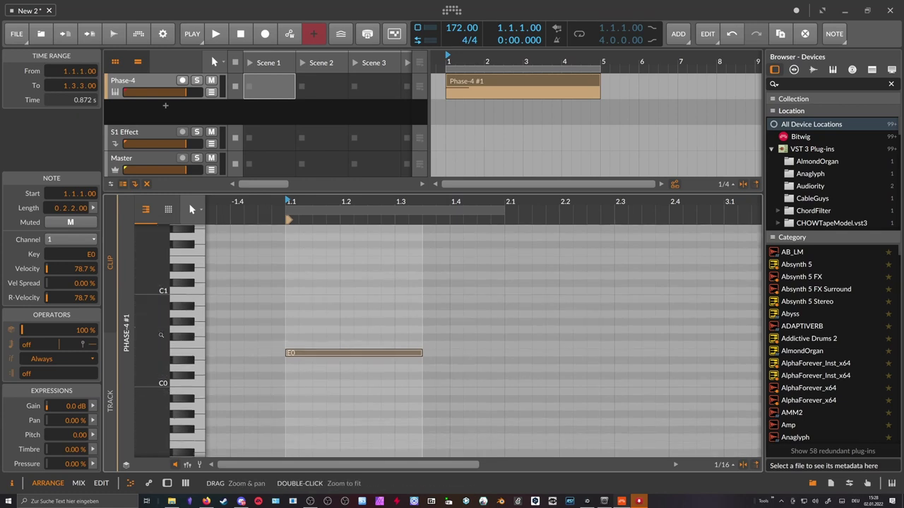
left_click_drag(161, 336, 170, 339)
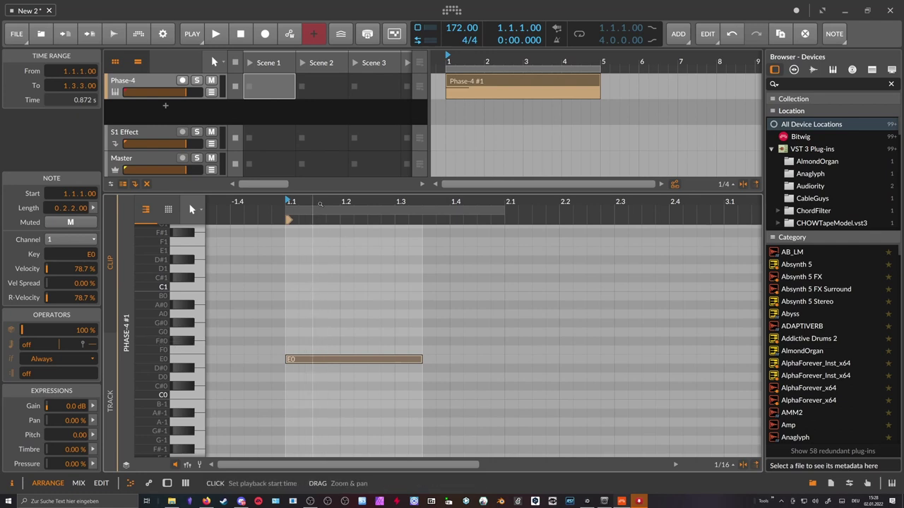
Shorten the E0 note to 0.2.0.00 and duplicate it seven times to fill the four bars
left_click_drag(318, 206, 337, 255)
mouse_move(356, 353)
left_mouse_down()
mouse_move(618, 364)
mouse_move(342, 362)
left_mouse_up()
key("ctrl+d")
key("ctrl+d")
key("ctrl+d")
key("ctrl+d")
key("ctrl+d")
key("ctrl+d")
key("ctrl+d")
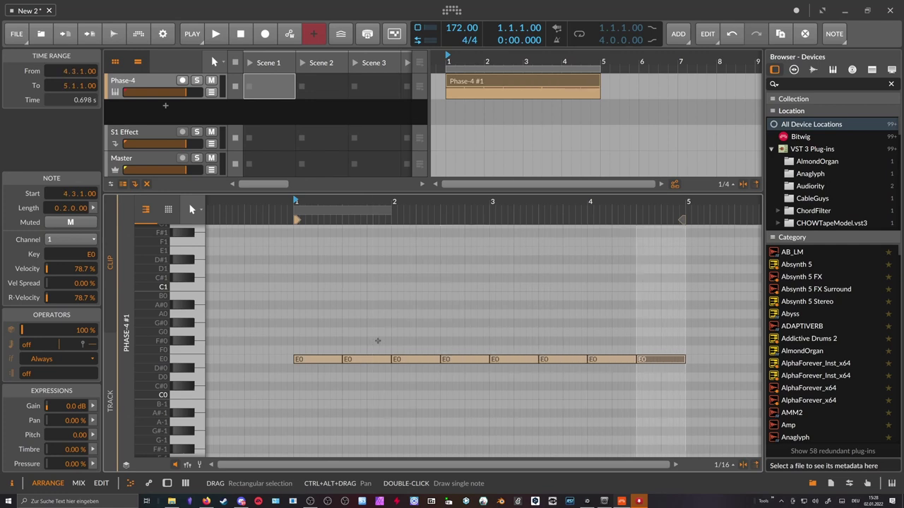
Extend the clip's loop region to four bars and turn on arranger looping over bars 1 to 4
left_click_drag(418, 204, 377, 204)
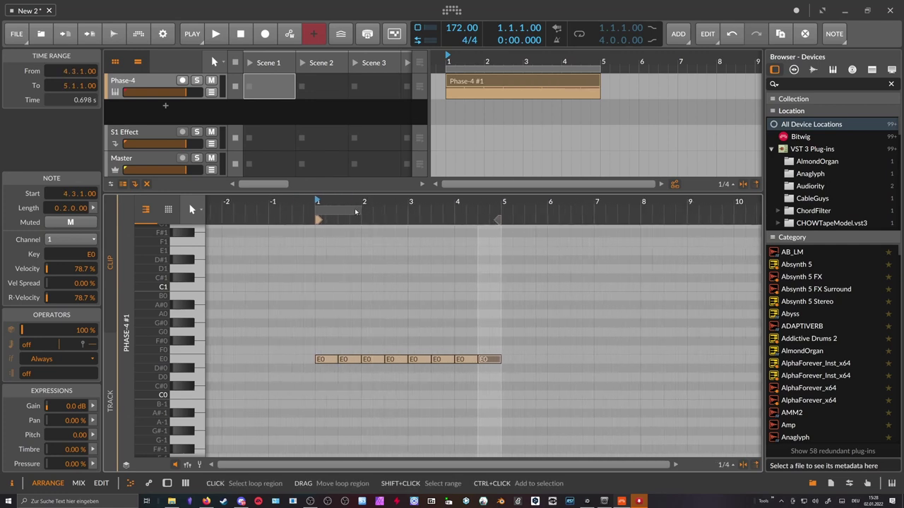
left_click_drag(361, 211, 499, 223)
left_click(591, 62)
left_click(579, 34)
left_click_drag(470, 66, 461, 73)
Show the Phase-4 device and set oscillator R's shaping amount to 0% while auditioning the loop
key("space")
left_click(167, 483)
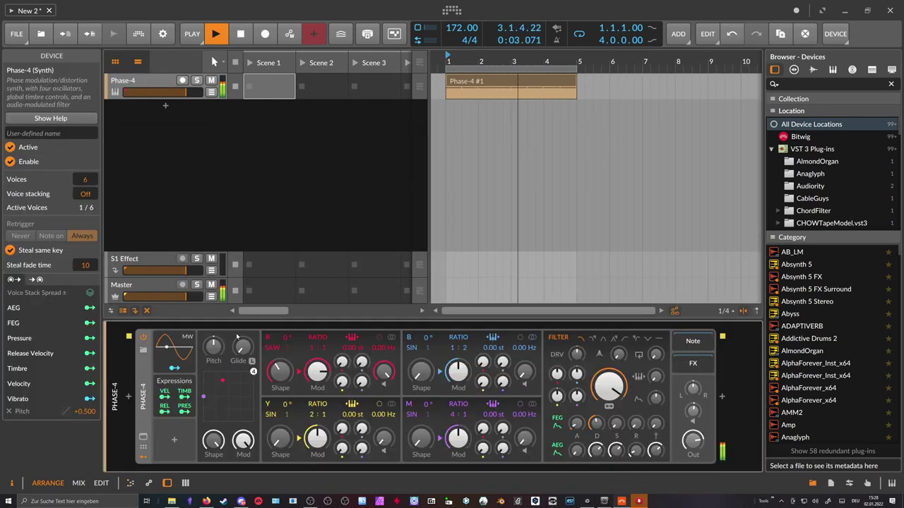
key("space")
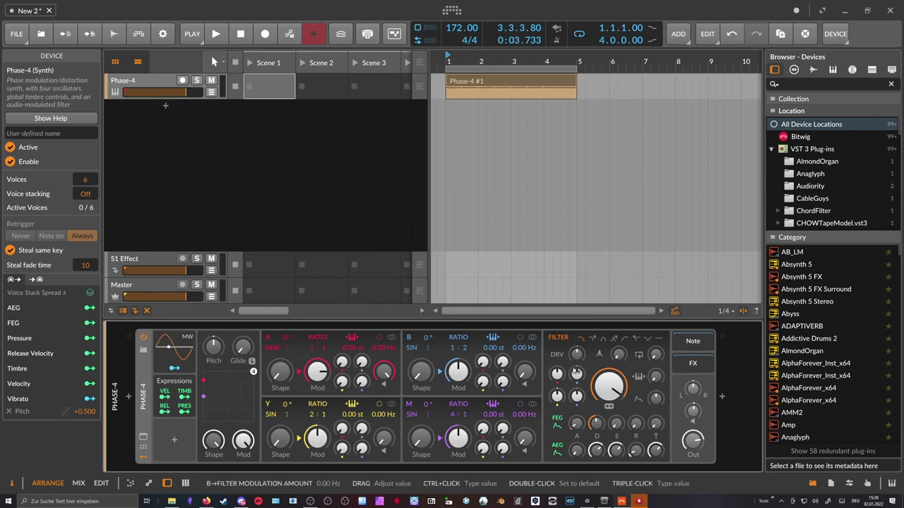
key("space")
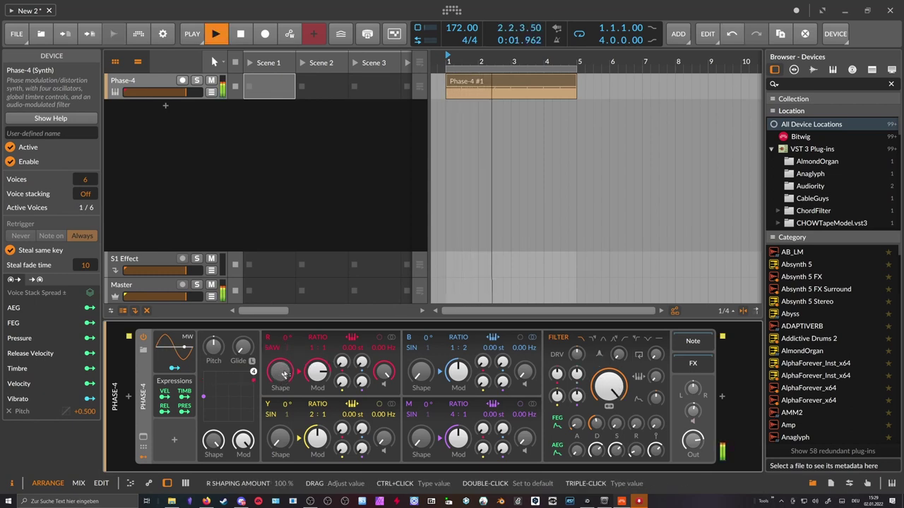
mouse_move(283, 377)
left_mouse_down()
mouse_move(282, 402)
mouse_move(286, 372)
left_mouse_up()
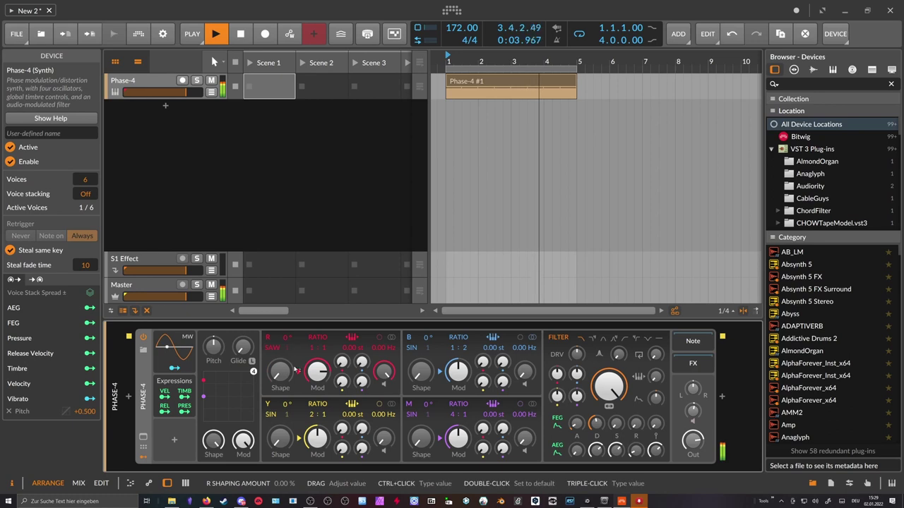
key("space")
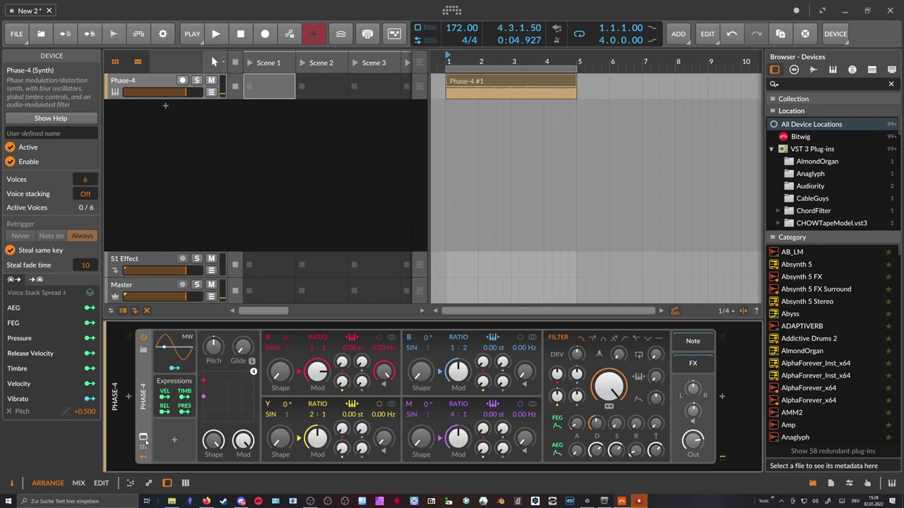
Open Phase-4's expanded waveform view and audition oscillator R with the HALF algorithm
left_click(143, 438)
key("space")
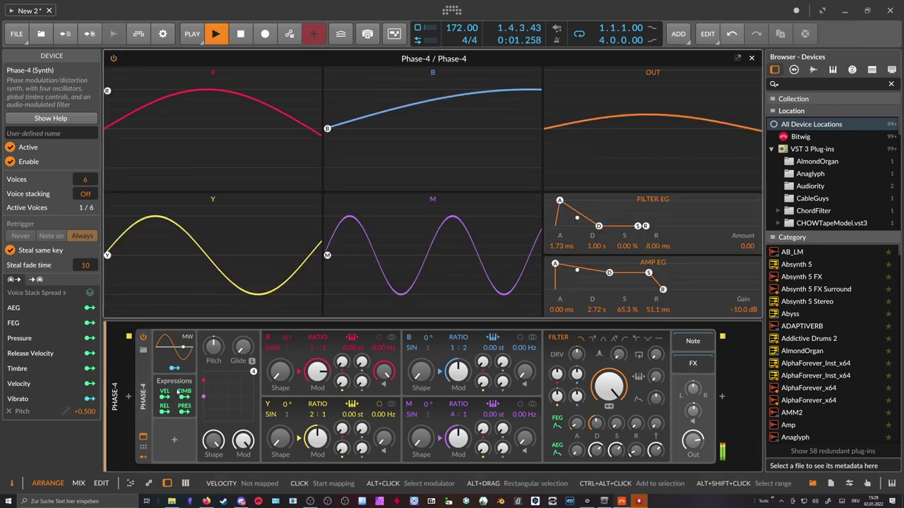
left_click_drag(273, 348, 273, 337)
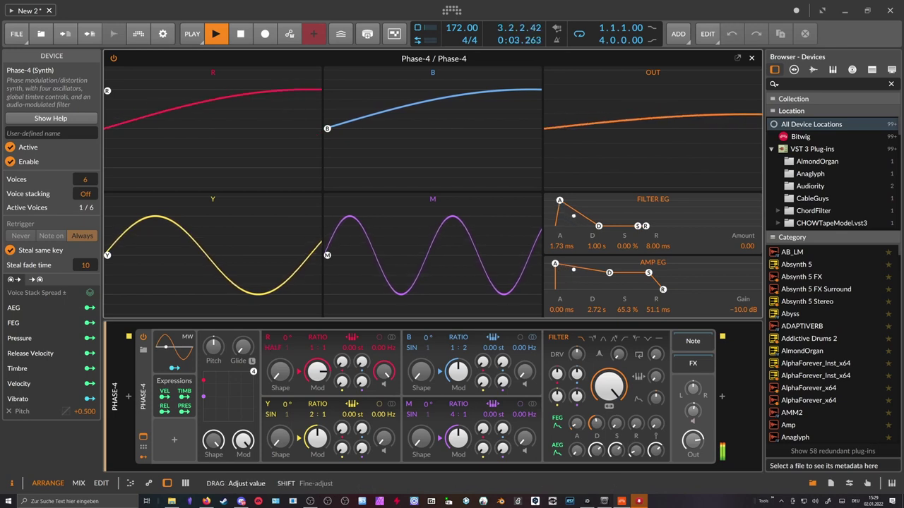
left_click_drag(280, 373, 280, 402)
key("space")
Set oscillator R's algorithm to SIN and audition the loop
left_click_drag(273, 348, 273, 345)
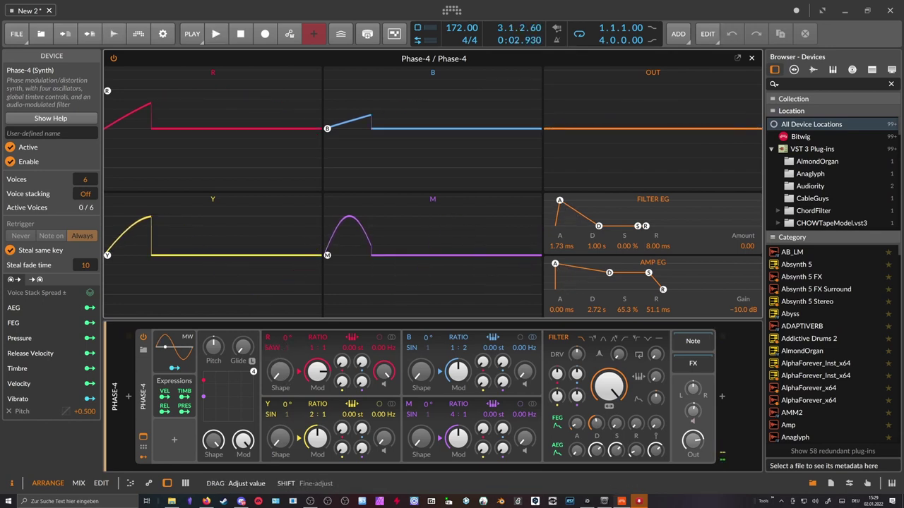
key("space")
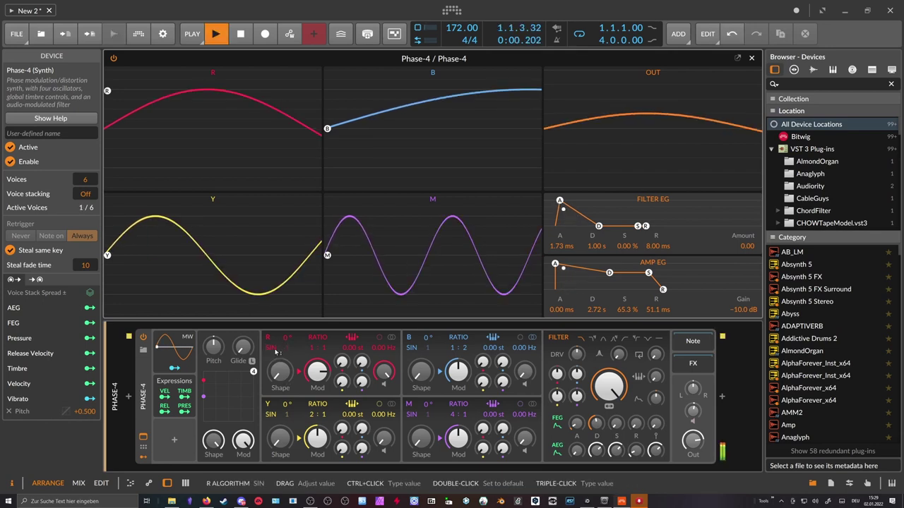
mouse_move(273, 352)
left_mouse_down()
mouse_move(273, 341)
mouse_move(273, 352)
left_mouse_up()
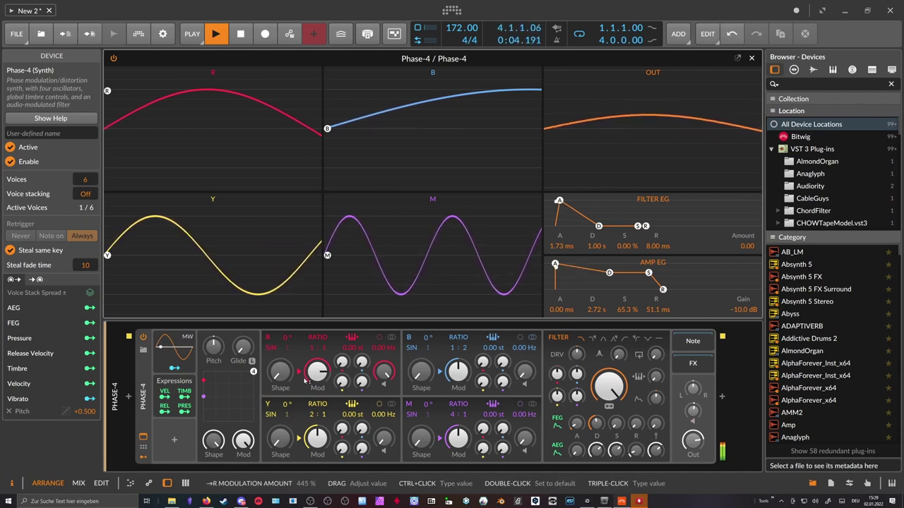
key("space")
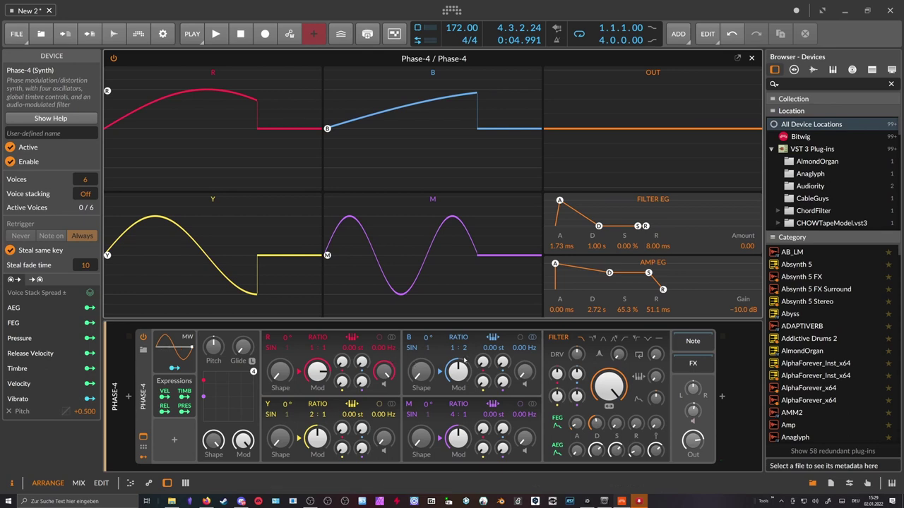
Set the B-to-R modulation amount to 8.52% while playing the loop
left_click_drag(361, 363, 362, 362)
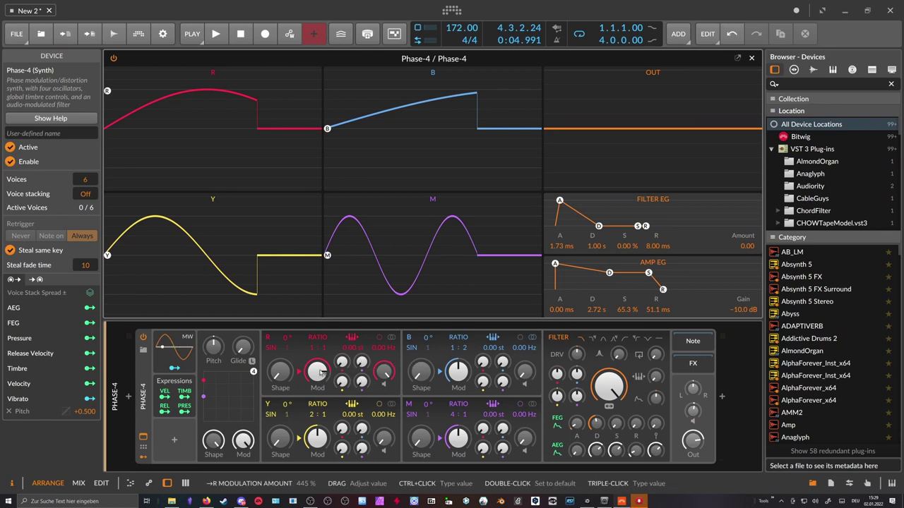
mouse_move(360, 362)
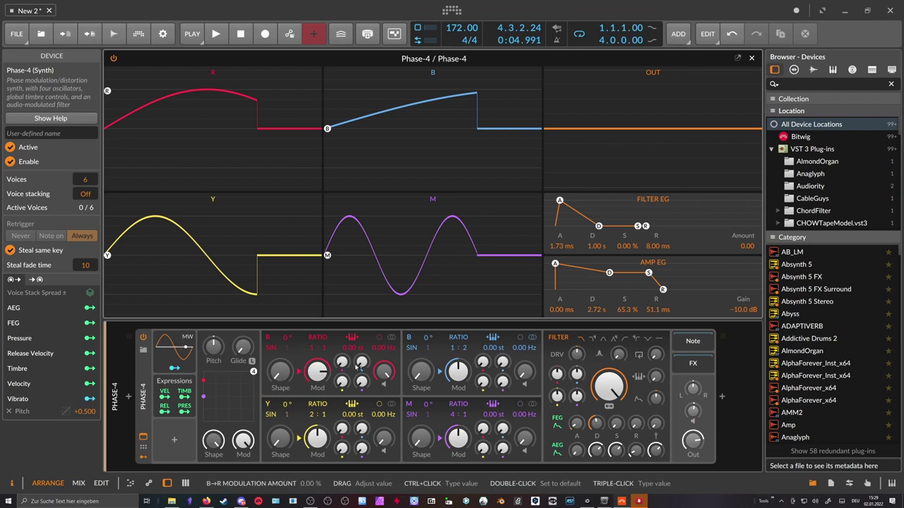
key("space")
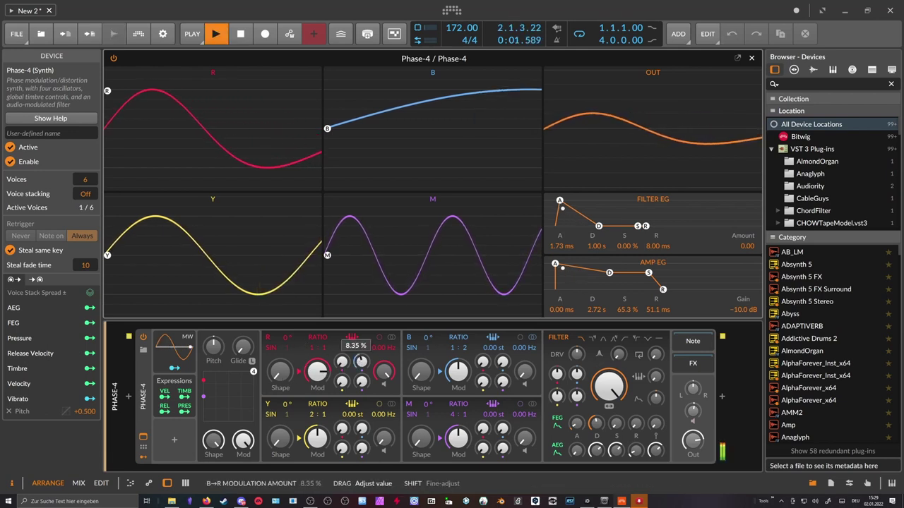
left_click_drag(360, 362, 361, 364)
key("space")
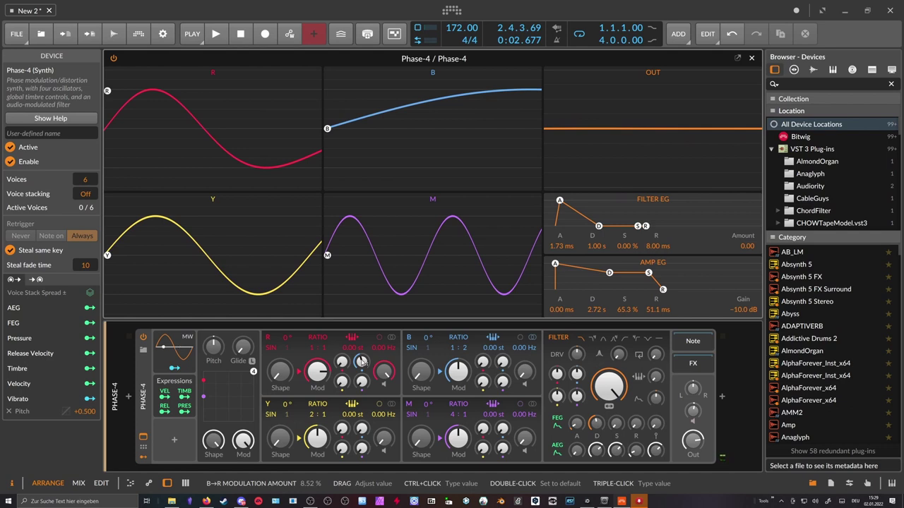
Set oscillator B's ratio to 1:1 and step it up through 2:1 and 3:1 to 4:1
left_click(461, 347)
left_click(451, 350)
left_click(452, 349)
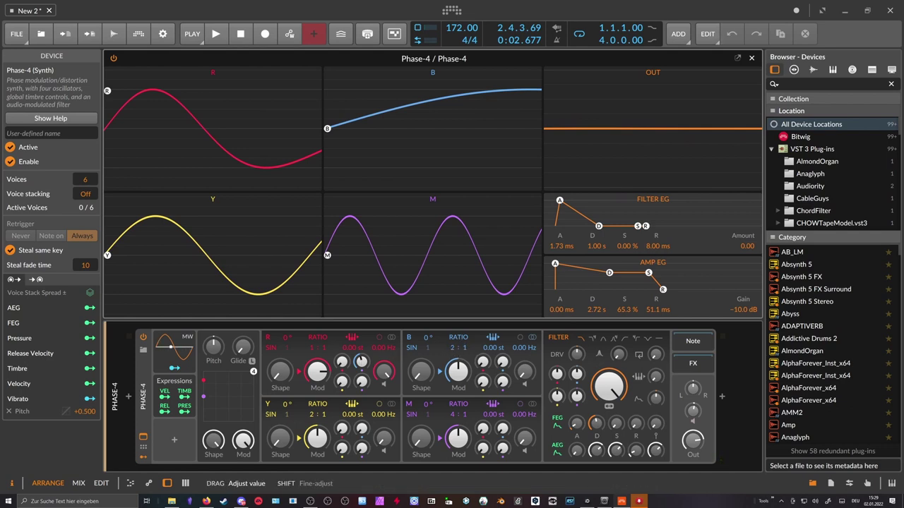
left_click_drag(450, 351, 454, 355)
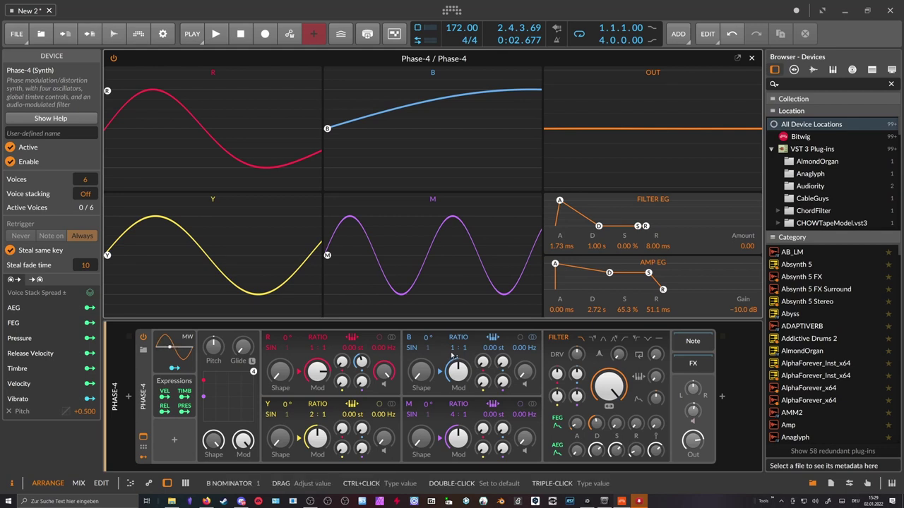
left_click_drag(454, 347, 453, 340)
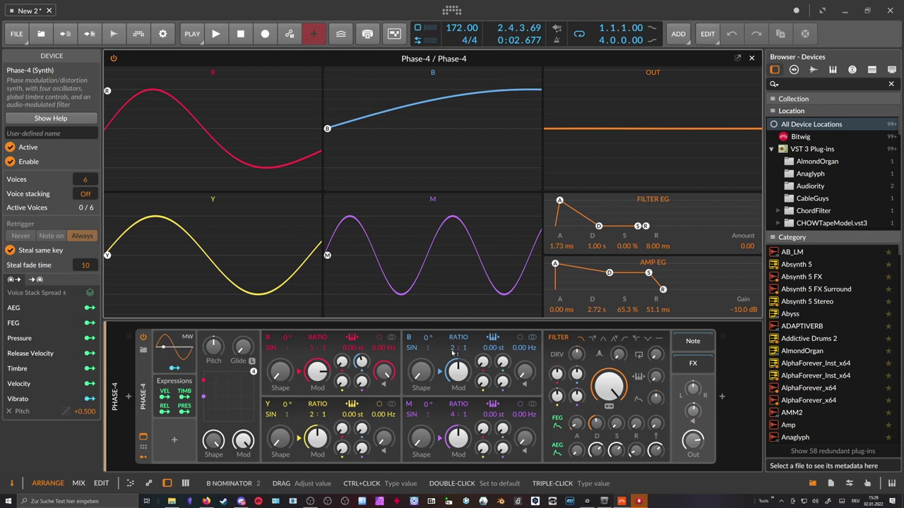
left_click_drag(452, 350, 452, 343)
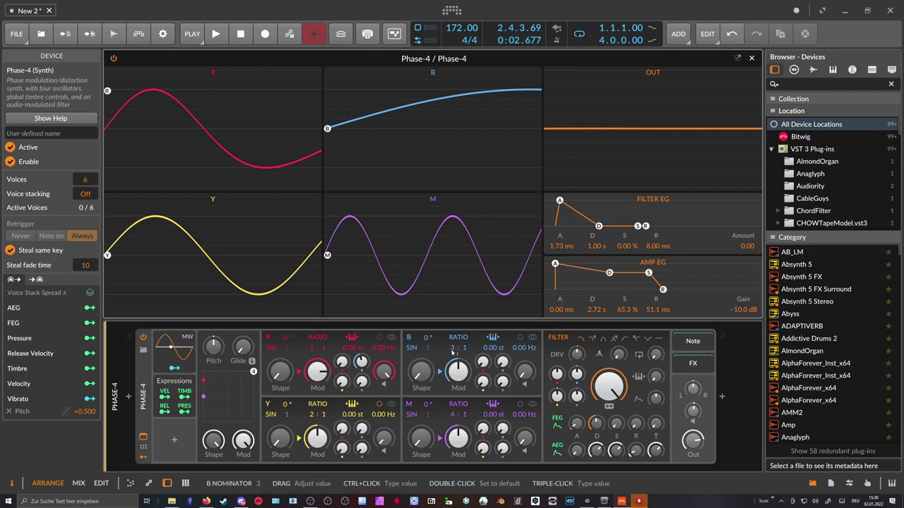
scroll(453, 351, "down", 1)
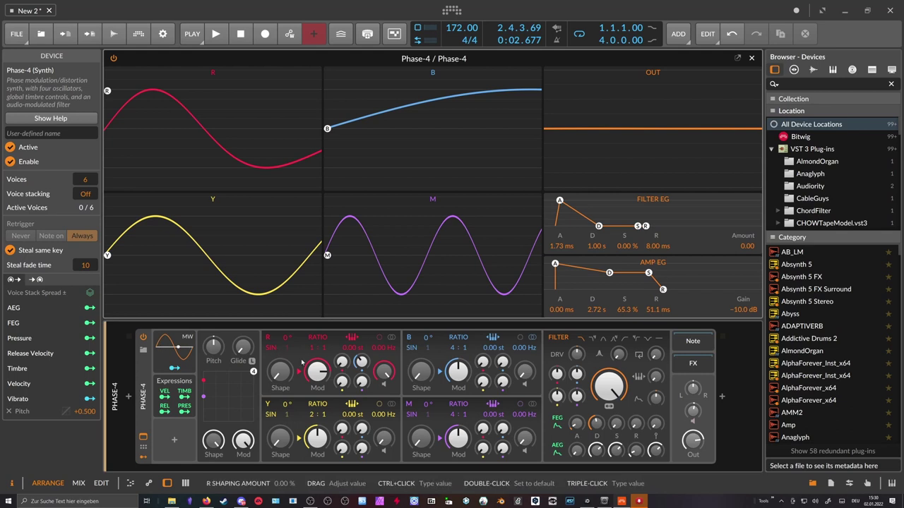
Audition the loop and lower oscillator B's ratio to 3:1 during playback
key("space")
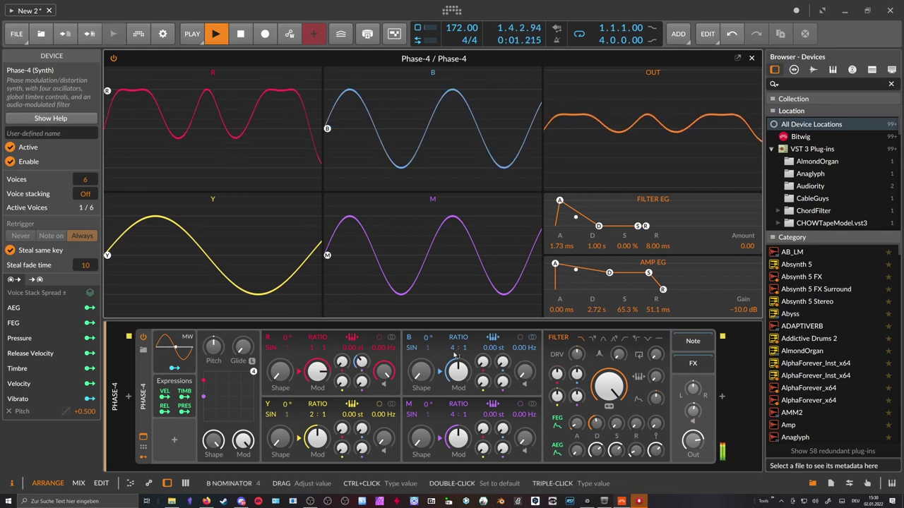
left_click_drag(454, 347, 456, 368)
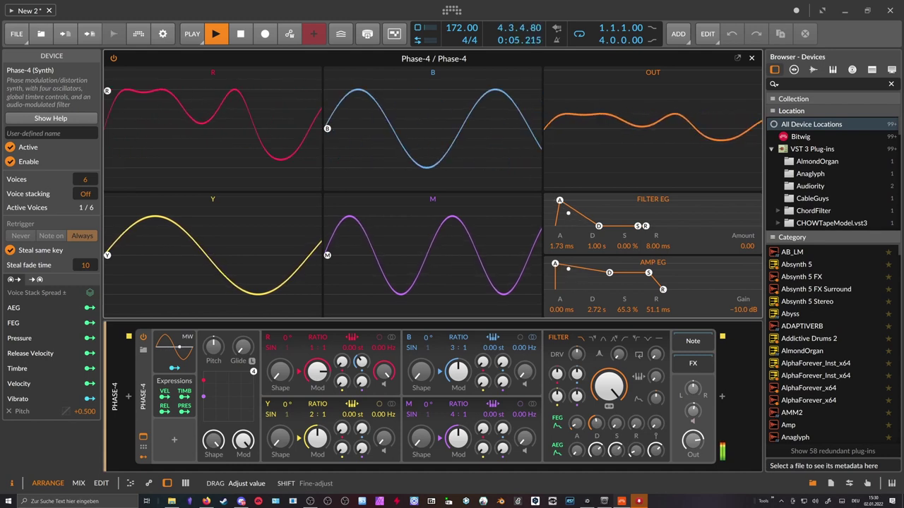
key("space")
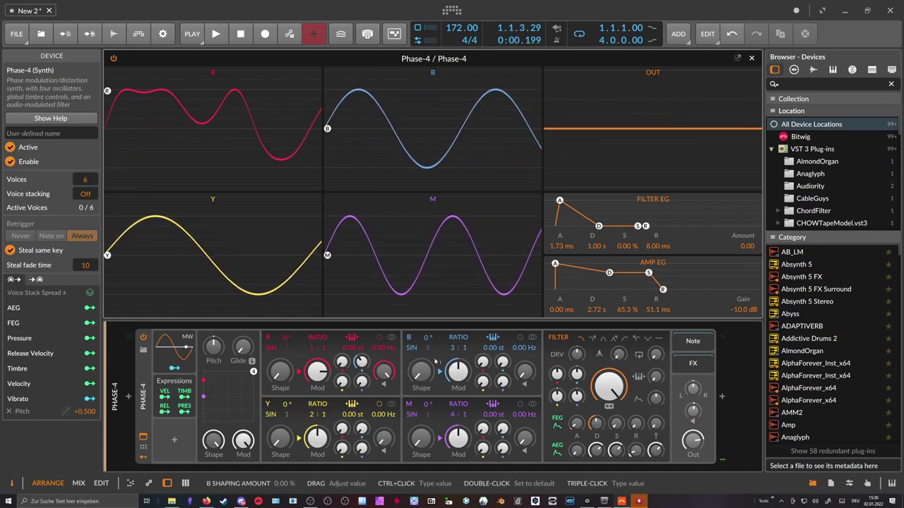
Audition oscillator B at ratios such as 3:2 and 5:3 and return it to 3:1
left_click_drag(460, 350, 460, 343)
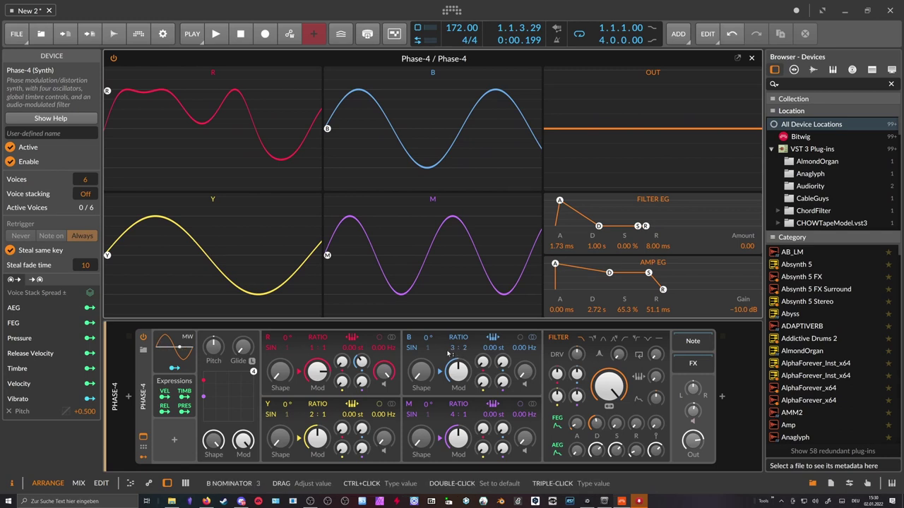
key("space")
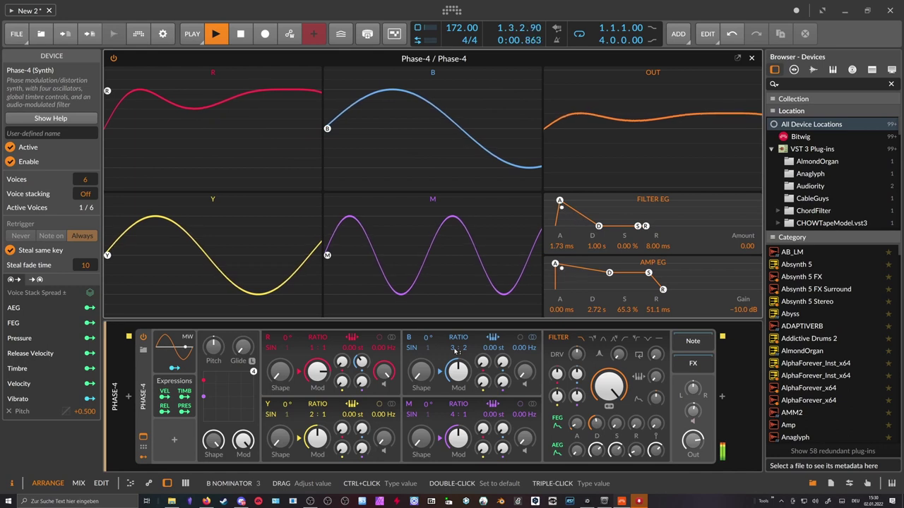
key("space")
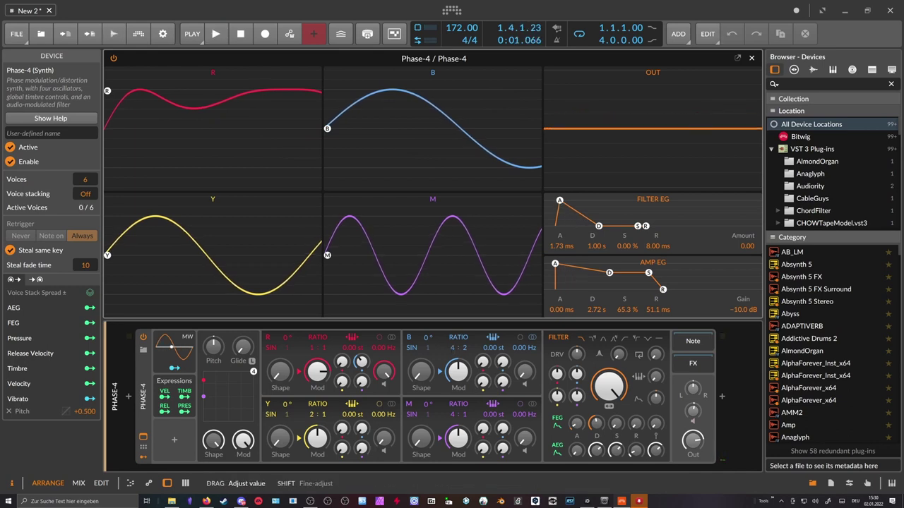
left_click_drag(464, 348, 464, 342)
key("space")
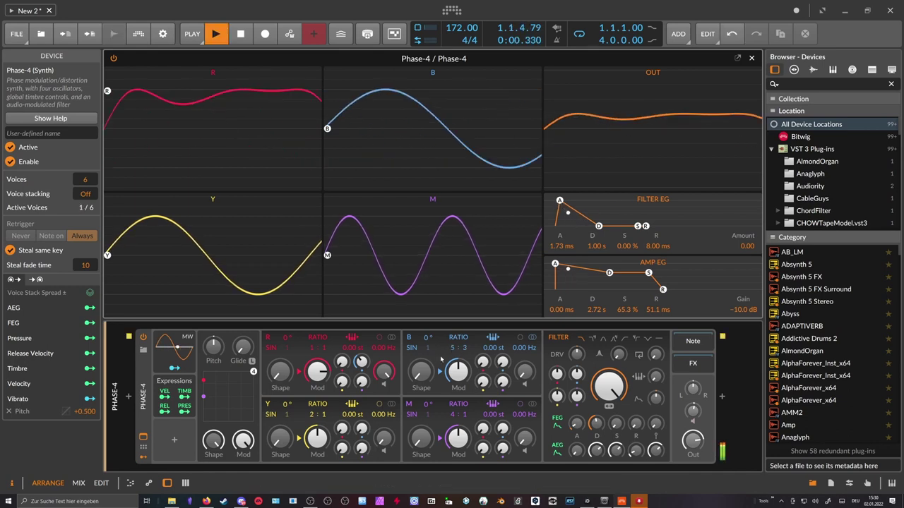
scroll(456, 349, "down", 1)
key("space")
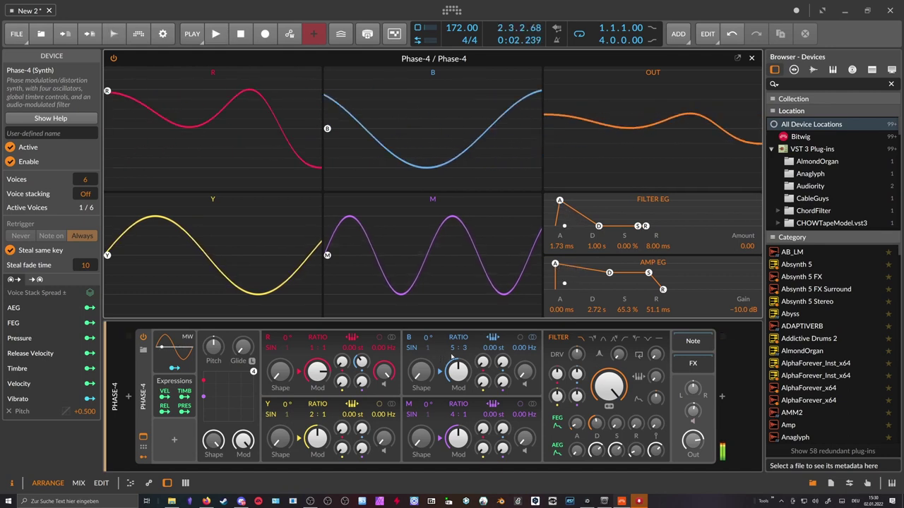
scroll(458, 348, "down", 1)
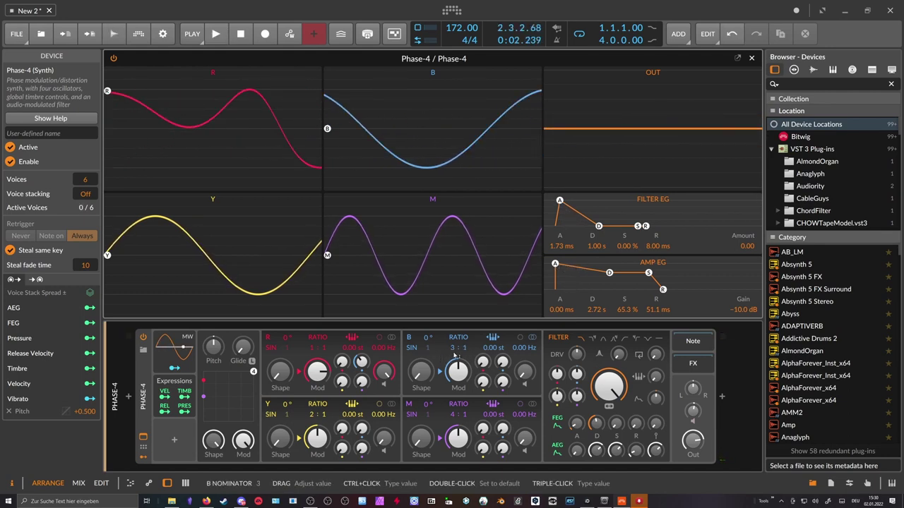
Audition the loop, detune oscillator B to +0.28 st and set the B-to-R modulation amount to 6.13%
key("space")
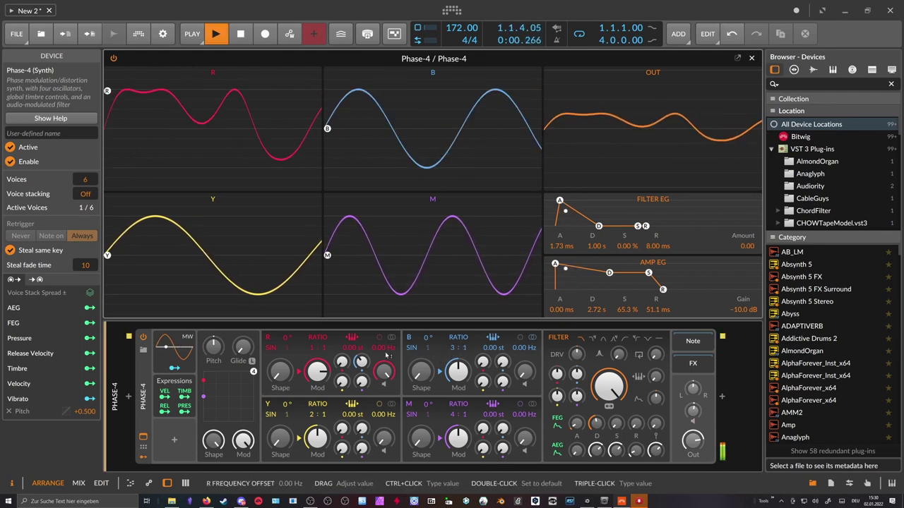
key("space")
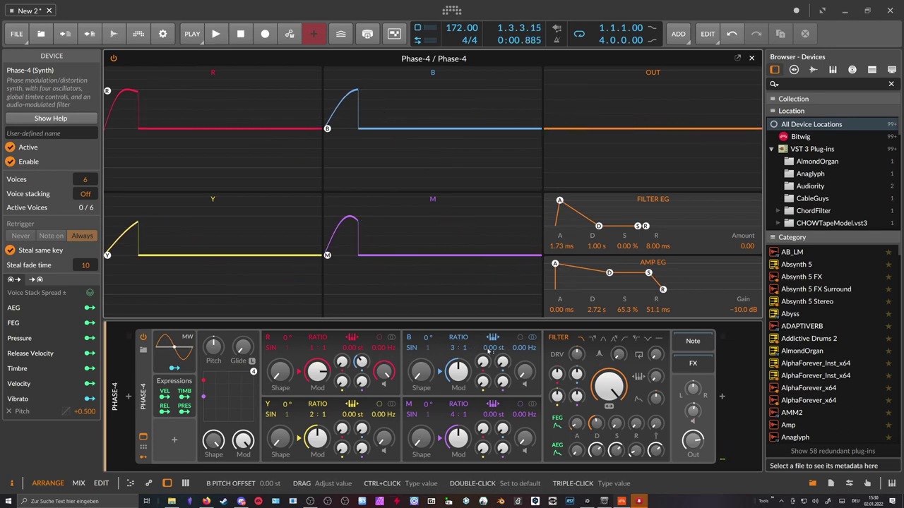
scroll(494, 348, "down", 1)
key("space")
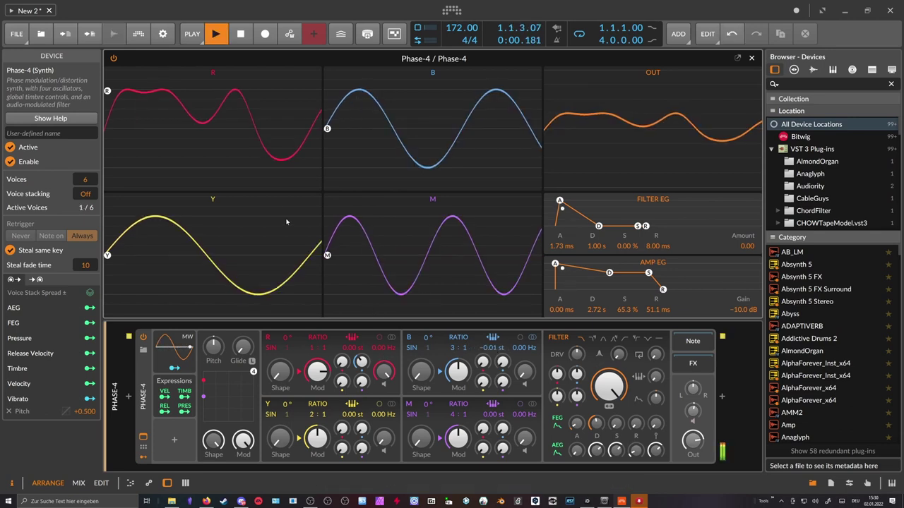
mouse_move(492, 347)
left_mouse_down()
mouse_move(492, 335)
mouse_move(492, 346)
left_mouse_up()
mouse_move(362, 361)
left_mouse_down()
mouse_move(361, 351)
mouse_move(361, 361)
left_mouse_up()
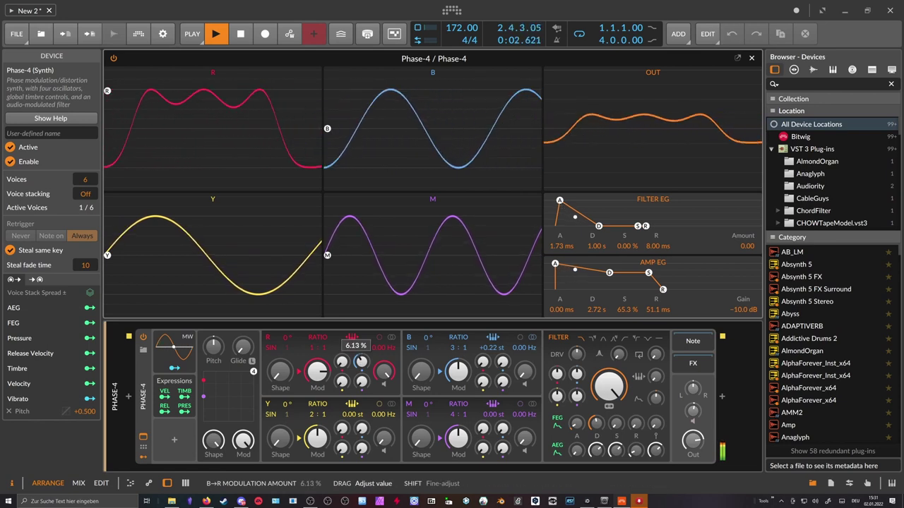
left_click_drag(492, 347, 492, 349)
Turn oscillator Y into an audible noise source with raised self-modulation and full Mod amount, trying its shaping at 71.7% before returning it to zero
mouse_move(420, 372)
left_mouse_down()
mouse_move(421, 337)
mouse_move(421, 373)
left_mouse_up()
key("space")
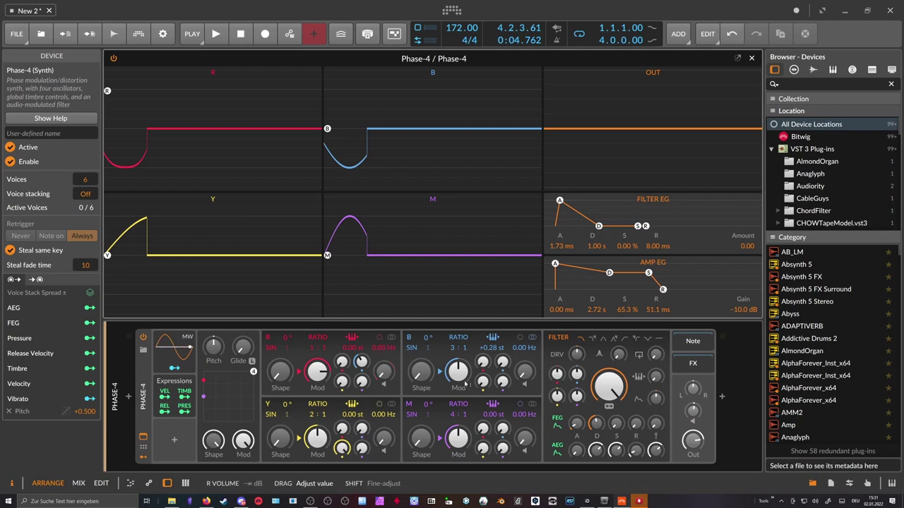
key("space")
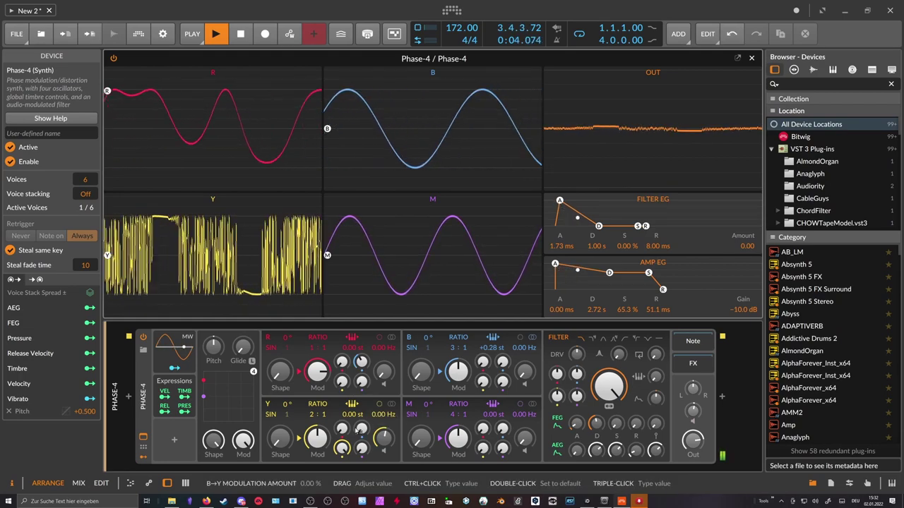
mouse_move(317, 438)
left_click_drag(317, 437, 317, 296)
left_click_drag(281, 439, 281, 382)
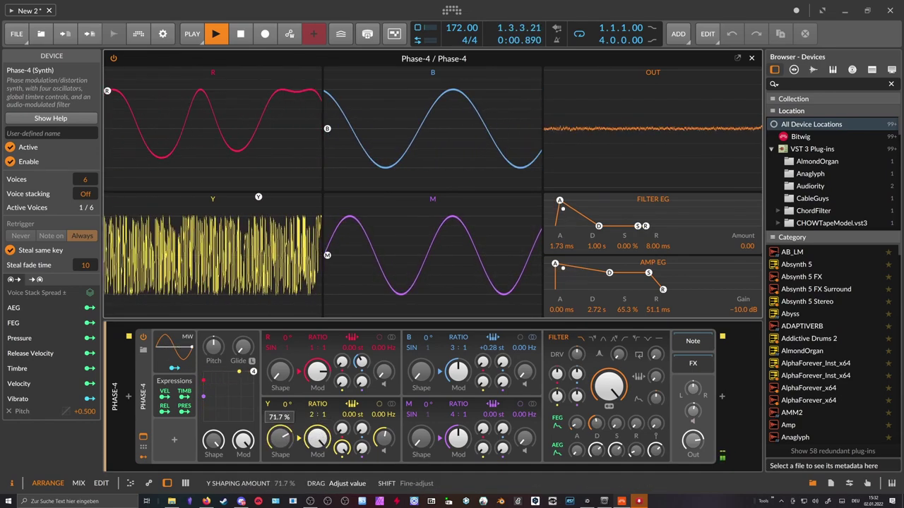
left_click_drag(280, 438, 281, 459)
Set oscillator Y's frequency offset to 0.04 Hz and leave only oscillator R audible at 0.0 dB
key("space")
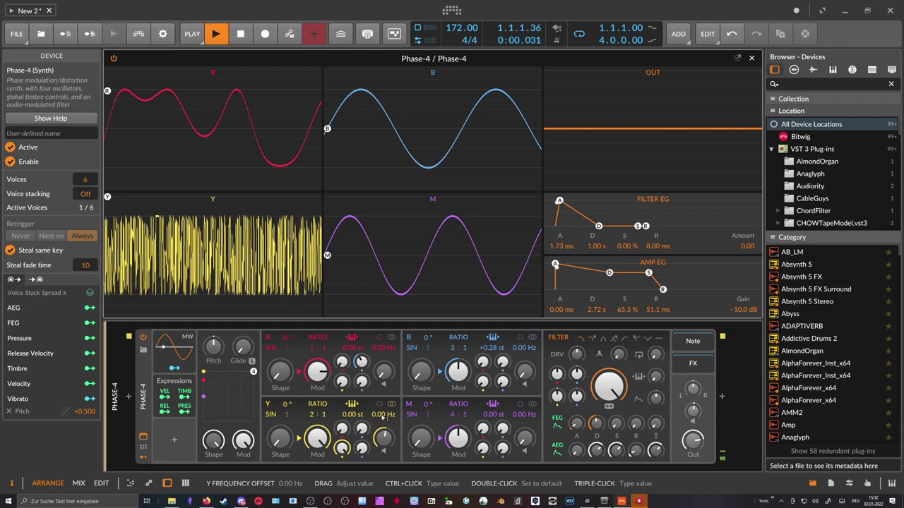
key("space")
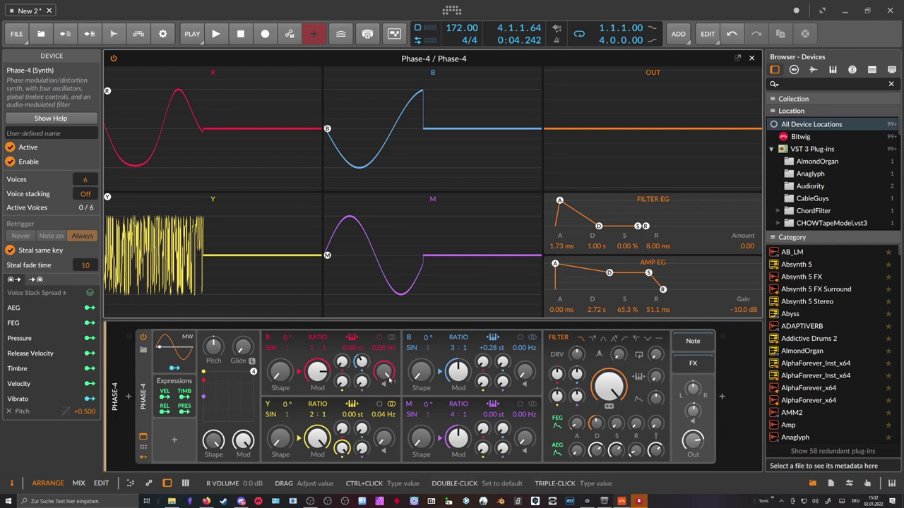
key("space")
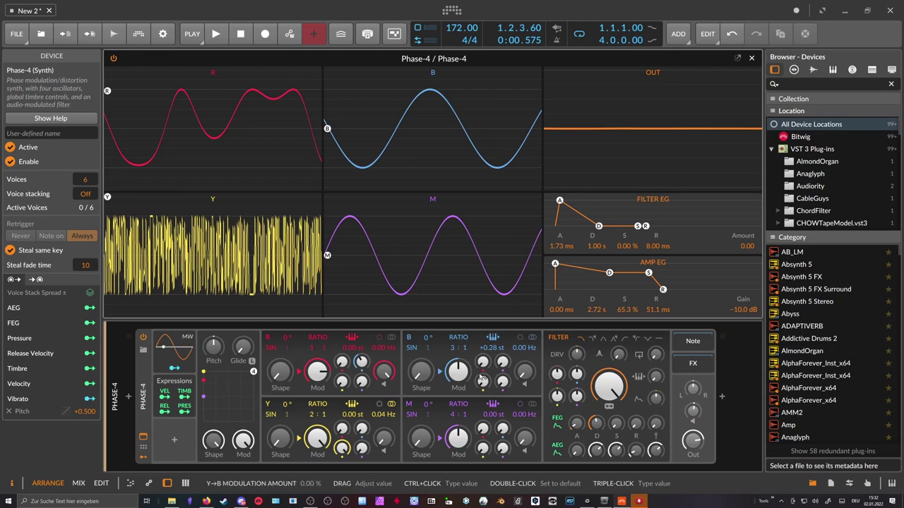
Set the Y-to-B modulation amount to 0.70% and lower the B-to-R modulation while playing the loop
key("space")
left_click_drag(483, 381, 483, 380)
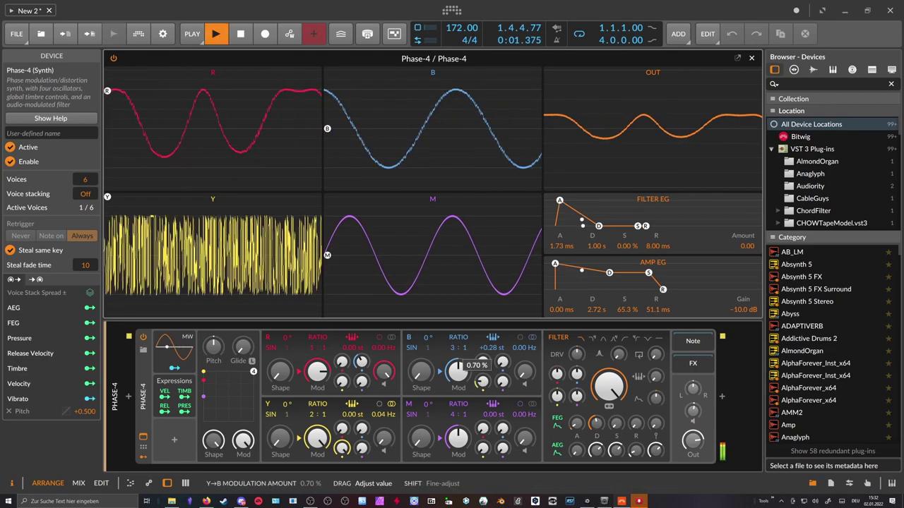
mouse_move(361, 363)
left_mouse_down()
mouse_move(362, 353)
mouse_move(362, 369)
left_mouse_up()
key("space")
Raise the Y-to-B modulation further, audition B-to-R modulation around 2.55% and bring it down to zero
key("space")
left_click_drag(483, 382, 483, 378)
left_click_drag(360, 361, 361, 356)
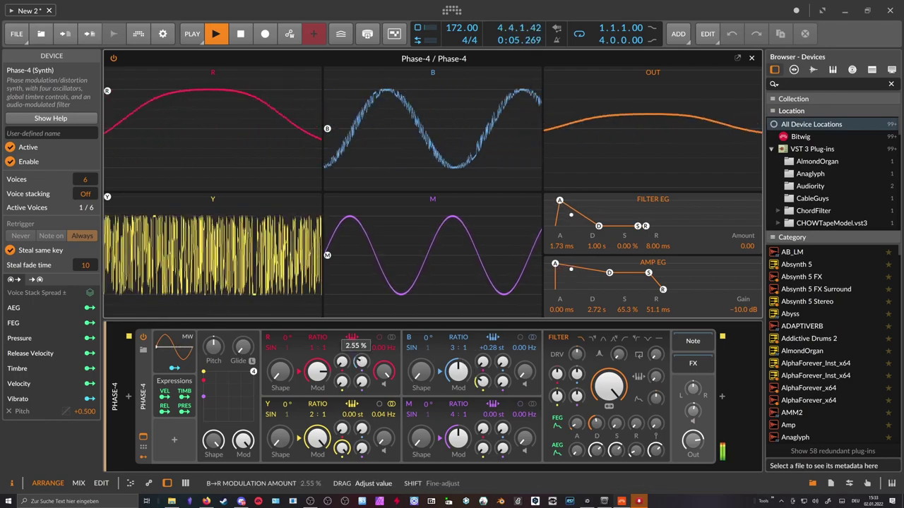
left_click_drag(365, 368, 362, 369)
key("space")
Add a Steps modulator to the Phase-4 synth and display its step pattern
left_click(175, 440)
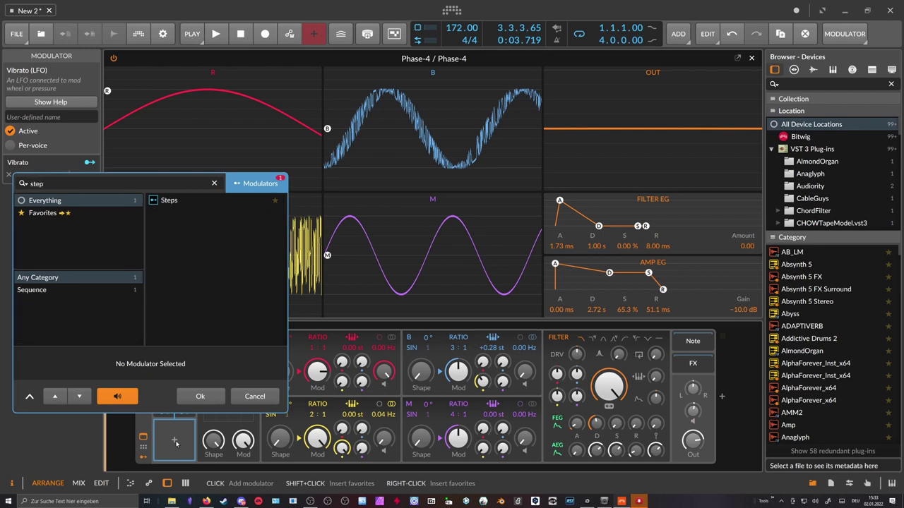
key("Return")
left_click(177, 442)
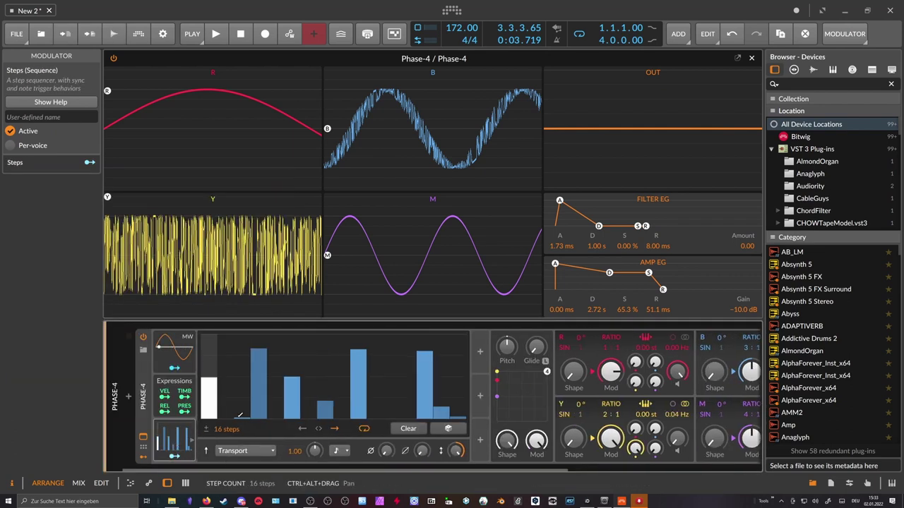
Replace the default pattern with a curve rising over the second half of the 16 steps, and set the Steps trigger mode to Note Restart
mouse_move(211, 407)
left_mouse_down()
mouse_move(245, 450)
mouse_move(483, 433)
left_mouse_up()
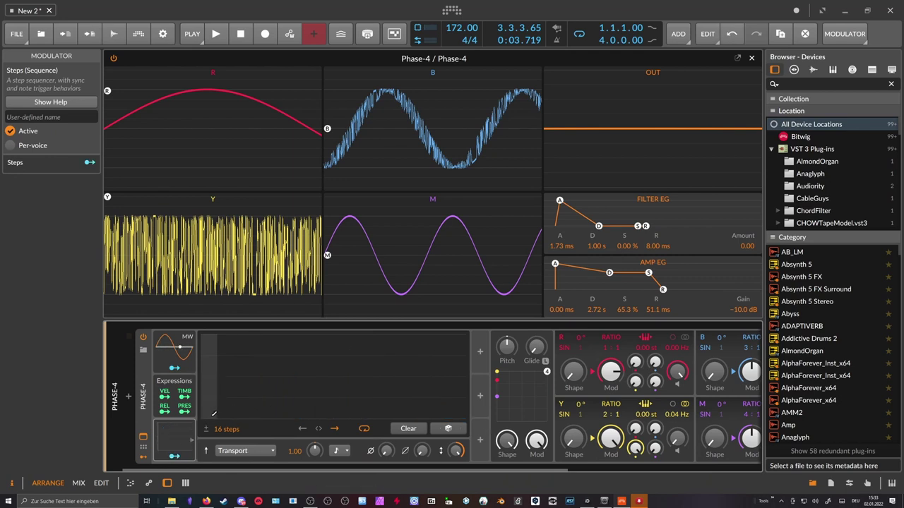
mouse_move(214, 414)
left_mouse_down()
mouse_move(360, 403)
mouse_move(454, 350)
left_mouse_up()
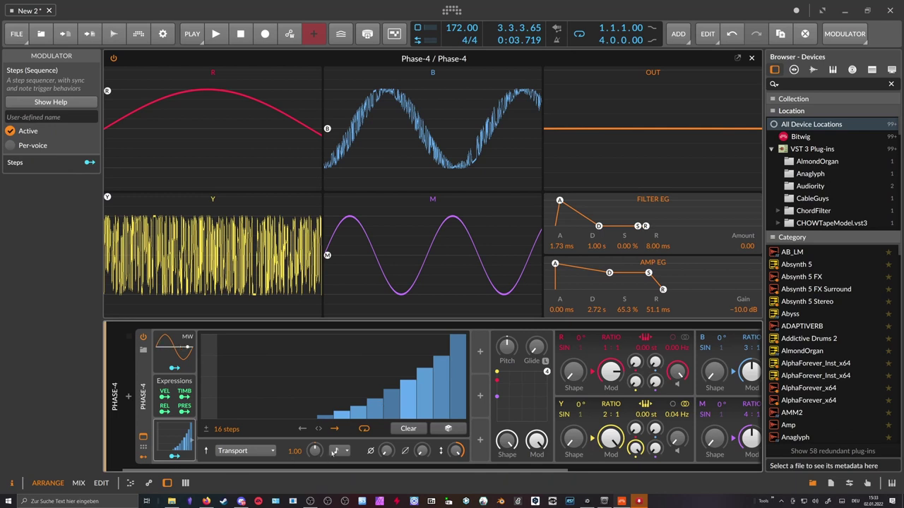
left_click(240, 450)
left_click(238, 412)
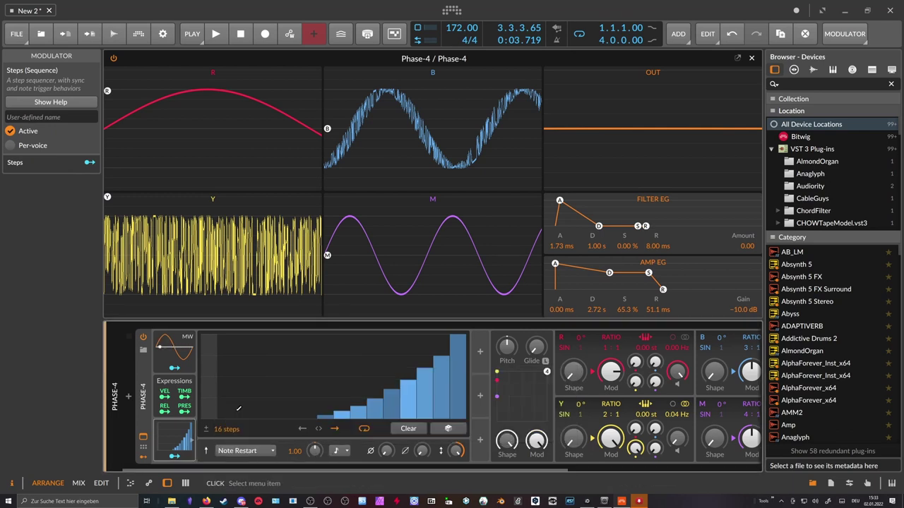
Play the loop and set the Steps timebase to 32nd note
key("space")
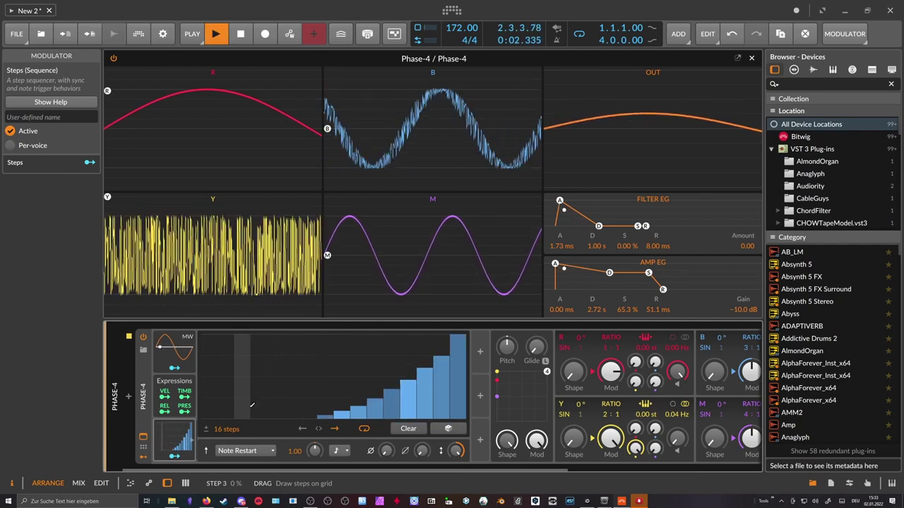
mouse_move(228, 428)
left_mouse_down()
mouse_move(227, 452)
mouse_move(227, 428)
left_mouse_up()
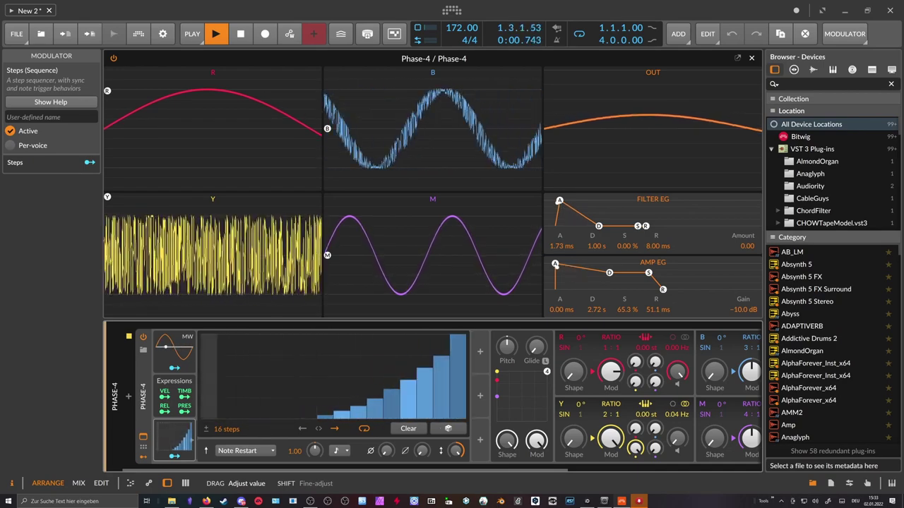
left_click(338, 450)
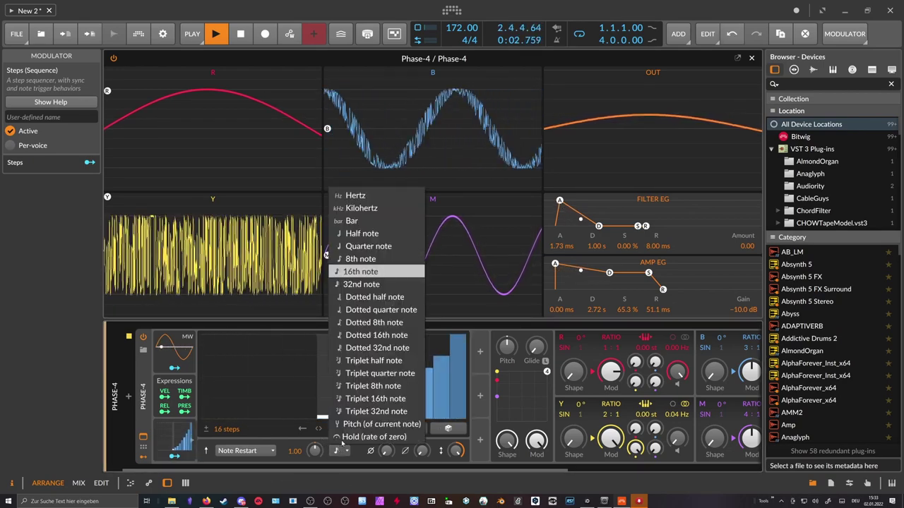
left_click(358, 295)
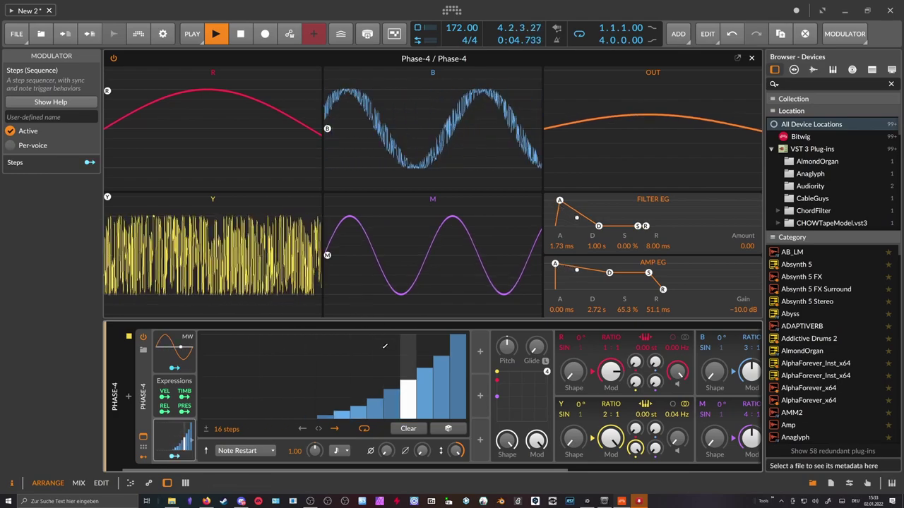
Refine the rising step curve and raise the modulator's step smoothing to maximum
left_click_drag(392, 381, 448, 337)
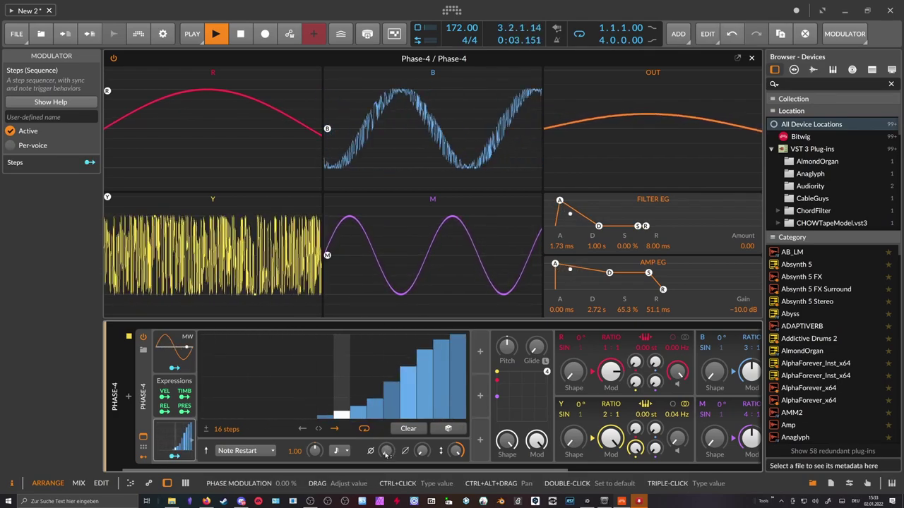
left_click_drag(422, 453, 422, 371)
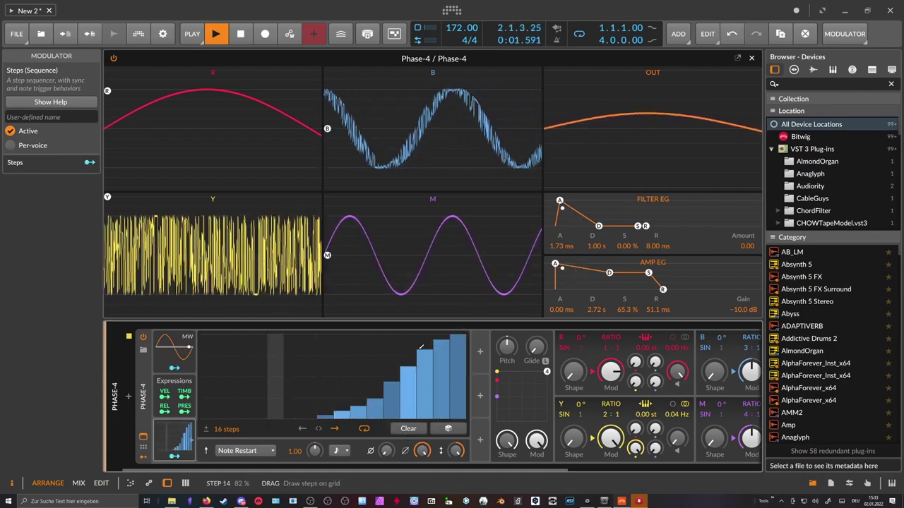
mouse_move(335, 409)
left_mouse_down()
mouse_move(458, 336)
mouse_move(372, 400)
mouse_move(317, 416)
left_mouse_up()
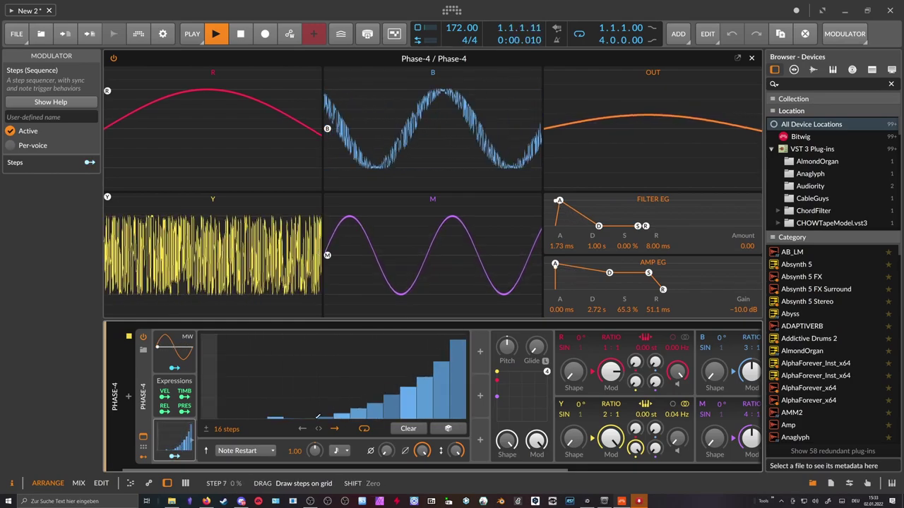
Assign the Steps modulator to the B-to-R modulation amount with a depth of +0.409
left_click(175, 456)
left_click_drag(374, 471, 435, 471)
left_click_drag(567, 363, 568, 328)
left_click_drag(390, 473, 332, 473)
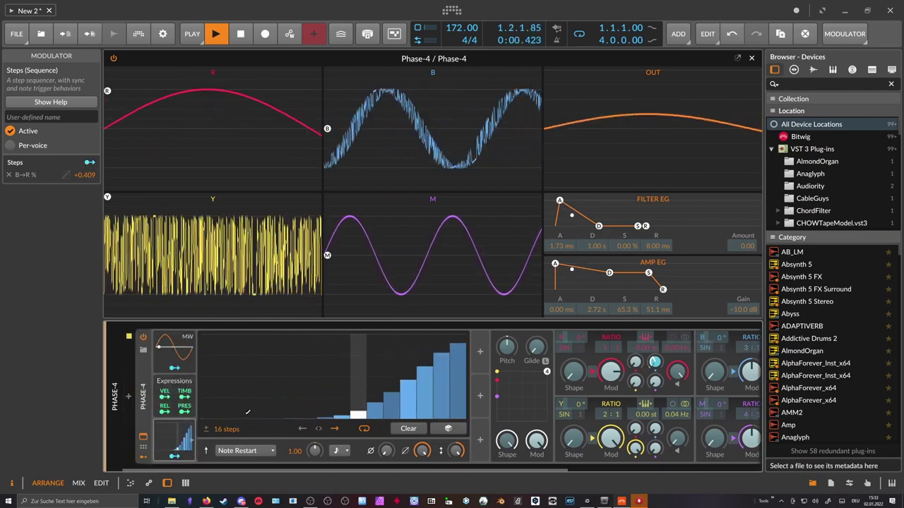
Redraw the early steps as a fall from a high first step into the rise, and set the Steps-to-B→R depth to +0.451
mouse_move(240, 406)
left_mouse_down()
mouse_move(338, 412)
mouse_move(221, 397)
left_mouse_up()
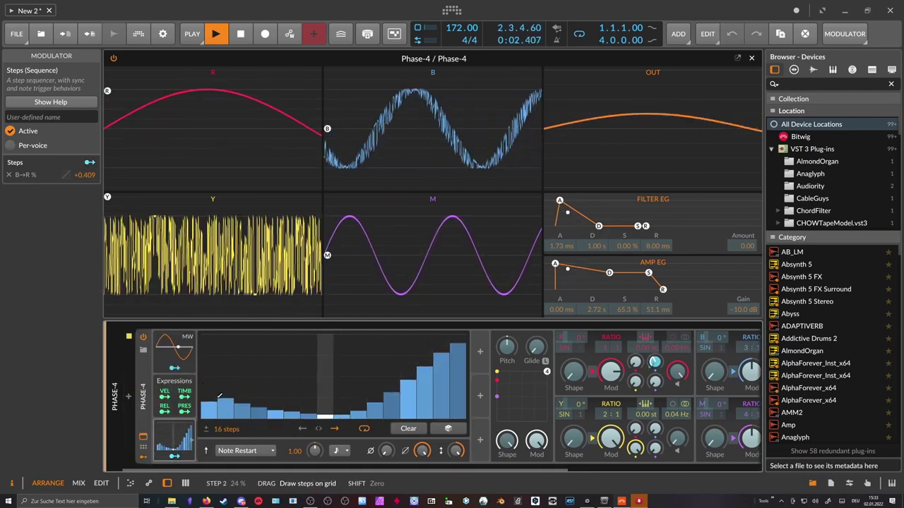
mouse_move(315, 404)
left_mouse_down()
mouse_move(227, 395)
mouse_move(206, 355)
mouse_move(219, 374)
mouse_move(260, 394)
mouse_move(348, 399)
mouse_move(300, 412)
mouse_move(367, 402)
mouse_move(443, 362)
mouse_move(315, 401)
mouse_move(221, 390)
left_mouse_up()
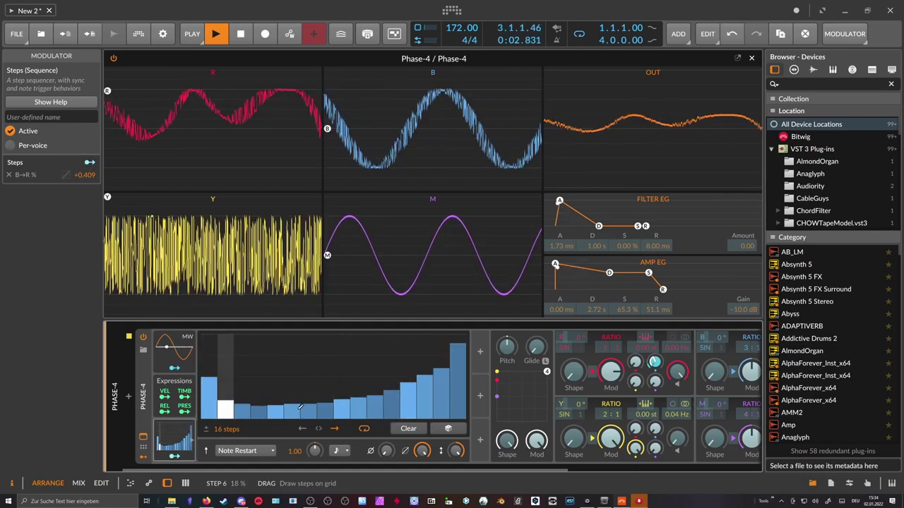
left_click_drag(456, 471, 502, 470)
left_click_drag(587, 363, 586, 365)
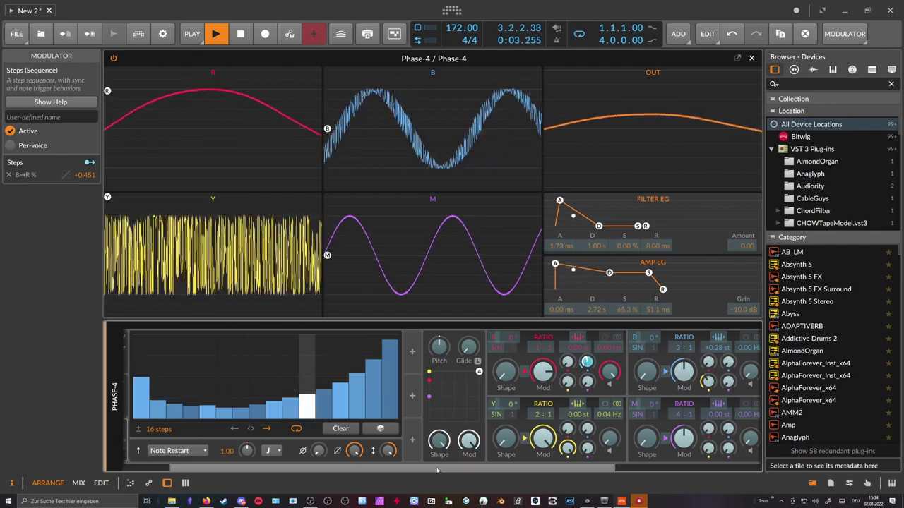
Lower the Y-to-B modulation amount to zero and stop playback
scroll(187, 457, "left", 3)
scroll(187, 457, "right", 10)
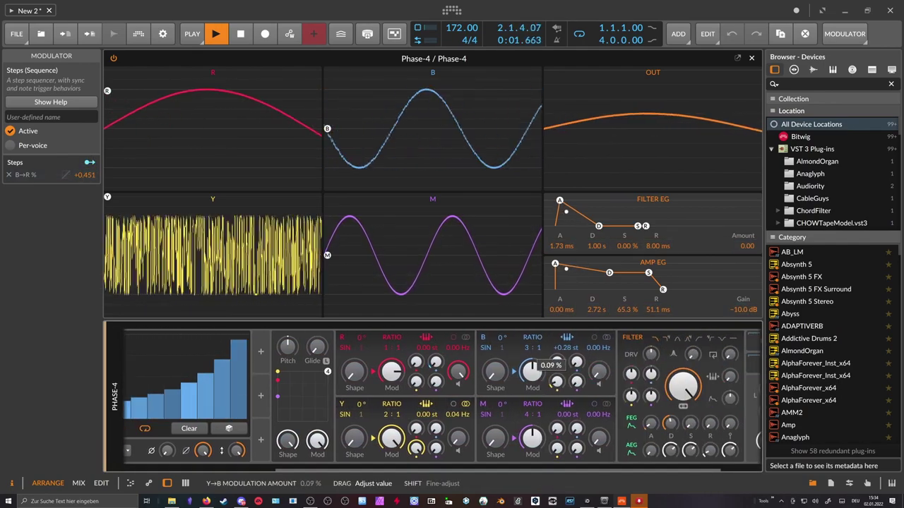
mouse_move(557, 382)
left_mouse_down()
mouse_move(557, 375)
mouse_move(557, 387)
left_mouse_up()
key("space")
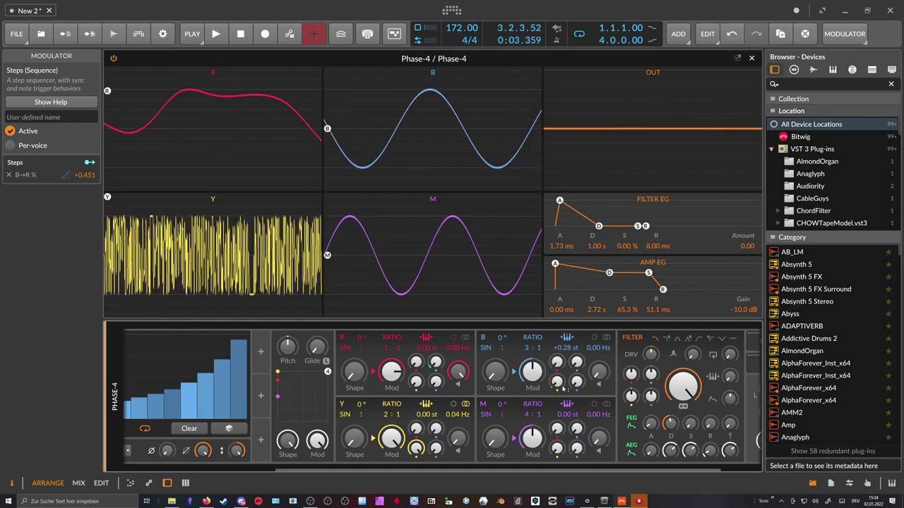
Duplicate the Steps modulator into a second modulator slot of the synth
left_click_drag(510, 468, 353, 467)
left_click(184, 439)
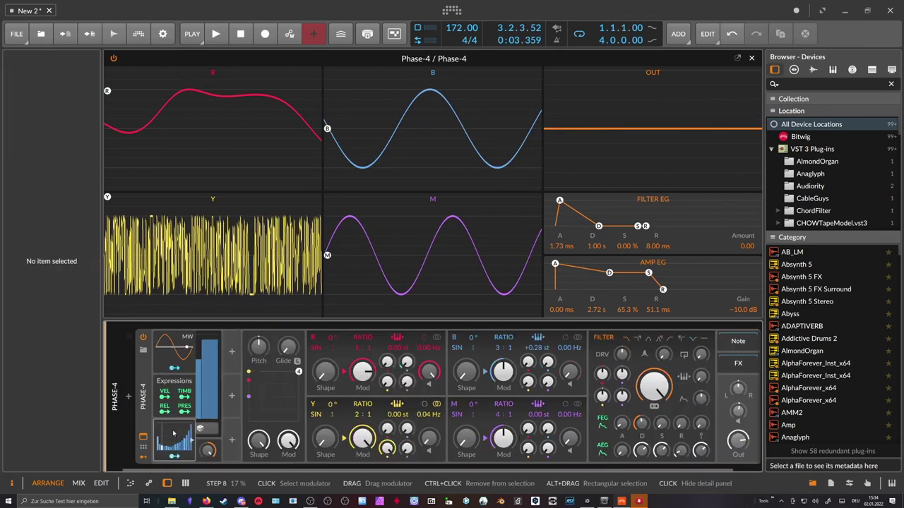
left_click(185, 439)
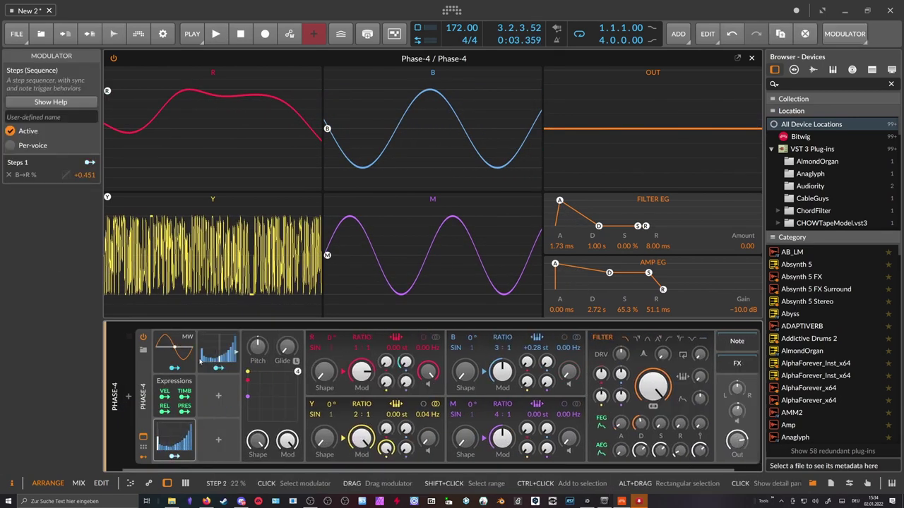
Redraw the unassigned Steps copy as a curve rising from zero across its 16 steps, keeping the 32nd note timebase
left_click(227, 360)
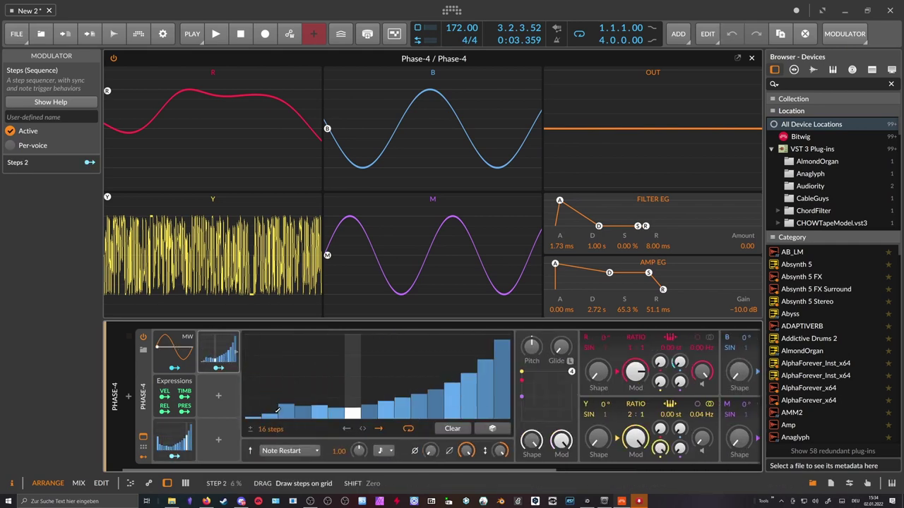
left_click(384, 451)
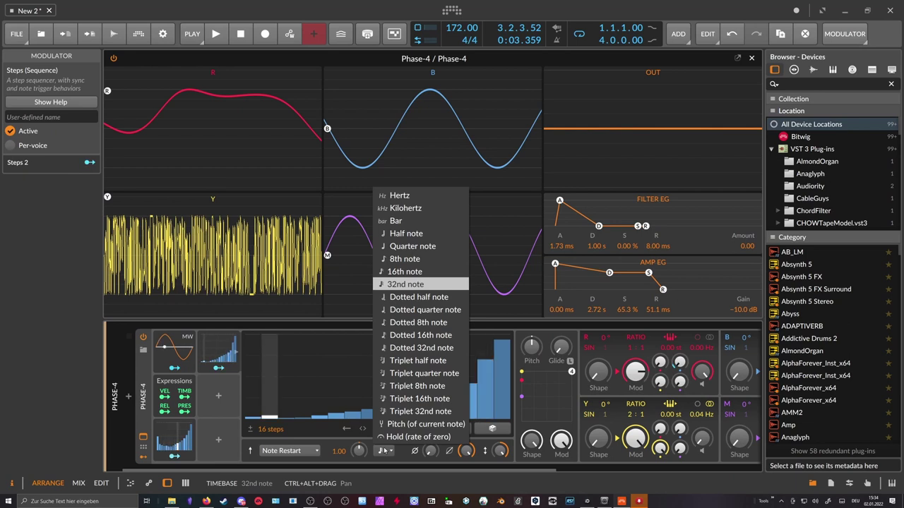
left_click(373, 448)
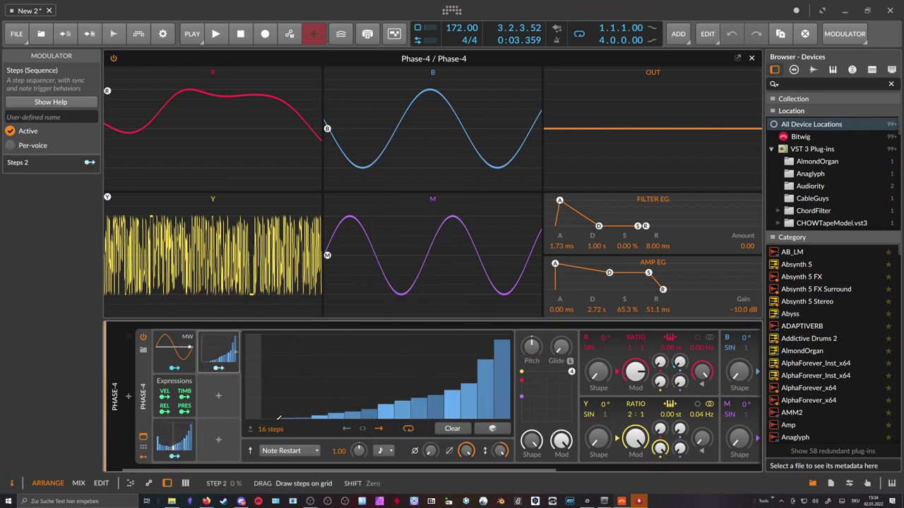
Redraw the Steps 2 pattern as an 8-step rising curve on a 16th note timebase
left_click(384, 450)
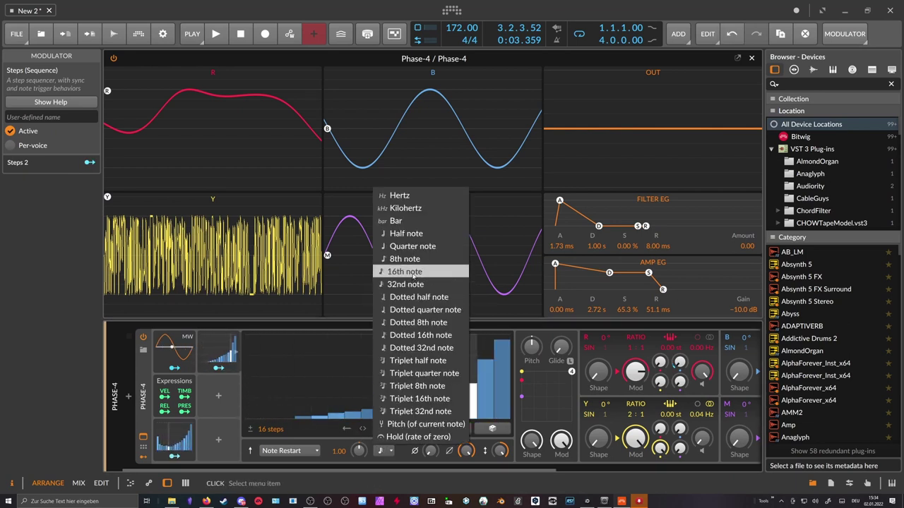
left_click(396, 274)
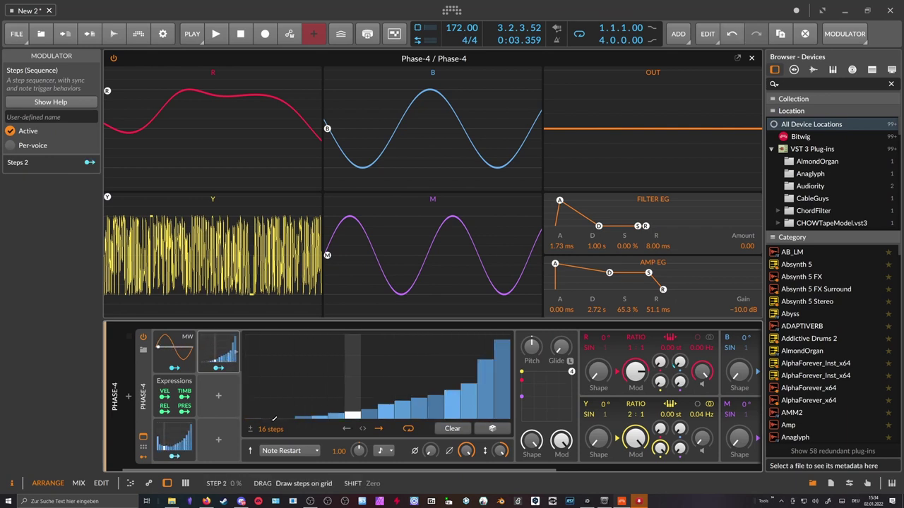
left_click_drag(270, 429, 270, 452)
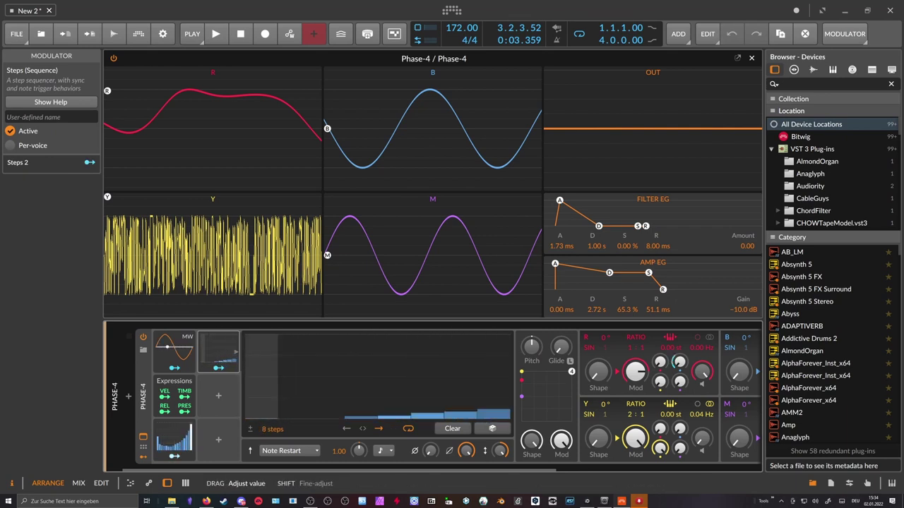
mouse_move(262, 411)
left_mouse_down()
mouse_move(394, 394)
mouse_move(509, 321)
mouse_move(397, 377)
mouse_move(267, 411)
mouse_move(328, 411)
mouse_move(427, 386)
mouse_move(482, 342)
left_mouse_up()
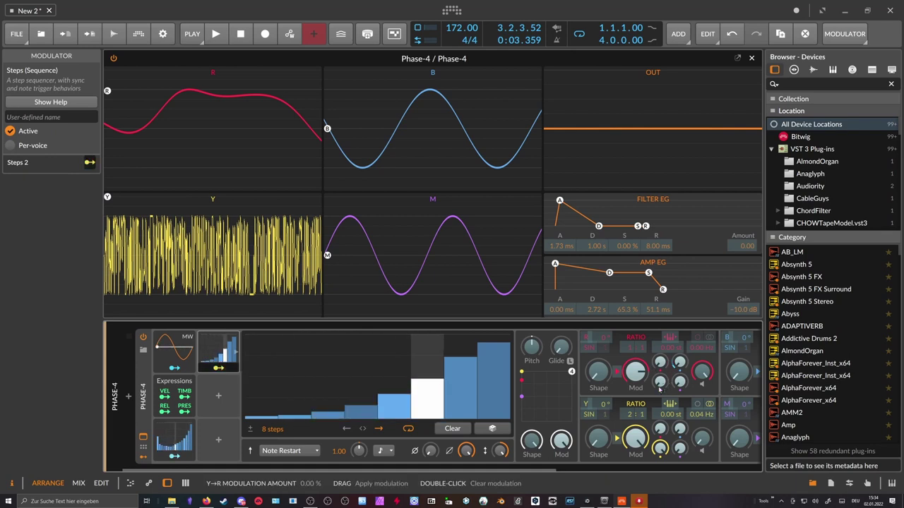
Assign Steps 2 to the Y-to-B modulation amount with a depth of +0.349
scroll(662, 386, "right", 2)
left_click_drag(664, 387, 664, 383)
left_click_drag(396, 470, 297, 469)
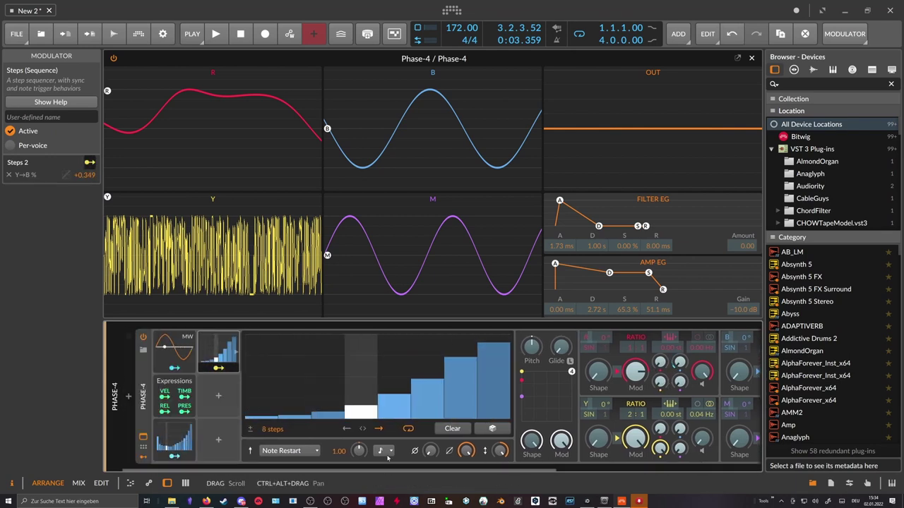
Extend Steps 2 to 16 steps, keeping the rise in the first eight and leaving the rest at zero
left_click_drag(268, 430, 268, 407)
left_click_drag(387, 421, 505, 422)
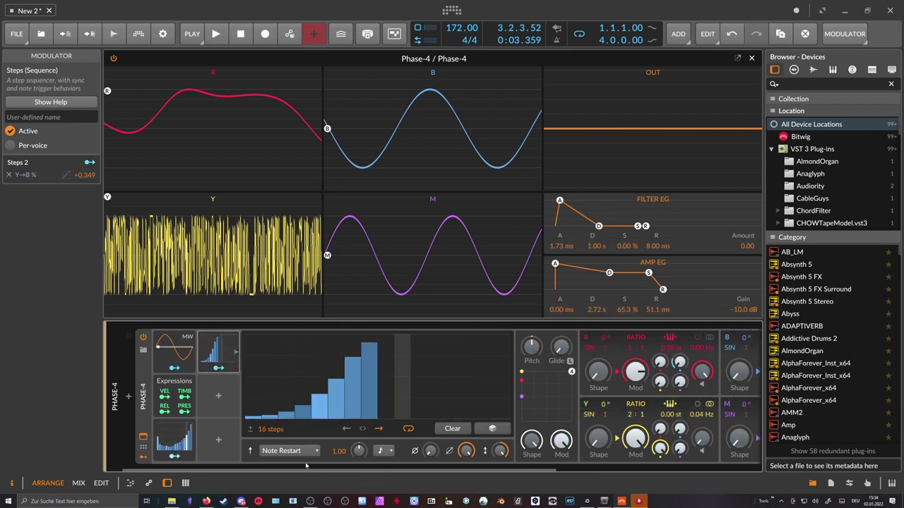
left_click_drag(307, 468, 499, 468)
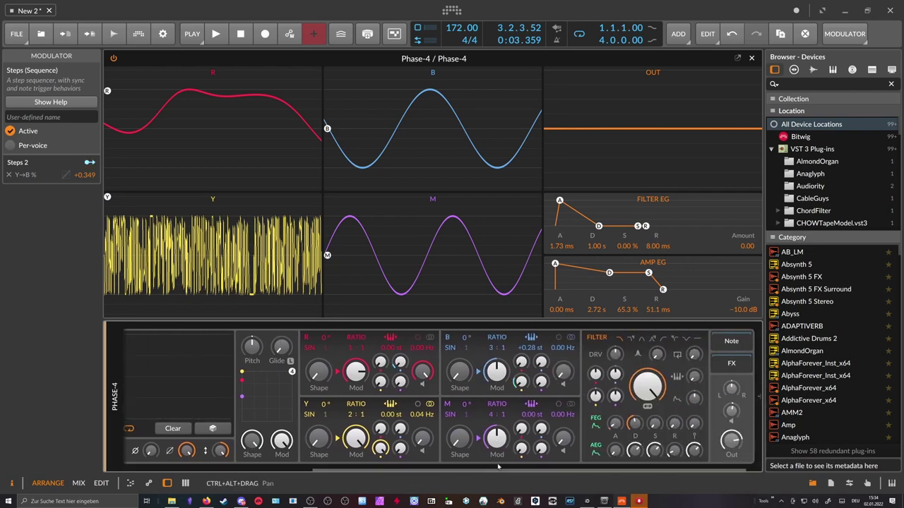
left_click(409, 466)
left_click_drag(409, 466, 212, 471)
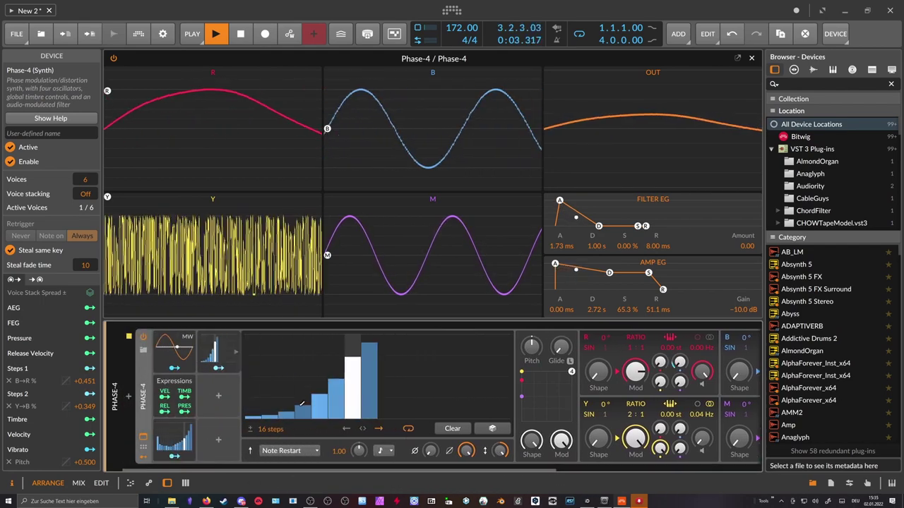
Touch up the early steps of Steps 2 during playback and set its timebase to 16th note
left_click_drag(291, 408, 344, 376)
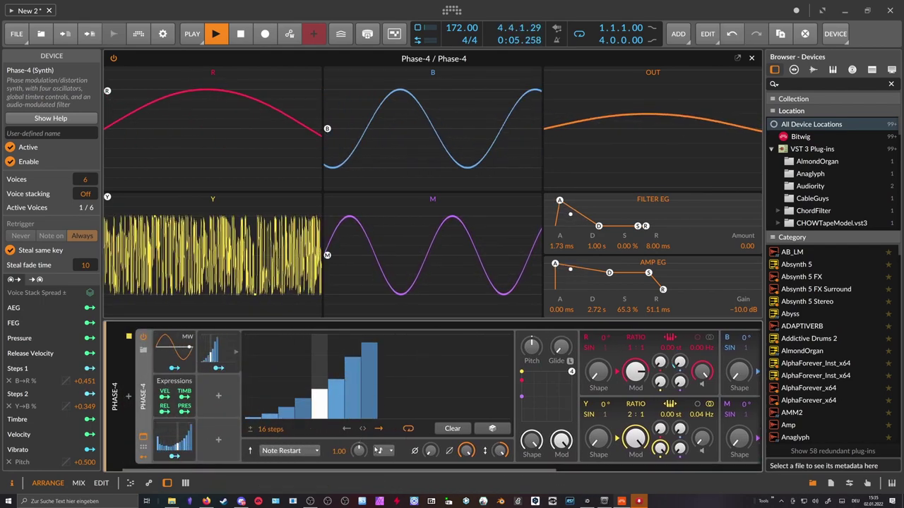
left_click(381, 451)
left_click(417, 269)
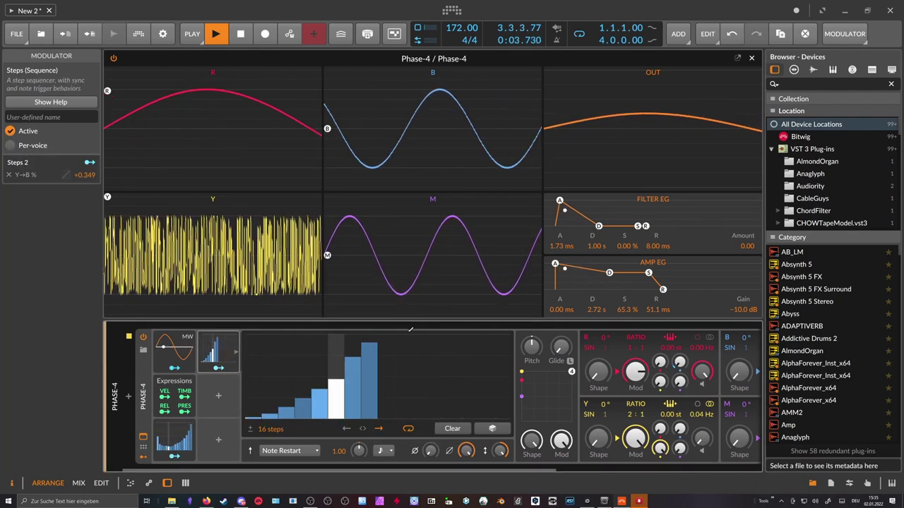
left_click(384, 451)
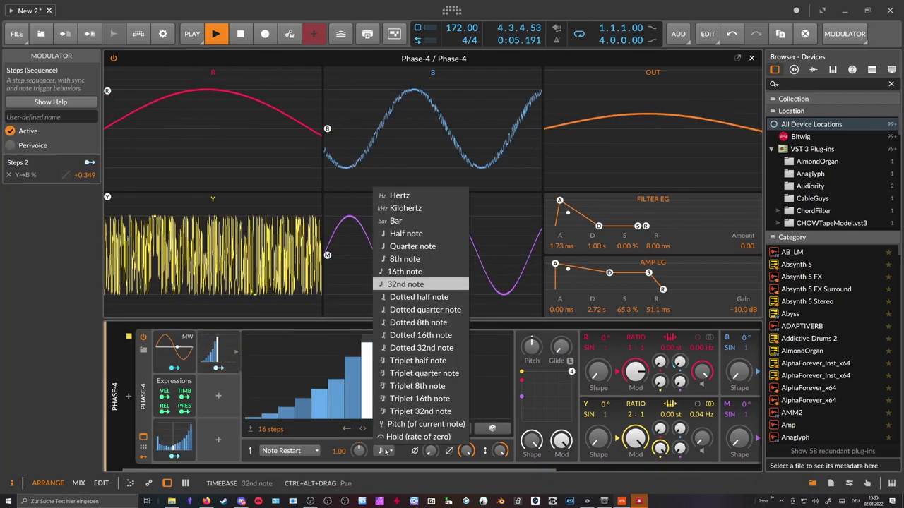
left_click(418, 271)
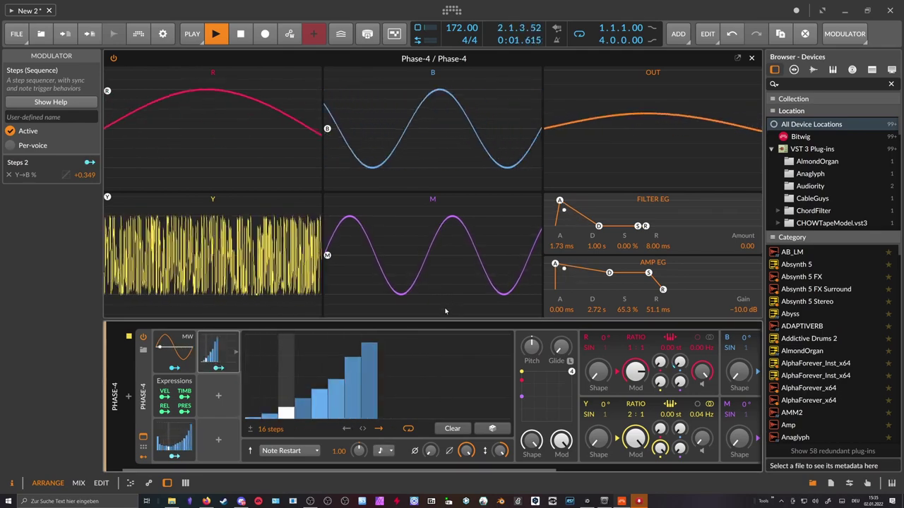
Set Steps 2 to Transport mode and lower its first step to zero
left_click(290, 451)
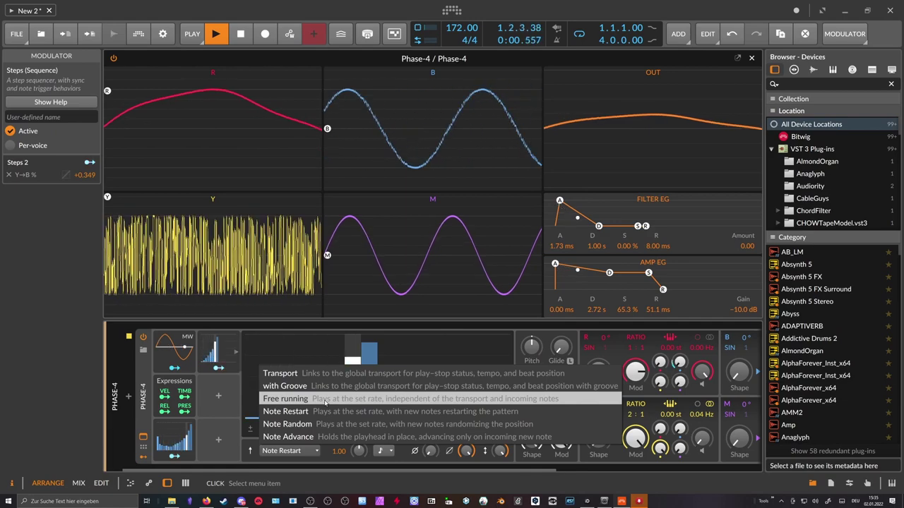
left_click(332, 374)
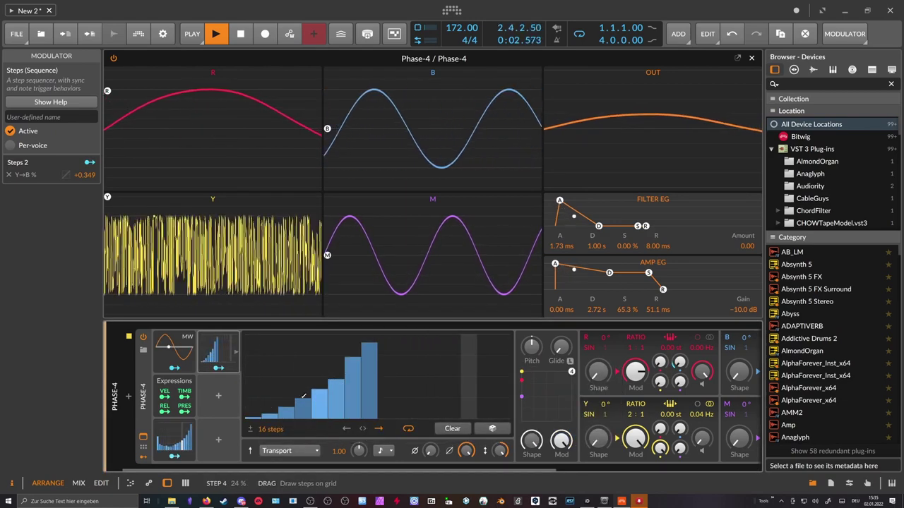
left_click_drag(263, 418, 272, 414)
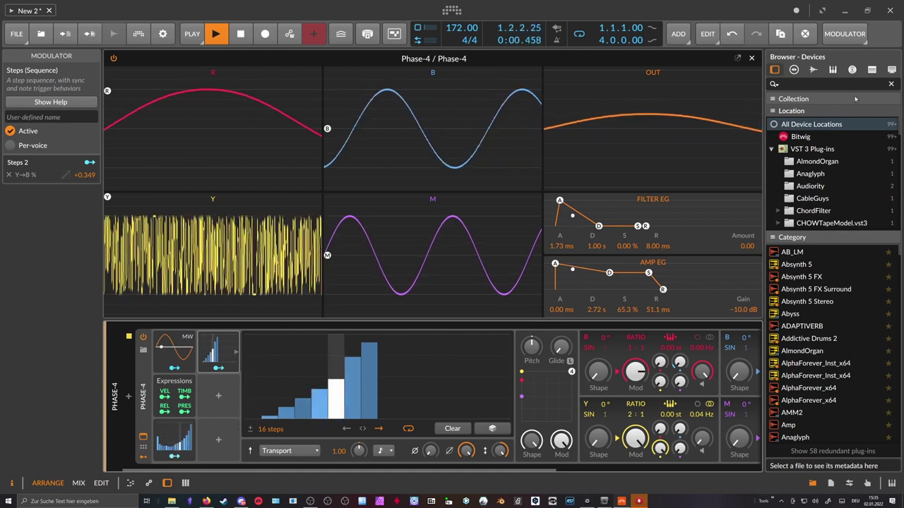
Close the expanded Phase-4 view and switch the Steps 1 modulator to Transport mode
left_click(752, 59)
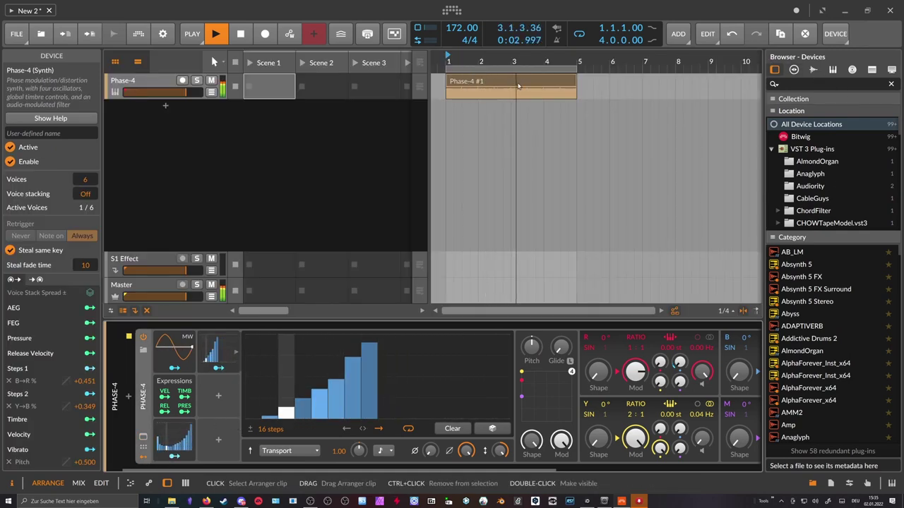
left_click_drag(469, 62, 464, 79)
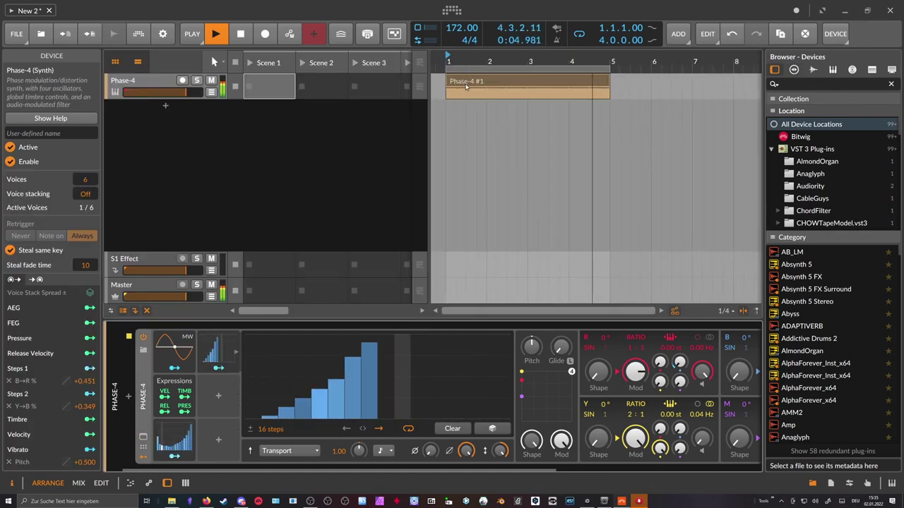
left_click(176, 443)
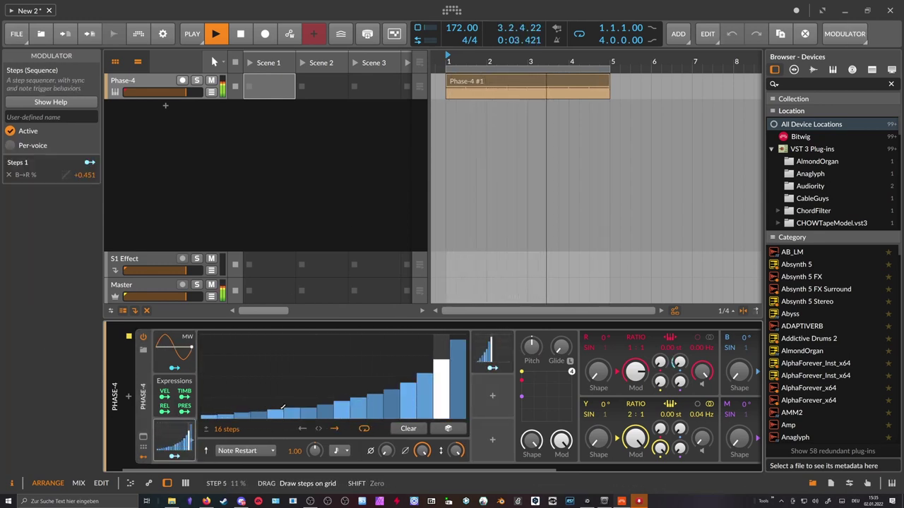
left_click(243, 451)
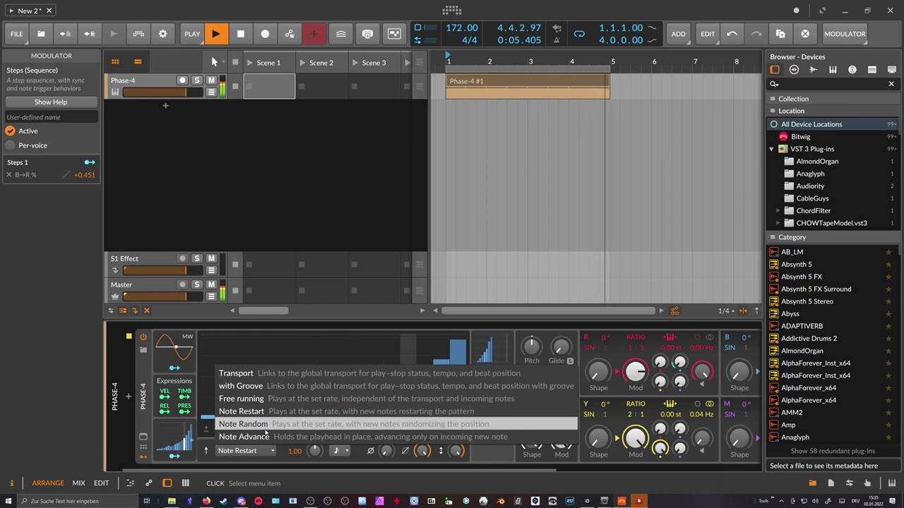
left_click(237, 373)
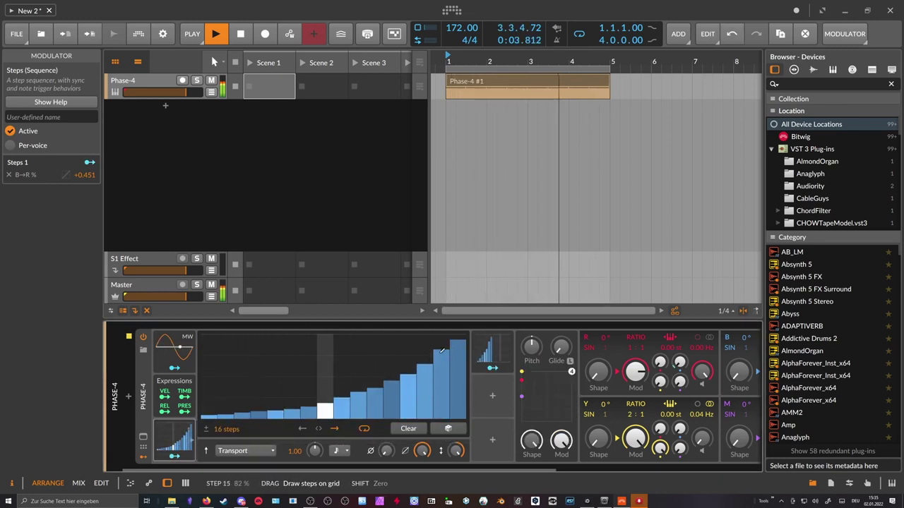
left_click(171, 450)
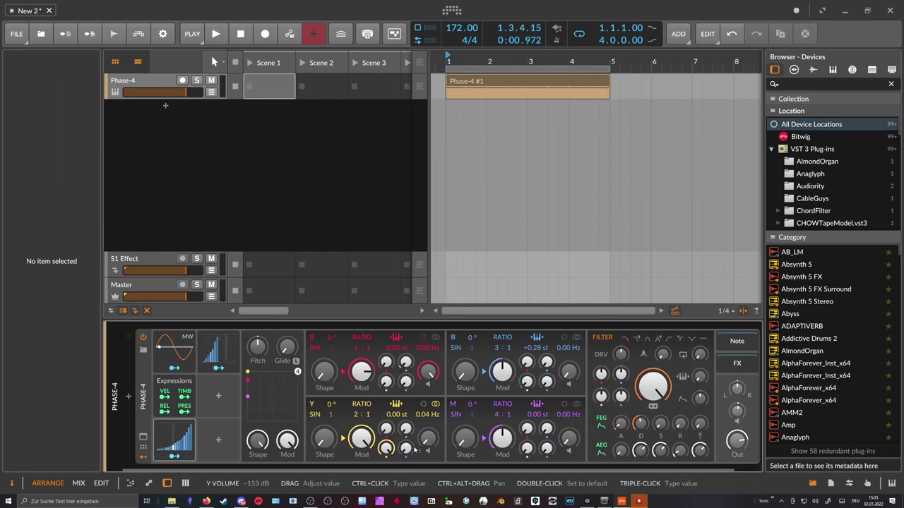
Audition M-to-R modulation during playback and set oscillator M to ratio 5:1 with +0.18 st detune
key("space")
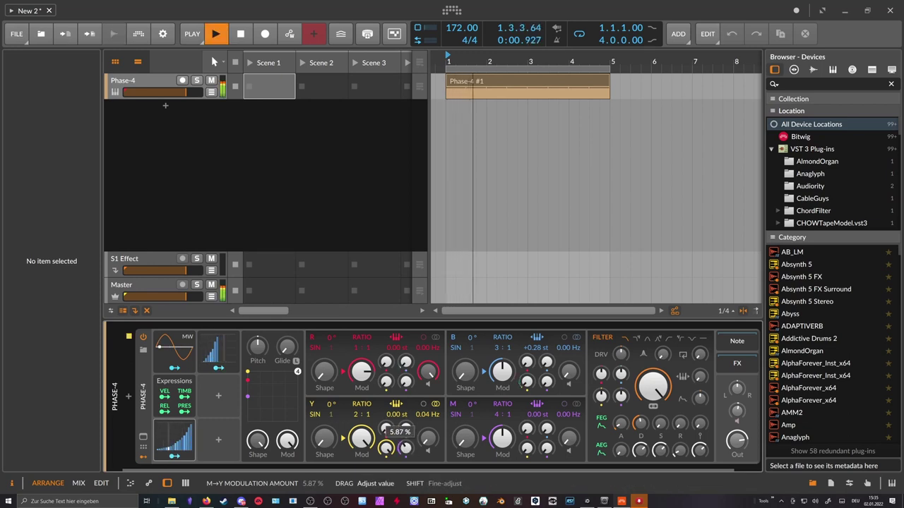
mouse_move(387, 363)
left_click_drag(406, 382, 412, 385)
left_click_drag(502, 414, 536, 403)
left_click_drag(406, 382, 406, 389)
key("space")
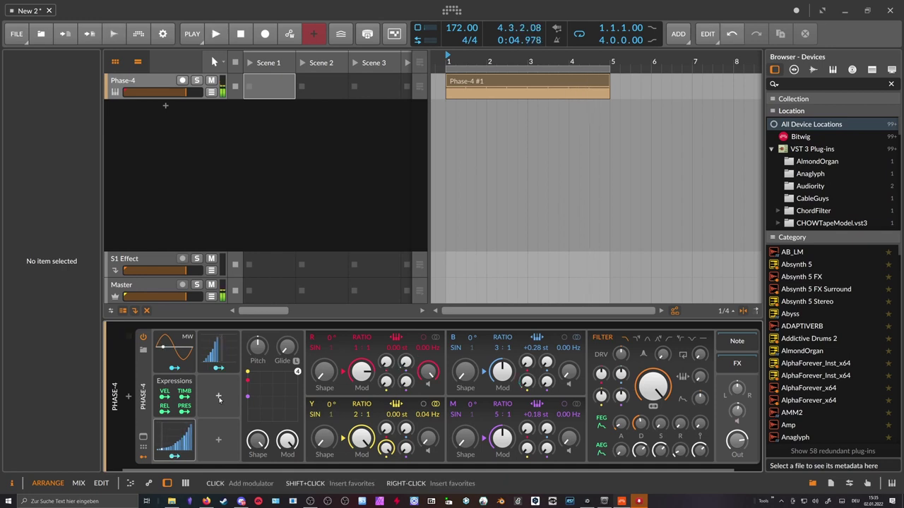
Add a Beat LFO modulator to an empty modulator slot of Phase-4 and show its controls
left_click(219, 400)
type("lfo")
key("Down")
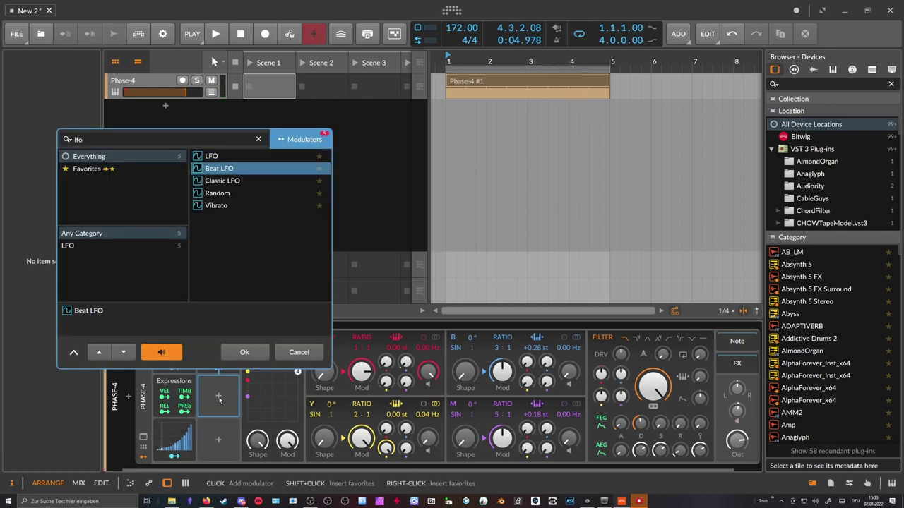
key("Return")
left_click(227, 398)
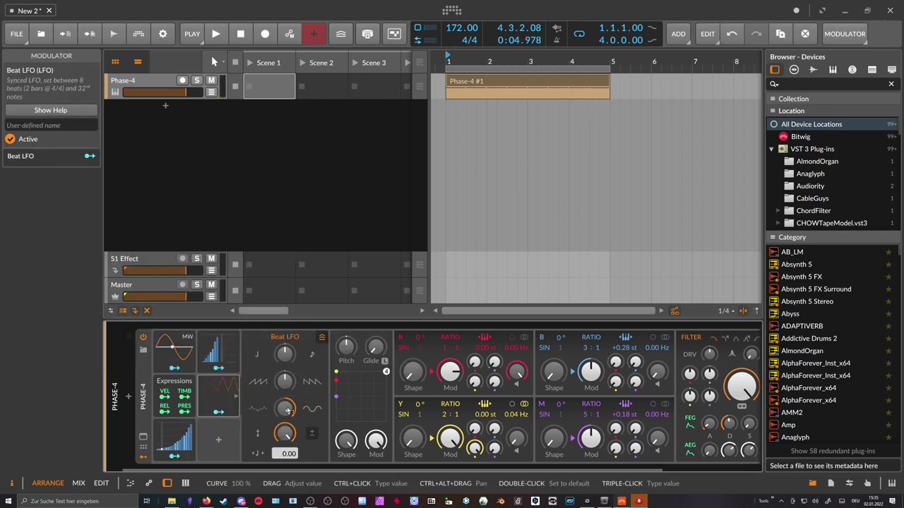
Assign the Beat LFO to the M-to-R modulation amount with a depth of +0.231
left_click(219, 412)
left_click_drag(493, 381, 494, 370)
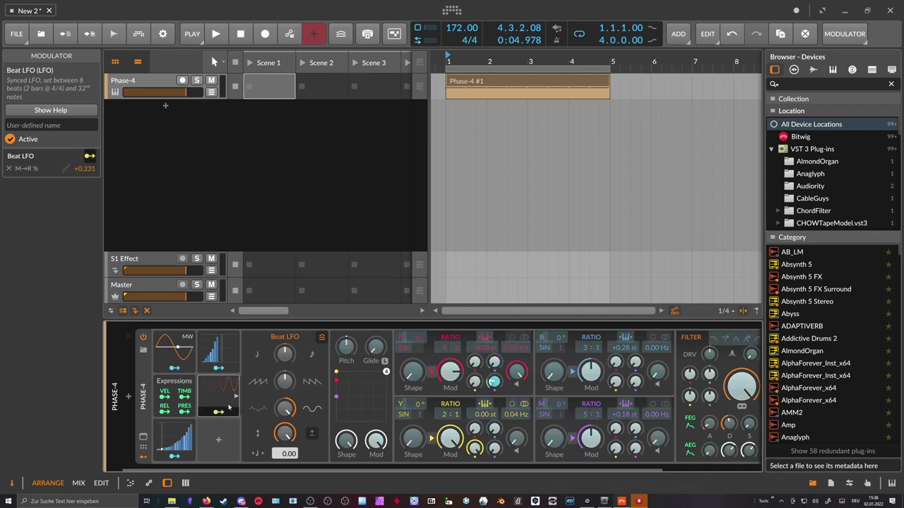
left_click(228, 406)
Start playback and set the Beat LFO rate to -1
key("space")
left_click_drag(285, 354, 292, 360)
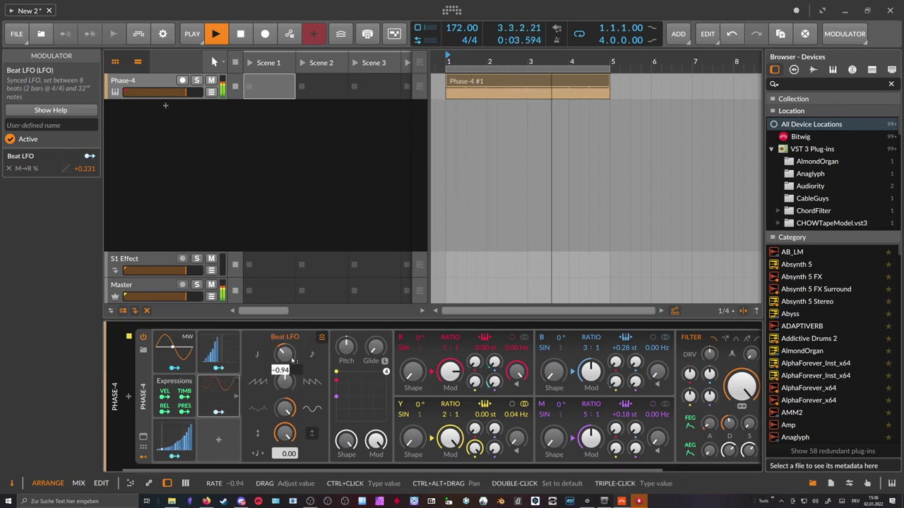
type("-1")
key("Return")
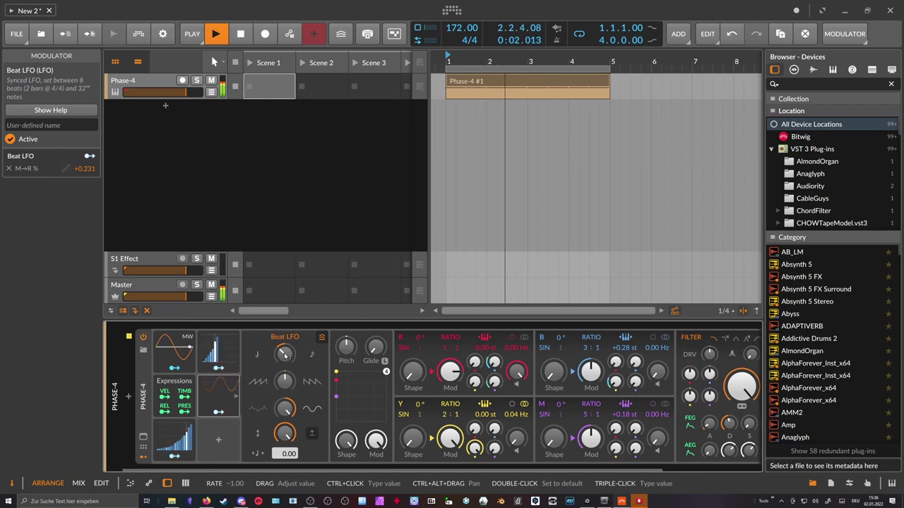
Reset the Beat LFO rate to 0.00, then slow it down to about -1.23
mouse_move(285, 357)
left_mouse_down()
mouse_move(285, 373)
mouse_move(282, 346)
mouse_move(286, 358)
left_mouse_up()
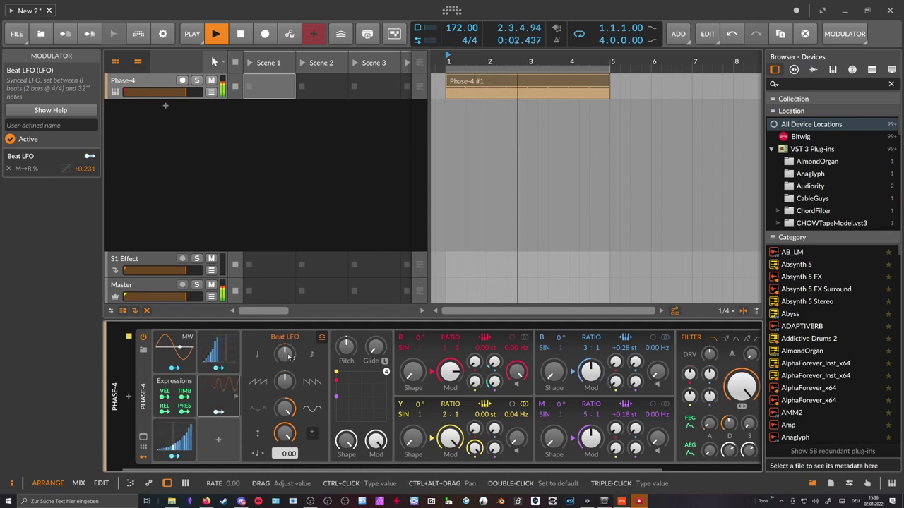
double_click(286, 358)
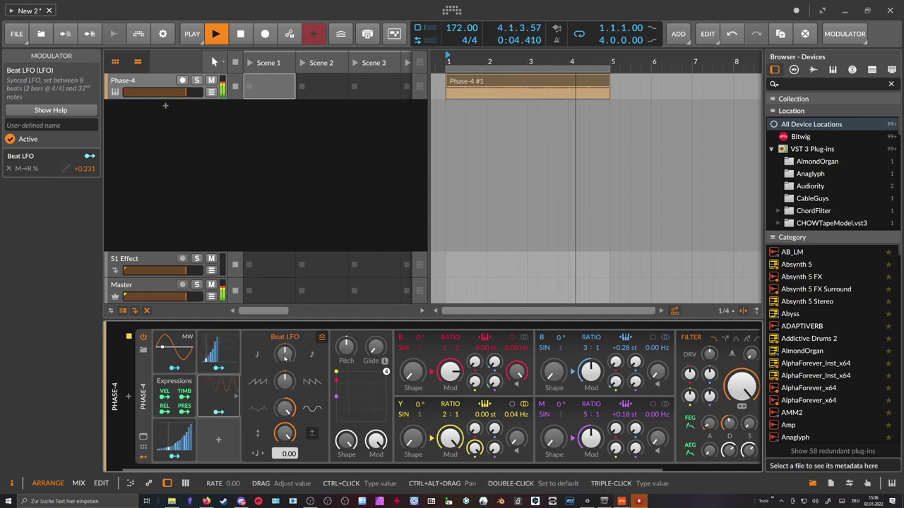
mouse_move(285, 358)
left_mouse_down()
mouse_move(286, 386)
mouse_move(286, 344)
left_mouse_up()
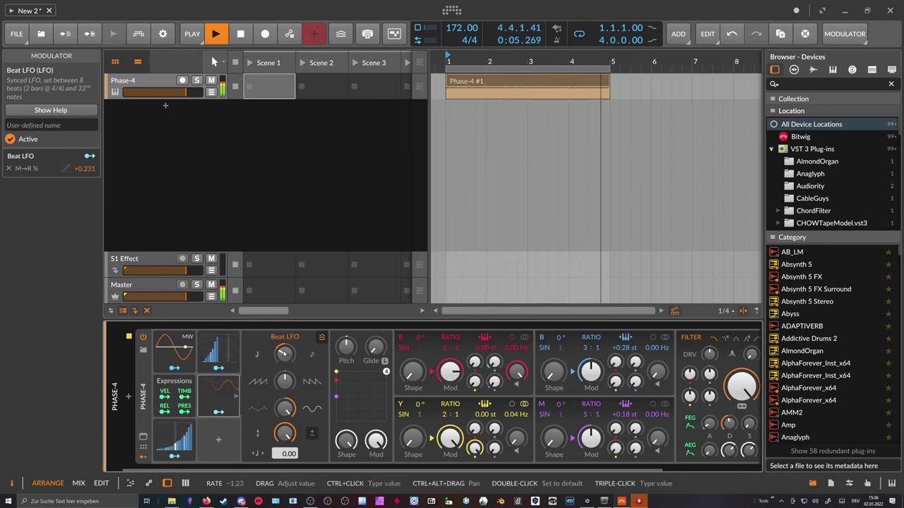
right_click(284, 354)
mouse_move(284, 354)
left_mouse_down()
mouse_move(284, 331)
mouse_move(285, 352)
left_mouse_up()
Set oscillator M to ratio 6:1 with a saw shape and fine-tune the Beat LFO's M-to-R modulation
left_click_drag(586, 415, 587, 411)
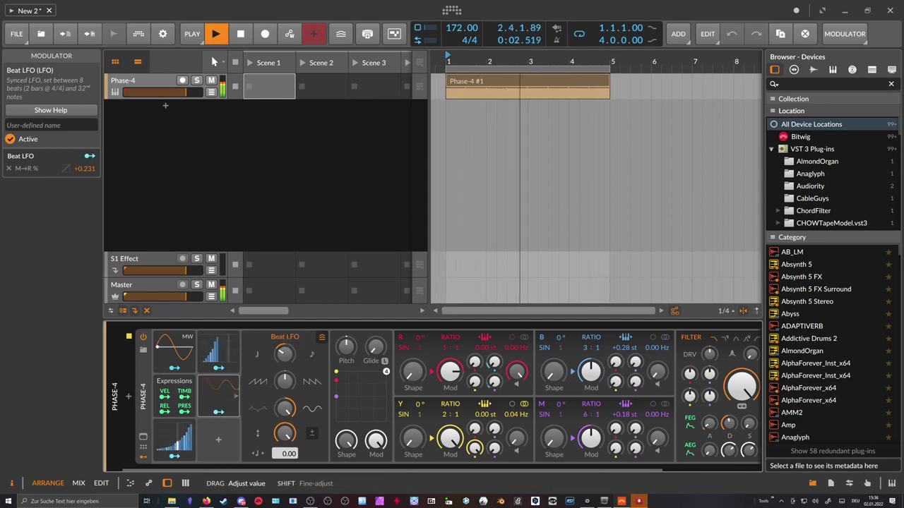
left_click_drag(554, 439, 553, 438)
left_click_drag(492, 382, 493, 383)
left_click_drag(285, 354, 285, 353)
key("space")
left_click(235, 396)
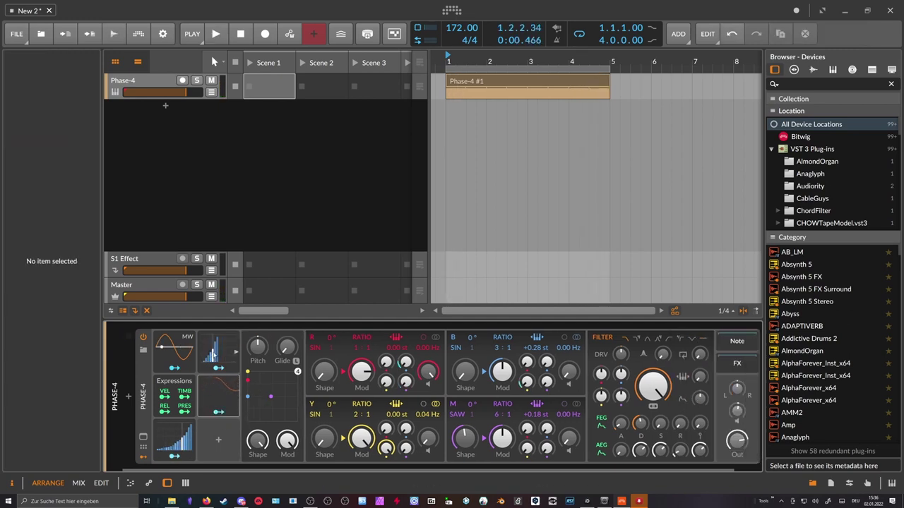
Try a different shape amount on oscillator R and reset it to its default
left_click_drag(324, 373, 324, 366)
double_click(324, 373)
left_click(226, 358)
left_click(226, 360)
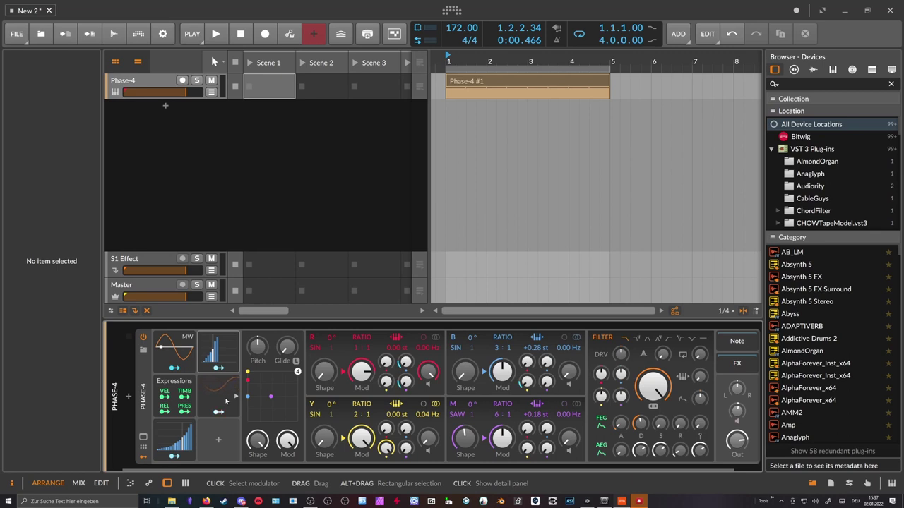
scroll(555, 399, "right", 1)
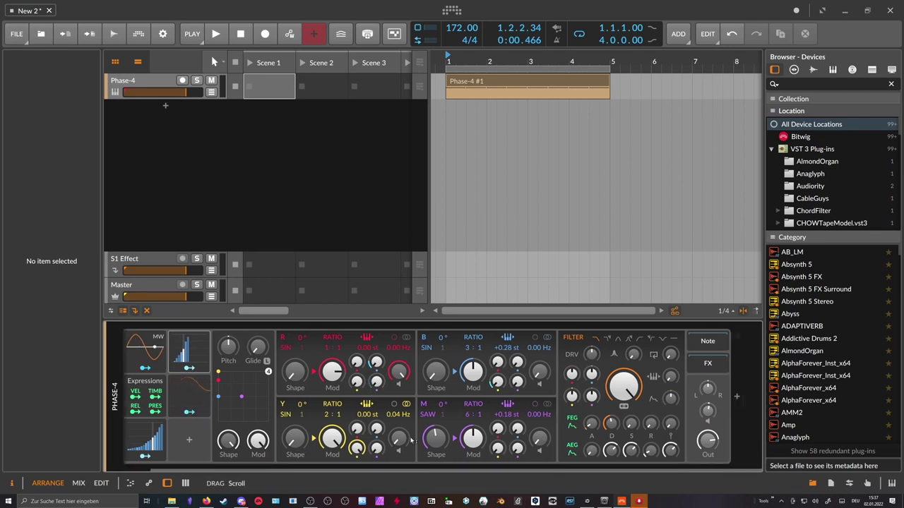
Adjust the amplitude envelope's decay, sustain and release, with the release at about 25 ms
left_click_drag(592, 424, 592, 421)
scroll(458, 469, "left", 1)
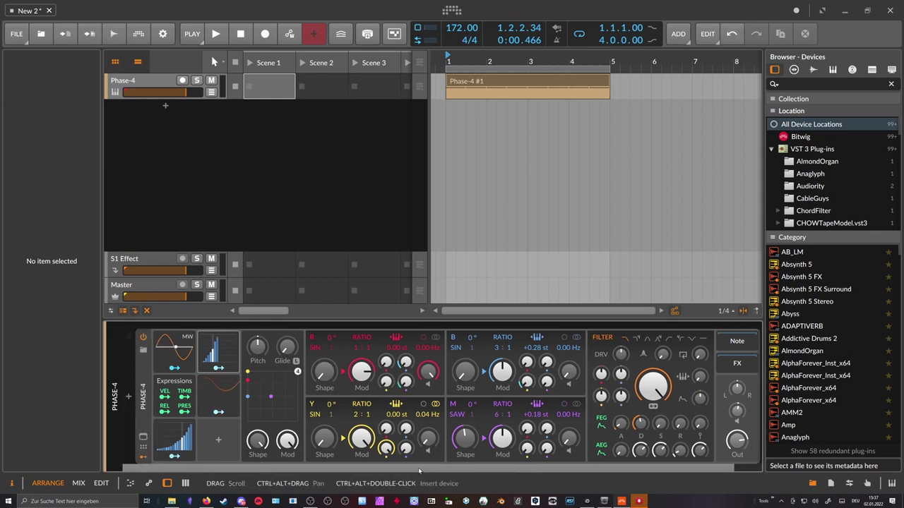
left_click(661, 451)
left_click(641, 452)
left_click(679, 452)
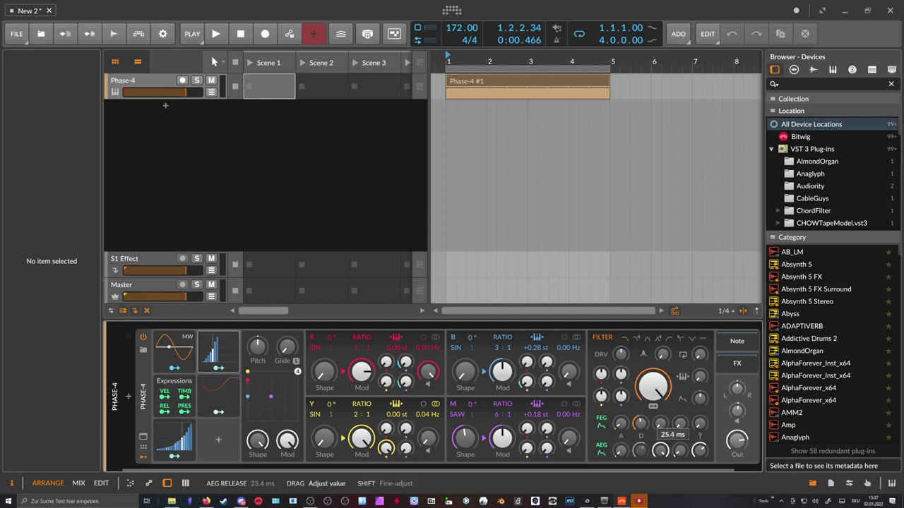
left_click_drag(680, 452, 680, 454)
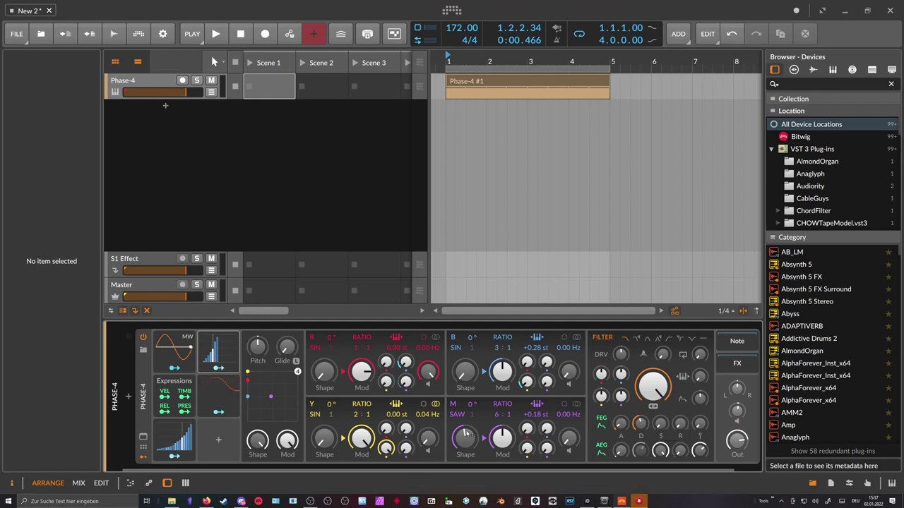
Hide the device browser and raise Phase-4's voice gain, checking the level during playback
left_click_drag(576, 469, 579, 470)
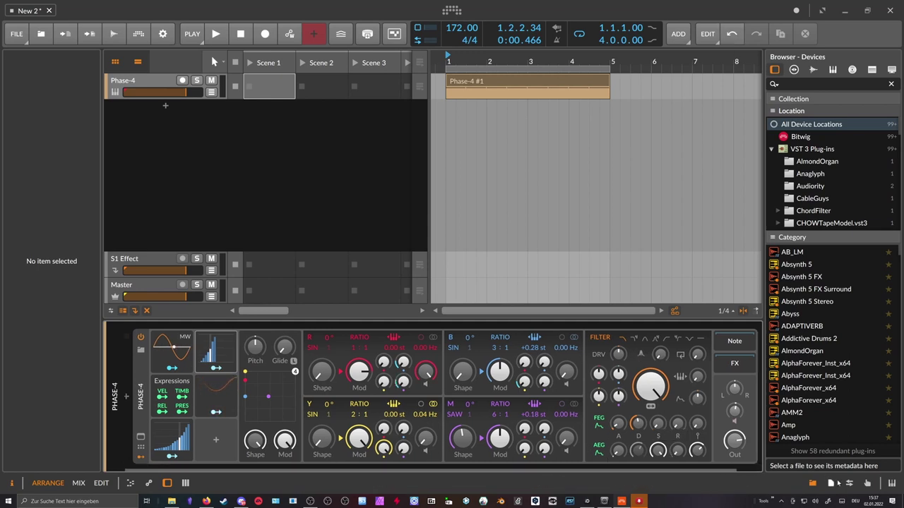
left_click(812, 483)
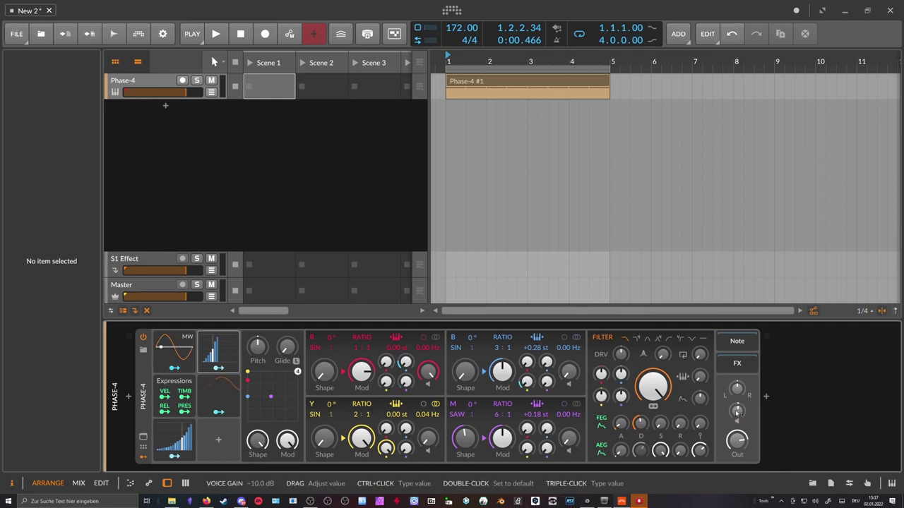
left_click_drag(738, 413, 739, 404)
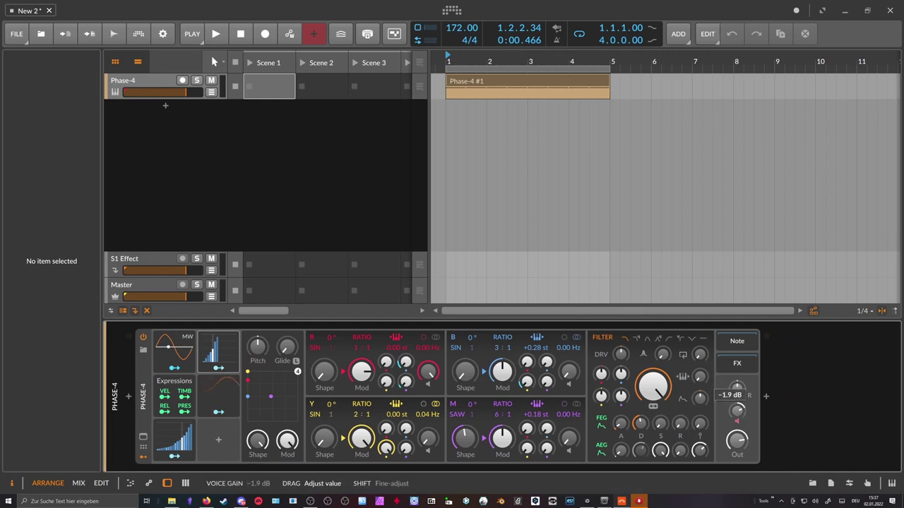
left_click_drag(738, 408, 739, 414)
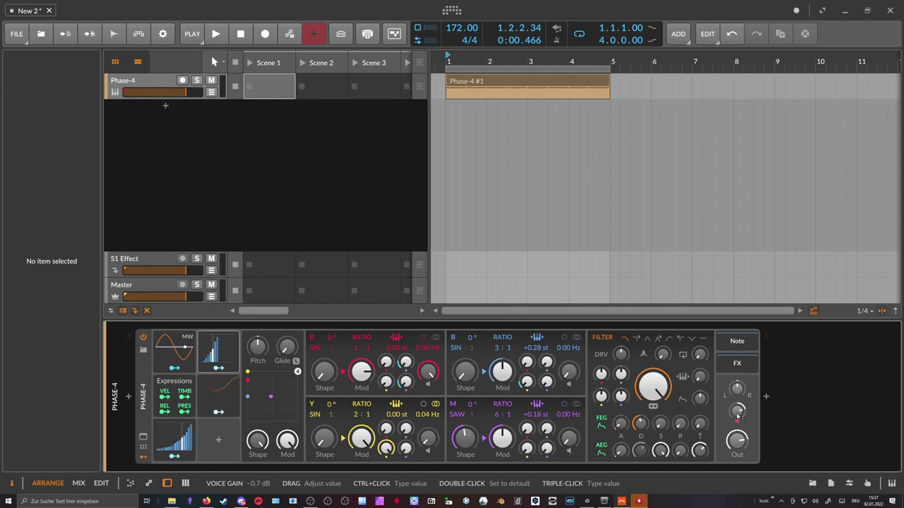
left_click_drag(739, 416, 738, 418)
key("space")
left_click_drag(737, 416, 738, 404)
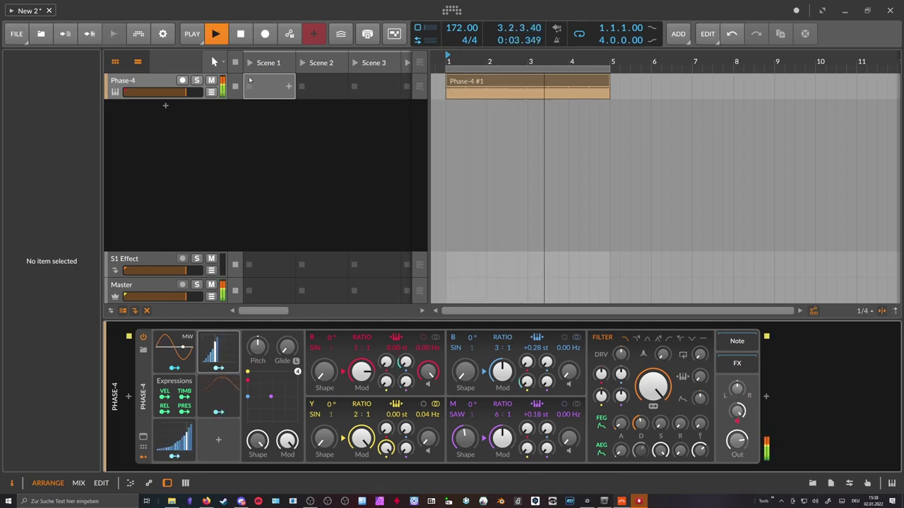
Set Phase-4's output level to -3.0 dB
left_click(154, 79)
left_click_drag(736, 441, 737, 440)
left_click(739, 442, "ctrl")
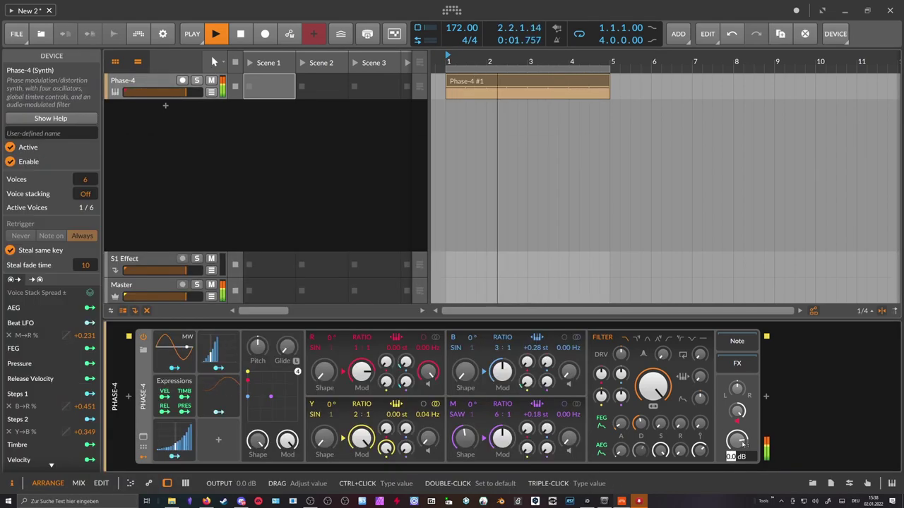
key("Return")
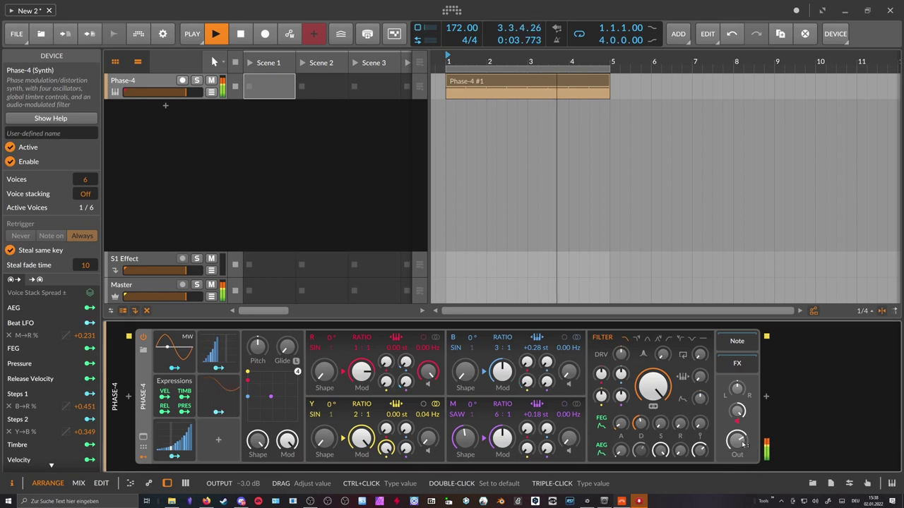
Watch the track's level meter during playback, add some filter drive and adjust the voice gain to about -2.1 dB
left_click(148, 81)
left_click(86, 365)
left_click_drag(737, 410, 738, 397)
key("space")
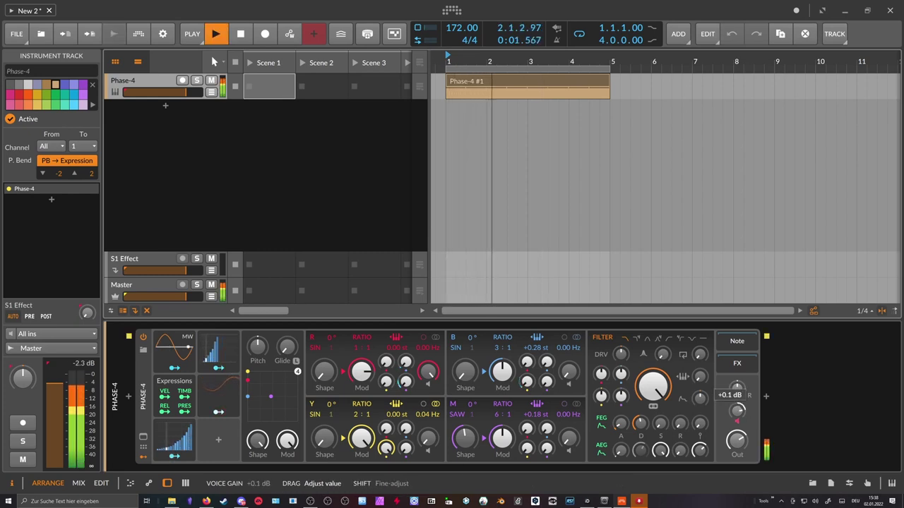
key("space")
mouse_move(621, 355)
left_mouse_down()
mouse_move(621, 339)
mouse_move(620, 350)
left_mouse_up()
key("space")
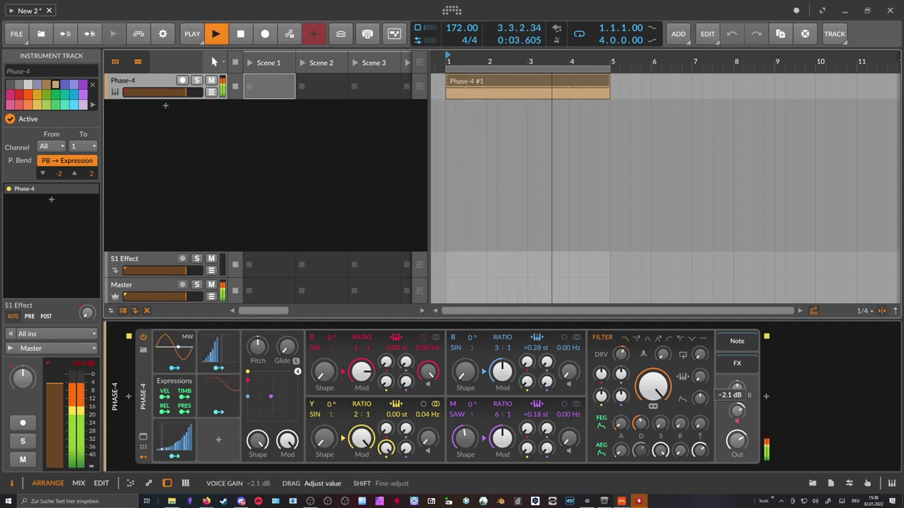
key("space")
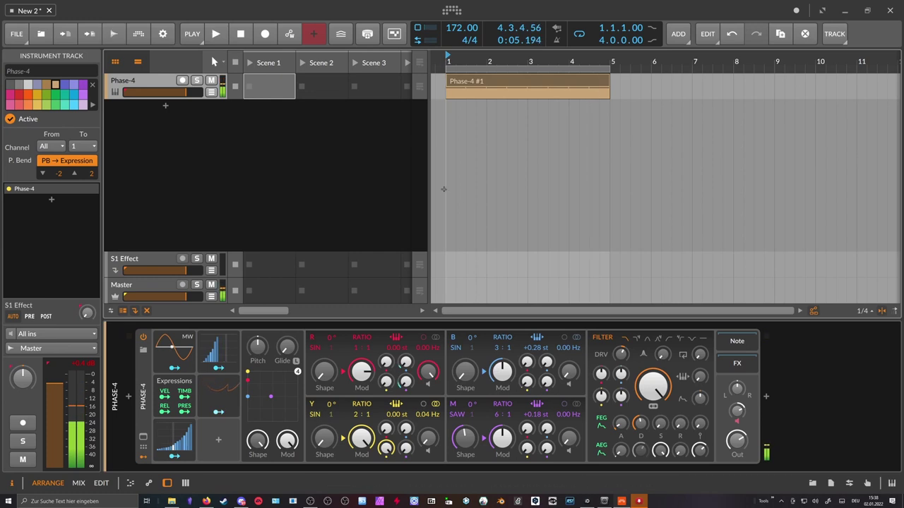
Keep only the first E0 note of the Phase-4 clip, set its length to 0.1.2.00 and duplicate it twice
double_click(470, 87)
left_click(346, 266)
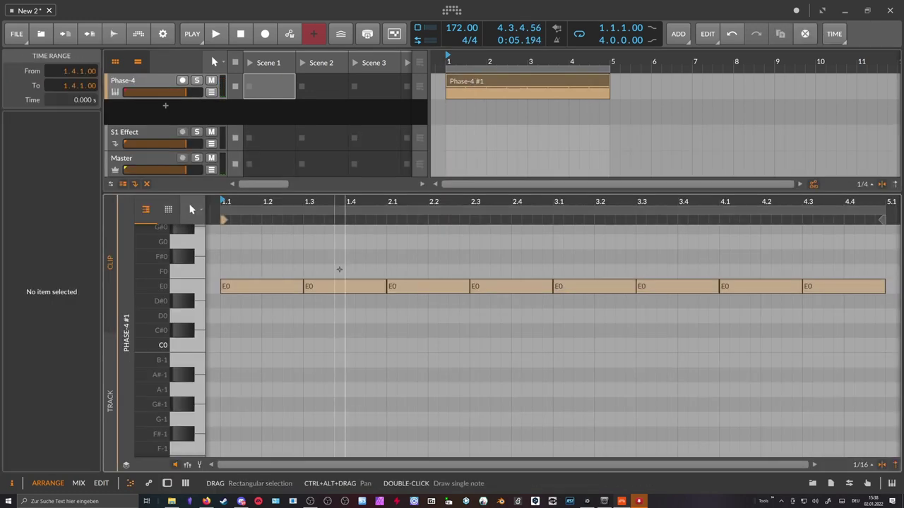
scroll(451, 211, "down", 1)
left_click(411, 243)
left_click_drag(363, 253, 787, 367)
key("Delete")
left_click_drag(317, 285, 298, 286)
key("ctrl+d")
key("ctrl+d")
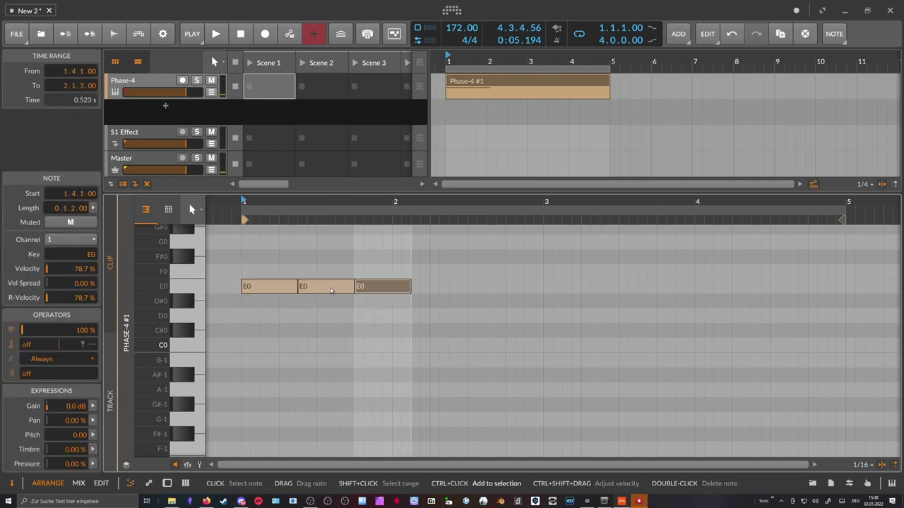
Shorten the arranger loop to one bar and raise the third note an octave to E1 during playback
left_click_drag(609, 69, 486, 82)
key("space")
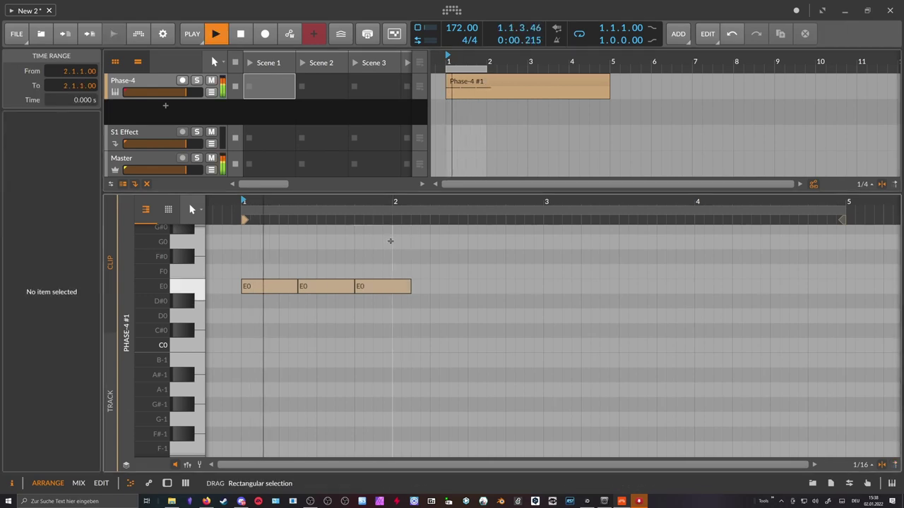
left_click(382, 286)
key("shift+Up")
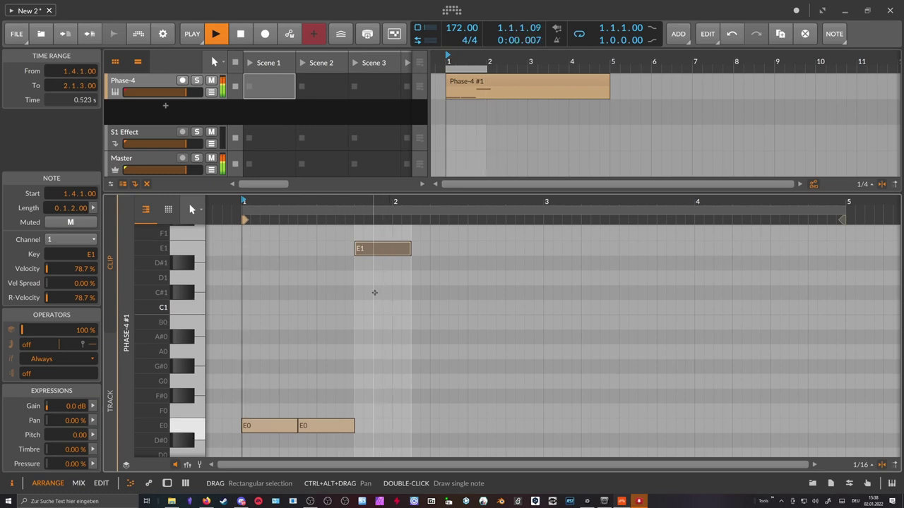
Raise the clip's second note to F0 and restart playback
left_click_drag(336, 212, 409, 218)
left_click(422, 339)
key("space")
left_click_drag(369, 425, 371, 409)
key("space")
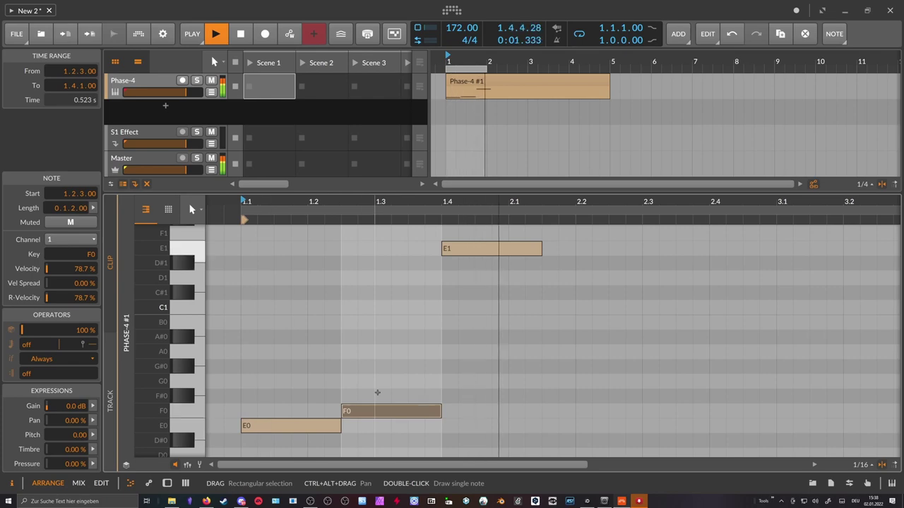
Expand the Steps 1 modulator in Phase-4 and set its rate to 0.72
left_click(170, 85)
double_click(171, 85)
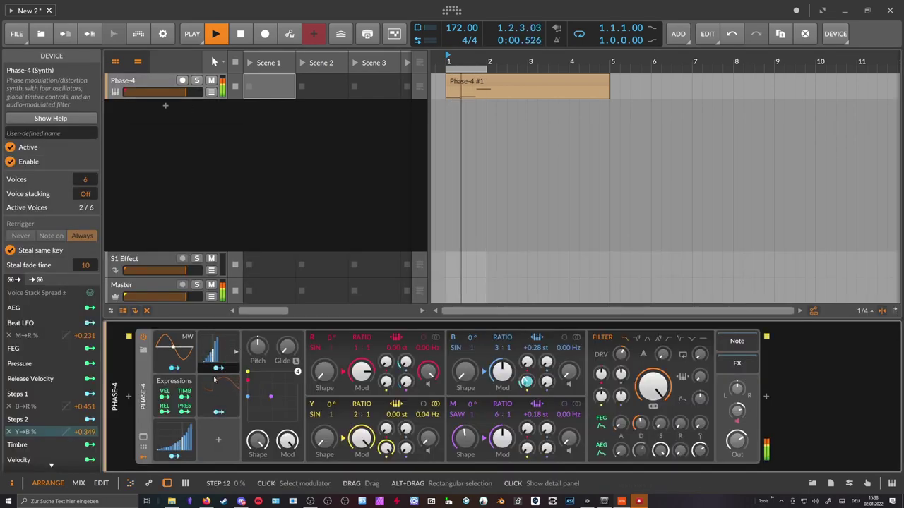
double_click(178, 436)
left_click(339, 451)
left_click(340, 451)
mouse_move(315, 450)
left_mouse_down()
mouse_move(315, 428)
mouse_move(315, 459)
left_mouse_up()
left_click_drag(315, 450, 321, 429)
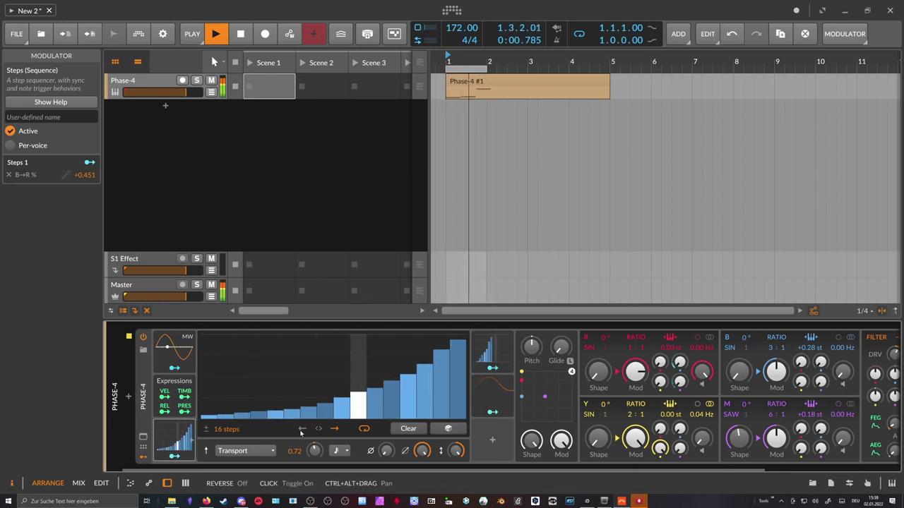
Audition the shape amount on oscillator R, return it to 0 % and stop playback
left_click_drag(308, 469, 473, 460)
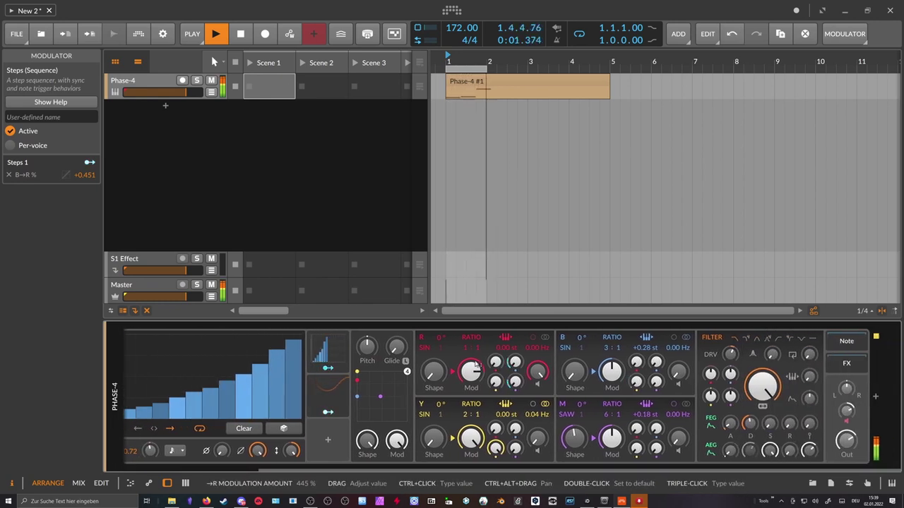
left_click_drag(433, 372, 433, 394)
key("space")
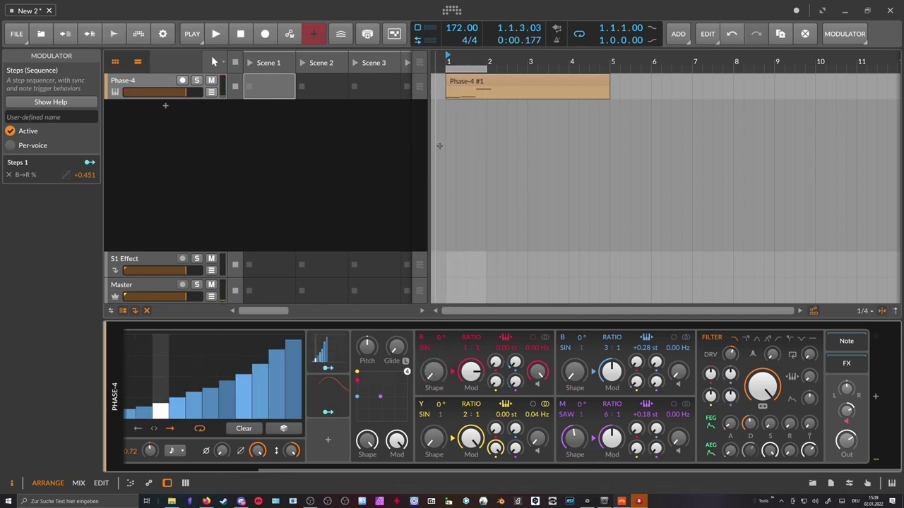
Duplicate the three-note phrase in the clip and shift the copy earlier to start at 2.1.1.00
double_click(479, 82)
left_click_drag(240, 258, 387, 429)
key("ctrl+d")
scroll(375, 211, "down", 2)
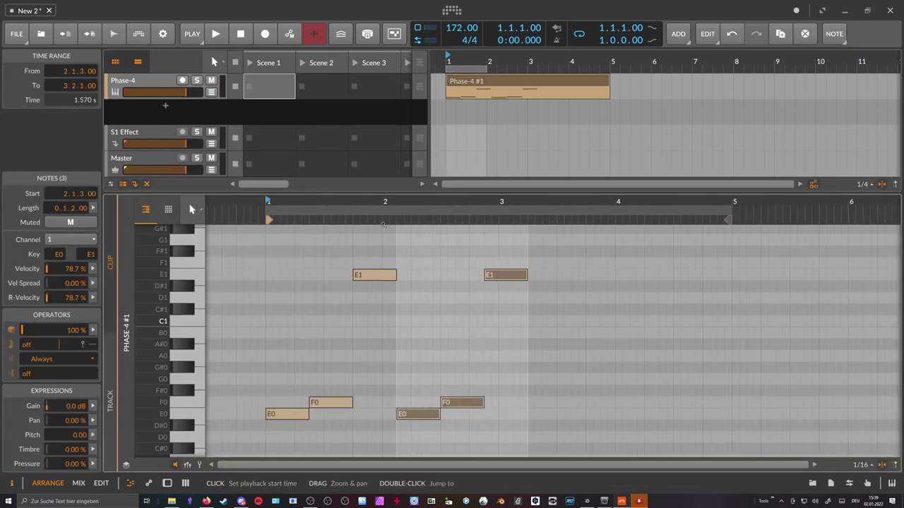
key("Left")
key("Left")
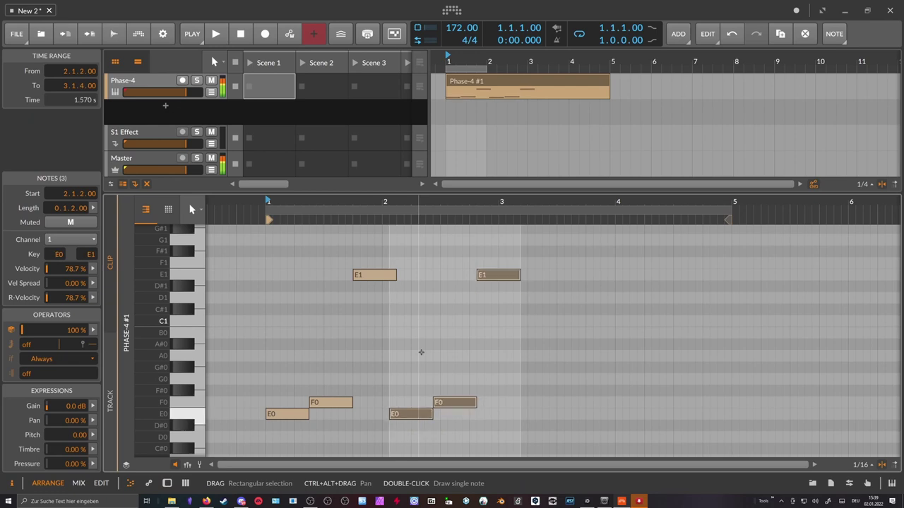
Shorten the E1 note at 1.4.1.00 to one beat and lower it an octave to E0
left_click(423, 351)
left_click_drag(395, 276, 381, 276)
key("shift+Down")
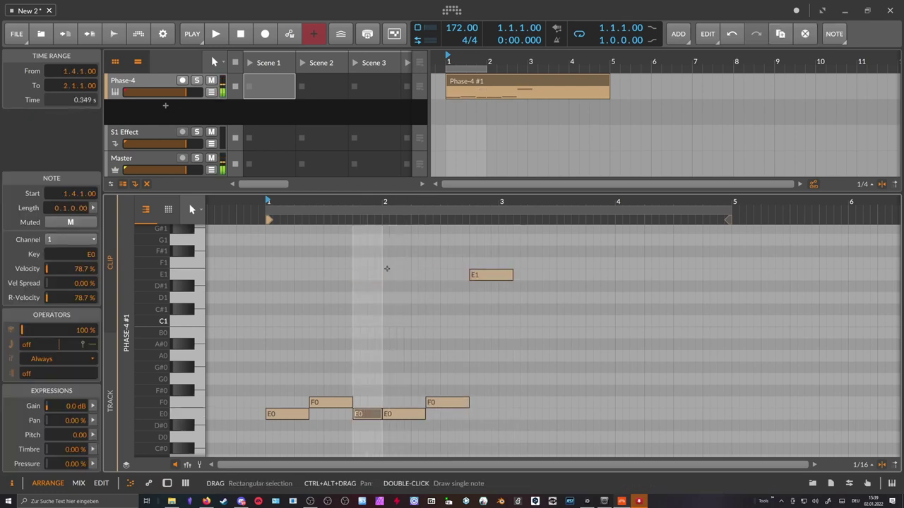
Extend the arranger loop to two bars and show the track's R Shape automation lane, collapsing the Steps modulator details
left_click_drag(486, 69, 527, 69)
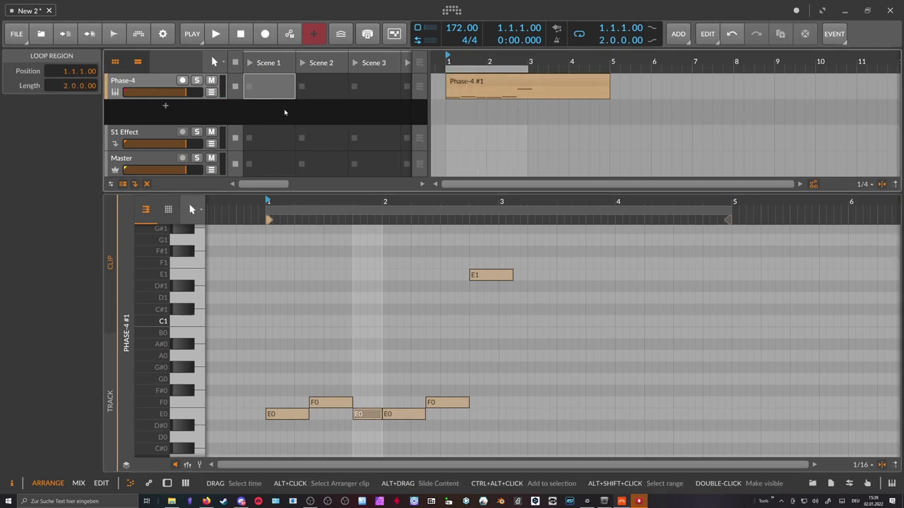
left_click(211, 92)
double_click(149, 86)
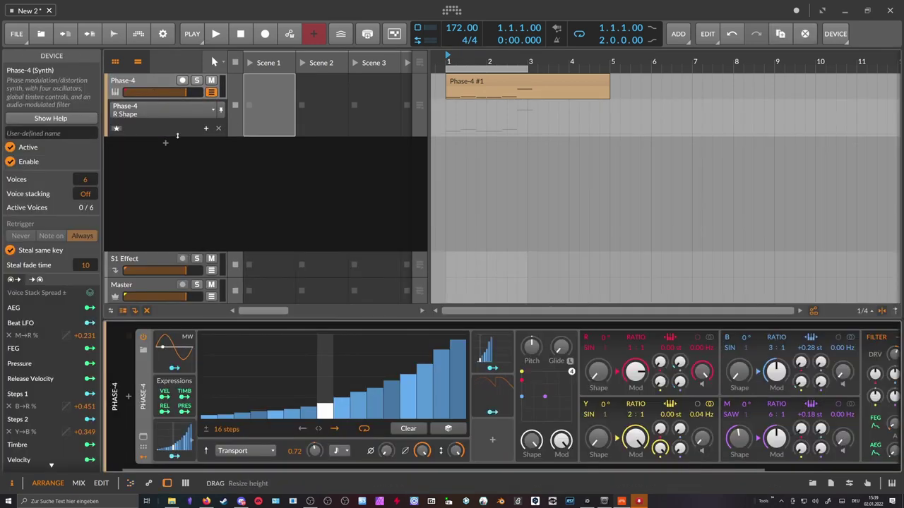
left_click(182, 433)
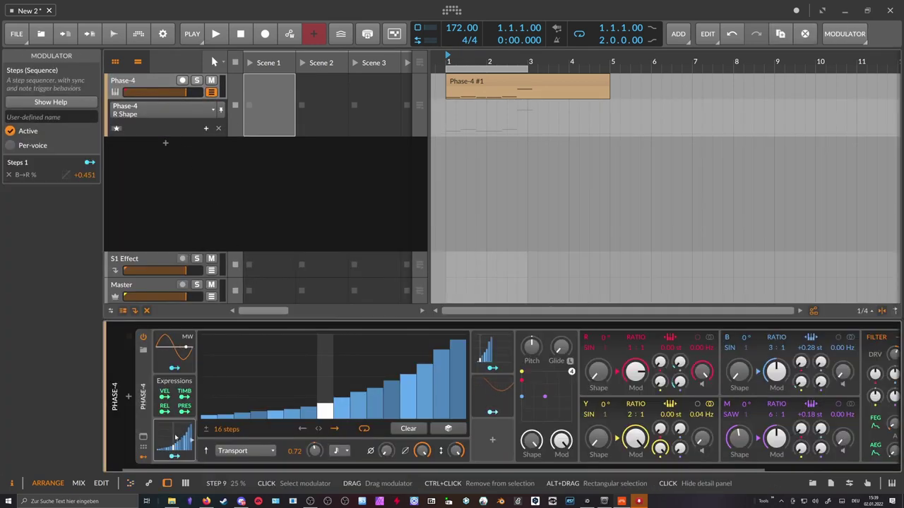
left_click(192, 440)
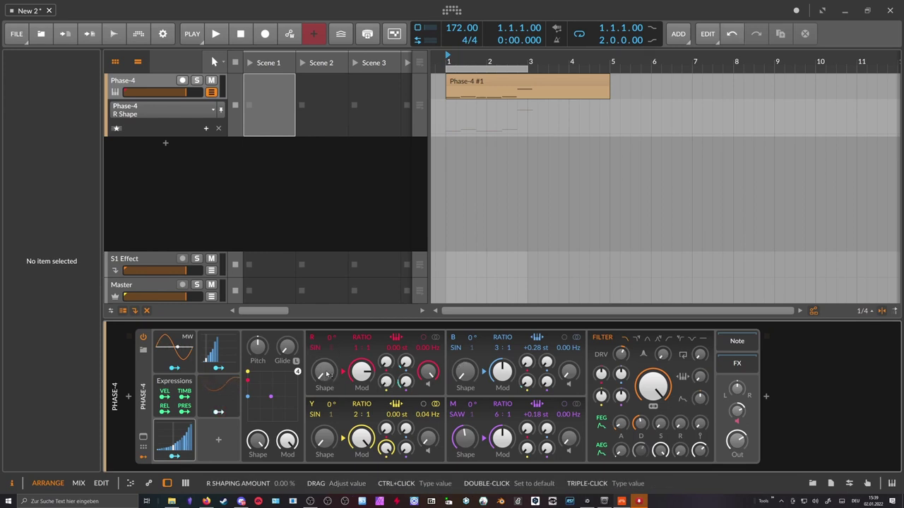
Automate R Shape with a curved rise from 0 % at 2.1.1.00 to 39.4 % at 2.4.1.00, falling to 0 % at bar 3, and audition it
left_click(498, 135)
mouse_move(506, 135)
left_mouse_down()
mouse_move(504, 127)
mouse_move(527, 125)
mouse_move(528, 134)
mouse_move(518, 122)
left_mouse_up()
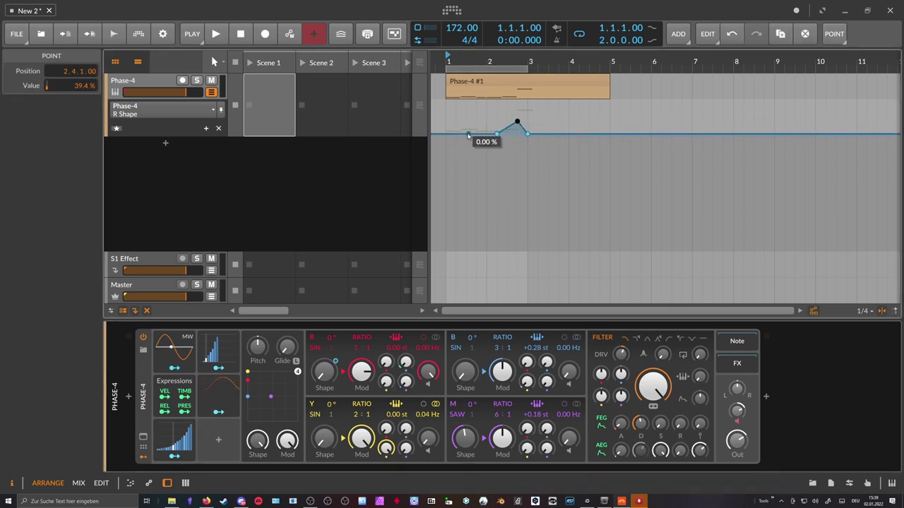
left_click_drag(486, 61, 509, 81)
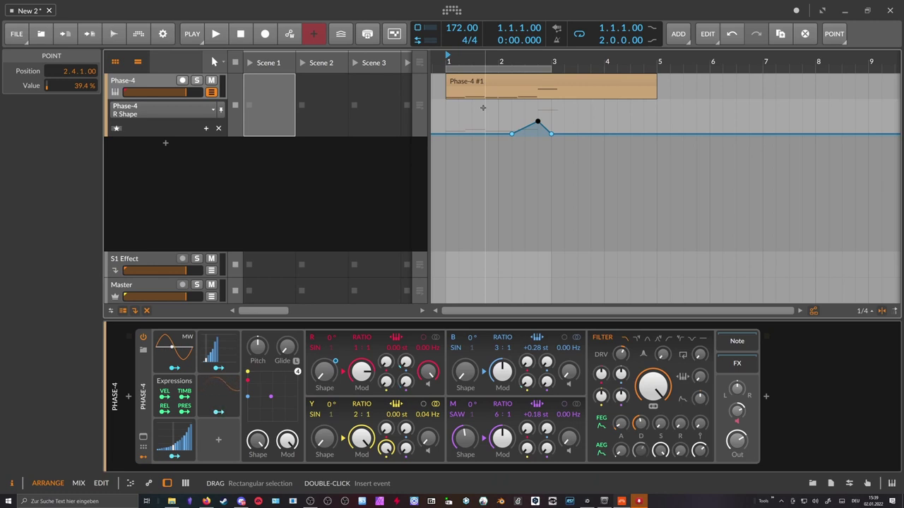
mouse_move(511, 134)
left_mouse_down()
mouse_move(498, 134)
mouse_move(519, 123)
left_mouse_up()
left_click_drag(447, 63, 448, 65)
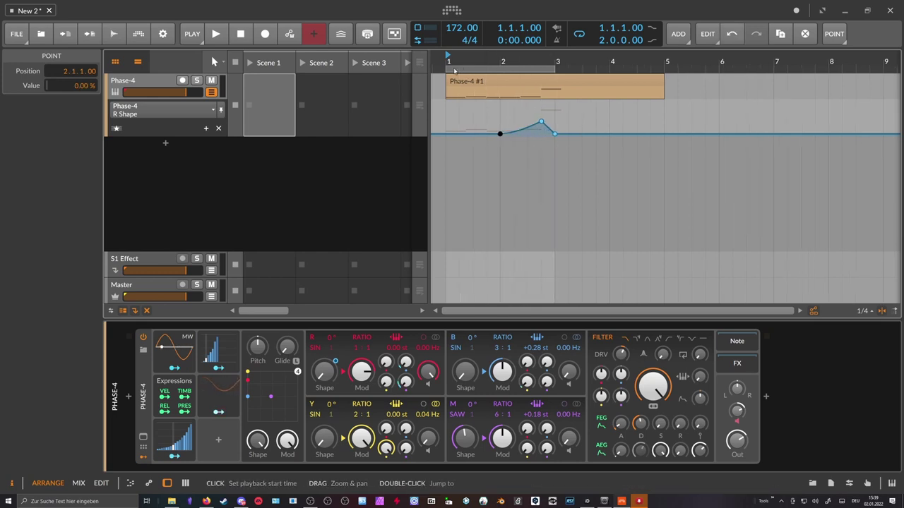
key("space")
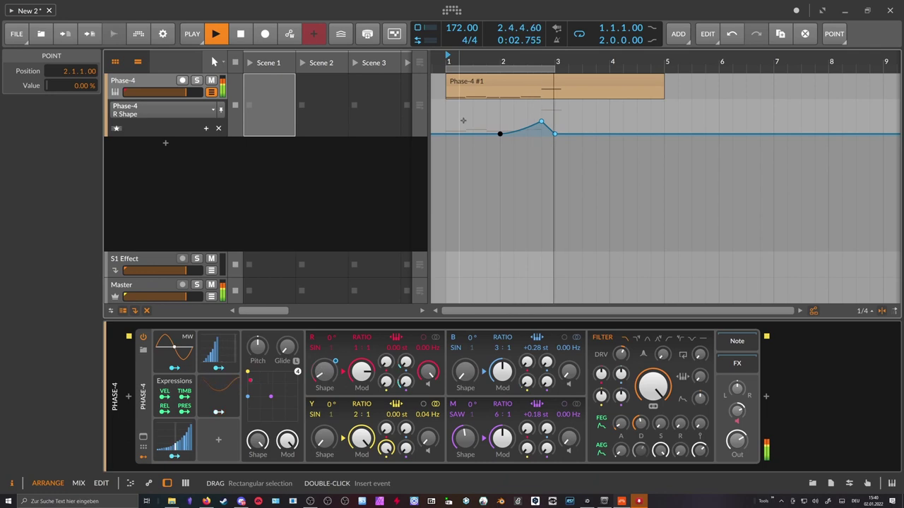
key("space")
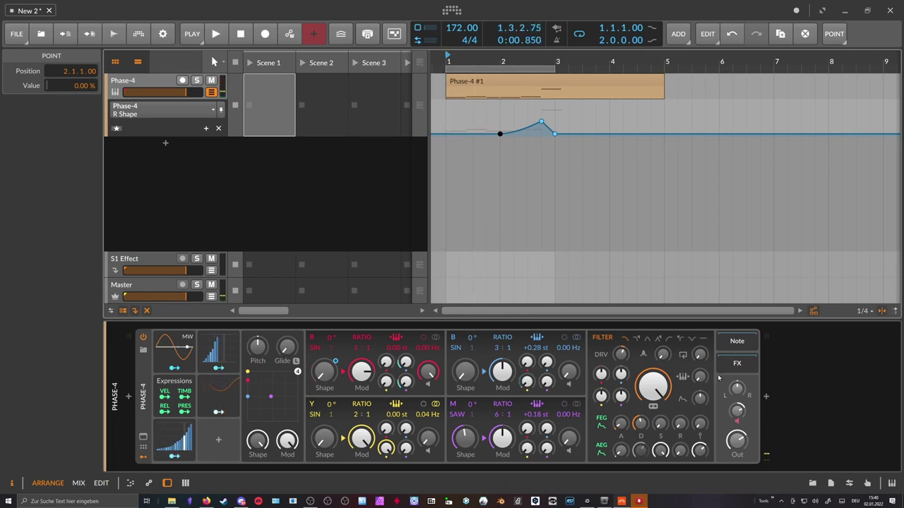
Insert Bitwig's Reverb in Phase-4's FX chain and turn its Mix fully down
left_click(768, 401)
type("rever")
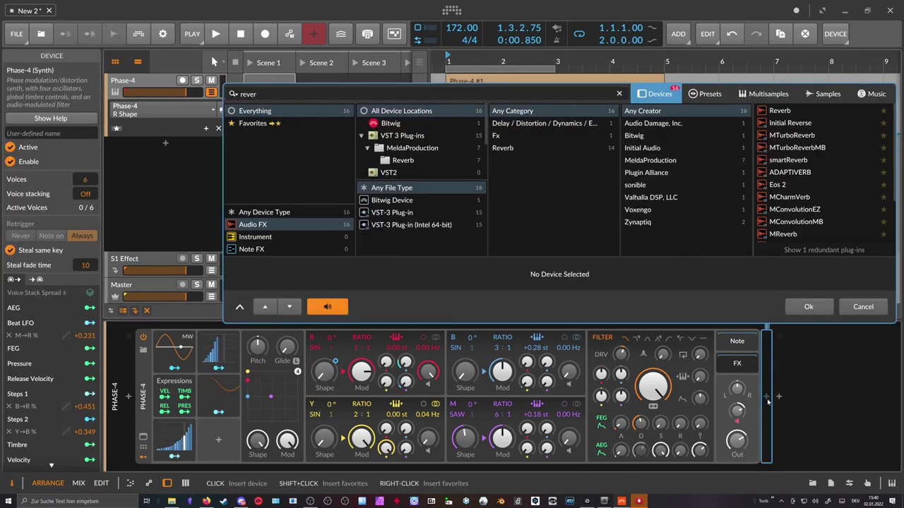
key("Down")
key("Return")
left_click_drag(712, 470, 874, 471)
left_click_drag(836, 439, 836, 466)
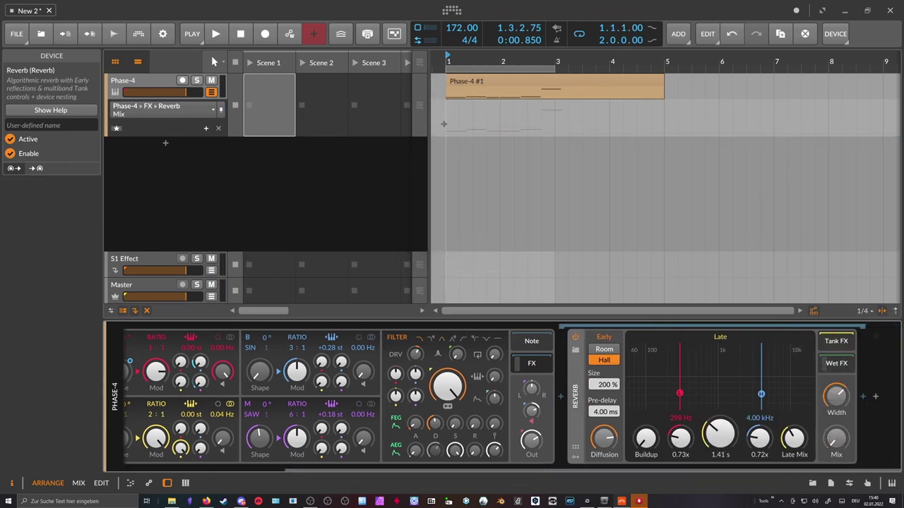
Automate the Reverb's Mix from 61.2 % at 1.1.1.00 down to 0 % within the first beat and audition it
left_click(445, 134)
left_click(465, 134)
left_click_drag(447, 134, 445, 114)
double_click(464, 134)
key("space")
key("space")
key("space")
key("space")
Place an EQ-2 in the Reverb's Wet FX chain, set its low cut to 884 Hz and high cut to 7.90 kHz, and audition it
left_click(836, 364)
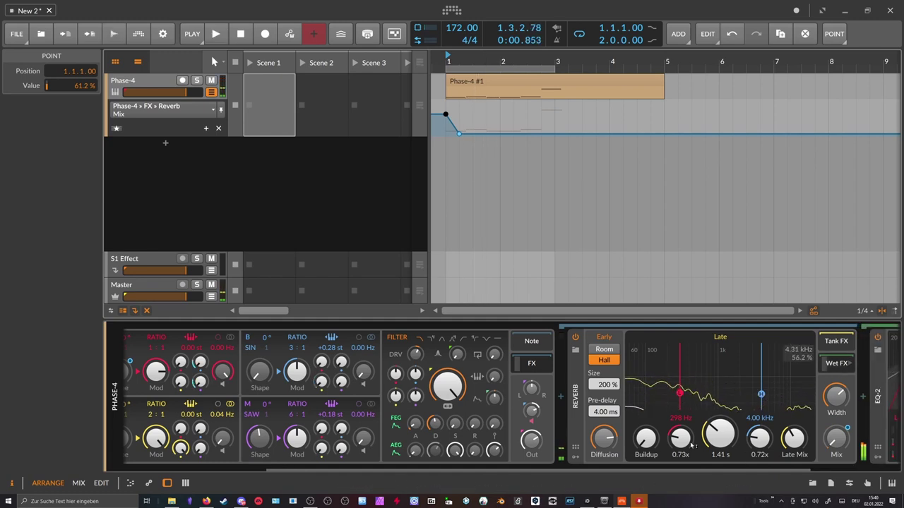
left_click(789, 443)
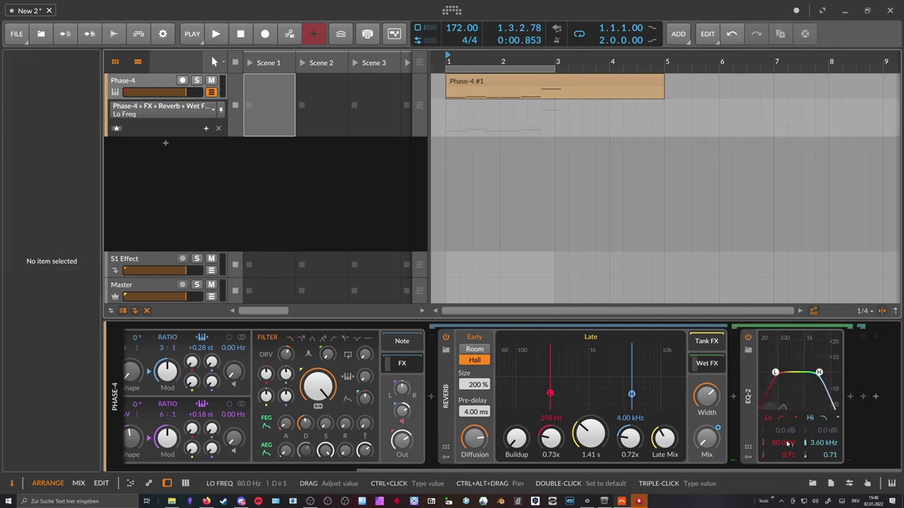
left_click_drag(786, 445, 822, 429)
key("space")
key("space")
key("space")
key("space")
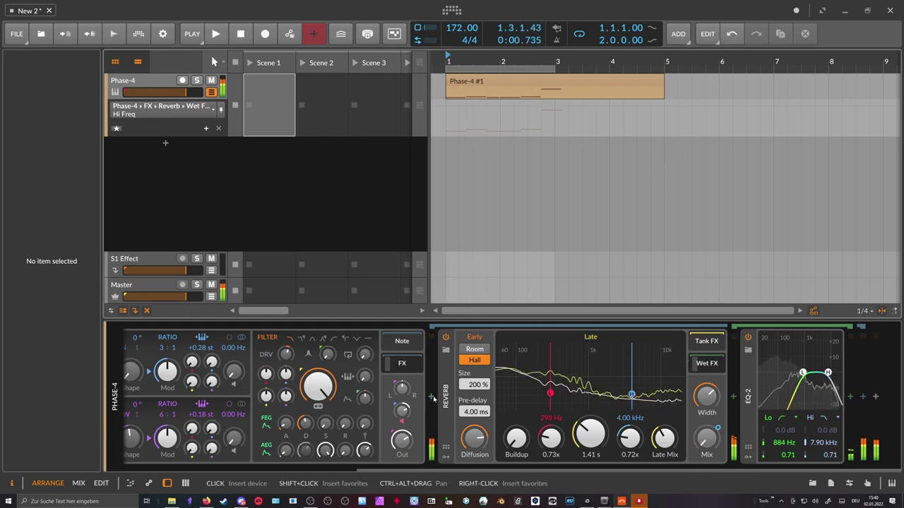
Insert a Multiband FX-2 before the Reverb, move the Reverb into its High band and show that chain
left_click(431, 397)
type("fx-")
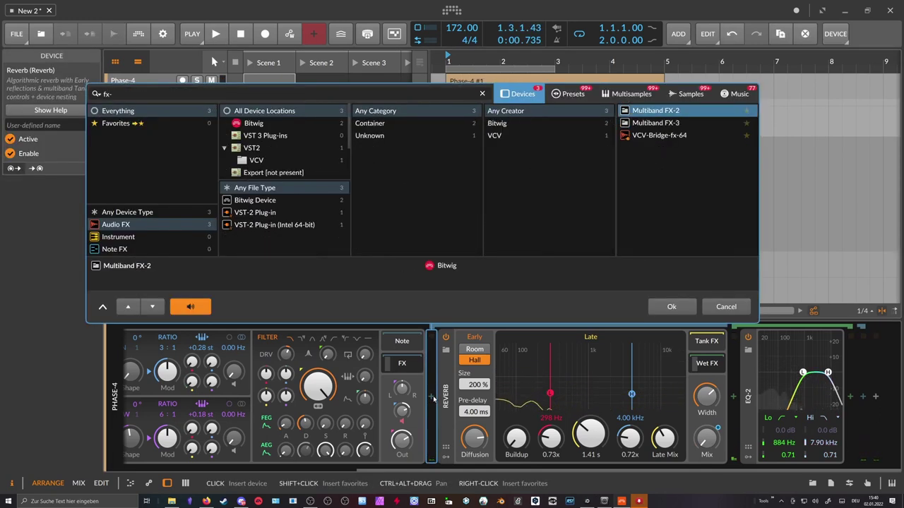
key("Return")
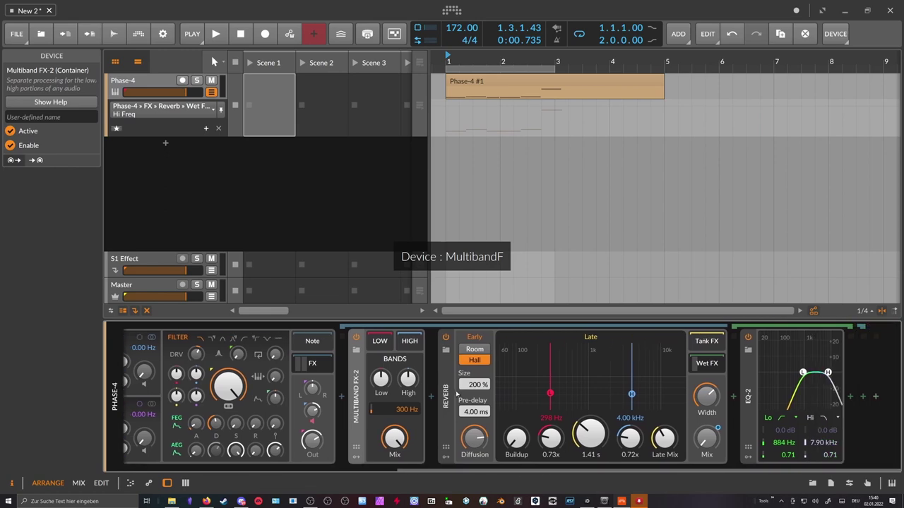
left_click(458, 397)
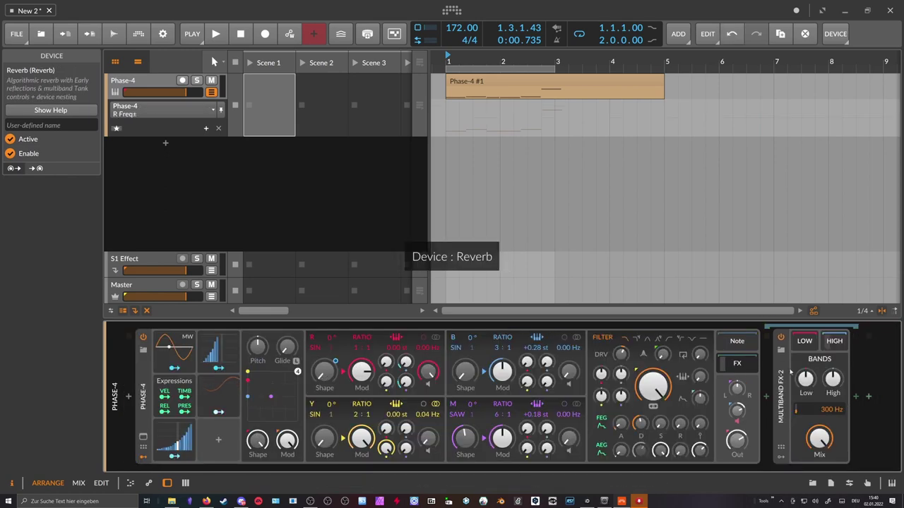
left_click(833, 342)
left_click_drag(452, 468, 733, 468)
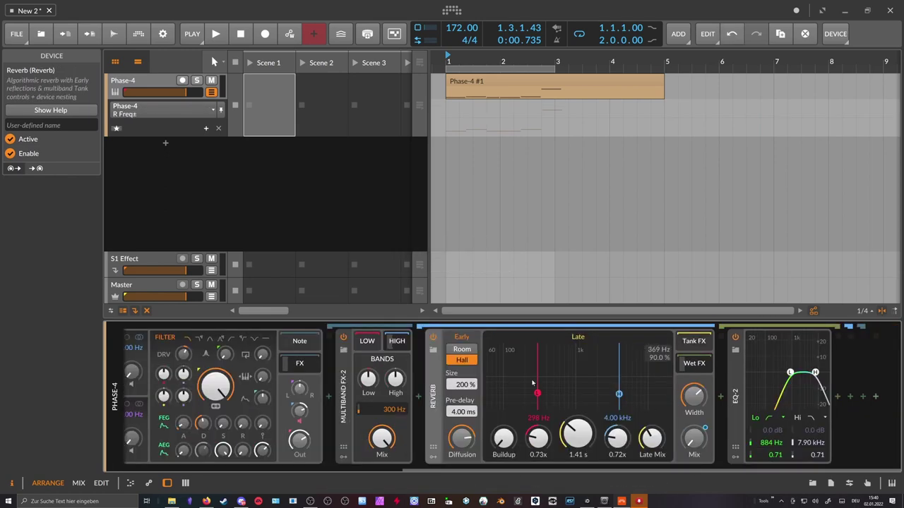
Insert a Distortion before the Reverb in the High band and adjust its Drive while auditioning the loop
left_click(421, 399)
type("dii")
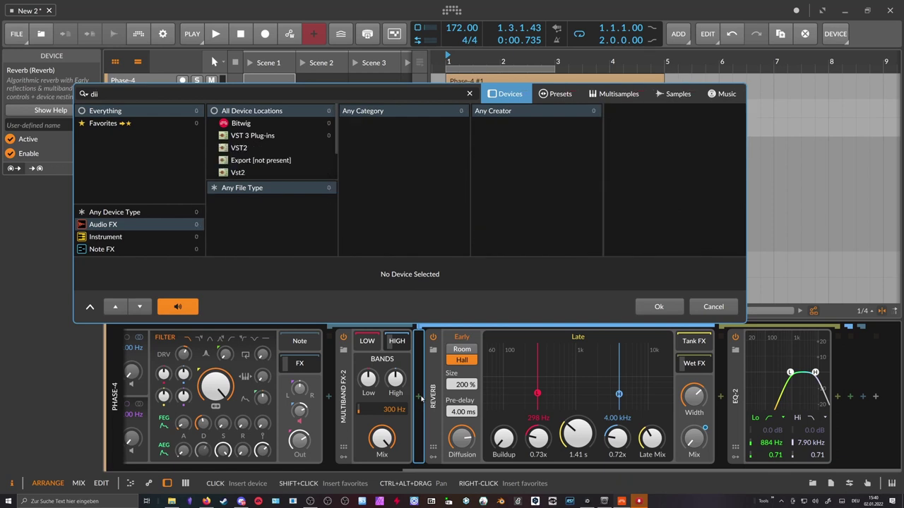
key("BackSpace")
type("s")
key("Down")
key("Down")
key("Return")
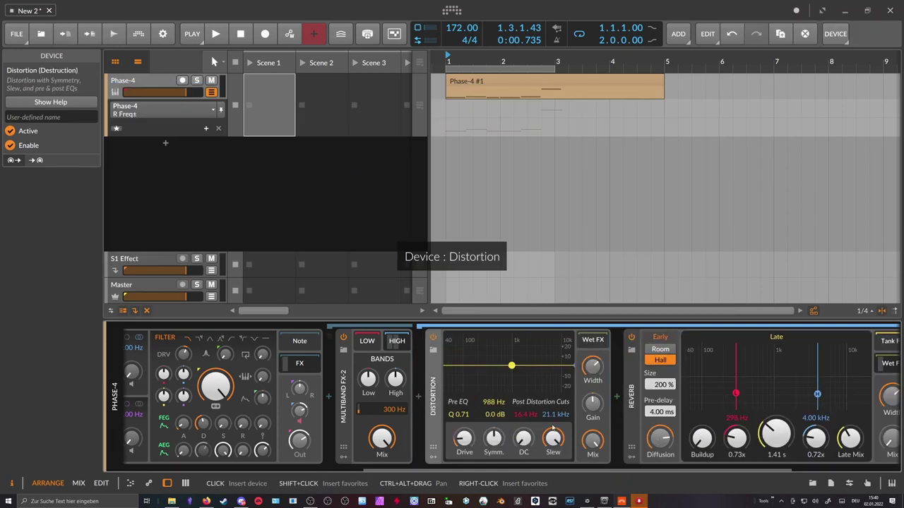
key("space")
left_click_drag(463, 437, 456, 461)
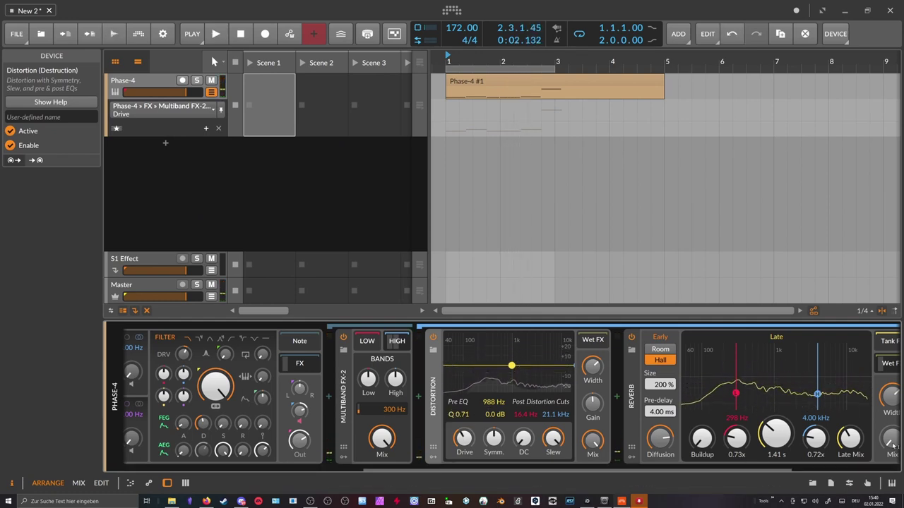
Remove the Reverb's Mix automation and set its Mix fully wet
left_click_drag(689, 470, 760, 461)
left_click(766, 437)
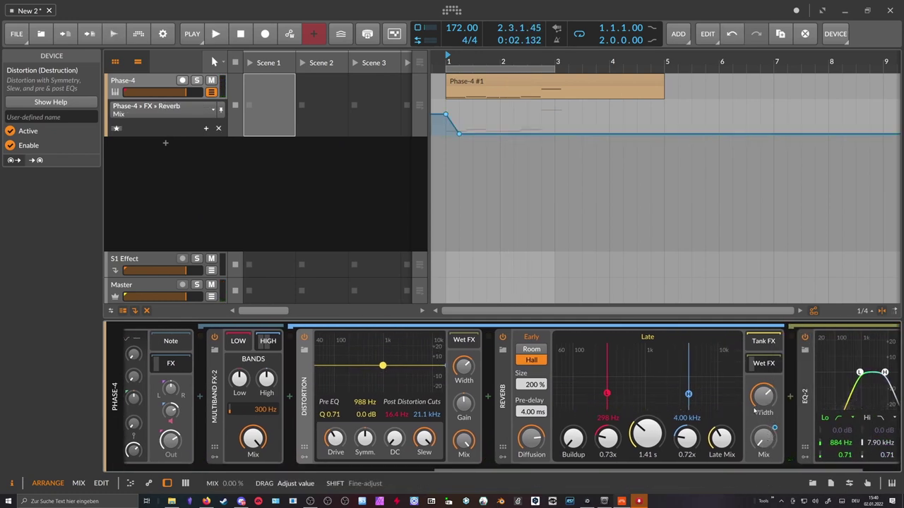
double_click(444, 114)
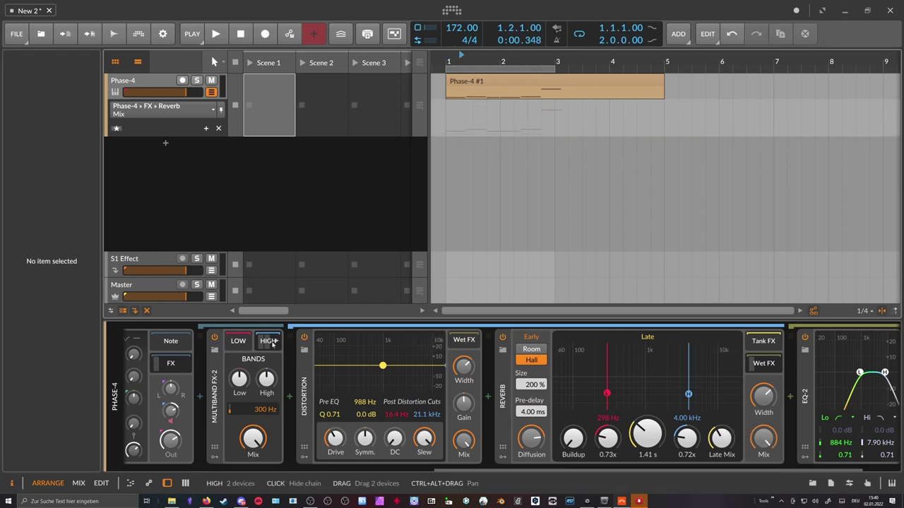
Lower the Multiband FX-2 Mix to 0 %, reviewing the devices in its High band and hiding the chain again
left_click(272, 342)
left_click_drag(819, 439, 819, 456)
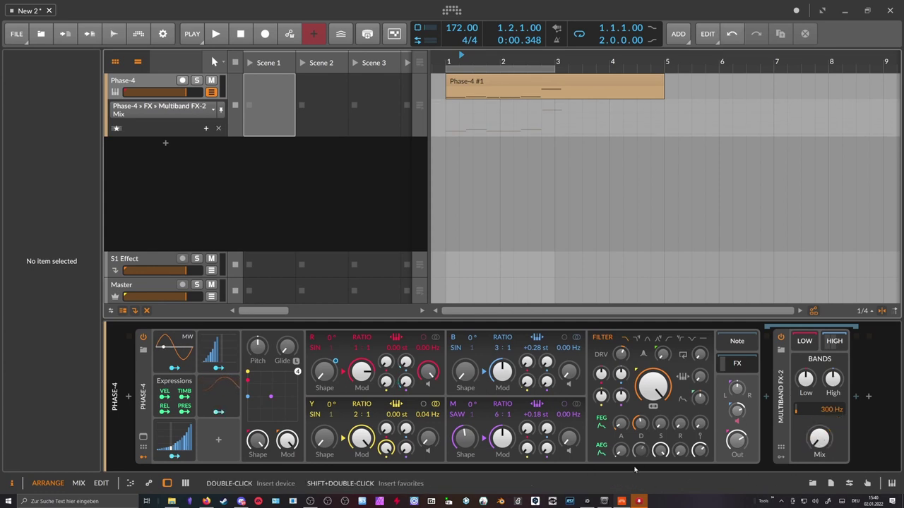
left_click(834, 343)
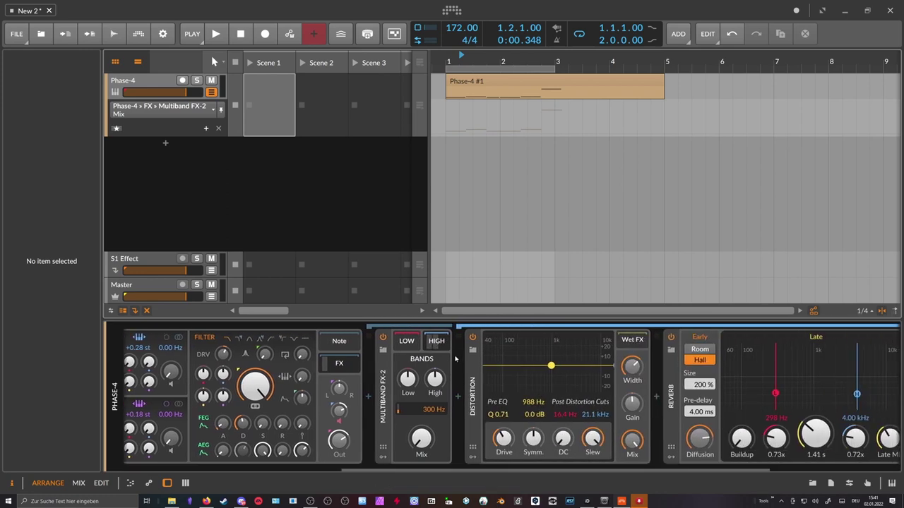
left_click_drag(519, 466, 621, 466)
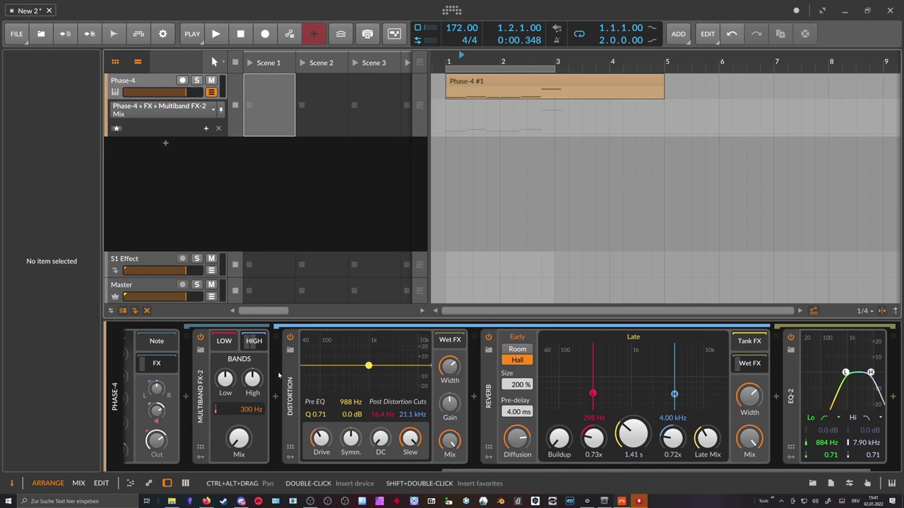
left_click_drag(241, 439, 241, 459)
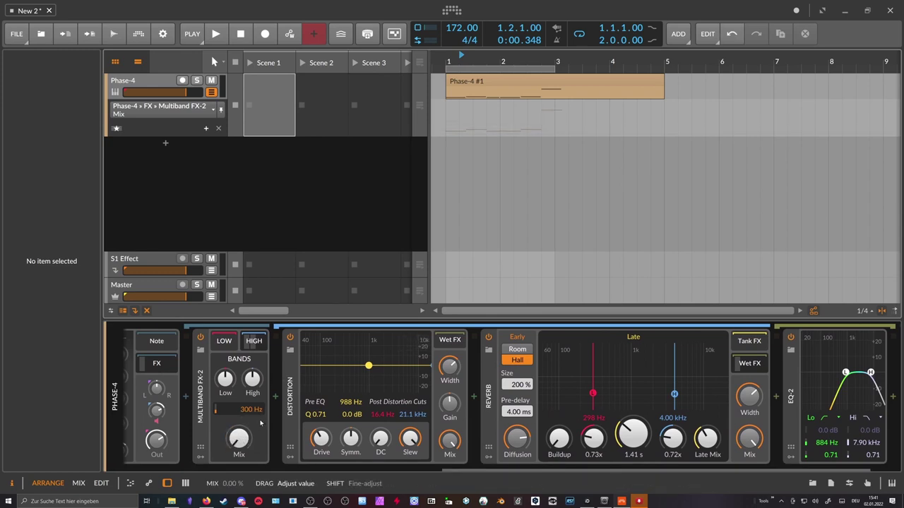
left_click(255, 341)
Audition the loop while sweeping the Multiband FX-2 Mix between dry and processed, resetting it to 100 %
key("space")
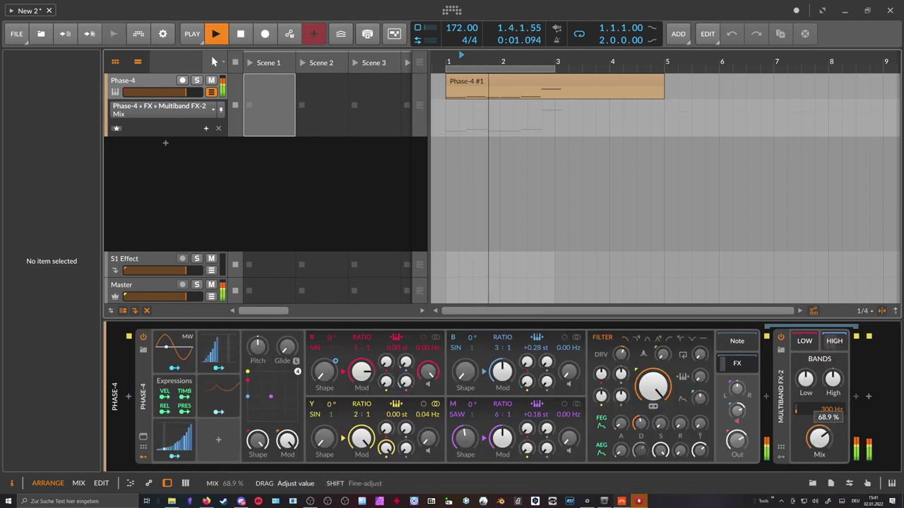
left_click_drag(819, 446, 819, 502)
key("space")
double_click(819, 448)
key("space")
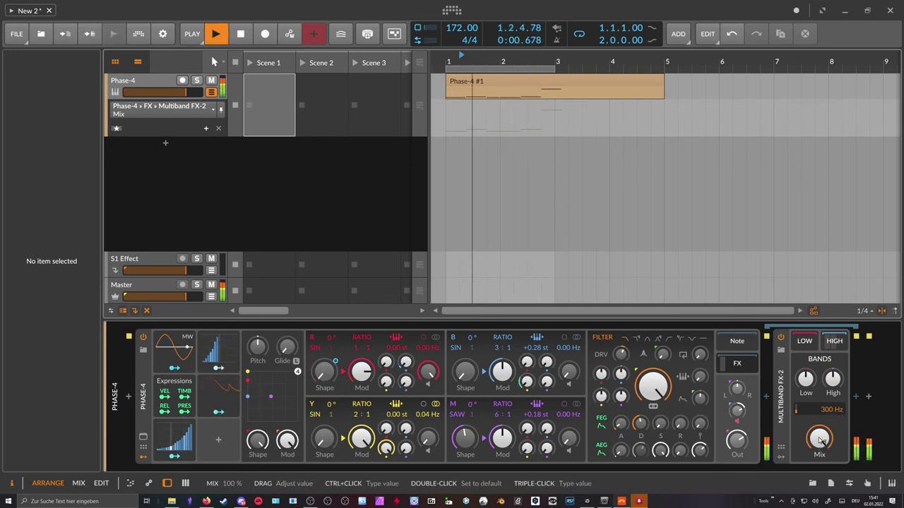
key("space")
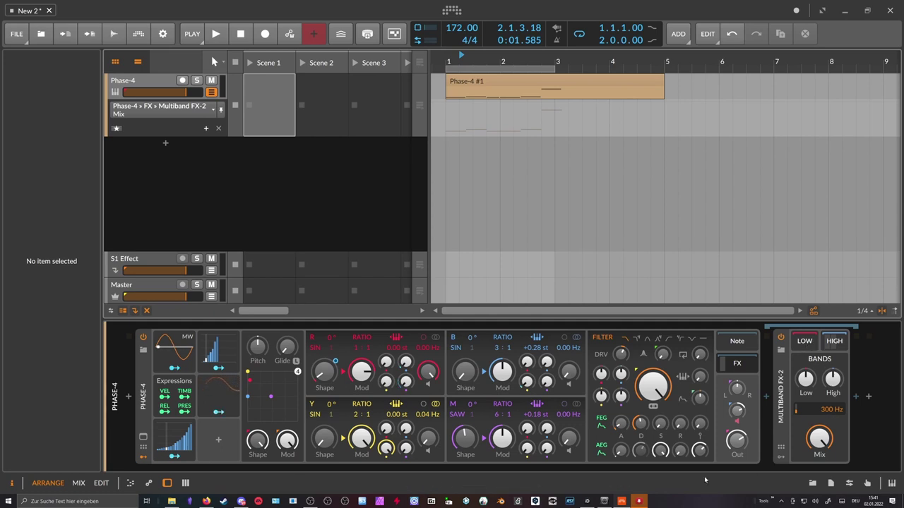
key("space")
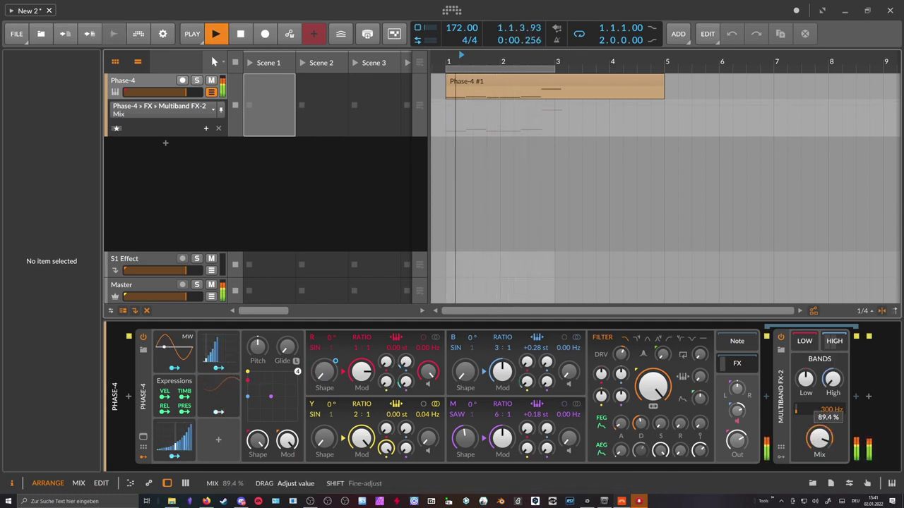
key("space")
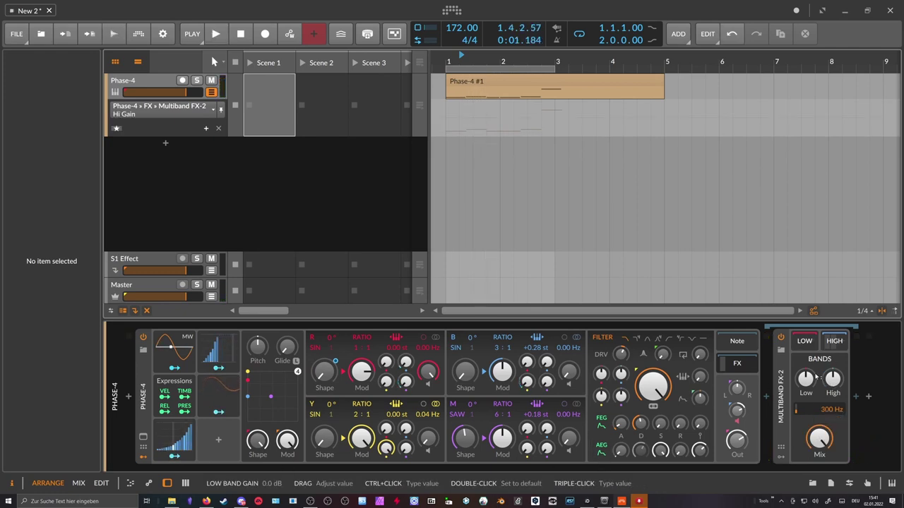
Show the High band chain and set the Multiband FX-2 Mix to 0 % while the loop plays
left_click(834, 342)
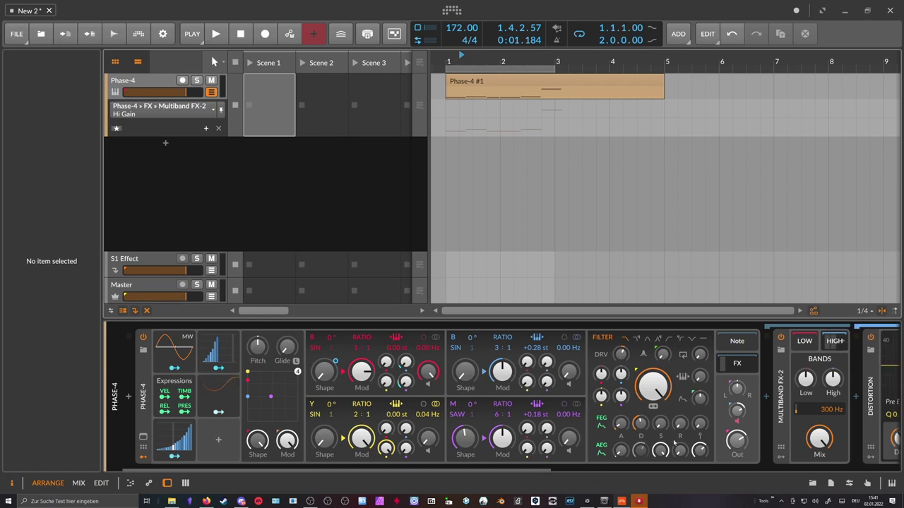
left_click(532, 465)
left_click_drag(531, 470, 785, 469)
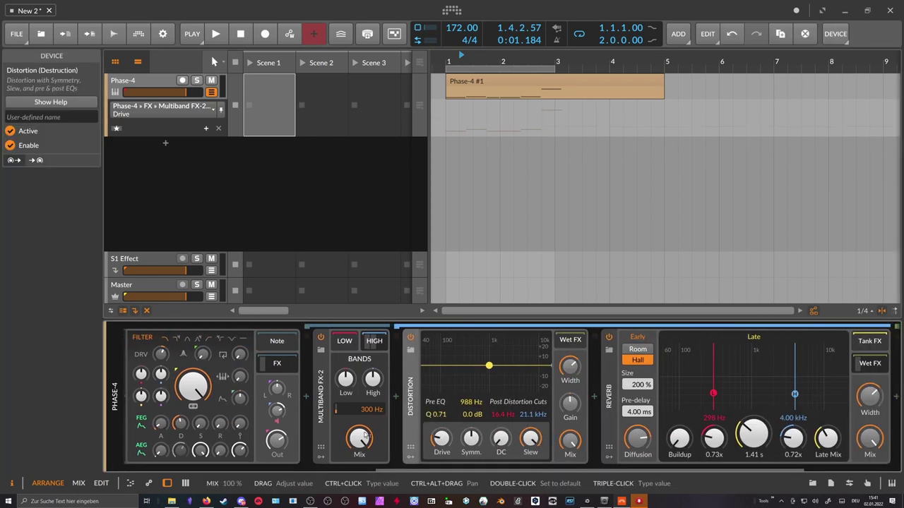
key("space")
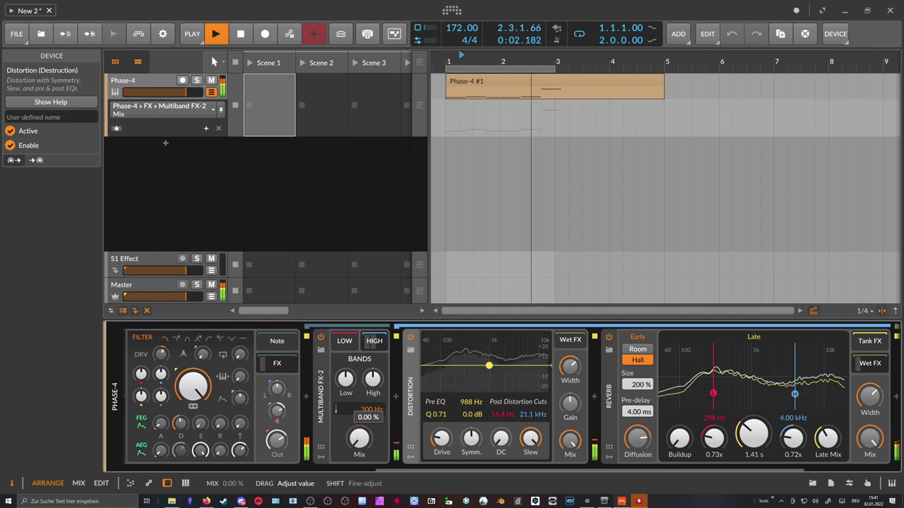
key("space")
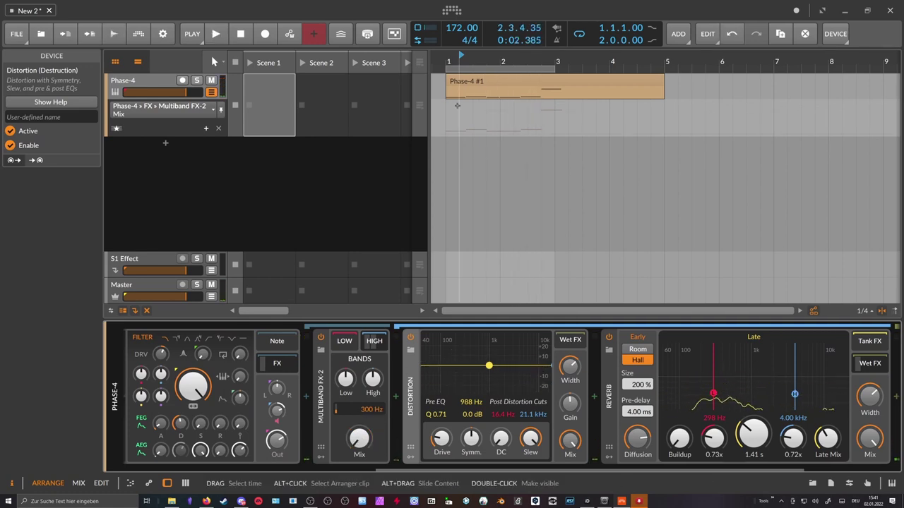
Automate the Multiband FX-2 Mix with a curved fall from 98.2 % at 1.1.1.00 to 0 % at 1.2.1.00 and audition it
left_click(446, 135)
left_click_drag(445, 135, 446, 102)
left_click_drag(450, 62, 450, 74)
left_click(450, 62)
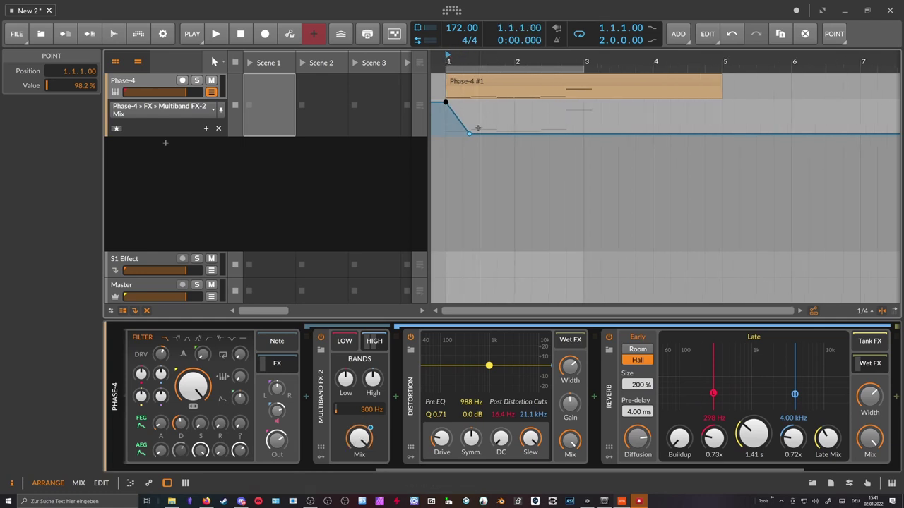
key("space")
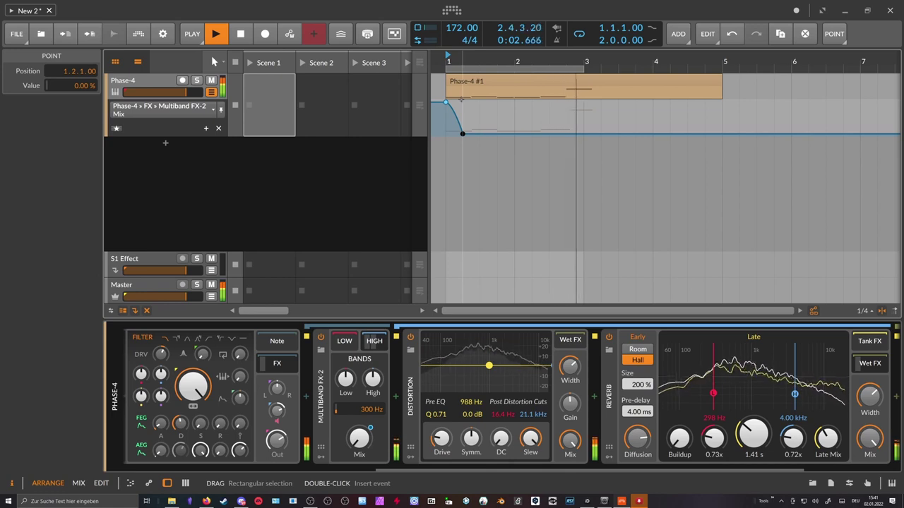
left_click(446, 102)
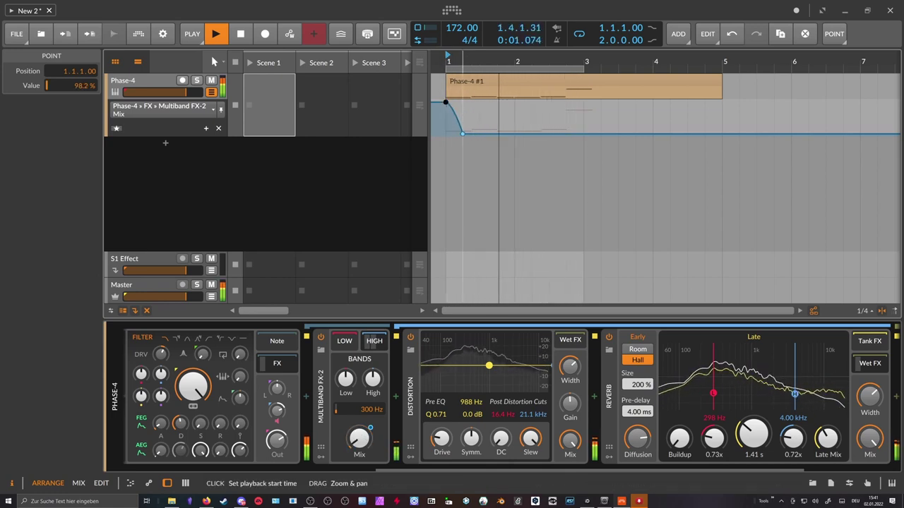
key("space")
Add a Multiband FX-2 Mix automation spike to 100 % at 2.2.1.00 and a curved rise from 0 % to 100 % at 3.1.1.00
left_click(529, 134)
left_click_drag(538, 133, 532, 101)
key("space")
left_click_drag(532, 62, 546, 70)
left_click(639, 134)
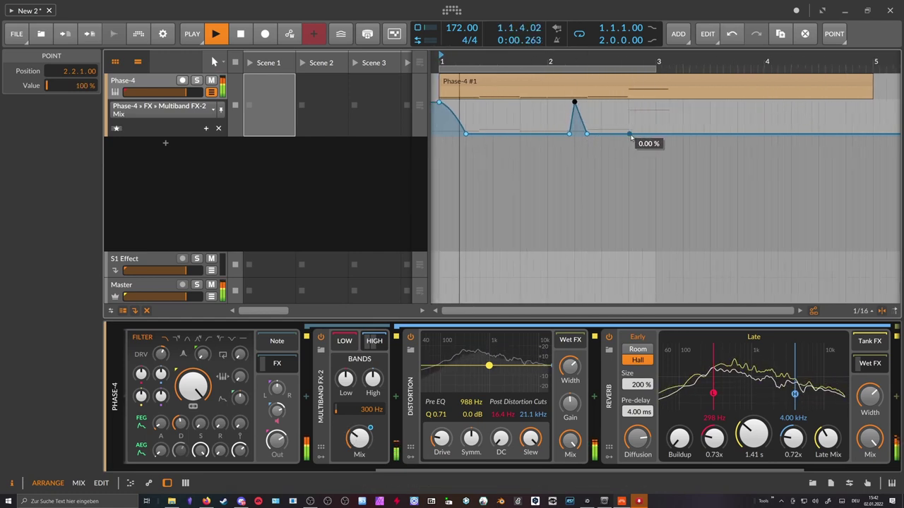
left_click_drag(655, 133, 657, 107)
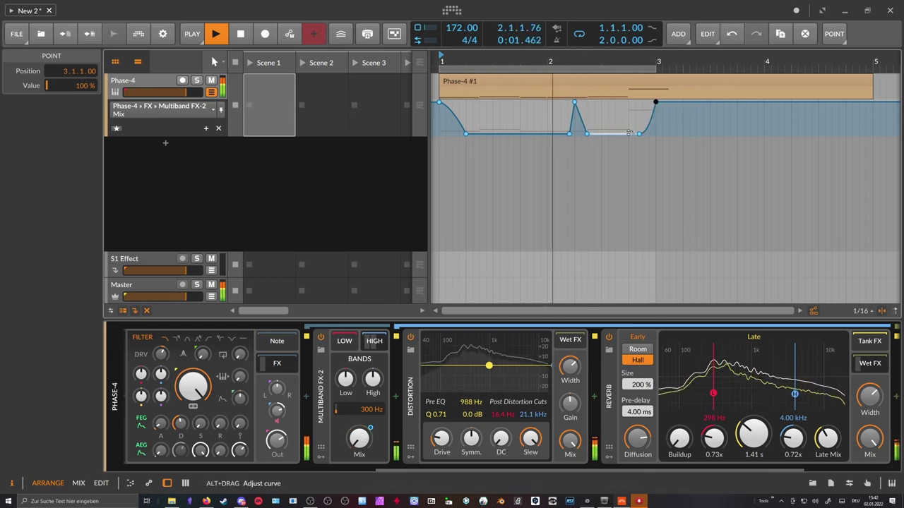
Make the Mix automation spike jump instantly from 0 % to 100 % at 2.2.1.00 and stop playback
left_click_drag(574, 102, 575, 101)
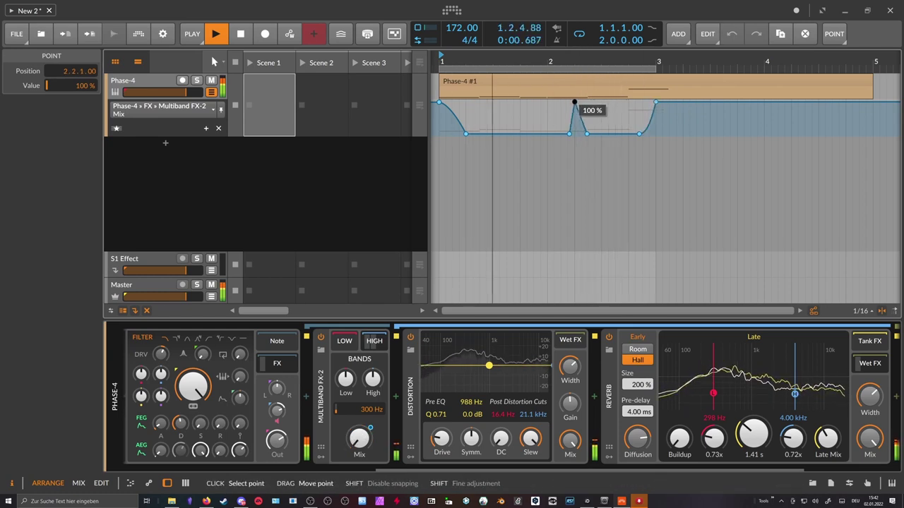
left_click_drag(569, 133, 586, 133)
key("space")
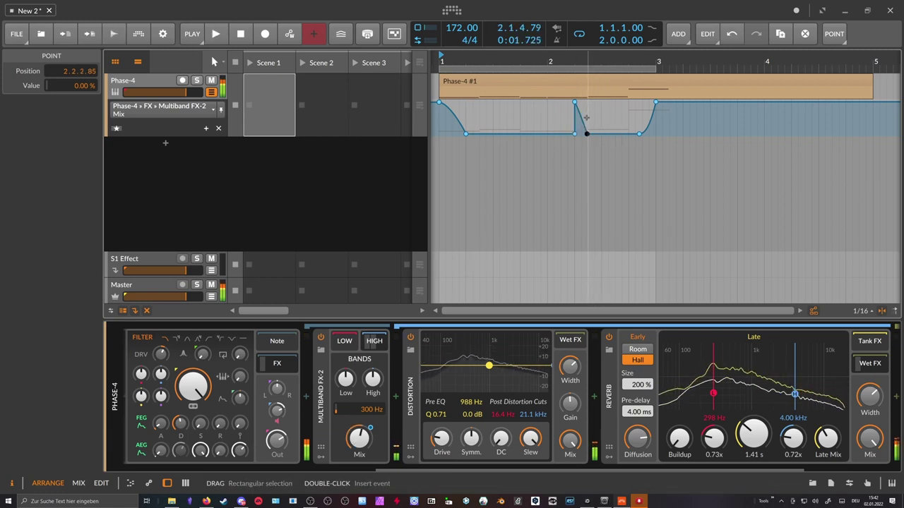
scroll(573, 424, "up", 5)
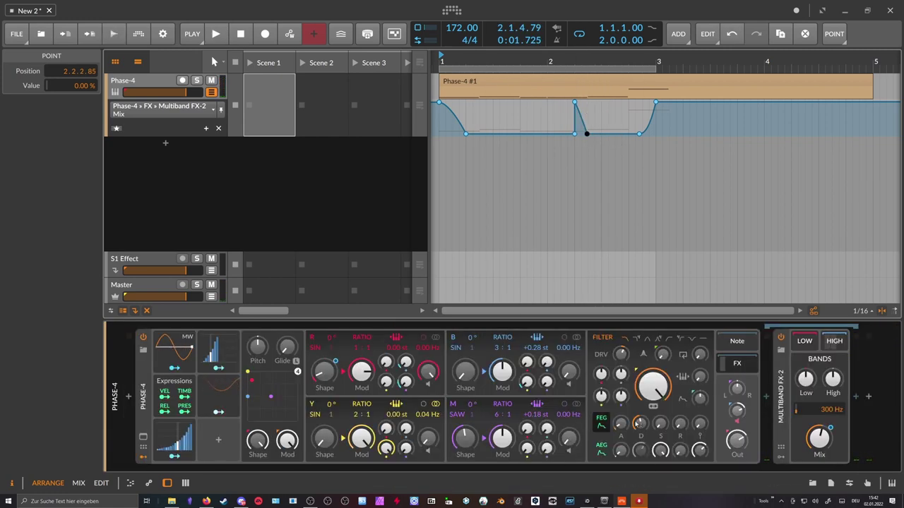
Insert a second Multiband FX-2 after the first one in the Phase-4 FX chain
left_click(787, 394)
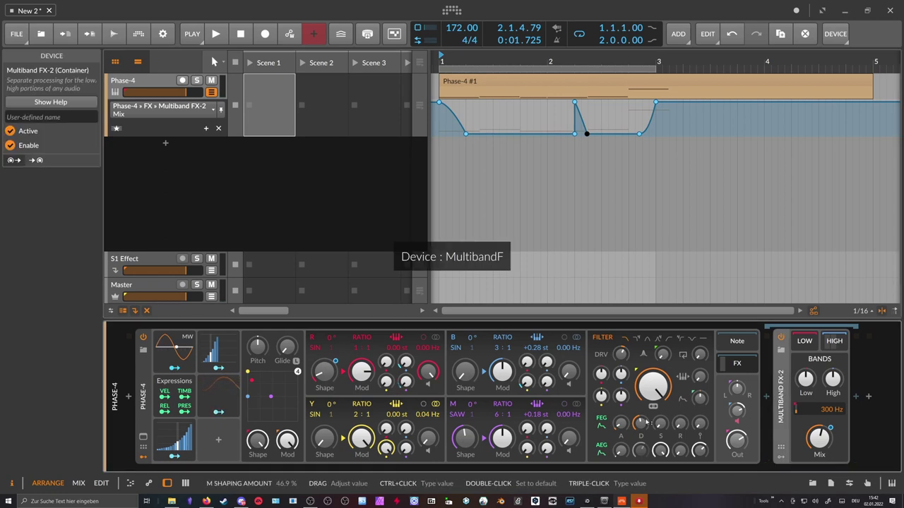
left_click(855, 398)
type("fyx")
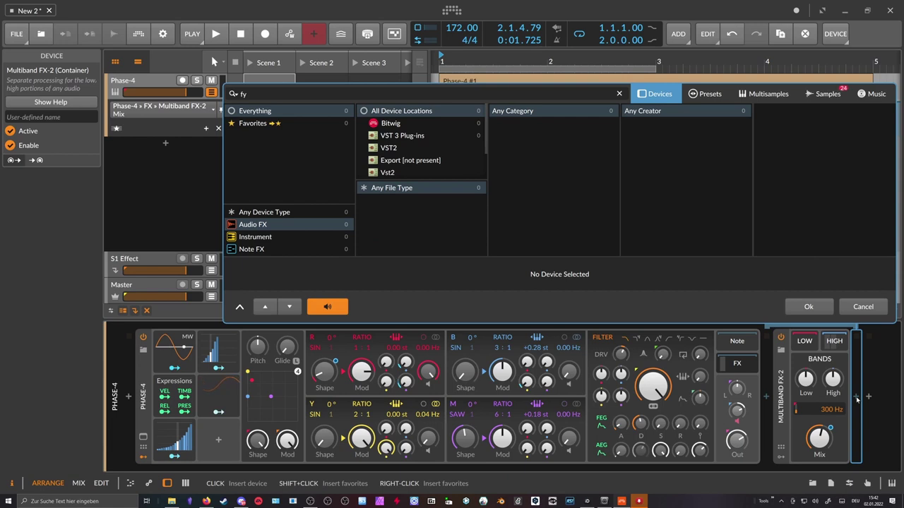
key("BackSpace")
key("BackSpace")
type("fx-")
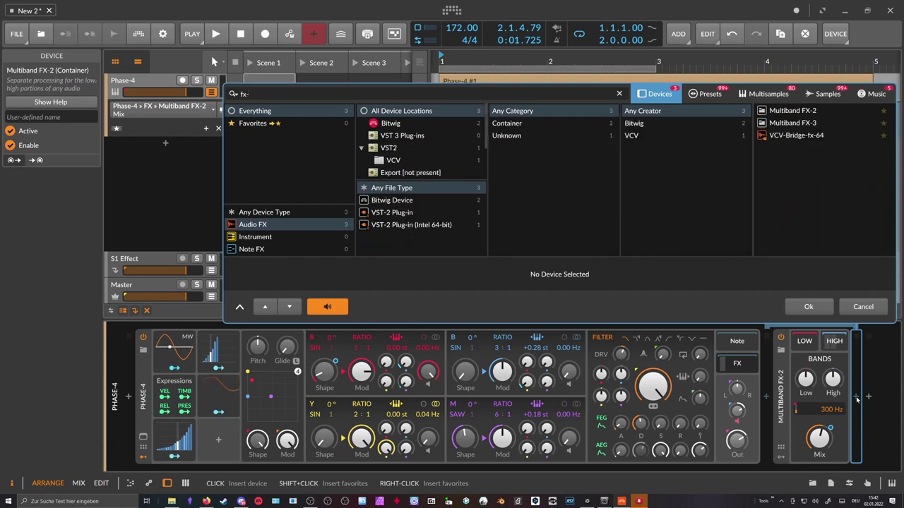
key("Down")
key("Return")
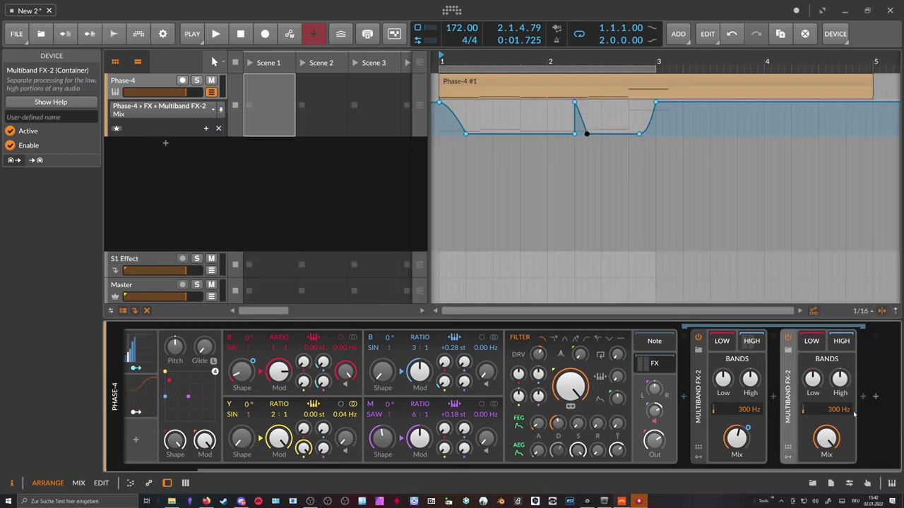
Insert a Chorus into the High band chain of the second Multiband FX-2
scroll(819, 445, "right", 1)
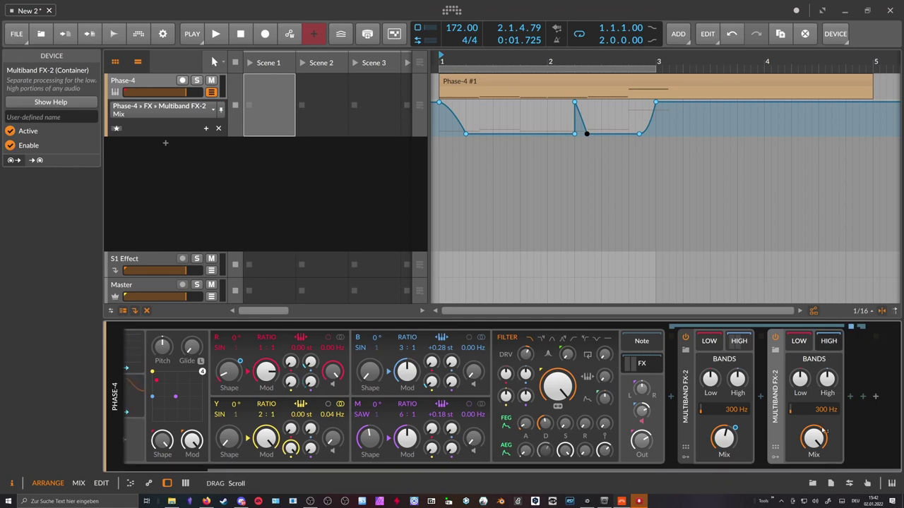
left_click(851, 398)
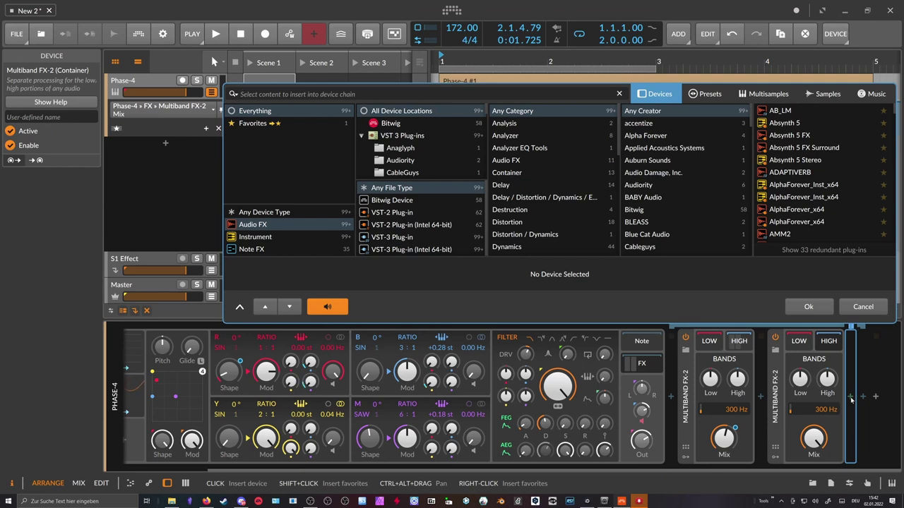
type("chor")
key("Down")
key("Down")
key("Return")
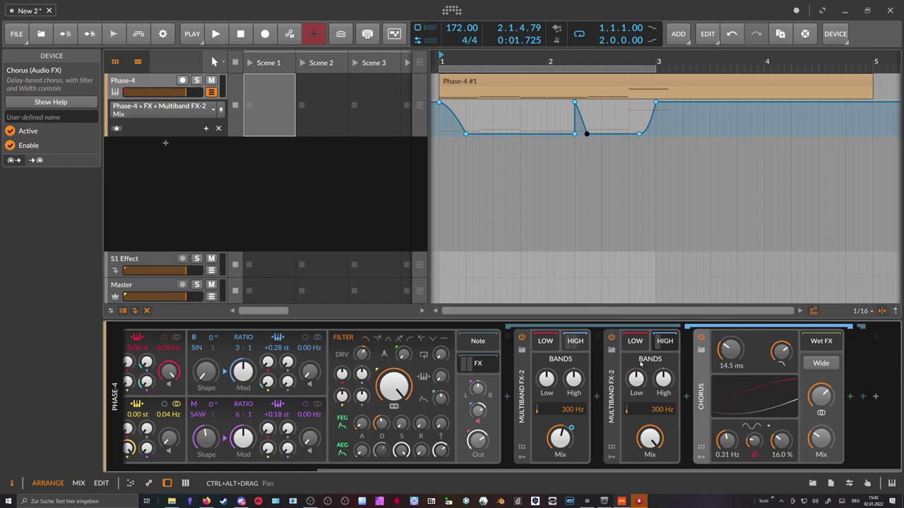
Audition the Chorus with the second Multiband FX-2 Mix at 100 %, set its LFO rate to 0.80 Hz and return the Mix to 0 %
left_click_drag(418, 469, 442, 480)
left_click(650, 438)
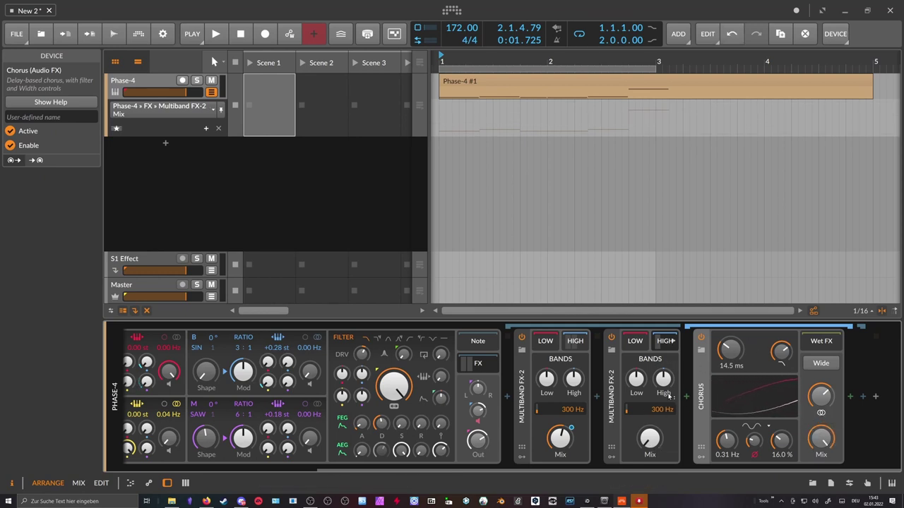
key("space")
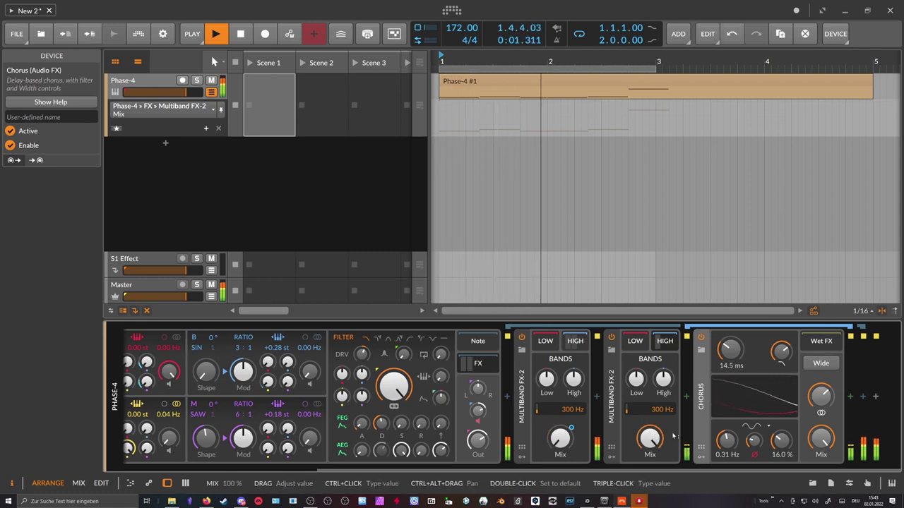
left_click_drag(728, 445, 650, 449)
key("space")
Insert a Freq Shifter before the Chorus in the second Multiband FX-2's High band
left_click(688, 401)
type("freq")
key("Down")
key("Return")
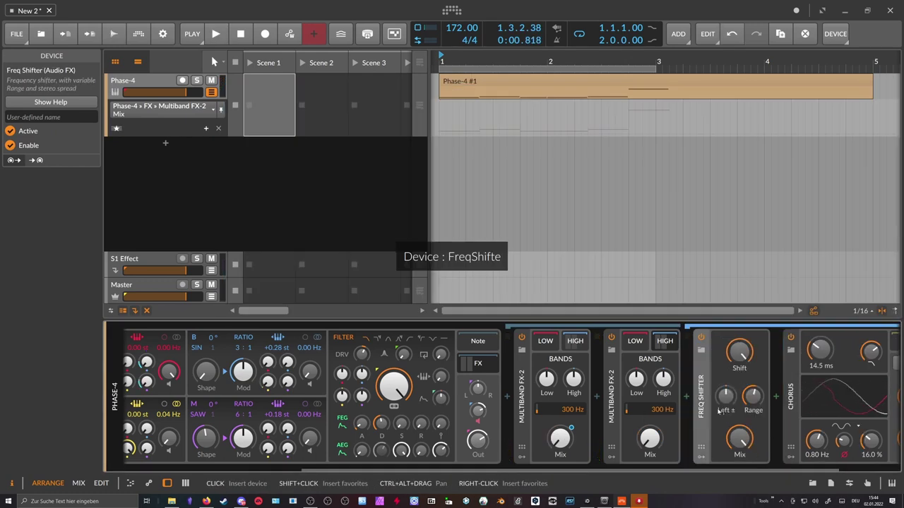
Play the loop, raise the second Multiband FX-2 Mix to 100 % and increase the Freq Shifter Range
key("space")
left_click_drag(663, 396, 663, 372)
left_click_drag(566, 436, 566, 356)
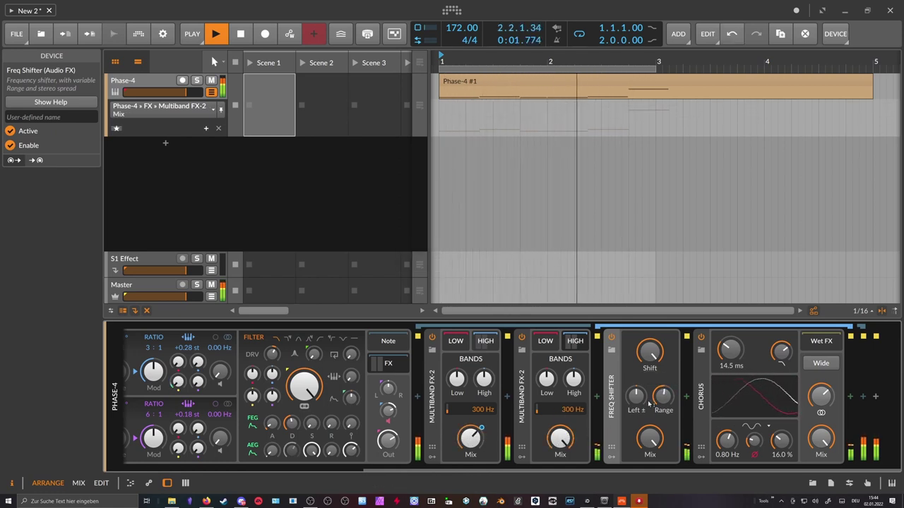
left_click_drag(662, 398, 663, 378)
Set the Chorus delay to 26.3 ms, turn on Wide and raise its LFO rate to 2.65 Hz
left_click_drag(730, 349, 730, 348)
left_click(821, 364)
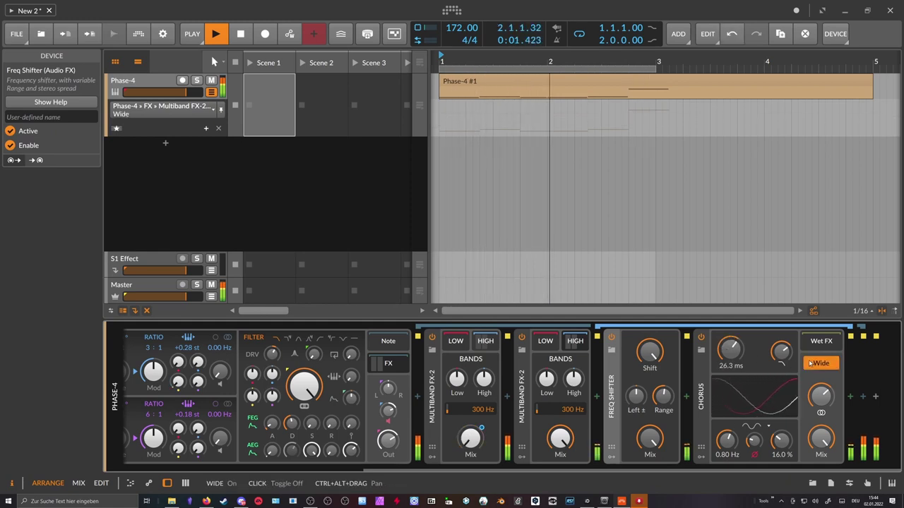
mouse_move(727, 440)
left_mouse_down()
mouse_move(727, 459)
mouse_move(727, 429)
left_mouse_up()
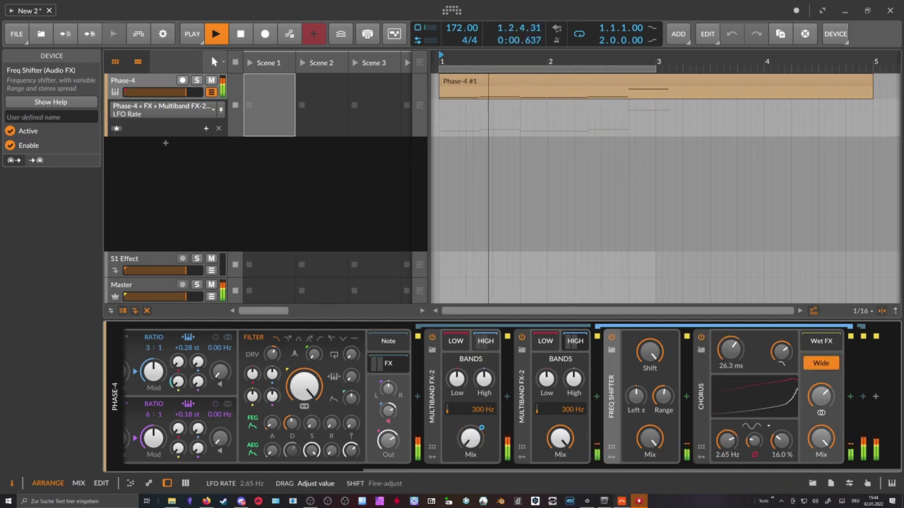
Set the Chorus LFO rate to 0.18 Hz and audition the Freq Shifter at low Mix values up to 10.9 %
left_click_drag(650, 438, 650, 472)
double_click(727, 440)
left_click_drag(650, 438, 649, 406)
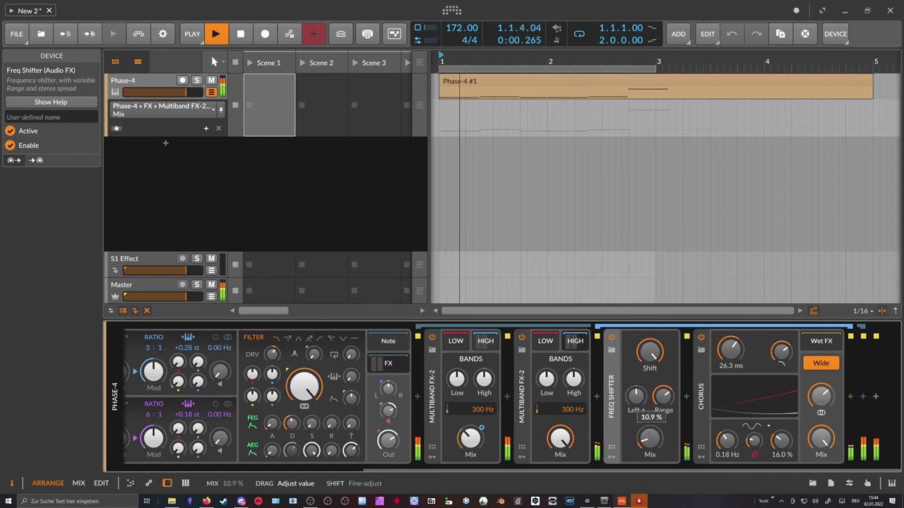
Return the Freq Shifter Mix to 100 % and automate the second Multiband FX-2 Mix from 0 % with a spike around beat 3 of bar 1
key("space")
left_click_drag(561, 437, 561, 501)
left_click_drag(650, 439, 650, 374)
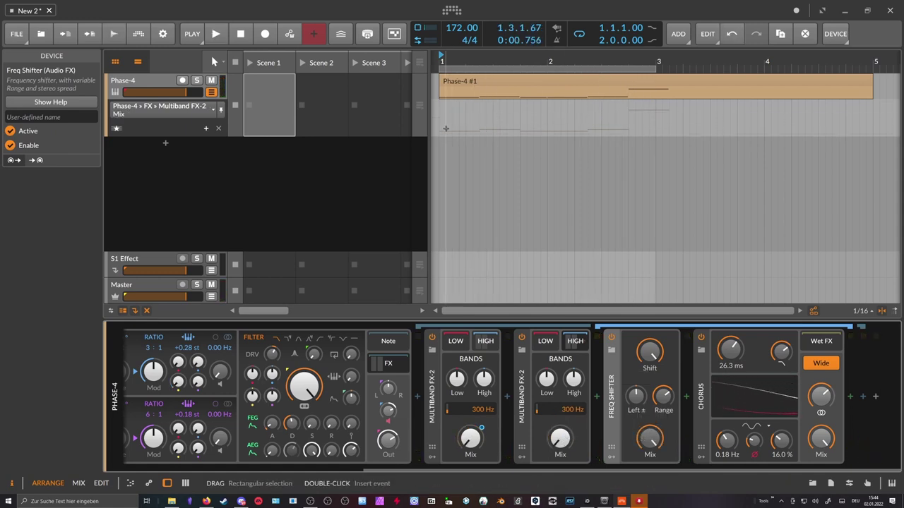
left_click(486, 133)
left_click_drag(511, 134, 515, 103)
Audition the new Mix automation and adjust the Freq Shifter Range, trying 493 Hz
key("space")
left_click(658, 388)
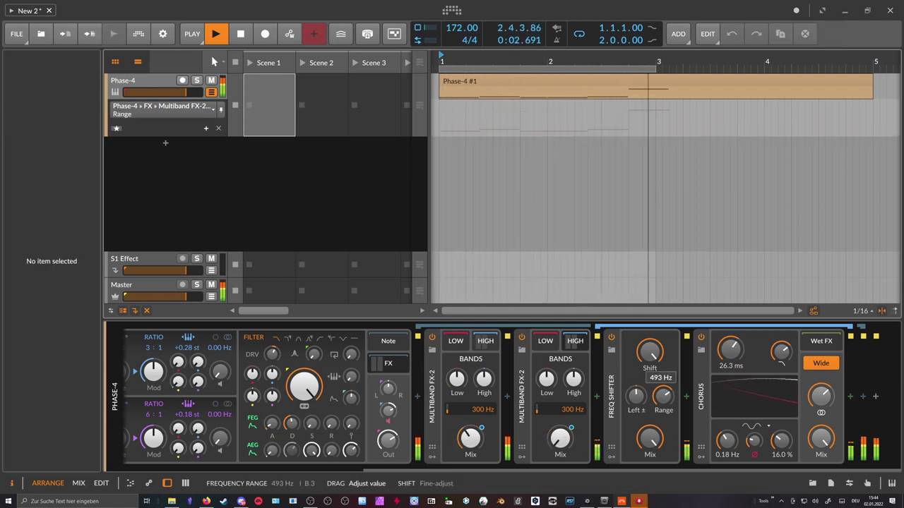
left_click_drag(662, 396, 662, 407)
Insert a Reverb after the Chorus in the second Multiband FX-2's High band
left_click(849, 400)
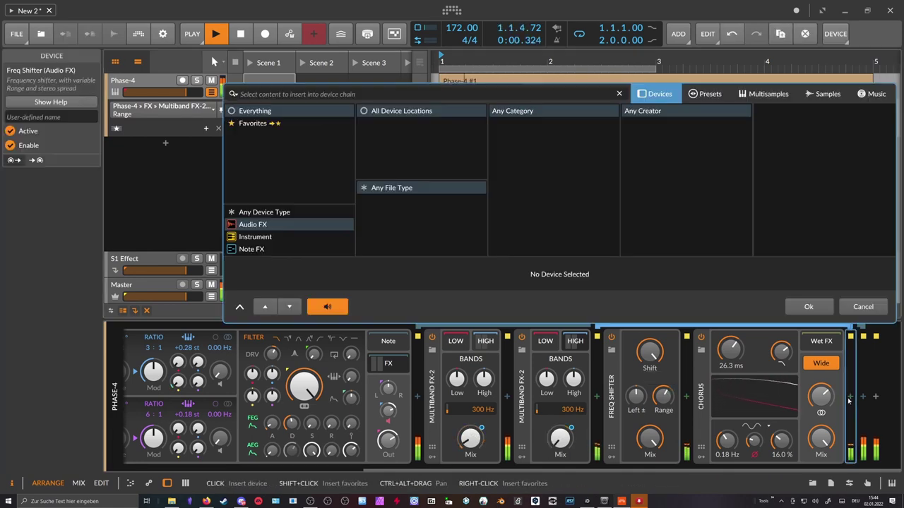
type("rever")
key("Return")
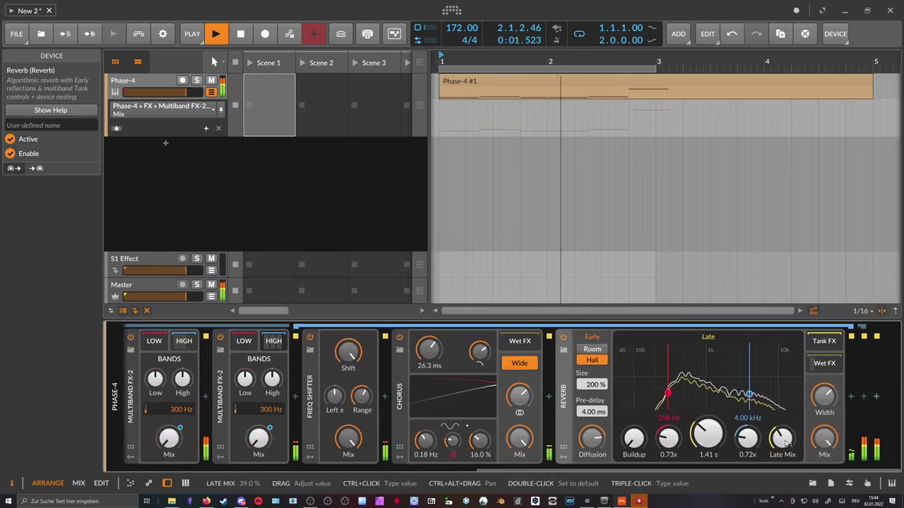
Set the Reverb time to 4.05 s, lower its Mix and set the Freq Shifter Range to 348 Hz
left_click_drag(708, 433, 708, 404)
left_click_drag(824, 438, 824, 456)
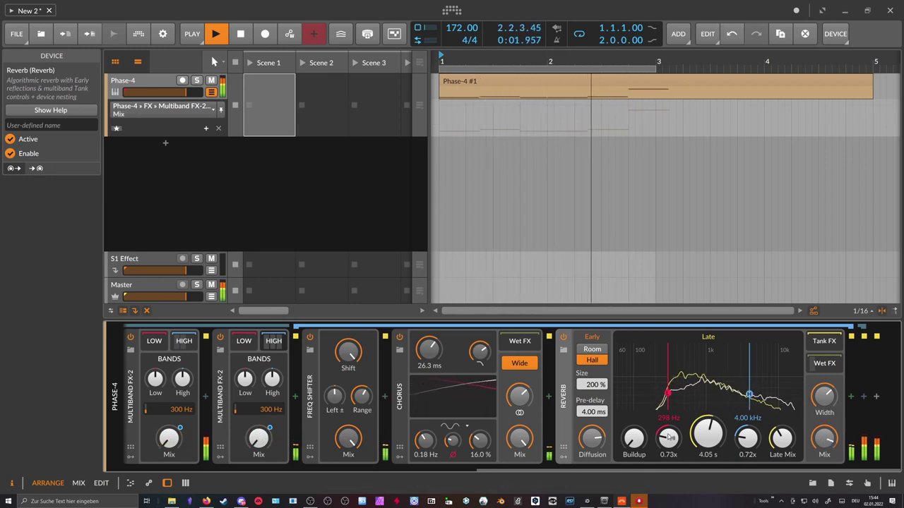
left_click_drag(362, 395, 364, 399)
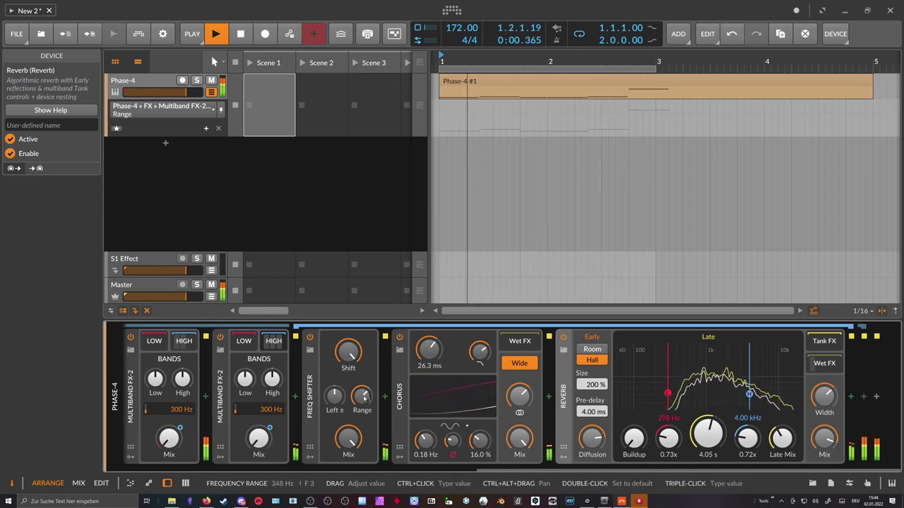
Switch the Reverb's early reflections to Room, set its time to 894 ms, lower its Mix and stop playback
left_click_drag(708, 434, 708, 494)
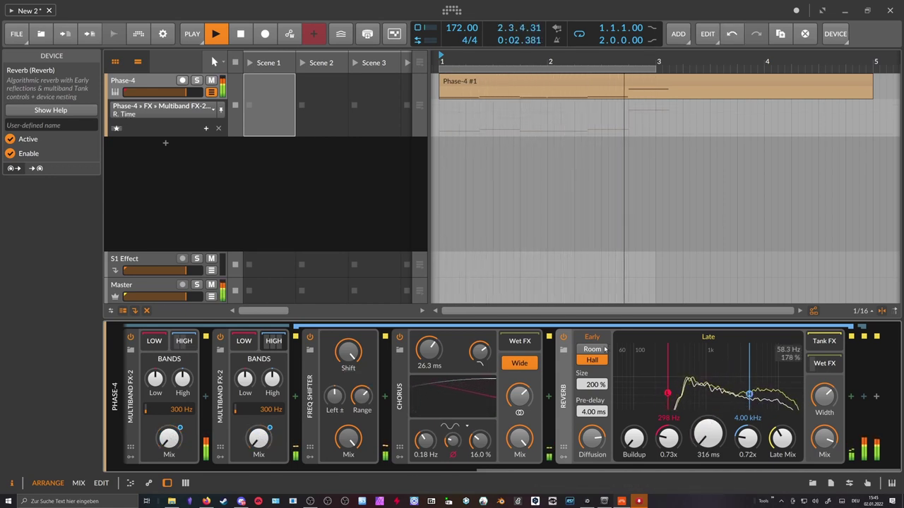
left_click(593, 348)
left_click_drag(824, 438, 824, 421)
left_click_drag(708, 434, 708, 413)
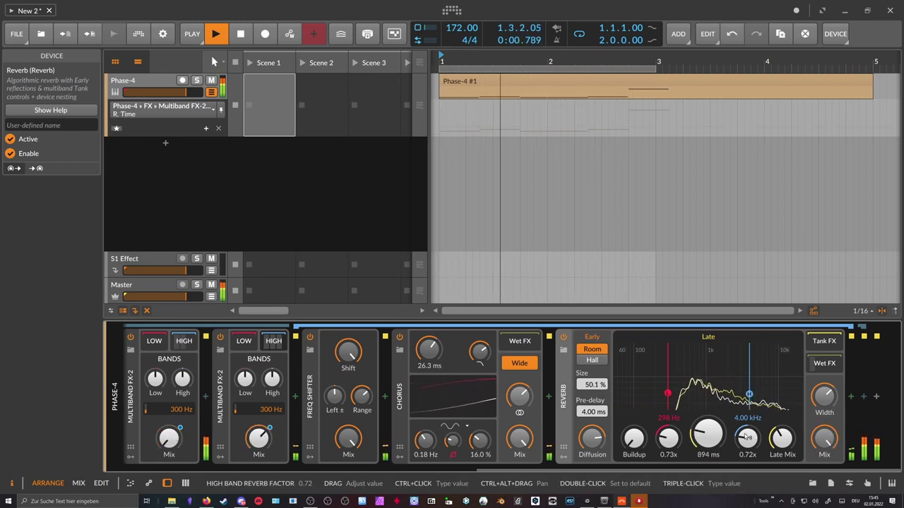
left_click_drag(782, 440, 824, 446)
key("space")
Insert a Distortion between the Chorus and the Reverb
left_click(548, 396)
type("di")
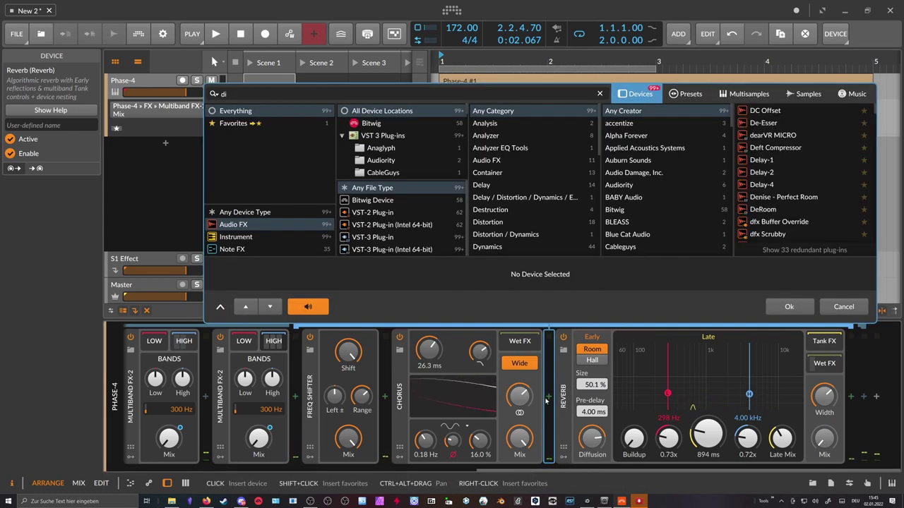
type("st")
key("Return")
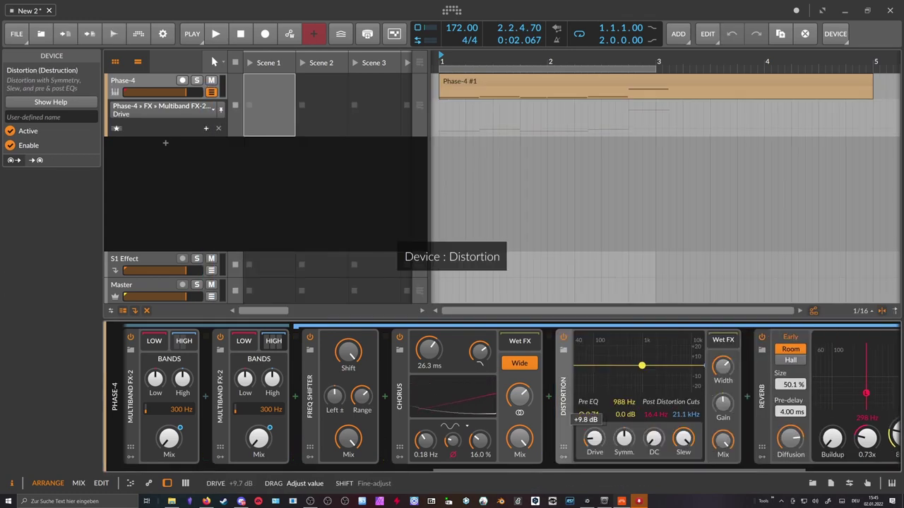
Raise the Distortion Drive to about +9.8 dB and set the Reverb Mix to 16 % while the loop plays
key("space")
left_click_drag(594, 438, 594, 433)
left_click_drag(619, 470, 716, 471)
left_click_drag(824, 439, 823, 442)
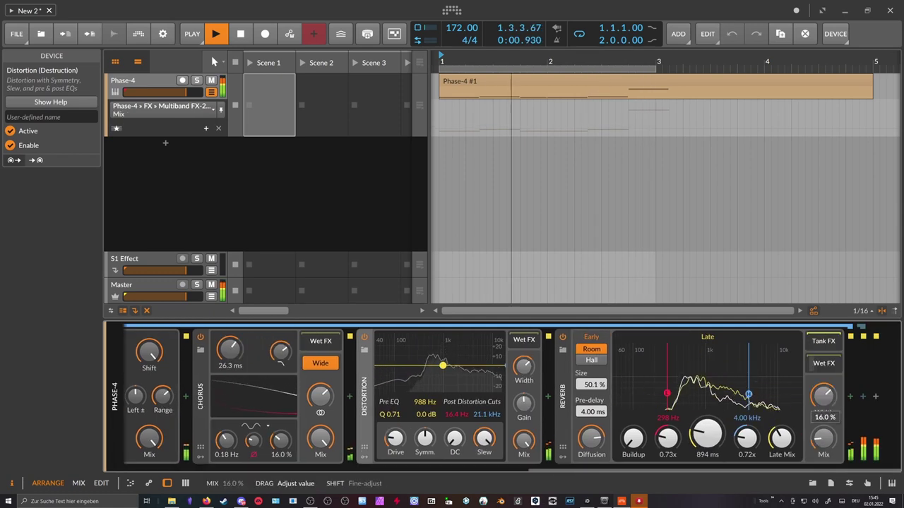
key("space")
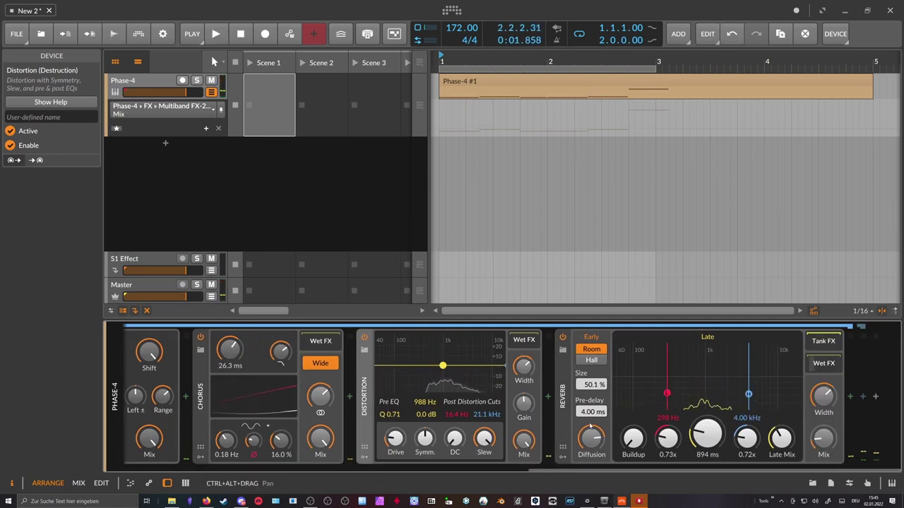
Review the whole device chain, from the High band effects back to Phase-4 and its modulators
scroll(471, 460, "up", 5)
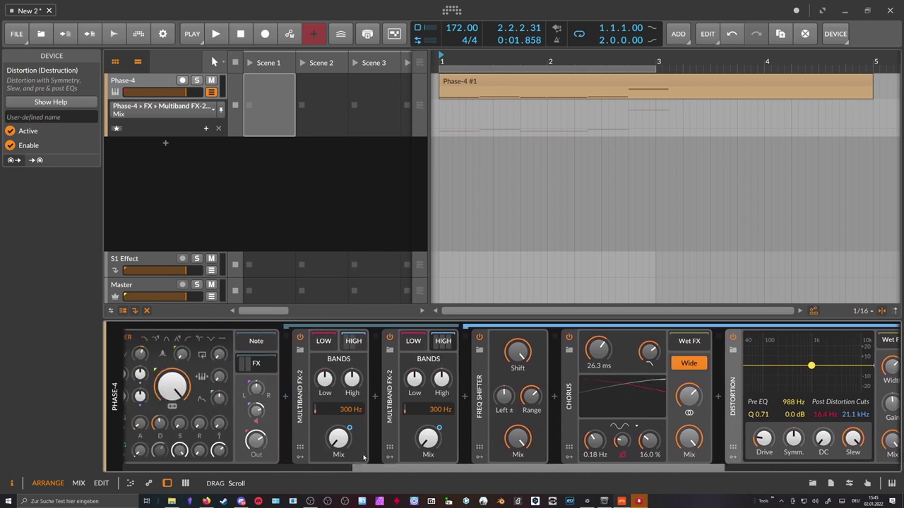
scroll(447, 341, "up", 5)
mouse_move(497, 470)
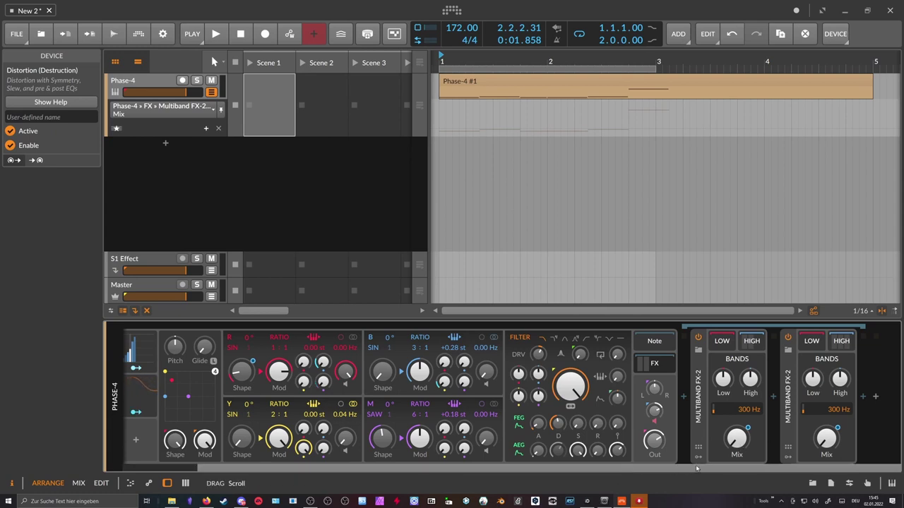
left_click(865, 400)
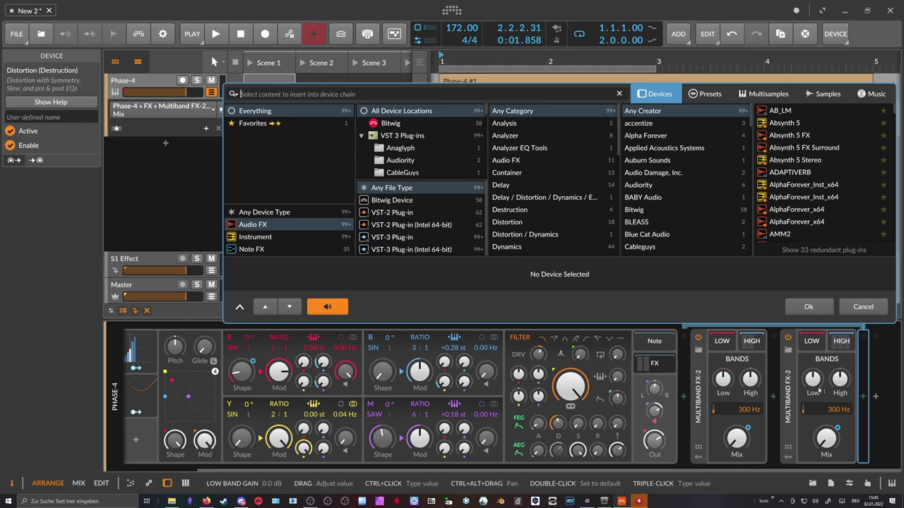
left_click(849, 309)
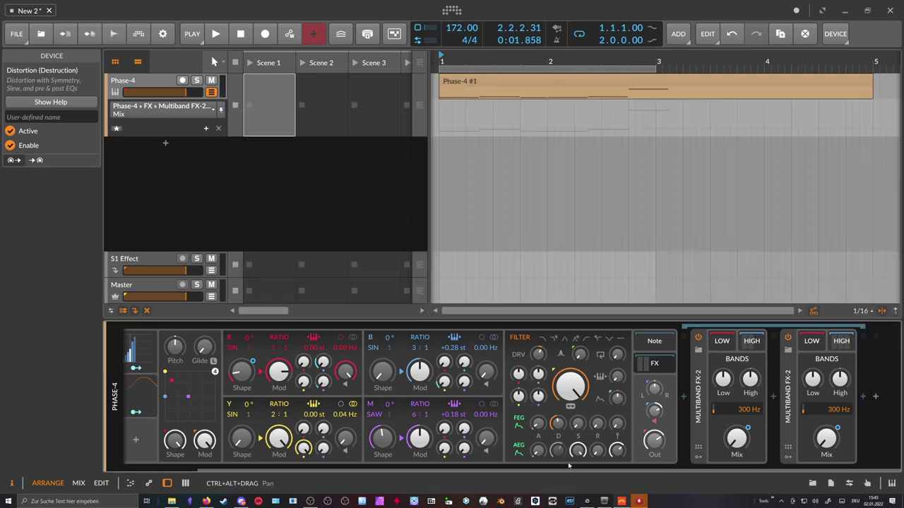
scroll(569, 464, "up", 3)
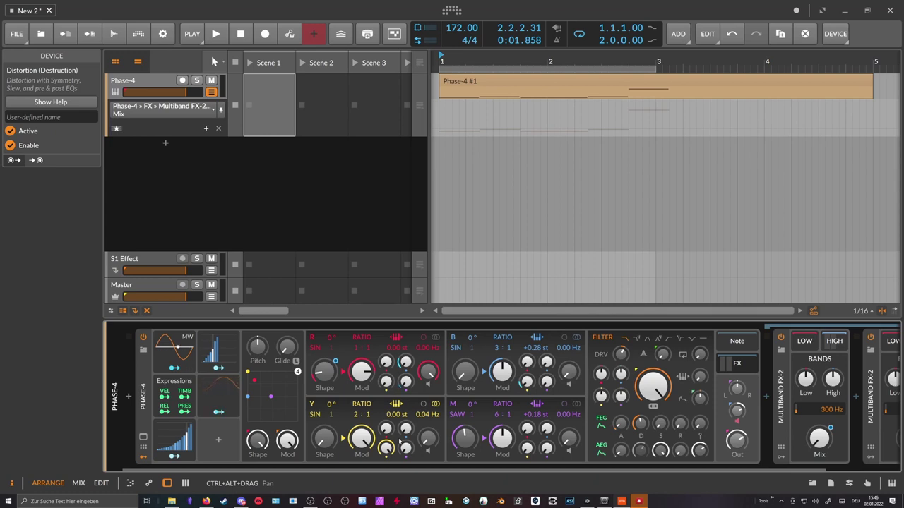
left_click(323, 468)
left_click_drag(322, 471, 398, 471)
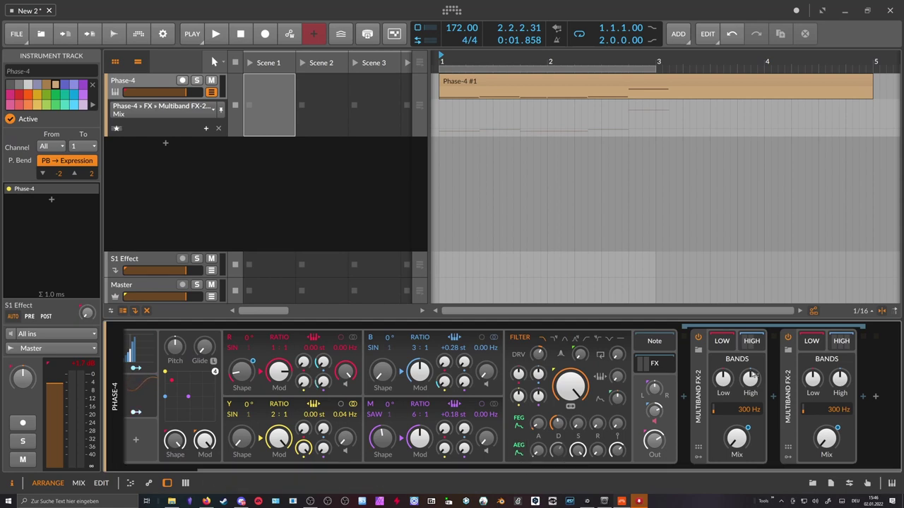
Insert an EQ+ after the second Multiband FX-2 and add a +4.2 dB bell at 1.06 kHz with Q 0.79
left_click(863, 400)
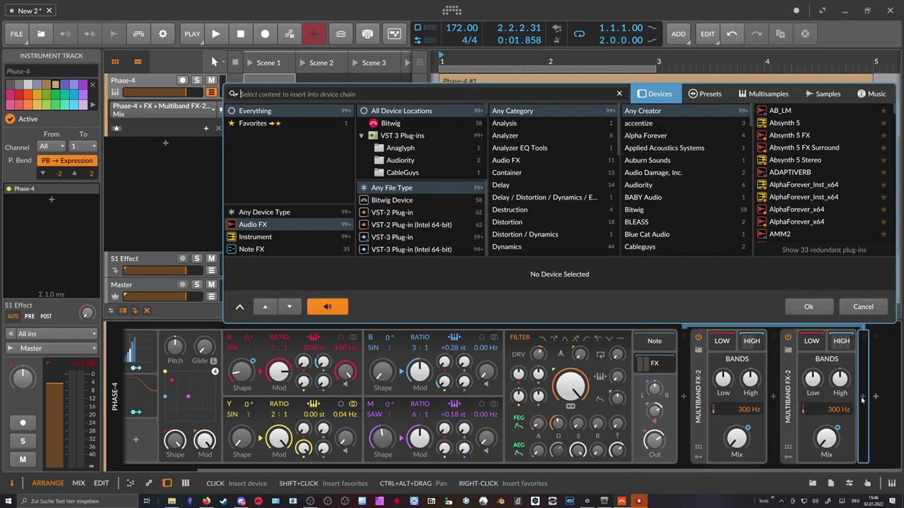
key("Return")
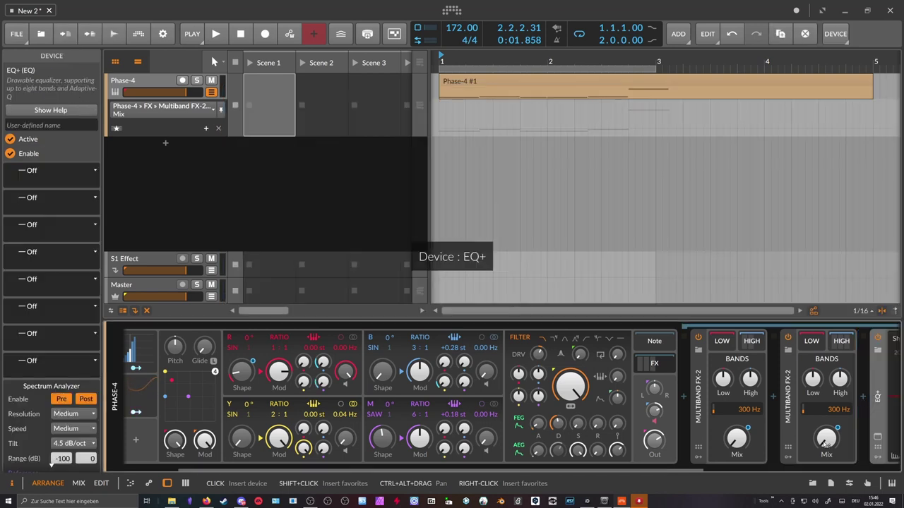
left_click(745, 467)
key("space")
left_click_drag(707, 397, 805, 427)
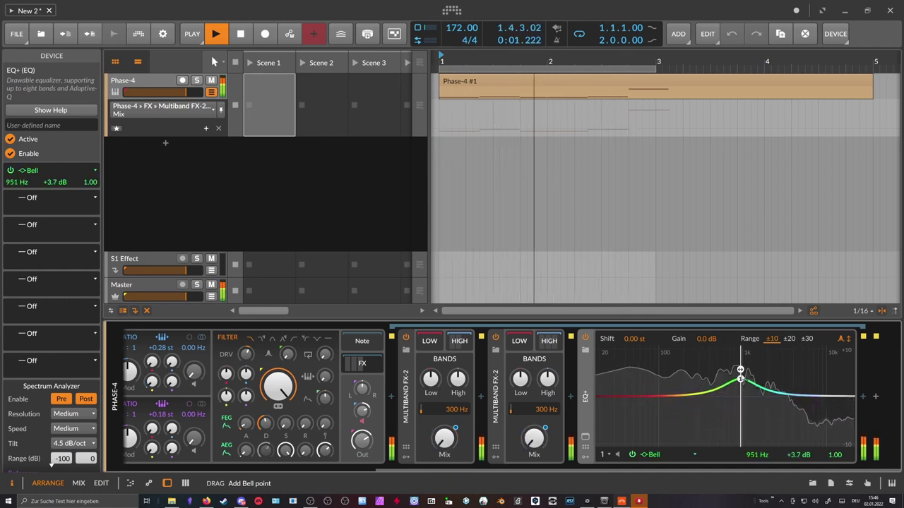
left_click_drag(748, 381, 745, 377)
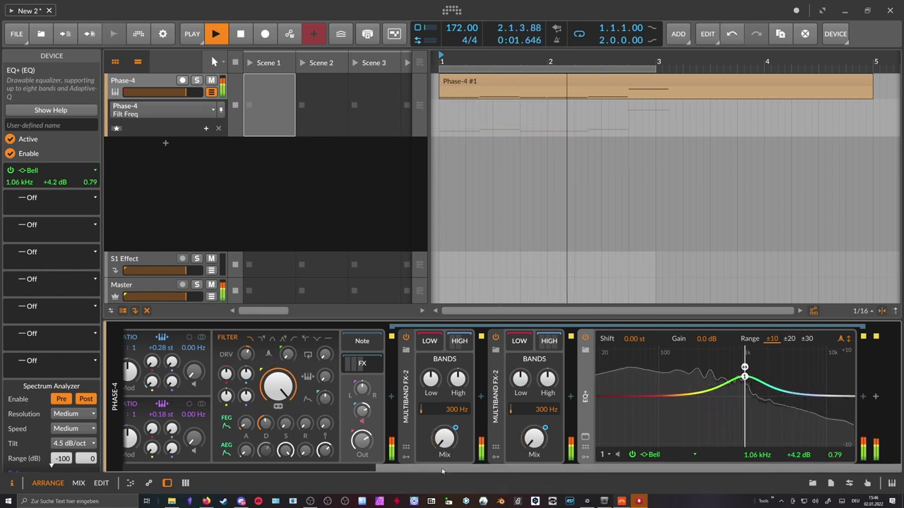
key("space")
Insert a Filter after the EQ+, switch it to notch mode and sweep its frequency while the loop plays
left_click(864, 398)
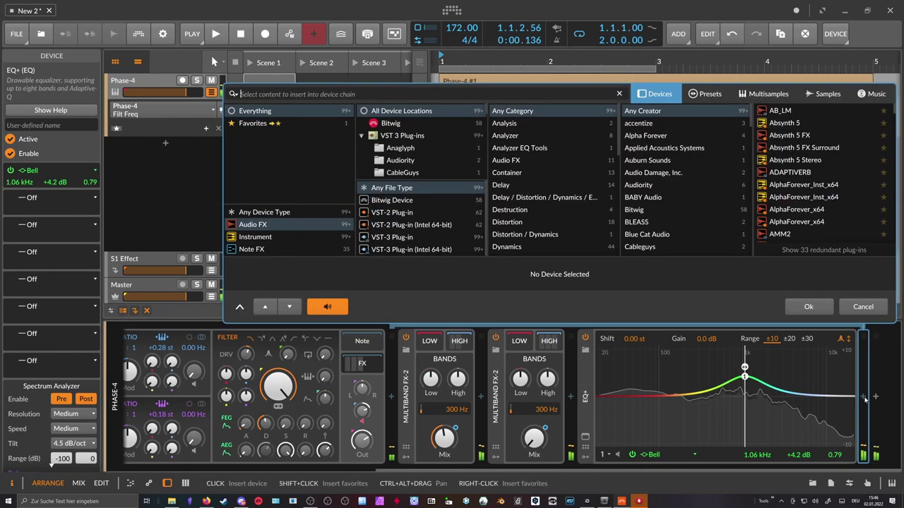
type("filter")
key("Down")
key("Return")
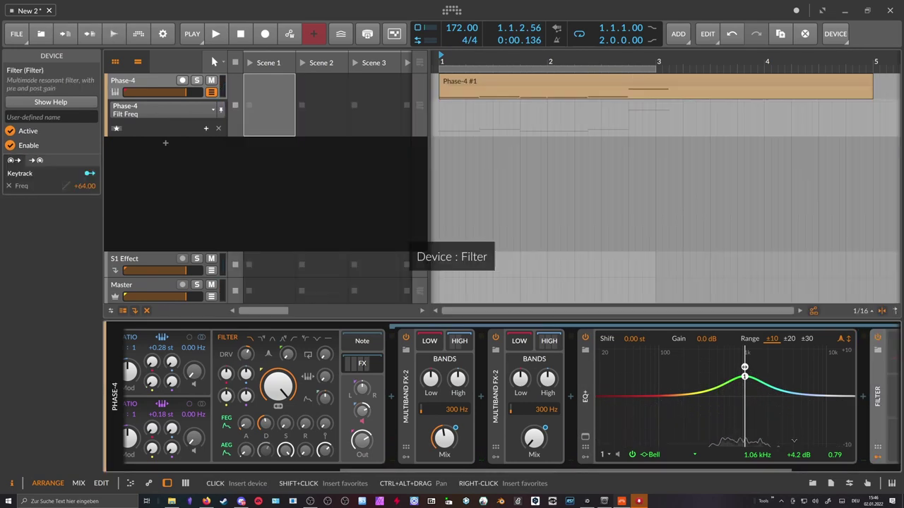
key("space")
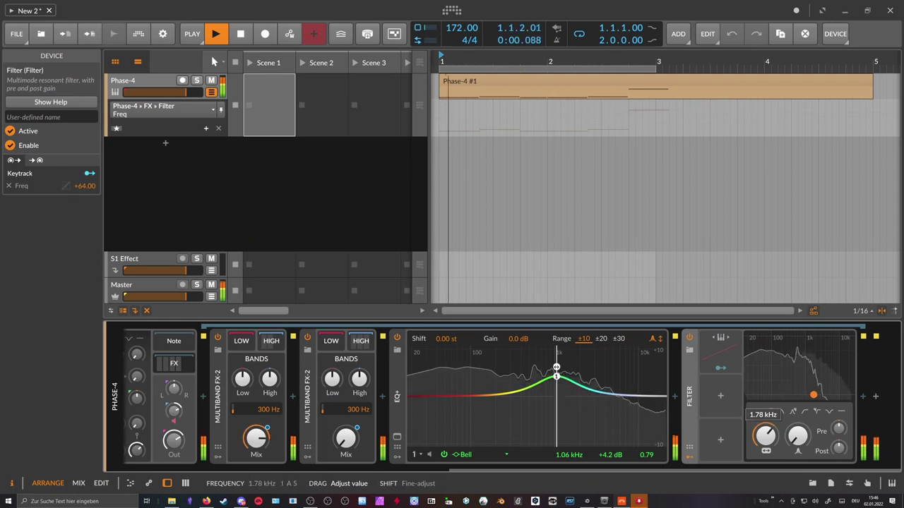
left_click(829, 413)
mouse_move(766, 435)
left_mouse_down()
mouse_move(765, 487)
mouse_move(765, 453)
left_mouse_up()
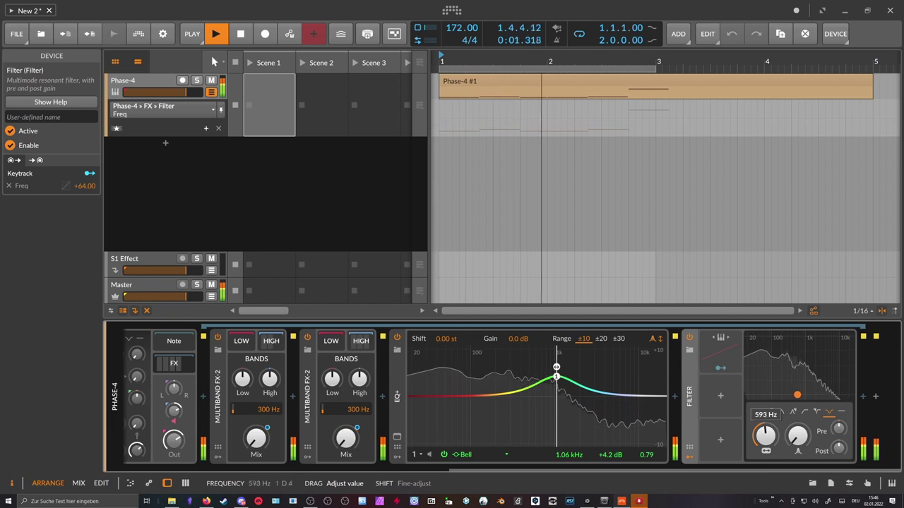
key("space")
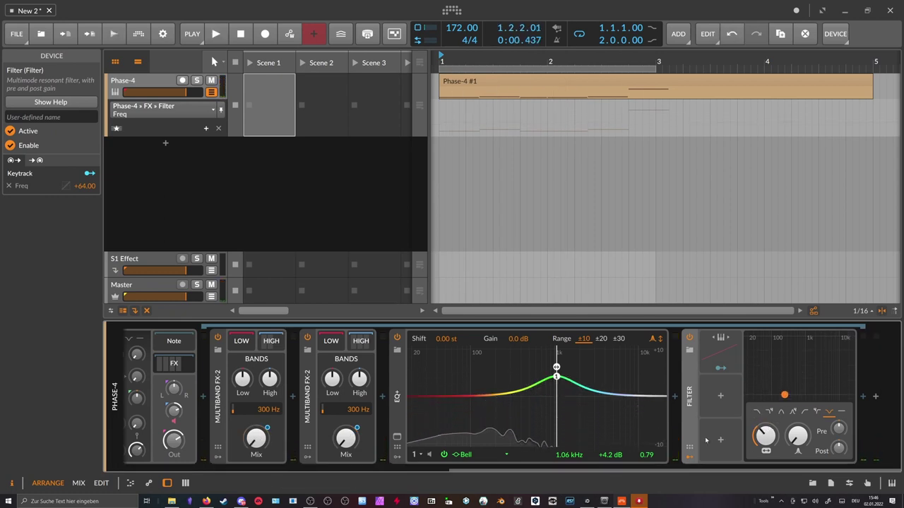
Set the Filter frequency to about 452 Hz and deactivate its Keytrack modulator
left_click(691, 457)
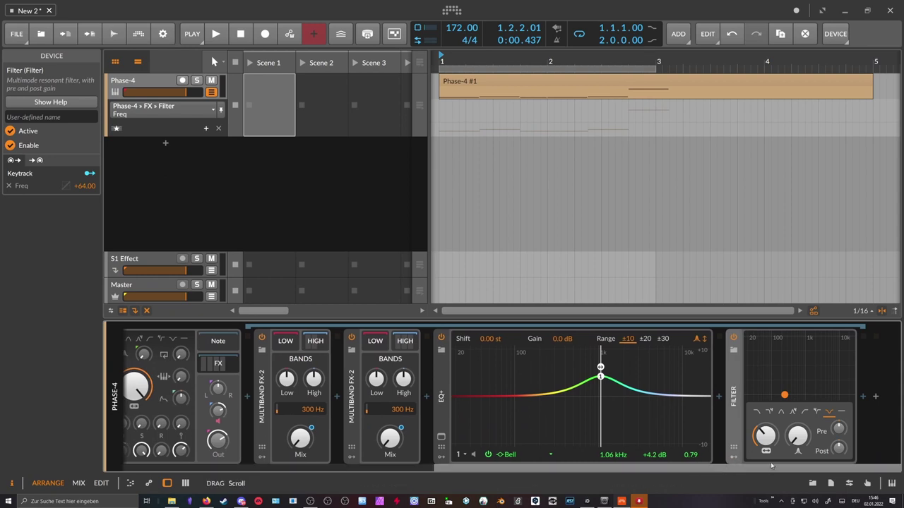
left_click_drag(764, 435, 765, 423)
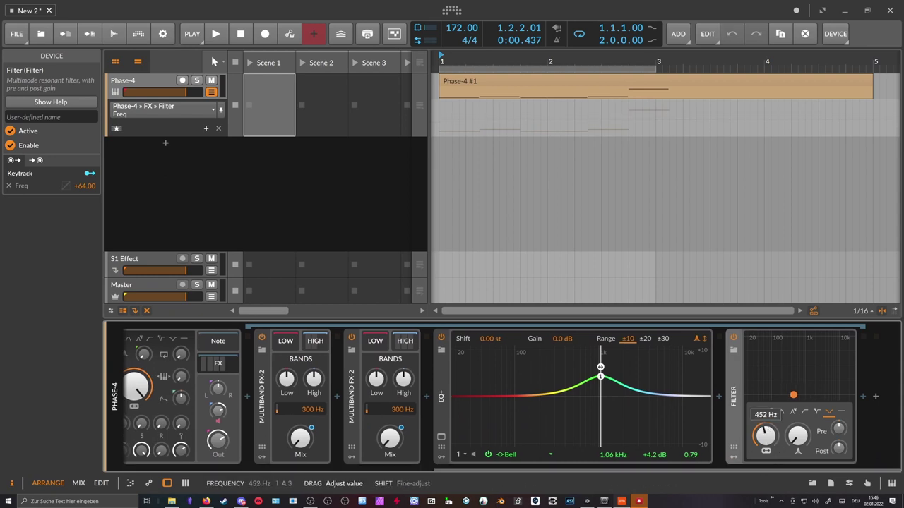
left_click(733, 457)
left_click(763, 397)
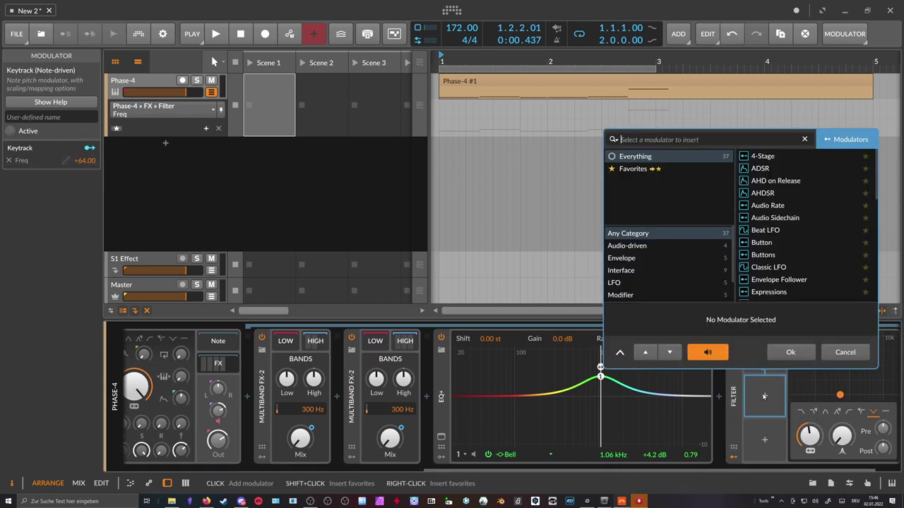
key("Escape")
left_click_drag(707, 468, 741, 469)
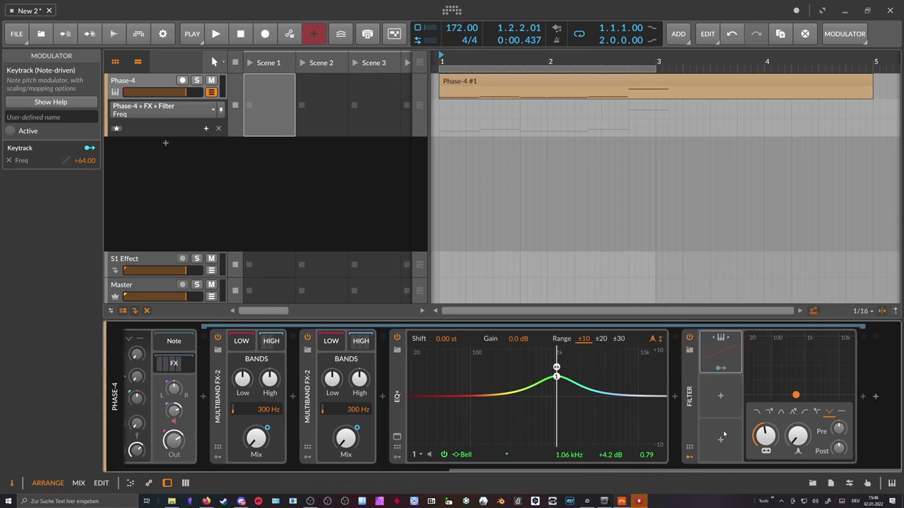
Insert a Multiband FX-2 between the EQ+ and the Filter
left_click(678, 400)
type("fx")
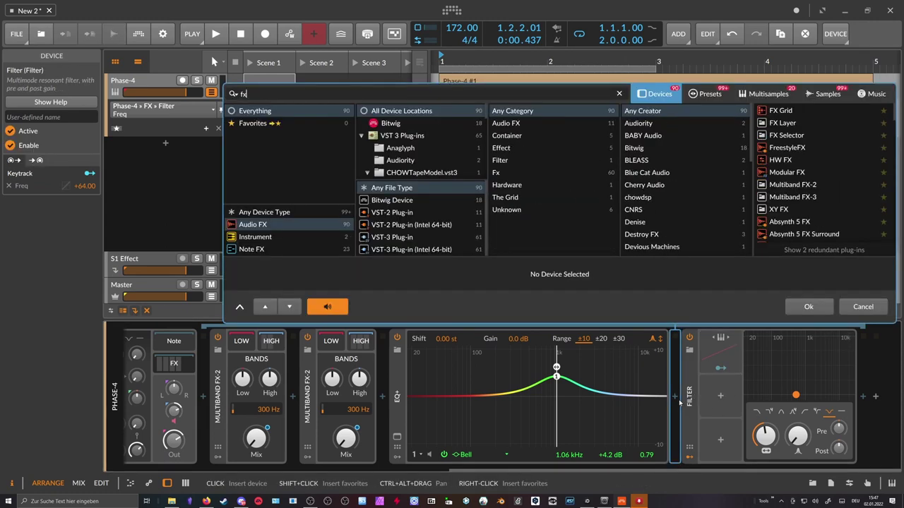
type("-2")
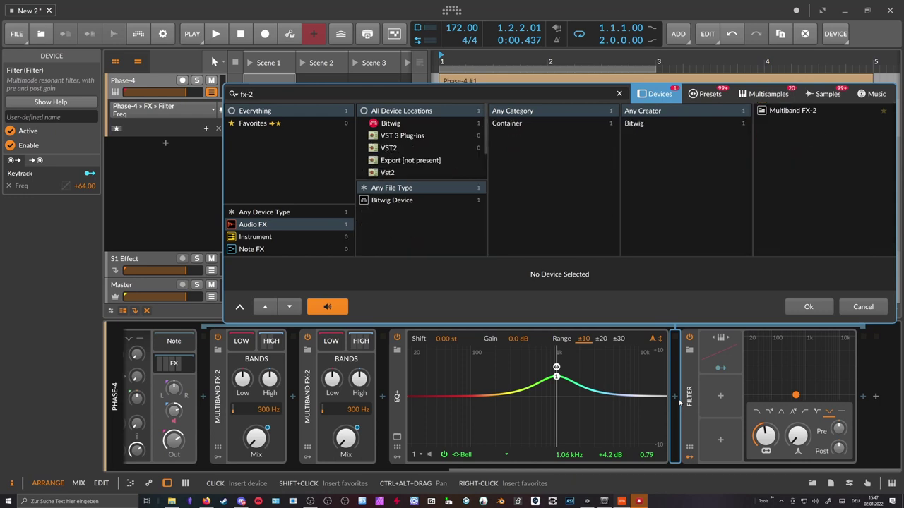
key("Down")
key("Return")
scroll(706, 424, "right", 2)
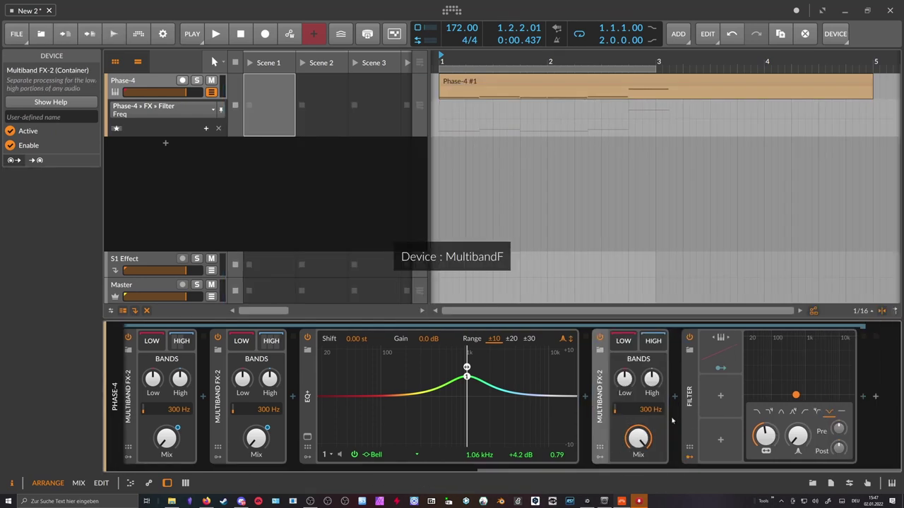
Set the new Multiband FX-2's crossover to 200 Hz and move the Filter into its high band
double_click(656, 409)
type("200")
key("Return")
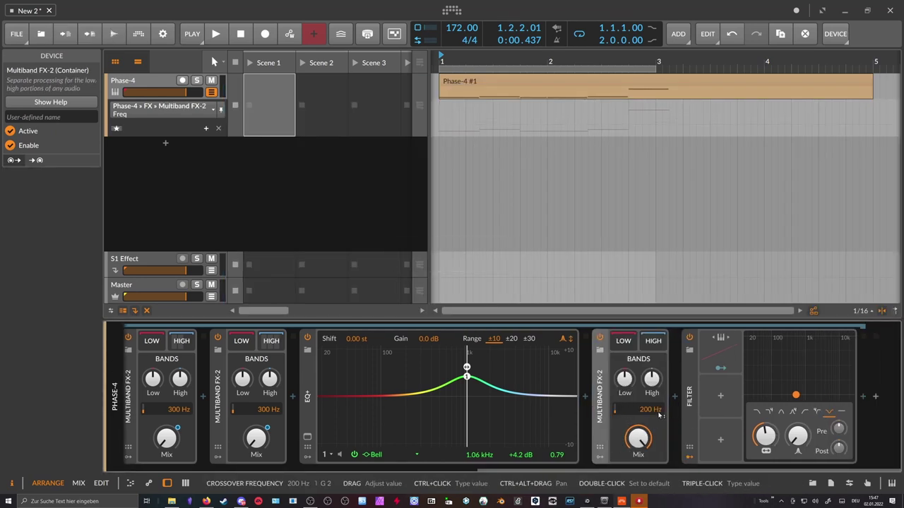
left_click_drag(693, 410, 658, 346)
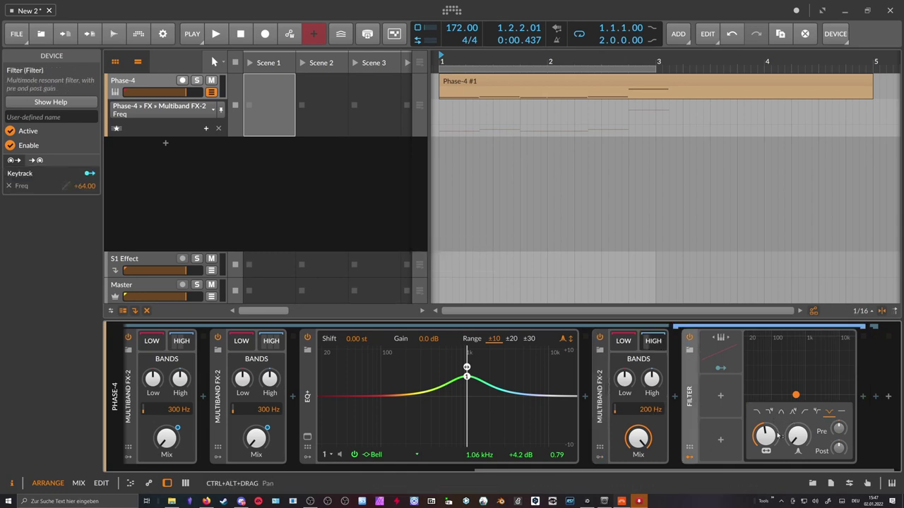
Add a Classic LFO modulator to the Filter in the high band
left_click(721, 397)
type("rlfo")
key("Down")
key("Down")
key("Down")
key("Return")
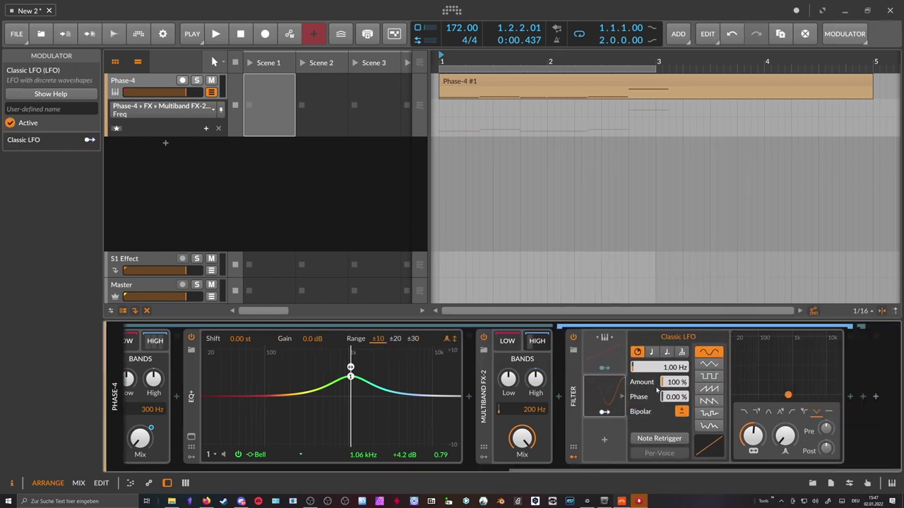
Modulate the Filter frequency by +19.39 with the Classic LFO and sync its rate to 1/1
left_click(651, 353)
left_click_drag(613, 413, 753, 425)
left_click(657, 366)
left_click(662, 289)
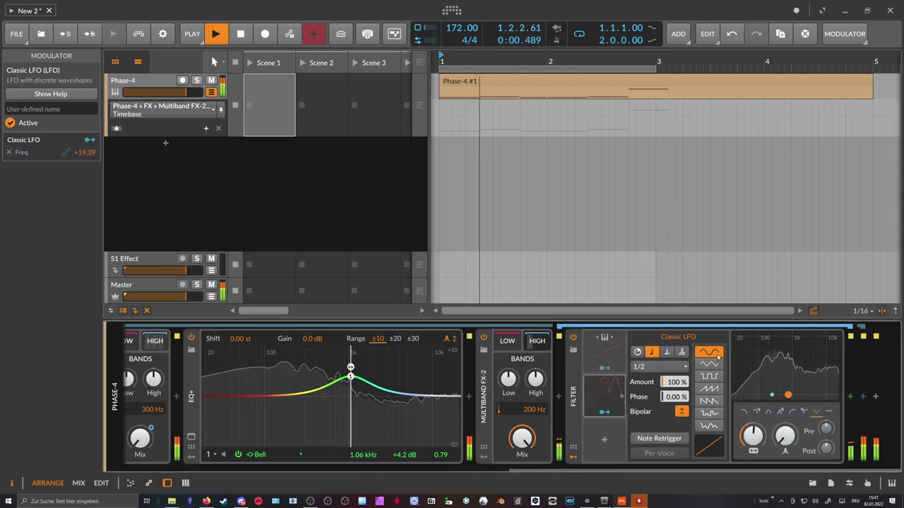
left_click(657, 366)
left_click(658, 277)
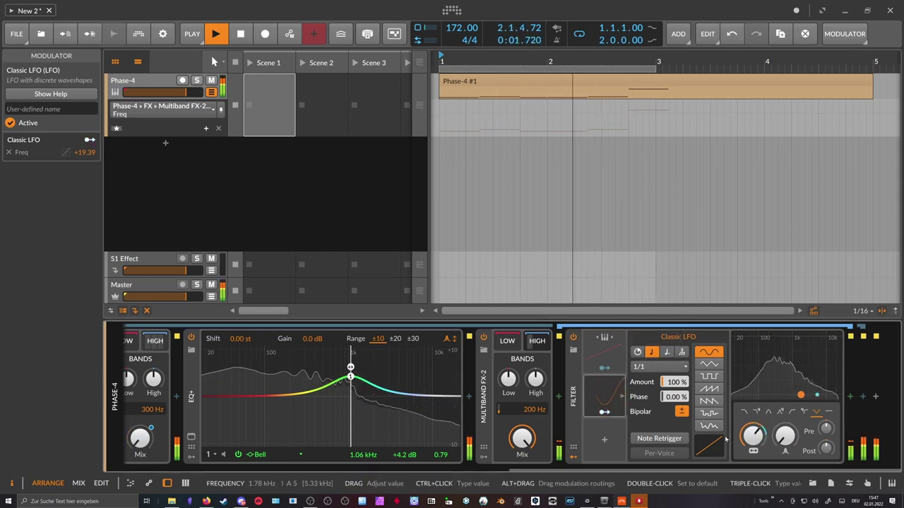
Lower the third Multiband FX-2's Mix to 0 % and automate it rising on a steep curve from beat 2.4 to bar 3
left_click_drag(522, 438, 522, 467)
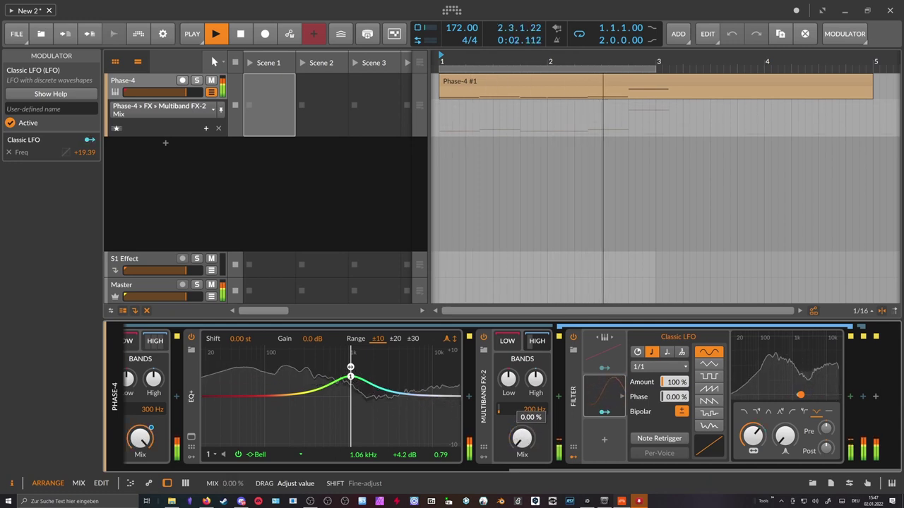
left_click_drag(522, 438, 522, 488)
key("space")
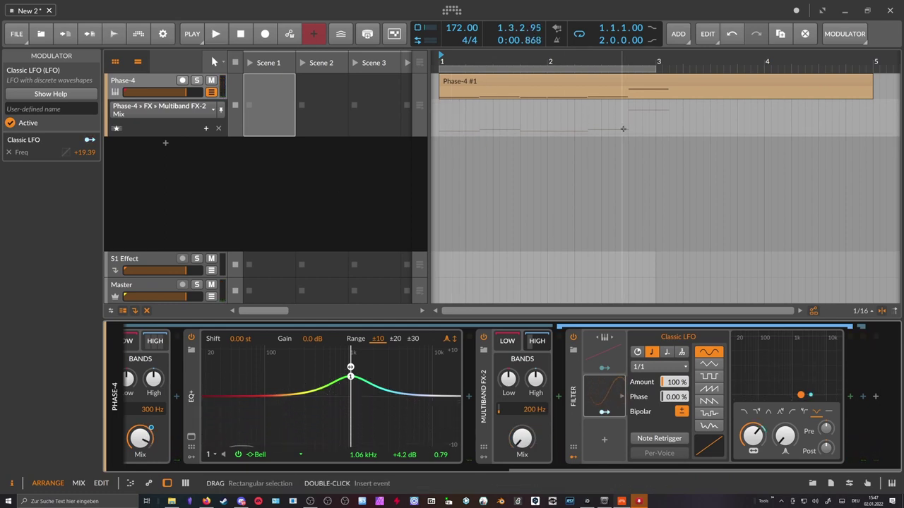
left_click_drag(629, 134, 656, 102)
key("space")
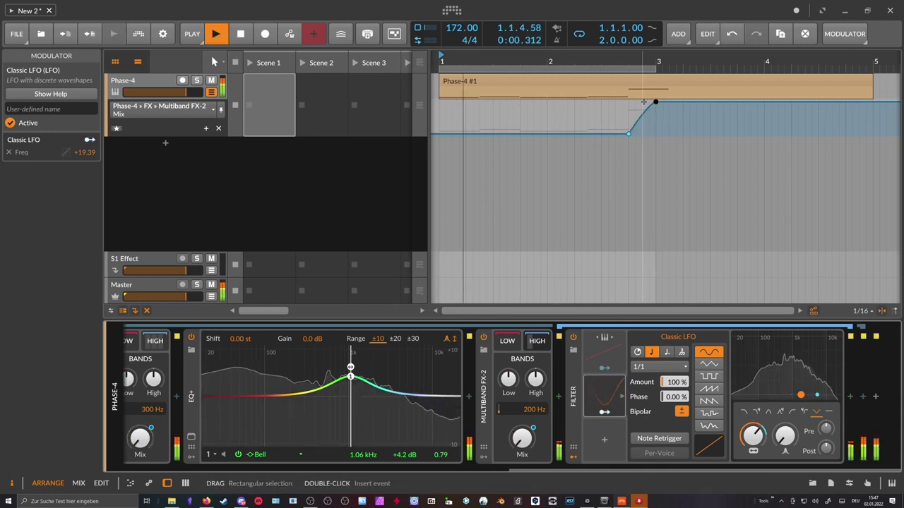
left_click_drag(636, 119, 635, 86)
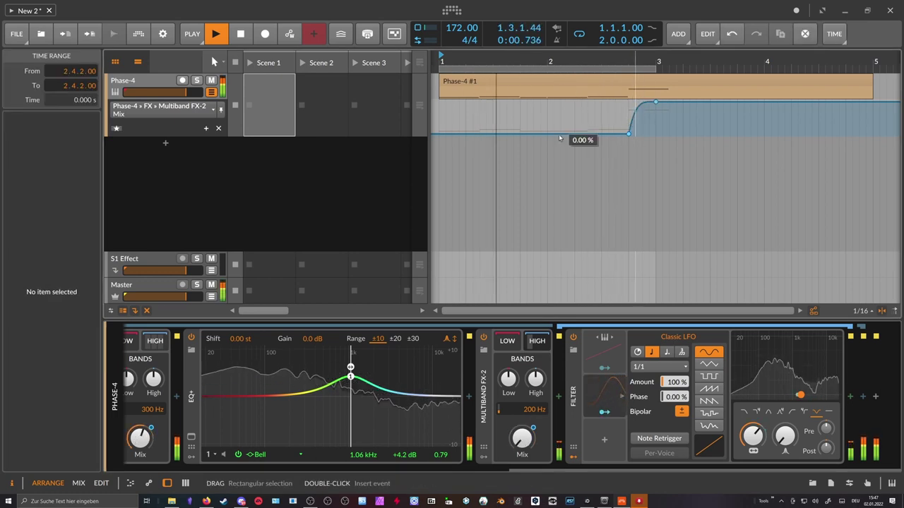
Show the high-band effects of the second Multiband FX-2 and stop playback
scroll(452, 365, "up", 5)
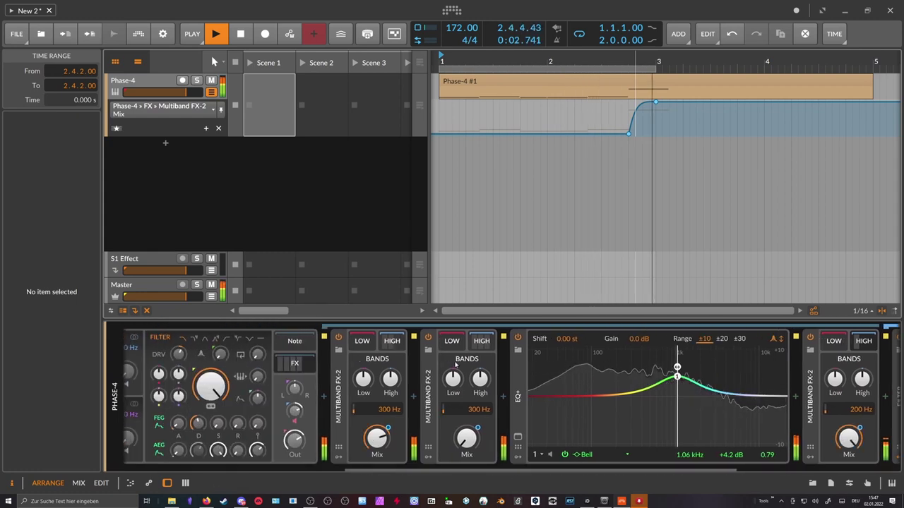
left_click(480, 343)
key("space")
Open the Phase-4 clip's notes and shorten the clip to two bars
left_click_drag(525, 70, 517, 62)
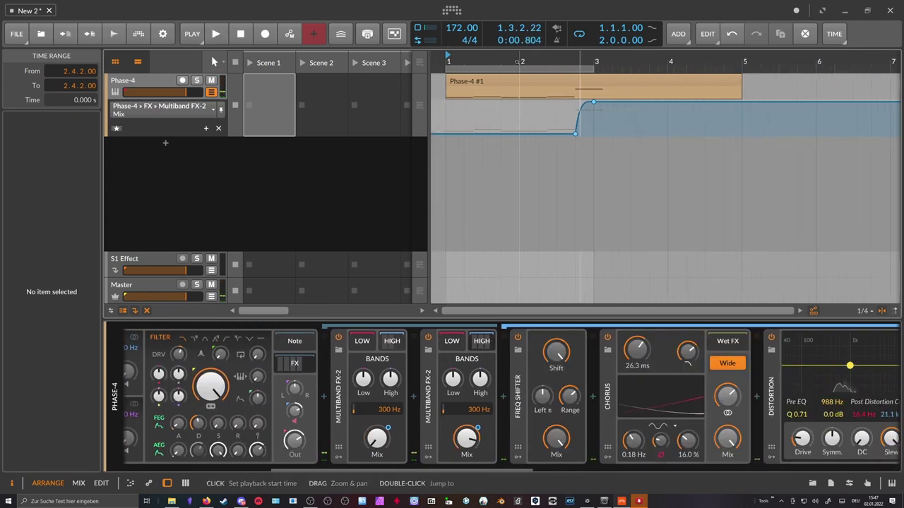
left_click(612, 85)
double_click(611, 85)
mouse_move(542, 265)
left_mouse_down()
mouse_move(567, 269)
mouse_move(552, 276)
left_mouse_up()
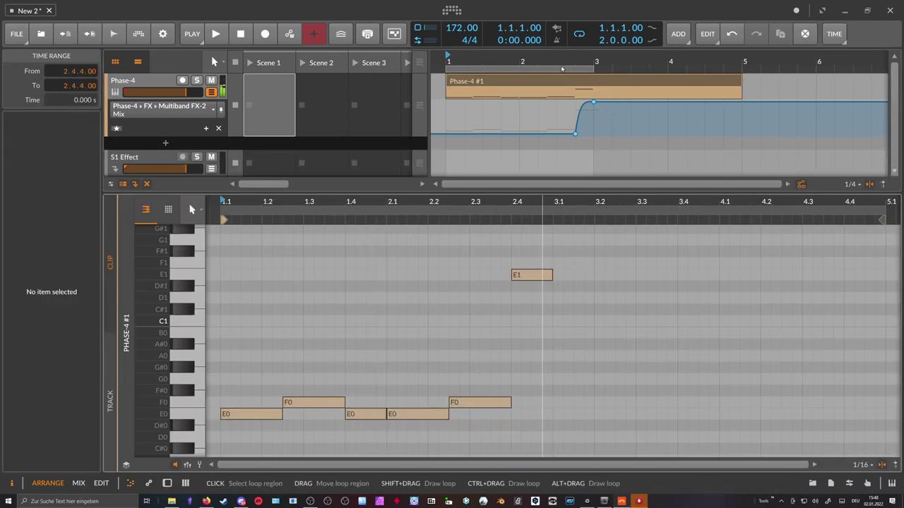
left_click(609, 81)
left_click_drag(681, 77, 562, 85)
Duplicate the two-bar Phase-4 clip three times in a row and extend the arranger loop to eight bars
left_click_drag(526, 62, 488, 51)
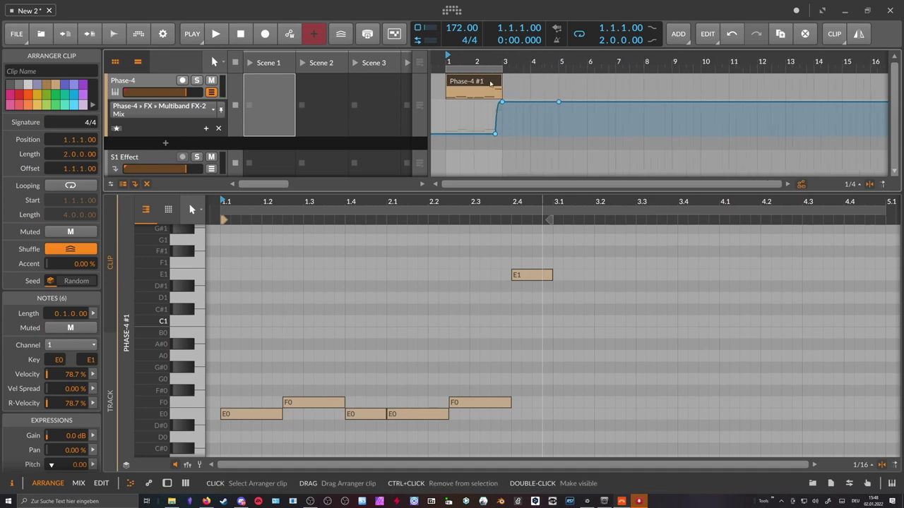
key("ctrl+d")
key("ctrl+d")
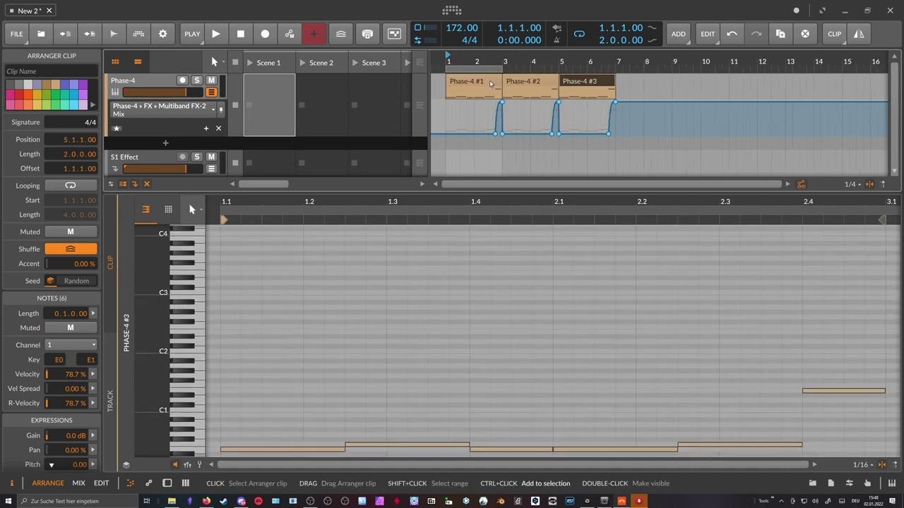
key("ctrl+d")
left_click_drag(501, 66, 673, 67)
Duplicate the Phase-4 track and hide the original track's automation lane
left_click(644, 84)
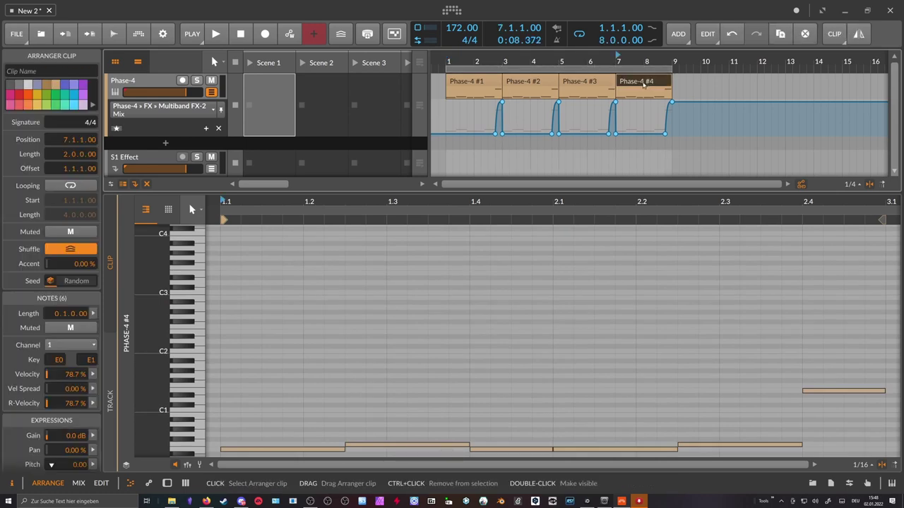
left_click(168, 83)
key("ctrl+d")
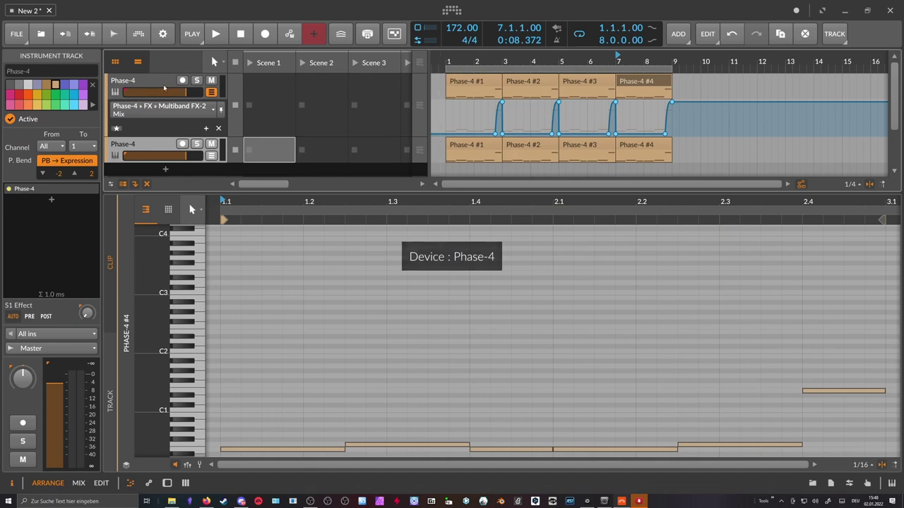
left_click(211, 93)
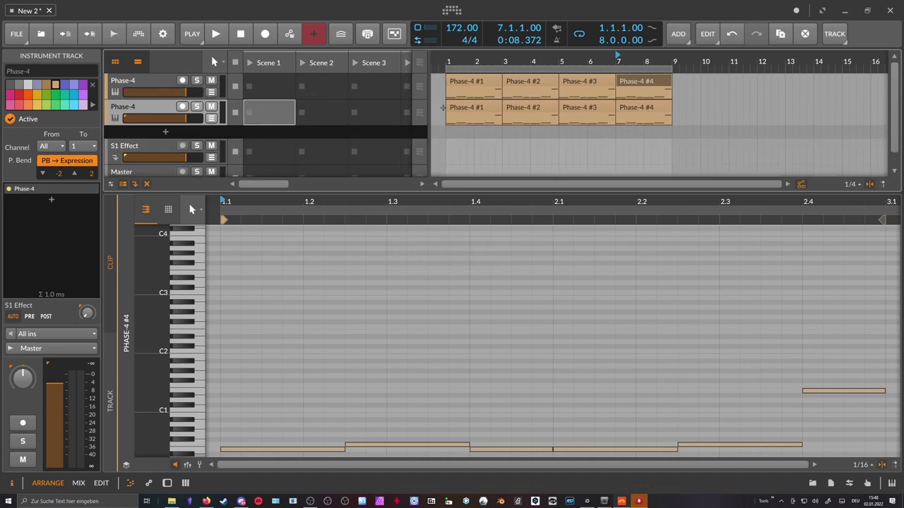
Delete the first three clips on the duplicate track and the fourth clip on the original track
left_click_drag(440, 107, 585, 106)
key("Delete")
left_click(647, 81)
key("Delete")
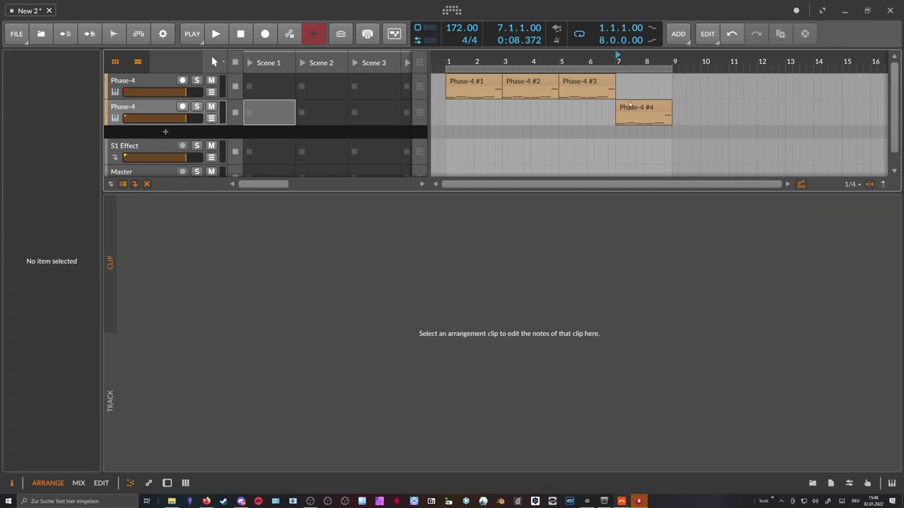
Set the arranger loop around the fourth clip on the duplicate track, from bar 7 to bar 9
left_click(626, 111)
key("ctrl+l")
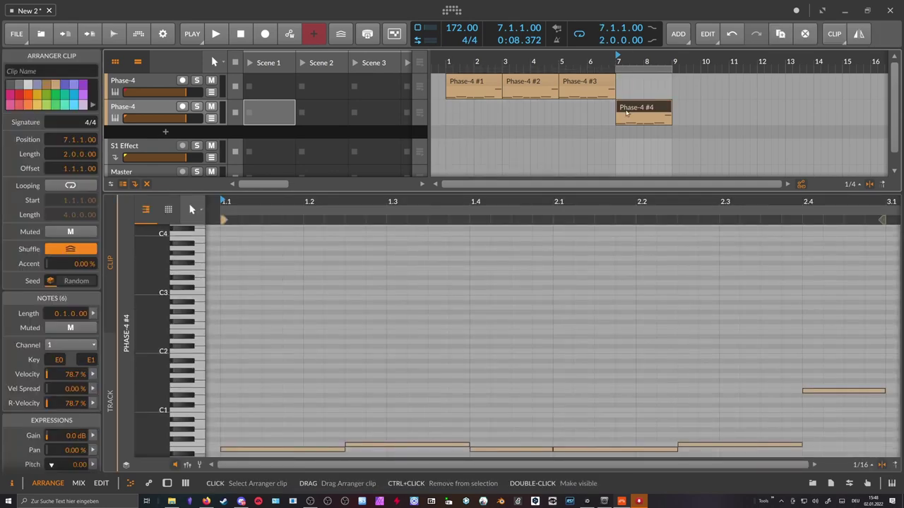
Show the duplicate Phase-4 track's devices, start playback of the looped fourth clip and raise oscillator B's Shape slightly
left_click_drag(633, 65, 628, 57)
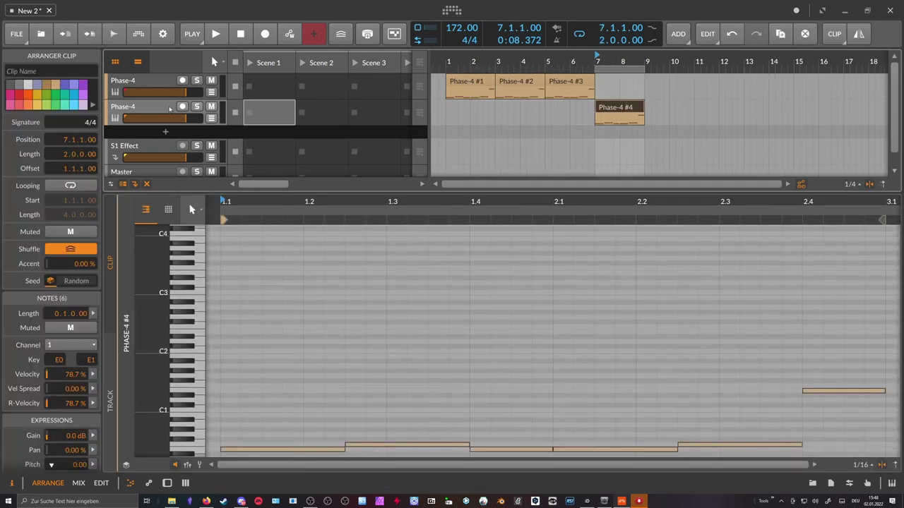
double_click(165, 109)
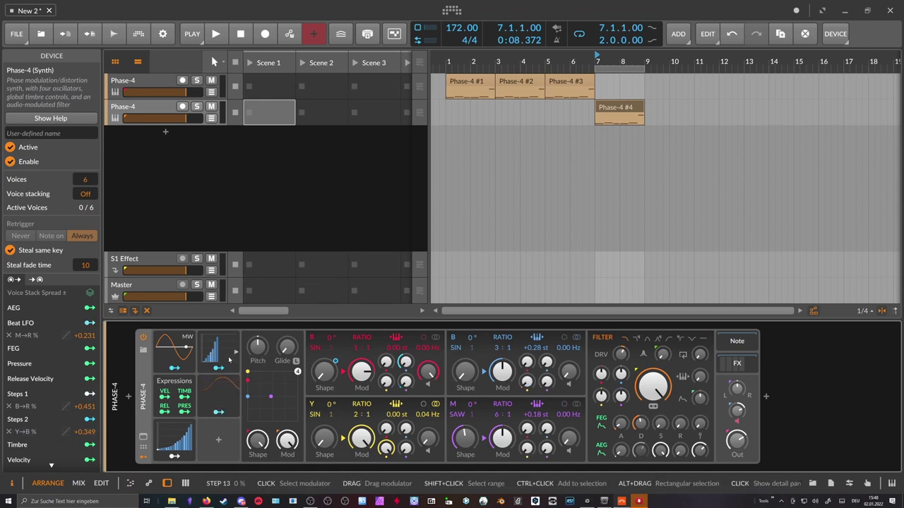
key("space")
left_click_drag(464, 372, 464, 360)
Redraw the Steps 1 modulator as a descending ramp across its 16 steps
left_click(175, 438)
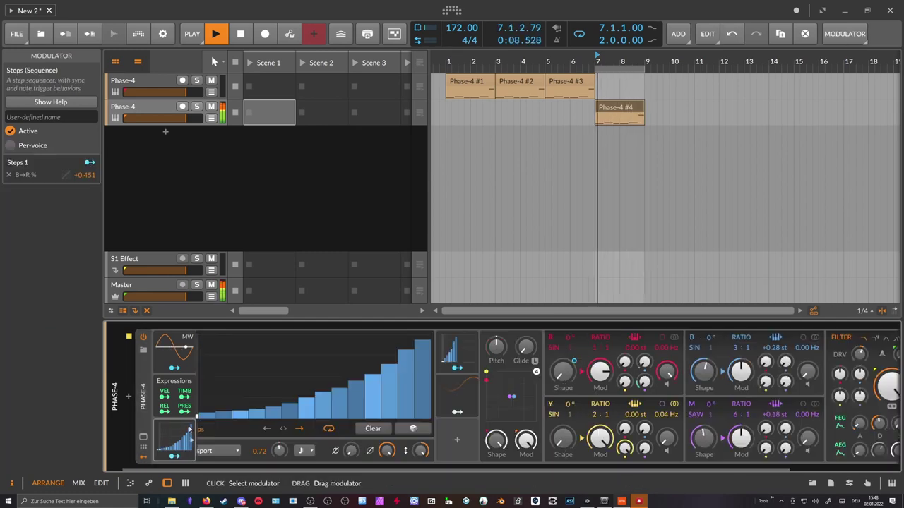
left_click(339, 450)
left_click(289, 397)
mouse_move(282, 392)
left_mouse_down()
mouse_move(213, 358)
mouse_move(330, 386)
mouse_move(381, 414)
mouse_move(425, 379)
mouse_move(441, 353)
mouse_move(422, 408)
mouse_move(292, 351)
mouse_move(375, 403)
mouse_move(456, 417)
left_mouse_up()
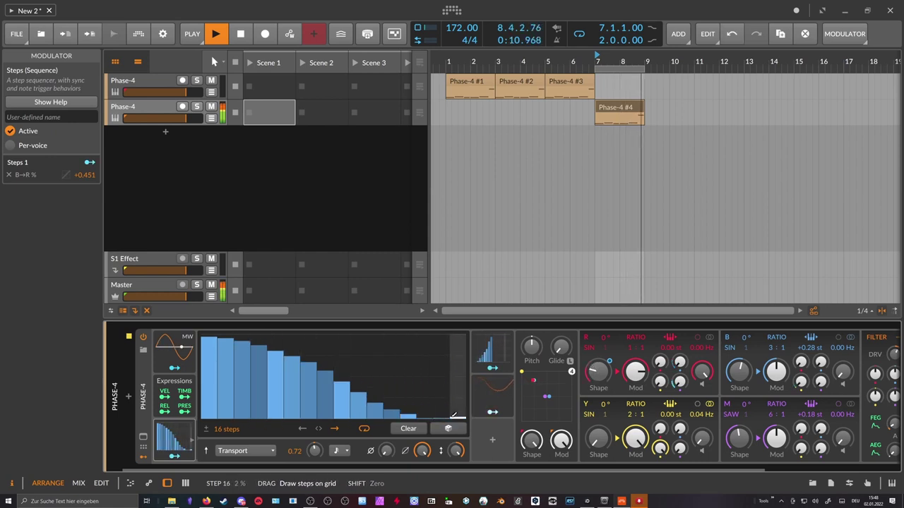
Change the Steps 1 modulator's timebase to 32nd note and set its rate to 0.50
double_click(316, 451)
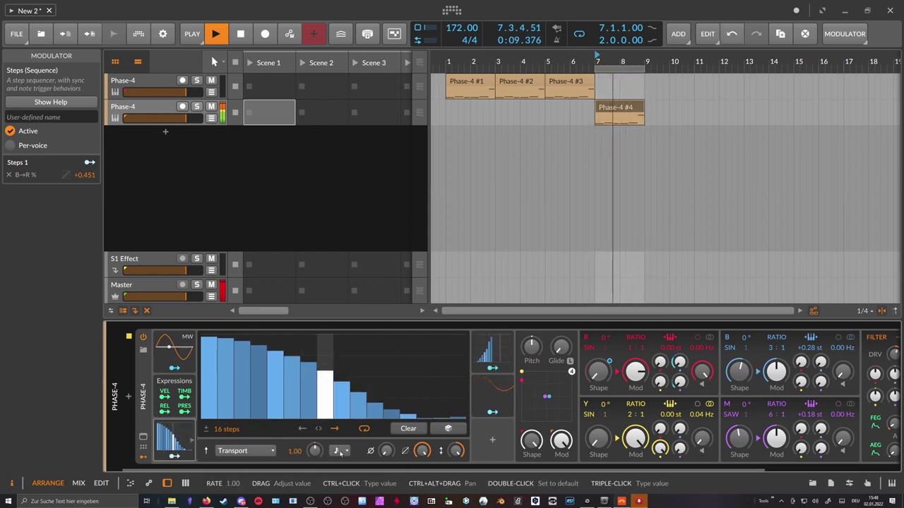
left_click(339, 451)
left_click(375, 297)
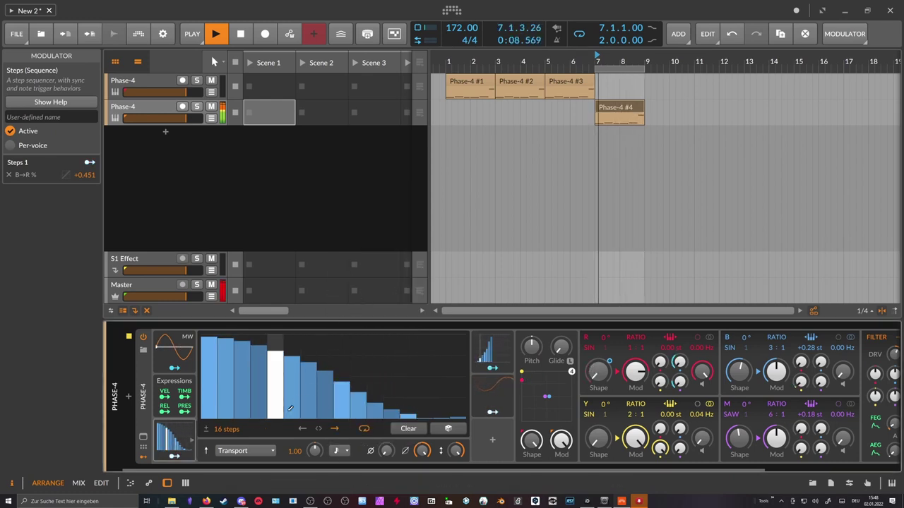
left_click(315, 450, "ctrl")
type("0ö.")
key("BackSpace")
key("BackSpace")
type("5")
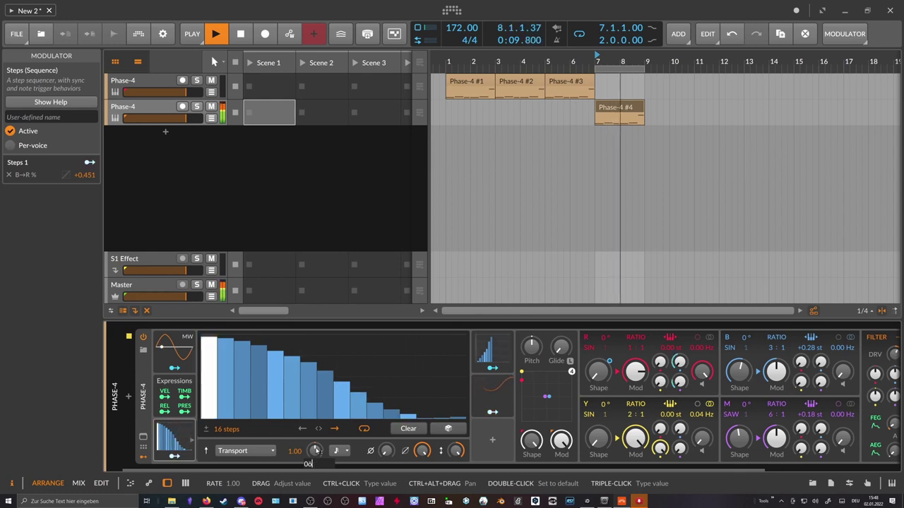
key("Return")
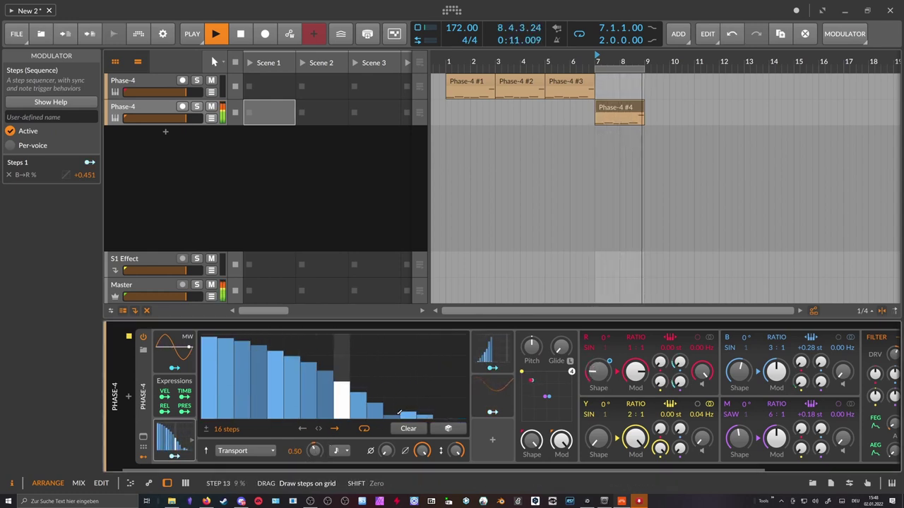
Try dotted 8th and dotted 16th timebases for Steps 1, flatten the ramp's tail to zero and settle on a dotted note value
left_click(345, 451)
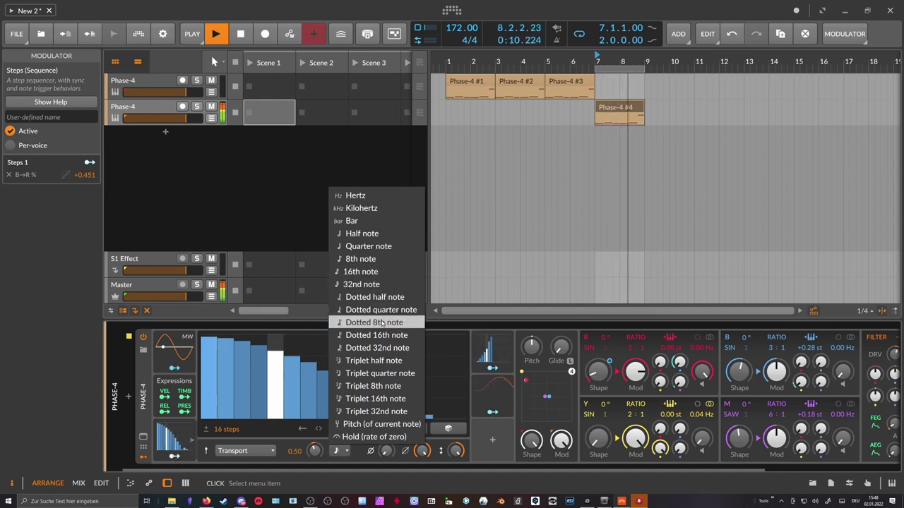
left_click(381, 321)
left_click(340, 452)
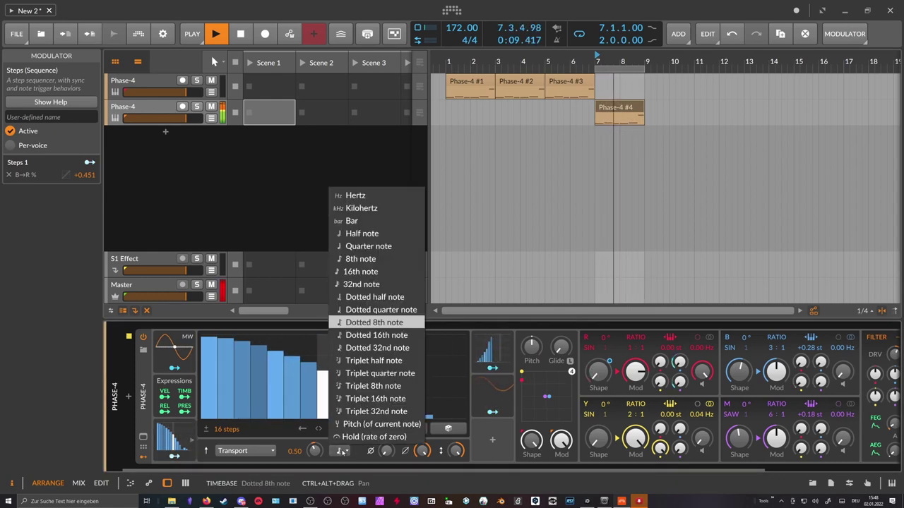
left_click(368, 336)
mouse_move(389, 417)
left_mouse_down()
mouse_move(310, 392)
mouse_move(278, 353)
mouse_move(372, 400)
left_mouse_up()
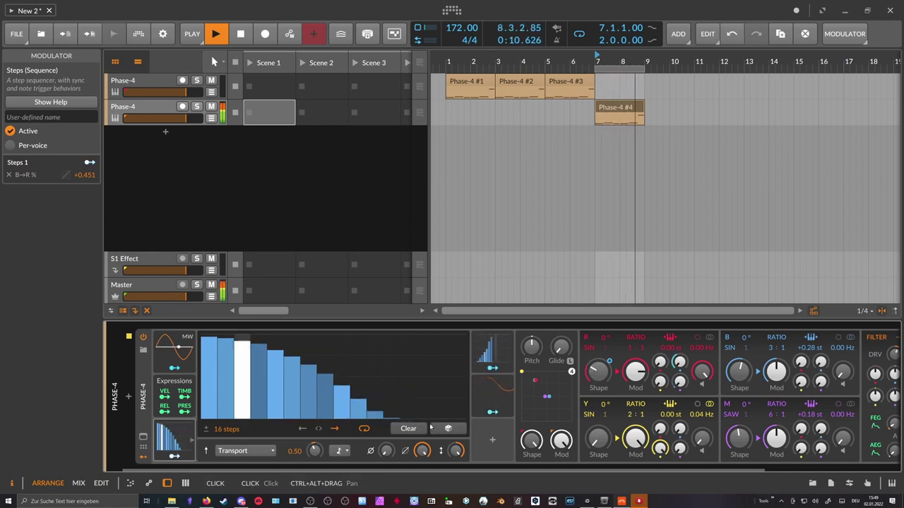
left_click(339, 451)
left_click(369, 348)
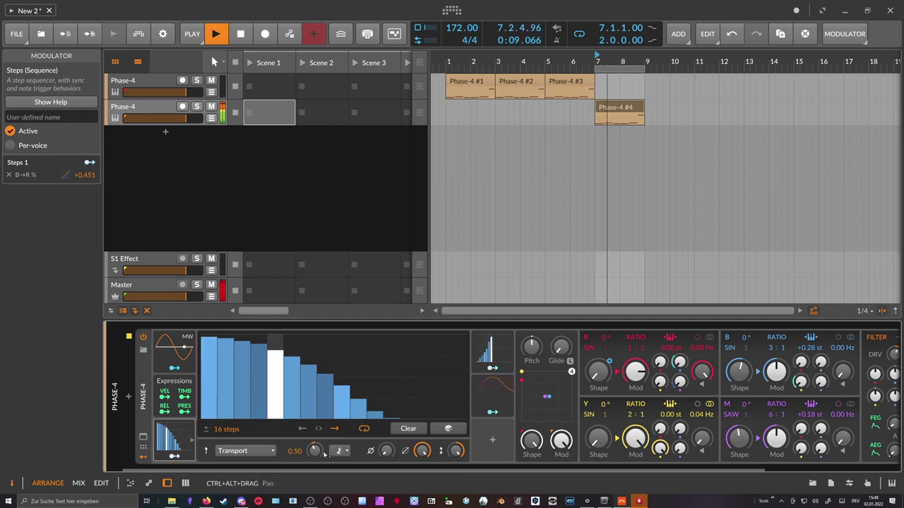
Set oscillator B's ratio to 2:1, lower its Shape and stop playback
left_click_drag(385, 471, 526, 471)
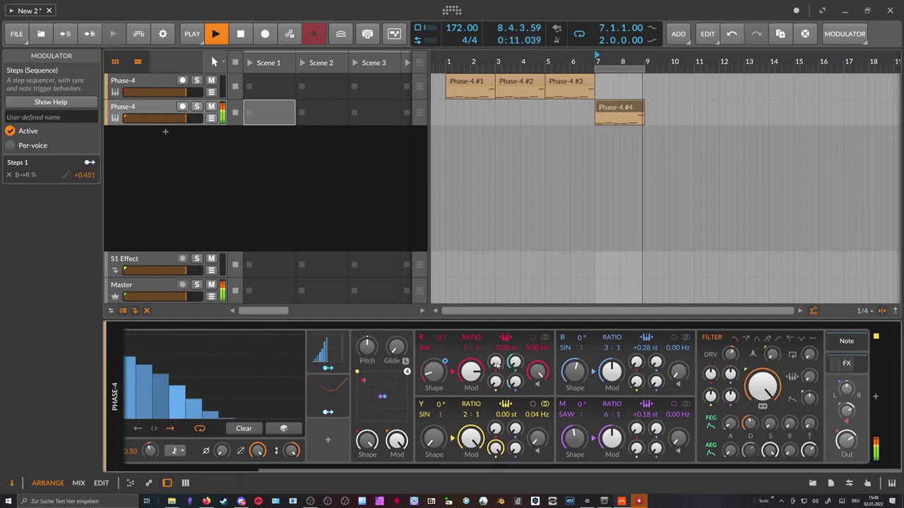
left_click_drag(608, 338, 608, 343)
mouse_move(575, 372)
left_mouse_down()
mouse_move(575, 294)
mouse_move(575, 375)
left_mouse_up()
key("space")
Add a Random modulator to the duplicate track's Phase-4 device
left_click_drag(437, 472, 252, 456)
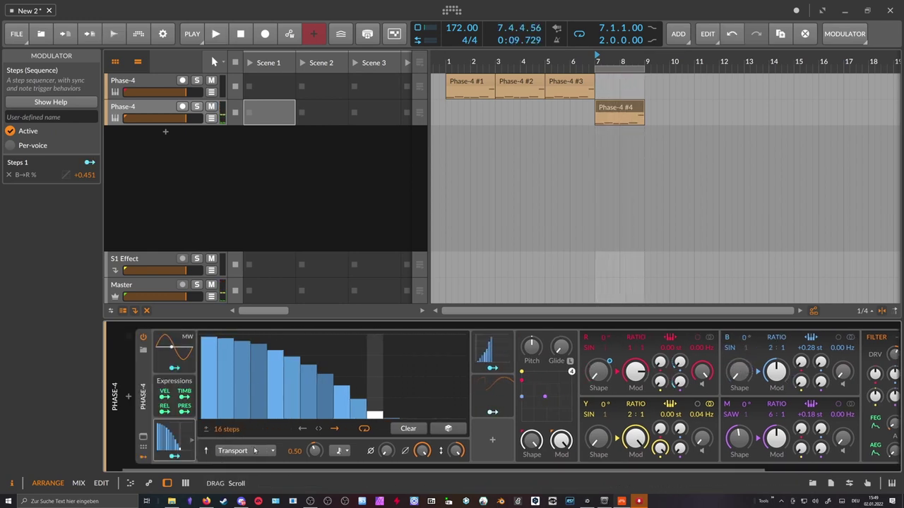
left_click(176, 441)
left_click(218, 442)
type("ra")
key("Down")
key("Down")
key("Return")
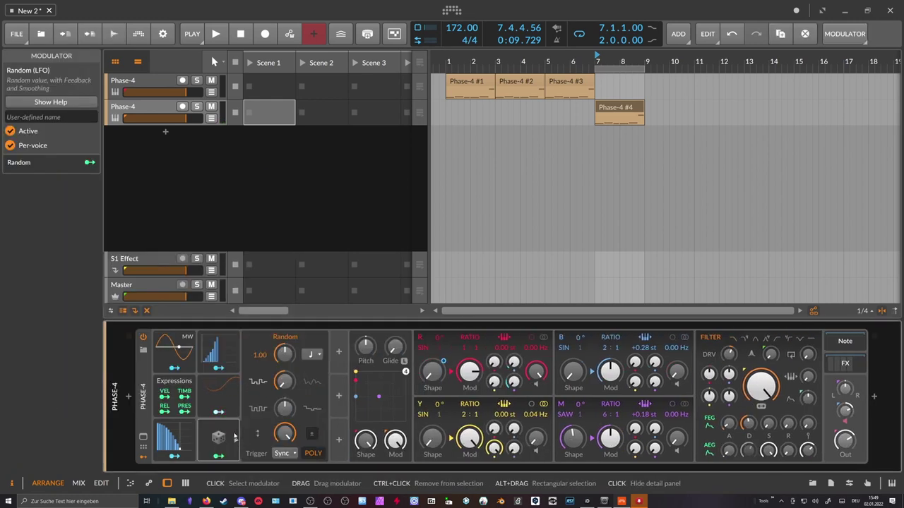
Route the Random modulator to oscillator B's Shape at about +0.506 and start playback
left_click_drag(573, 372, 573, 346)
left_click(219, 455)
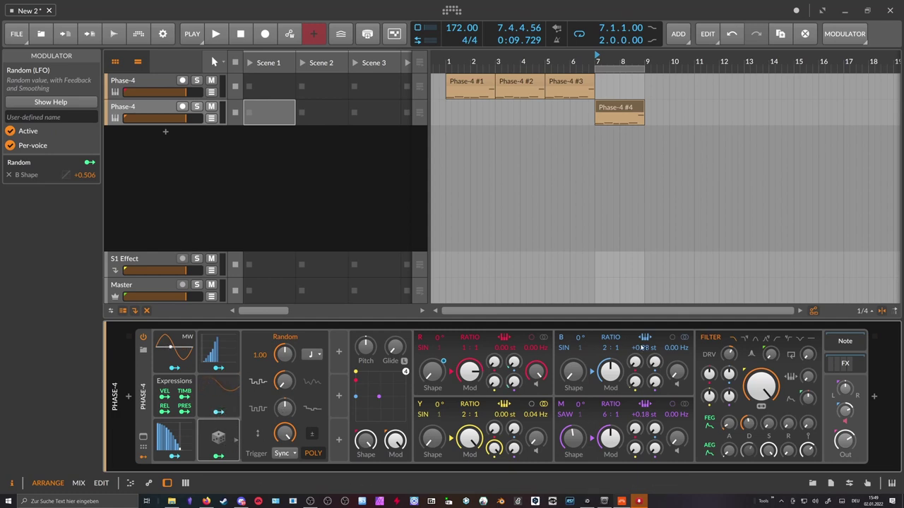
left_click(219, 456)
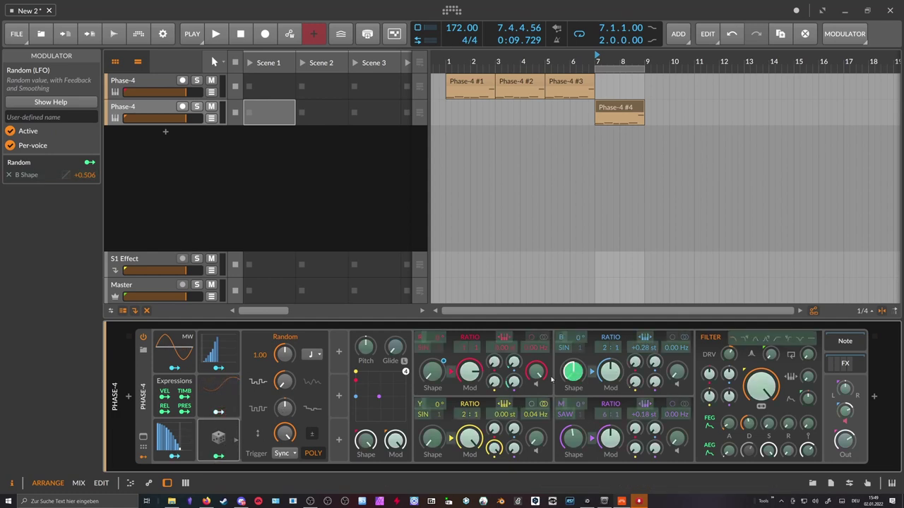
key("space")
left_click(219, 456)
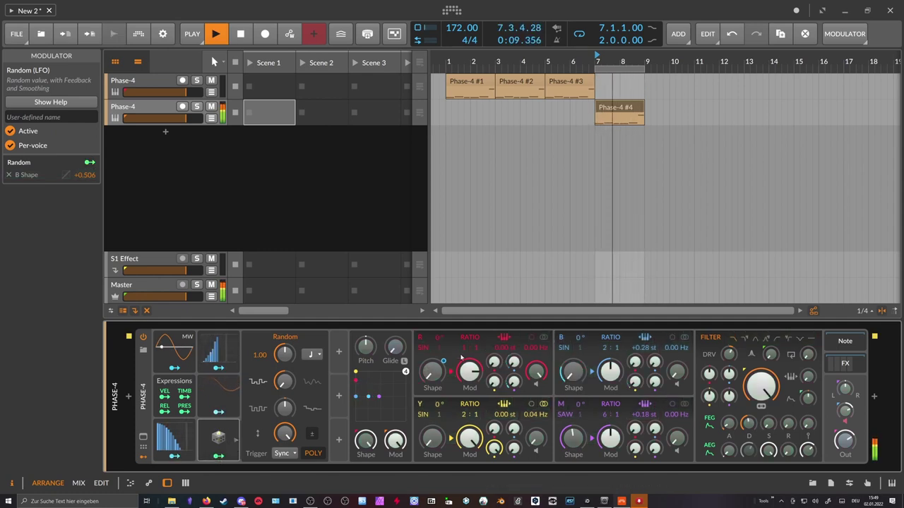
Adjust oscillator M's Shape and the M→R modulation amount, and look up the modulator routed to M→R
left_click_drag(573, 439, 573, 423)
mouse_move(514, 382)
left_mouse_down()
mouse_move(515, 368)
mouse_move(515, 386)
left_mouse_up()
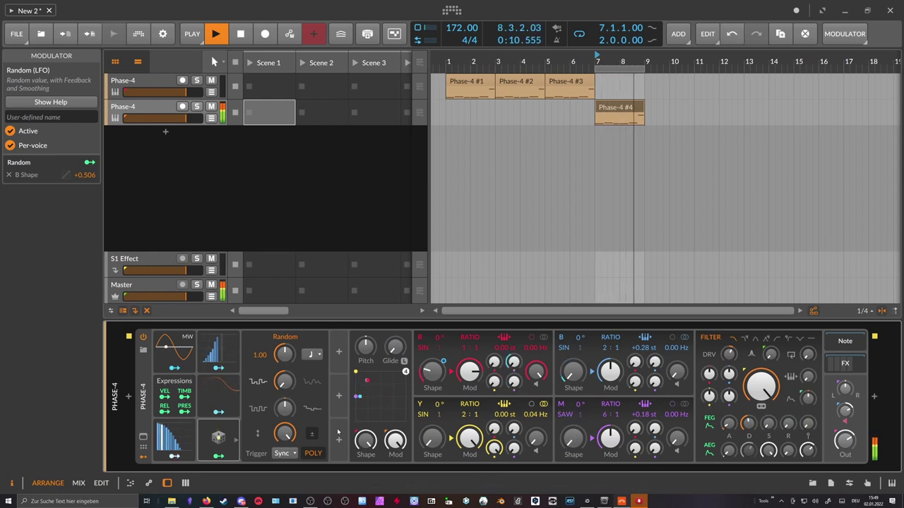
right_click(513, 382)
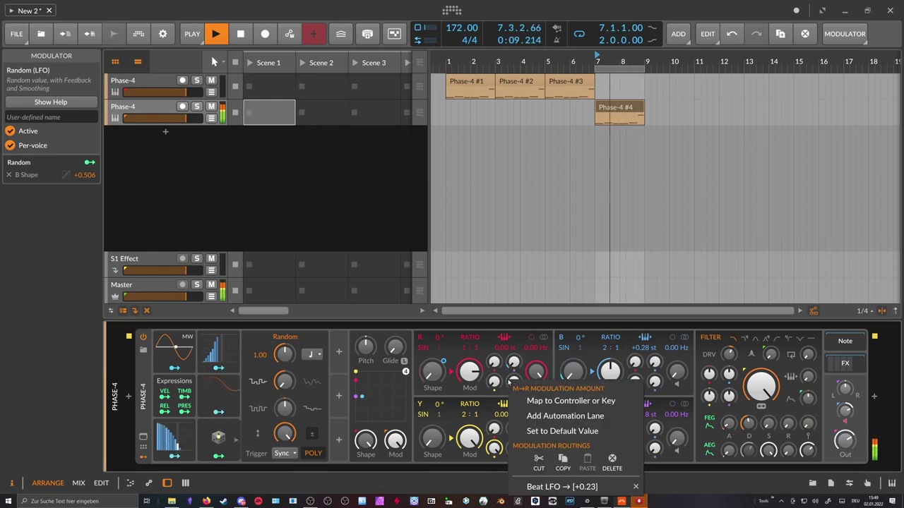
left_click(562, 489)
Skew the Beat LFO fully toward a falling ramp, set its rate to -1.00 and its M→R modulation to about +0.286
left_click(219, 390)
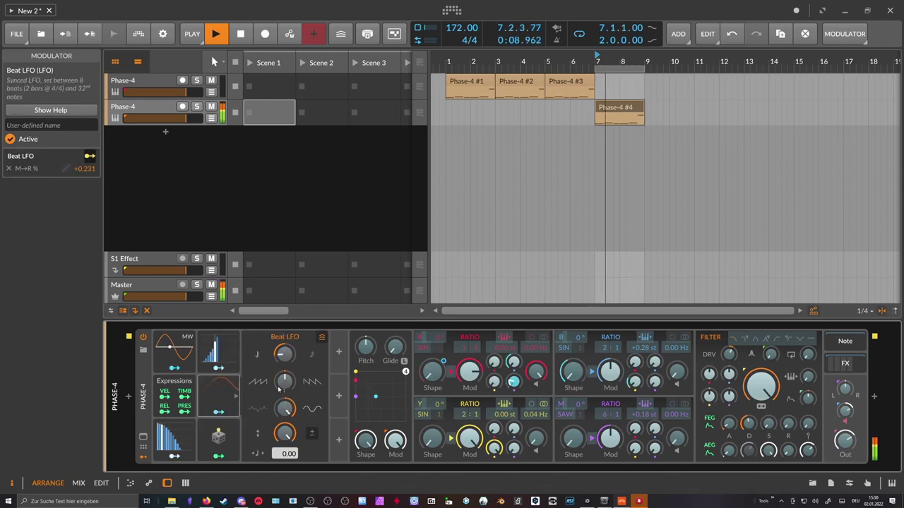
left_click_drag(514, 382, 514, 378)
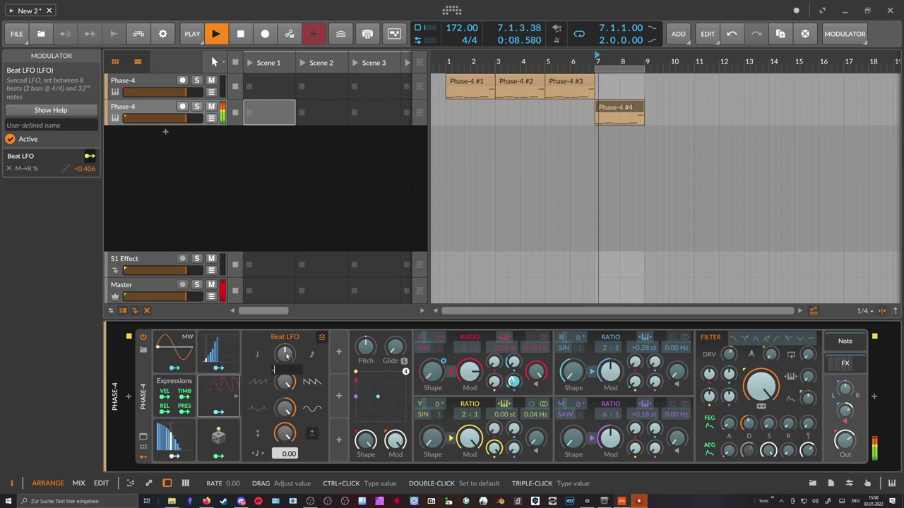
scroll(286, 356, "down", 1)
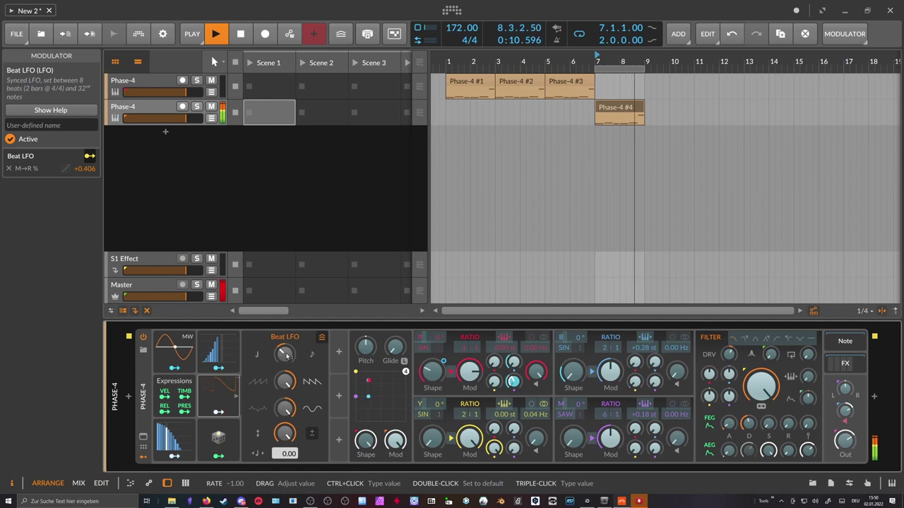
left_click_drag(514, 382, 514, 385)
left_click(218, 412)
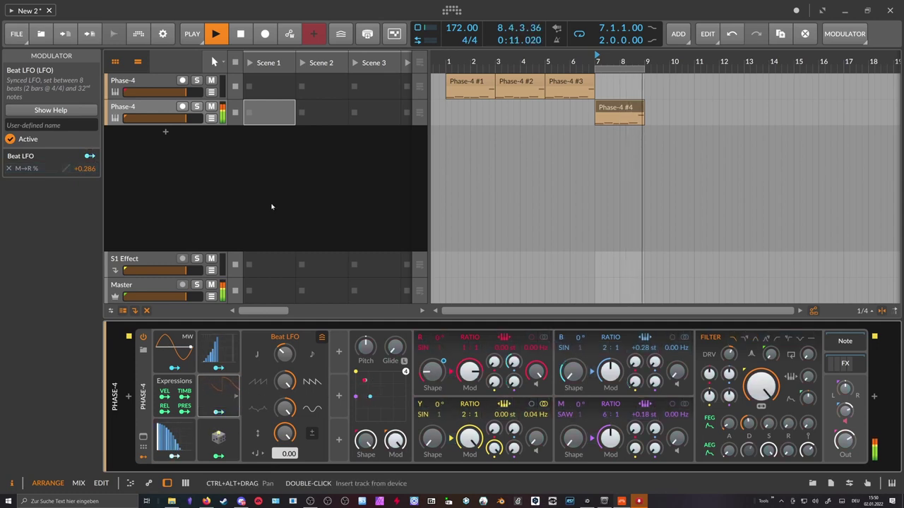
Stop playback and extend the arranger loop back to bar 1 so it spans eight bars
left_click(404, 165)
key("space")
left_click_drag(597, 68, 449, 69)
left_click(452, 62)
Group the two Phase-4 tracks and name the group Bass
left_click(152, 79)
left_click(148, 106, "shift")
key("ctrl+g")
key("ctrl+r")
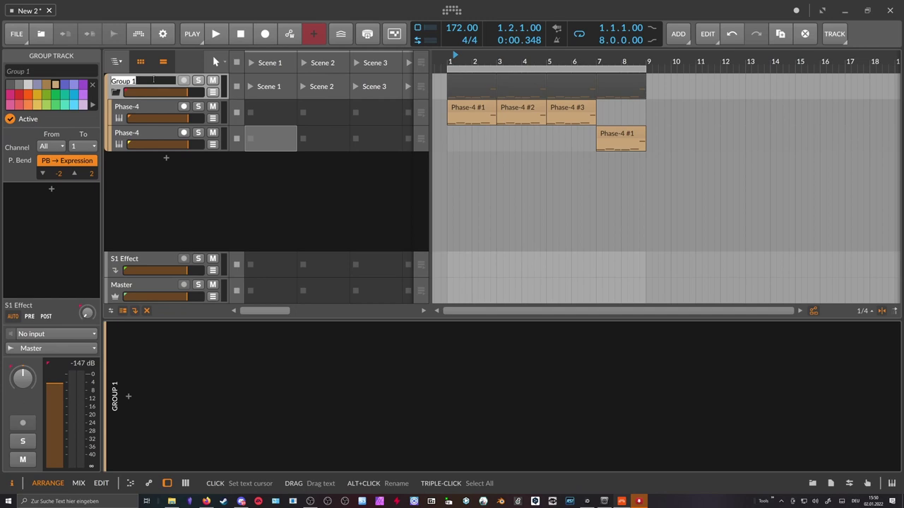
type("Ba")
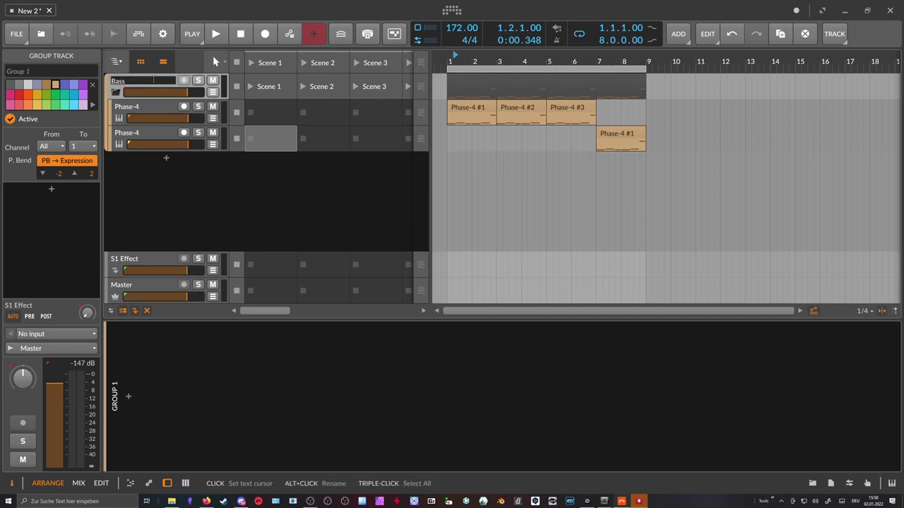
type("ss")
key("Return")
Examine the Bass group folded and unfolded, the clips on its first Phase-4 track and that track's device chain
left_click(116, 92)
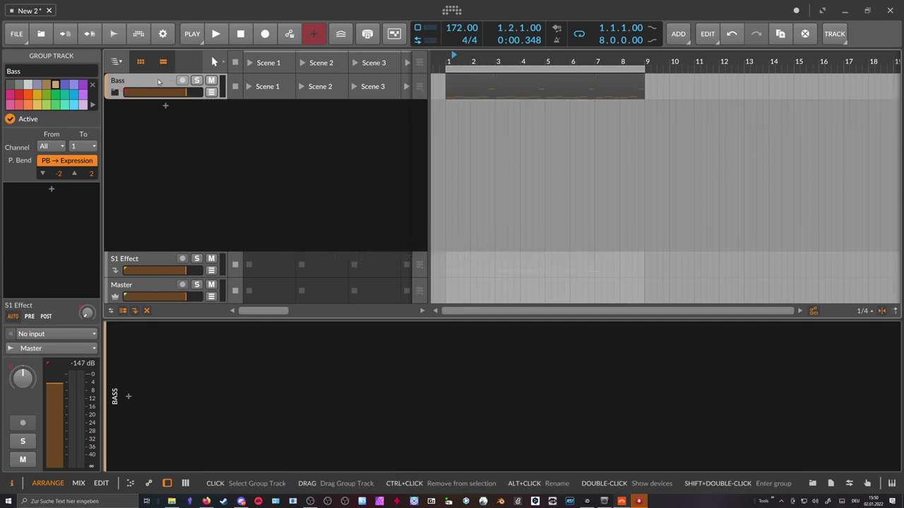
left_click(117, 92)
left_click(458, 63)
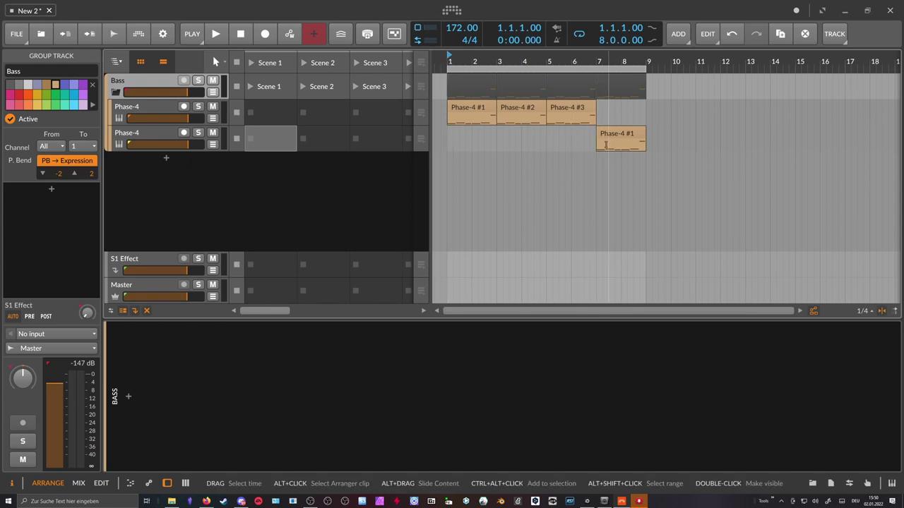
left_click(443, 108)
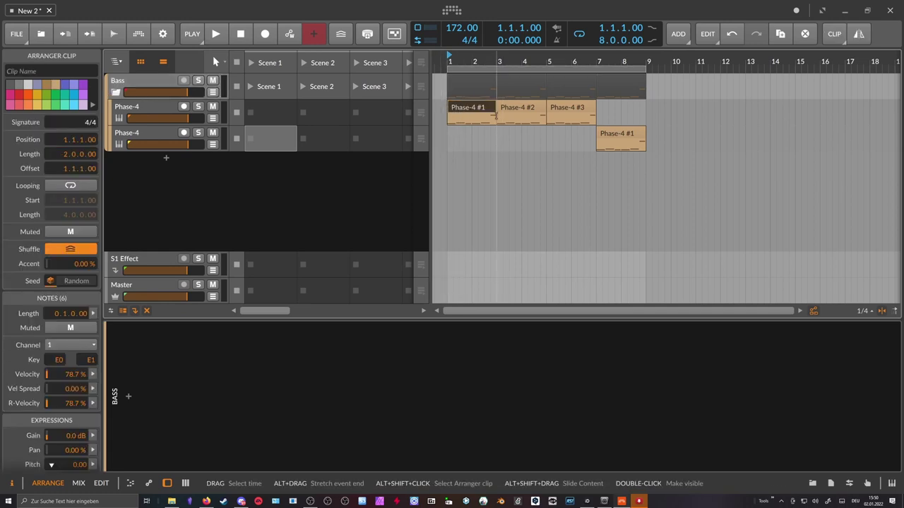
left_click(521, 108)
left_click(571, 108)
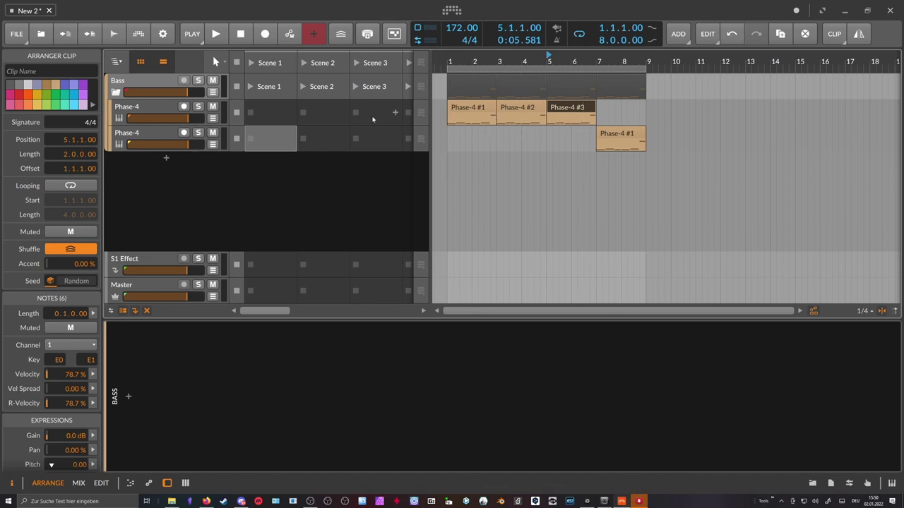
left_click(168, 106)
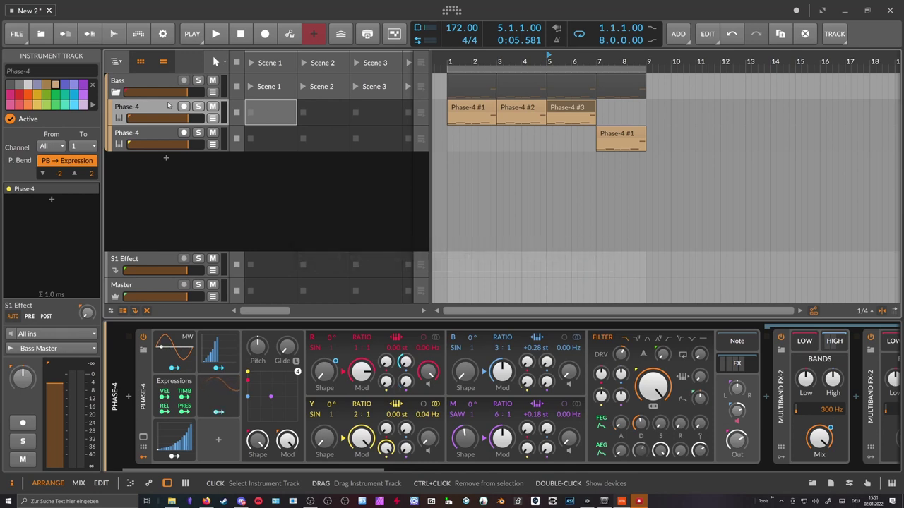
left_click(481, 110)
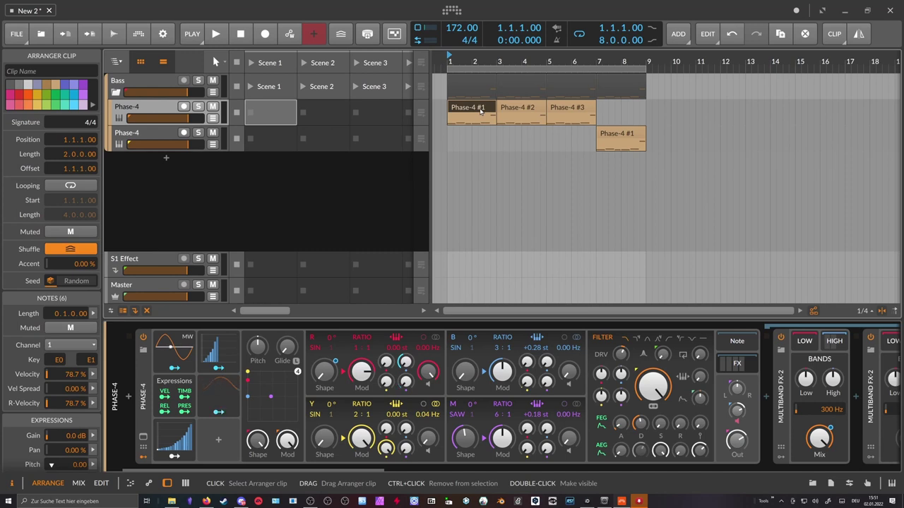
left_click(123, 101)
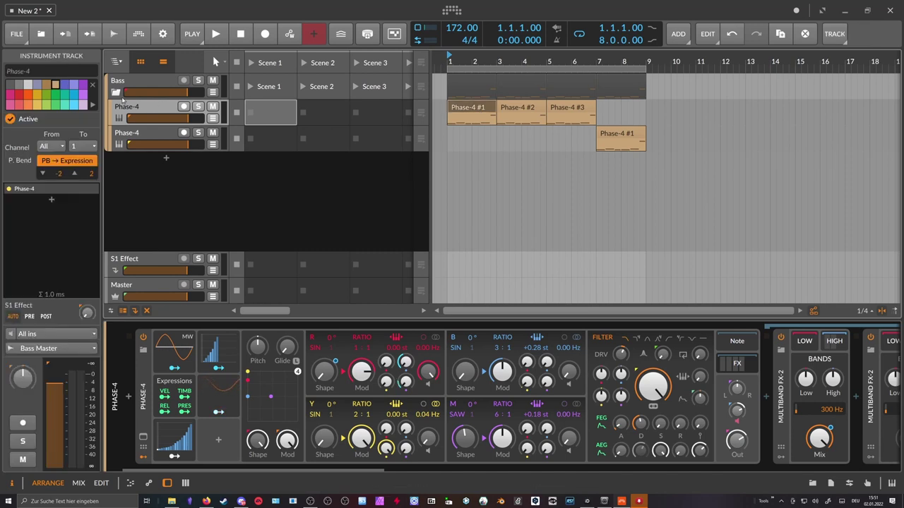
left_click(117, 92)
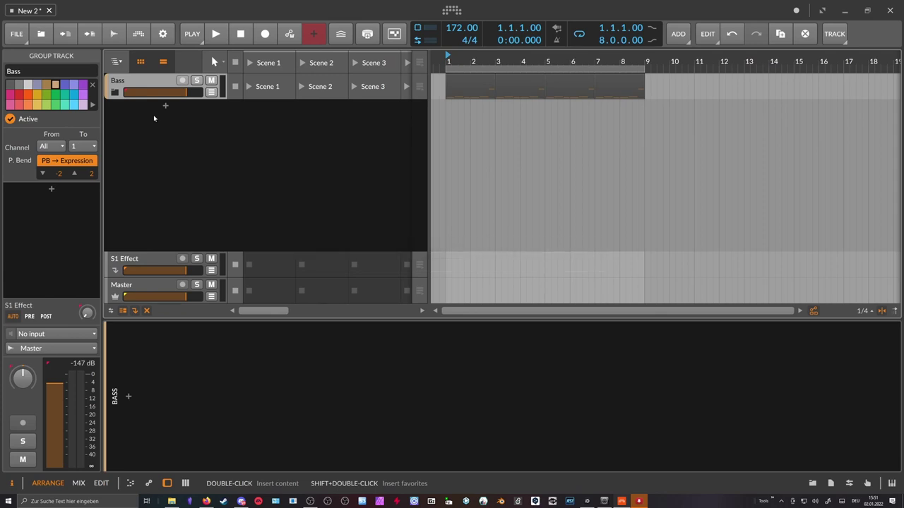
left_click(116, 92)
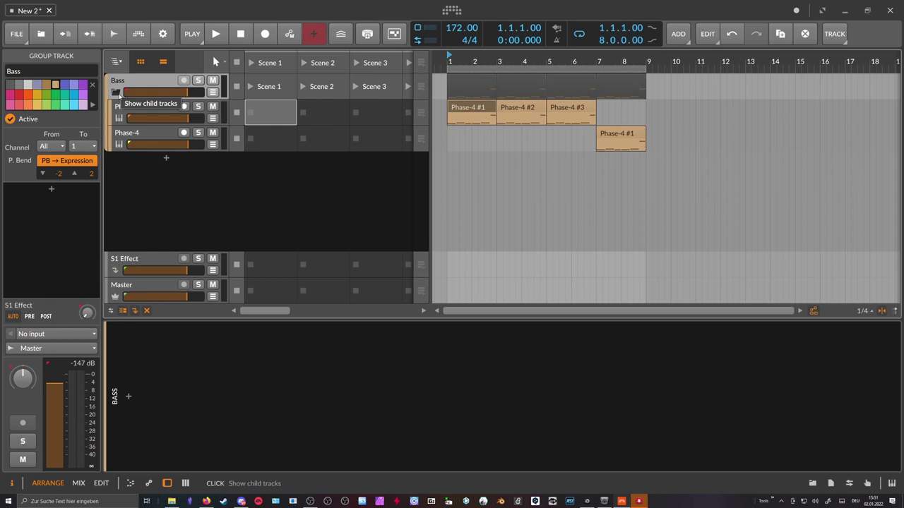
Fold the Bass group and add a new instrument track below it with the XO drum plug-in
left_click(116, 93)
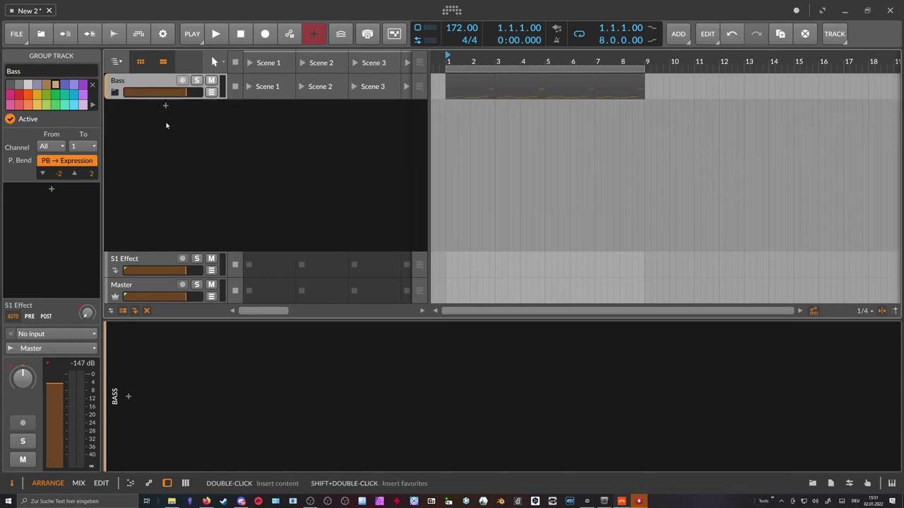
double_click(166, 108)
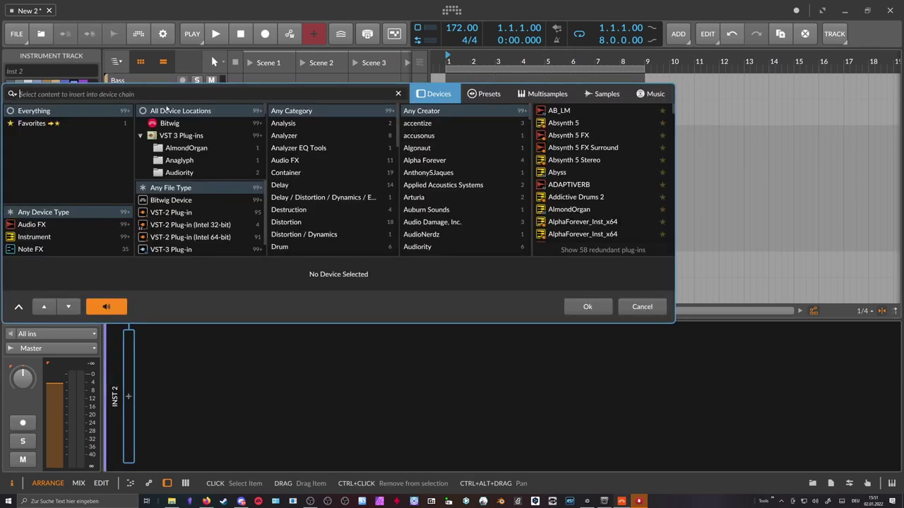
type("xo")
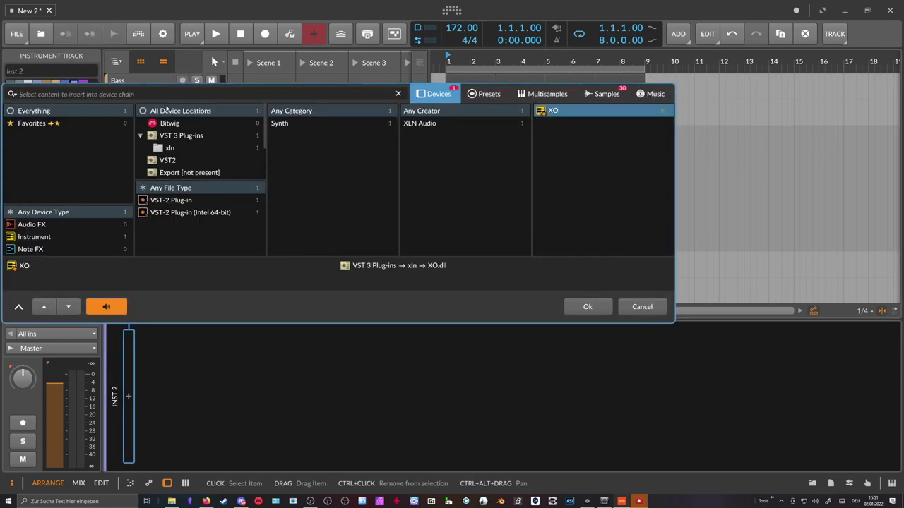
key("Return")
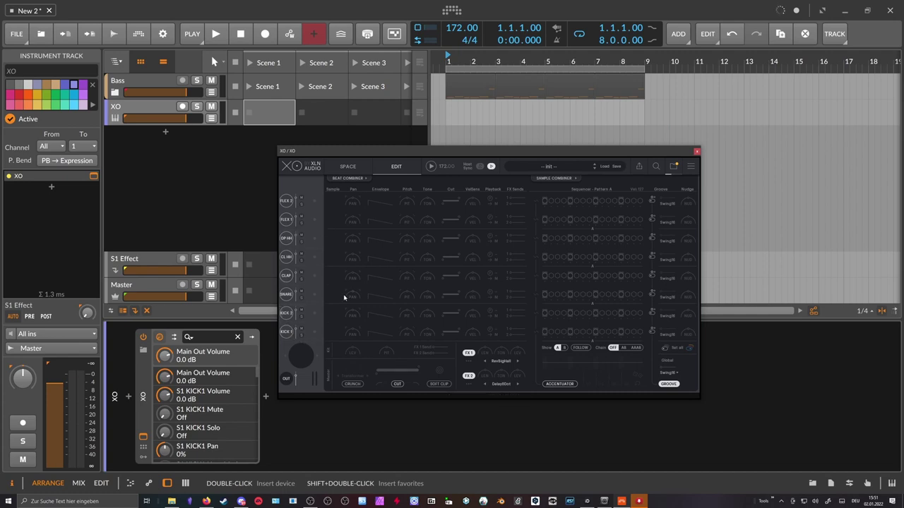
Show XO's sample Space and audition kick samples in the red cluster
left_click(365, 167)
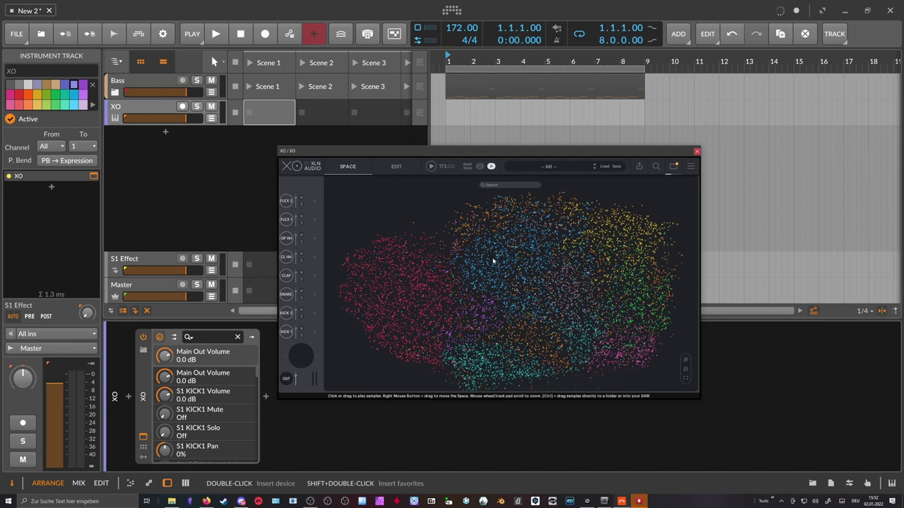
left_click_drag(427, 286, 446, 285)
left_click(433, 305)
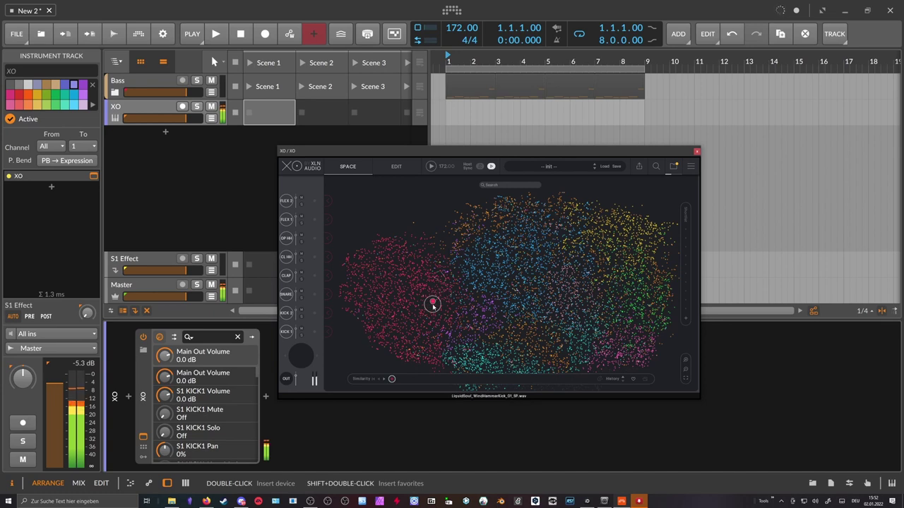
Audition several kick samples across the pink cluster of the XO sample space
left_click(441, 305)
left_click(442, 304)
left_click(437, 301)
left_click(429, 279)
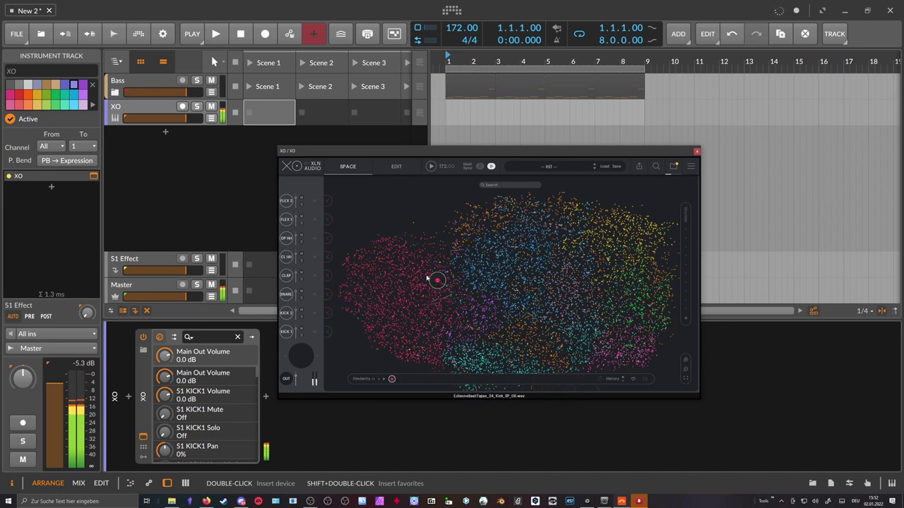
left_click(424, 284)
left_click(415, 288)
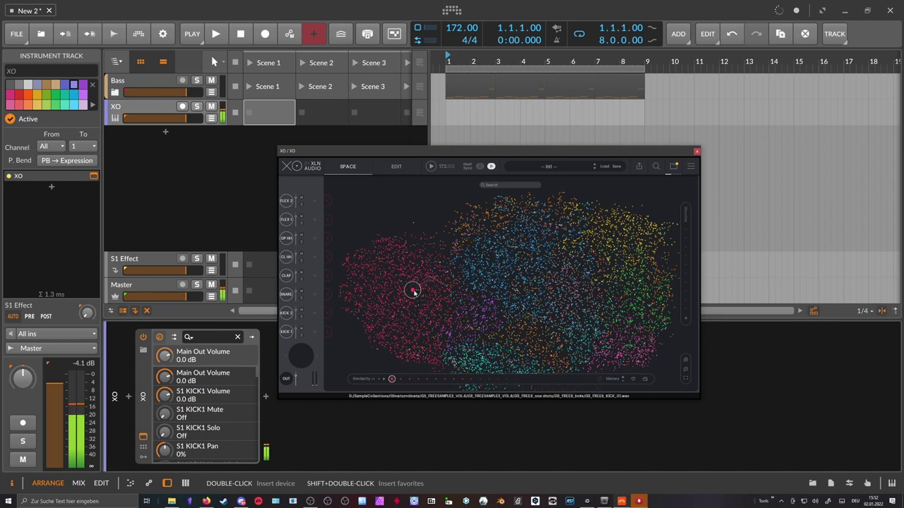
left_click(417, 280)
left_click(431, 277)
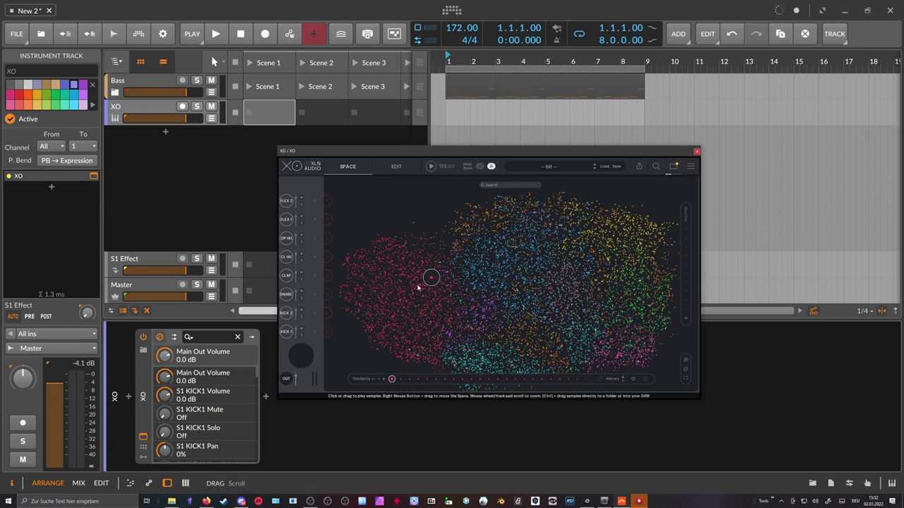
Pick a kick sample from the pink cluster, assign it to the KICK 1 slot and audition it
mouse_move(425, 291)
left_mouse_down()
mouse_move(409, 261)
mouse_move(436, 259)
mouse_move(444, 279)
mouse_move(433, 276)
left_mouse_up()
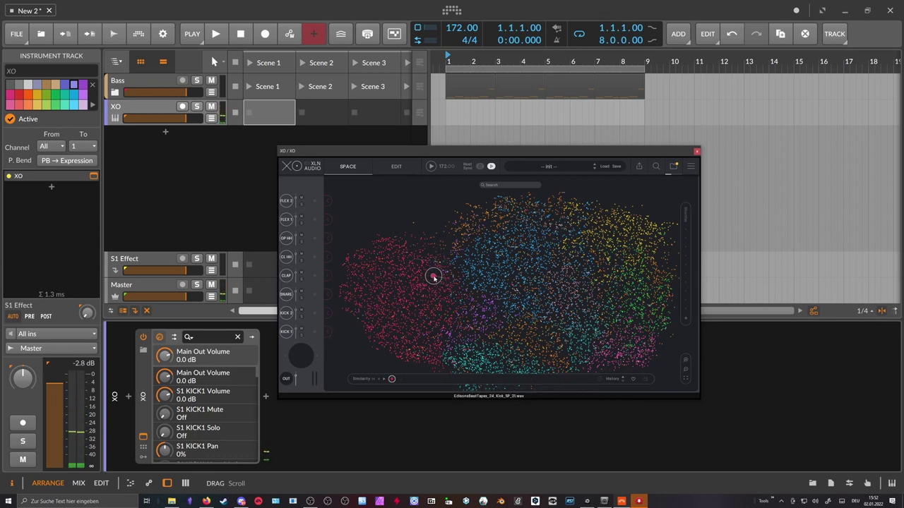
left_click(329, 330)
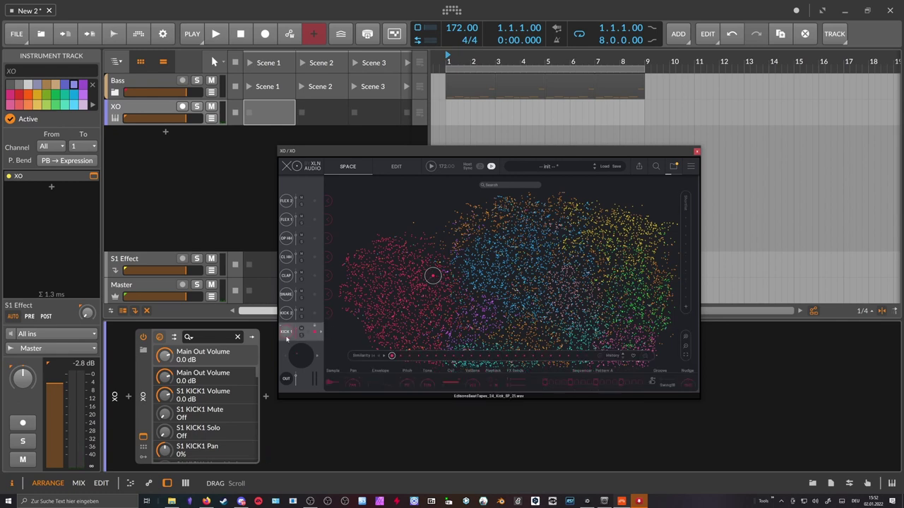
left_click(287, 337)
left_click(286, 336)
Shorten the KICK 1 envelope to a 7 ms hold time in the edit view, audition it and close the plug-in window
left_click(394, 167)
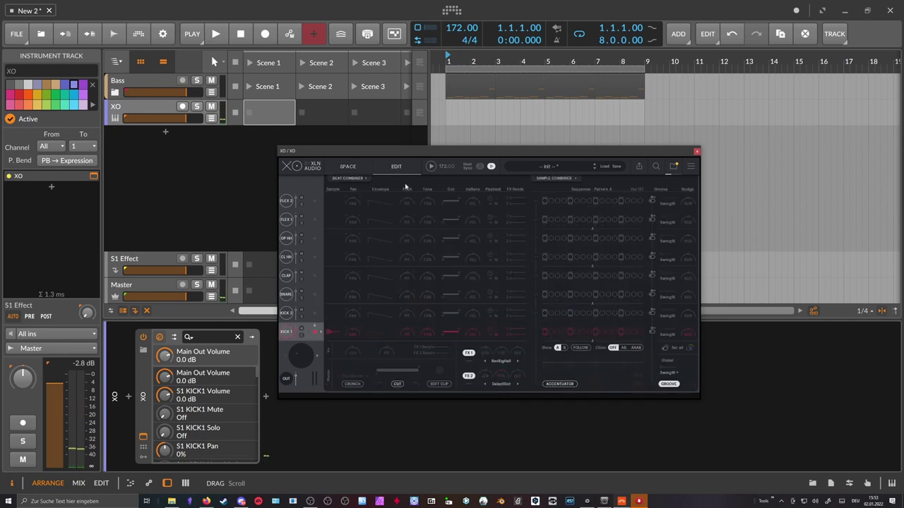
left_click_drag(389, 332, 387, 365)
left_click(384, 334)
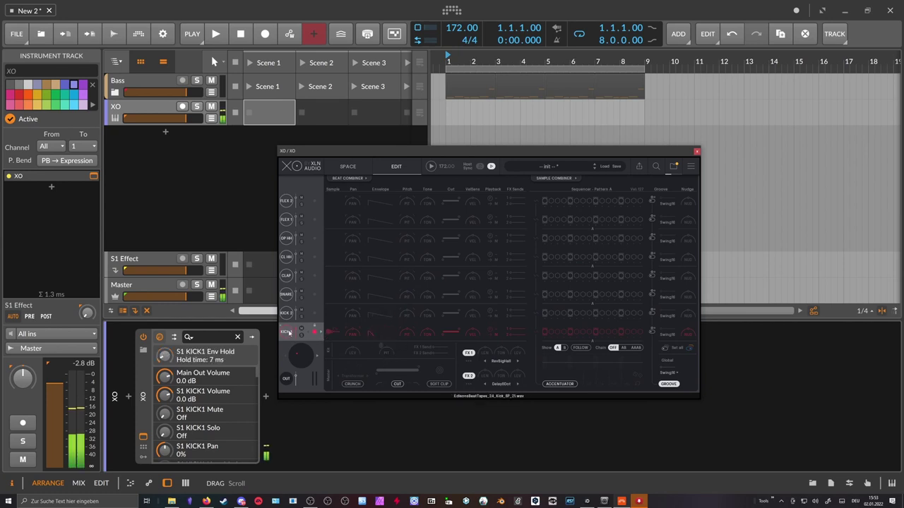
left_click(288, 331)
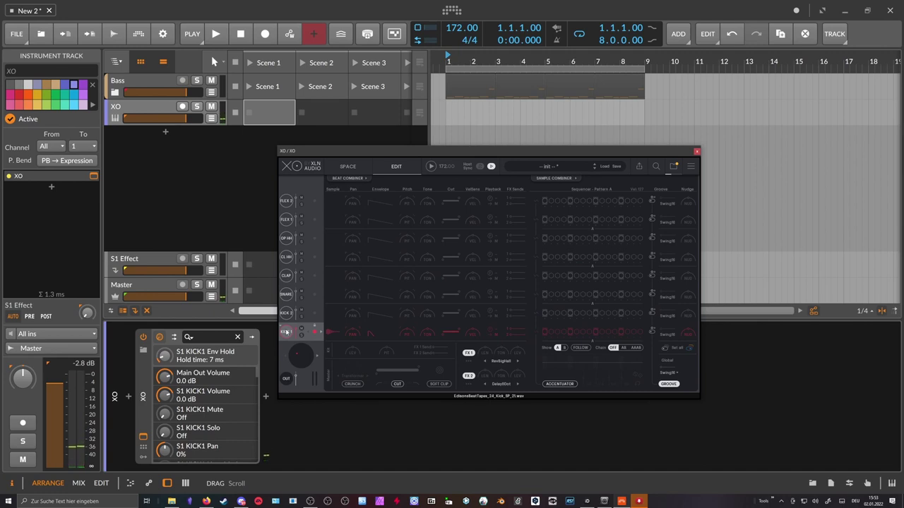
left_click(287, 332)
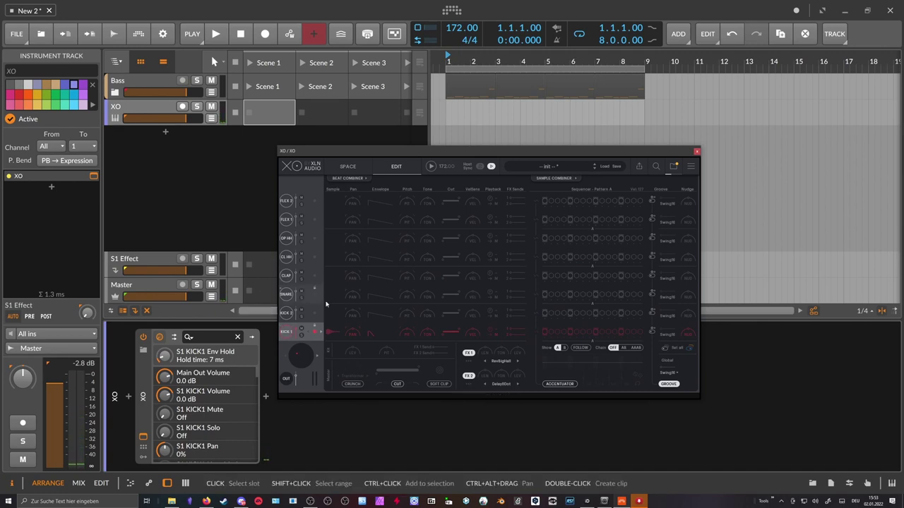
left_click(696, 152)
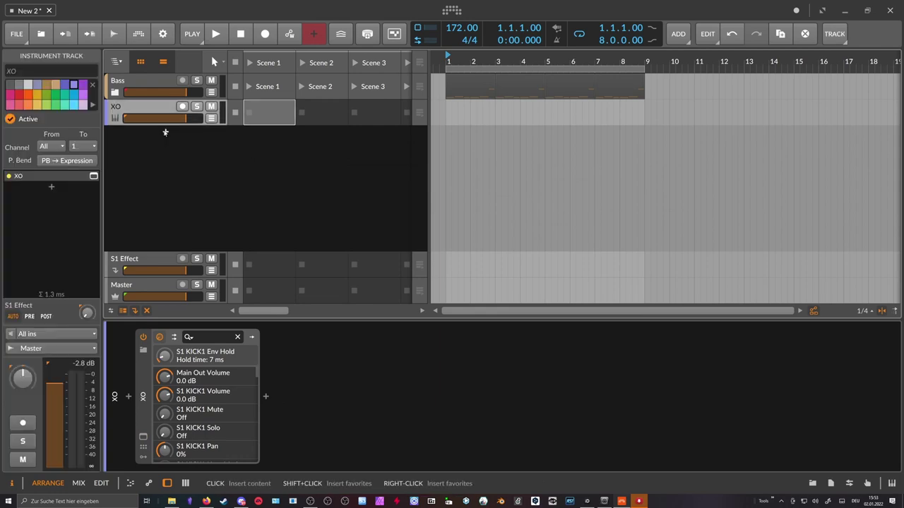
Add a new instrument track below XO with the Bitwig E-Kick device, found by searching for "kick"
double_click(164, 132)
type("kick")
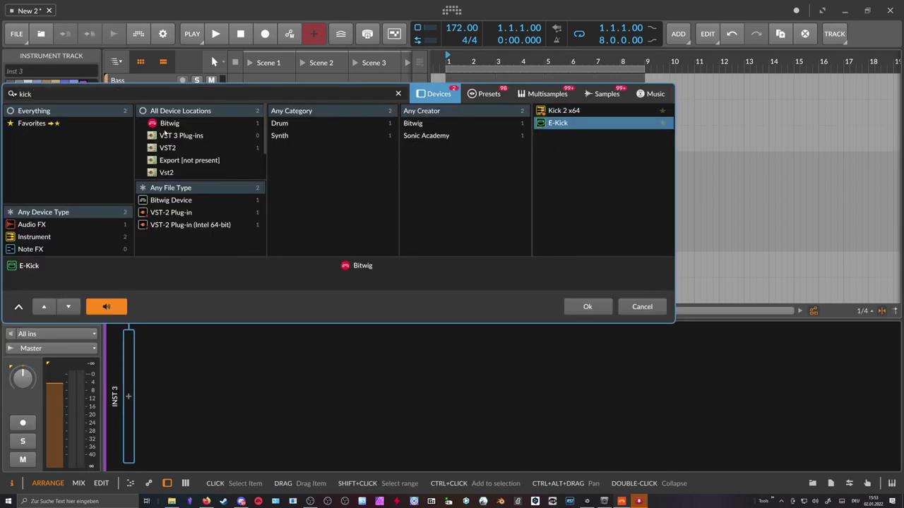
key("Return")
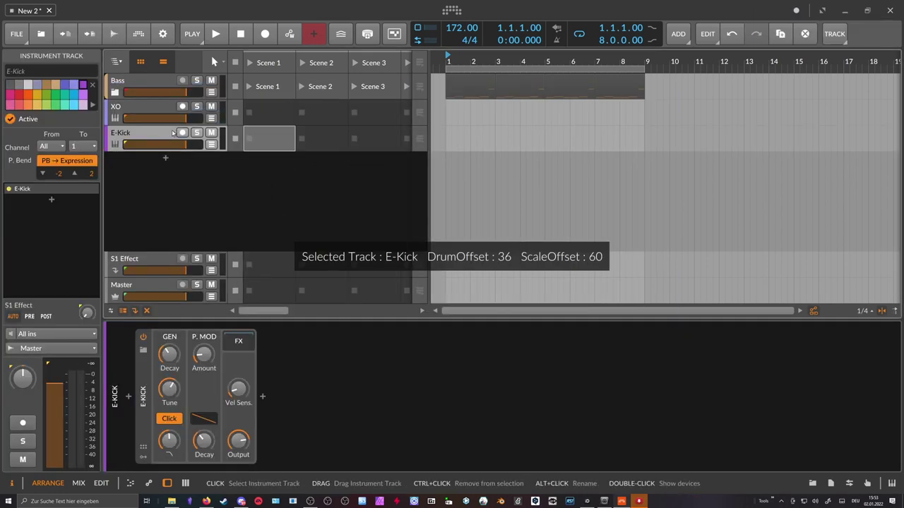
left_click(168, 107)
left_click(167, 135)
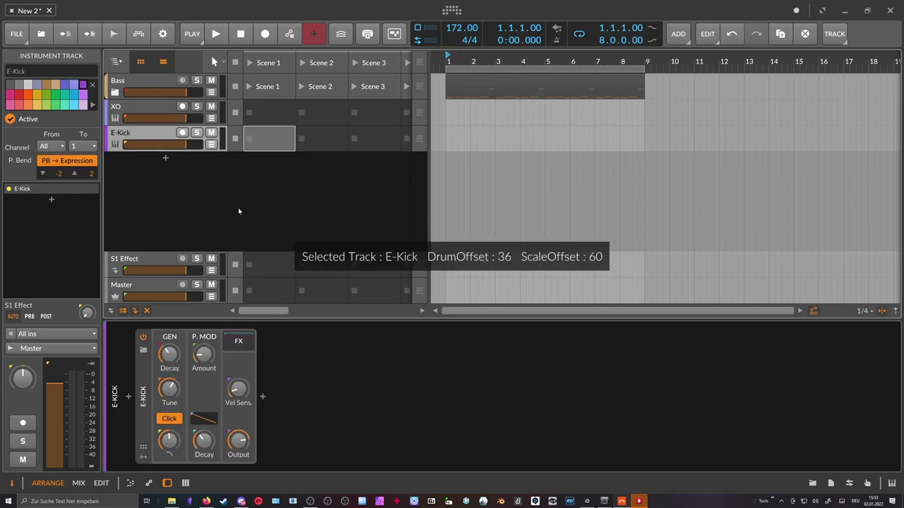
Create a Scene 1 clip on the E-Kick track and draw a 1/16 C0 note at its start
double_click(275, 143)
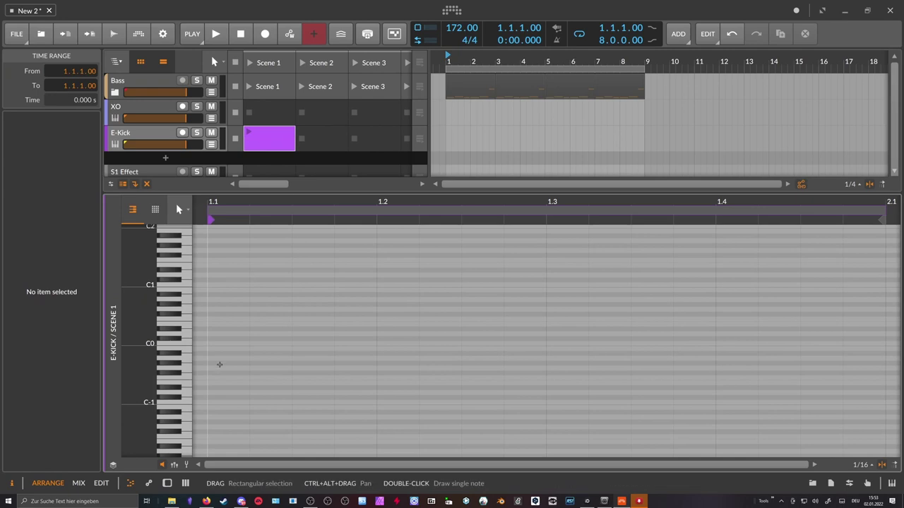
double_click(219, 344)
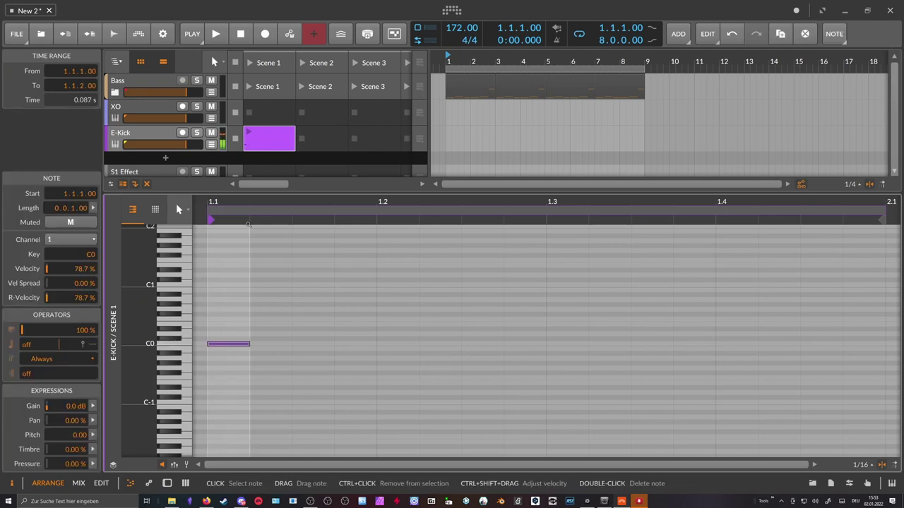
scroll(246, 237, "down", 3)
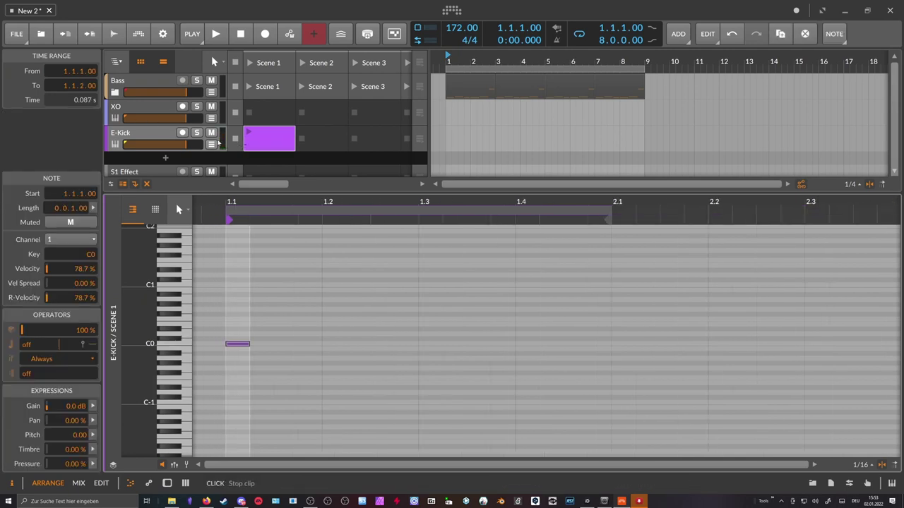
Copy the E-Kick clip to the XO track's Scene 1 slot and transpose its note to C1
left_click(268, 138)
left_click_drag(268, 138, 268, 113)
left_click_drag(225, 383, 225, 456)
key("shift+Up")
key("shift+Up")
key("shift+Down")
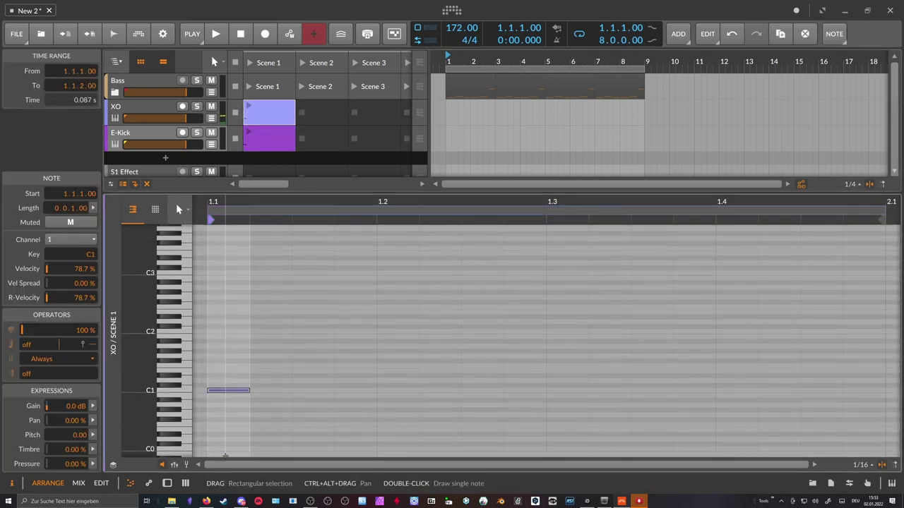
Solo the XO and E-Kick tracks and launch both of their Scene 1 clips
key("space")
left_click(198, 107)
left_click(197, 133)
key("space")
key("space")
key("space")
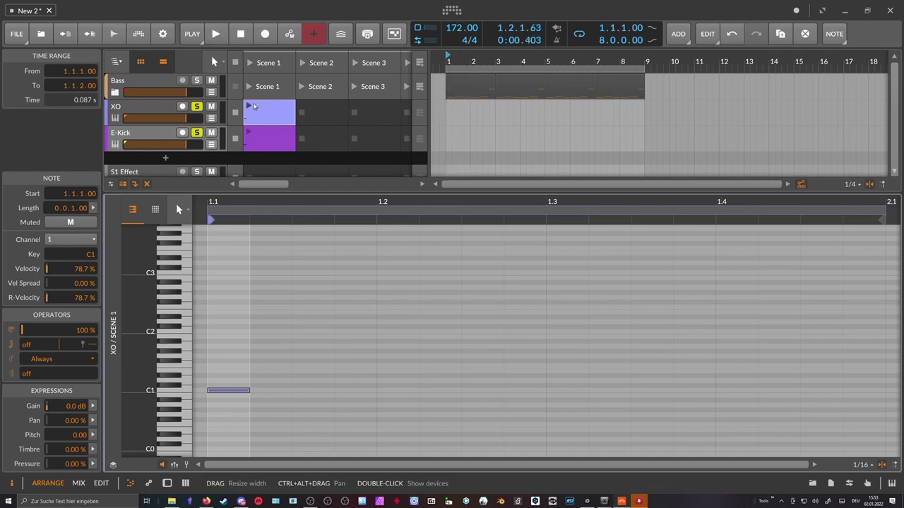
left_click(249, 106)
left_click(249, 132)
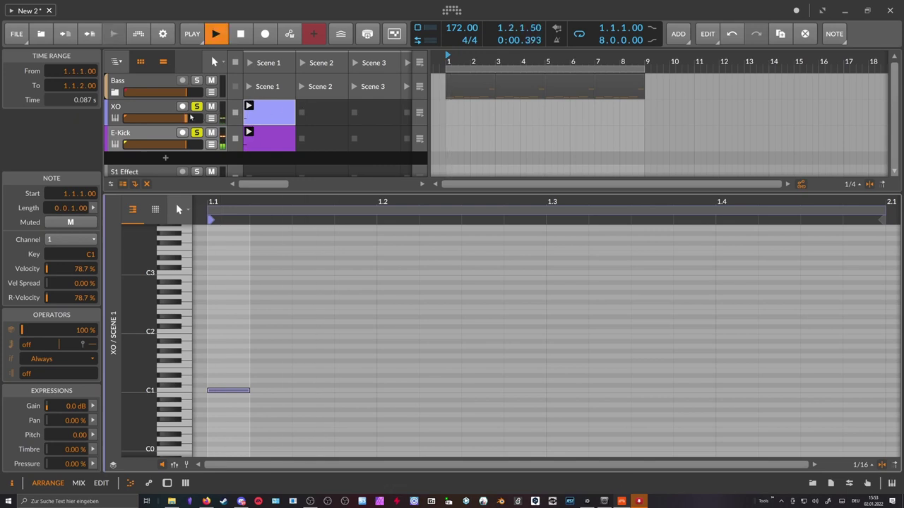
Show the E-Kick device, stop playback and tune its oscillator to E0 (41.2 Hz)
double_click(197, 117)
left_click(149, 139)
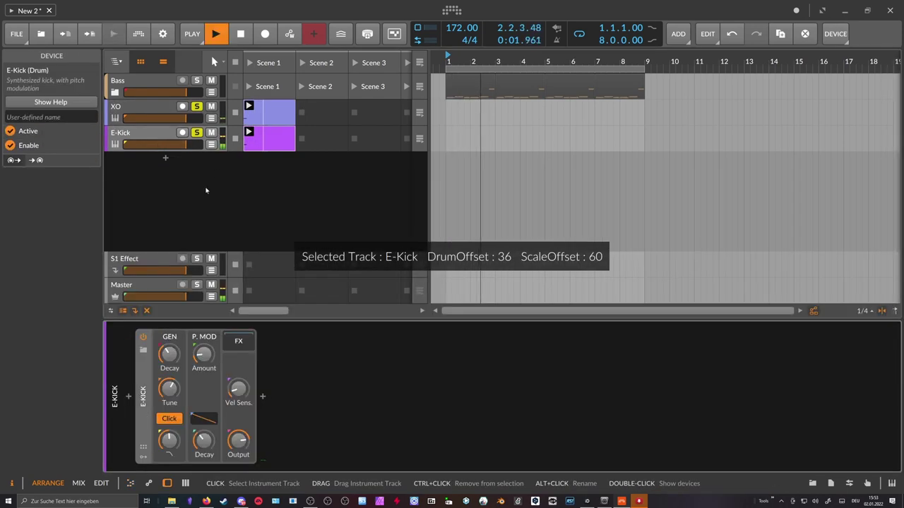
mouse_move(169, 355)
left_mouse_down()
mouse_move(169, 340)
mouse_move(168, 357)
left_mouse_up()
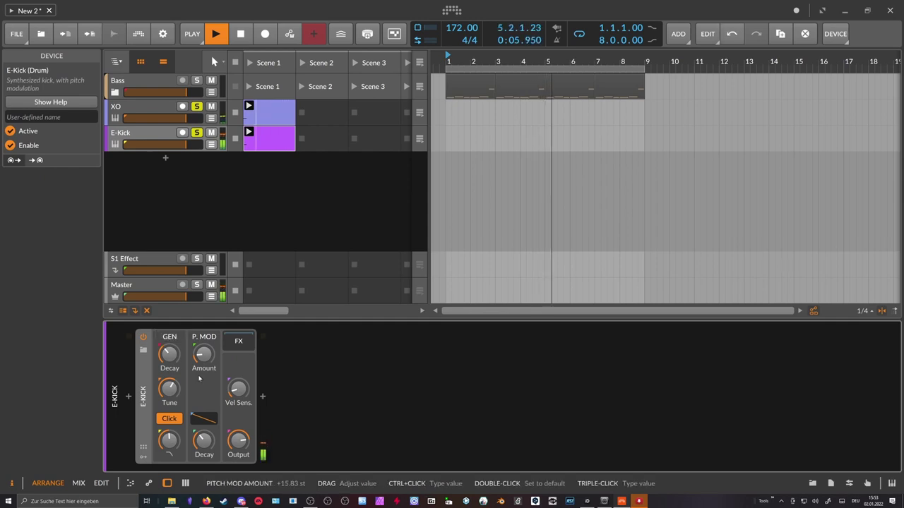
key("space")
left_click(169, 388, "ctrl")
left_click(175, 394)
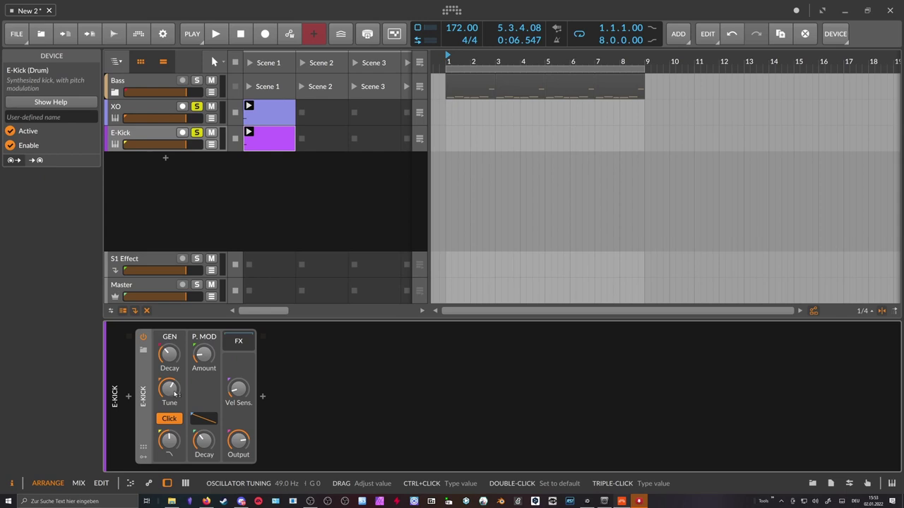
left_click(170, 389, "ctrl")
type("41.2")
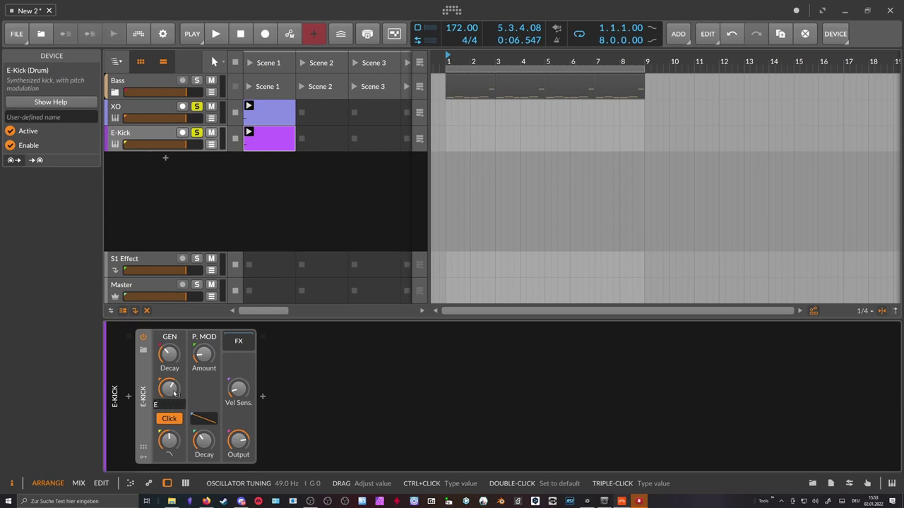
key("Return")
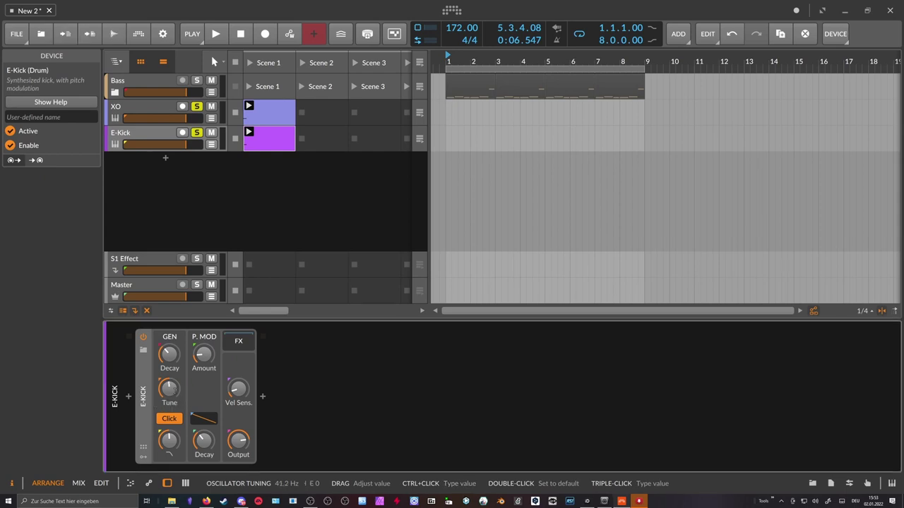
key("Escape")
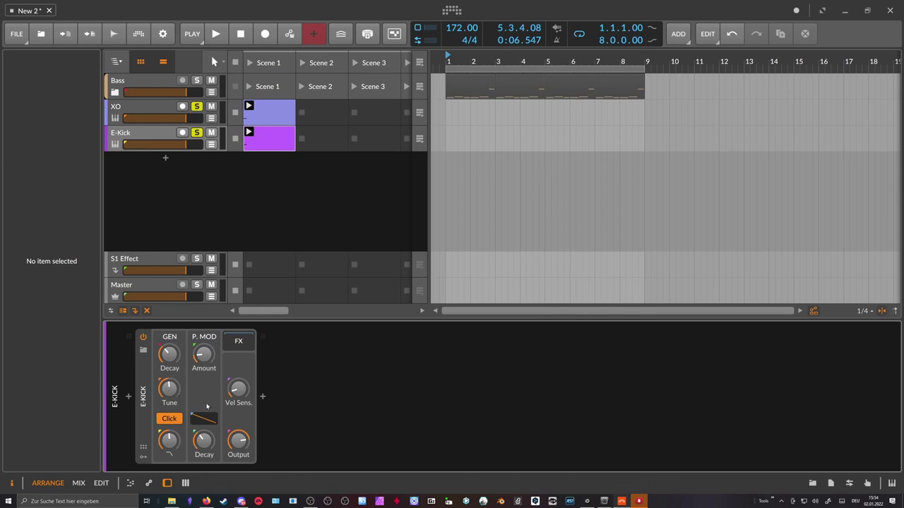
Set the E-Kick pitch modulation amount to 19 st and start playback
triple_click(204, 355)
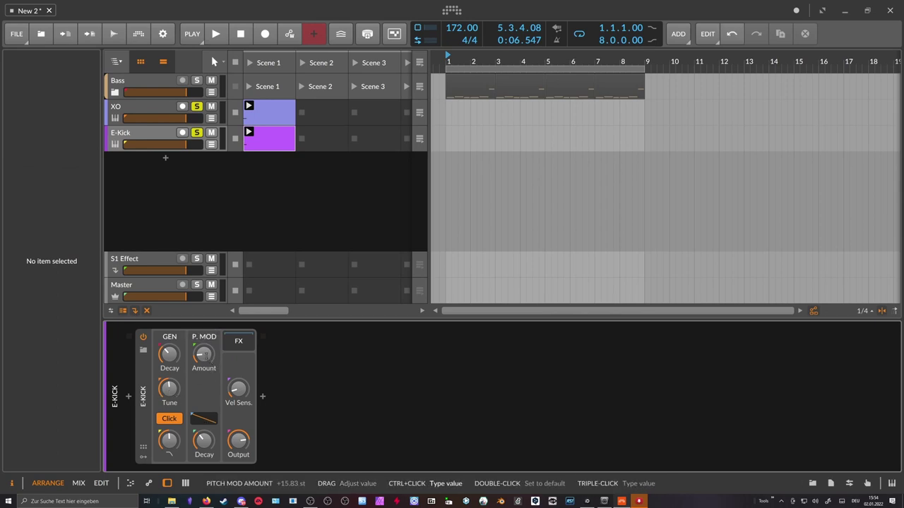
type("7")
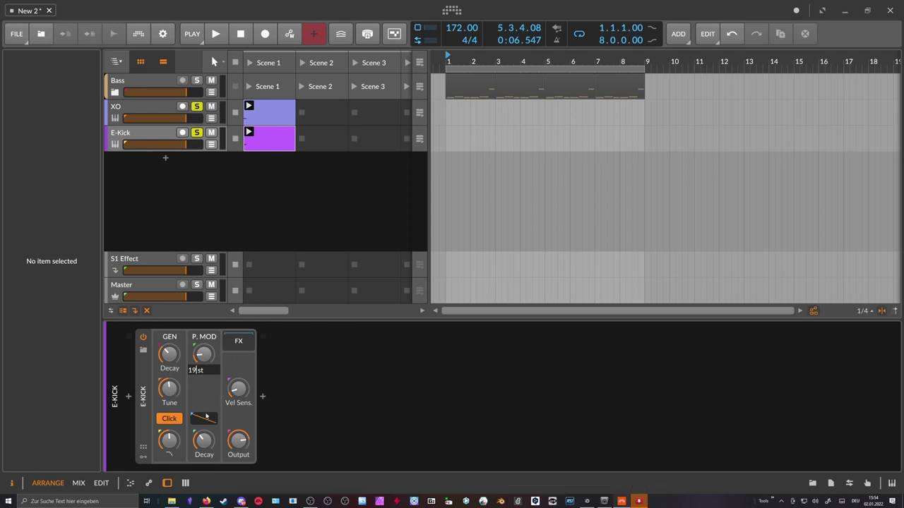
key("Return")
key("space")
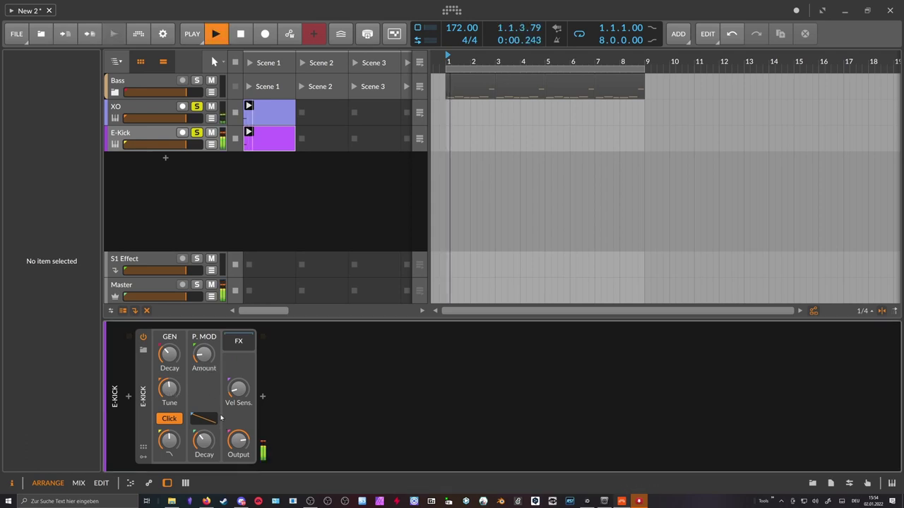
Adjust the E-Kick pitch modulation decay and set the low-pass cutoff to about 1.45 kHz while auditioning the sound
left_click_drag(209, 441, 209, 473)
left_click_drag(177, 442, 177, 466)
key("space")
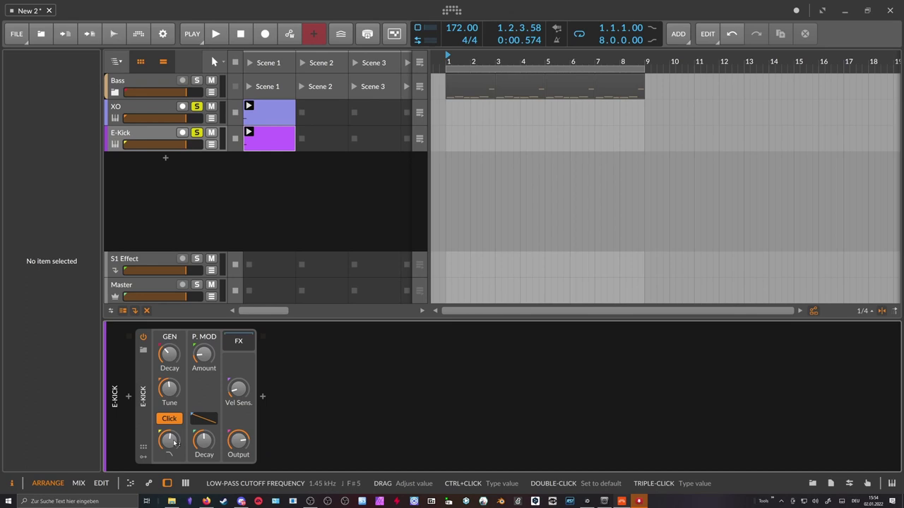
key("space")
key("space")
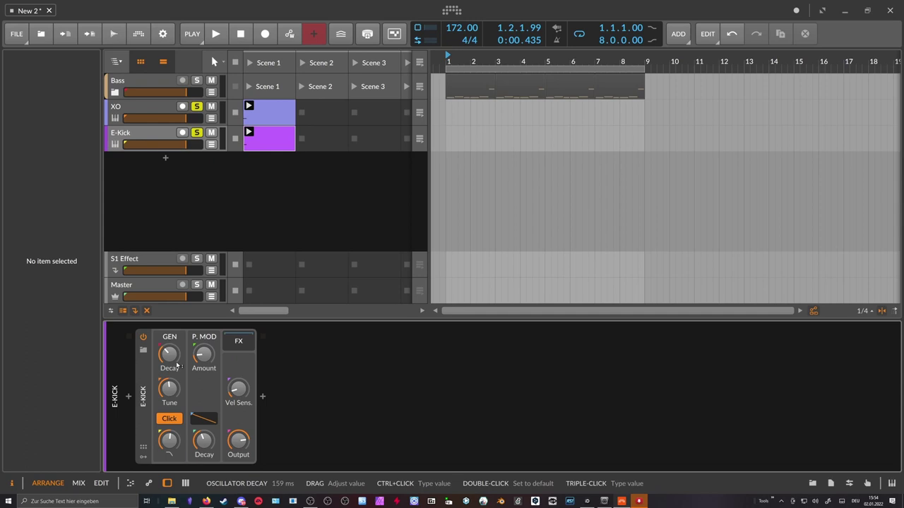
key("ctrl+z")
Play both kick clips and compare the levels of the XO and E-Kick tracks
left_click(179, 115)
key("space")
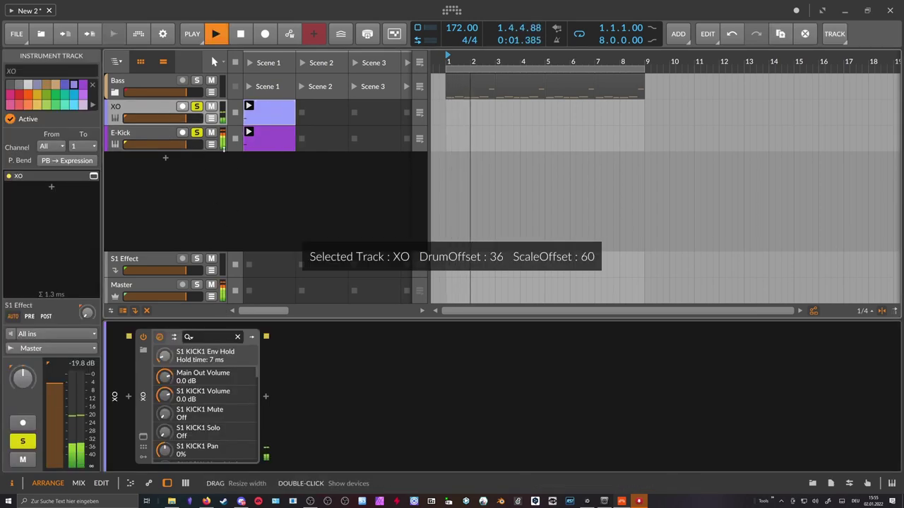
left_click(193, 134)
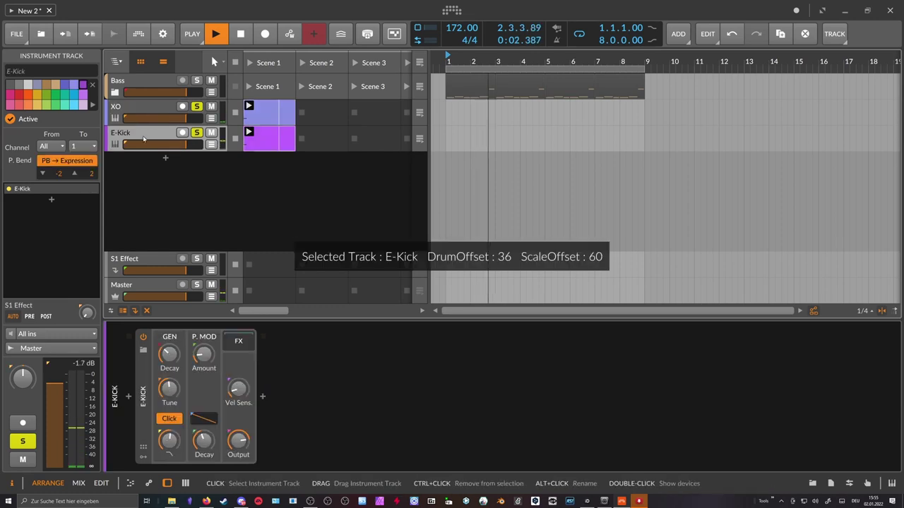
left_click(195, 133)
Reopen the XO plug-in, set the KICK 1 envelope hold time to 0 ms and raise its volume to 4.9 dB
left_click(166, 108)
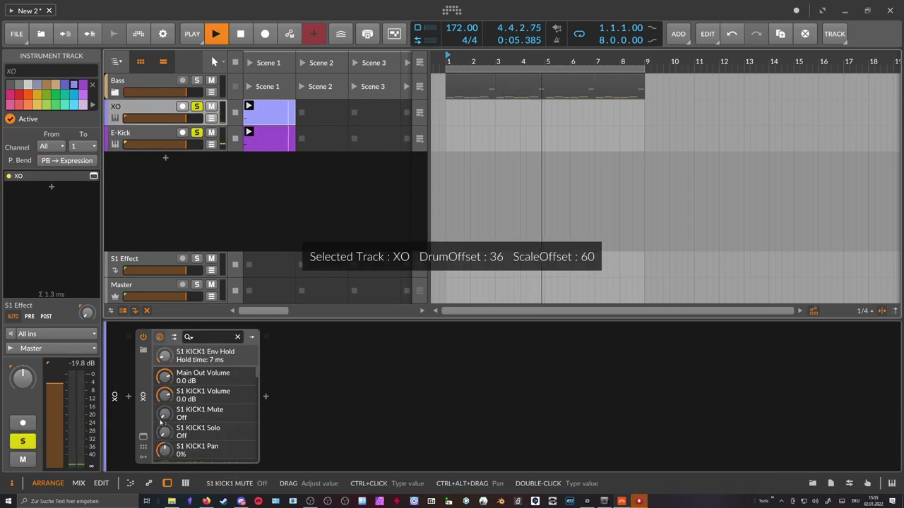
left_click(143, 436)
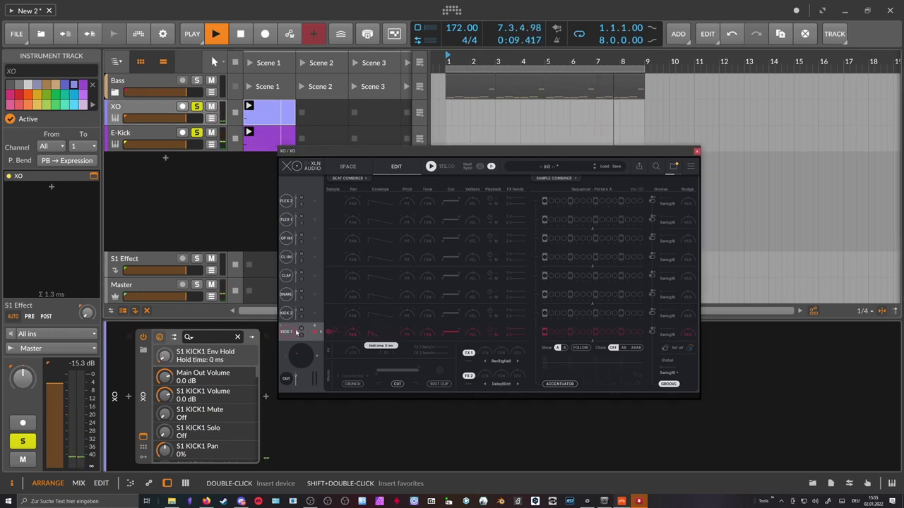
left_click_drag(296, 332, 295, 329)
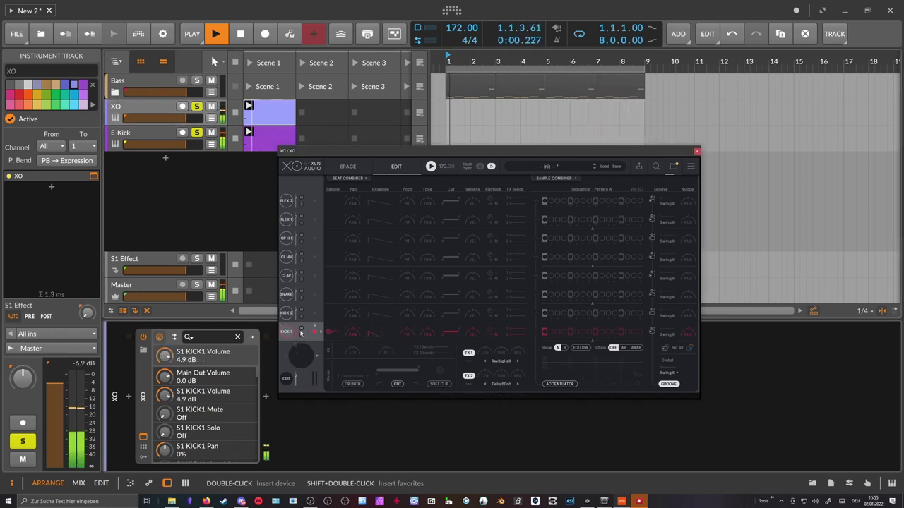
Reset the KICK 1 volume to 0.0 dB and move its sample start forward to the transient in the sample editor
scroll(299, 333, "up", 5)
double_click(297, 329)
left_click(330, 332)
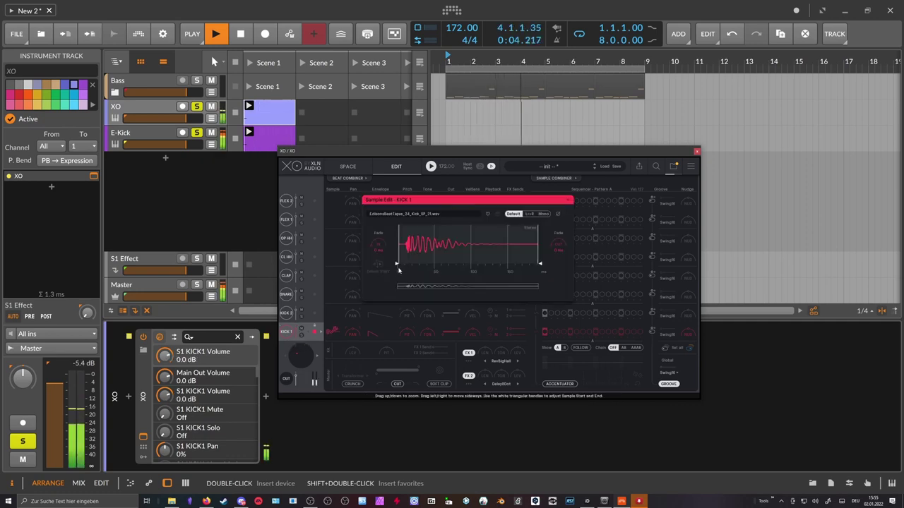
left_click_drag(398, 265, 405, 265)
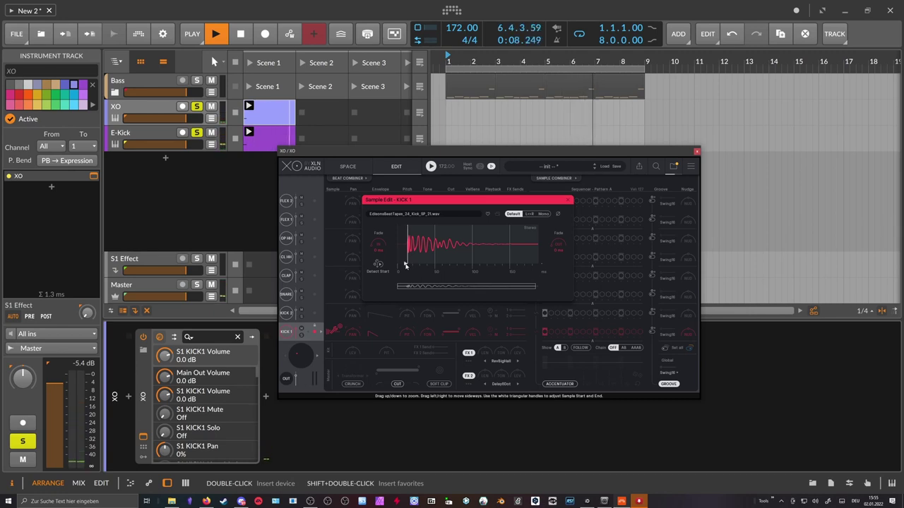
key("space")
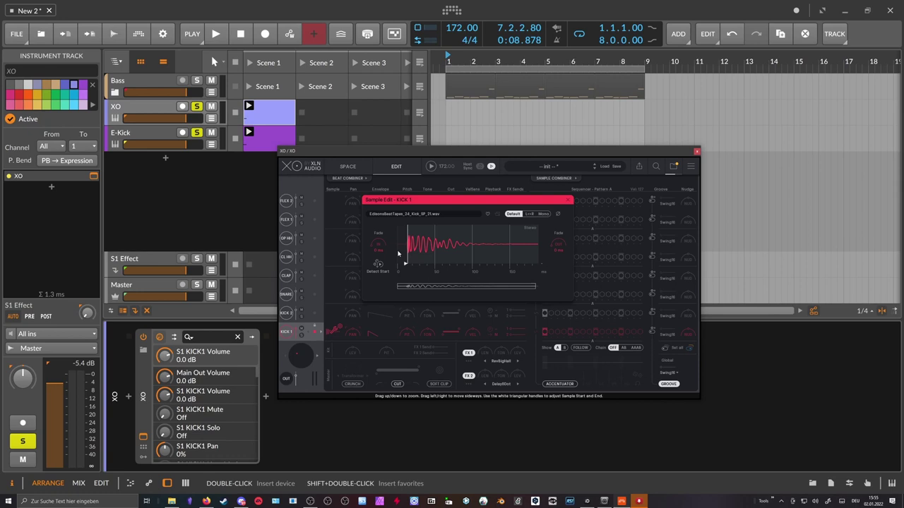
Audition the trimmed KICK 1 sample with the E-Kick and close the sample editor
left_click_drag(389, 154, 434, 148)
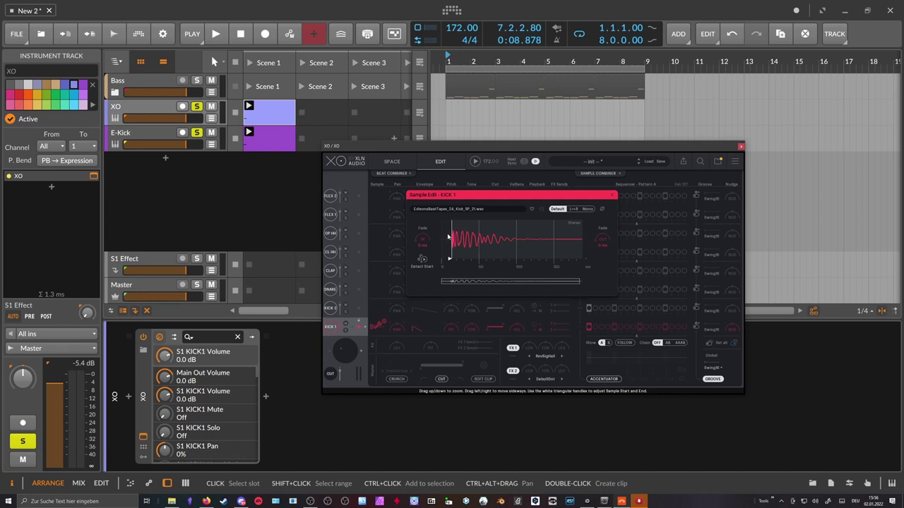
key("space")
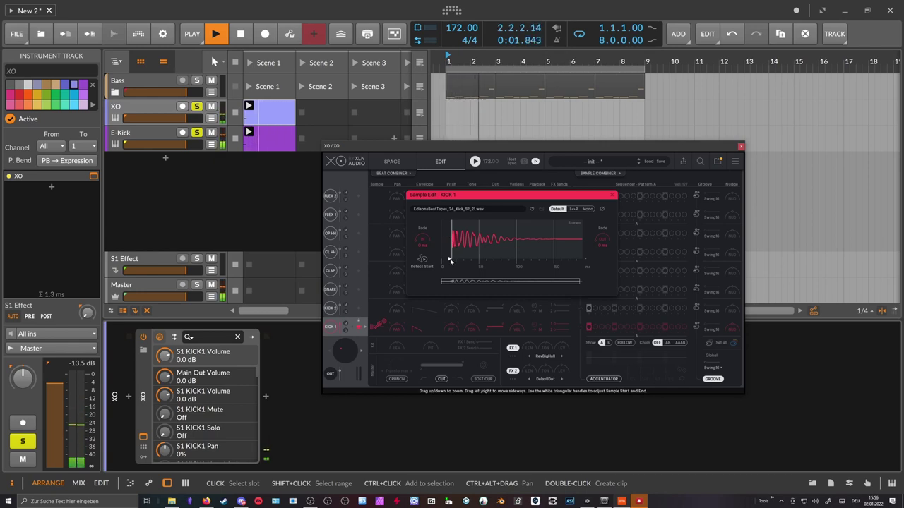
left_click(613, 196)
key("space")
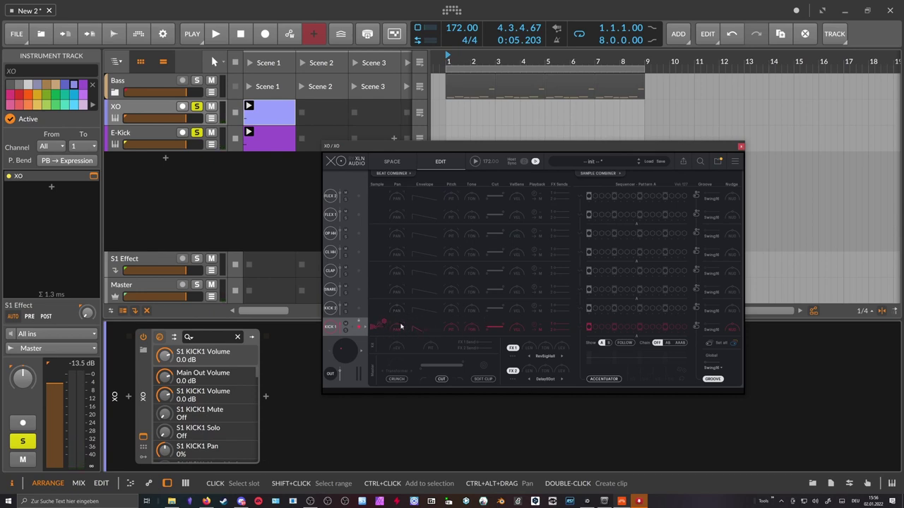
Cut the low frequencies of the KICK 1 sample and set its envelope decay to 57% while listening
left_click_drag(495, 321, 496, 333)
key("space")
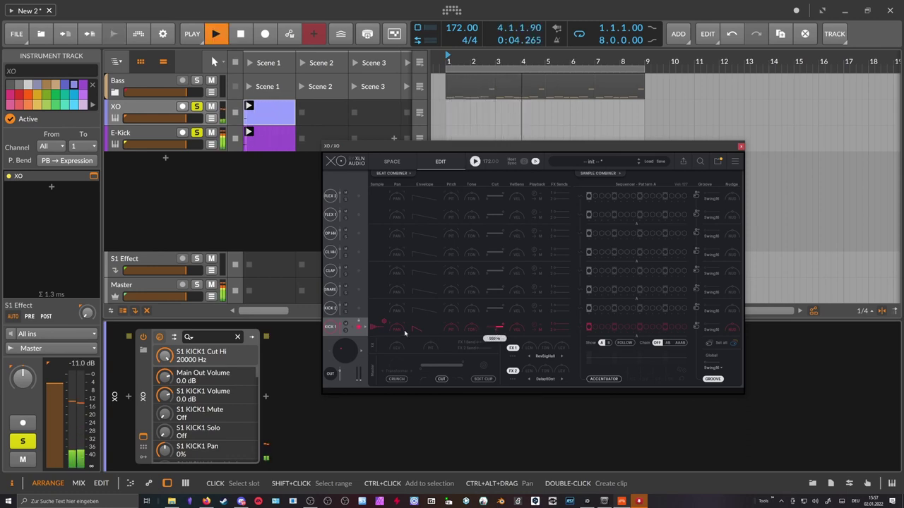
left_click(434, 328)
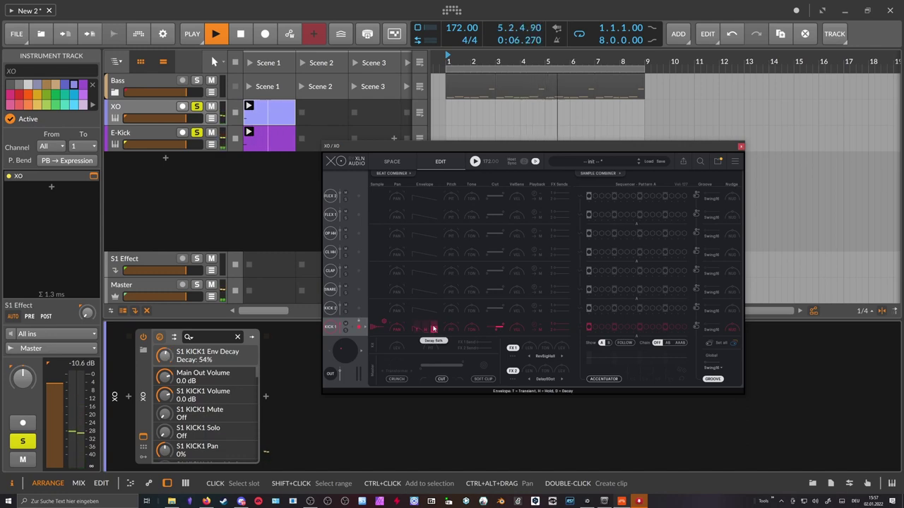
scroll(433, 328, "up", 1)
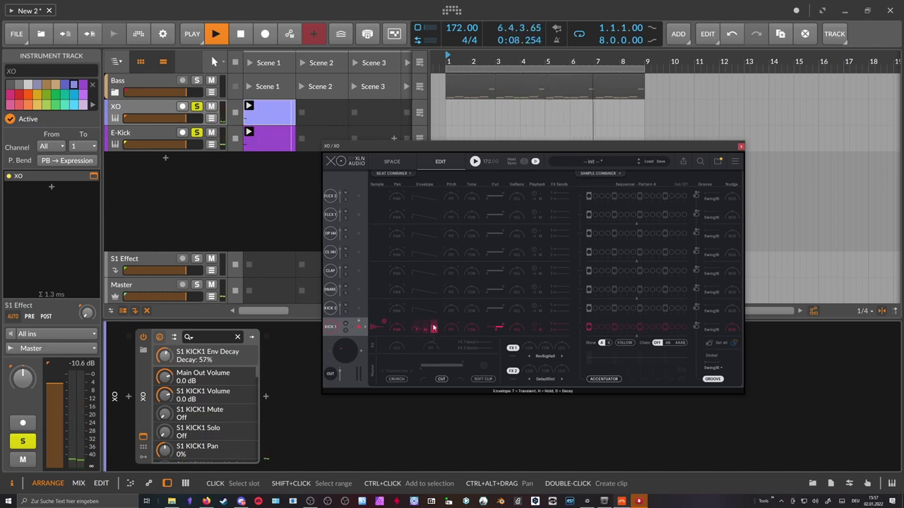
mouse_move(434, 329)
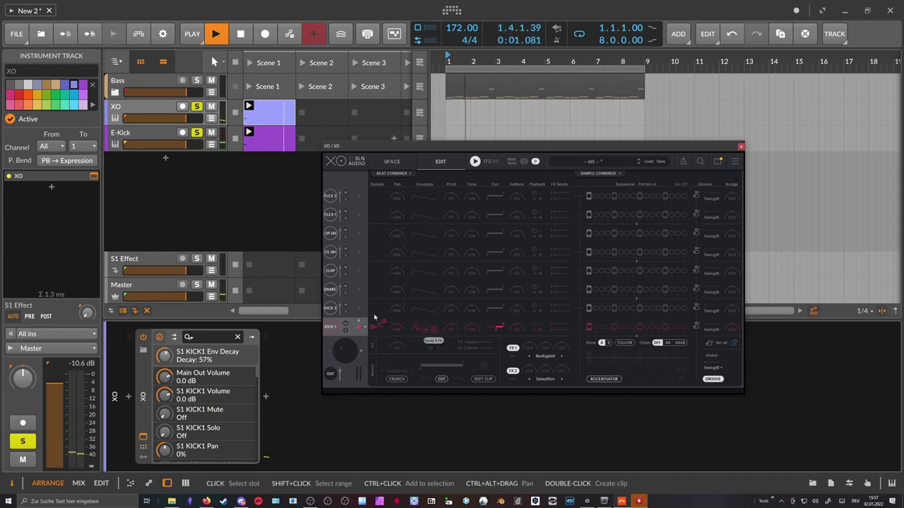
key("space")
Audition snare samples in the XO sample space and assign the chosen one to the SNARE slot
left_click(392, 161)
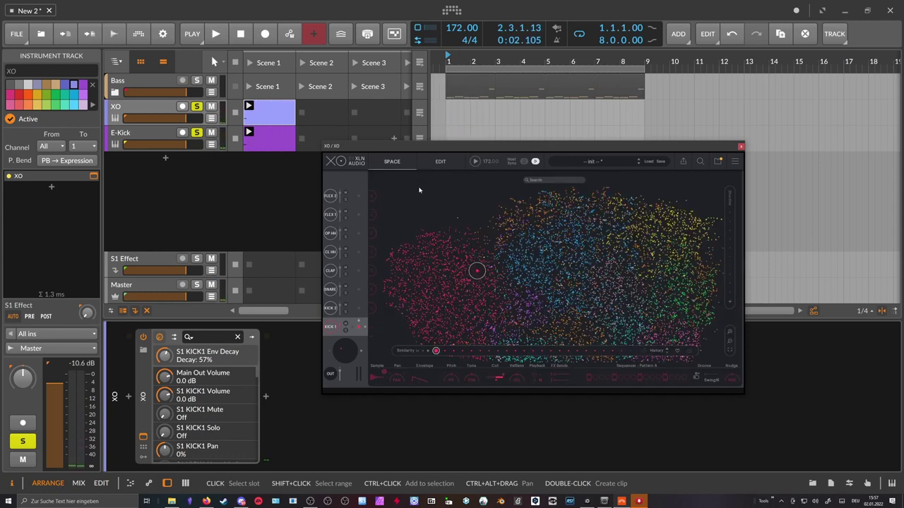
mouse_move(554, 272)
left_mouse_down()
mouse_move(571, 240)
mouse_move(542, 255)
mouse_move(552, 265)
left_mouse_up()
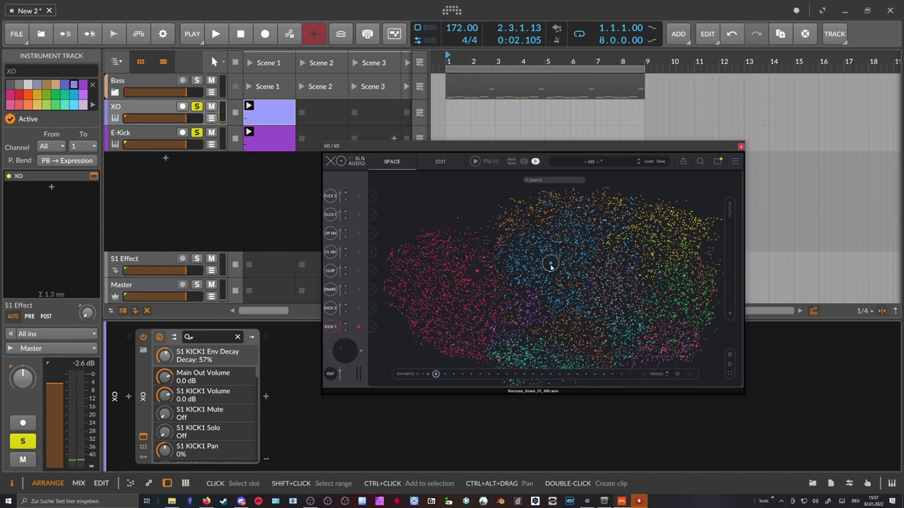
left_click(546, 269)
left_click_drag(546, 270, 568, 242)
left_click(569, 241)
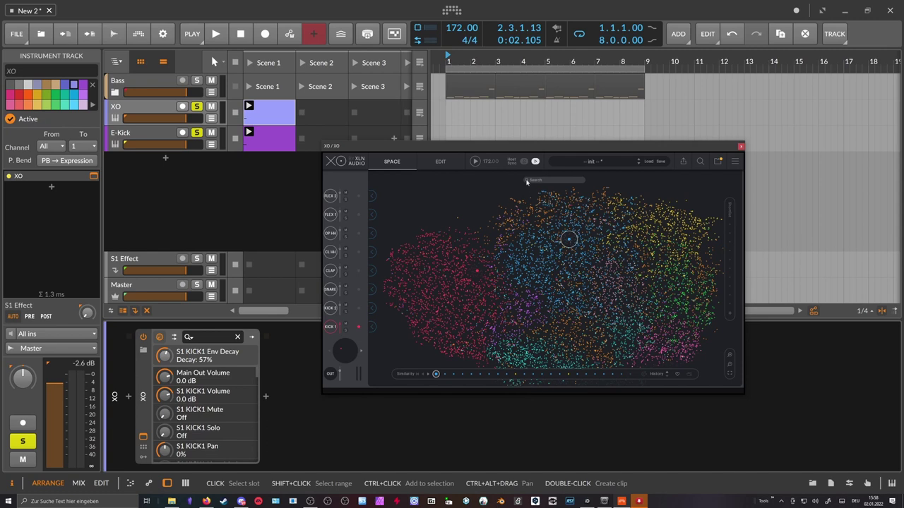
left_click_drag(500, 147, 540, 135)
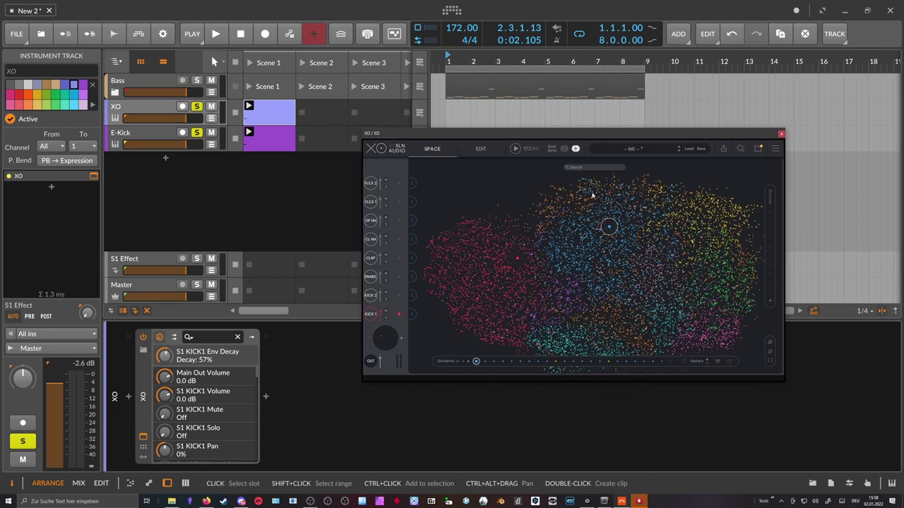
left_click(609, 227)
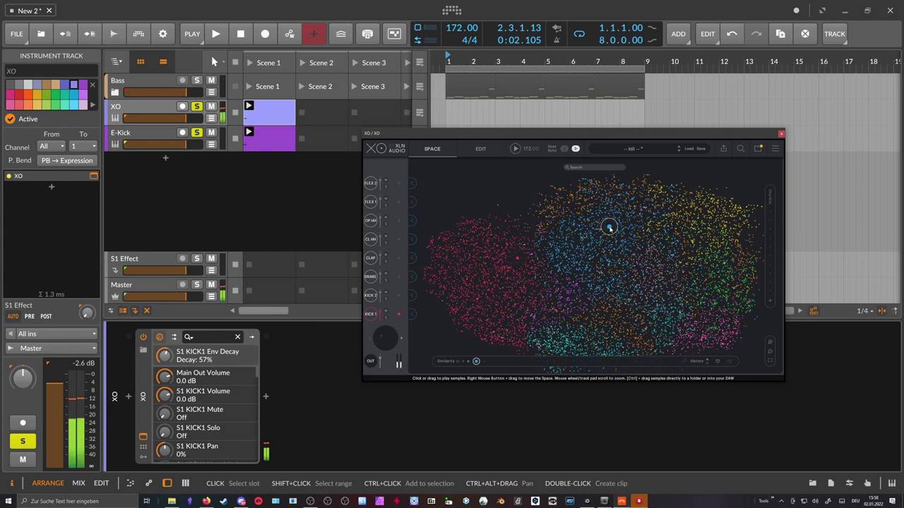
left_click(414, 276)
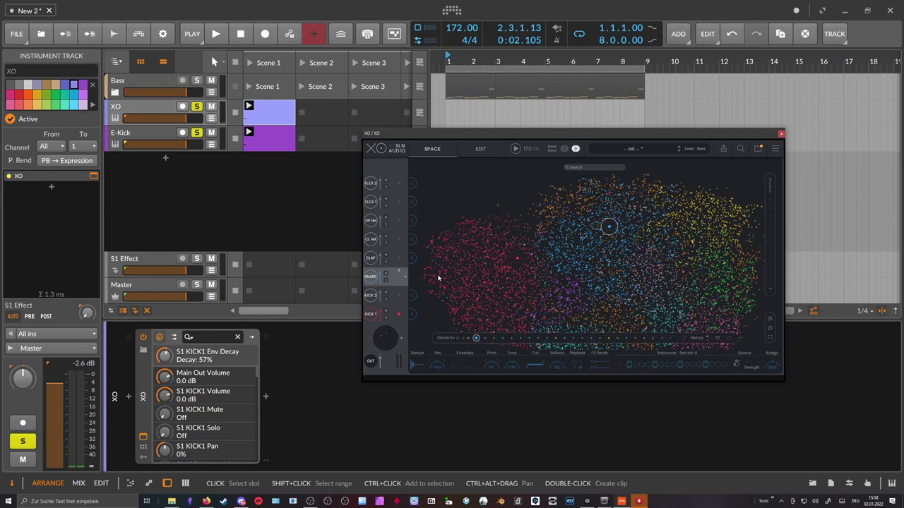
Audition hi-hat samples in the yellow region of the sample space and compare them with the assigned snare
left_click(719, 207)
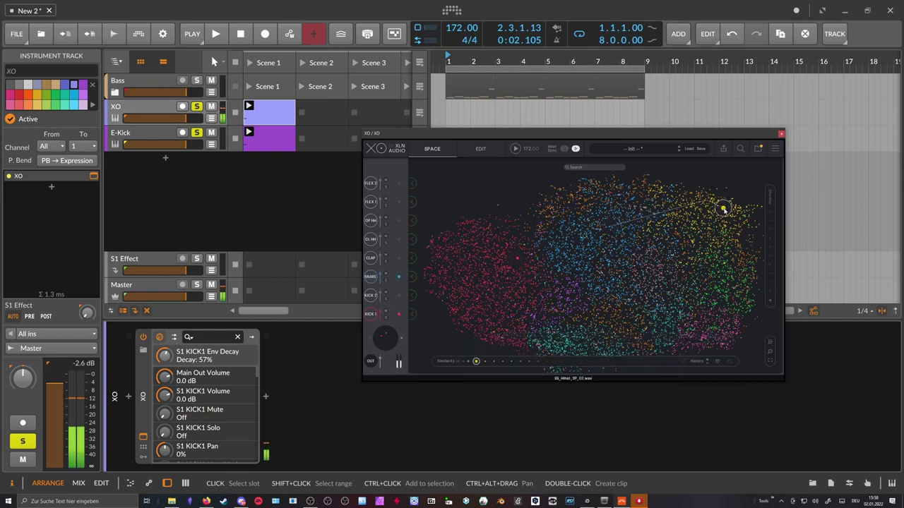
left_click(711, 201)
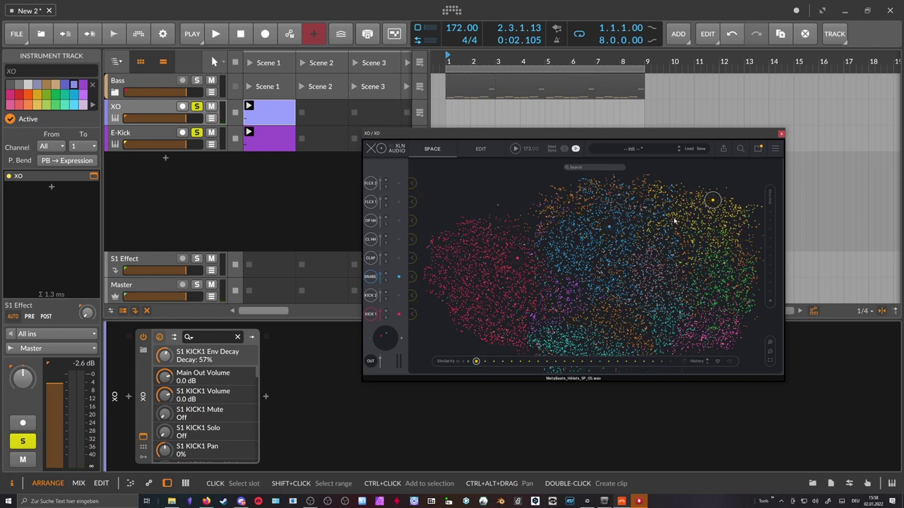
left_click(406, 276)
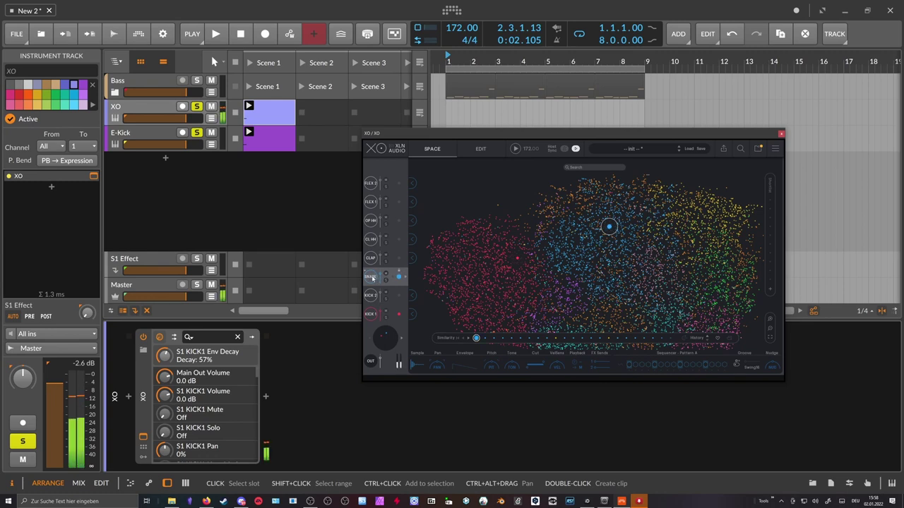
left_click(371, 241)
left_click(374, 277)
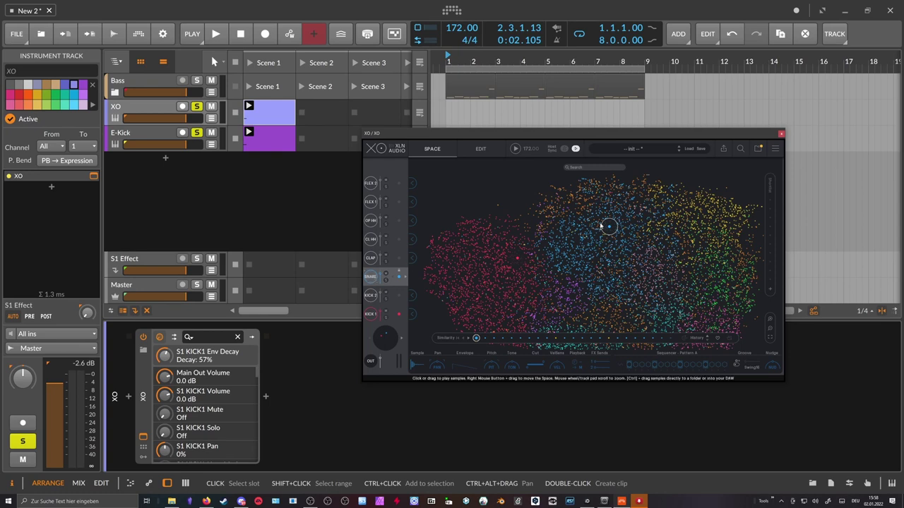
Audition more hi-hat sounds, assign SO_TeriyakiSnare_SP_01.wav to the CL HH slot and close the plug-in window
left_click(710, 209)
left_click_drag(715, 205, 754, 209)
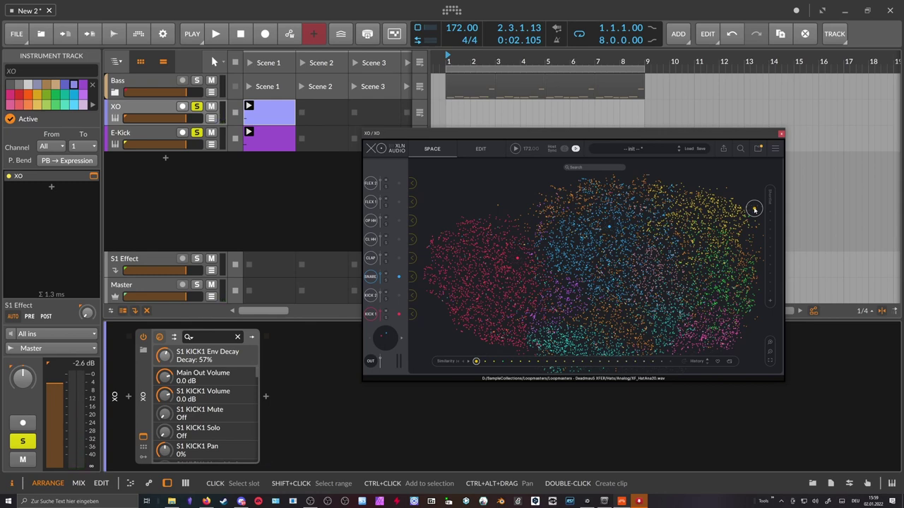
left_click_drag(743, 210, 720, 220)
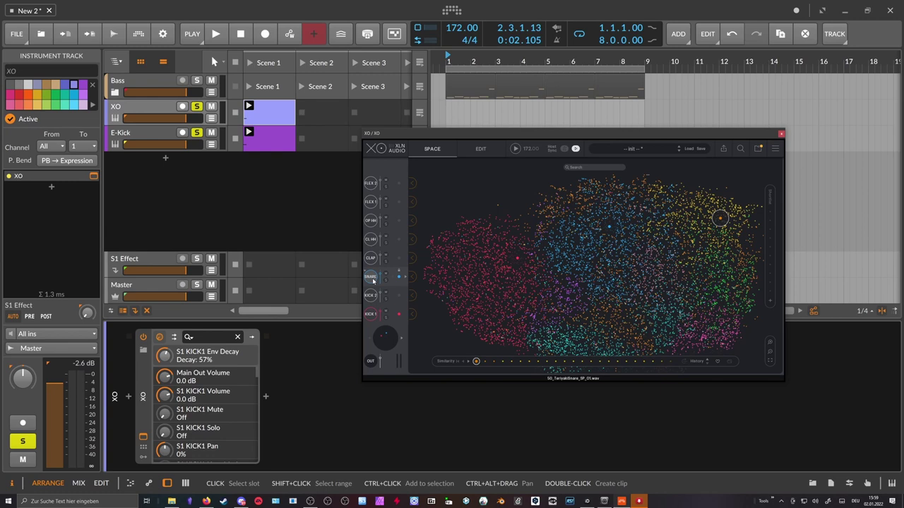
left_click(416, 241)
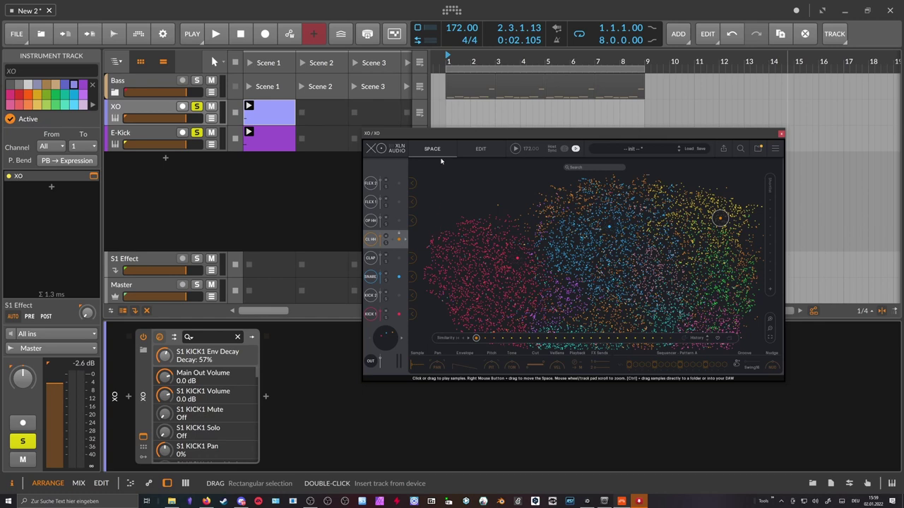
left_click(781, 134)
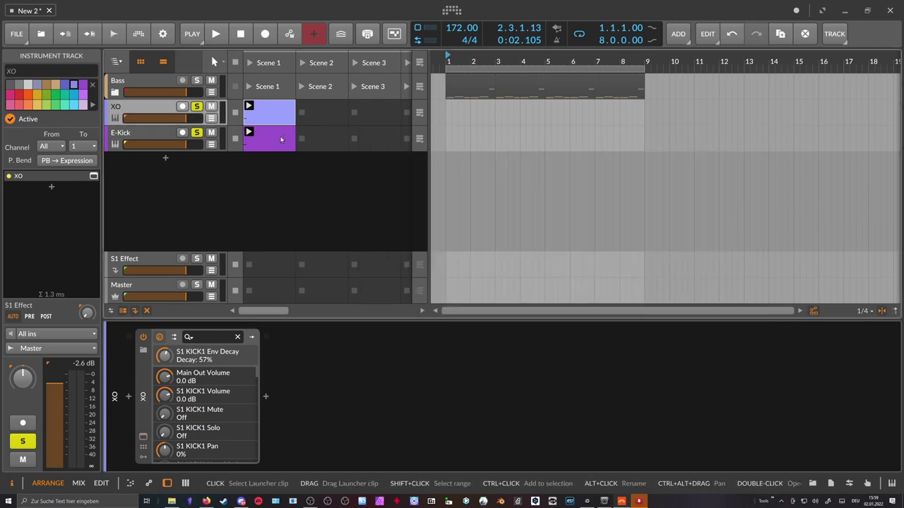
Open the XO clip and add snare notes on D1 at beats 1.2 and 1.4
double_click(267, 119)
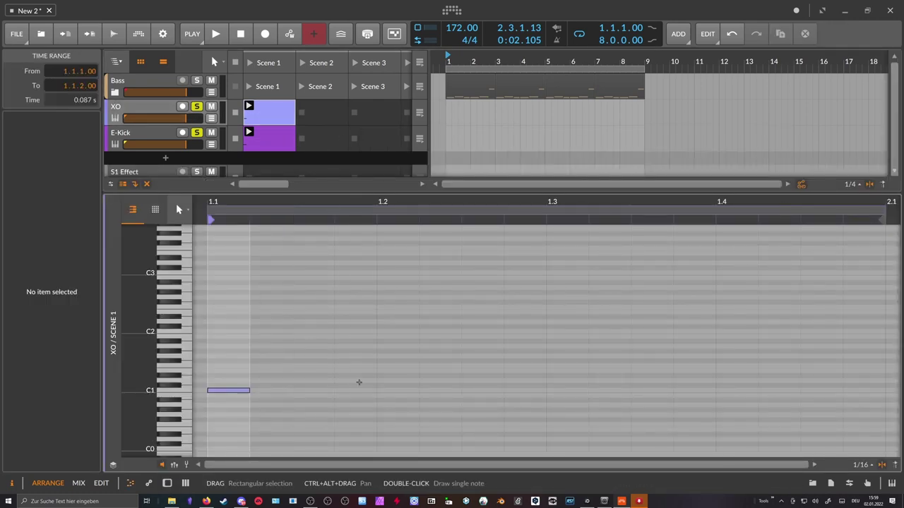
double_click(379, 381)
scroll(446, 375, "down", 5)
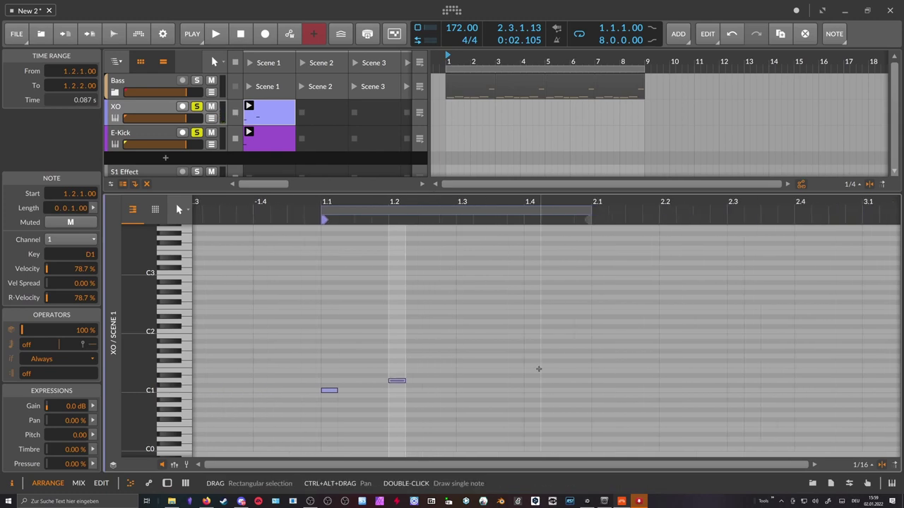
double_click(533, 380)
Add a hi-hat note, raise it to E1 and shift it earlier toward the start of the XO clip
double_click(499, 376)
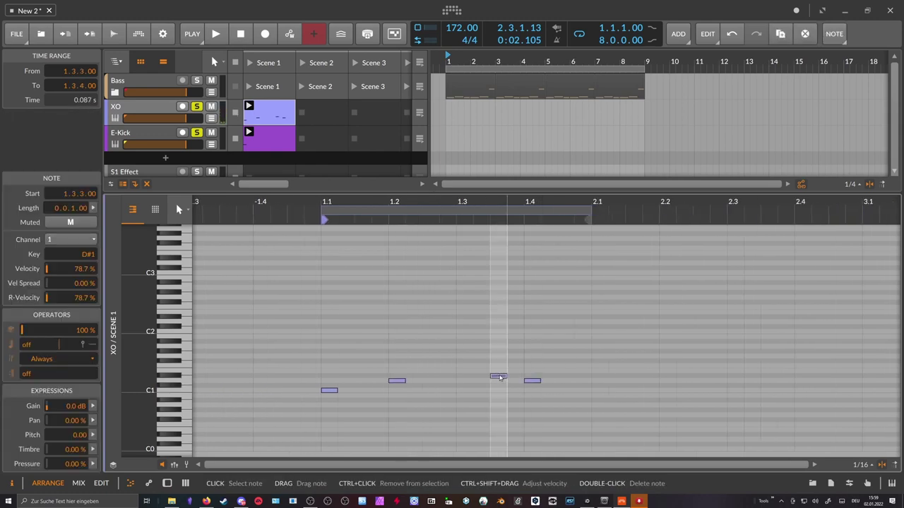
key("Up")
key("Up")
left_click(500, 376)
left_click(499, 372)
key("Left")
key("Left")
key("Left")
key("Left")
key("Left")
key("Left")
key("Left")
key("Left")
key("Left")
key("Left")
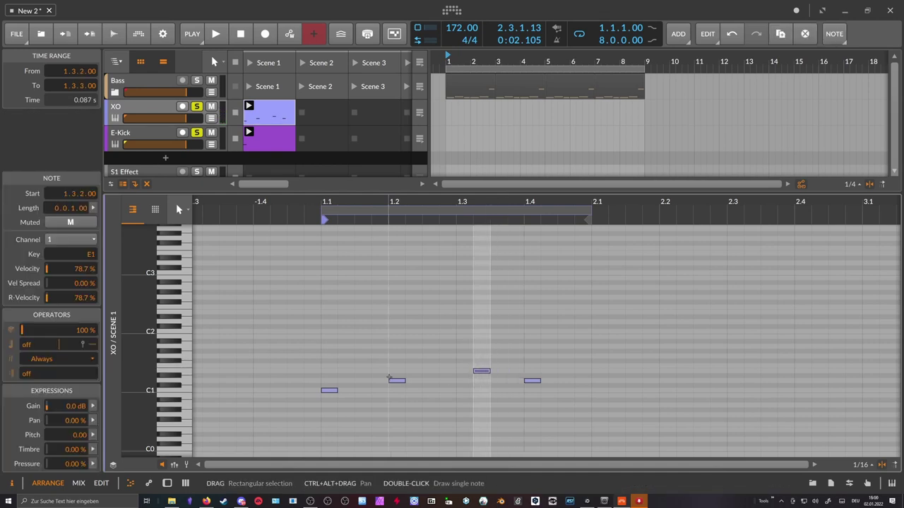
Duplicate the E1 hi-hat note to cover 1.1.3, 1.2.3, 1.3.3 and 1.4.3, and start playback
key("Right")
key("Right")
key("ctrl+d")
key("ctrl+d")
key("ctrl+d")
key("space")
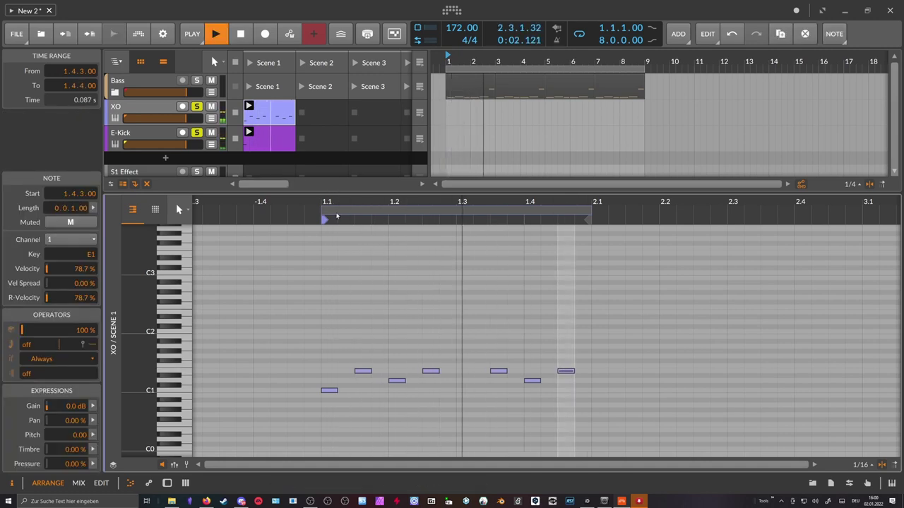
Open the E-Kick clip and add a second C0 kick note at 1.3.3
left_click(266, 144)
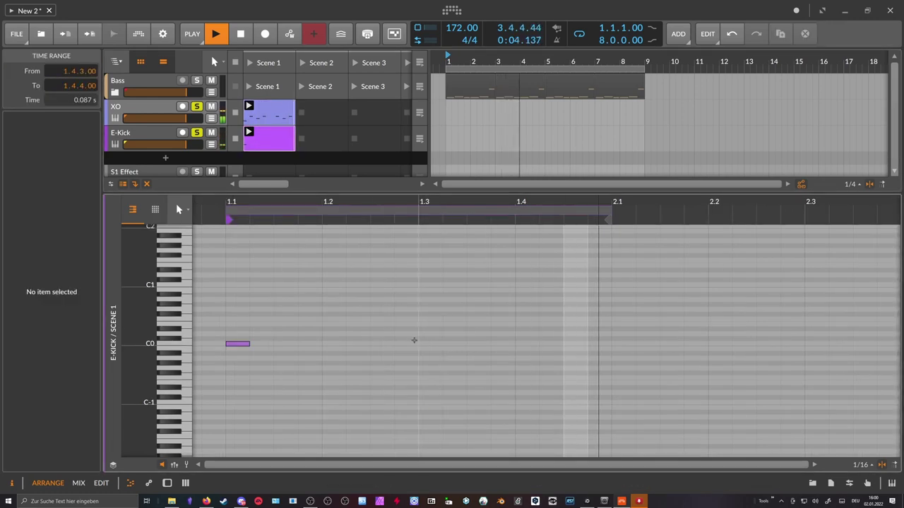
double_click(454, 344)
left_click_drag(454, 344, 478, 345)
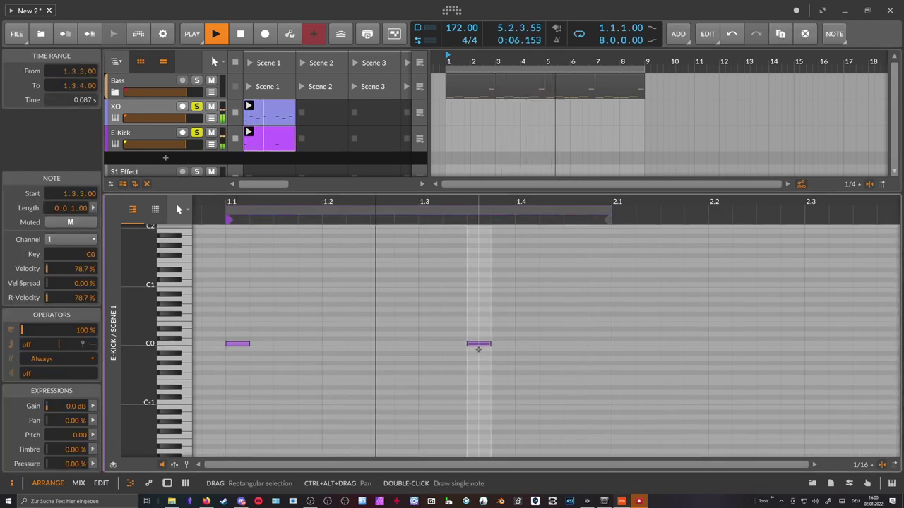
Try the second E-Kick note at 1.2.4 during playback and move it back to 1.3.3
key("Left")
key("Left")
key("Left")
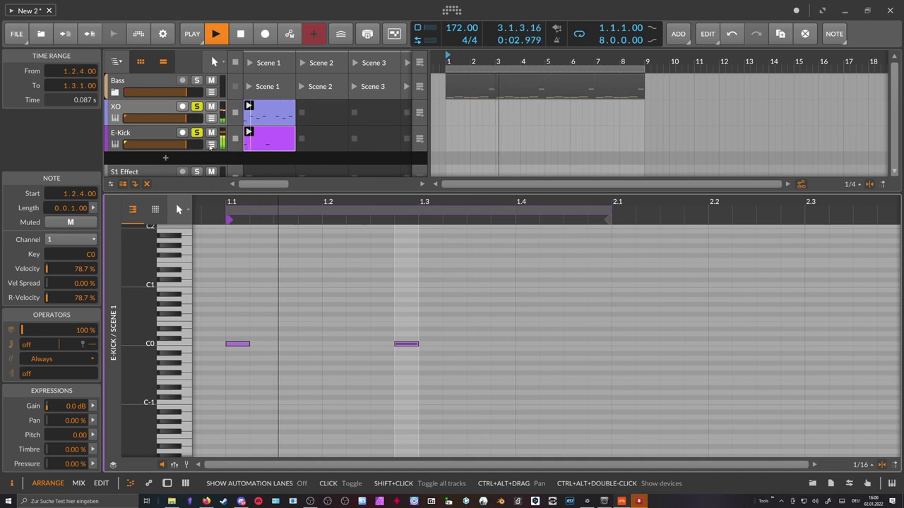
key("Right")
key("Right")
key("Right")
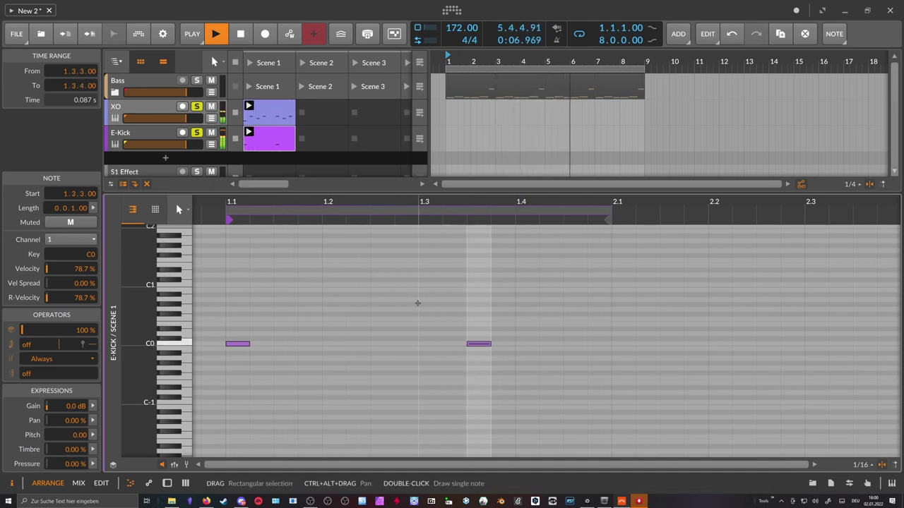
Shorten the closed hi-hat's envelope decay to 28% in the XO plug-in's edit view and close its window
left_click(165, 109)
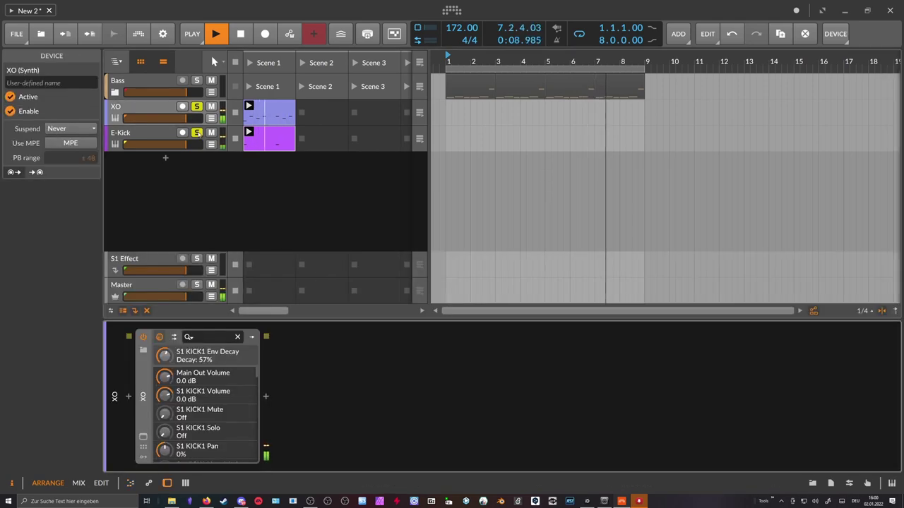
left_click(143, 437)
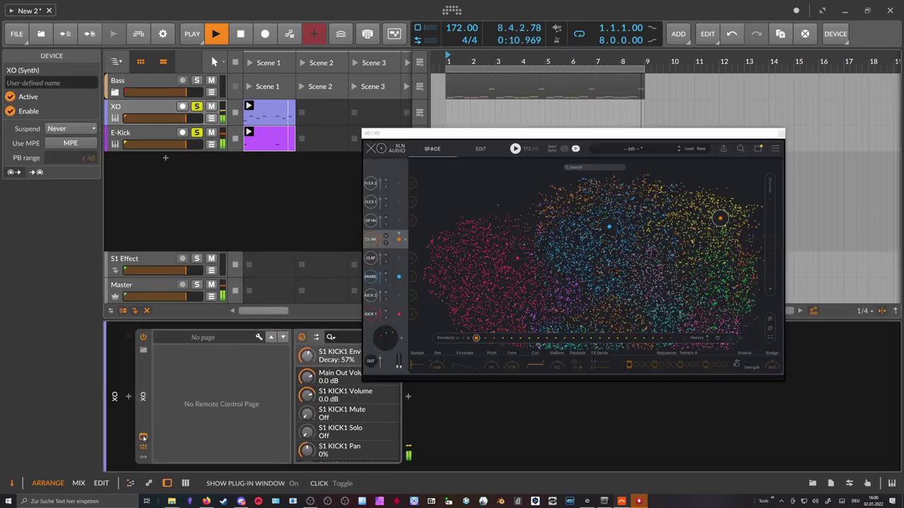
left_click(143, 447)
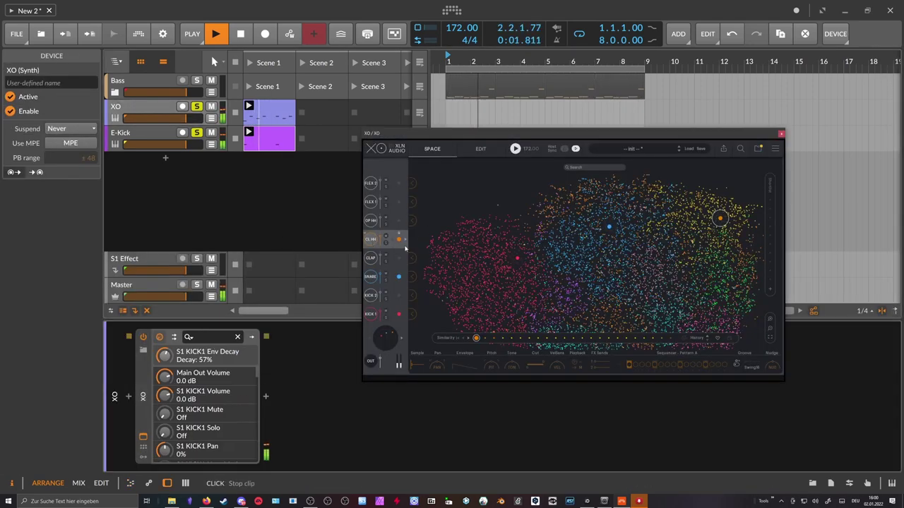
left_click(480, 148)
left_click_drag(467, 242, 474, 260)
left_click(781, 134)
Stop playback, add an E1 hi-hat note at 1.1.1 in the XO clip and lower its velocity to about 54%
double_click(279, 115)
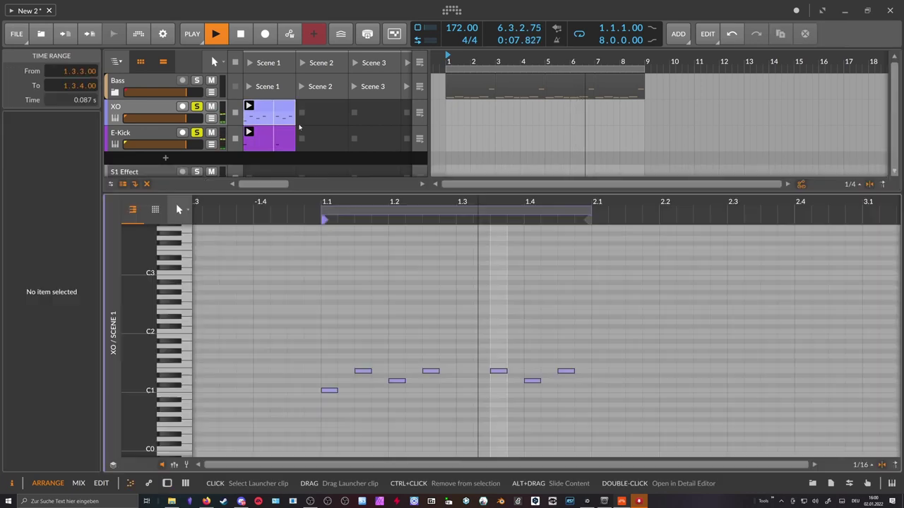
key("space")
double_click(334, 372)
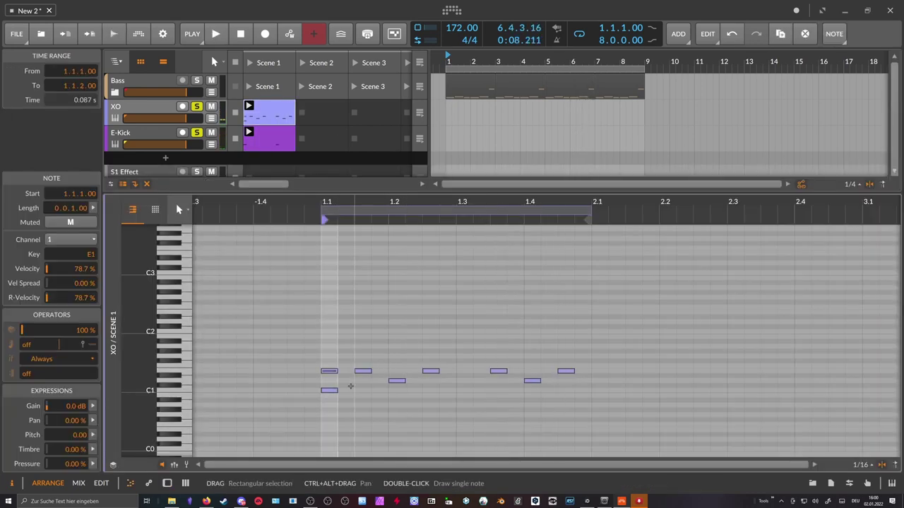
left_click(174, 465)
left_click_drag(321, 412, 321, 428)
scroll(348, 315, "down", 3)
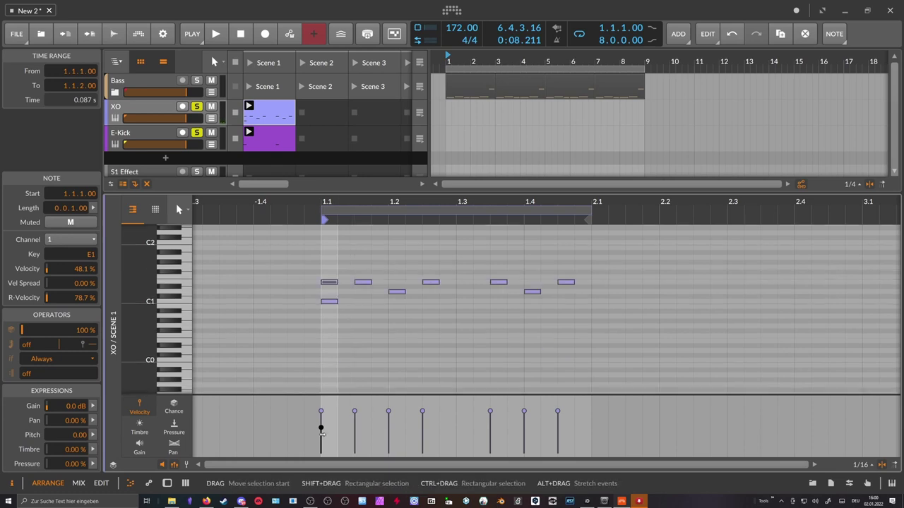
Copy the quieter E1 hi-hat note to 1.3.1 and 1.4.1 and play the beat
left_click(341, 268)
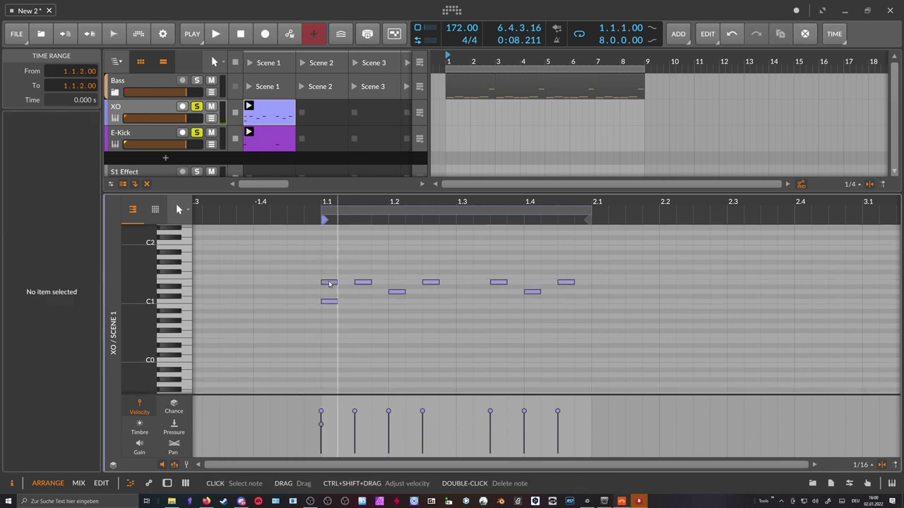
left_click(330, 283)
left_click_drag(330, 282, 543, 283)
key("space")
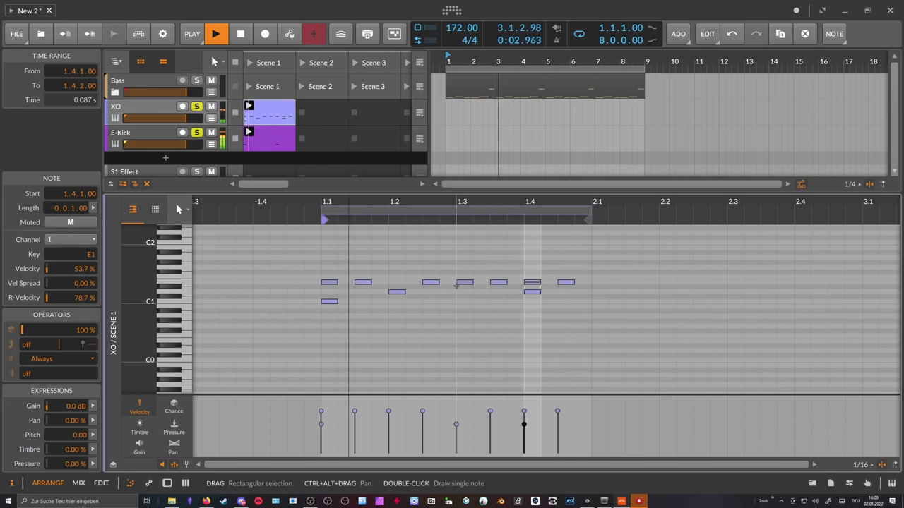
Stop playback and set the closed hi-hat slot's volume to -4.4 dB in XO
key("space")
key("d")
left_click(143, 435)
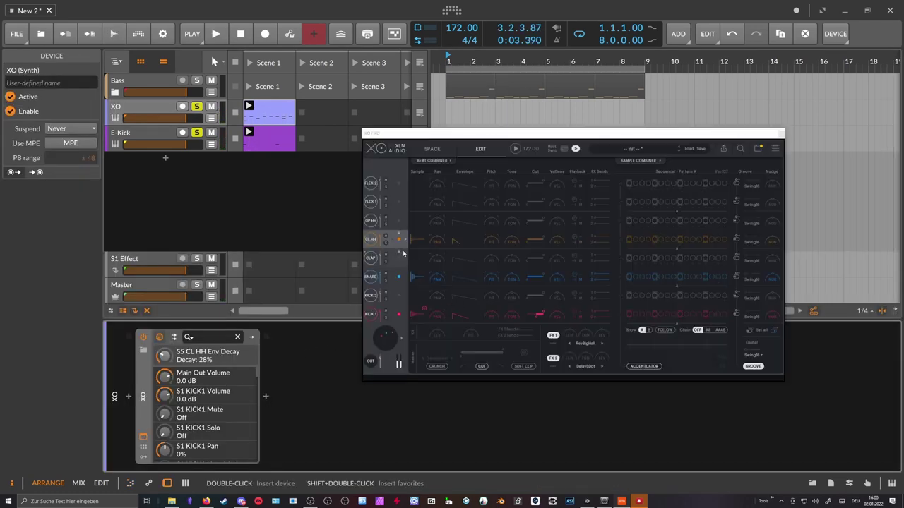
left_click_drag(381, 240, 382, 242)
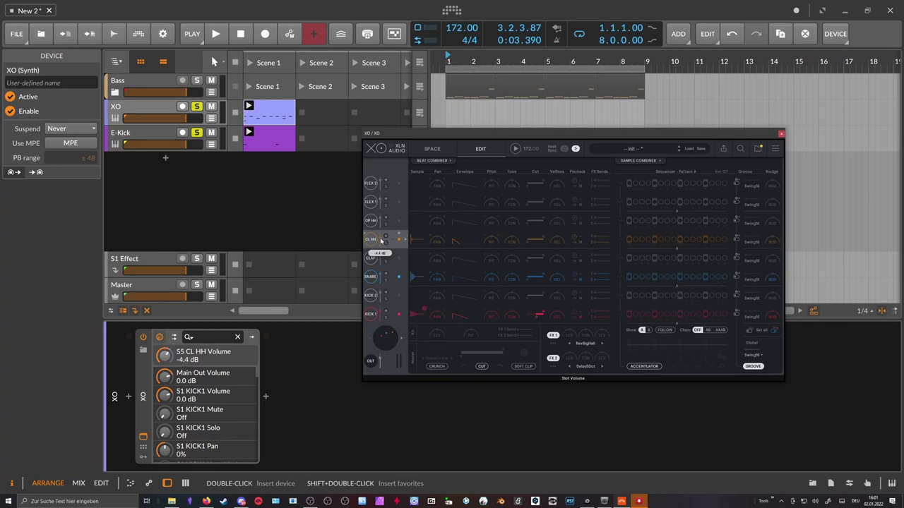
left_click(780, 134)
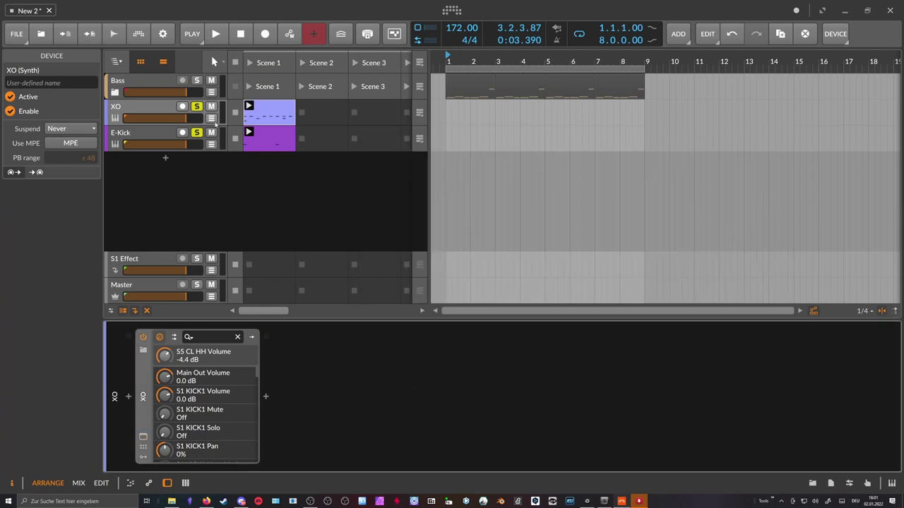
Group the XO and E-Kick tracks together
left_click(159, 118)
left_click(148, 135, "shift")
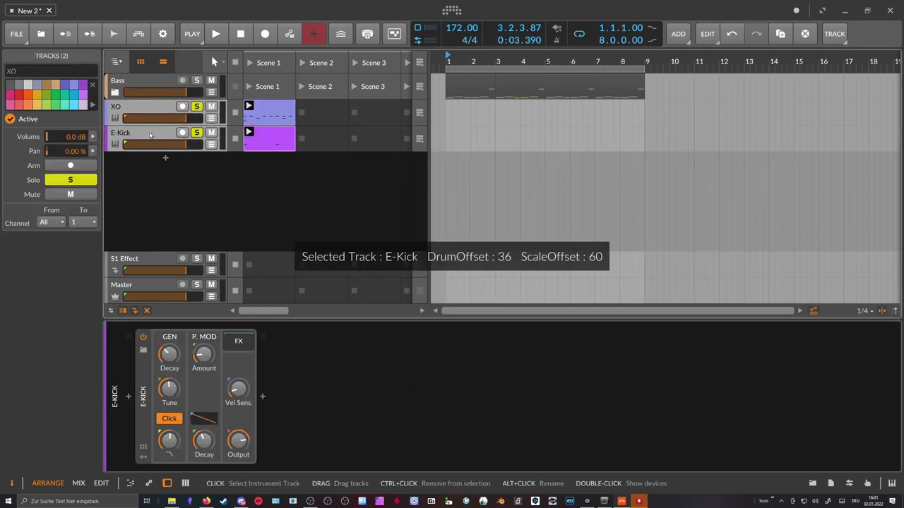
key("ctrl+g")
Add a Transient Control device to the drum group and shorten its attack time
left_click(139, 107)
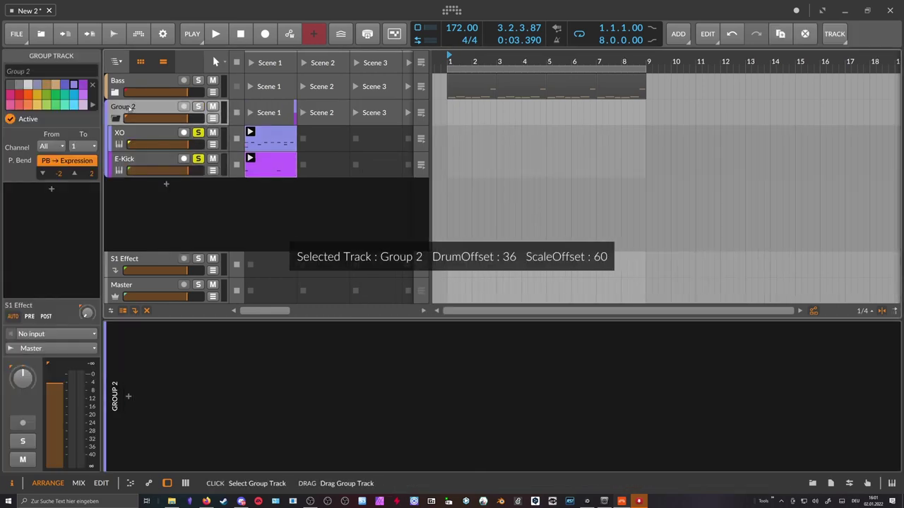
left_click(130, 396)
type("tran")
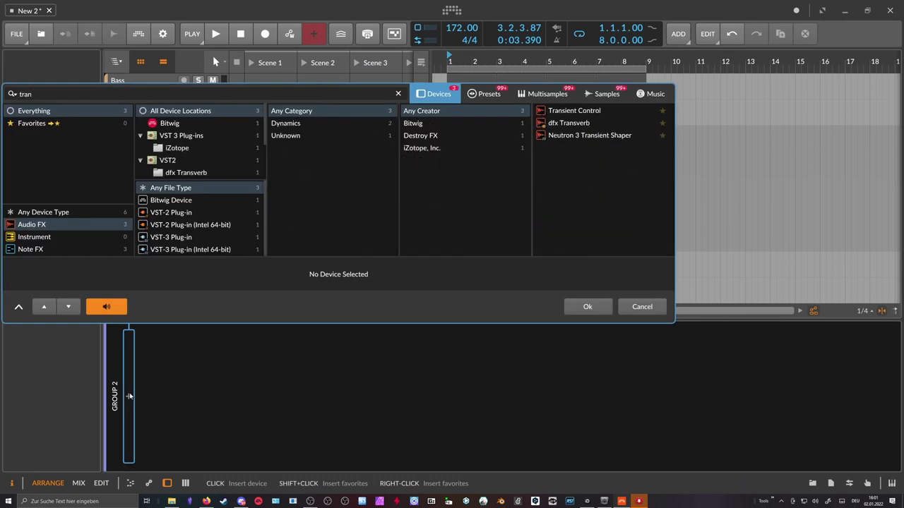
key("Down")
key("Return")
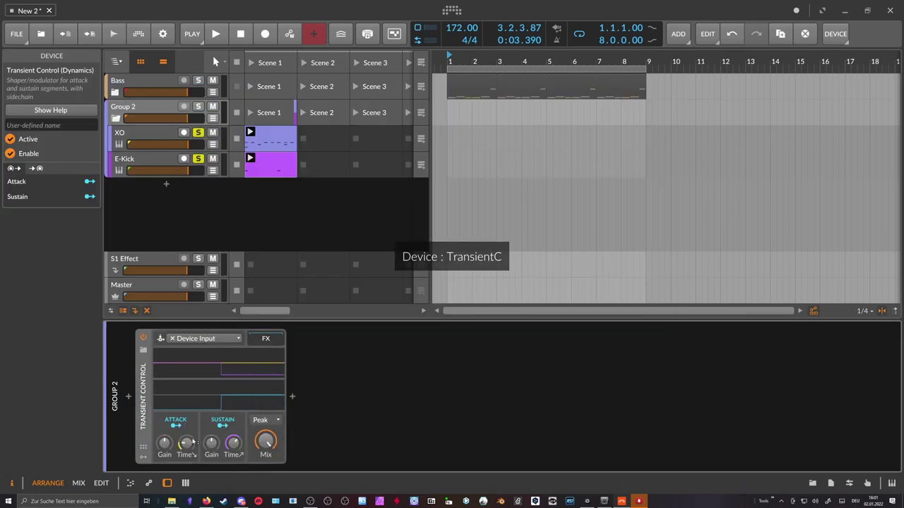
left_click_drag(186, 443, 186, 464)
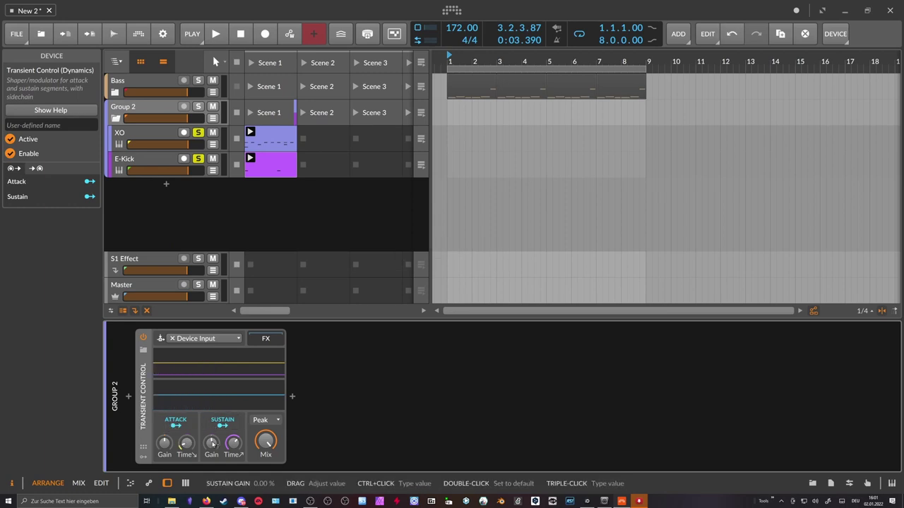
Lower the closed hi-hat slot's volume to -14.7 dB in XO and start playback
left_click(145, 136)
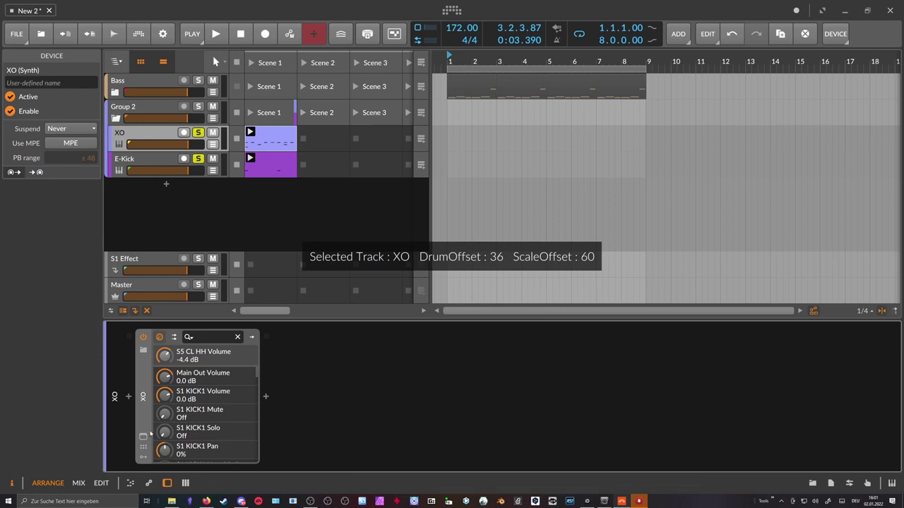
left_click(143, 435)
left_click_drag(385, 242, 380, 256)
key("space")
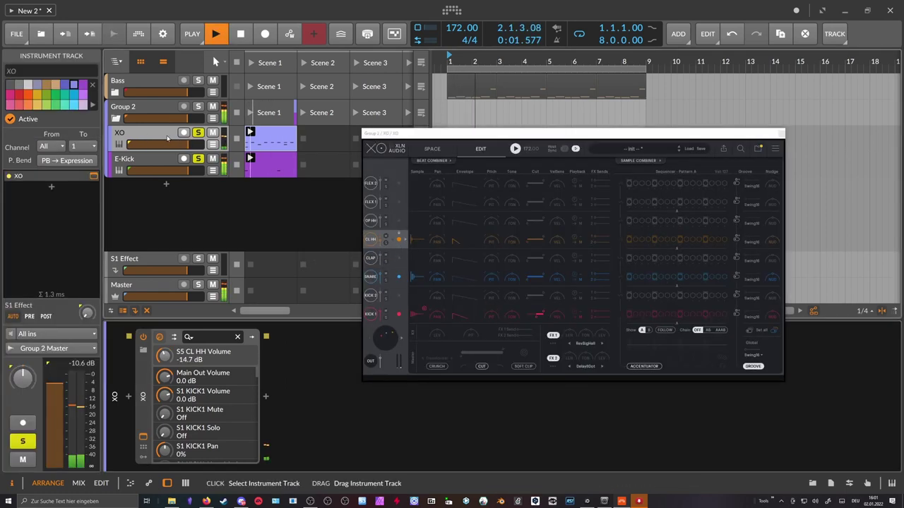
Raise the sustain gain of the group's Transient Control and turn the closed hi-hat back up in XO during playback
left_click(157, 113)
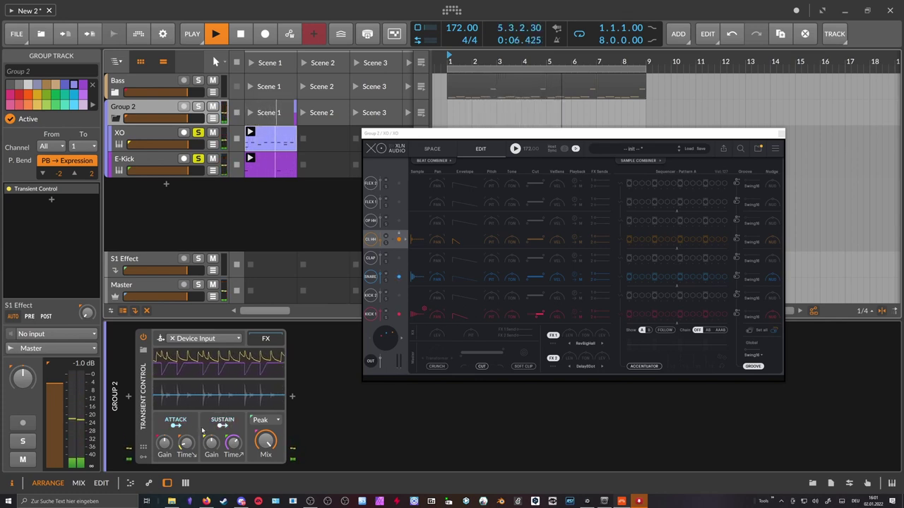
left_click_drag(211, 443, 212, 425)
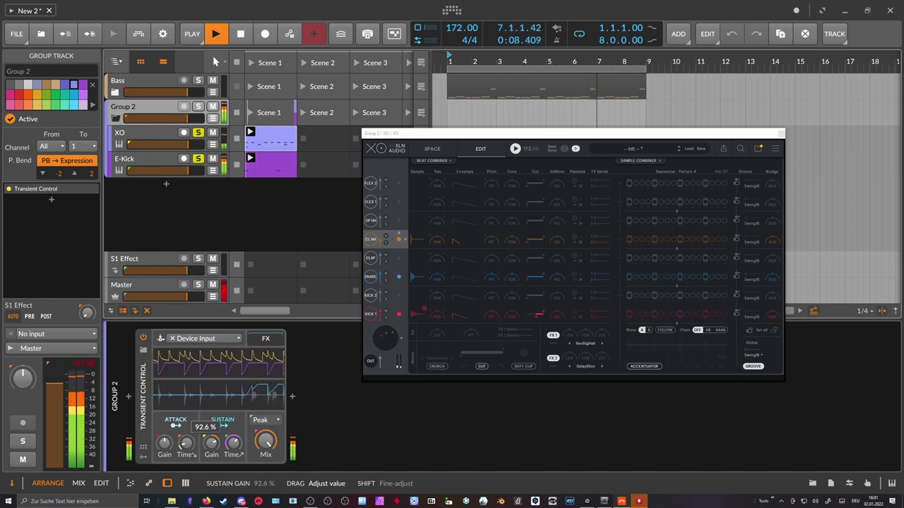
left_click_drag(211, 425, 211, 426)
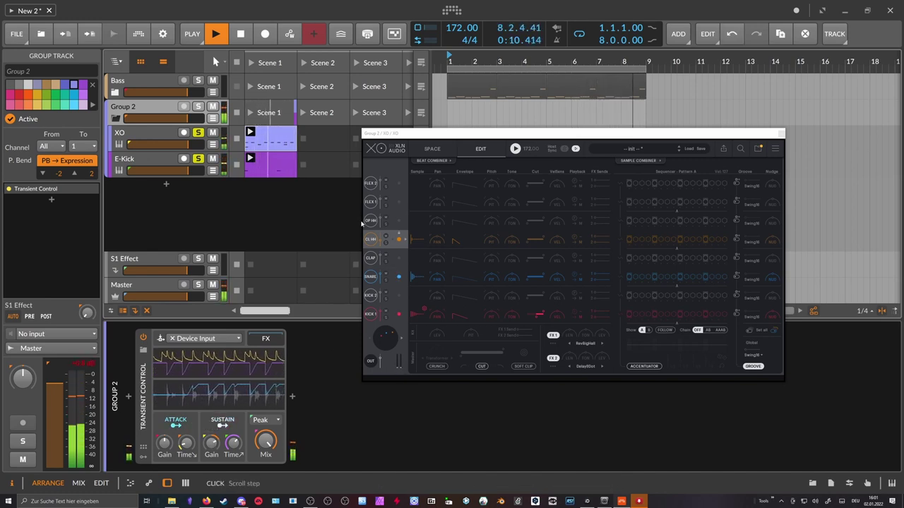
left_click_drag(382, 241, 381, 239)
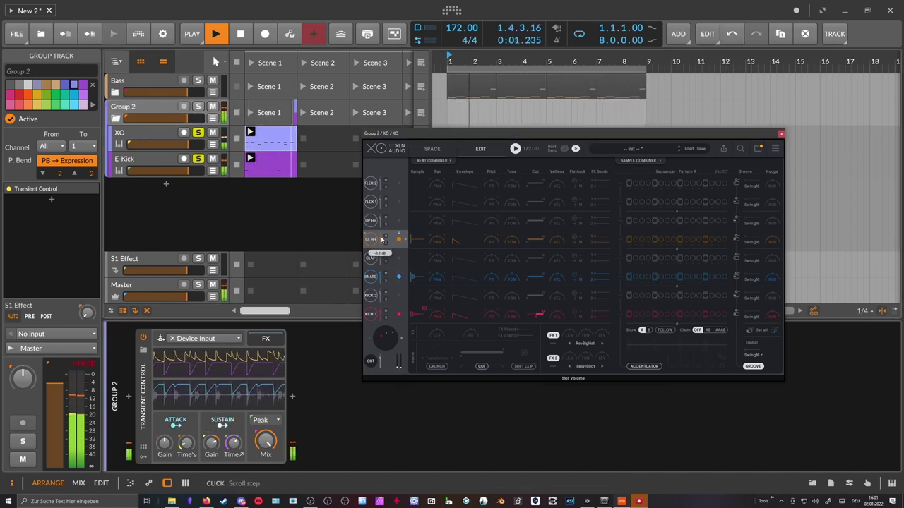
mouse_move(211, 443)
left_mouse_down()
mouse_move(234, 462)
mouse_move(210, 443)
left_mouse_up()
key("space")
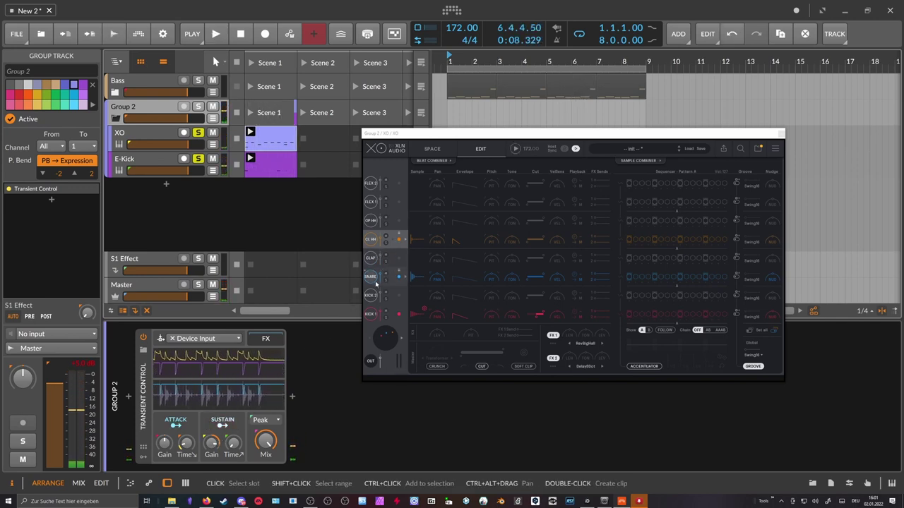
Shorten the snare's envelope in XO and set the closed hi-hat's decay to 38% during playback
left_click(376, 282)
key("space")
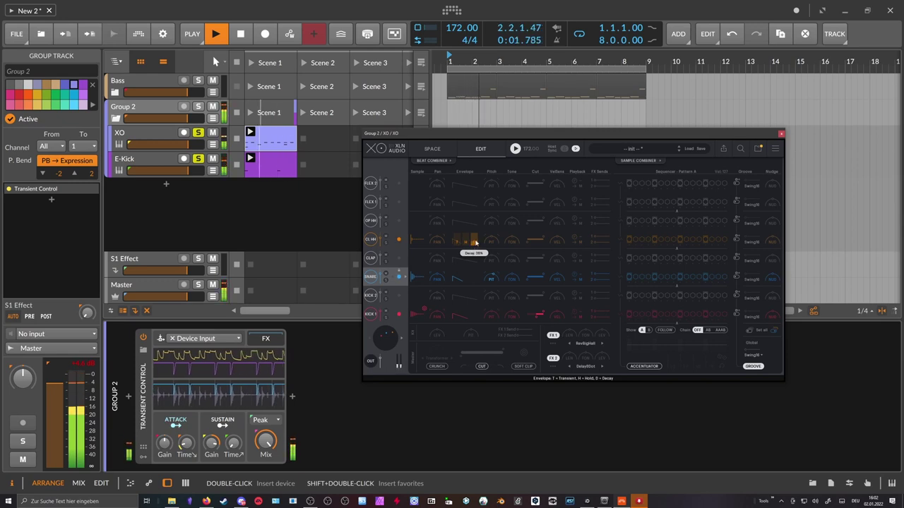
Compare the drum group with Transient Control bypassed and enabled, and set its sustain gain to 88%
left_click(144, 339)
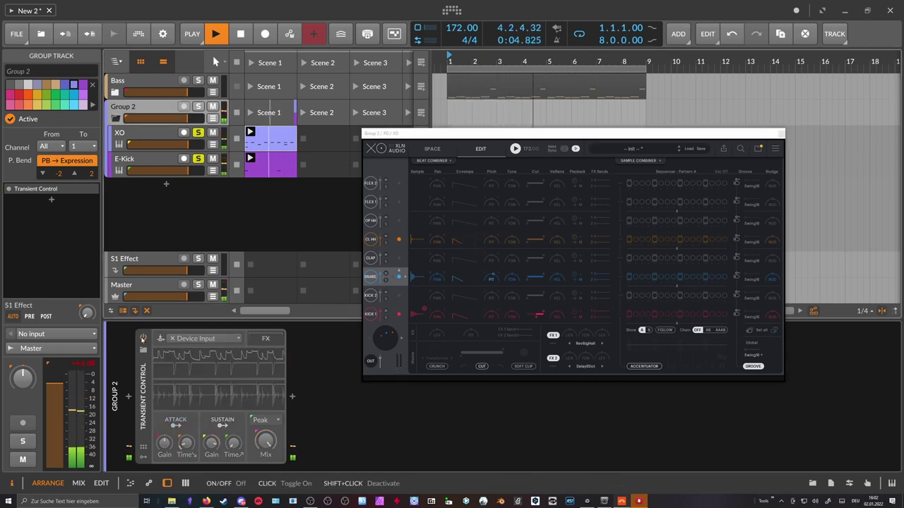
left_click(144, 338)
left_click_drag(211, 444, 211, 433)
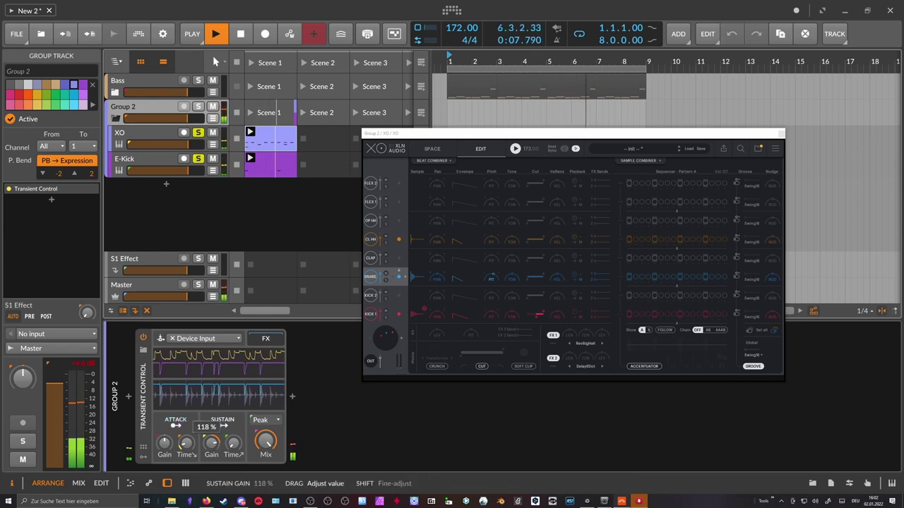
left_click(144, 385)
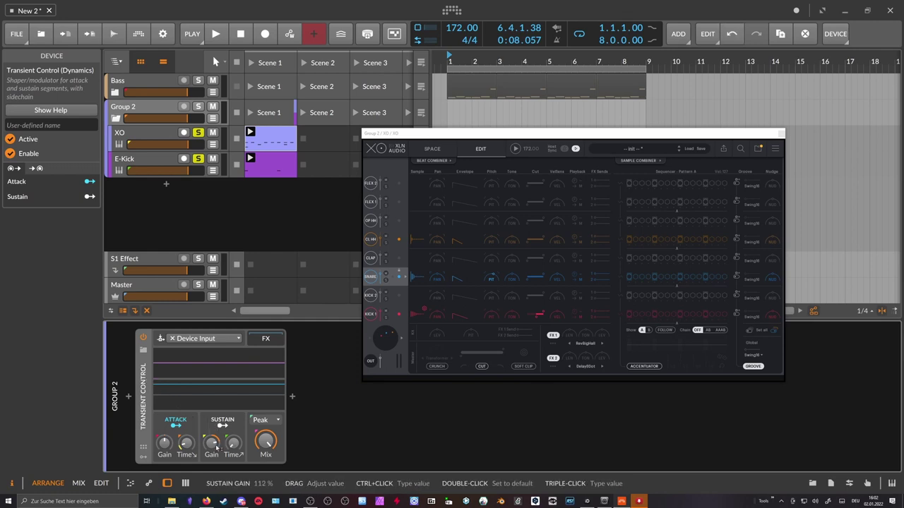
left_click_drag(209, 439, 210, 446)
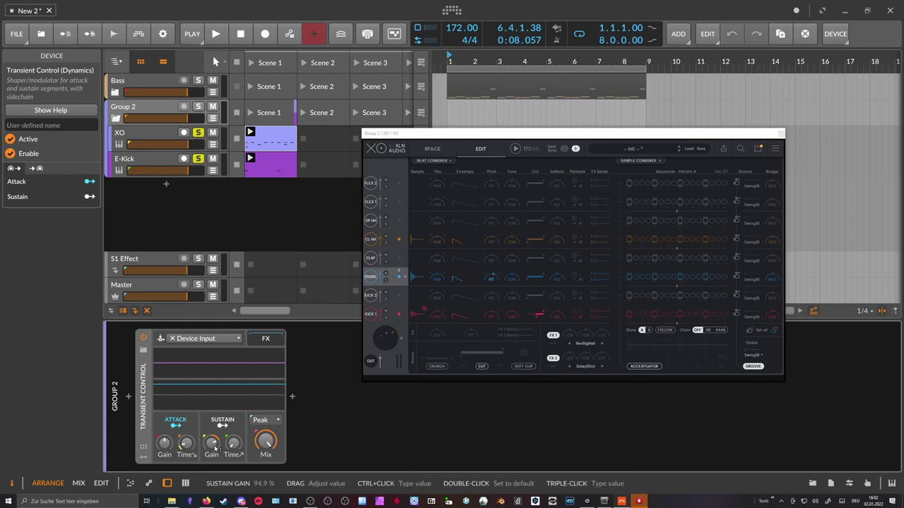
left_click_drag(215, 447, 216, 452)
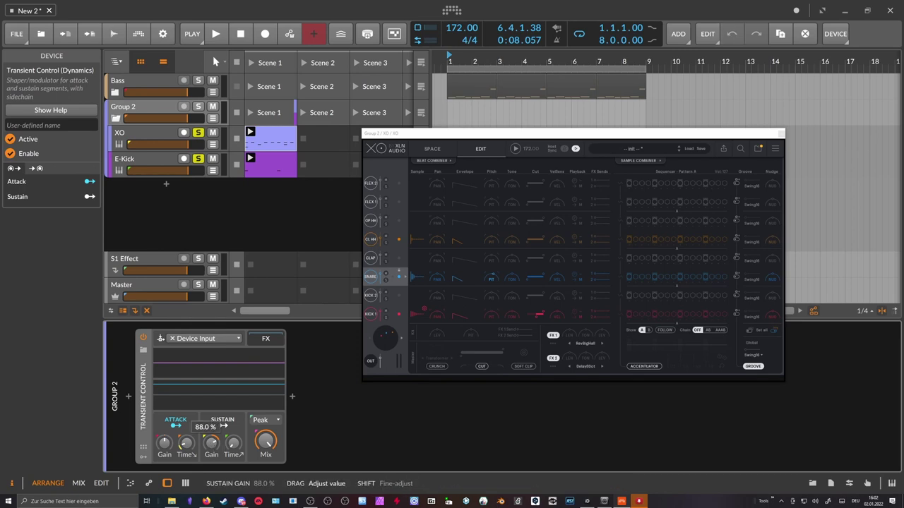
Review the E-Kick and XO tracks and their clips, close the XO window and return to the drum group's device
left_click(149, 161)
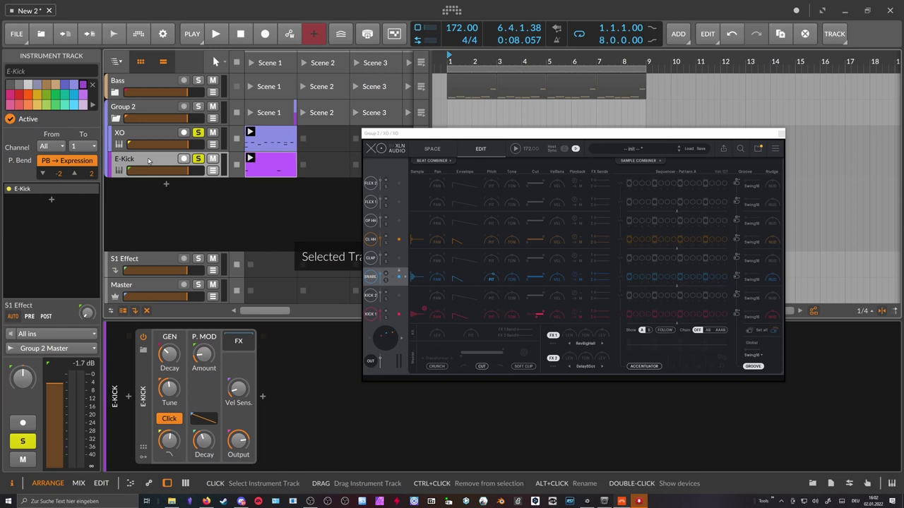
left_click(151, 138)
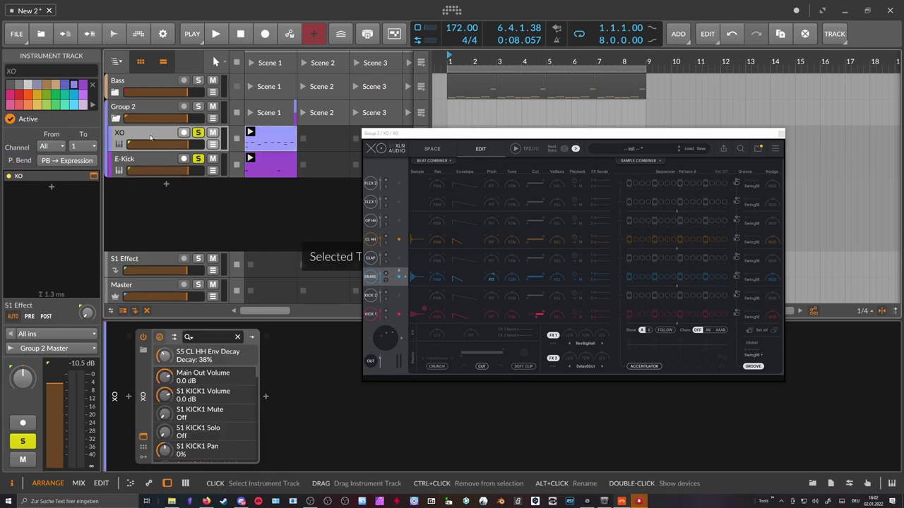
left_click(149, 158)
left_click(150, 138)
left_click(148, 159)
left_click(780, 134)
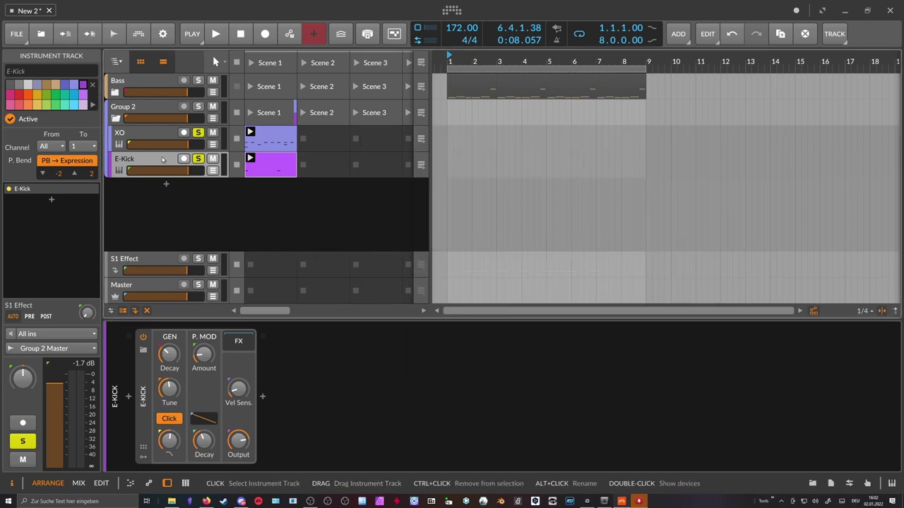
left_click(262, 169)
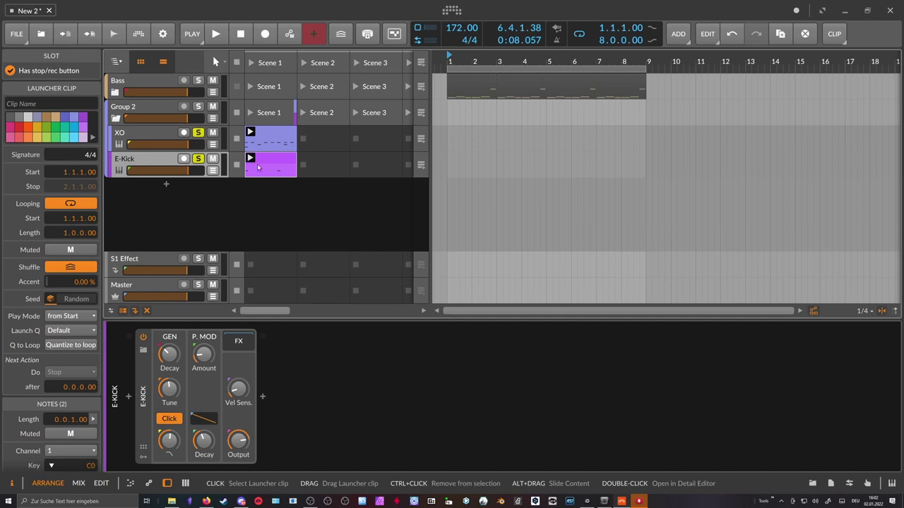
left_click(256, 149)
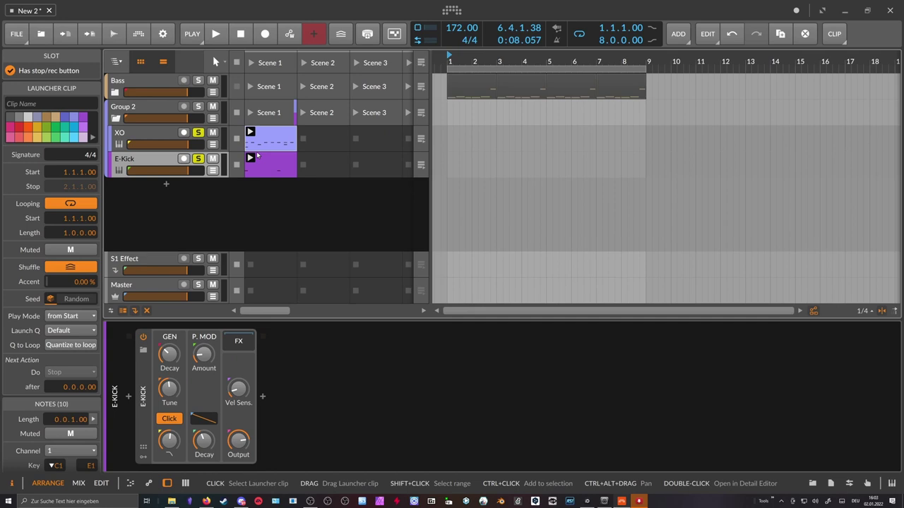
left_click(161, 108)
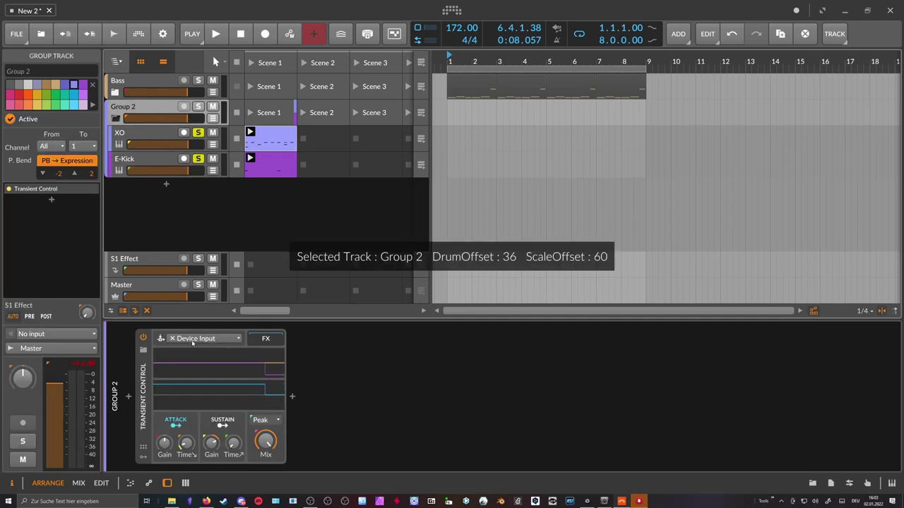
Examine which devices sit on the E-Kick and XO tracks and on the drum group
left_click(148, 372)
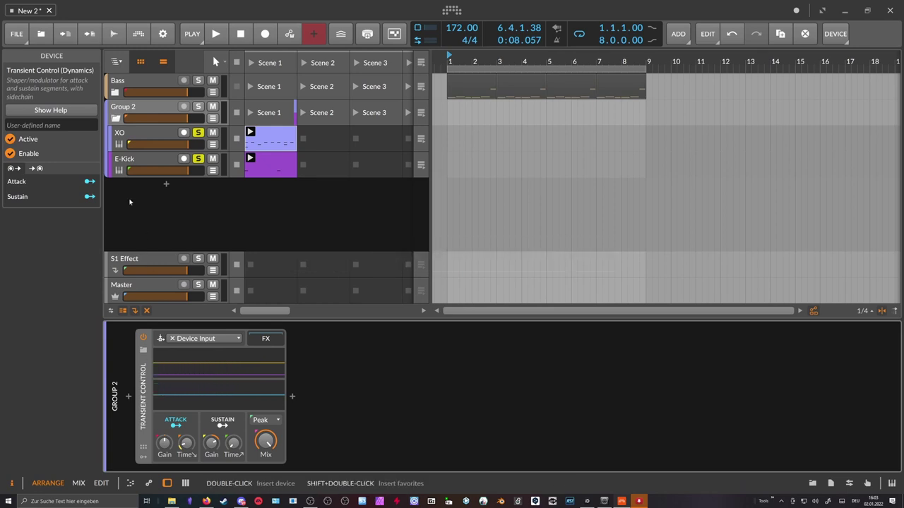
left_click(139, 162)
left_click(140, 134)
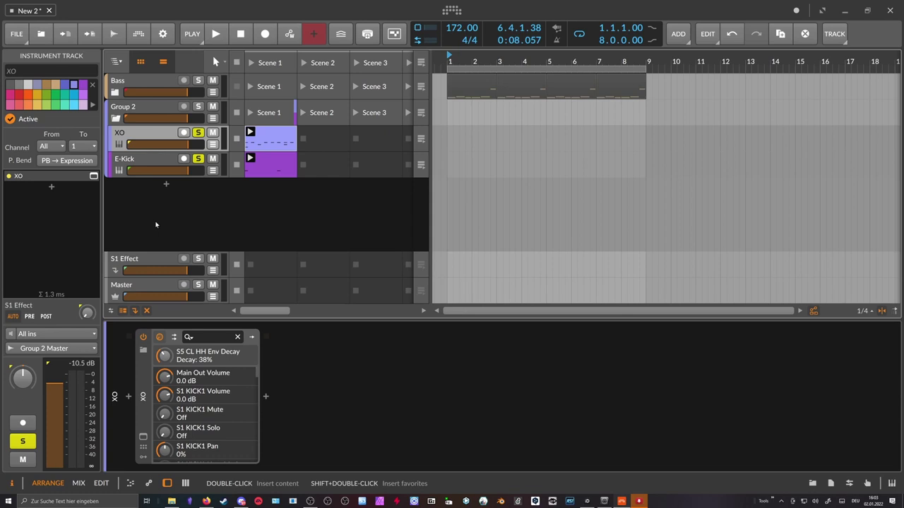
left_click(160, 164)
left_click(154, 137)
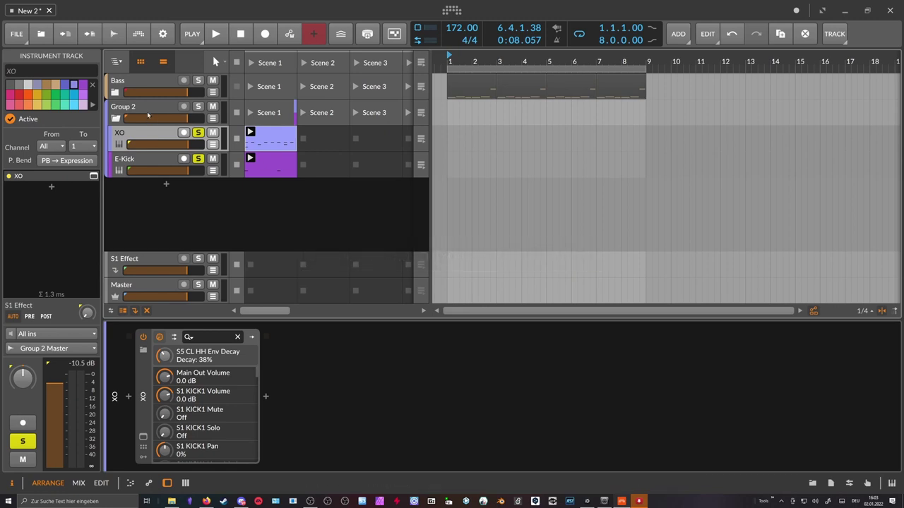
left_click(145, 114)
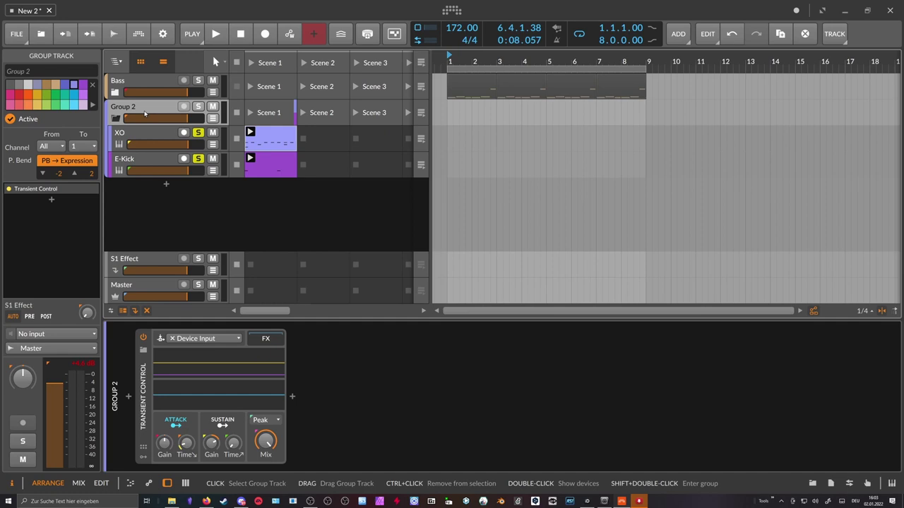
left_click(171, 136)
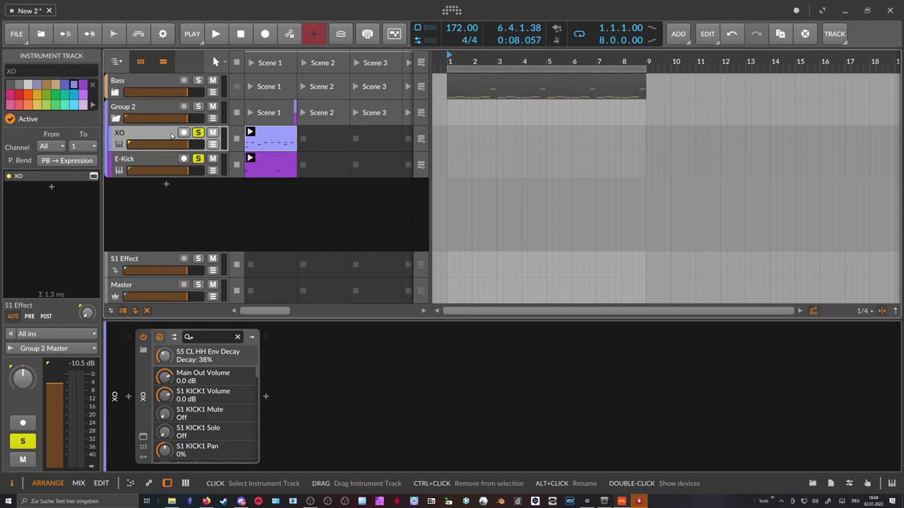
left_click(162, 113)
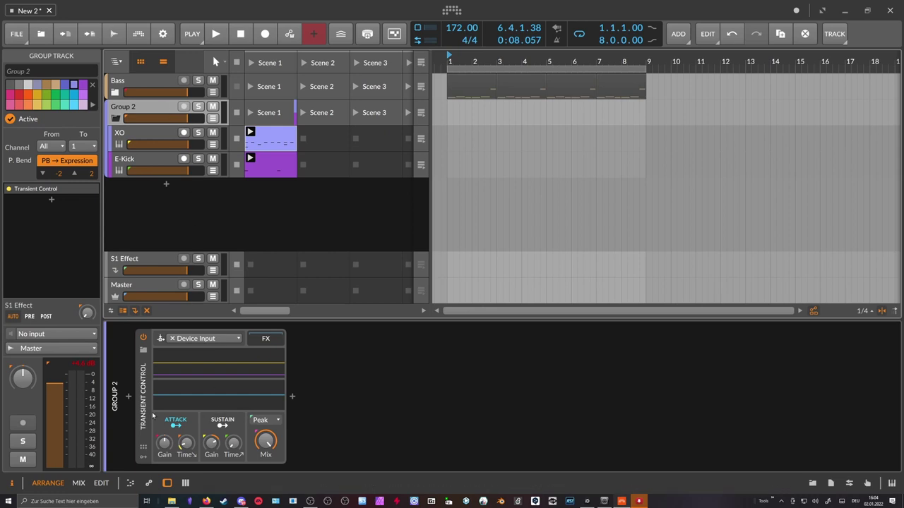
Delete the Transient Control from the drum group and insert a Multiband FX-3 container in its place
left_click(149, 422)
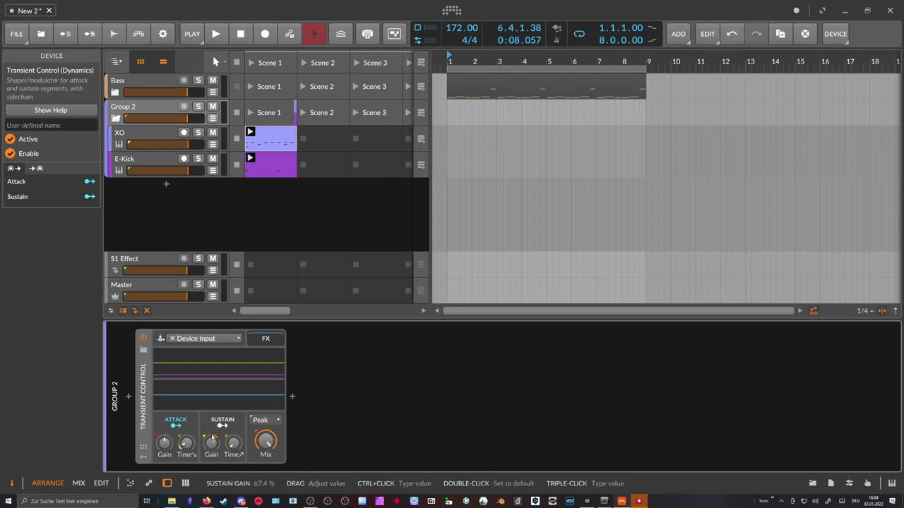
key("Delete")
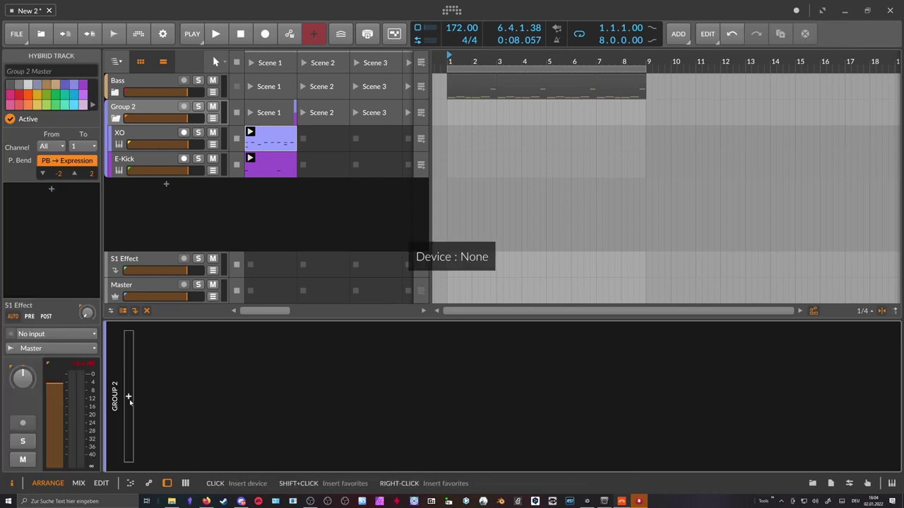
left_click(129, 400)
type("fx")
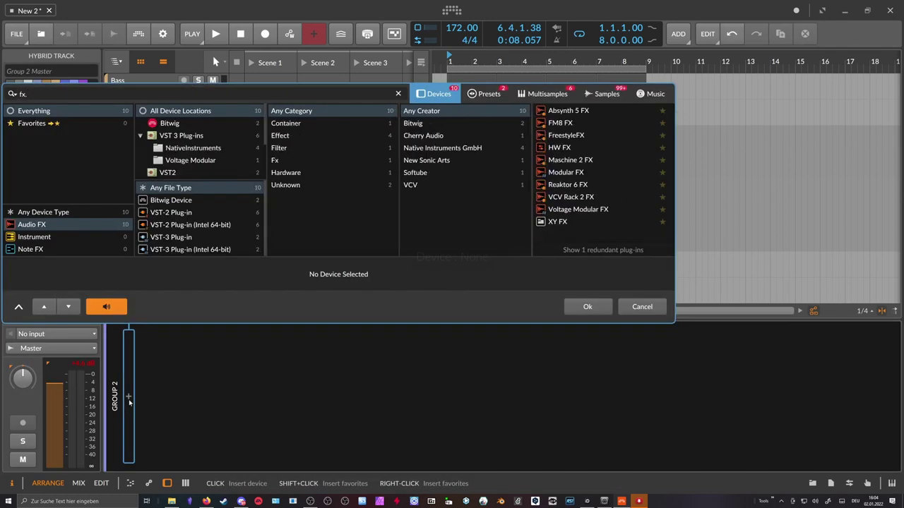
type("-3")
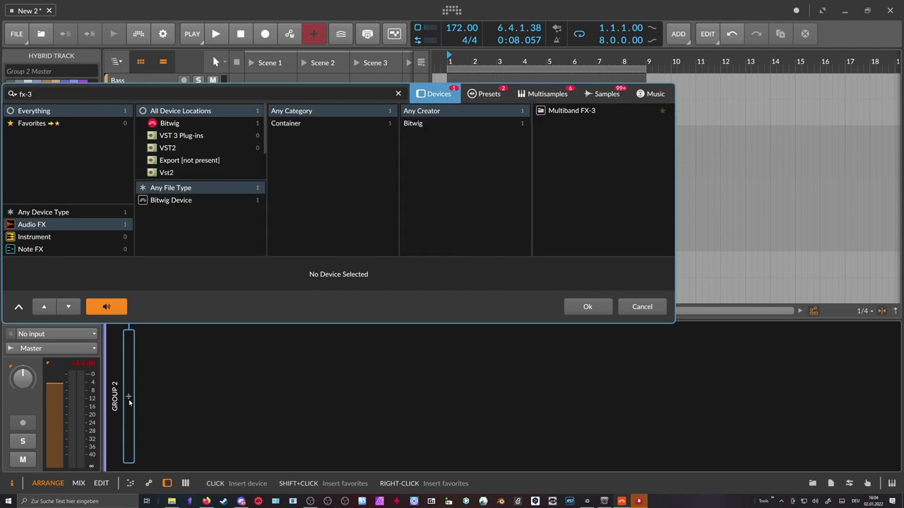
key("Return")
Audition the group through Multiband FX-3 and insert a Transient Control in its mid band
key("space")
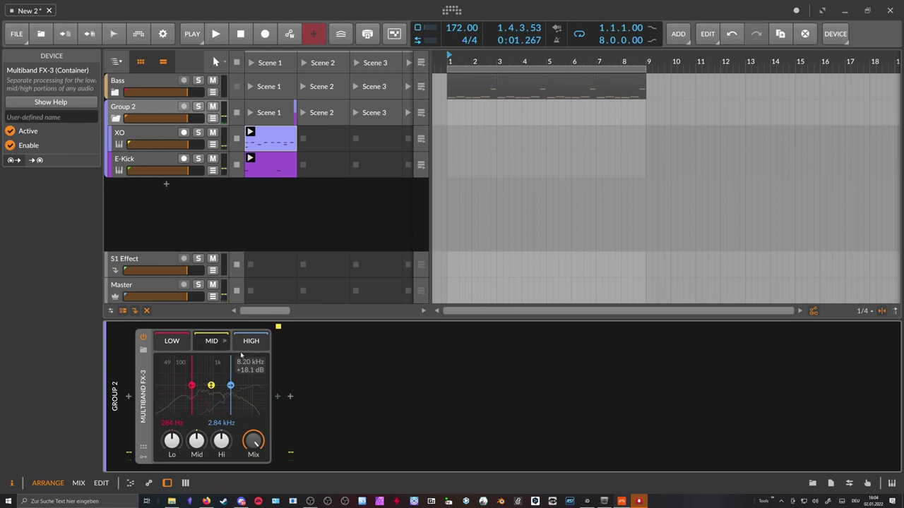
left_click(277, 396)
type("tran")
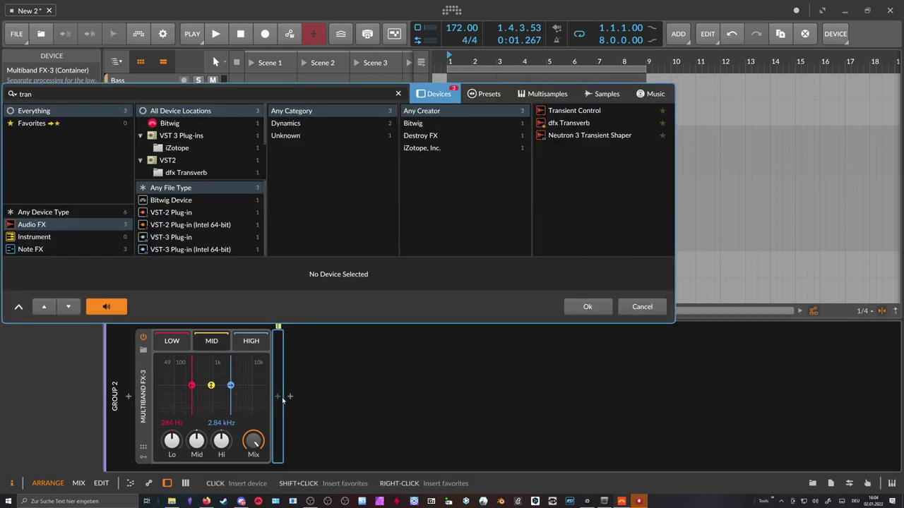
key("Return")
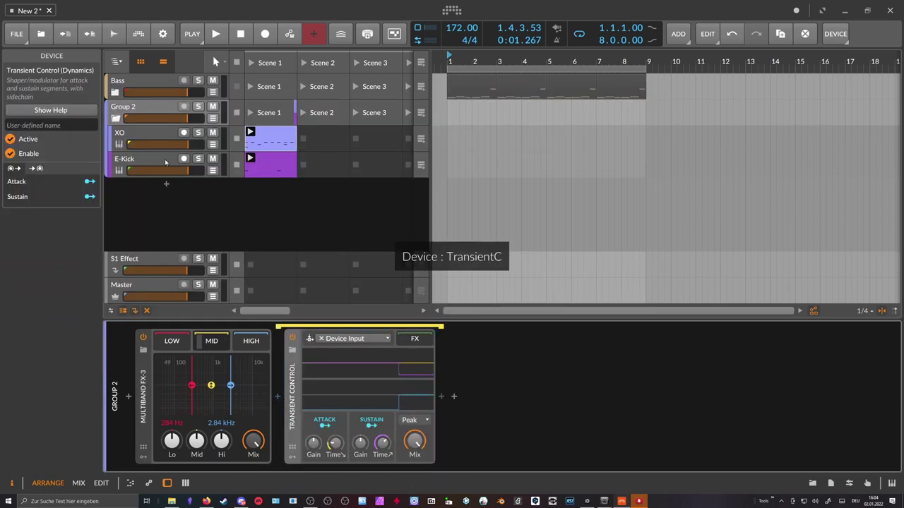
Lengthen the snare's envelope decay in XO to 80%, close the plugin window and return to the drum group's devices
left_click(148, 159)
left_click(143, 135)
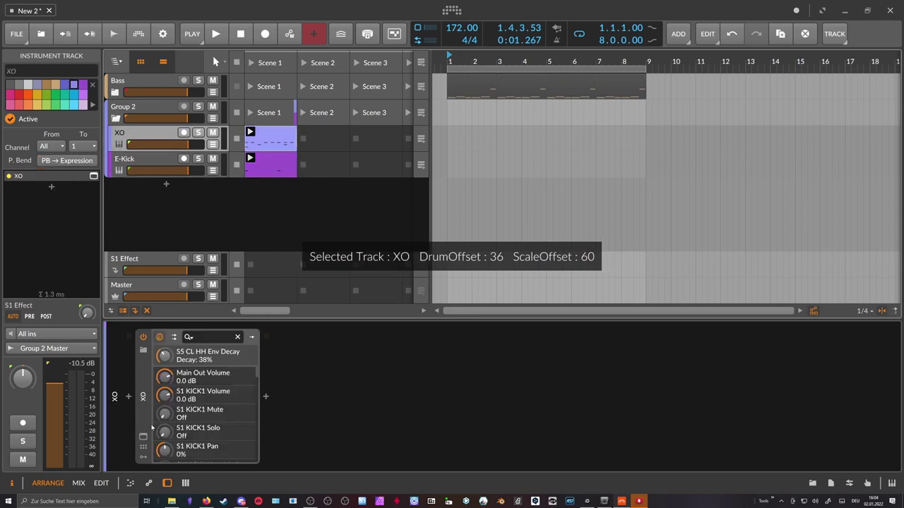
left_click(143, 437)
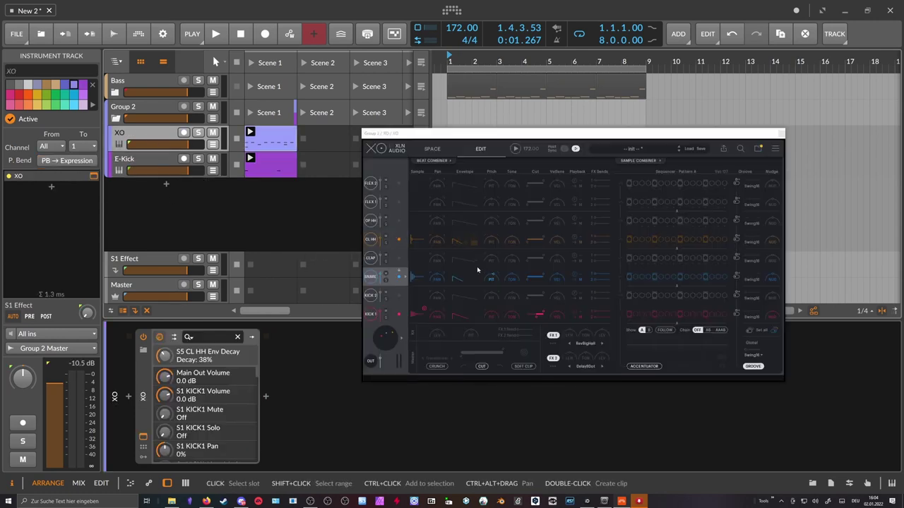
left_click_drag(475, 281, 478, 268)
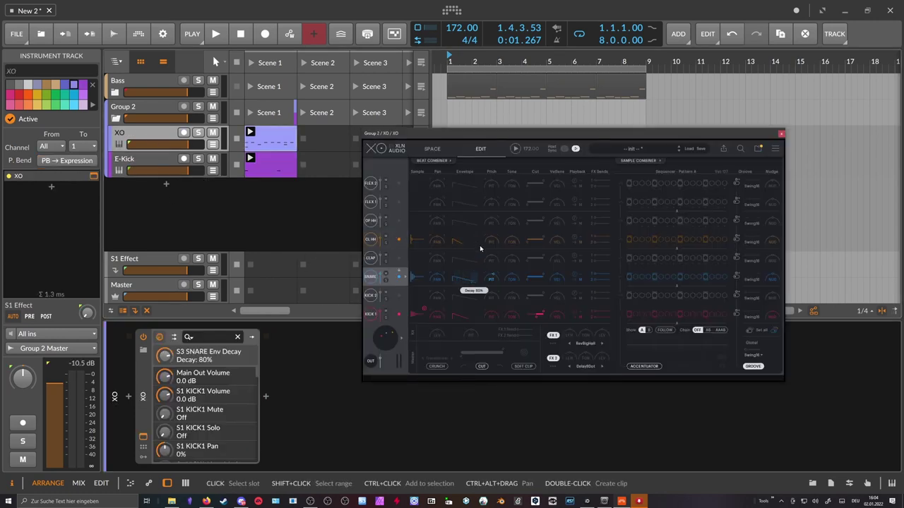
left_click(781, 134)
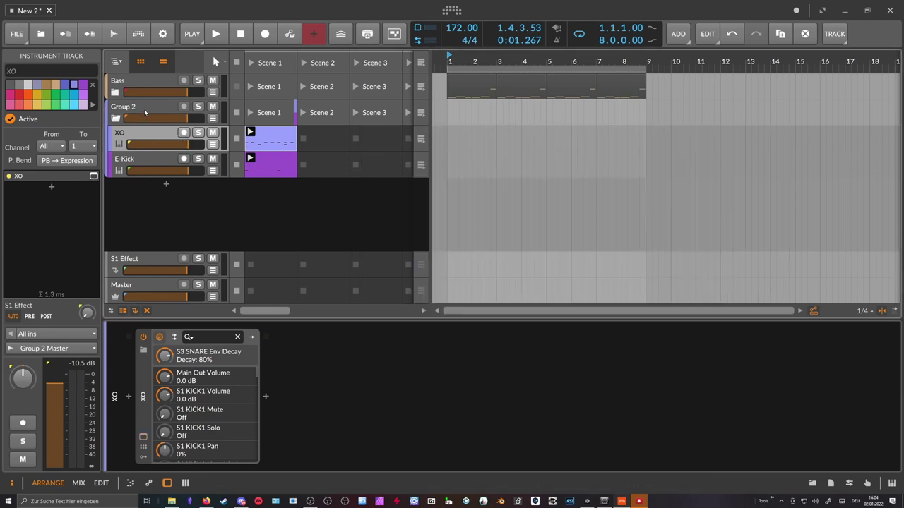
left_click(144, 114)
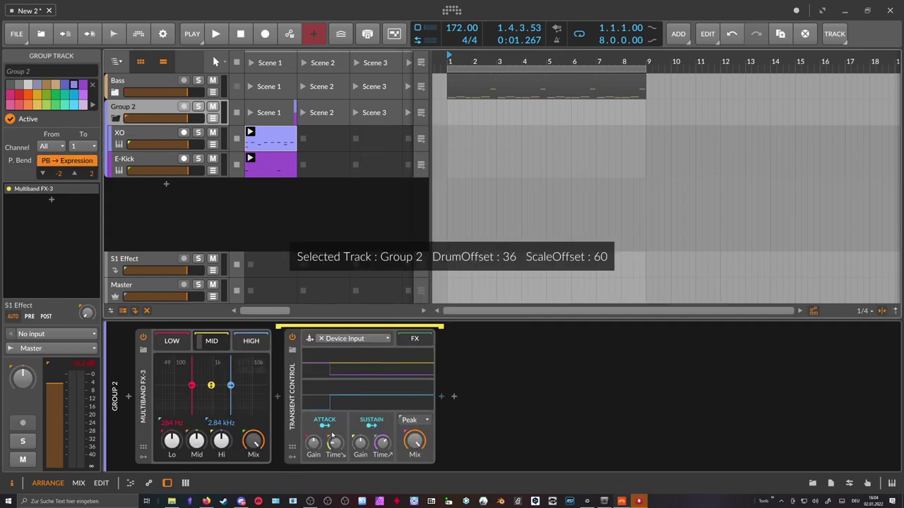
Set the mid band Transient Control's attack gain to 49.1%, comparing the drums with Multiband FX-3 bypassed and enabled during playback
key("space")
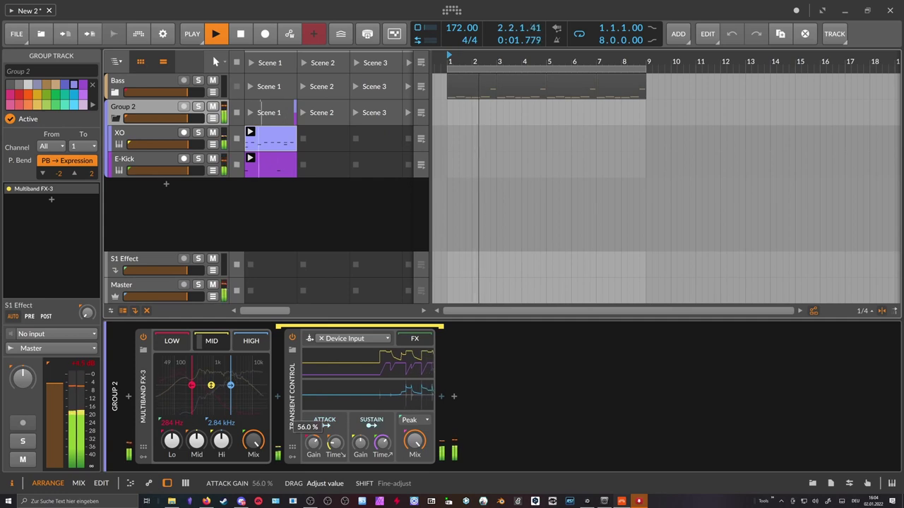
key("space")
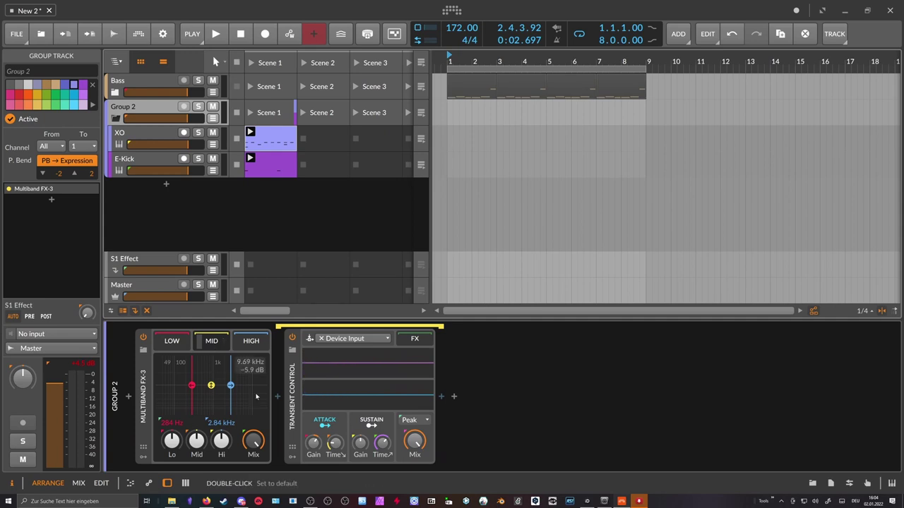
left_click_drag(313, 443, 314, 442)
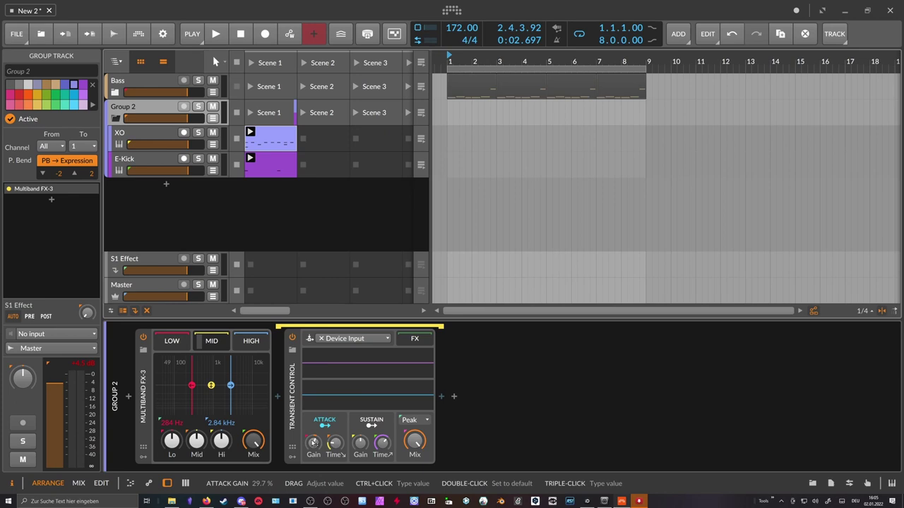
key("space")
left_click_drag(313, 442, 312, 444)
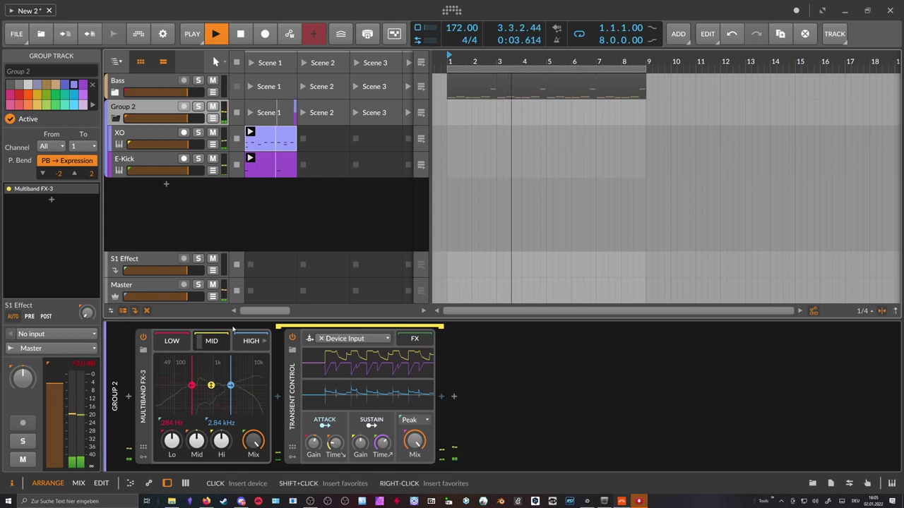
left_click(142, 338)
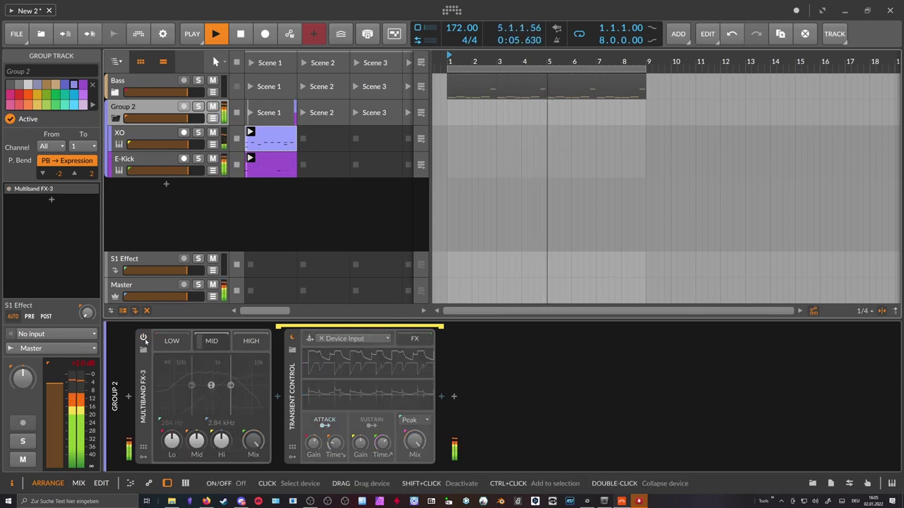
left_click(143, 339)
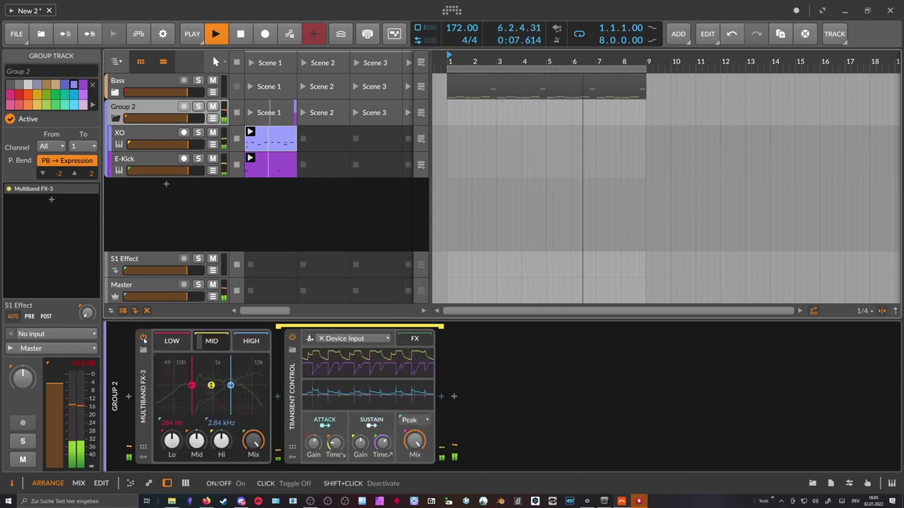
left_click_drag(312, 442, 312, 434)
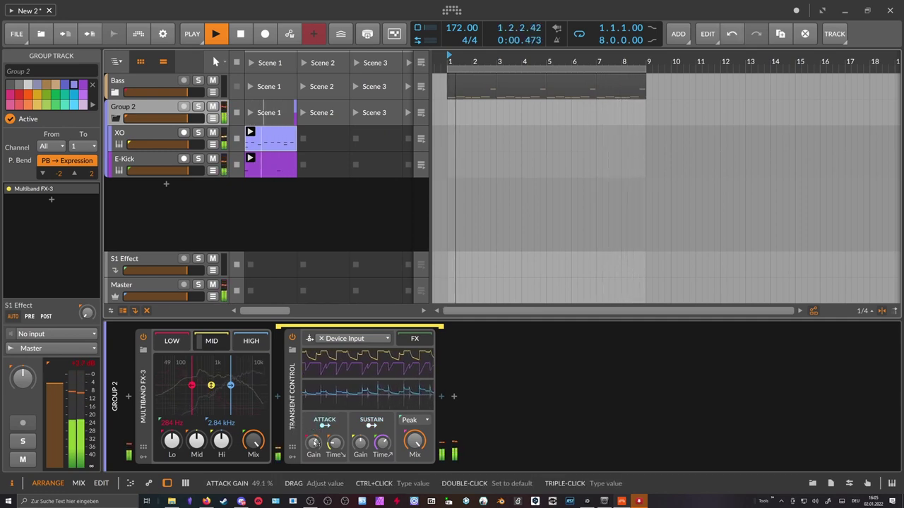
Open the high band's chain, lower the mid and low band gains to -∞ dB and audition the highs alone
left_click(209, 345)
key("space")
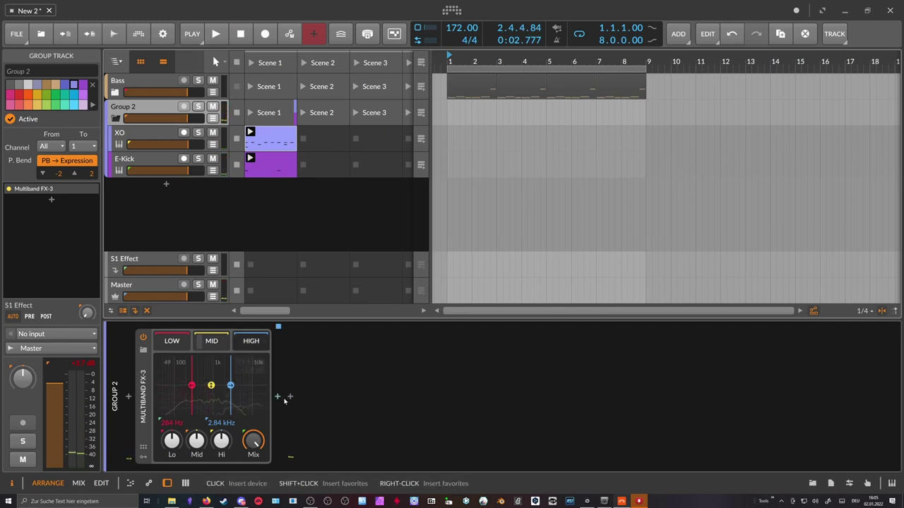
left_click(278, 399)
key("Escape")
left_click_drag(211, 385, 211, 413)
left_click_drag(192, 386, 192, 413)
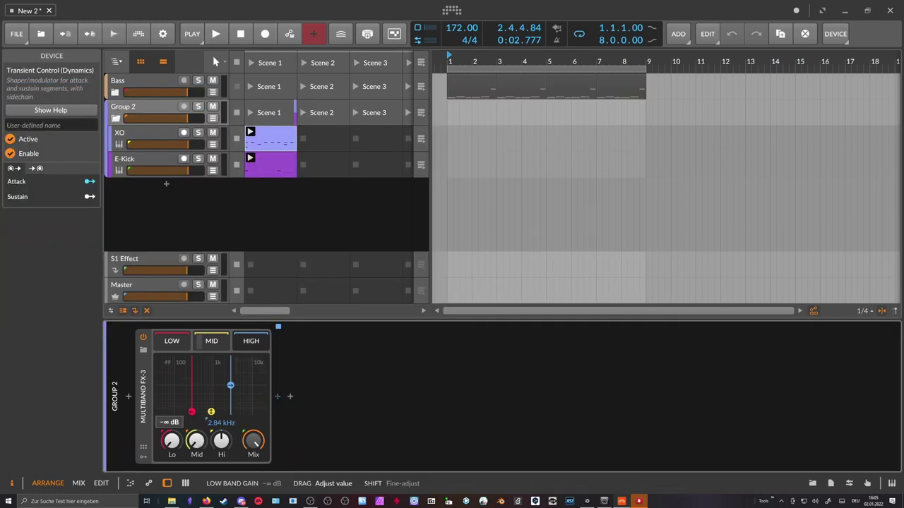
key("space")
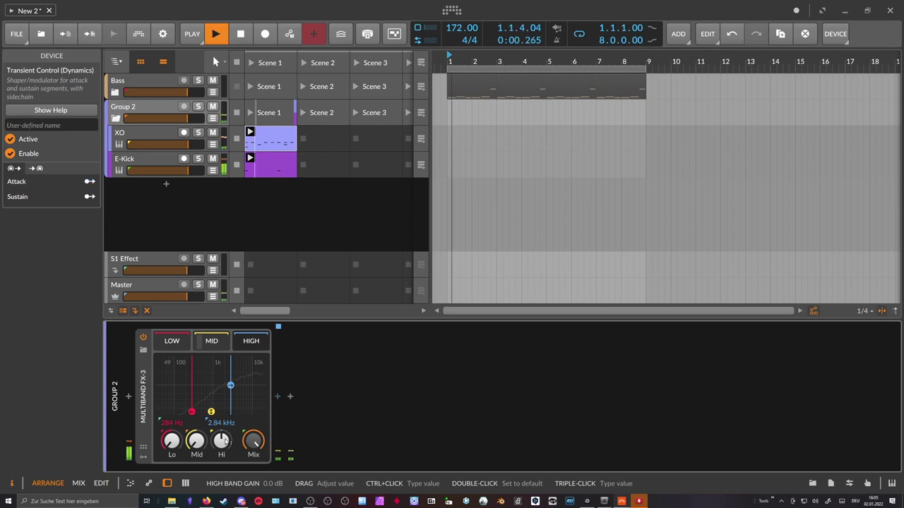
key("space")
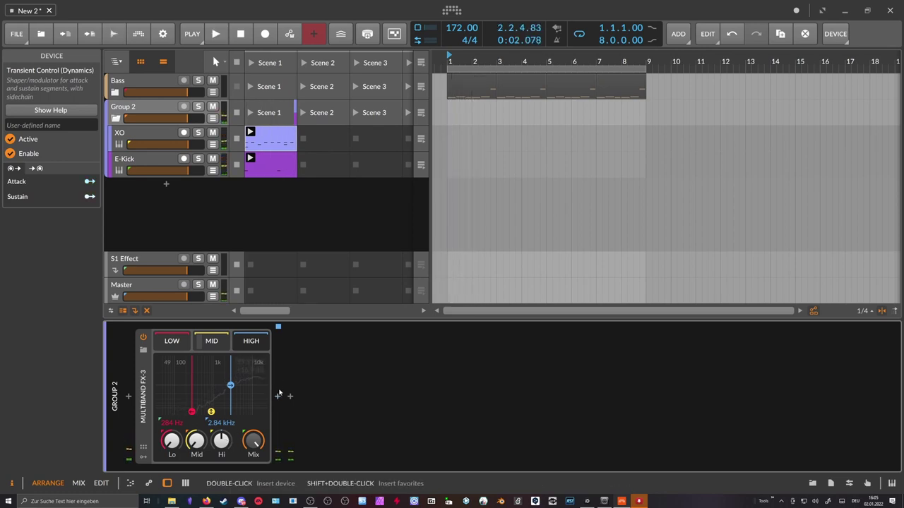
Insert a Transient Control in the high band of Multiband FX-3 and raise its sustain gain, auditioning the result
left_click(277, 396)
type("trans")
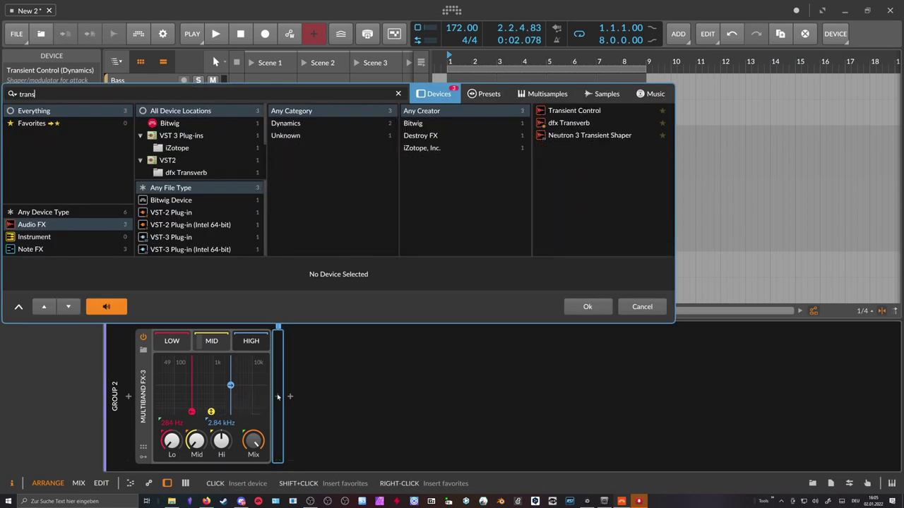
key("Down")
key("Return")
mouse_move(360, 443)
left_mouse_down()
mouse_move(360, 424)
mouse_move(360, 453)
left_mouse_up()
key("space")
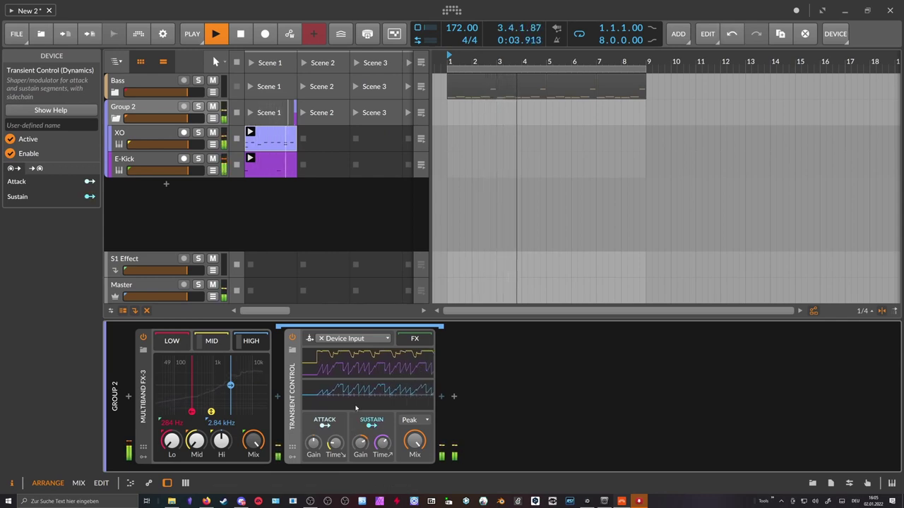
Reset the mid and low band gains of Multiband FX-3, compare it bypassed and enabled, and reopen the mid band's chain
double_click(211, 411)
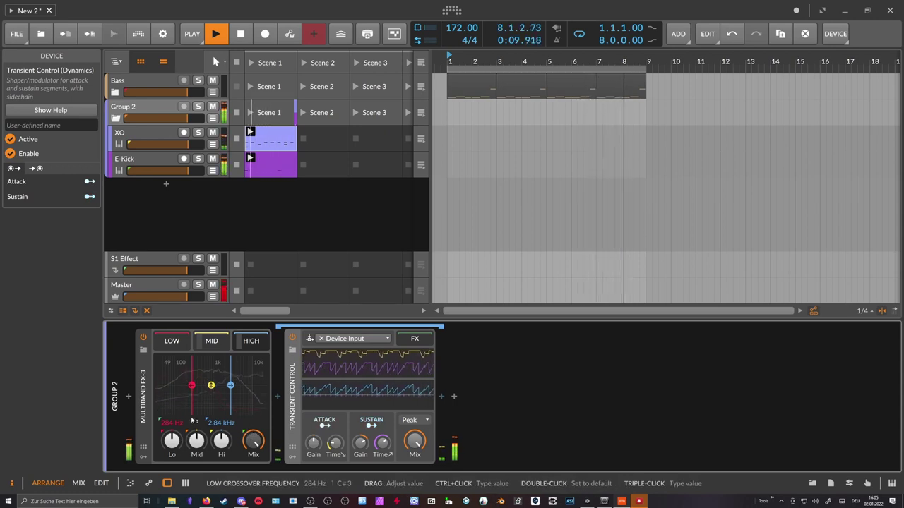
left_click(259, 346)
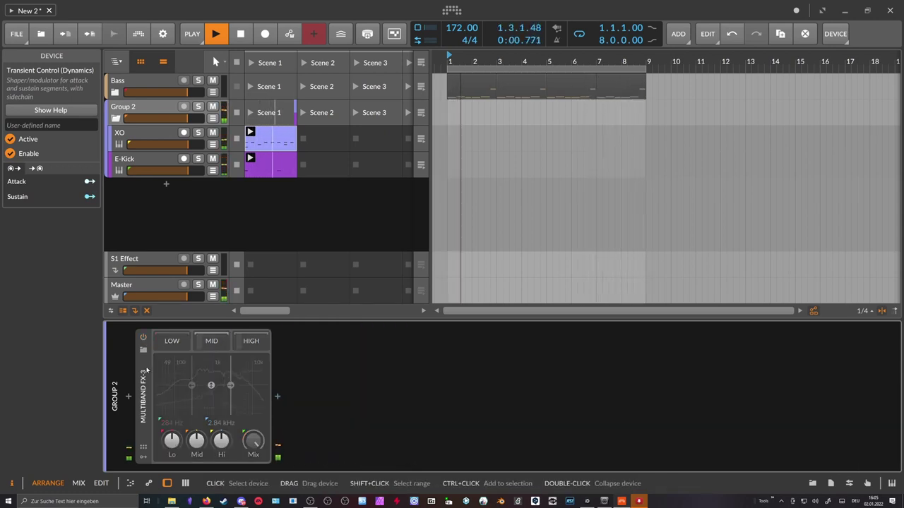
left_click(143, 338)
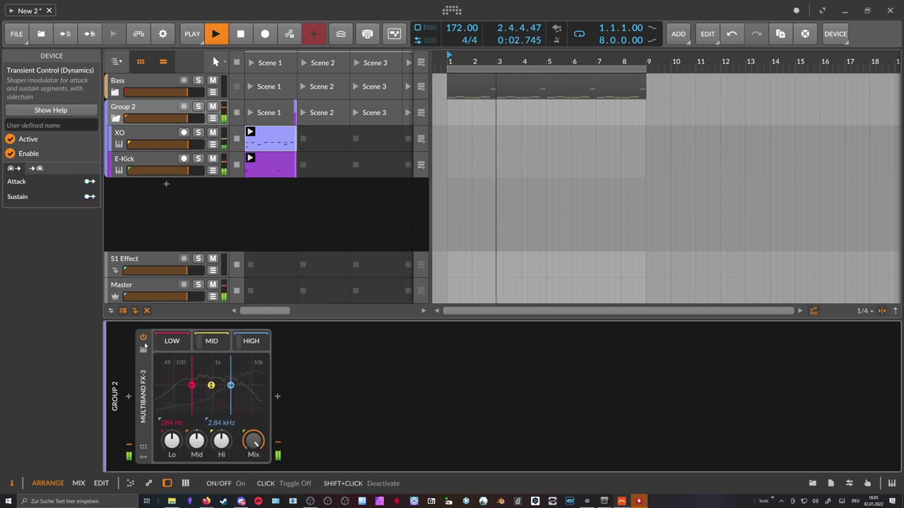
left_click(251, 341)
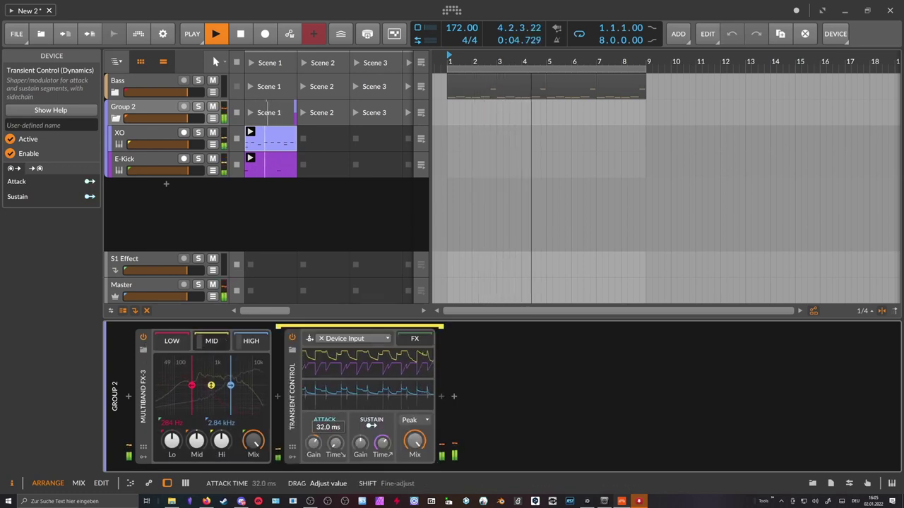
Close the mid band's chain, stop playback and insert a Peak Limiter after the Transient Control in the high band of Multiband FX-3
left_click(214, 343)
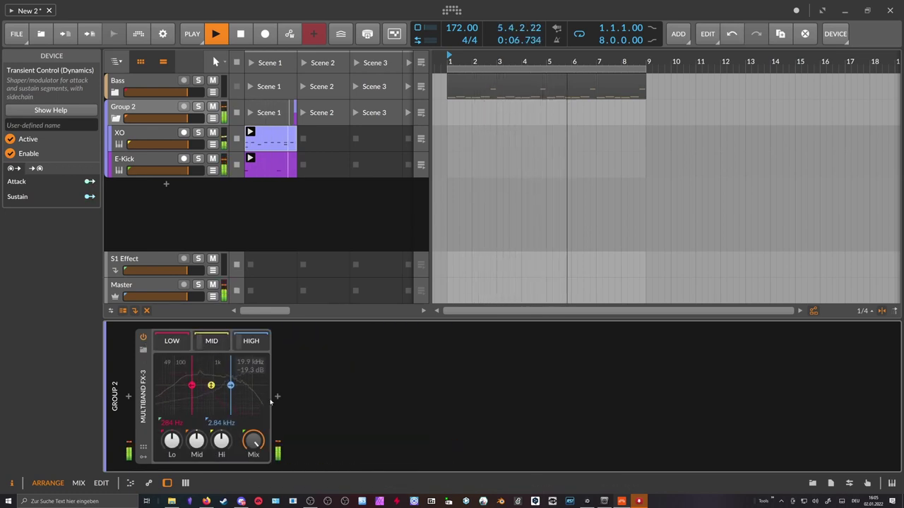
key("space")
left_click(212, 343)
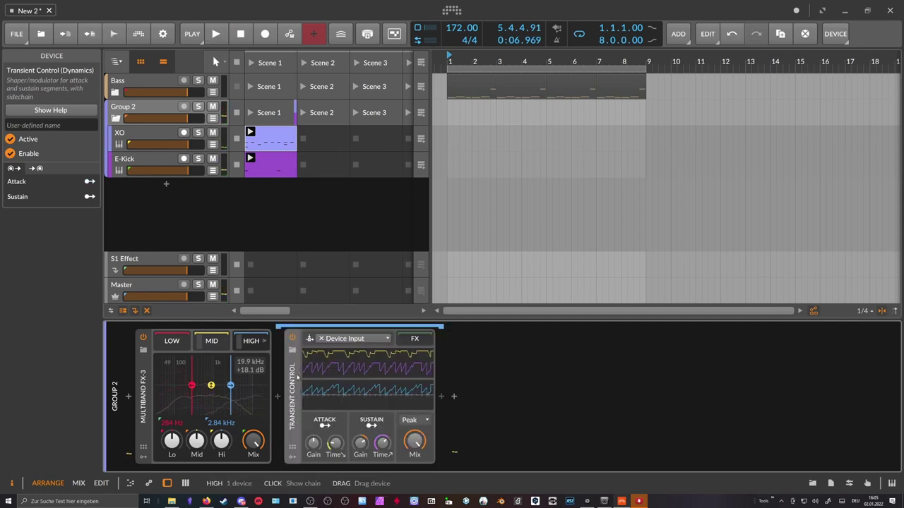
left_click(440, 397)
type("peak")
key("Return")
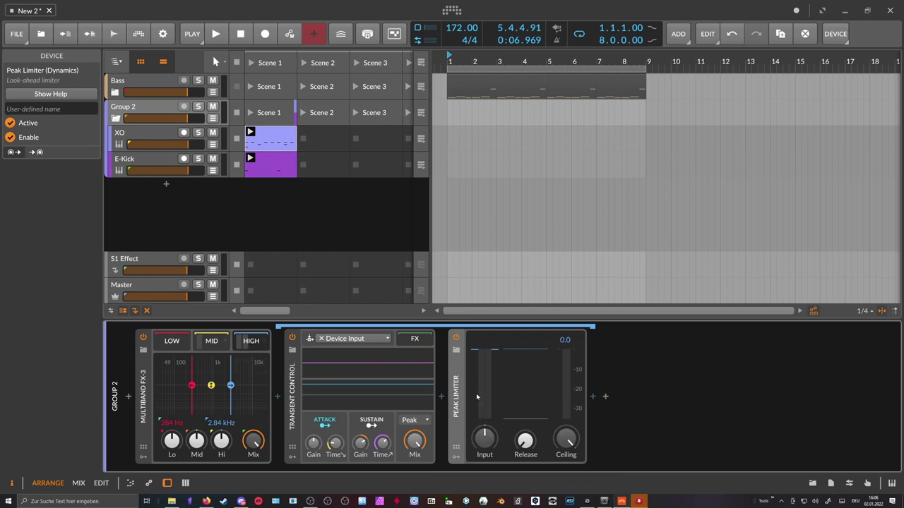
Raise the high band Peak Limiter's input gain to +14.2 dB while auditioning the drums
key("space")
left_click_drag(488, 431, 486, 359)
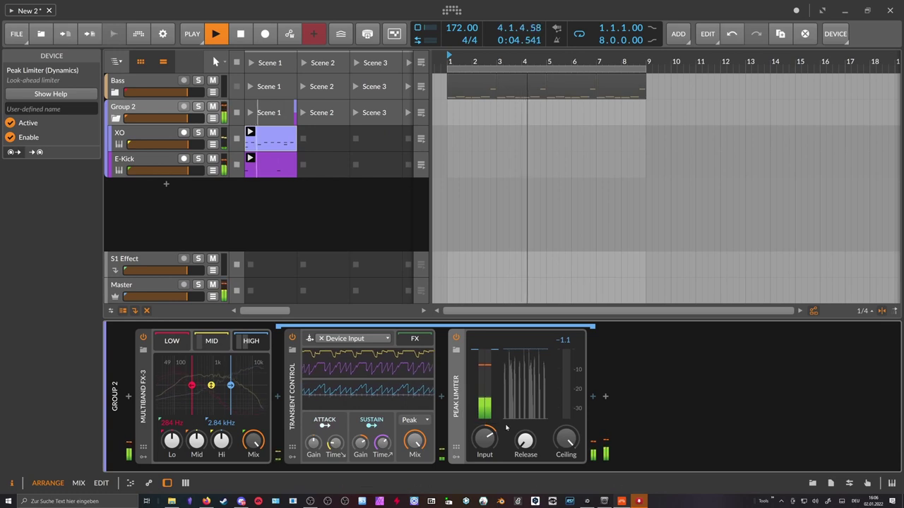
key("space")
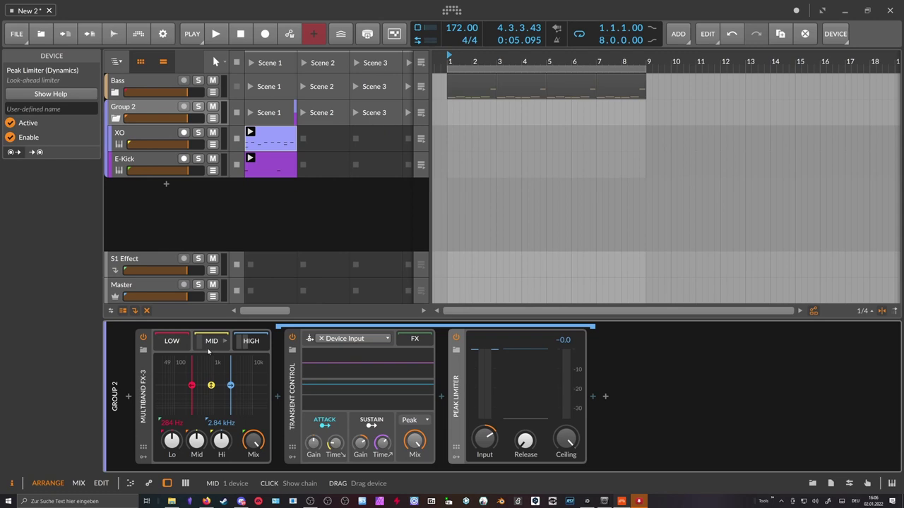
key("space")
left_click_drag(478, 436, 478, 423)
key("space")
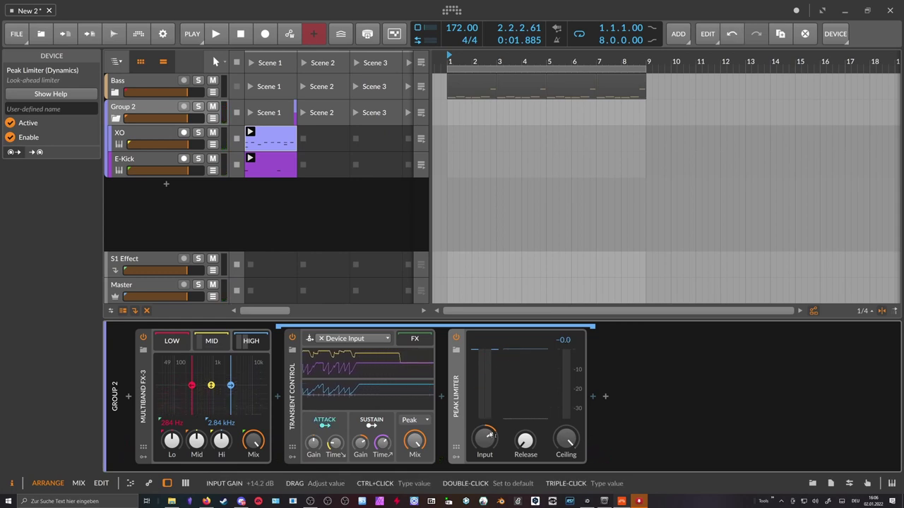
key("space")
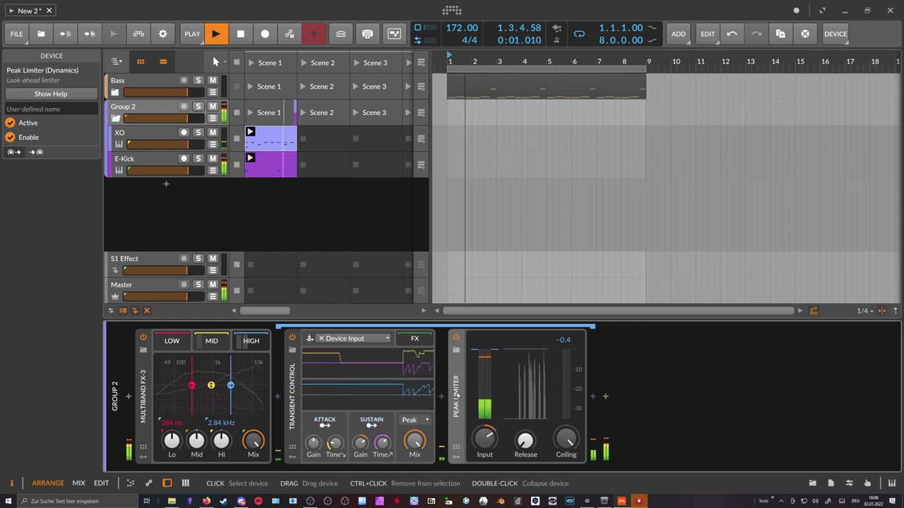
key("space")
Copy the Peak Limiter behind the Transient Control in the mid band and lower its input gain to +3.6 dB during playback
left_click_drag(457, 397, 214, 346)
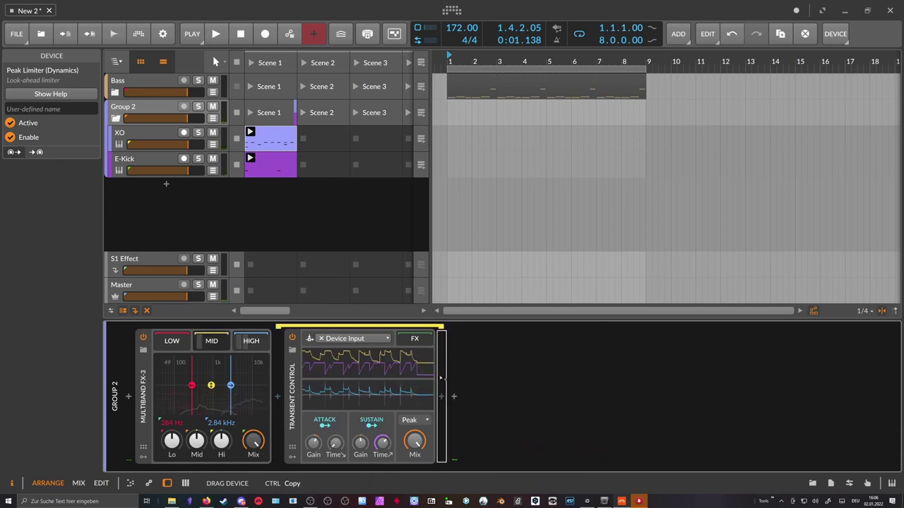
left_click_drag(440, 379, 483, 404)
left_click_drag(485, 439, 485, 462)
key("space")
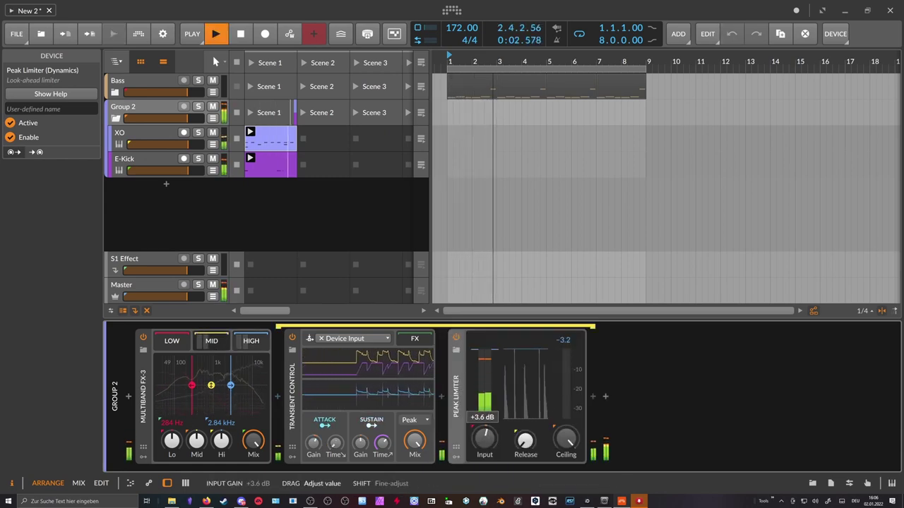
key("space")
Copy the Peak Limiter into the low band's chain and fine-tune its input gain during playback
left_click_drag(461, 403, 182, 346)
left_click(186, 341)
key("space")
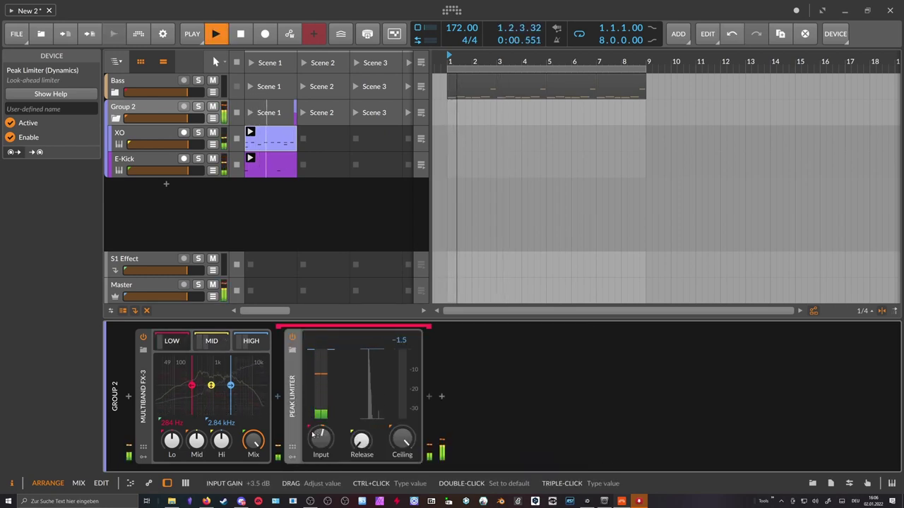
left_click_drag(321, 438, 321, 441)
Open the high band's chain, fine-tune its Peak Limiter's input gain, close the chain and stop playback
left_click(253, 342)
left_click_drag(484, 439, 485, 440)
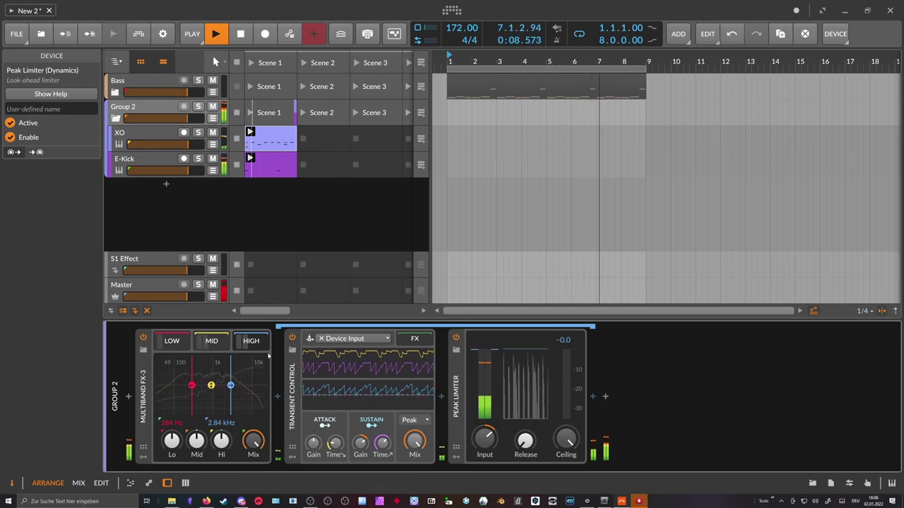
left_click(251, 342)
key("space")
Insert an EQ+ after Multiband FX-3 on the group and briefly check the drum spectrum during playback
left_click(278, 398)
type("eq")
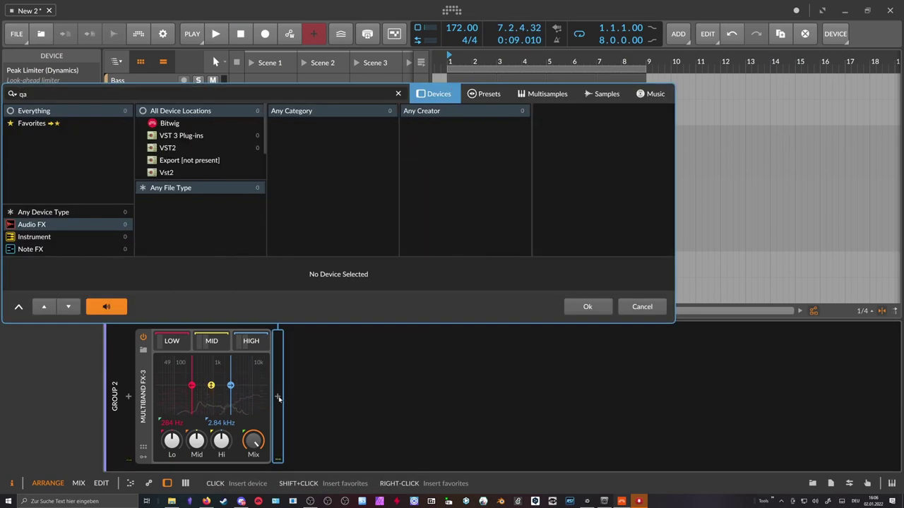
key("Return")
key("space")
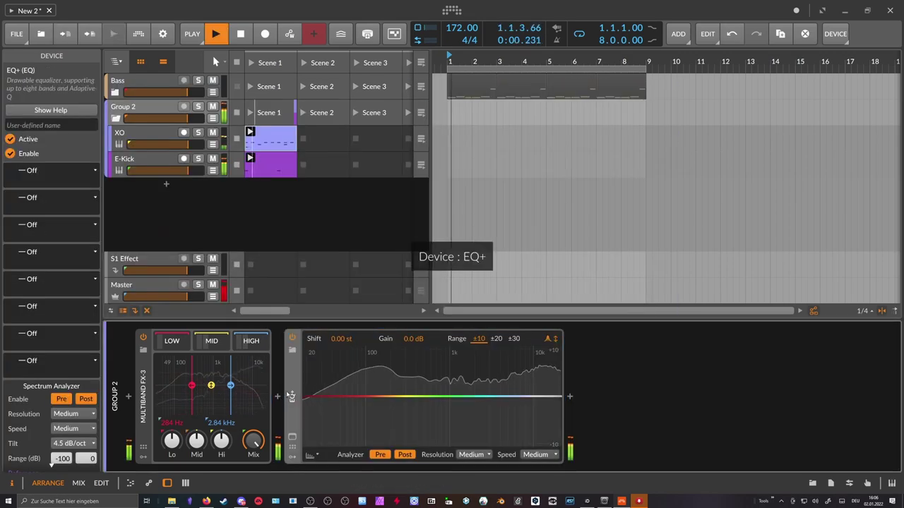
key("space")
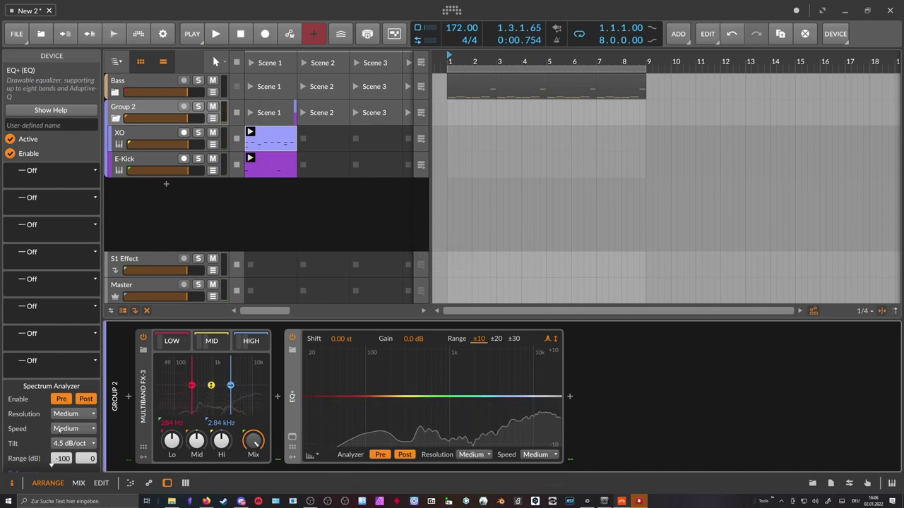
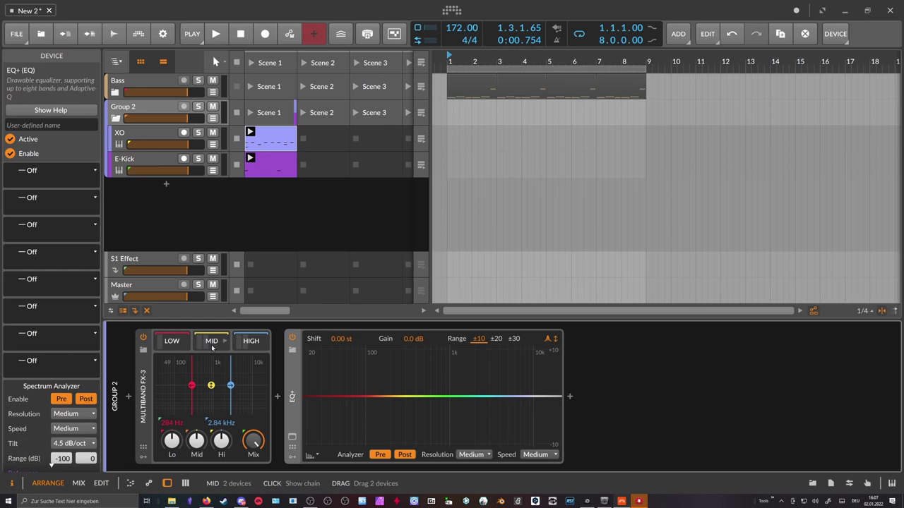
Compare the drum group's sound with Multiband FX-3 bypassed and enabled during playback
key("space")
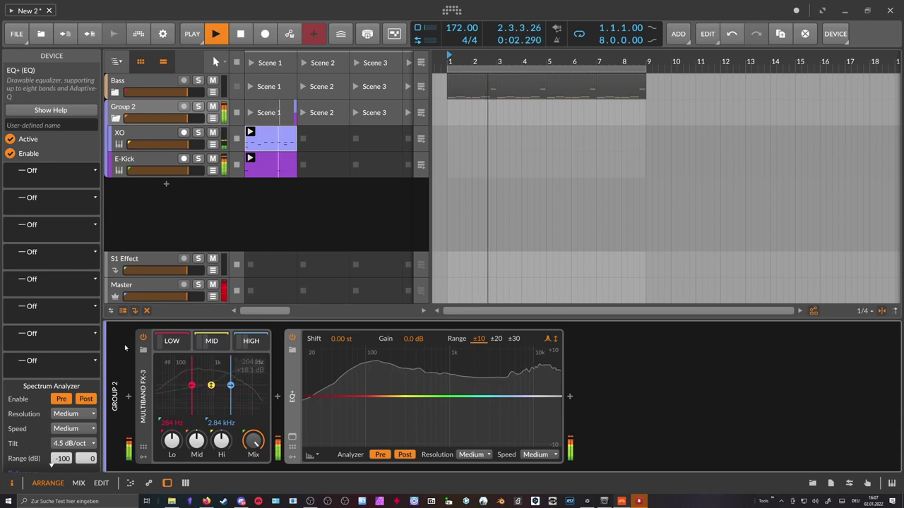
left_click(143, 338)
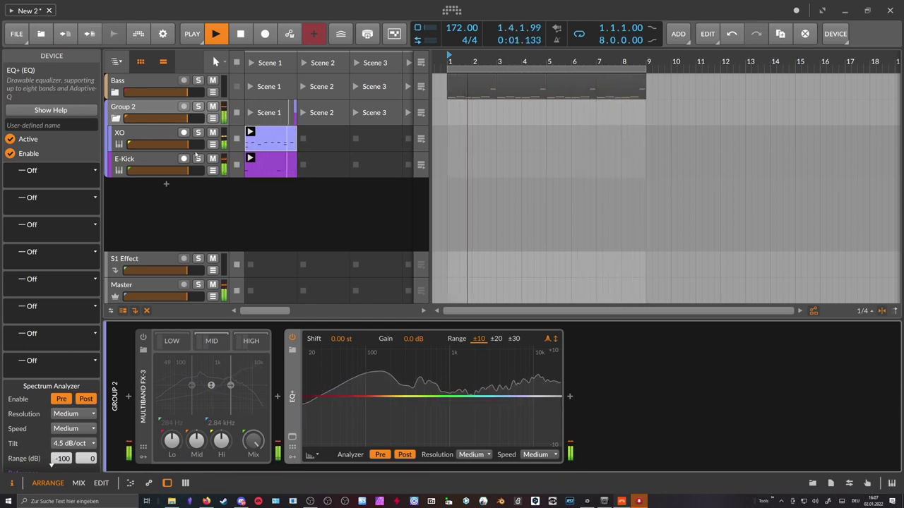
left_click(156, 163)
left_click(139, 108)
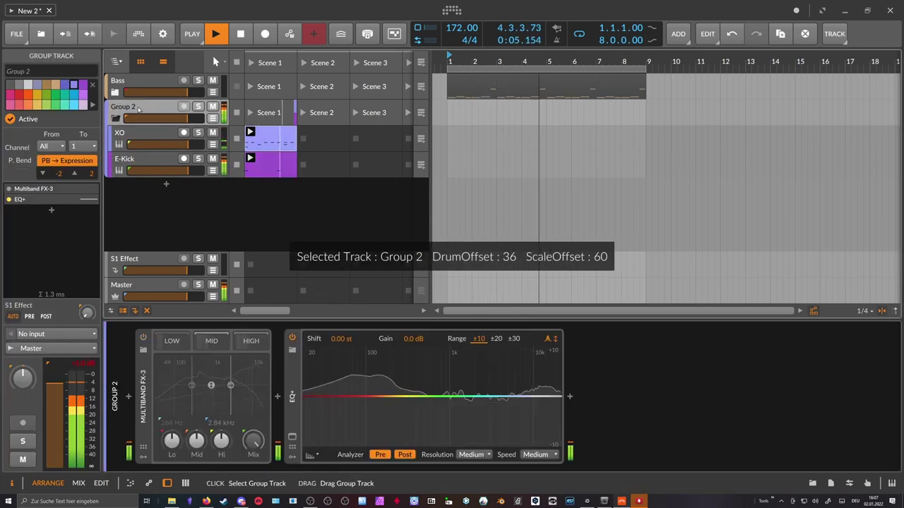
left_click(143, 339)
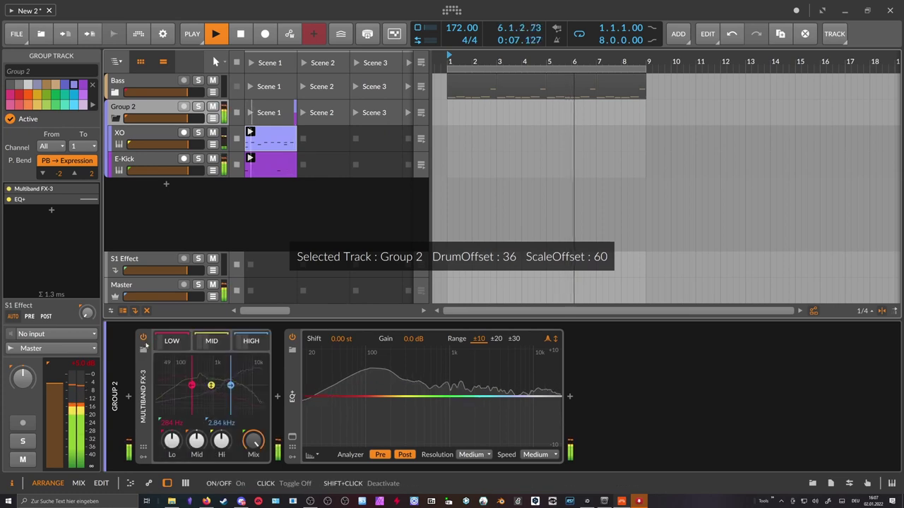
Raise the sustain gain of the high band's Transient Control, close the chain and stop playback
left_click(251, 342)
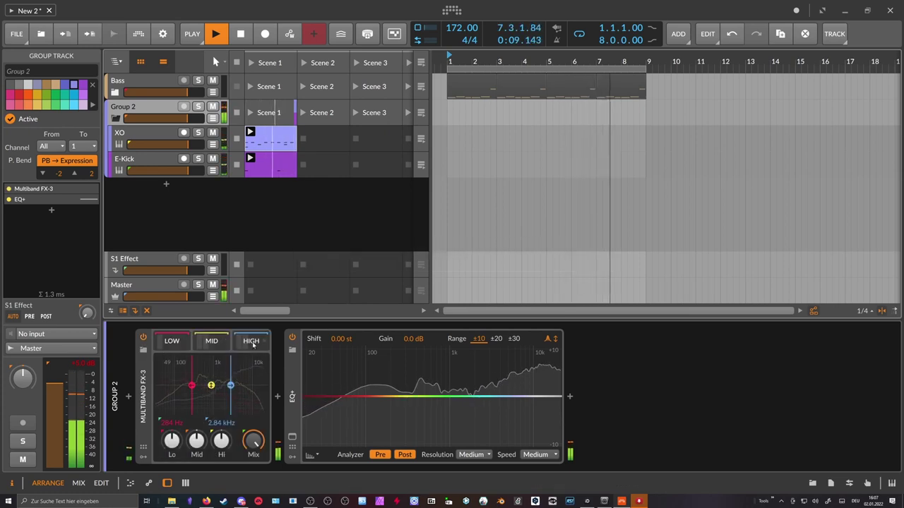
left_click(251, 341)
left_click_drag(360, 443, 360, 431)
left_click(253, 342)
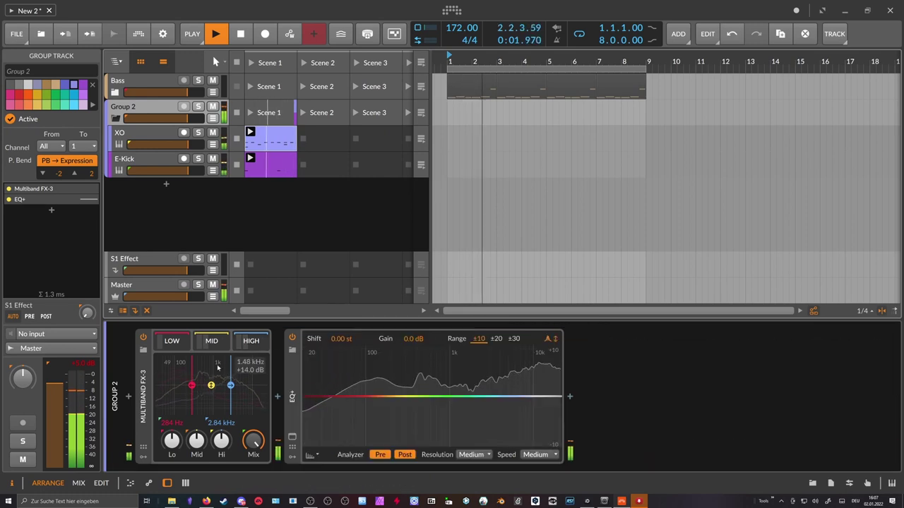
key("space")
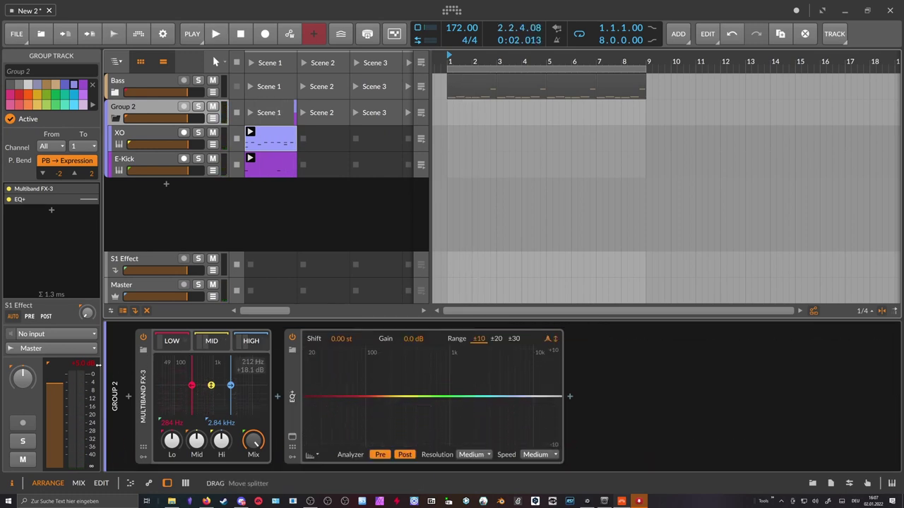
Try a Peak Limiter between Multiband FX-3 and EQ+, audition it and delete it
left_click(277, 397)
type("peak")
key("Return")
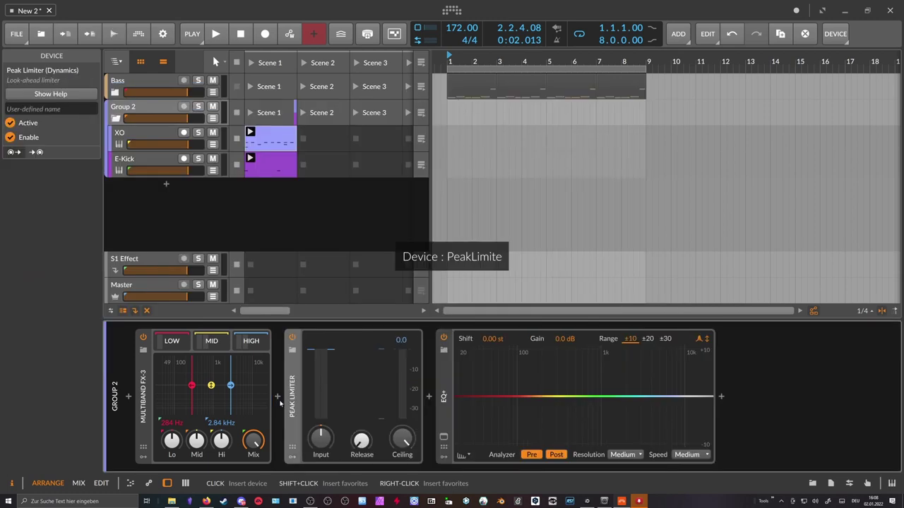
key("space")
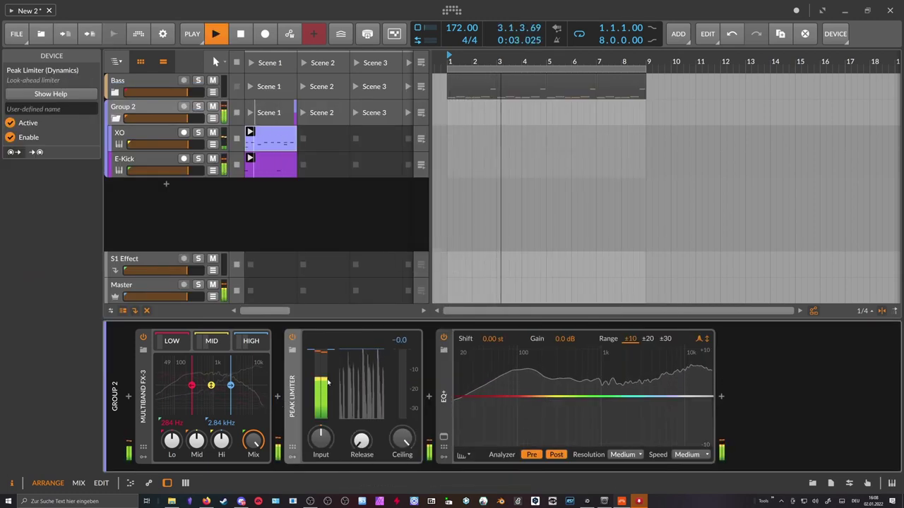
key("space")
key("Delete")
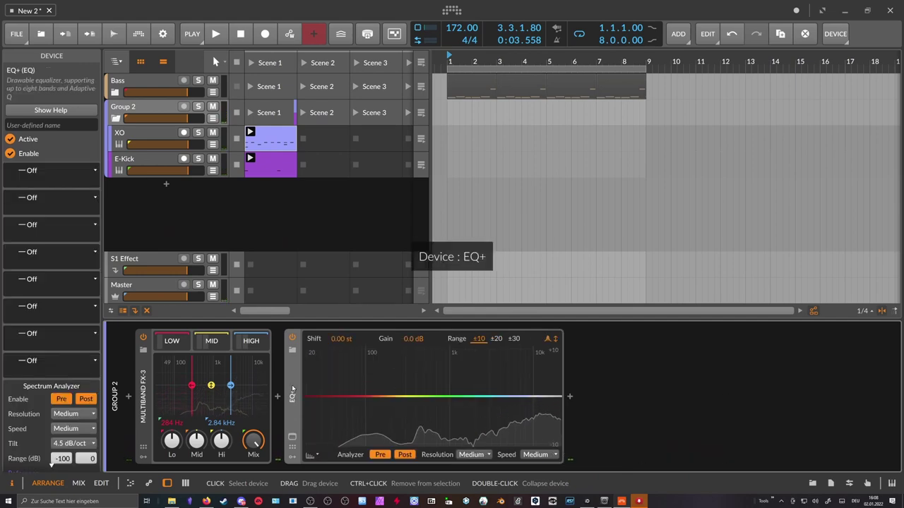
Insert the Hard-Clip preset between Multiband FX-3 and EQ+
left_click(278, 398)
type("hard")
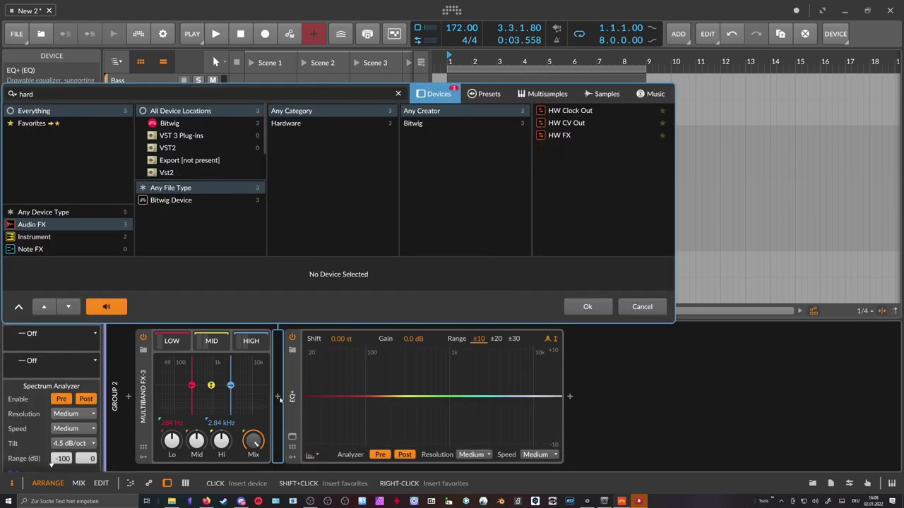
left_click(489, 93)
double_click(572, 123)
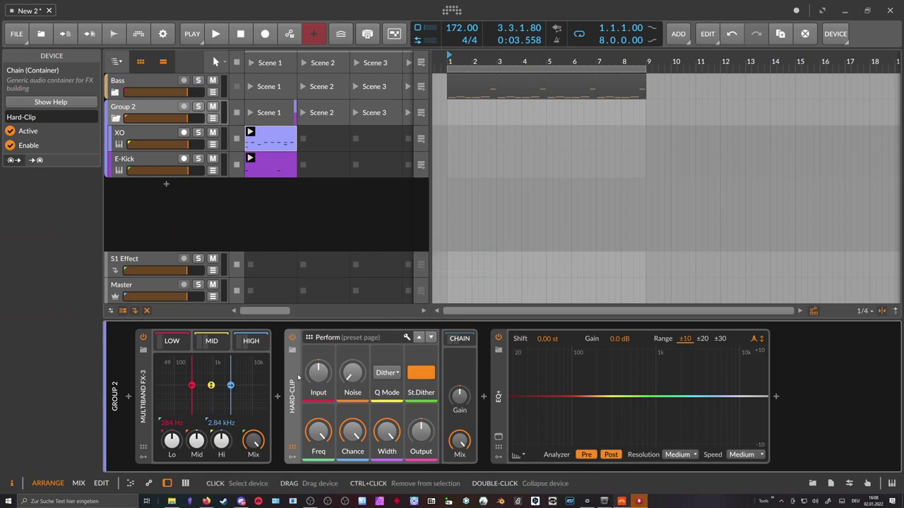
Try a Peak Limiter in front of Hard-Clip, audition it, switch it off and delete it
left_click(278, 398)
type("peak")
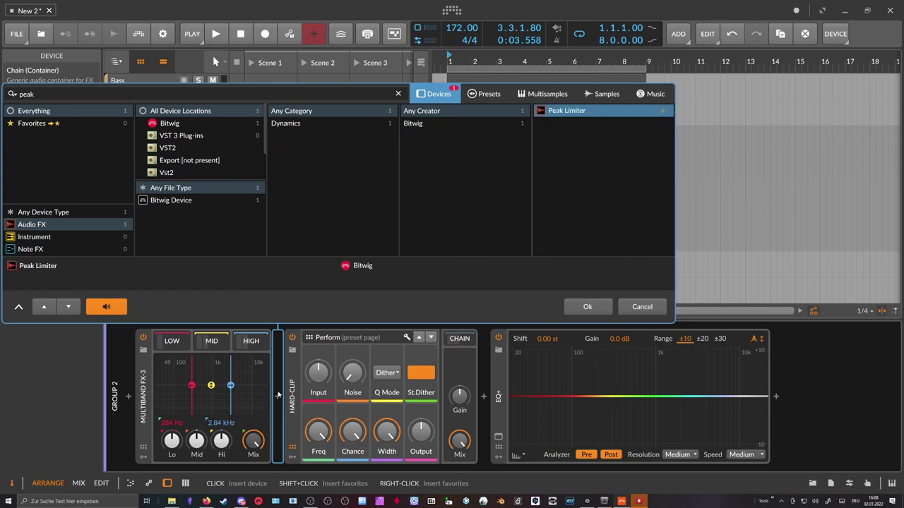
key("Return")
key("space")
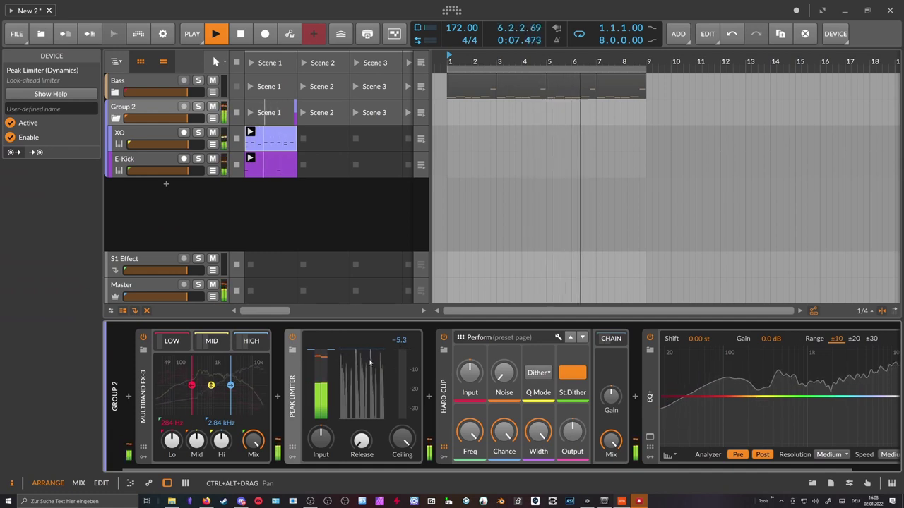
key("space")
left_click(292, 338)
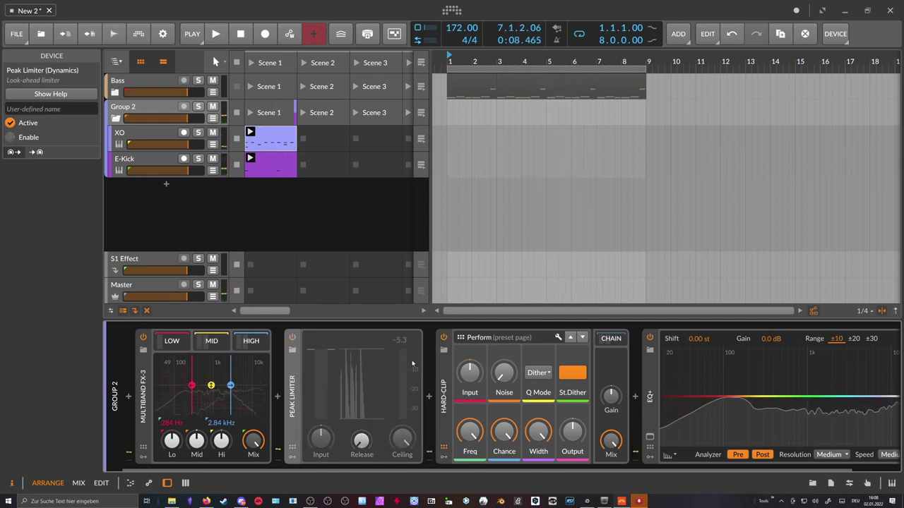
key("Delete")
Audition the drums through Hard-Clip and insert a Peak Limiter between Hard-Clip and EQ+
key("space")
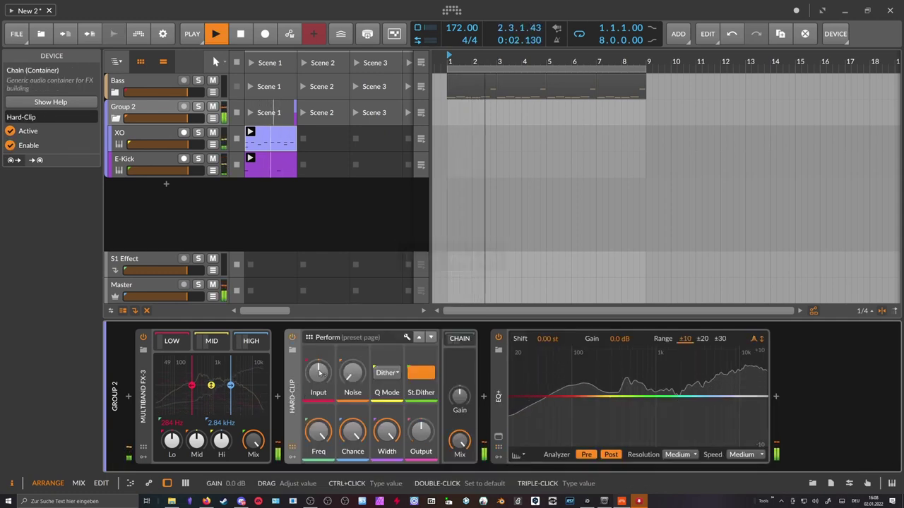
key("space")
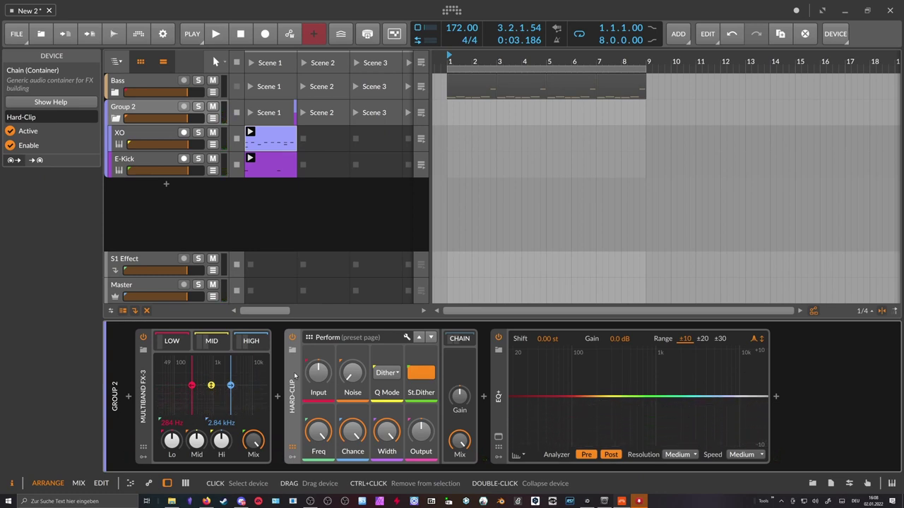
key("space")
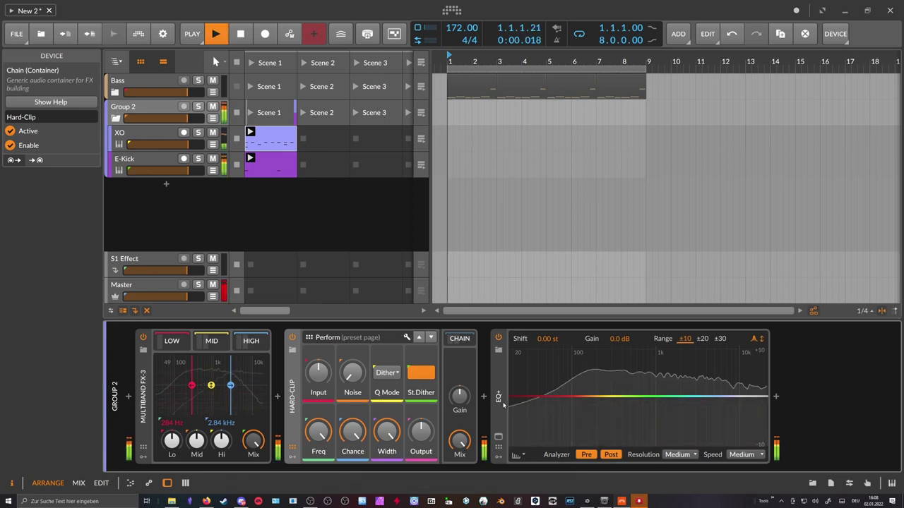
left_click(484, 398)
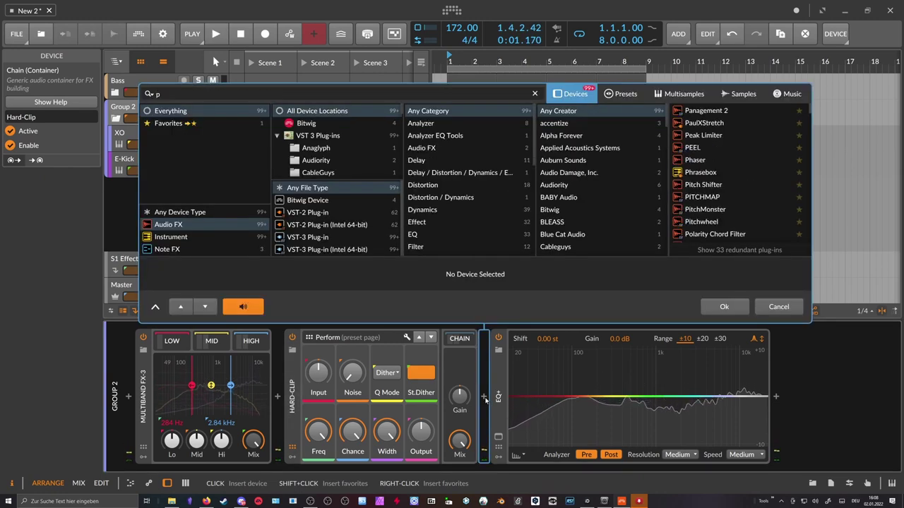
type("peak")
key("Return")
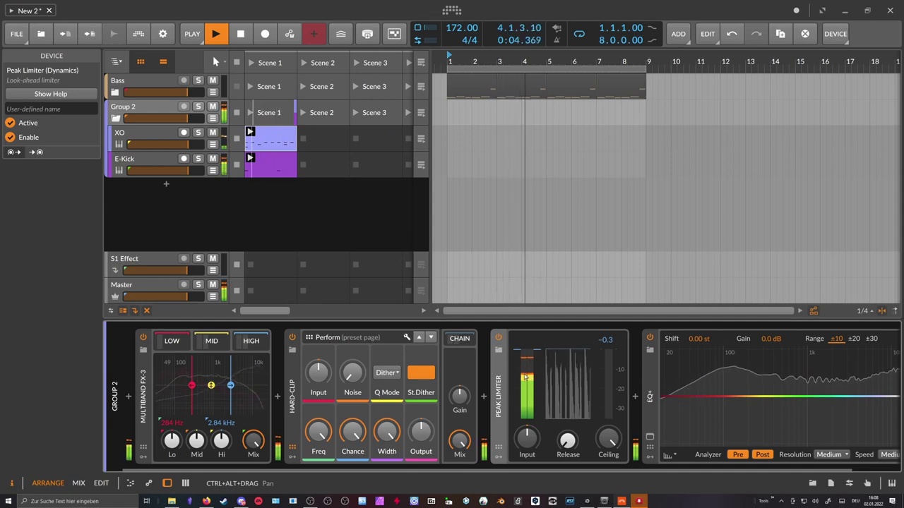
Delete the Peak Limiter after Hard-Clip and raise Hard-Clip's Input to about +6.4 dB during playback
key("space")
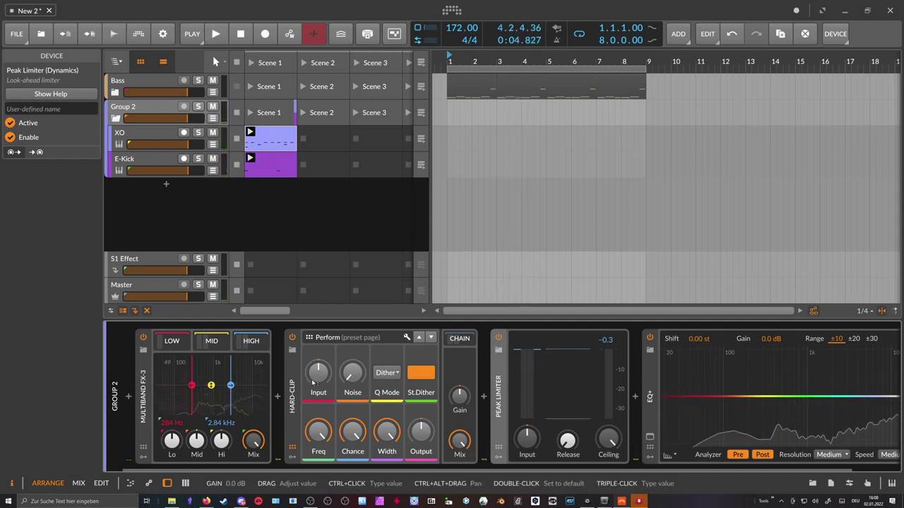
key("Delete")
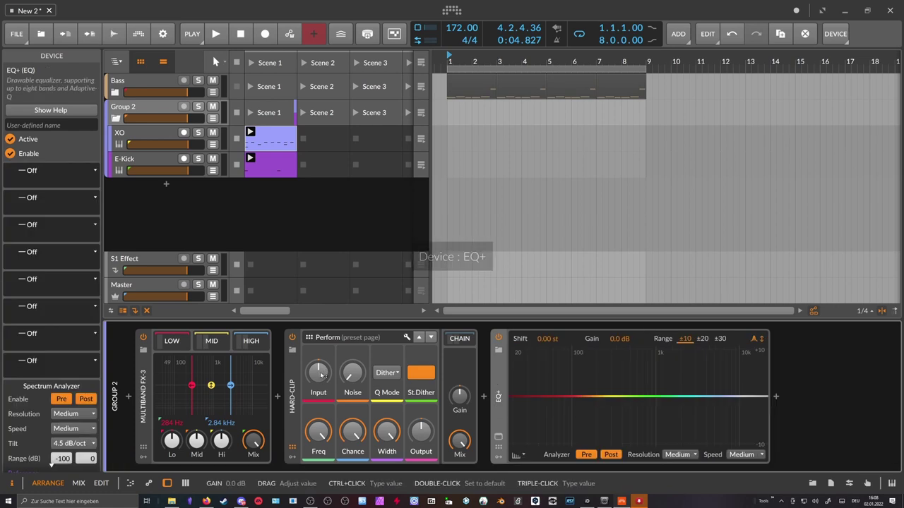
key("space")
mouse_move(321, 379)
left_mouse_down()
mouse_move(322, 358)
mouse_move(322, 367)
left_mouse_up()
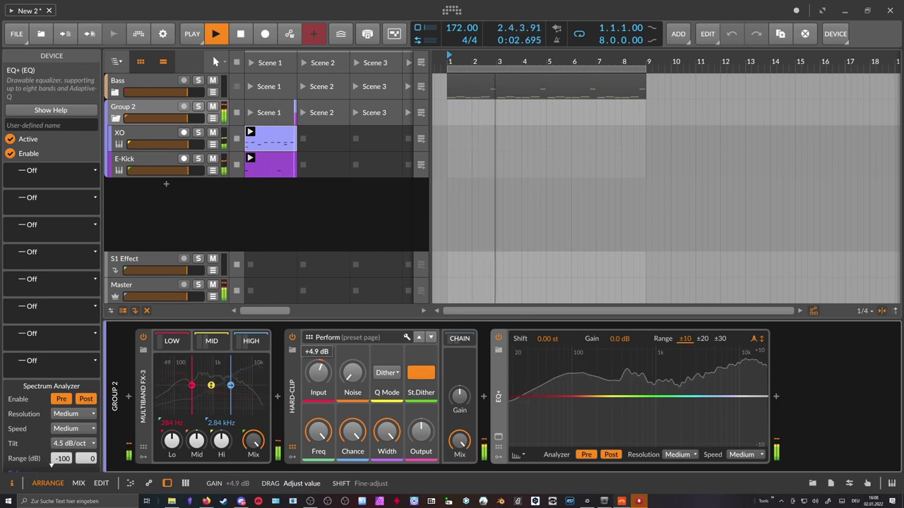
left_click_drag(318, 373, 318, 368)
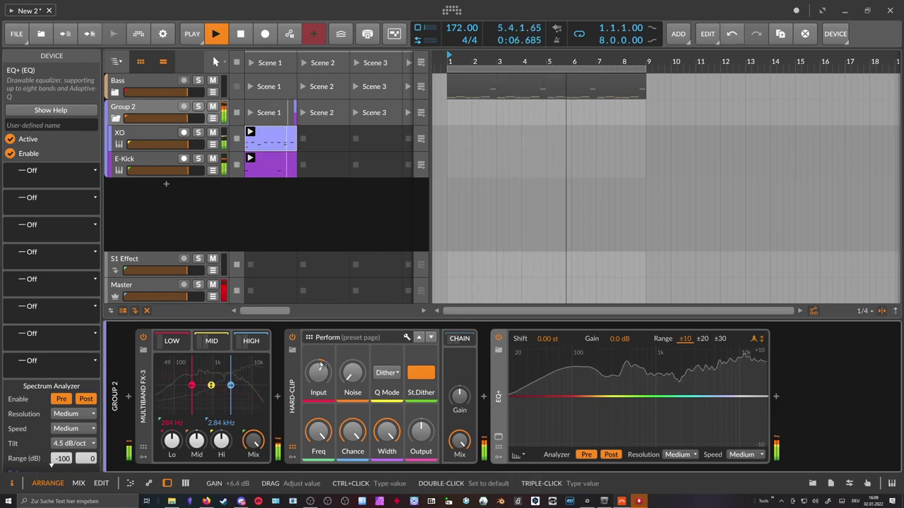
key("space")
Set the E-Kick's oscillator decay to about 99.1 ms and raise the drum group's Hard-Clip Input to about +7.6 dB
left_click(145, 163)
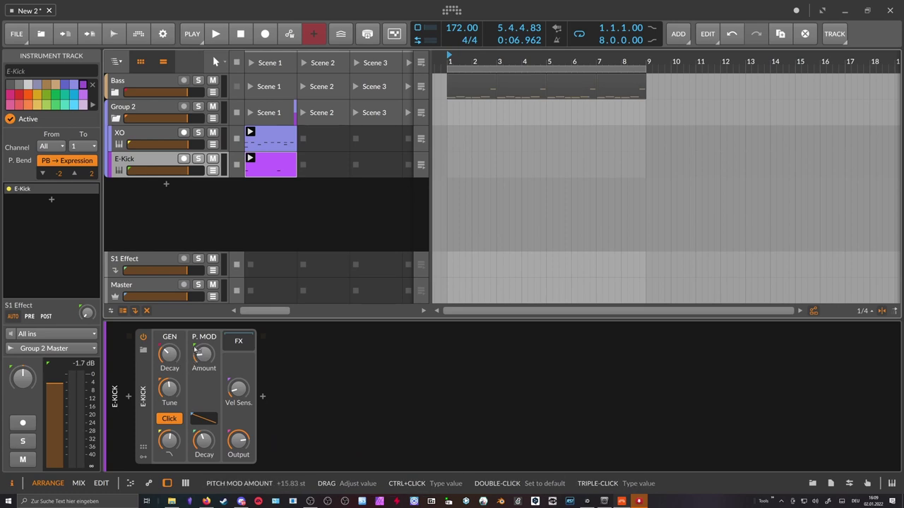
mouse_move(172, 358)
left_mouse_down()
mouse_move(173, 371)
mouse_move(172, 354)
left_mouse_up()
key("space")
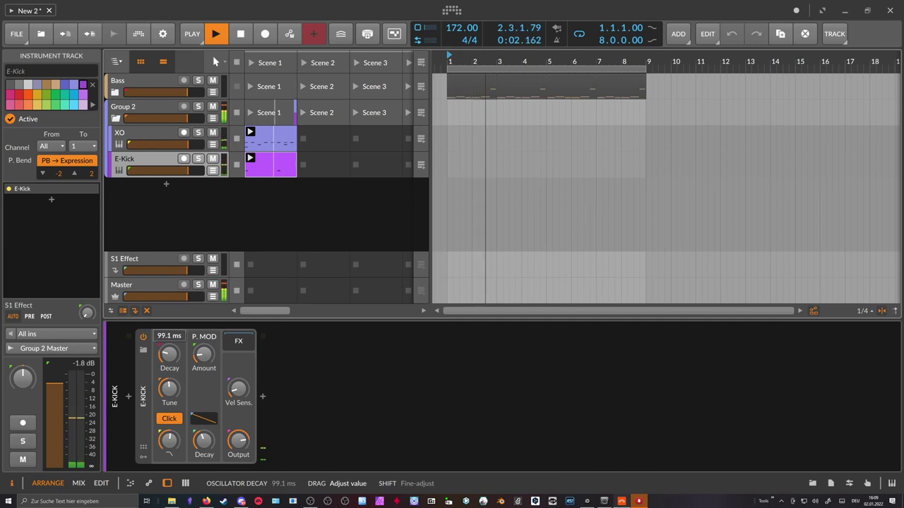
left_click(150, 109)
left_click_drag(318, 373, 318, 368)
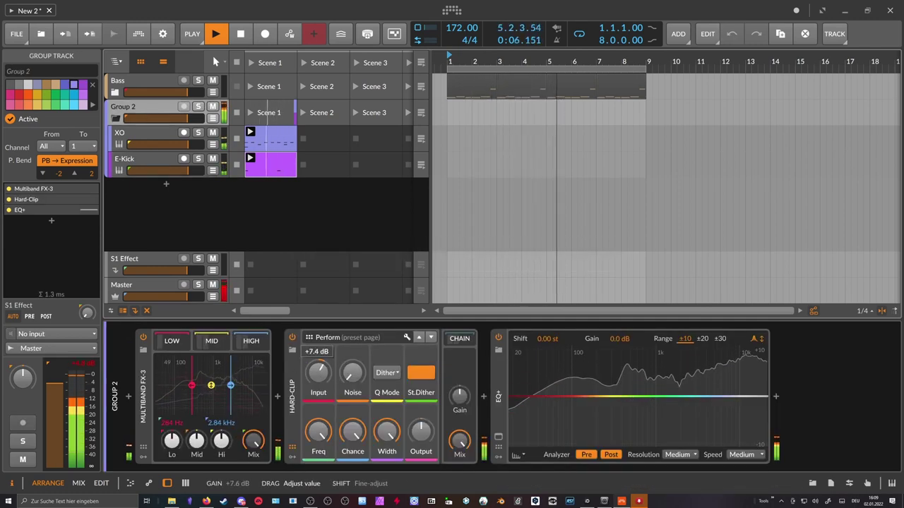
Readjust the E-Kick's pitch modulation decay and, with the track soloed, set its low-pass cutoff to about 3.71 kHz
left_click(141, 162)
left_click_drag(204, 439, 170, 428)
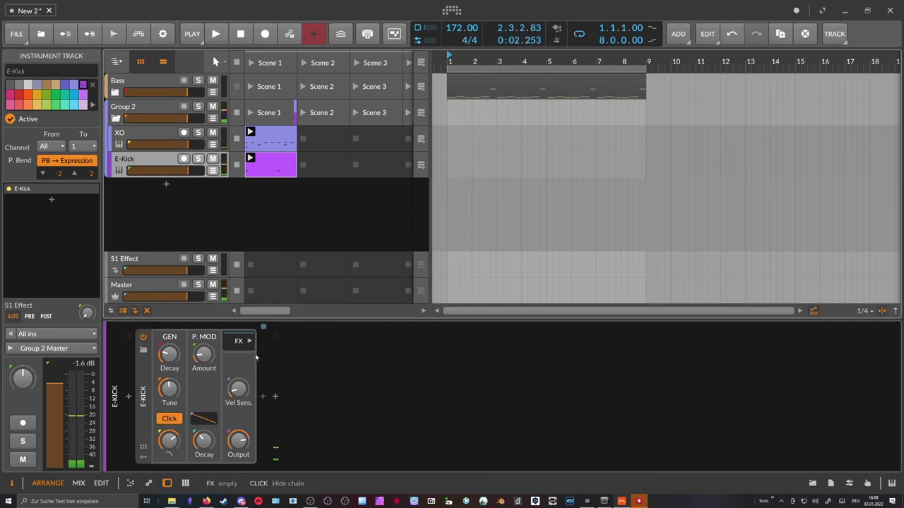
left_click(264, 399)
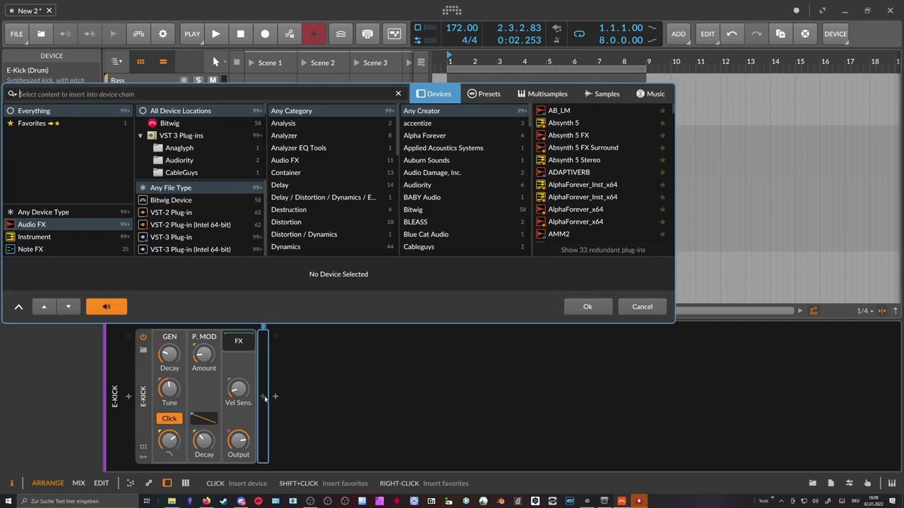
key("Escape")
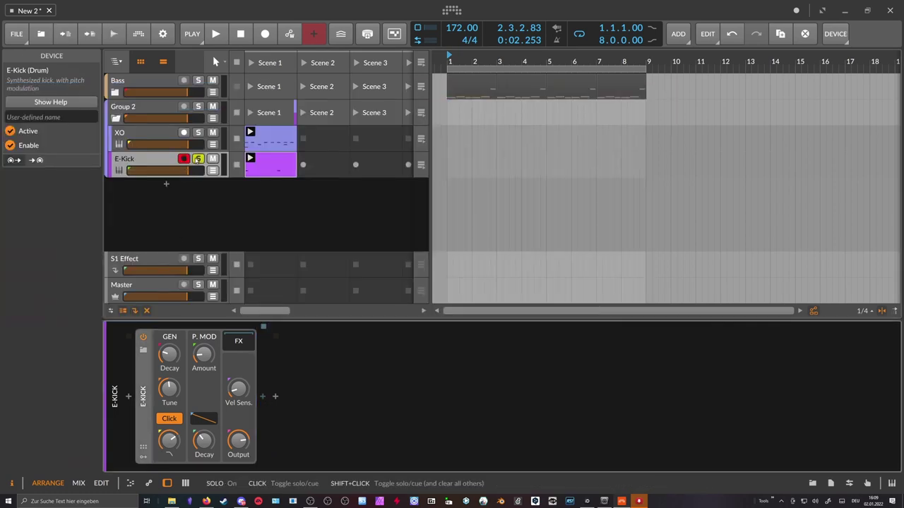
key("space")
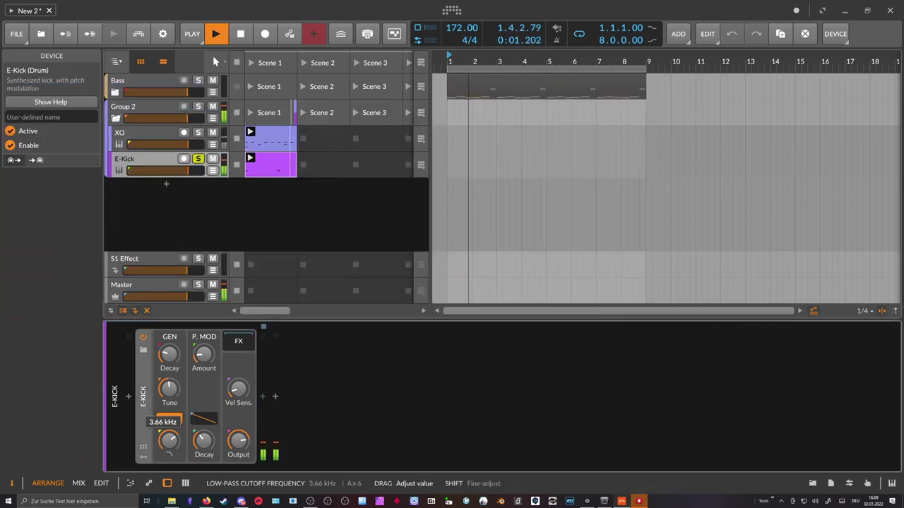
left_click(169, 448)
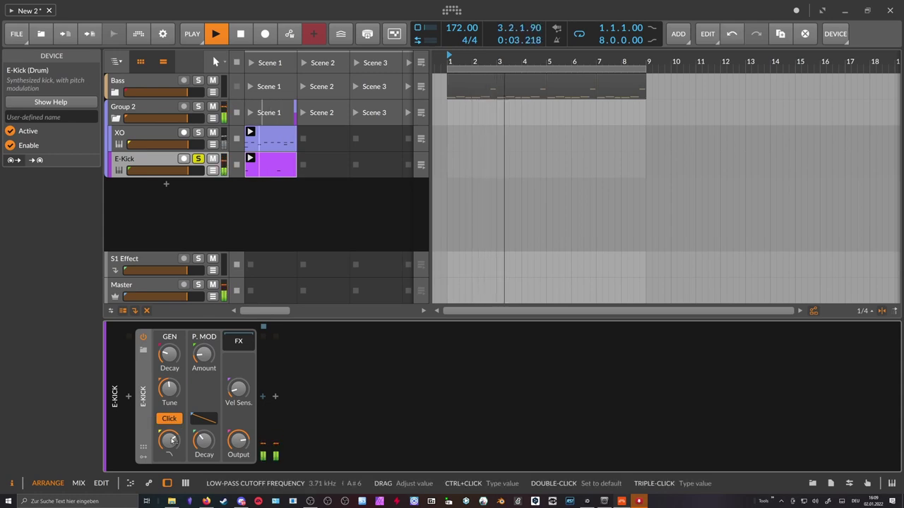
Switch off Hard-Clip on the drum group while the soloed kick plays
left_click(166, 81)
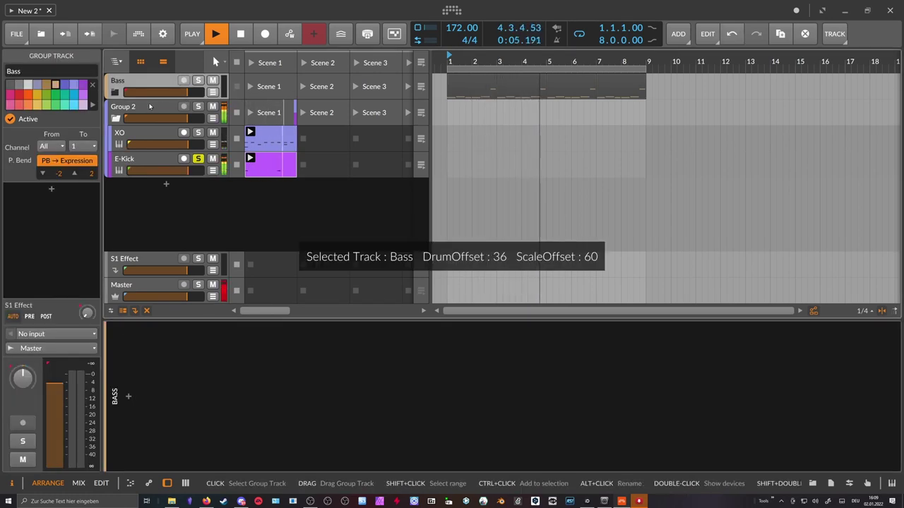
left_click(150, 106)
left_click(292, 338)
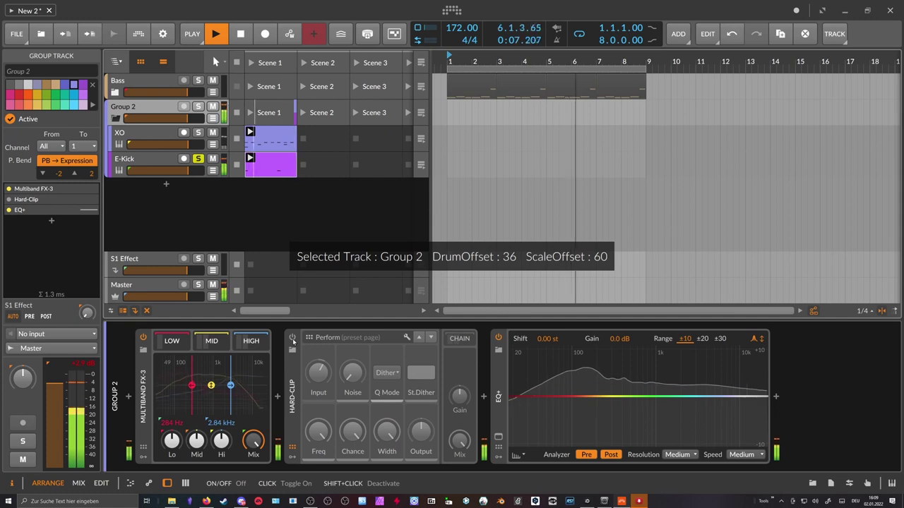
Insert an EQ+ into the FX chain of the E-Kick device
key("Down")
key("Down")
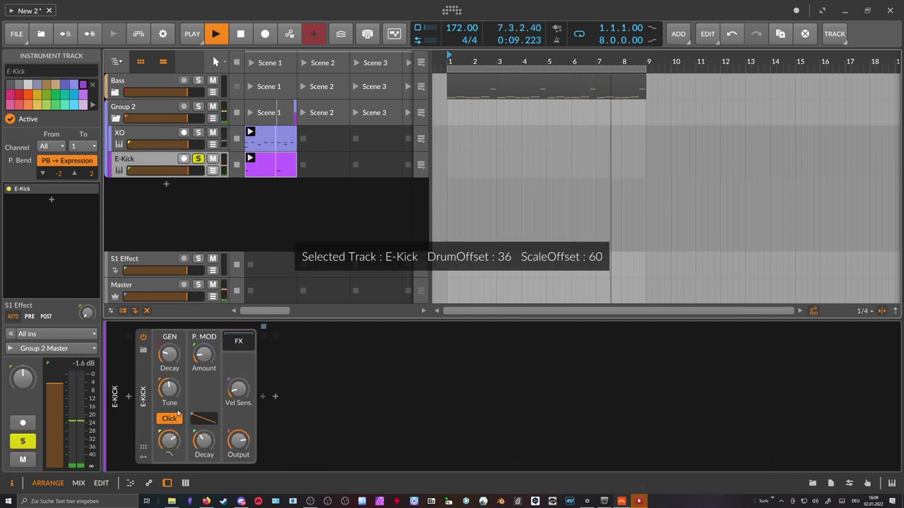
key("space")
left_click(263, 397)
type("eq")
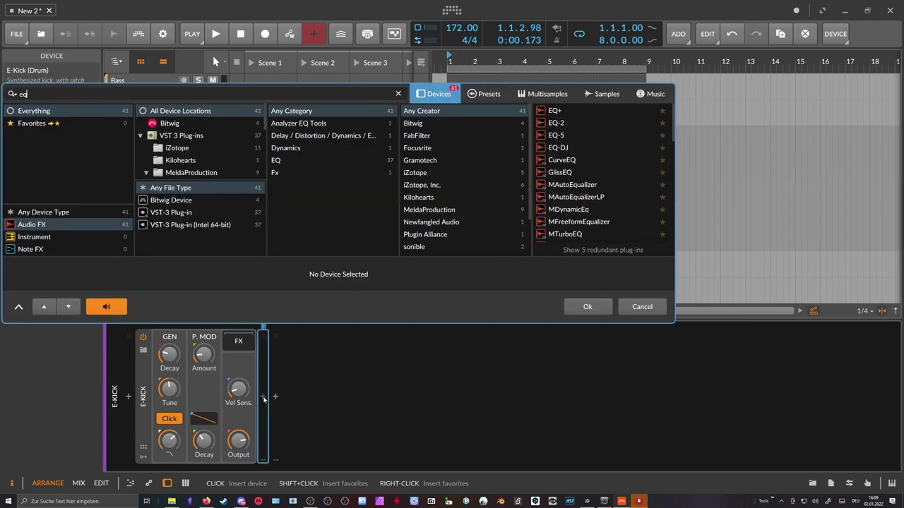
key("Down")
key("Return")
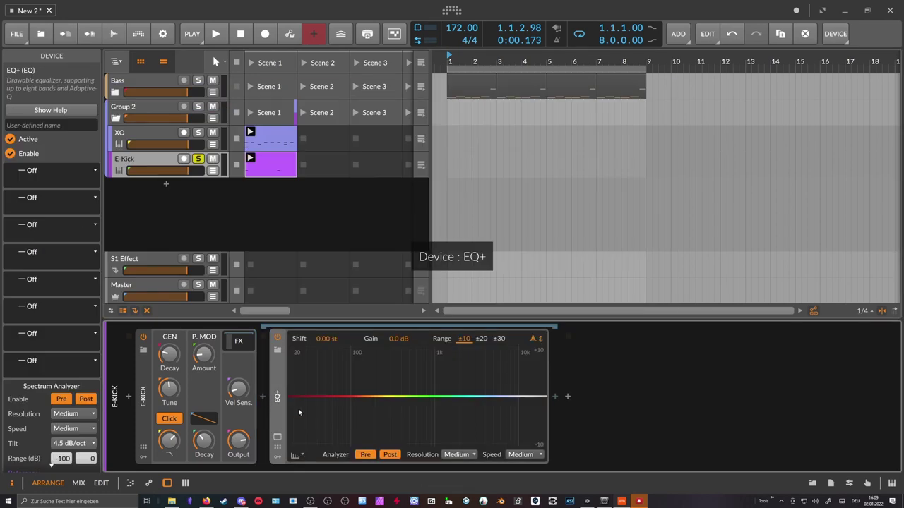
Add a low-cut at about 47.5 Hz and a bell boost of about +3.4 dB at 121 Hz to the kick's EQ+
left_click(295, 396)
left_click_drag(330, 412, 366, 388)
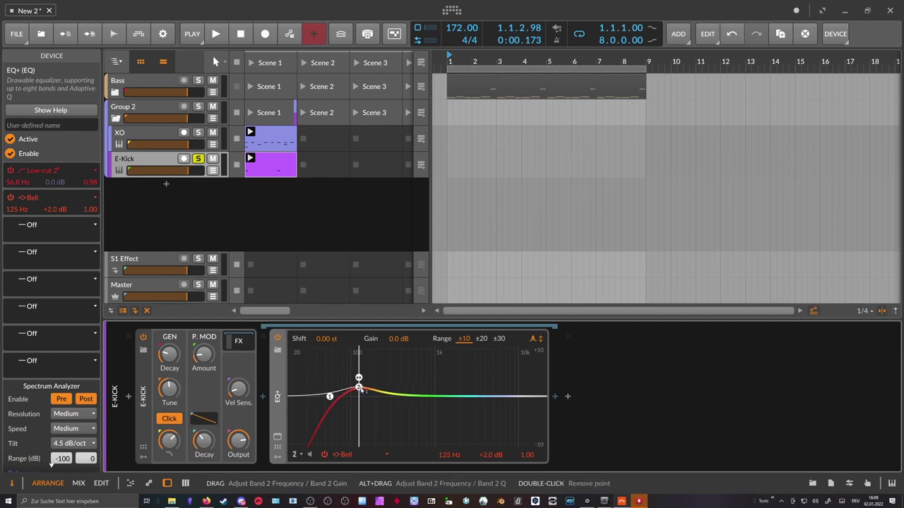
key("space")
mouse_move(359, 385)
left_mouse_down()
mouse_move(351, 387)
mouse_move(376, 377)
mouse_move(341, 372)
mouse_move(351, 384)
mouse_move(329, 399)
mouse_move(340, 381)
mouse_move(358, 382)
left_mouse_up()
key("space")
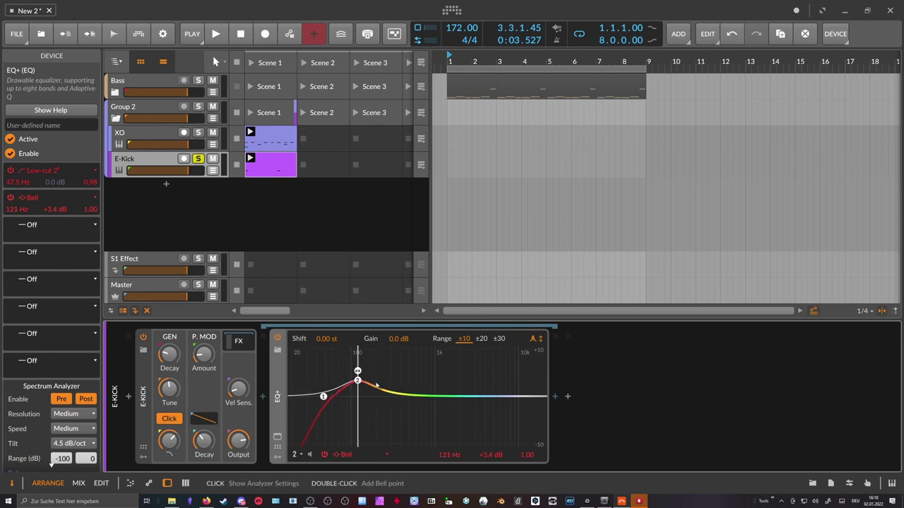
Add a bell of about +6.4 dB at 990 Hz and move the low-cut to about 54.2 Hz, auditioning the kick
key("space")
left_click_drag(428, 396, 435, 364)
key("space")
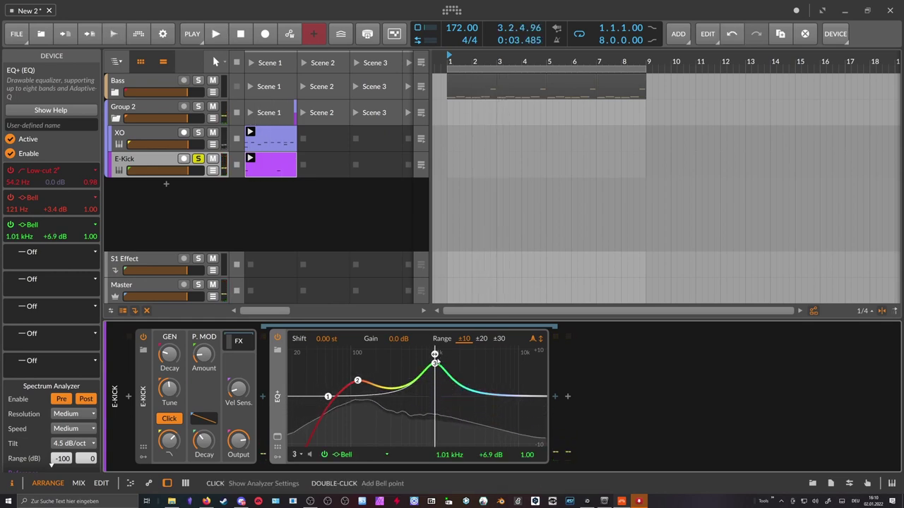
mouse_move(435, 362)
left_mouse_down()
mouse_move(435, 353)
mouse_move(436, 392)
mouse_move(441, 362)
mouse_move(434, 367)
left_mouse_up()
key("space")
Insert Multiband FX-2 after EQ+ in the E-Kick's FX chain and briefly audition it
left_click(555, 396)
type("fx-")
key("Down")
key("Return")
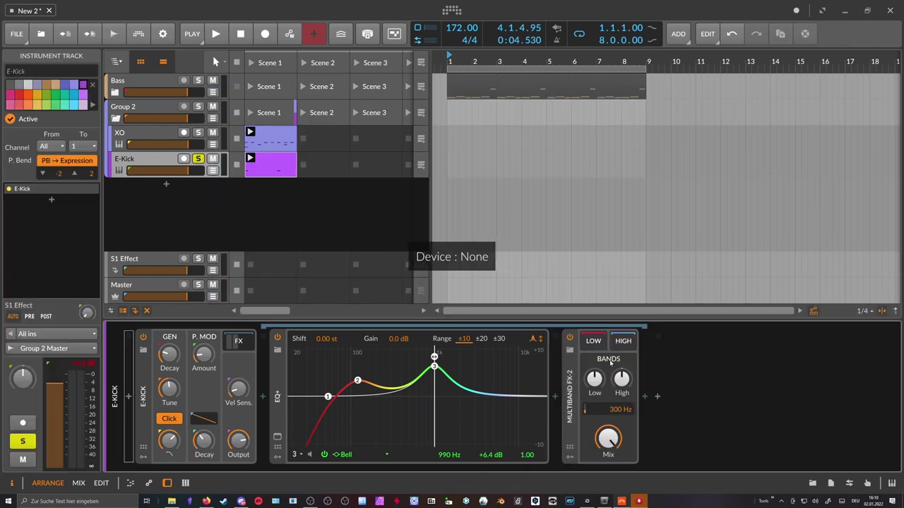
key("space")
key("space")
Insert a Freq Shifter in the high band of Multiband FX-2 and set its Range to about 386 Hz
left_click(643, 397)
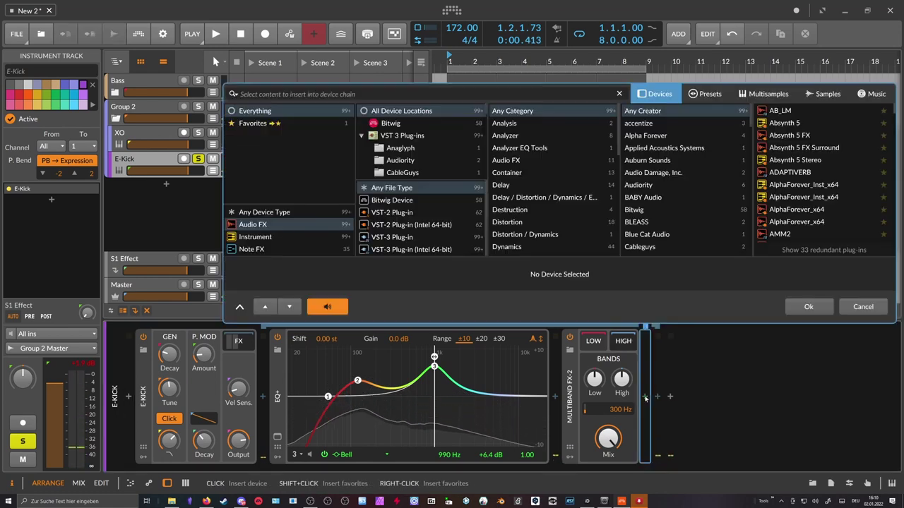
type("freq")
key("Return")
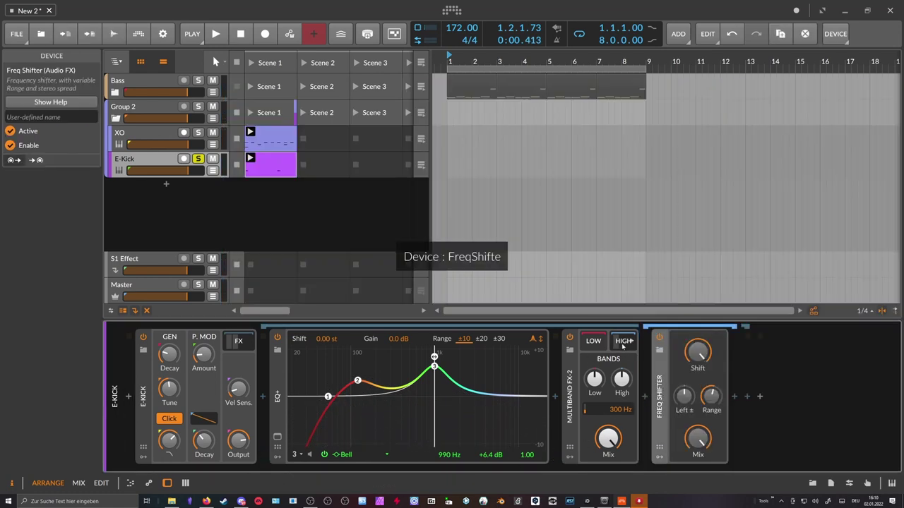
key("space")
mouse_move(711, 397)
left_mouse_down()
mouse_move(711, 451)
mouse_move(711, 372)
mouse_move(711, 382)
left_mouse_up()
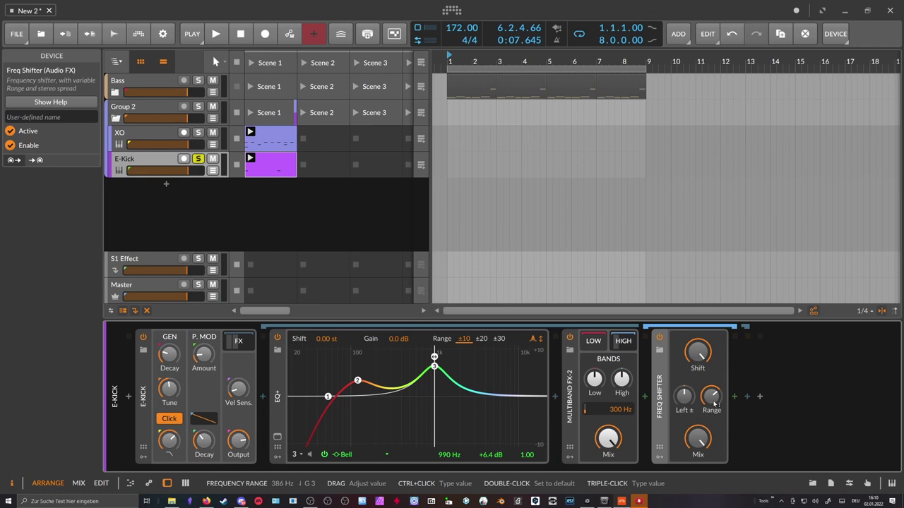
Set the E-Kick's pitch modulation amount to 24 st and its pitch modulation decay to about 75.1 ms
key("space")
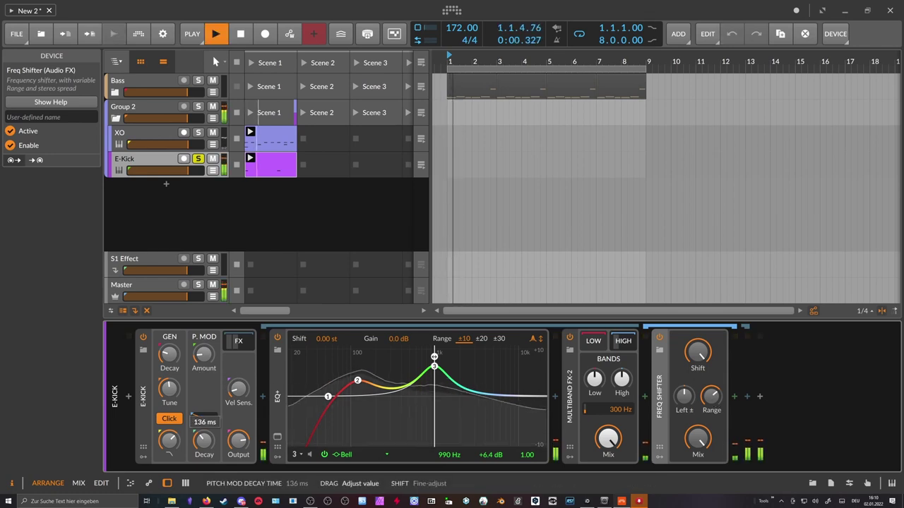
left_click_drag(204, 439, 203, 440)
mouse_move(204, 354)
left_mouse_down()
mouse_move(204, 345)
mouse_move(205, 358)
left_mouse_up()
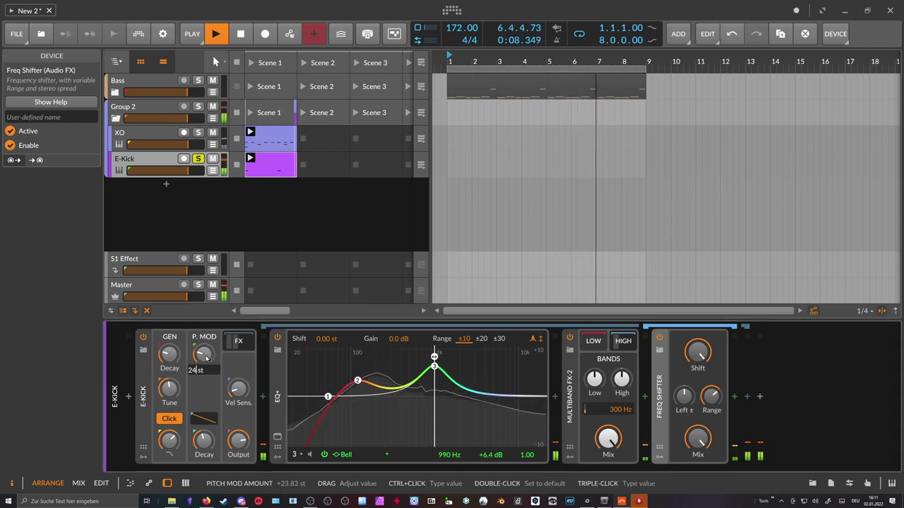
left_click_drag(205, 442, 204, 457)
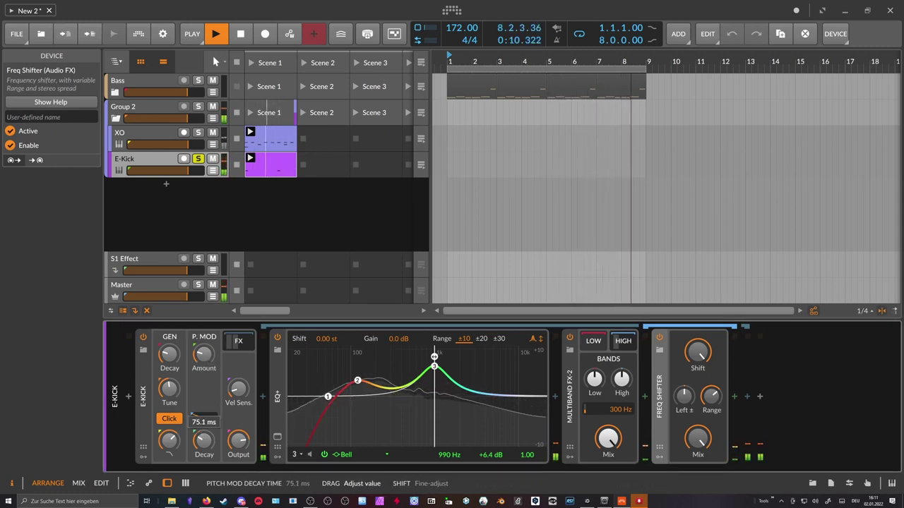
key("space")
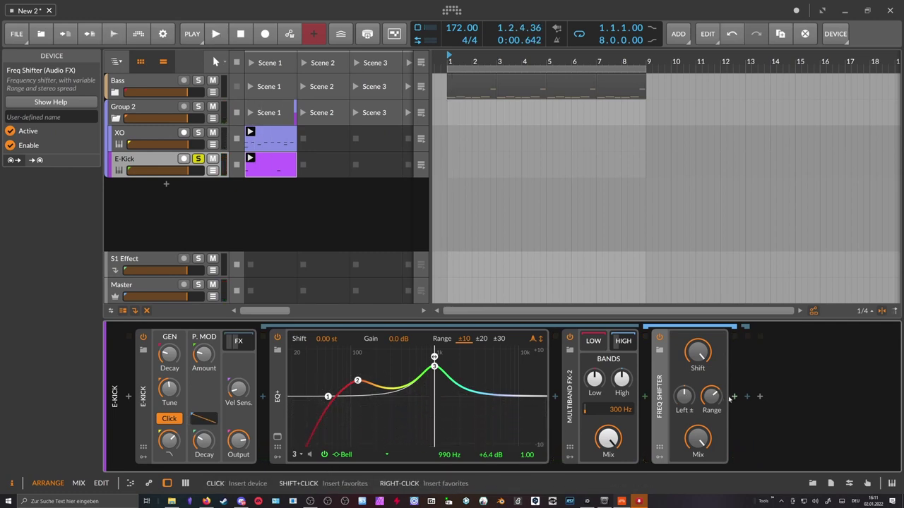
left_click(684, 397, "ctrl")
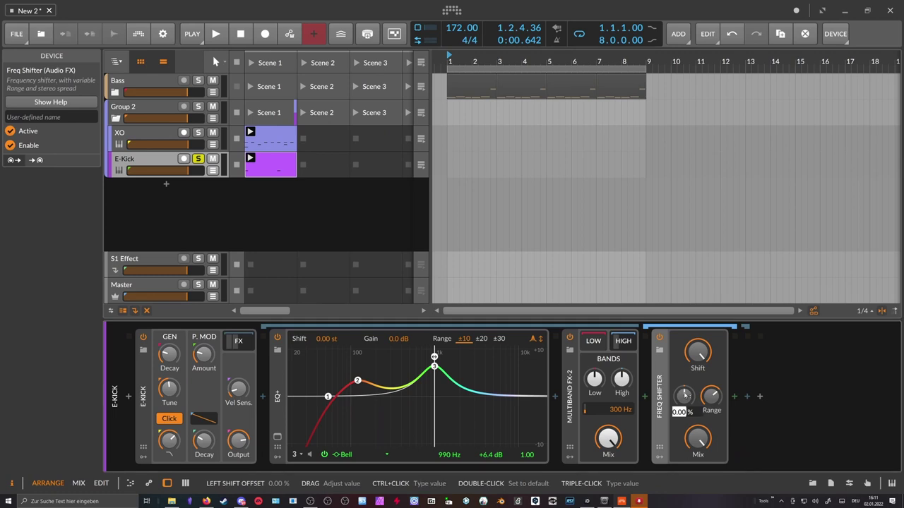
key("Escape")
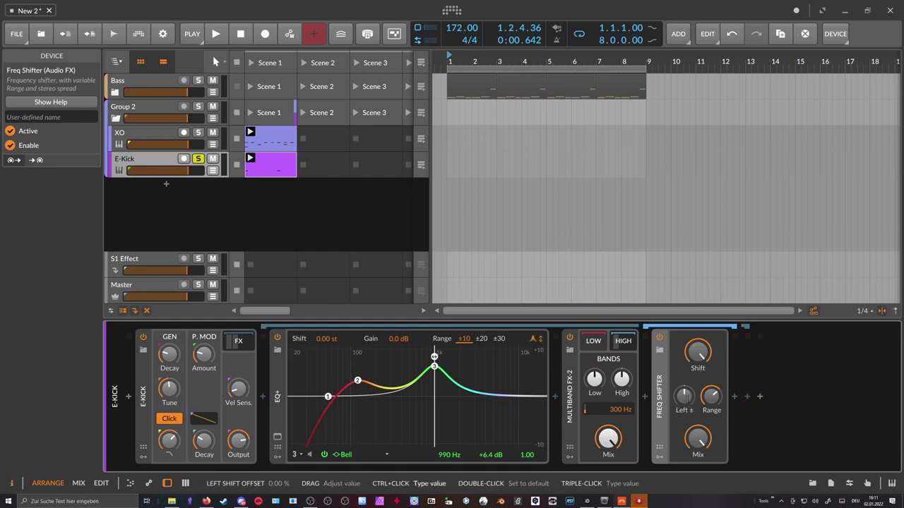
left_click(683, 397, "ctrl")
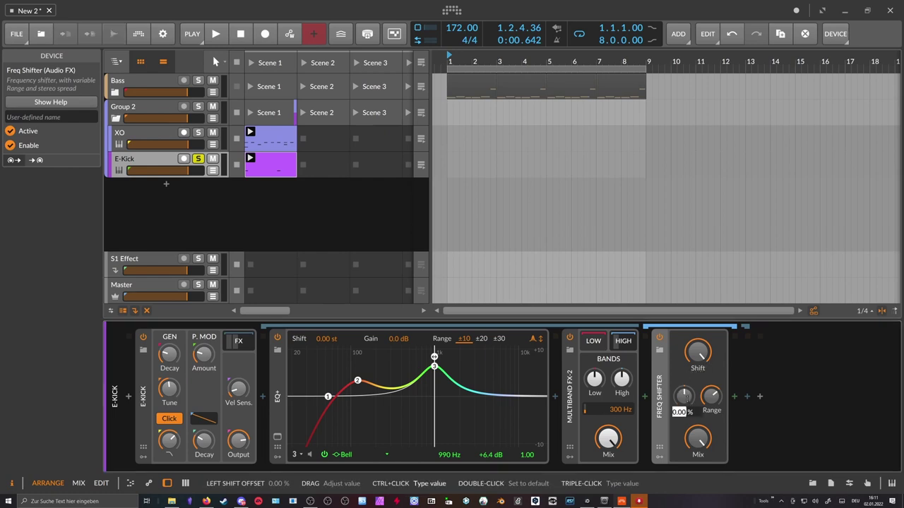
left_click(679, 380)
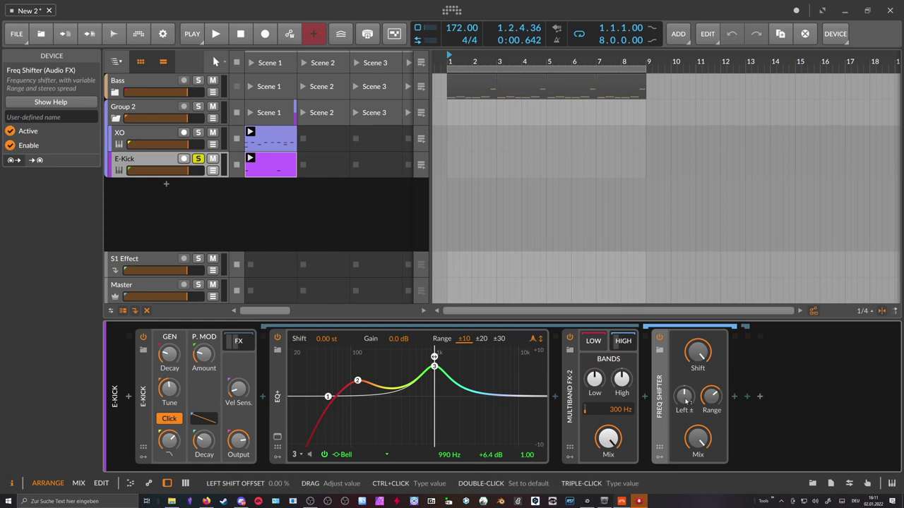
Try different left shift offsets on the Freq Shifter during playback and reset the offset to its default
left_click_drag(686, 401, 685, 358)
key("space")
double_click(686, 401)
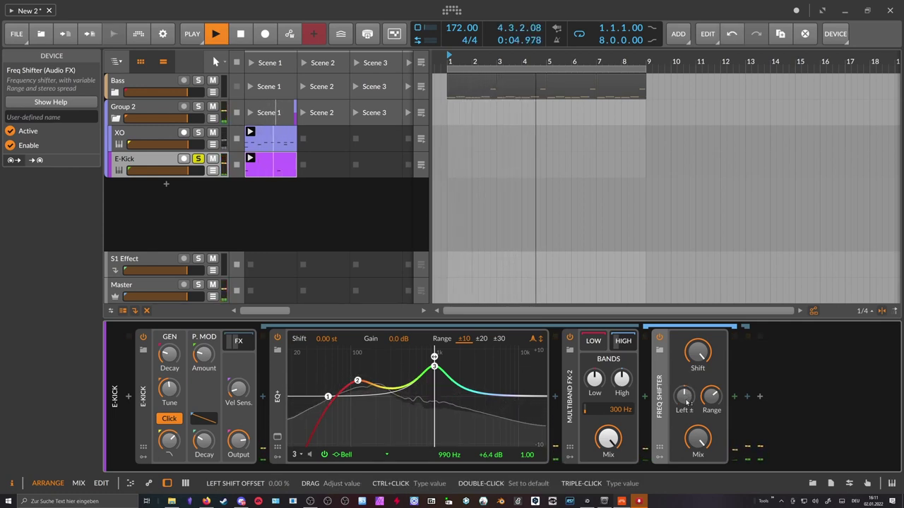
left_click_drag(685, 401, 686, 402)
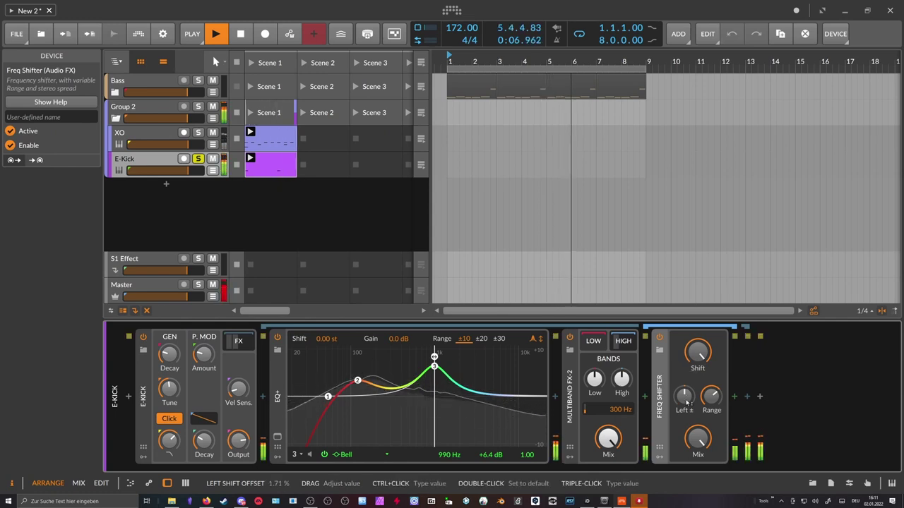
double_click(686, 402)
key("space")
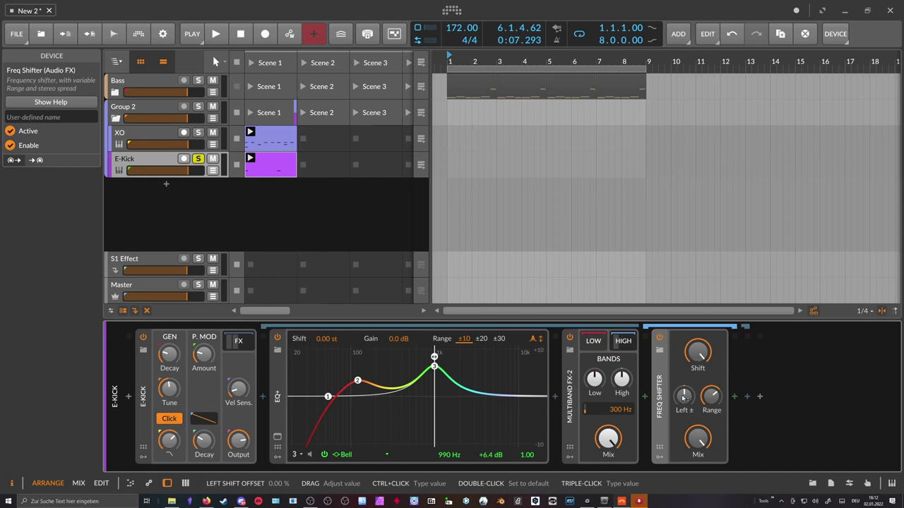
Adjust the E-Kick EQ+ bell band to about 963 Hz and +6.1 dB during playback and collapse the Multiband FX-2 high band
key("space")
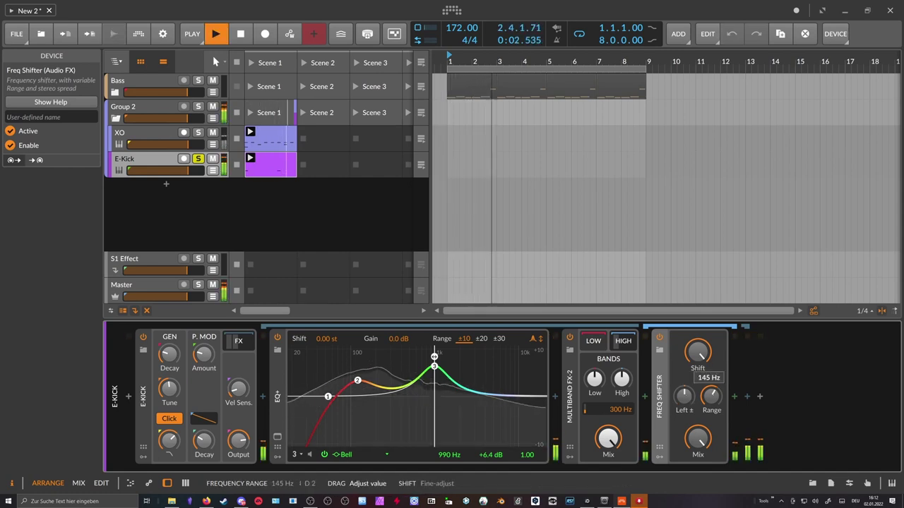
mouse_move(436, 367)
left_mouse_down()
mouse_move(416, 364)
mouse_move(435, 368)
left_mouse_up()
left_click(623, 344)
key("space")
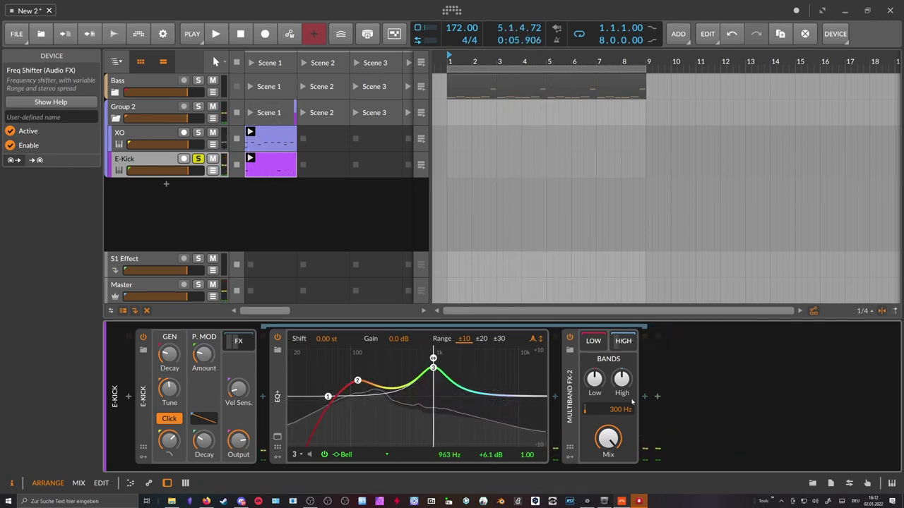
Insert a Peak Limiter after Multiband FX-2 in the E-Kick's FX chain
left_click(239, 341)
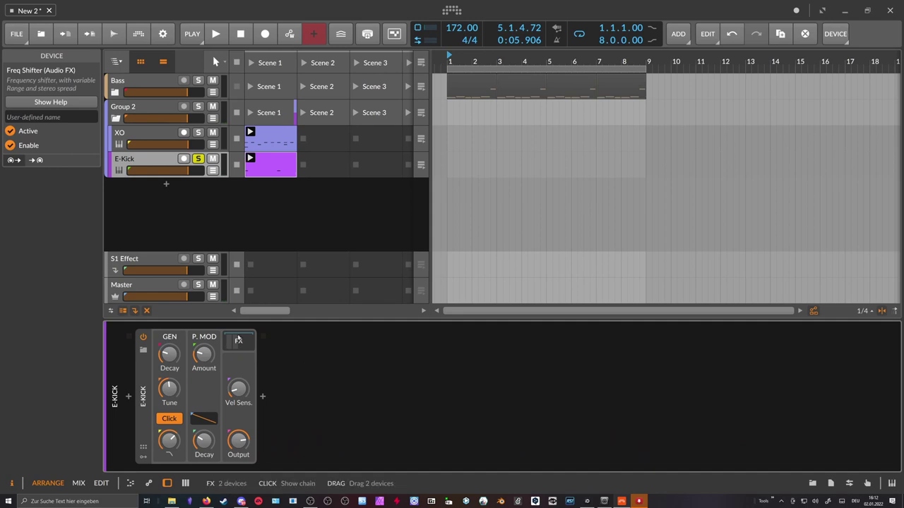
left_click(644, 399)
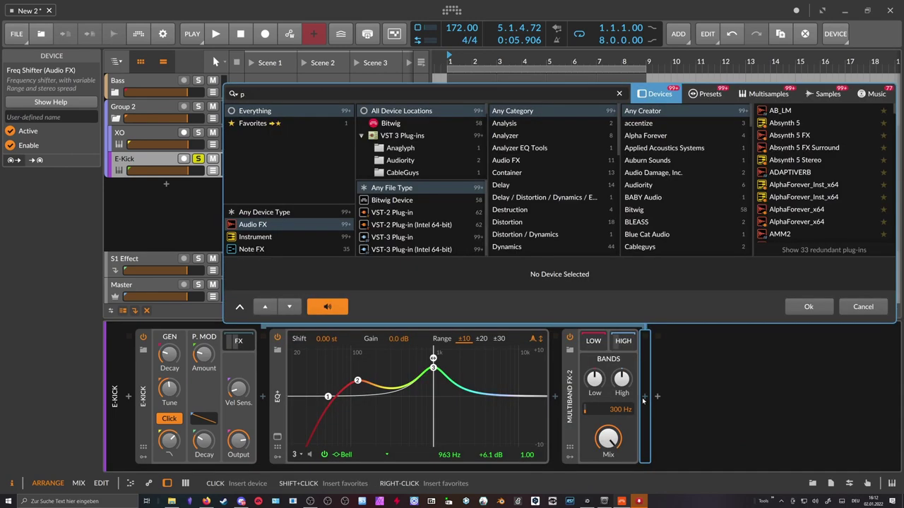
type("peak")
key("Down")
key("Return")
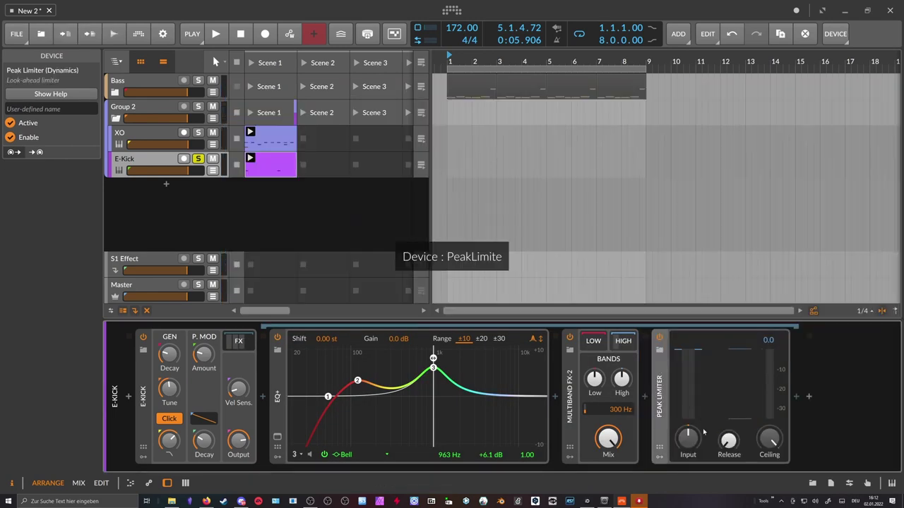
Adjust the Peak Limiter's input gain while auditioning the kick, and turn off the E-Kick's solo to hear all drums
key("space")
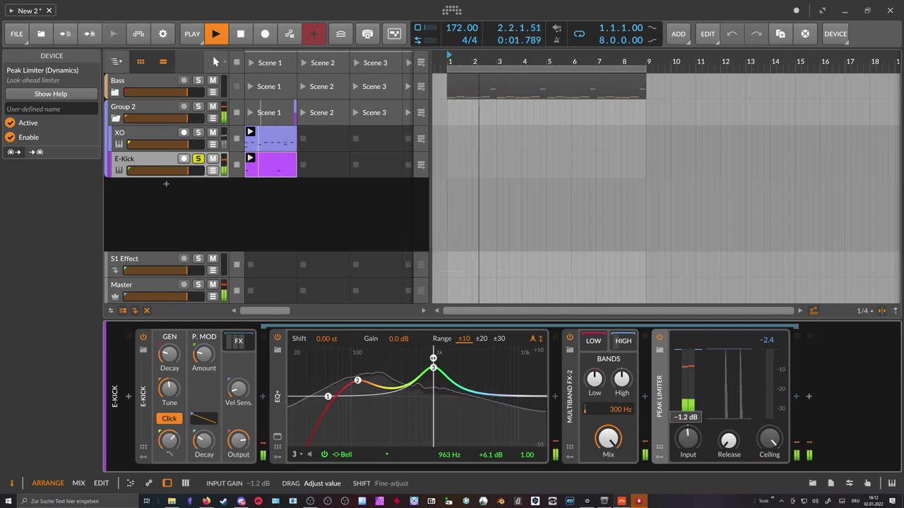
key("space")
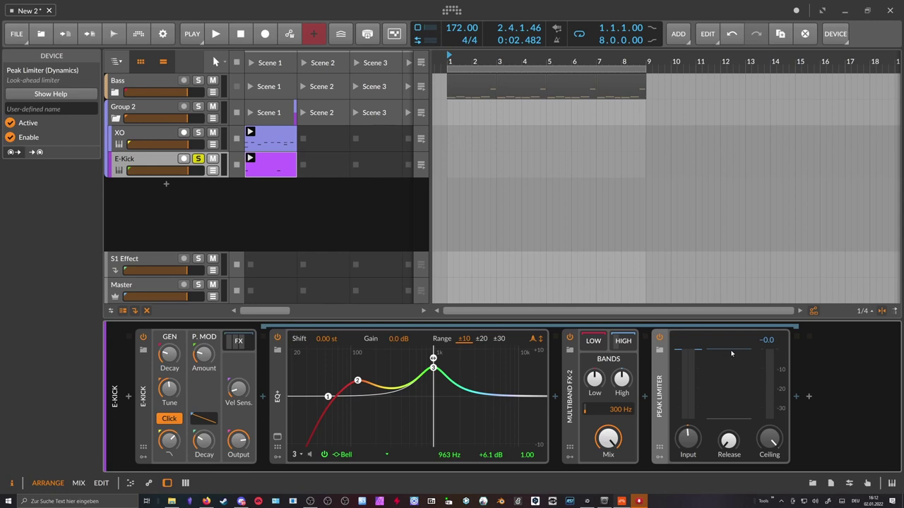
key("space")
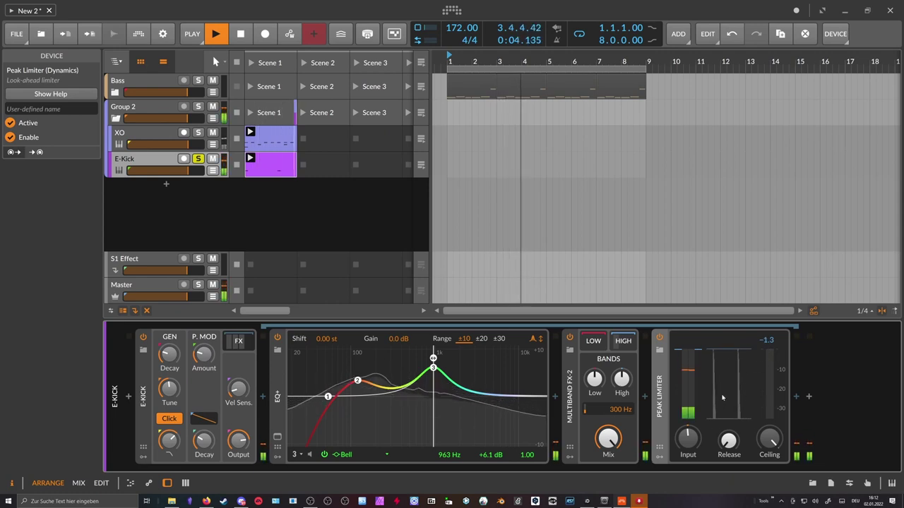
left_click_drag(688, 438, 695, 438)
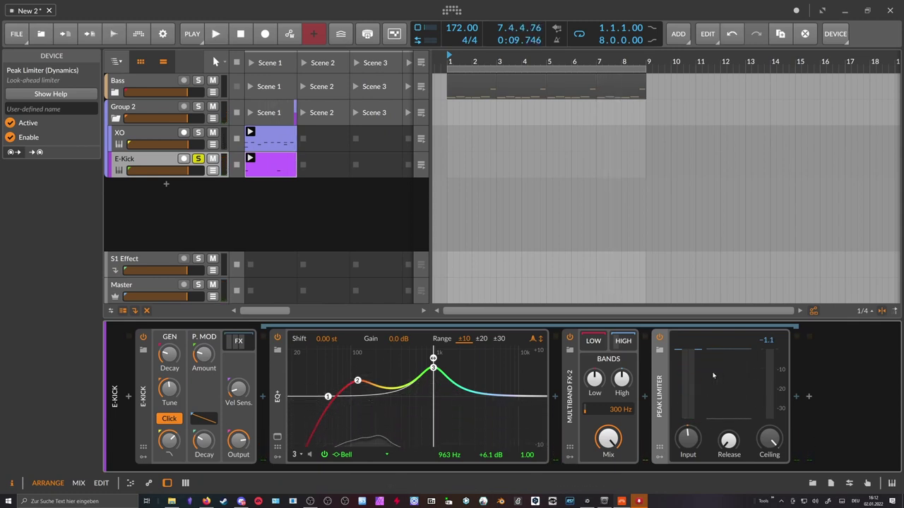
left_click(201, 161)
key("space")
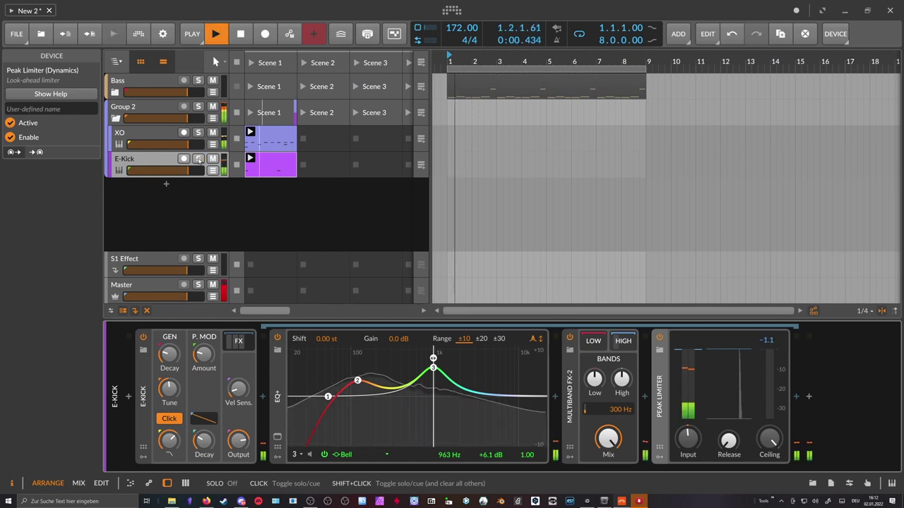
Open the XO plug-in, set the snare's envelope decay to about 43% and restart playback
left_click(157, 133)
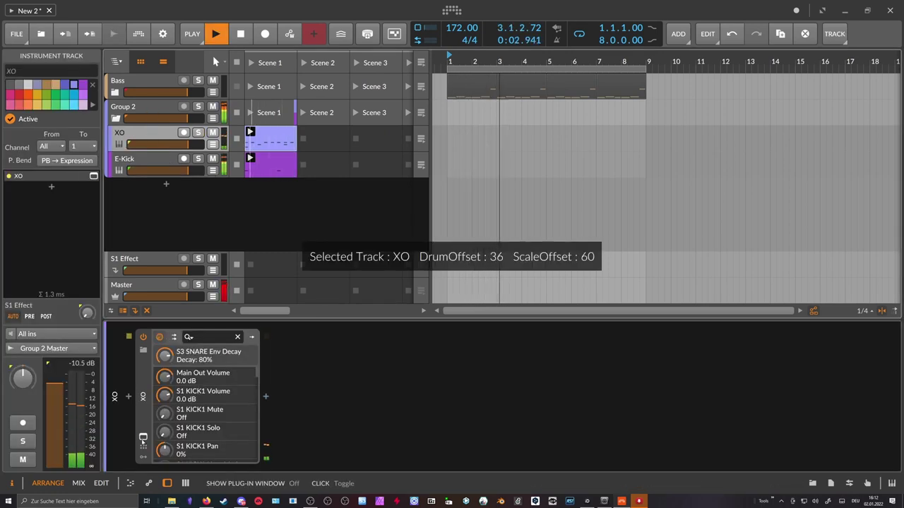
left_click(143, 436)
key("space")
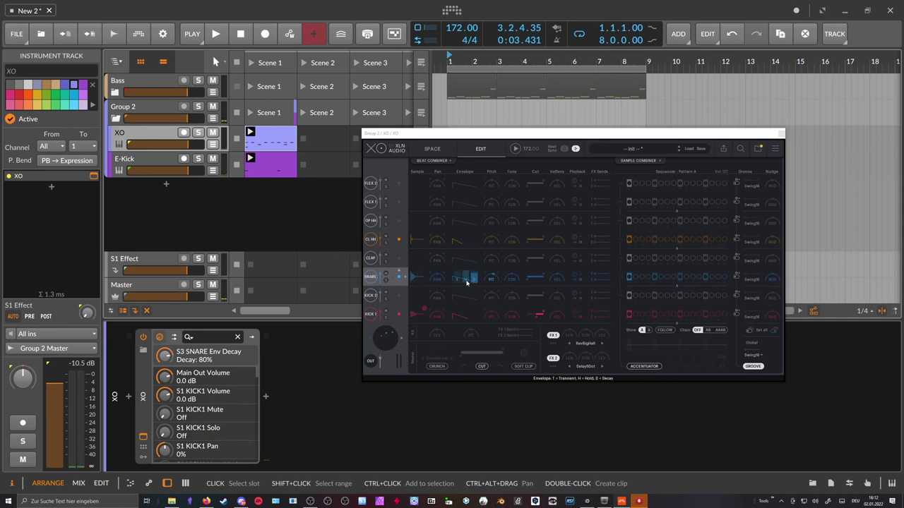
left_click_drag(473, 278, 474, 286)
key("space")
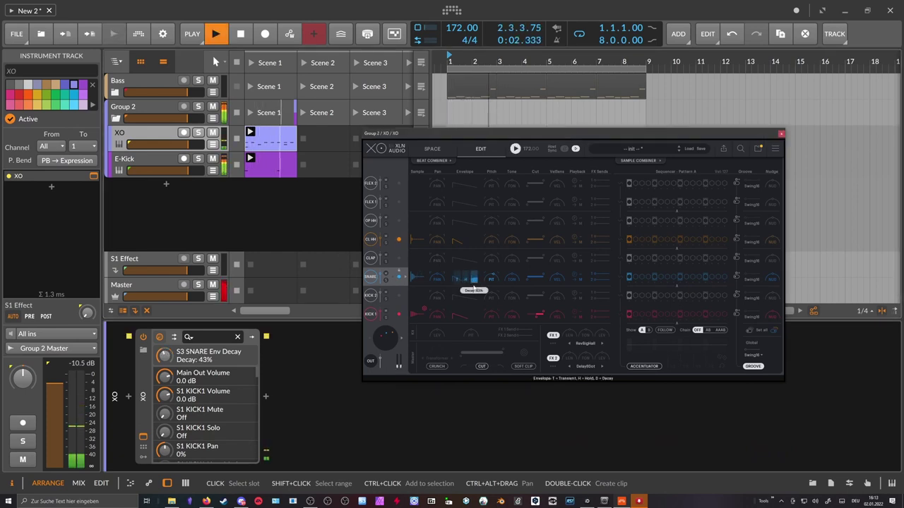
Try a 24% FX 1 send on the XO snare, return it to 0% and close the plug-in window
left_click(601, 278)
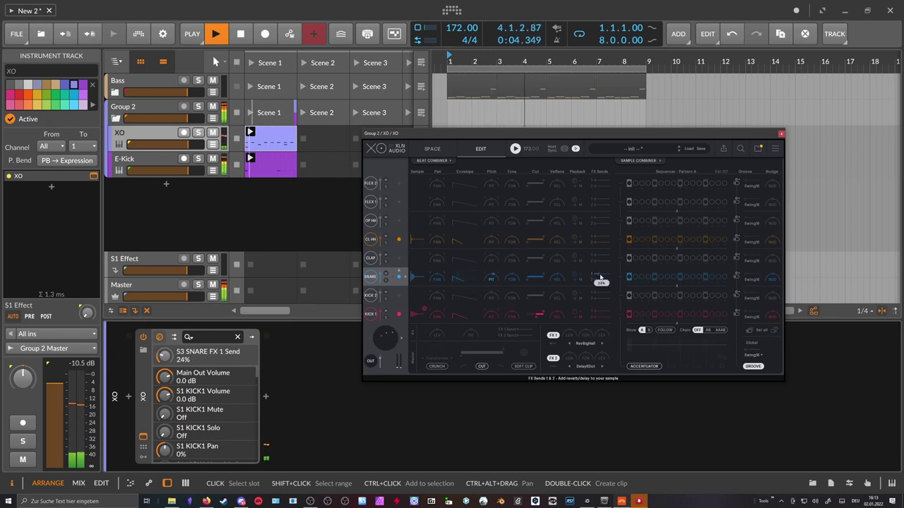
left_click_drag(600, 278, 592, 278)
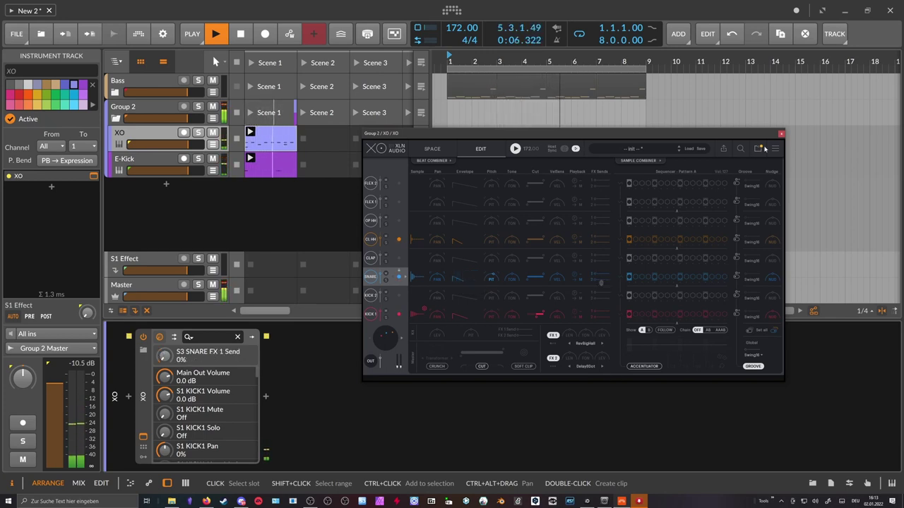
left_click(781, 133)
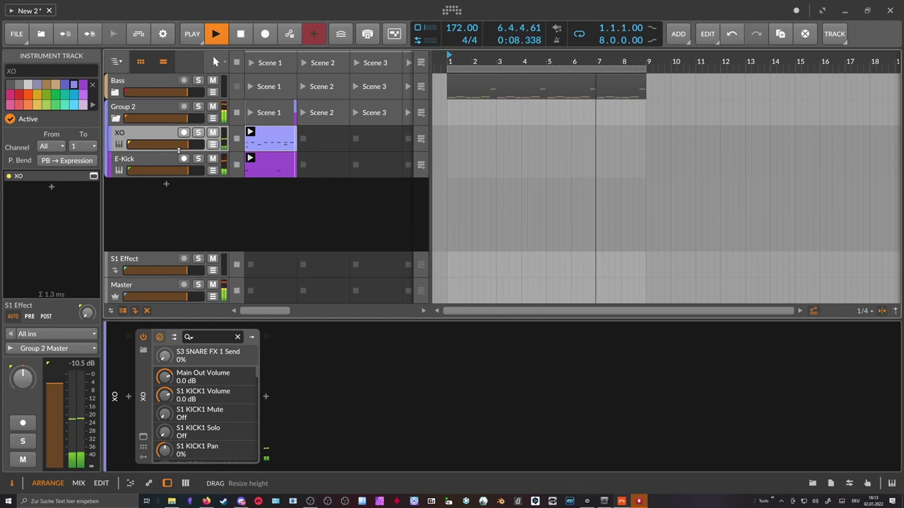
key("space")
Rename the Group 2 track as Drums
left_click(136, 108)
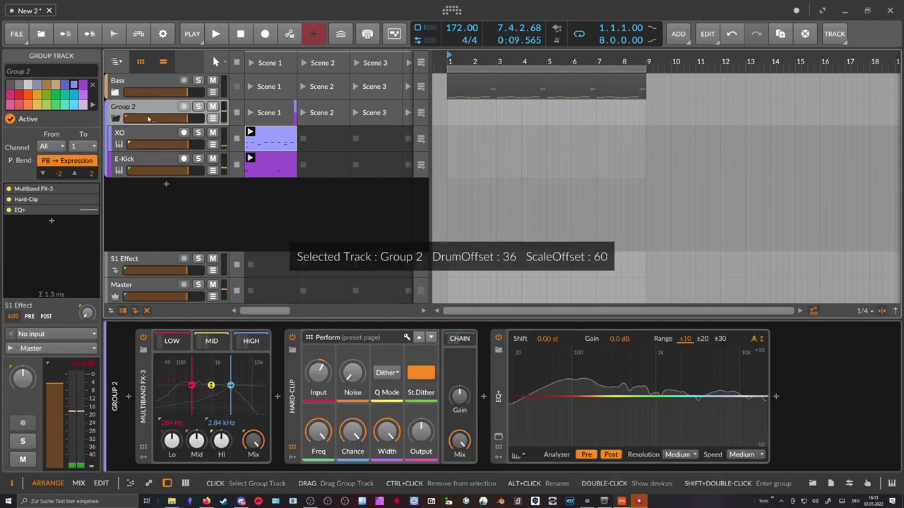
double_click(136, 108)
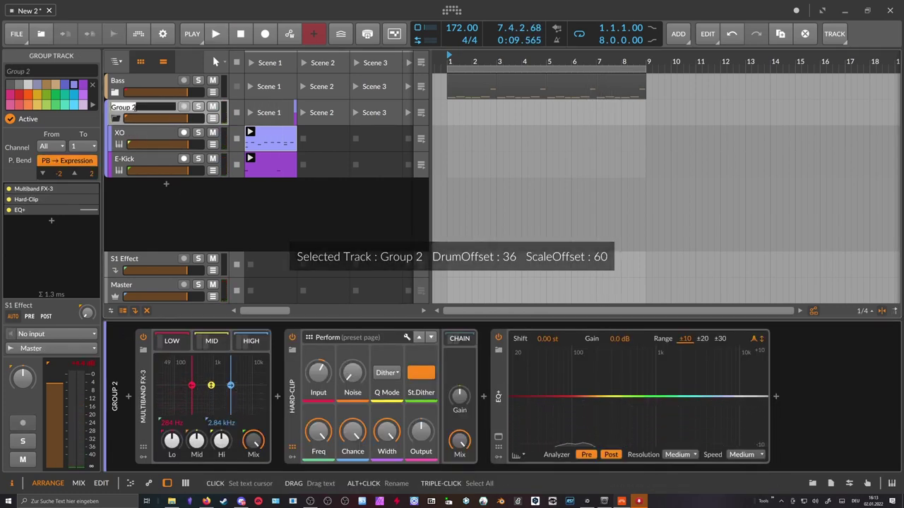
type("Drums")
key("Return")
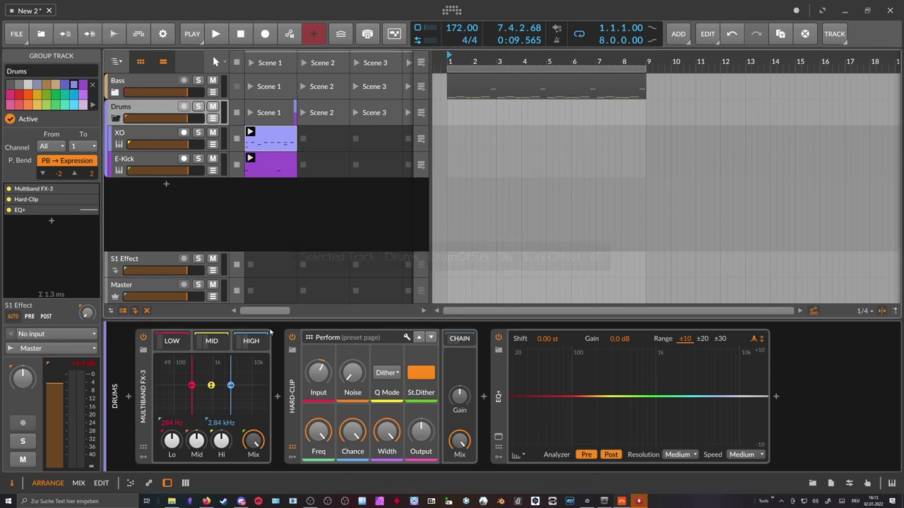
Insert ValhallaSupermassive between Multiband FX-3 and Hard-Clip on the Drums group and move its window clear of the device chain
left_click(278, 399)
type("super")
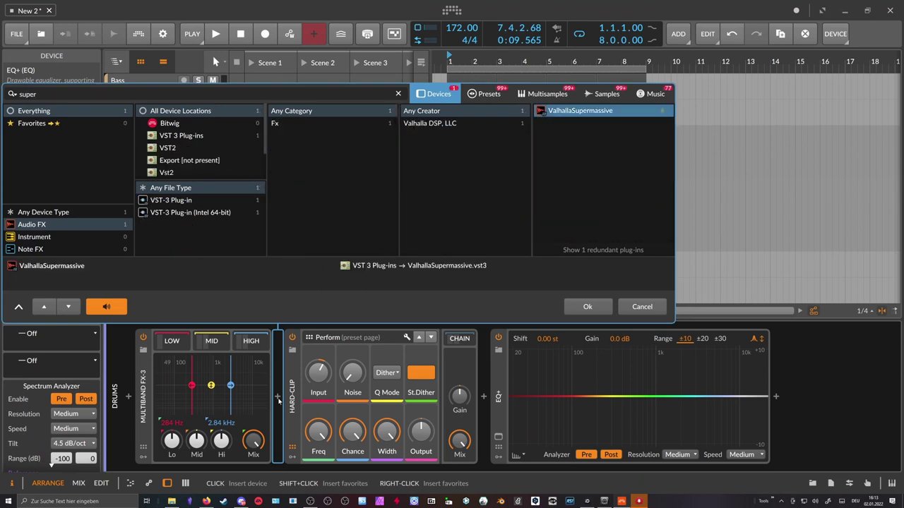
key("Return")
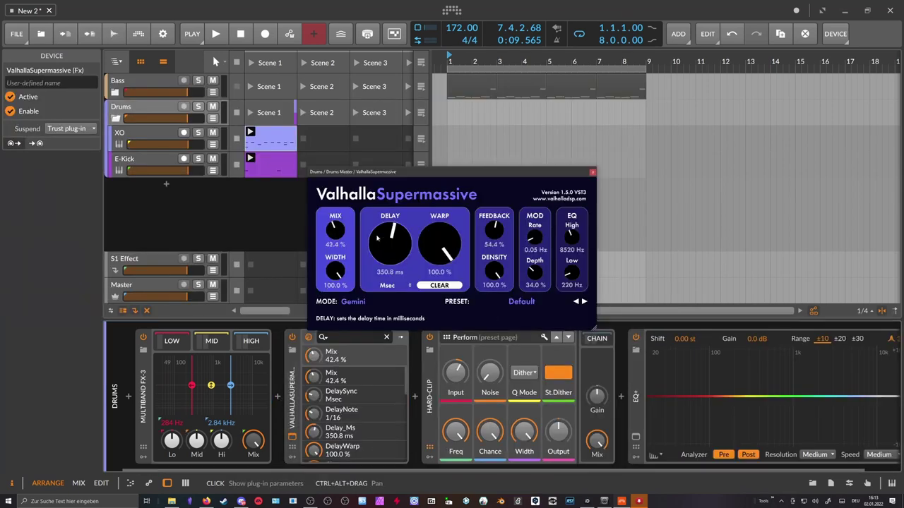
left_click_drag(367, 178, 299, 106)
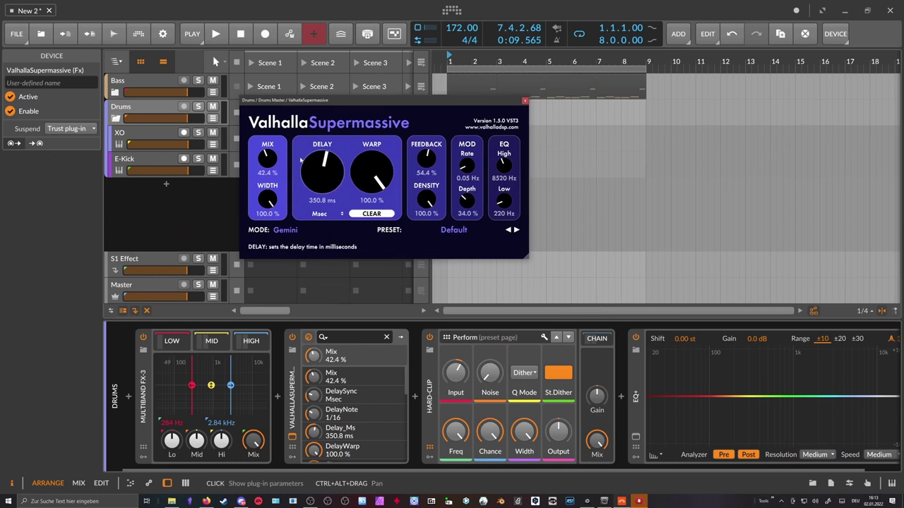
Reduce the ValhallaSupermassive delay to the minimum and set its mix to about 40.8%
left_click_drag(315, 178, 318, 201)
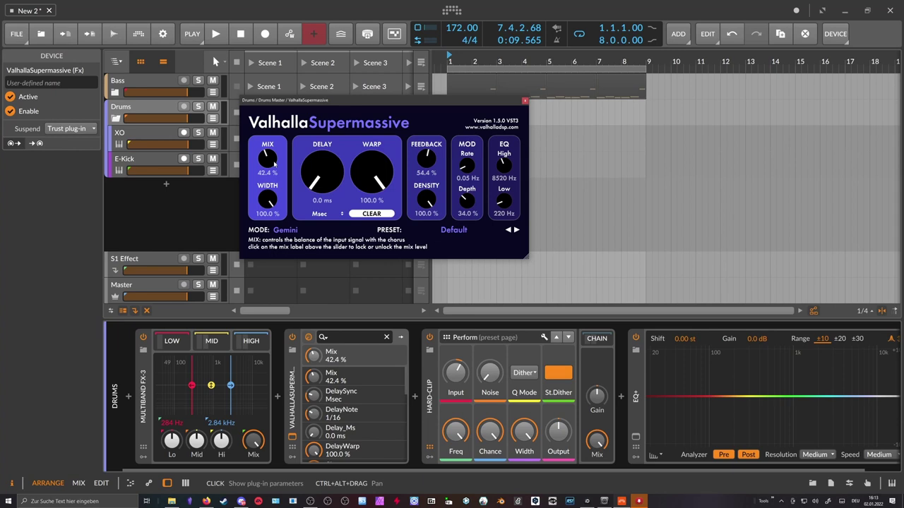
left_click_drag(275, 162, 275, 160)
left_click_drag(272, 164, 287, 226)
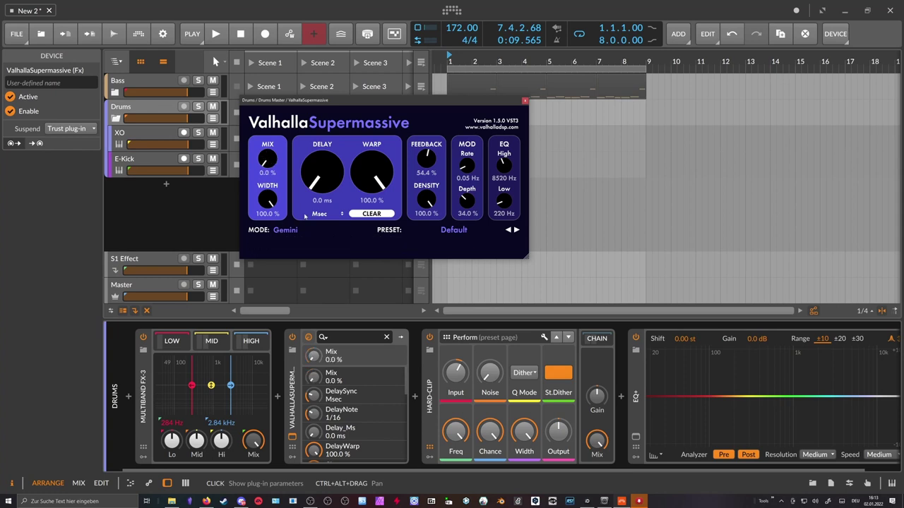
left_click_drag(271, 162, 275, 127)
left_click_drag(321, 172, 269, 153)
Set the ValhallaSupermassive delay to about 2.4 ms and its feedback to about 78.8% while auditioning the drums
key("space")
left_click_drag(427, 156, 428, 161)
left_click_drag(322, 174, 323, 183)
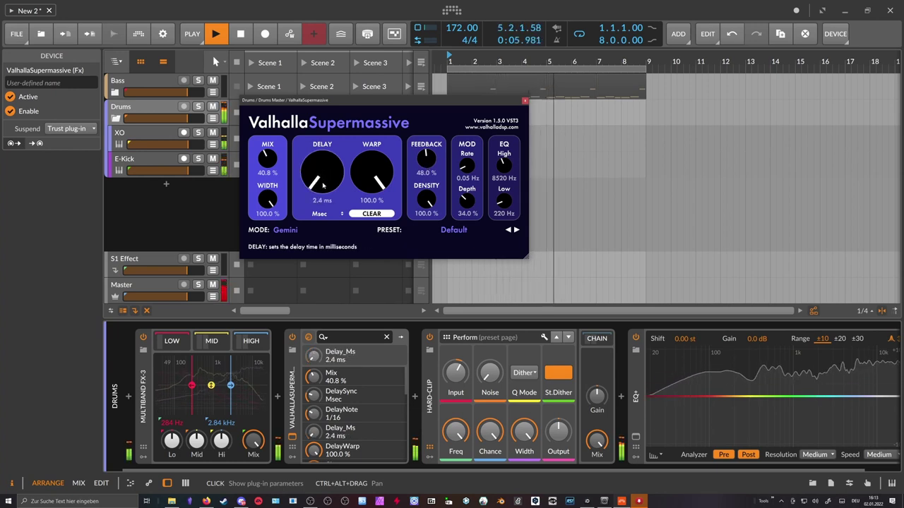
left_click_drag(426, 164, 440, 132)
key("space")
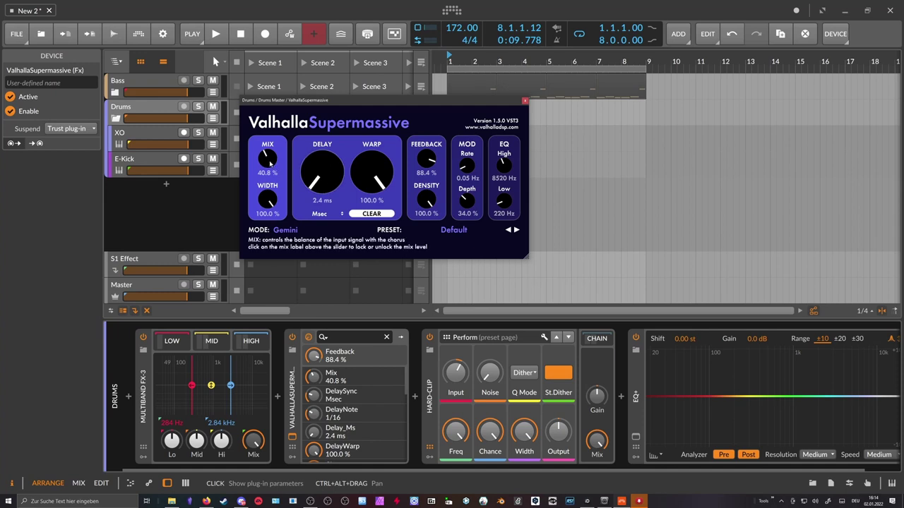
scroll(424, 162, "down", 1)
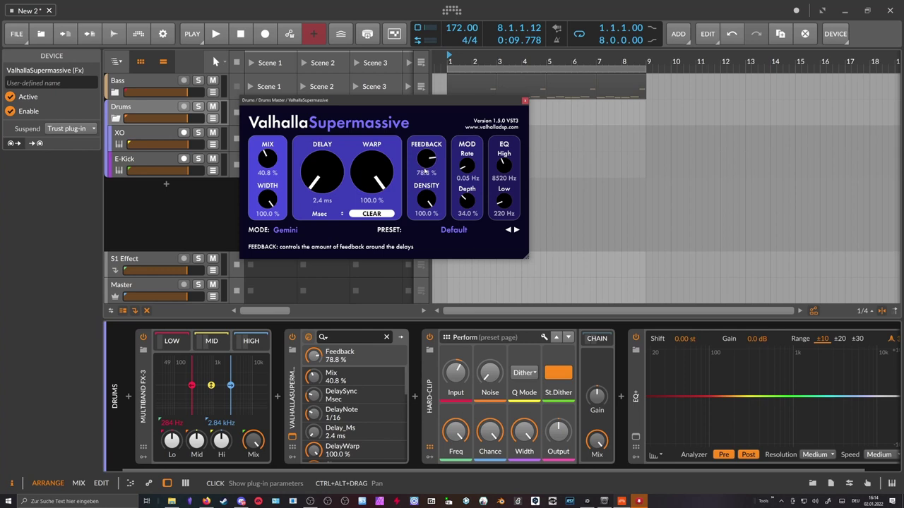
Set the ValhallaSupermassive EQ to a high cut of about 9070 Hz and a low cut of about 430 Hz
left_click_drag(504, 207, 510, 192)
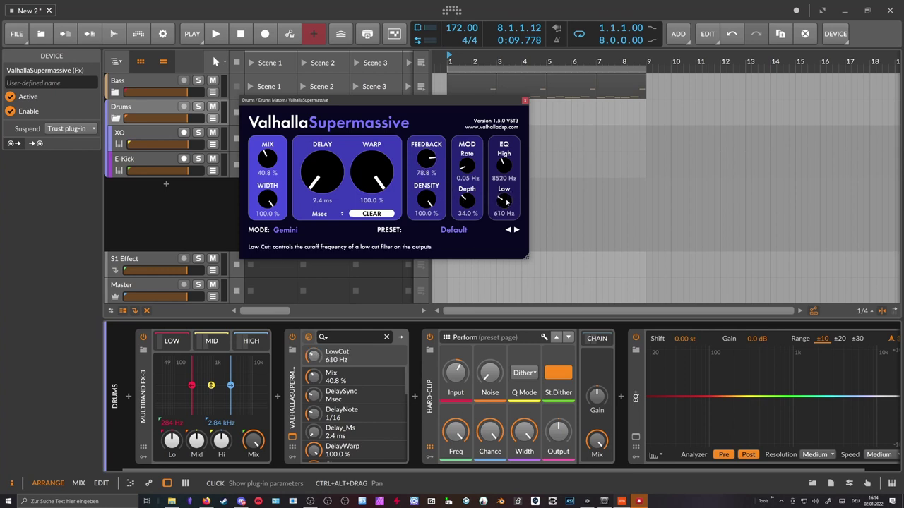
scroll(509, 165, "up", 2)
scroll(511, 161, "up", 1)
mouse_move(504, 203)
left_mouse_down()
mouse_move(505, 178)
mouse_move(507, 199)
left_mouse_up()
scroll(507, 167, "down", 1)
key("space")
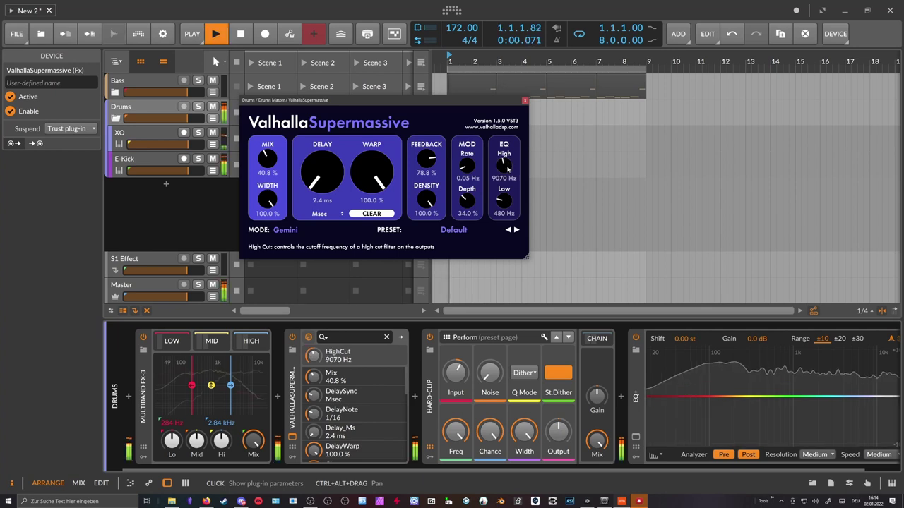
scroll(505, 202, "down", 3)
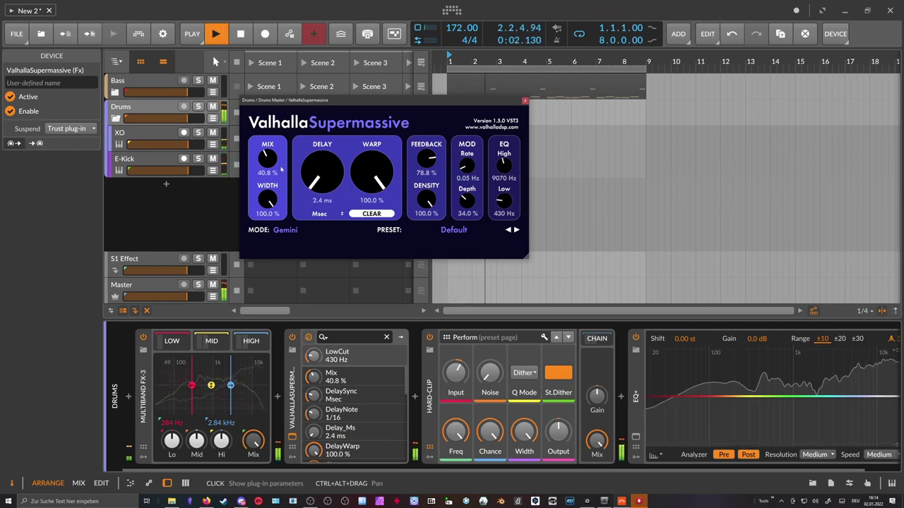
Set the ValhallaSupermassive feedback to about 53.2%, the mix to about 45.6% and the delay to about 16.8 ms
left_click_drag(428, 162, 431, 185)
left_click_drag(275, 161, 277, 158)
left_click_drag(317, 180, 319, 173)
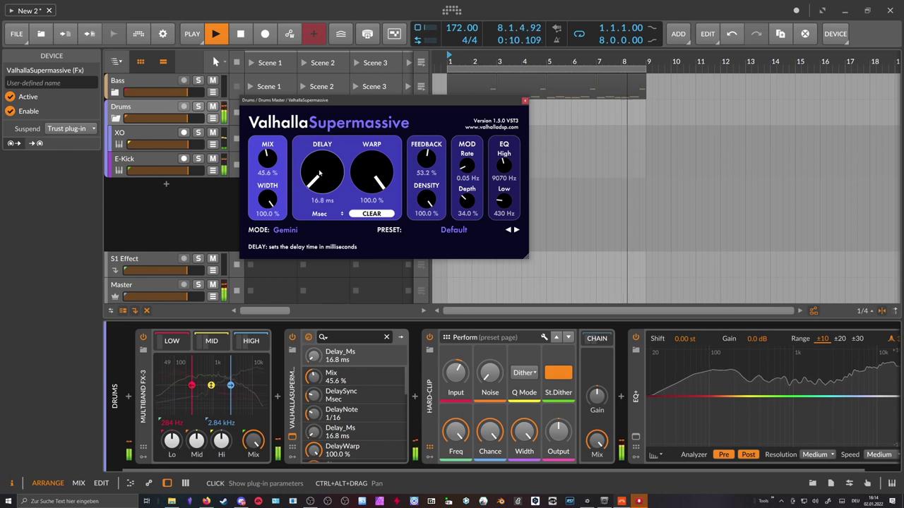
Set the modulation rate to about 2.06 Hz and mix to about 51.2%, trying a modulation depth of 100% before setting it to 0%
scroll(467, 202, "up", 10)
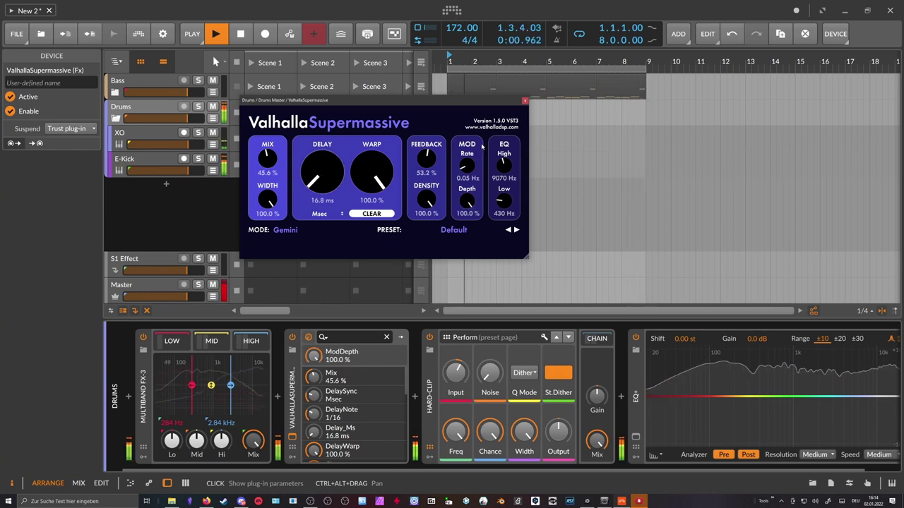
left_click_drag(471, 165, 477, 146)
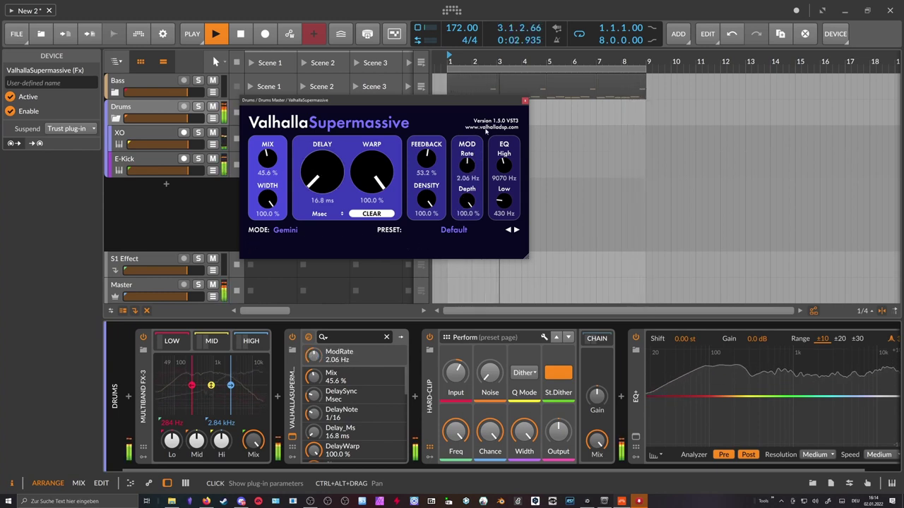
mouse_move(276, 160)
left_mouse_down()
mouse_move(277, 176)
mouse_move(280, 152)
left_mouse_up()
key("space")
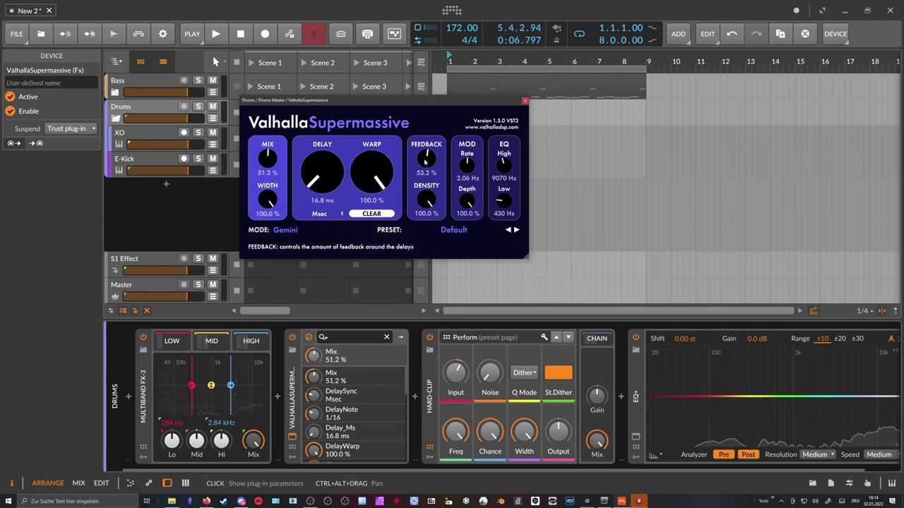
left_click_drag(467, 202, 473, 299)
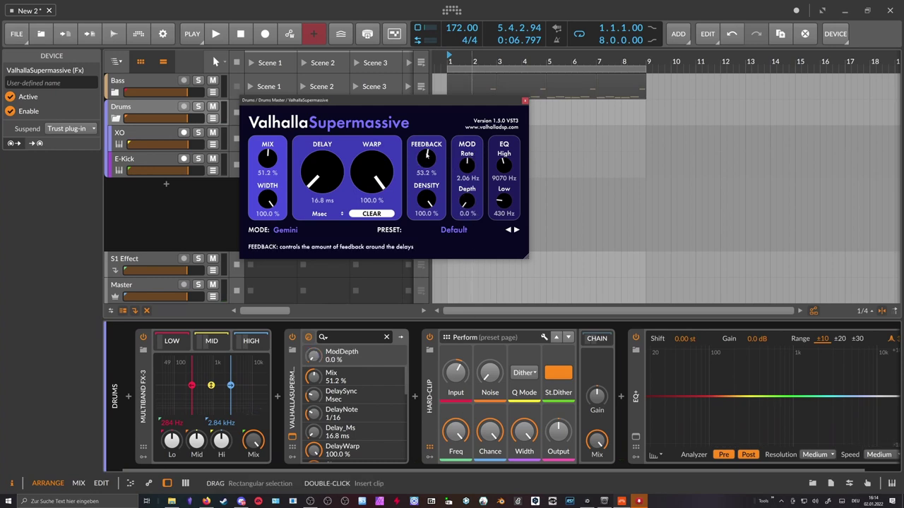
Try a feedback of about 93.6% with modulation depth at 100% and rate at about 0.01 Hz while auditioning the drums
key("space")
left_click_drag(426, 157, 431, 136)
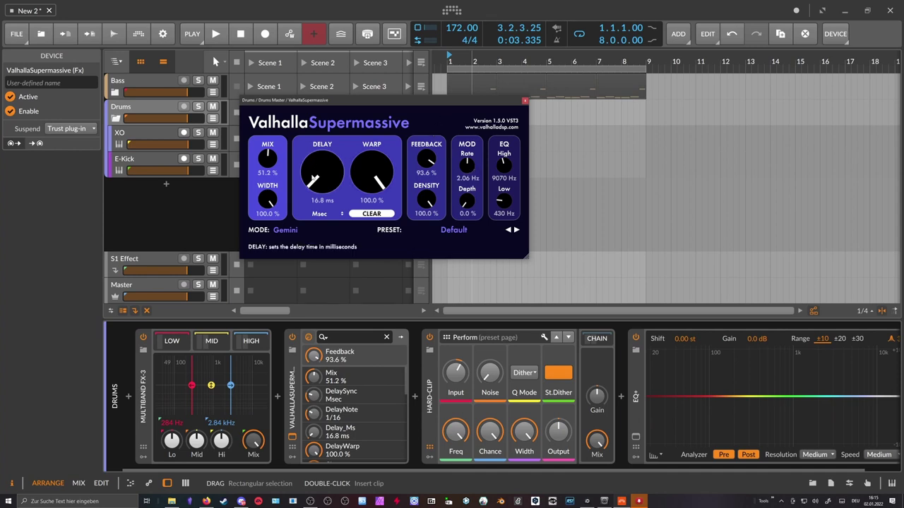
mouse_move(467, 201)
left_mouse_down()
mouse_move(475, 178)
mouse_move(468, 203)
left_mouse_up()
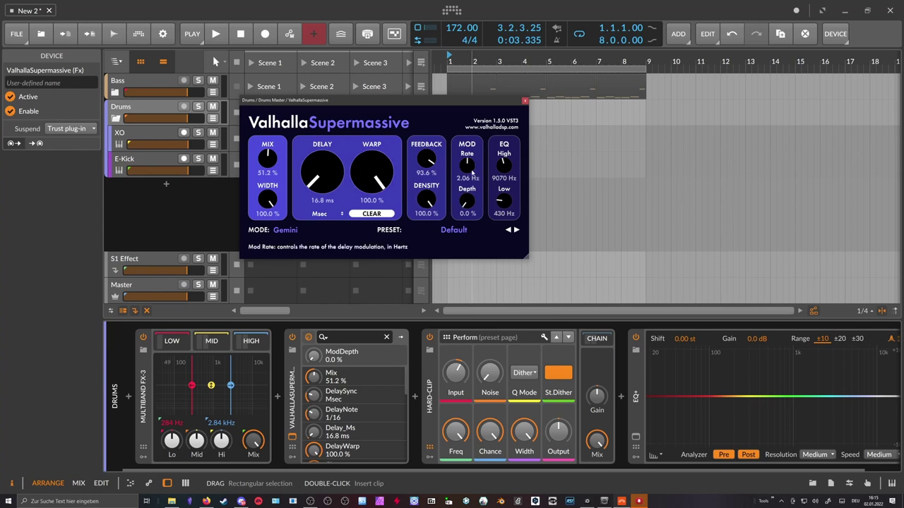
key("space")
left_click_drag(470, 205, 480, 163)
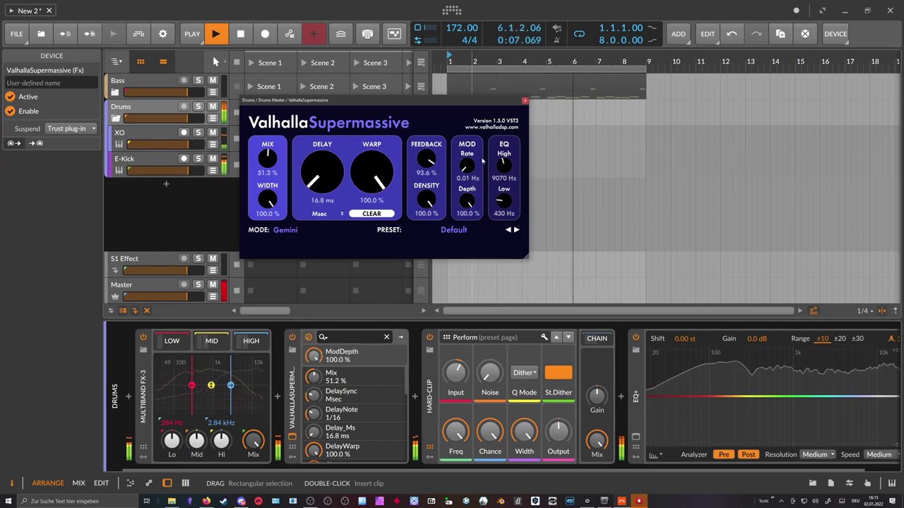
key("space")
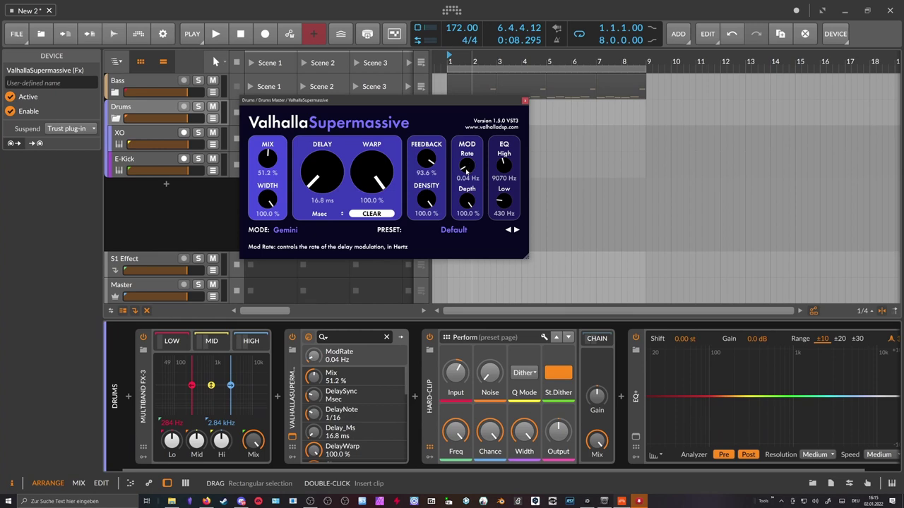
Try a modulation rate of 10 Hz with feedback at about 82.8% and the delay at 0 ms
key("space")
left_click_drag(466, 172, 489, 83)
left_click_drag(426, 159, 427, 173)
left_click_drag(343, 169, 342, 175)
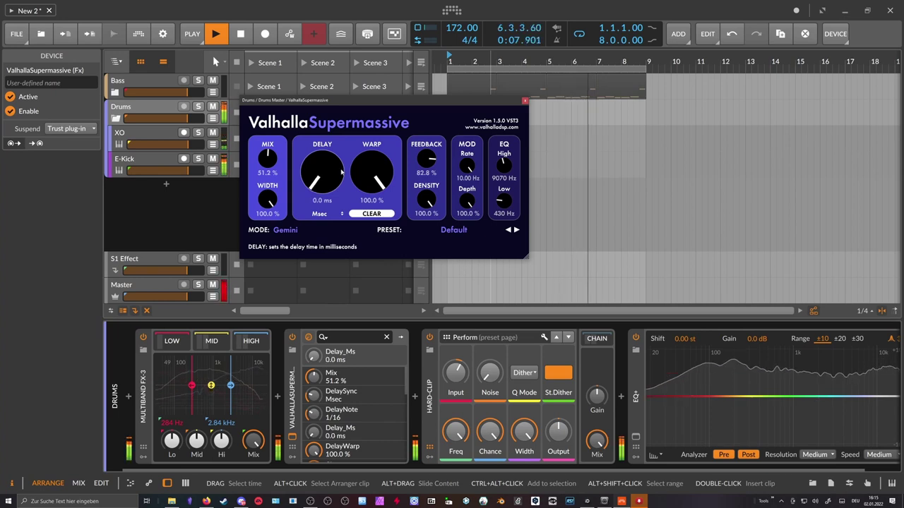
Set the modulation rate to about 2.43 Hz and depth to about 85.6%, with delay at about 2.4 ms and feedback at about 53.2%
left_click_drag(470, 168, 473, 223)
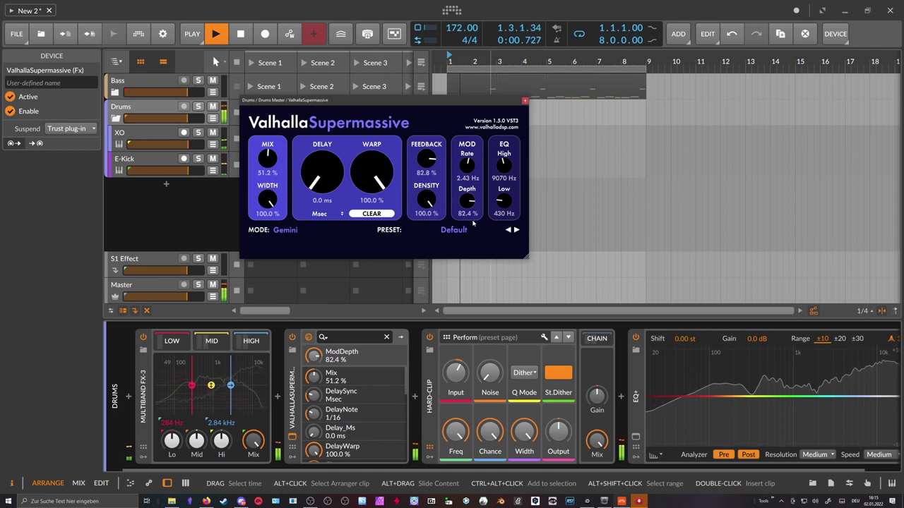
scroll(327, 179, "up", 3)
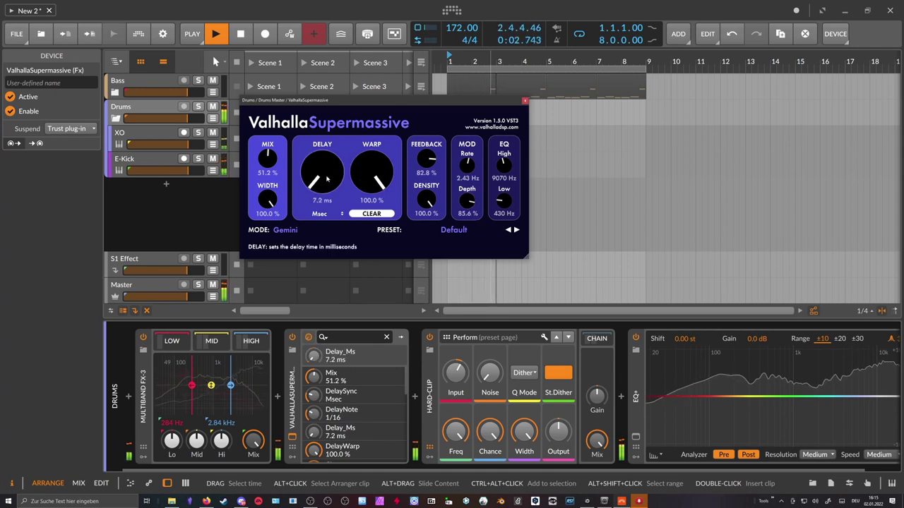
scroll(327, 180, "down", 2)
scroll(427, 162, "down", 4)
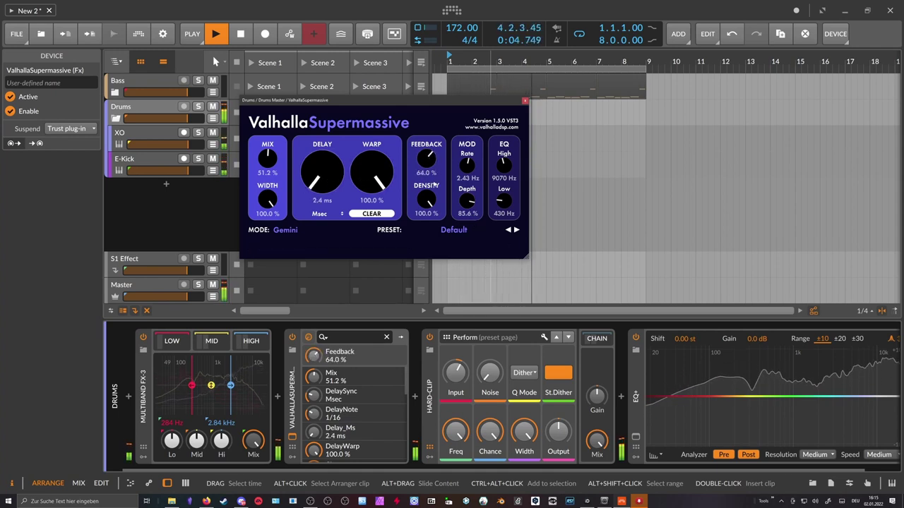
scroll(426, 172, "down", 3)
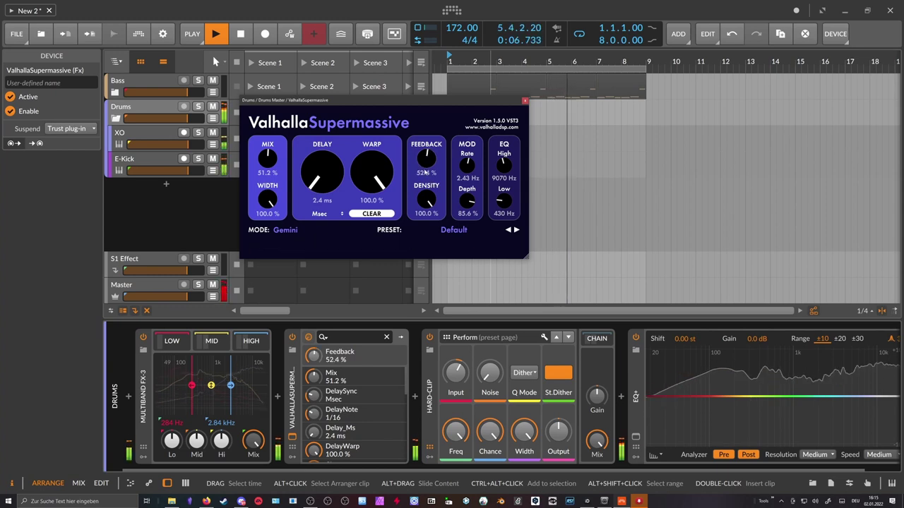
scroll(427, 173, "up", 1)
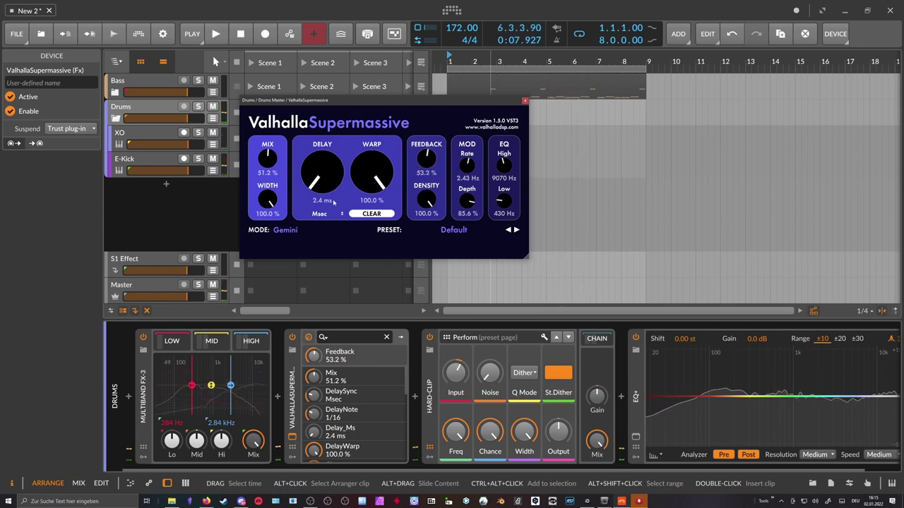
Set the ValhallaSupermassive mix to about 32.8%, the EQ high cut to about 6140 Hz and the low cut to about 320 Hz
scroll(268, 158, "down", 3)
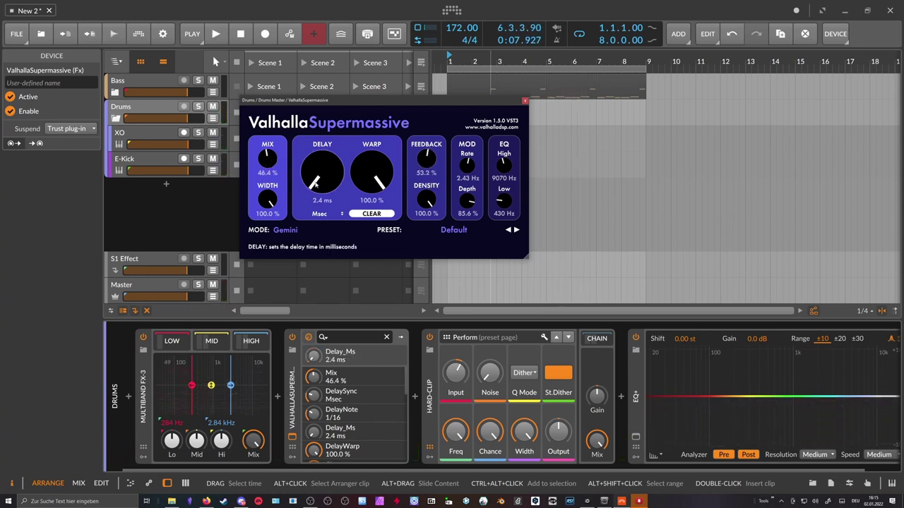
key("space")
left_click_drag(270, 160, 282, 226)
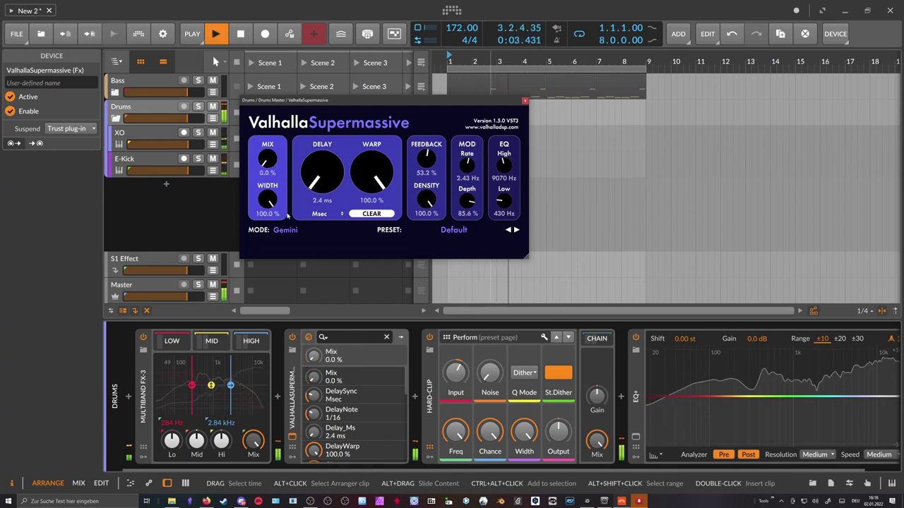
left_click_drag(267, 159, 278, 139)
left_click_drag(503, 198, 500, 202)
mouse_move(504, 163)
left_mouse_down()
mouse_move(502, 181)
mouse_move(519, 135)
mouse_move(516, 170)
left_mouse_up()
left_click_drag(504, 200, 506, 203)
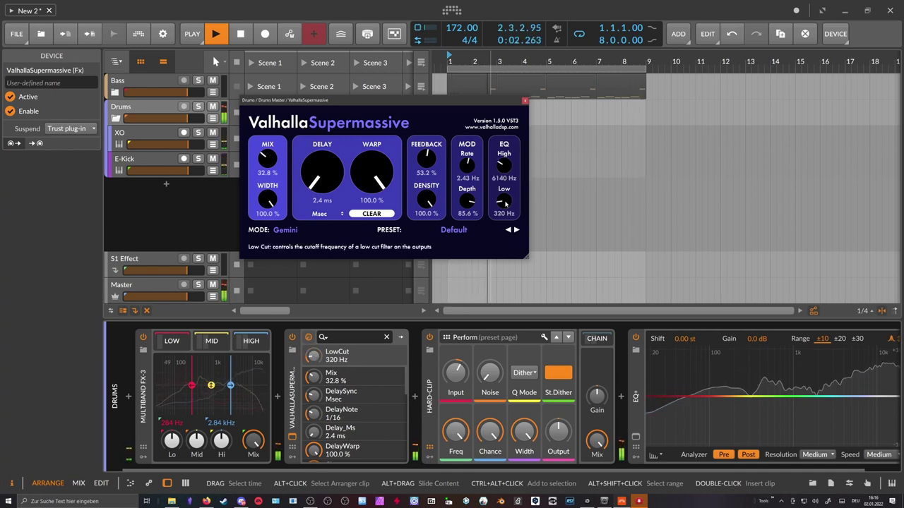
Set the mix to about 14% and the feedback to about 60.4%, close the ValhallaSupermassive window and stop playback
left_click_drag(270, 158, 296, 177)
mouse_move(429, 161)
left_mouse_down()
mouse_move(437, 149)
mouse_move(438, 158)
left_mouse_up()
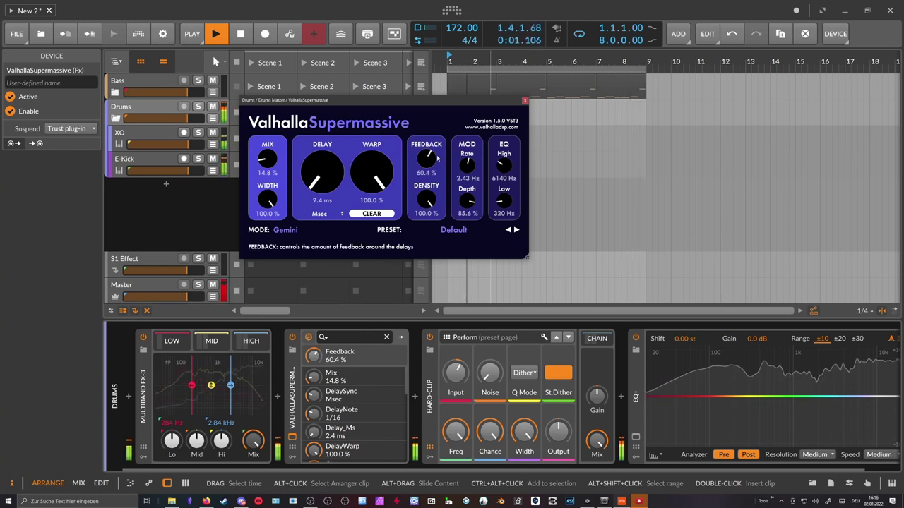
left_click_drag(268, 161, 268, 162)
left_click(524, 100)
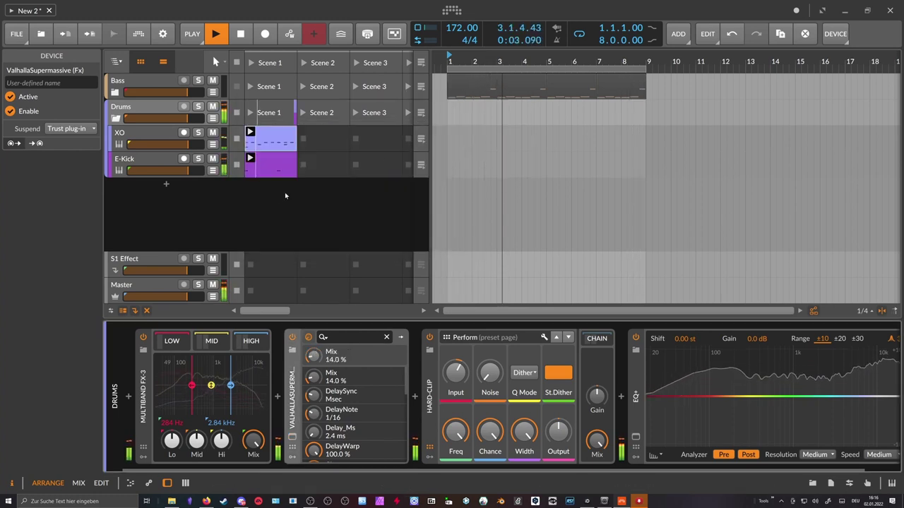
left_click(281, 198)
key("space")
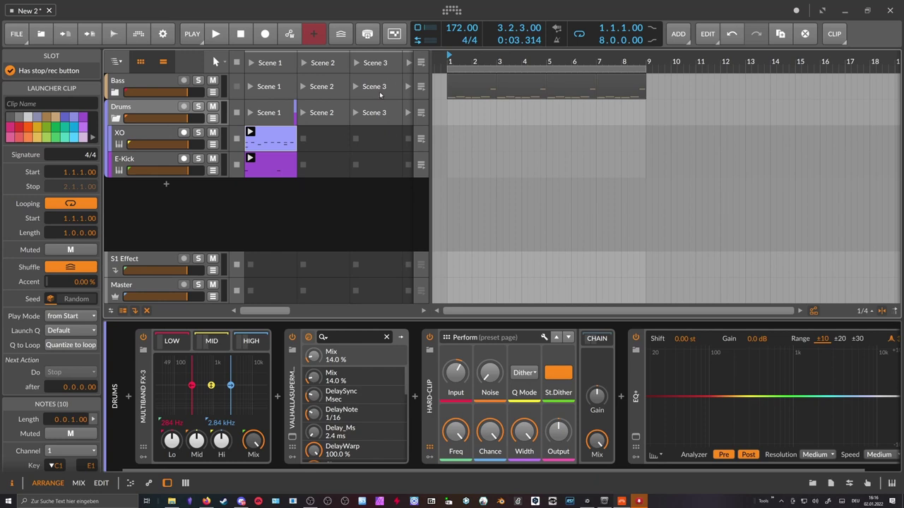
Unfold the Bass and Drums groups so all their member tracks are shown
left_click_drag(456, 62, 455, 42)
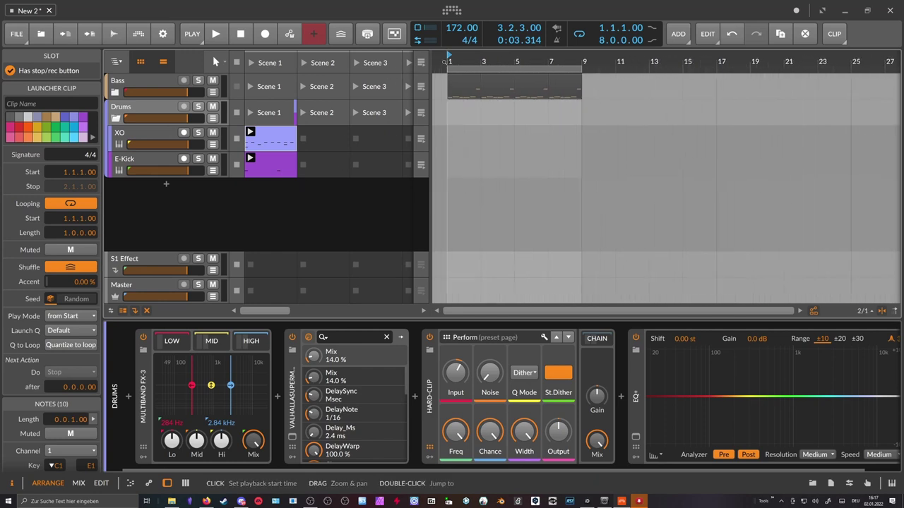
left_click(163, 110)
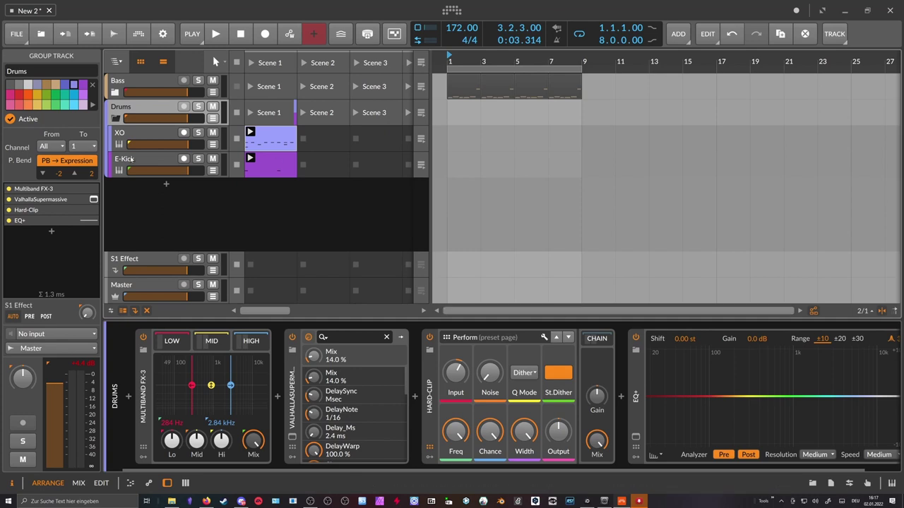
left_click(115, 118)
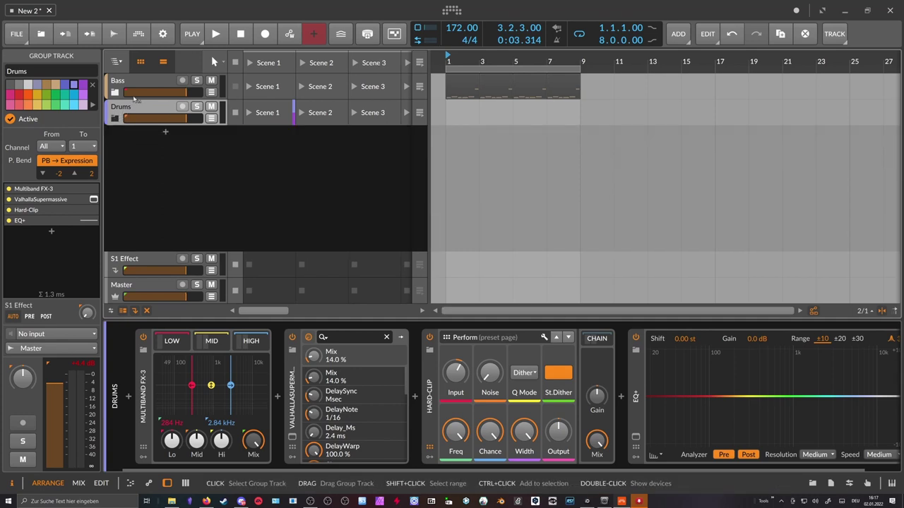
left_click(118, 118)
left_click(119, 118)
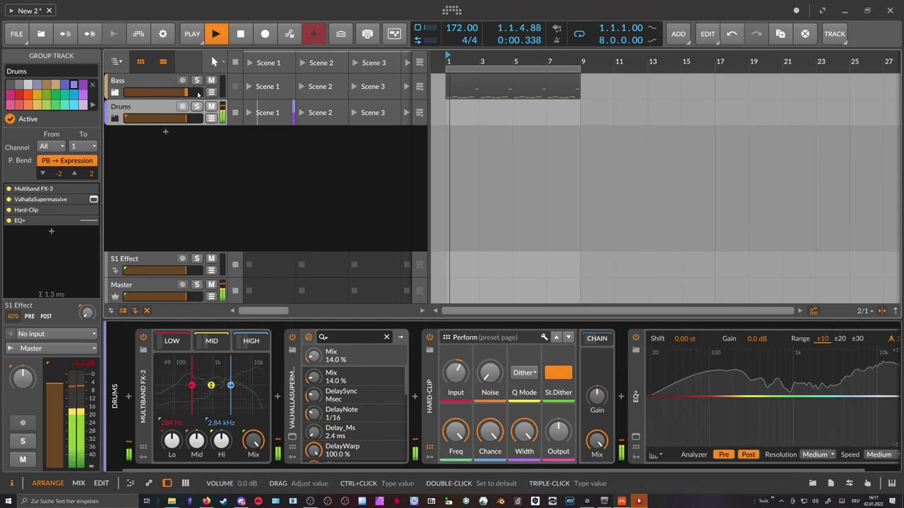
left_click(124, 86)
left_click(115, 92)
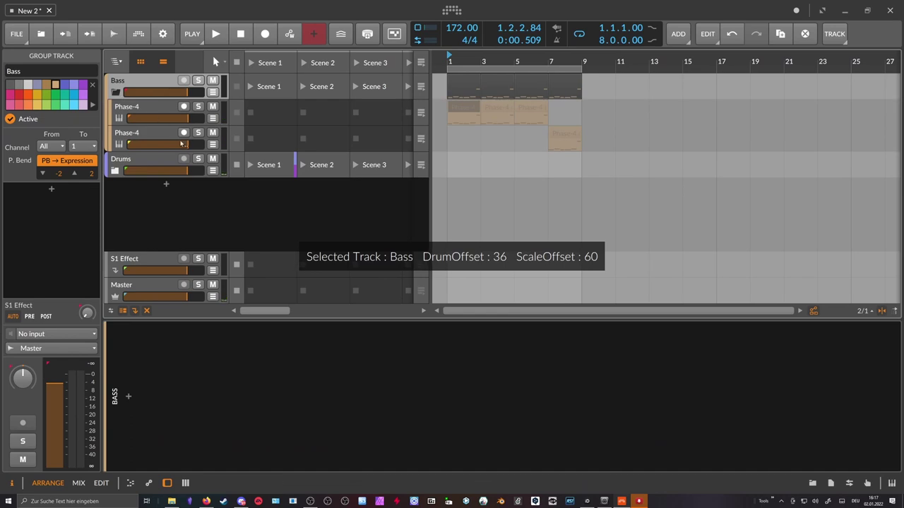
left_click(115, 170)
left_click(115, 171)
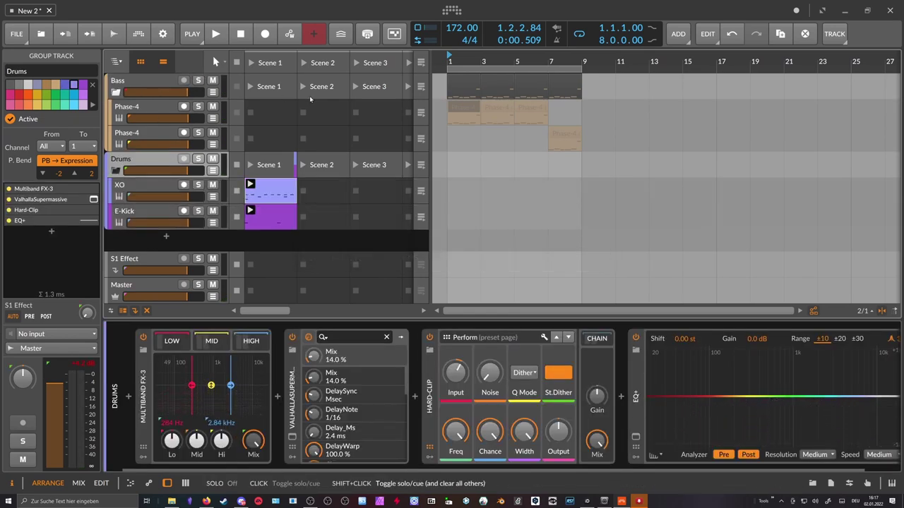
Return both Phase-4 bass tracks to arranger playback and audition them together with the drums
left_click(421, 112)
left_click(421, 138)
key("space")
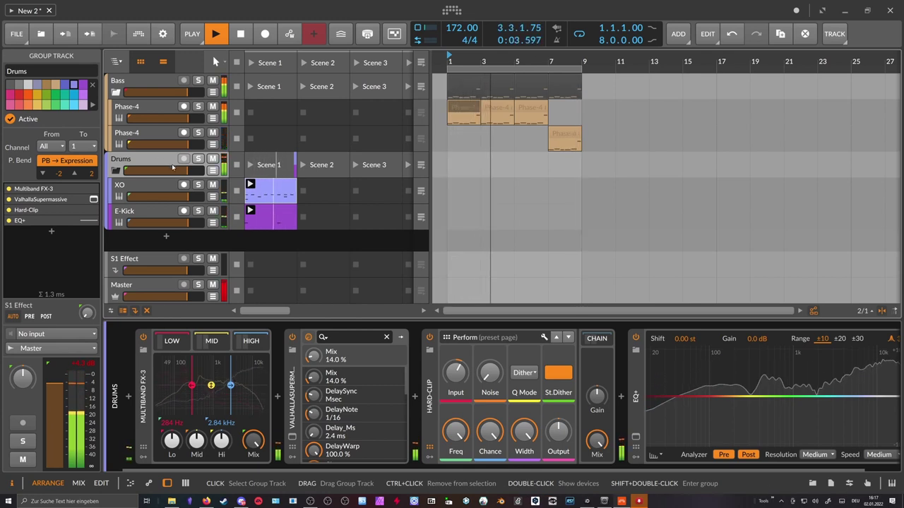
key("space")
Set the E-Kick's EQ+ band 2 to about 91.5 Hz at +2.6 dB and band 3 to about 1.07 kHz at +3.0 dB
left_click(173, 211)
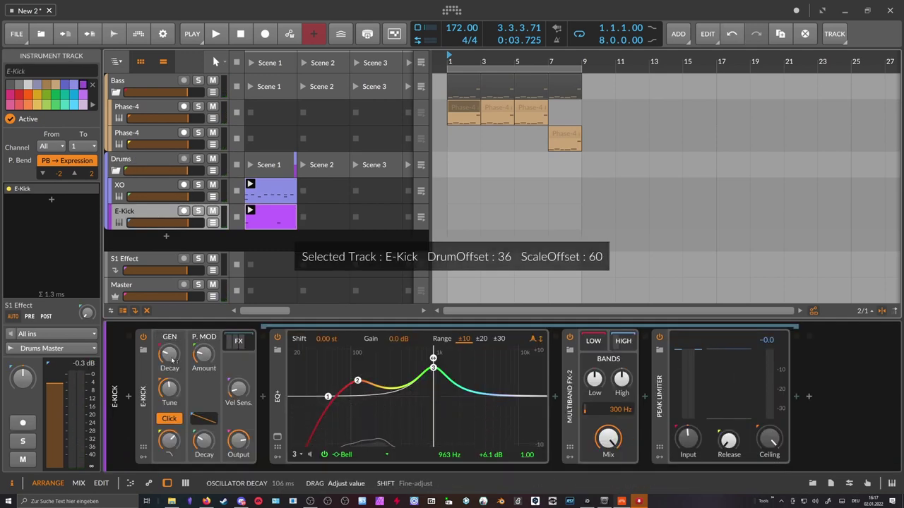
left_click_drag(433, 370, 430, 382)
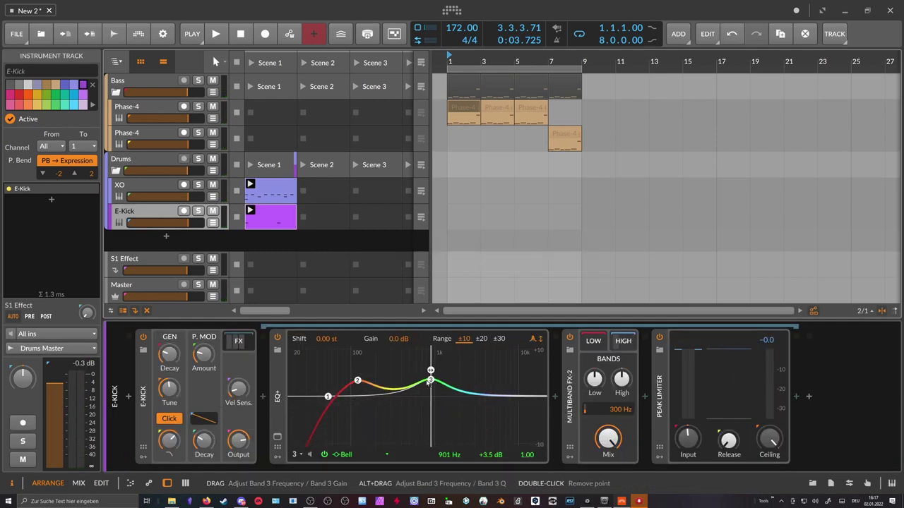
key("space")
left_click_drag(357, 382, 347, 386)
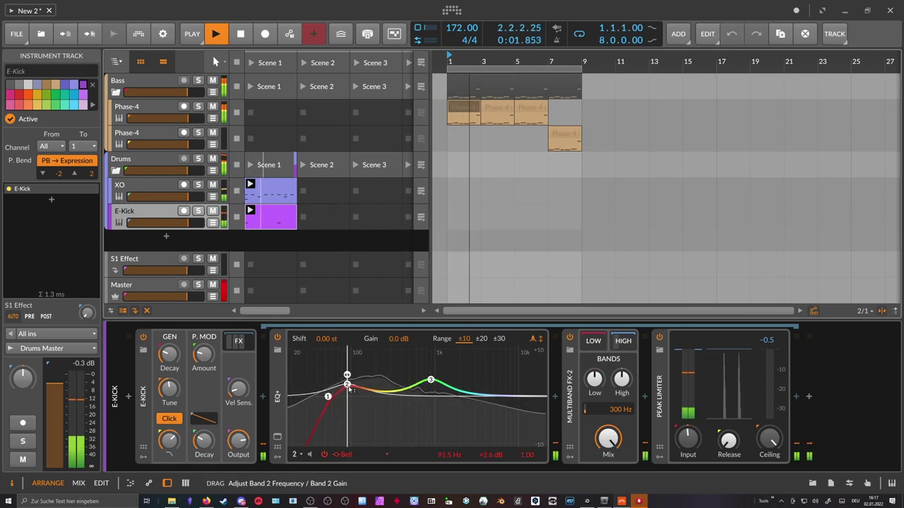
left_click_drag(431, 381, 437, 383)
key("space")
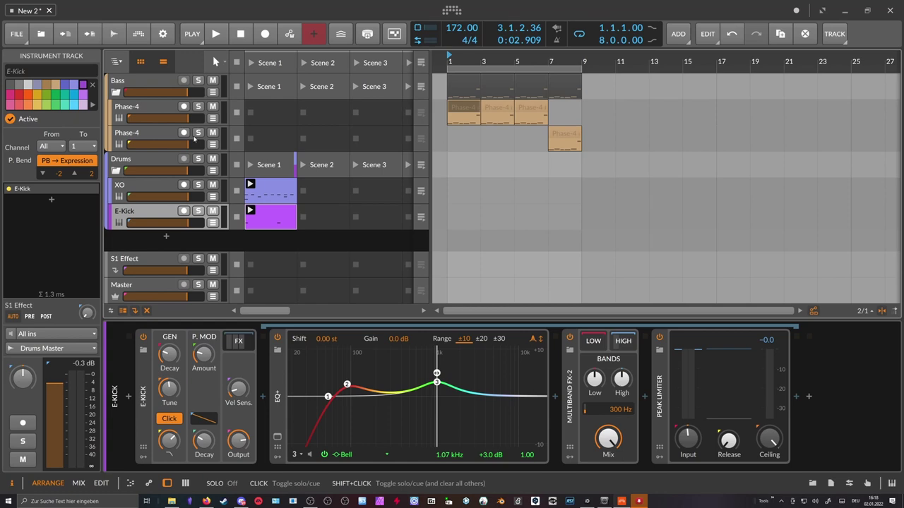
Examine the Phase-4, Drums and Bass device chains and audition the Bass group in solo
left_click(159, 134)
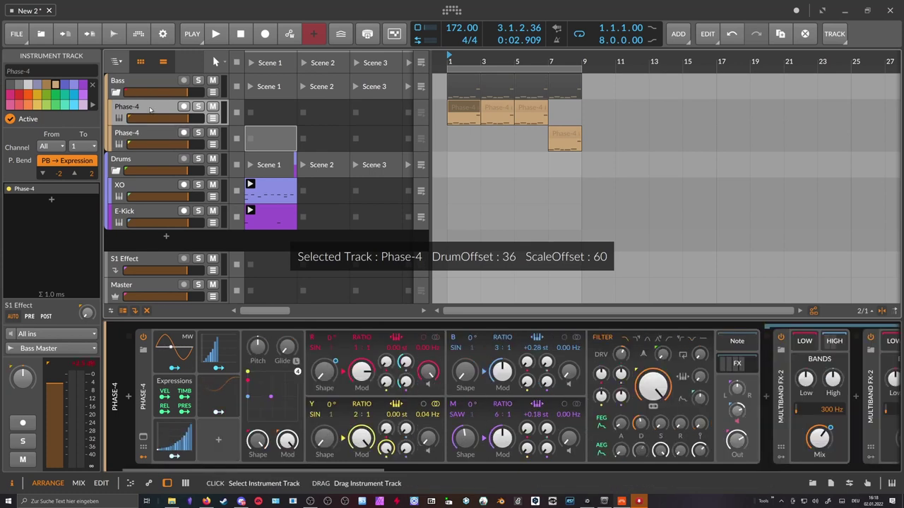
left_click(150, 110)
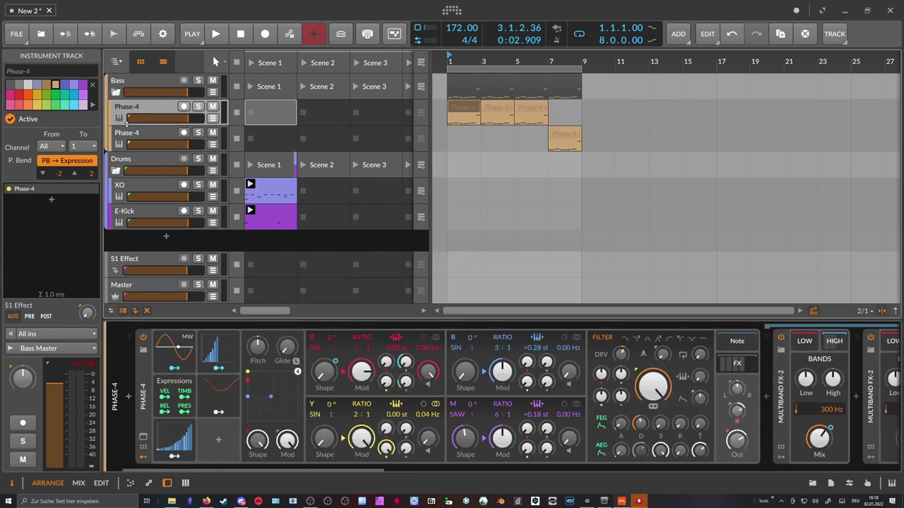
left_click(128, 134)
left_click(138, 163)
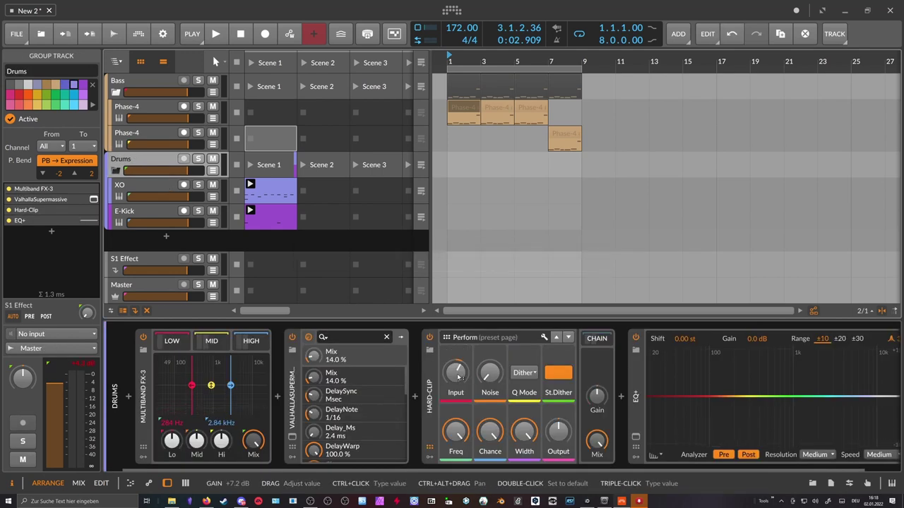
left_click(161, 113)
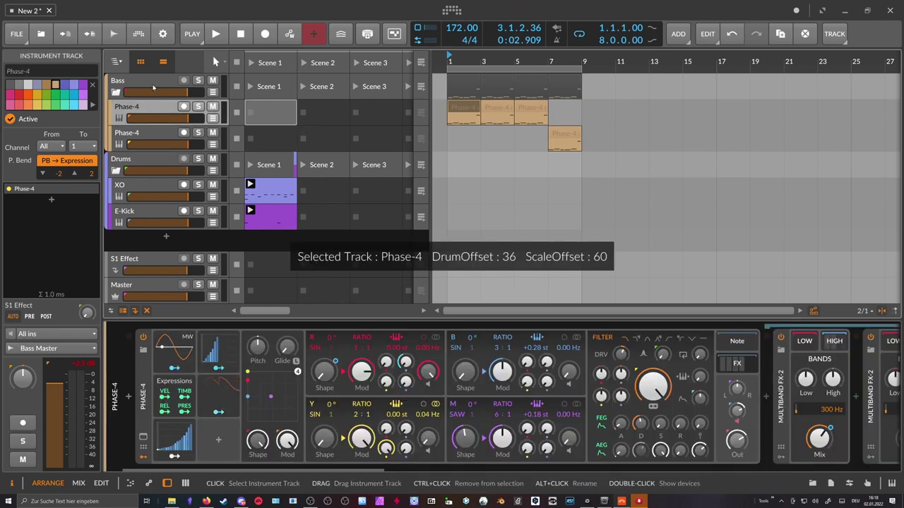
left_click(152, 86)
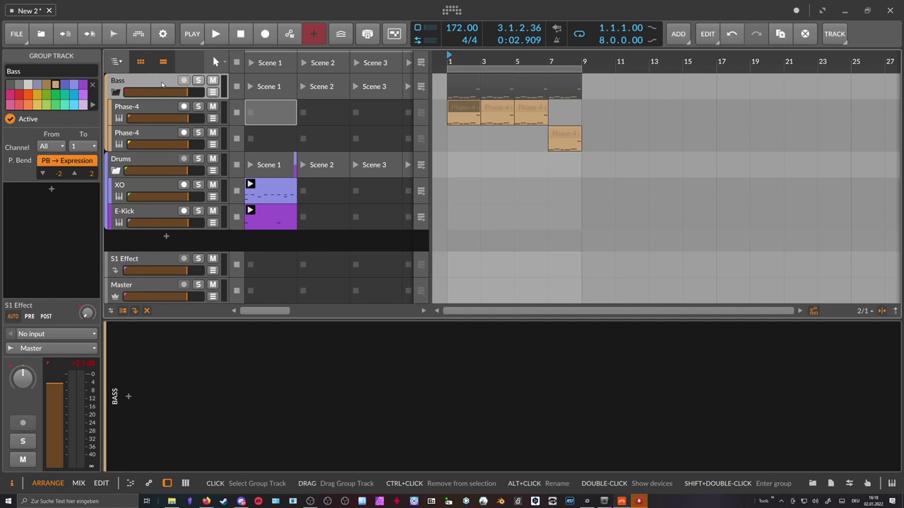
left_click(461, 108)
left_click(198, 80)
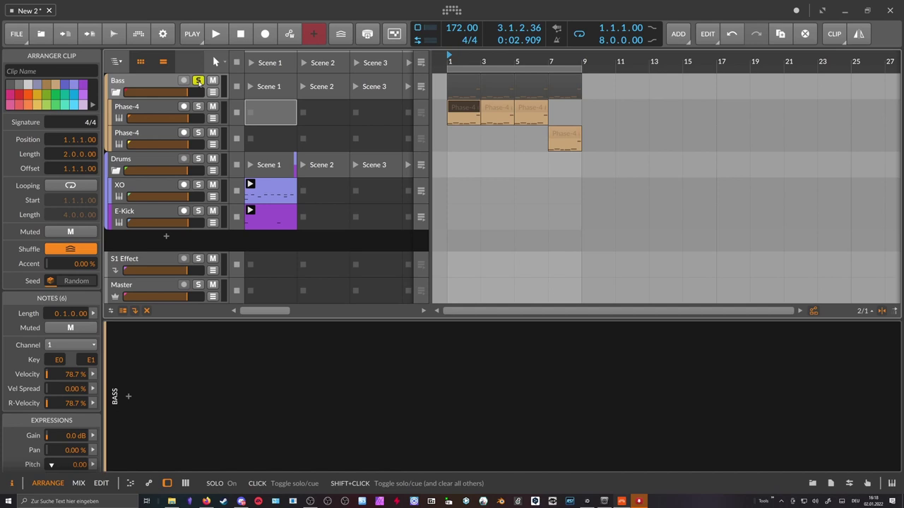
key("space")
left_click(199, 81)
Set the Hard-Clip input on the Drums group to +5.0 dB during playback
left_click(156, 158)
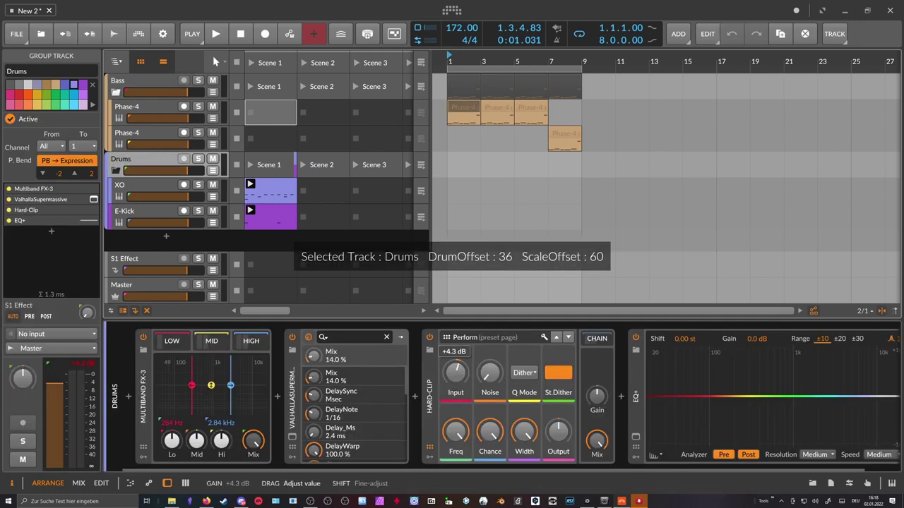
key("space")
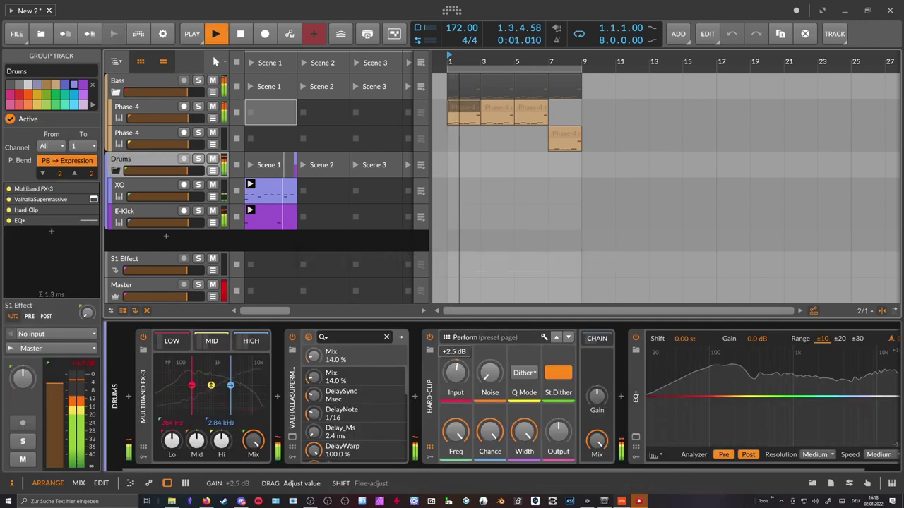
left_click_drag(456, 372, 455, 357)
left_click_drag(455, 377, 455, 371)
left_click(455, 377, "ctrl")
type("5")
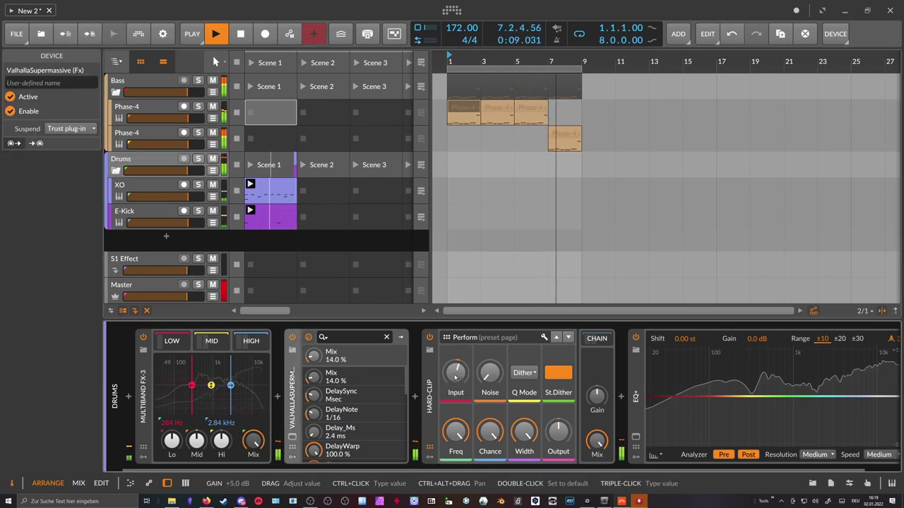
Stop playback and insert Bitwig's Distortion device on the Bass group
left_click(160, 88)
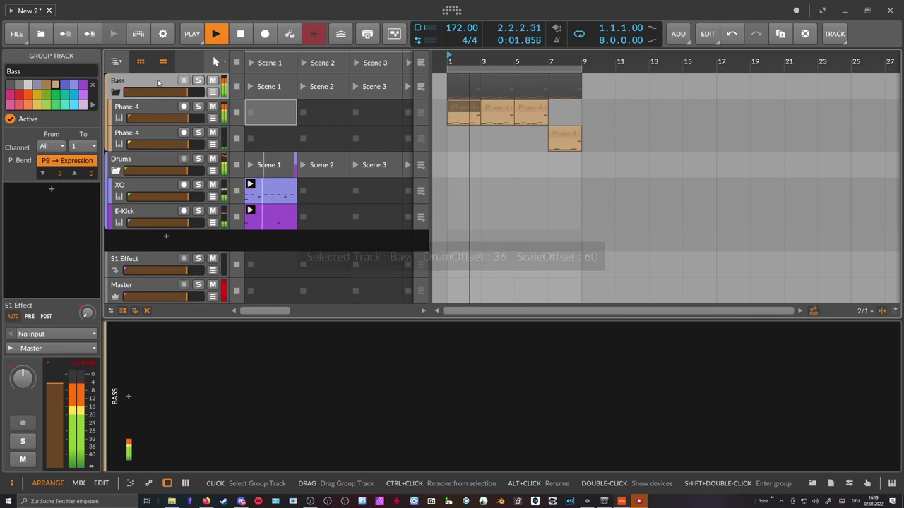
key("space")
double_click(129, 397)
type("dis")
key("Down")
key("Down")
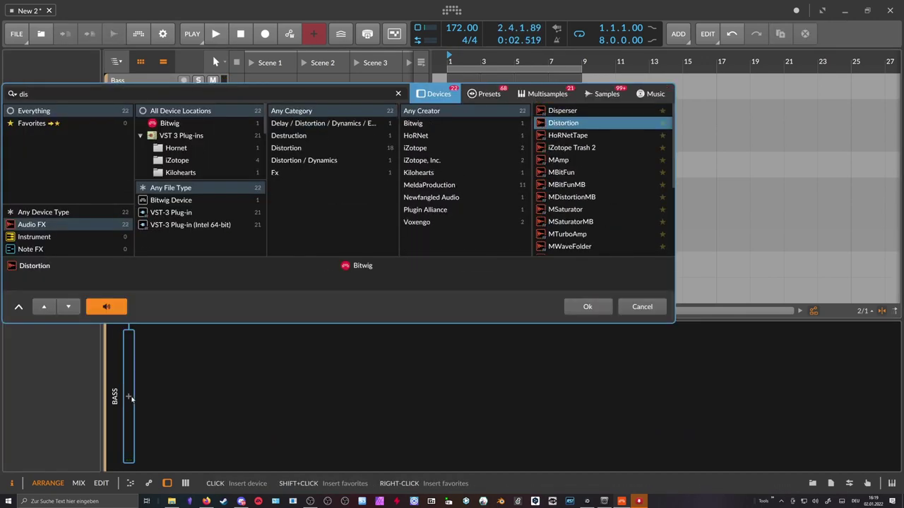
key("Return")
left_click(147, 82)
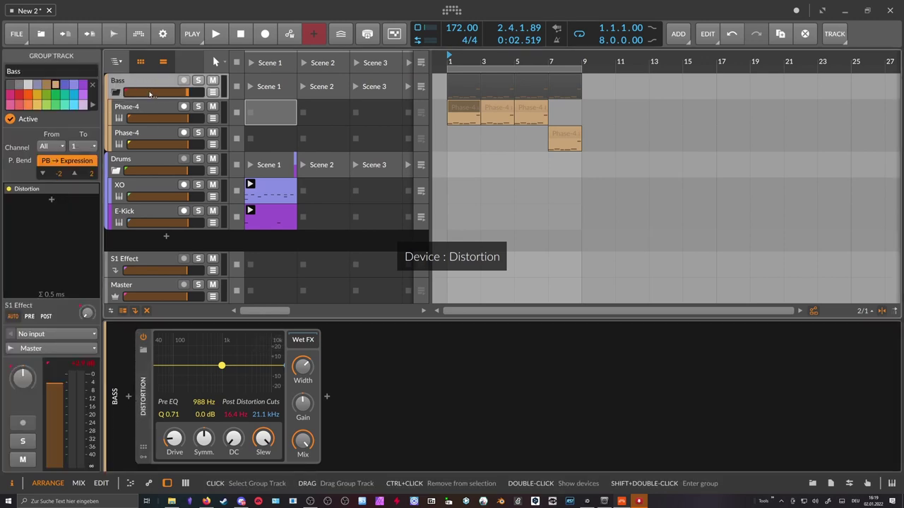
Adjust the Bass Distortion's drive, symmetry and DC, and set its pre-EQ bell to about 3.77 kHz, +9.1 dB, Q 0.40
key("space")
left_click_drag(174, 439, 234, 414)
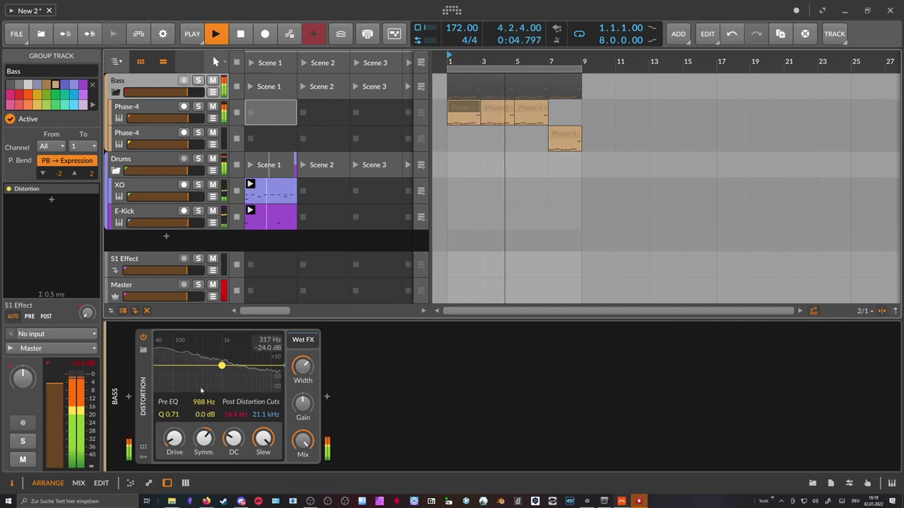
left_click_drag(253, 354, 250, 354)
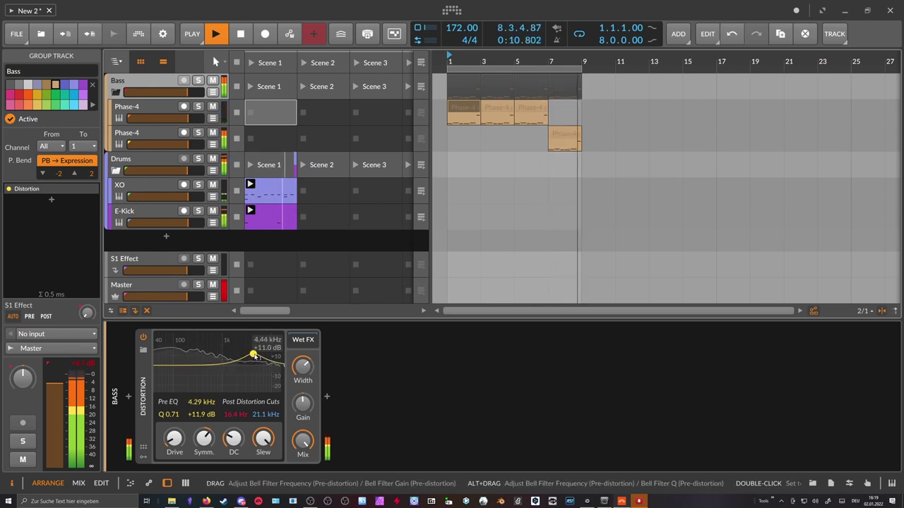
left_click_drag(255, 355, 252, 358)
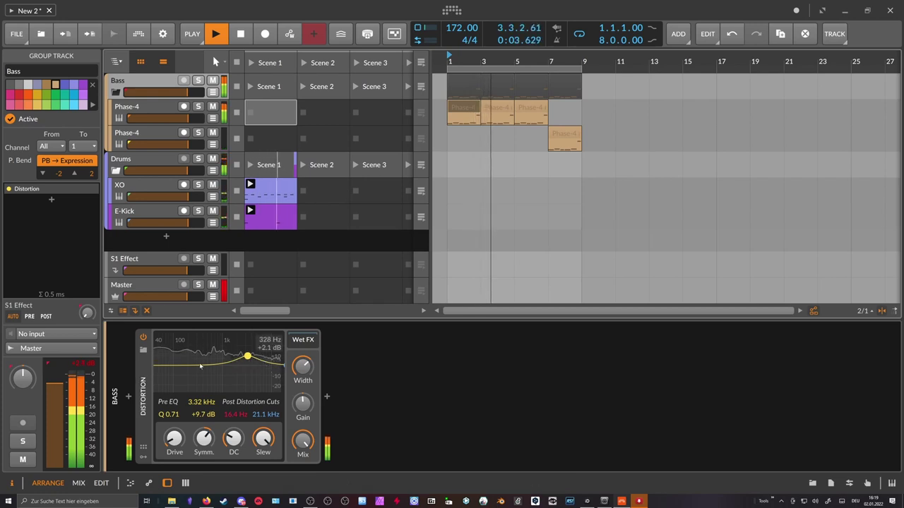
left_click_drag(246, 358, 250, 358)
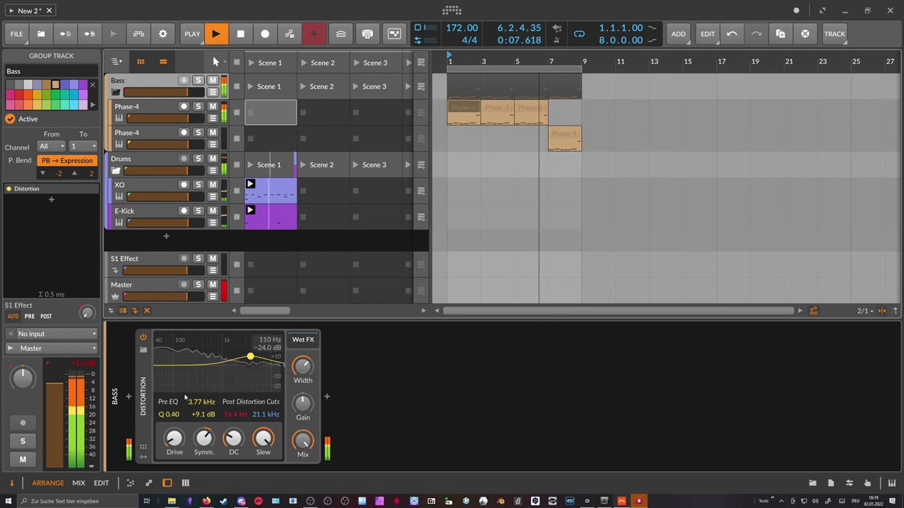
left_click_drag(303, 404, 303, 405)
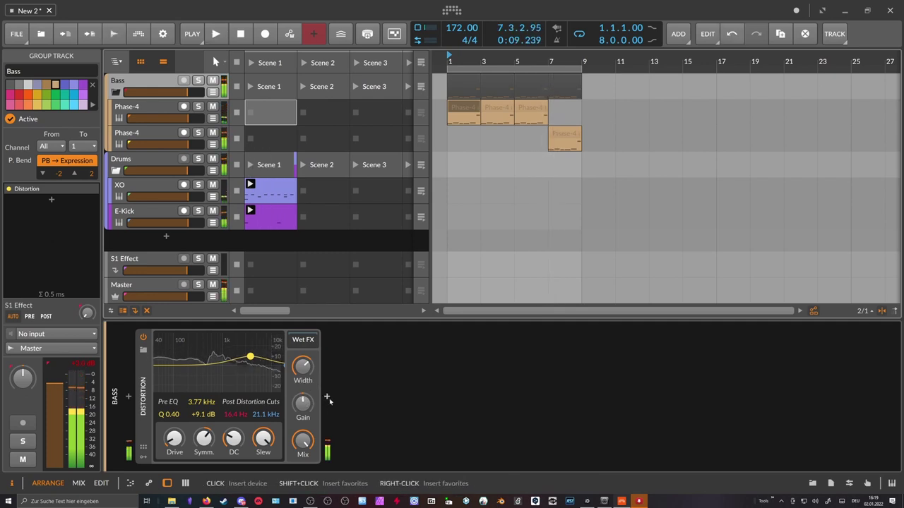
Add a Multiband FX-2 after the Distortion on the Bass group
left_click(326, 397)
type("fx-")
key("Down")
key("Return")
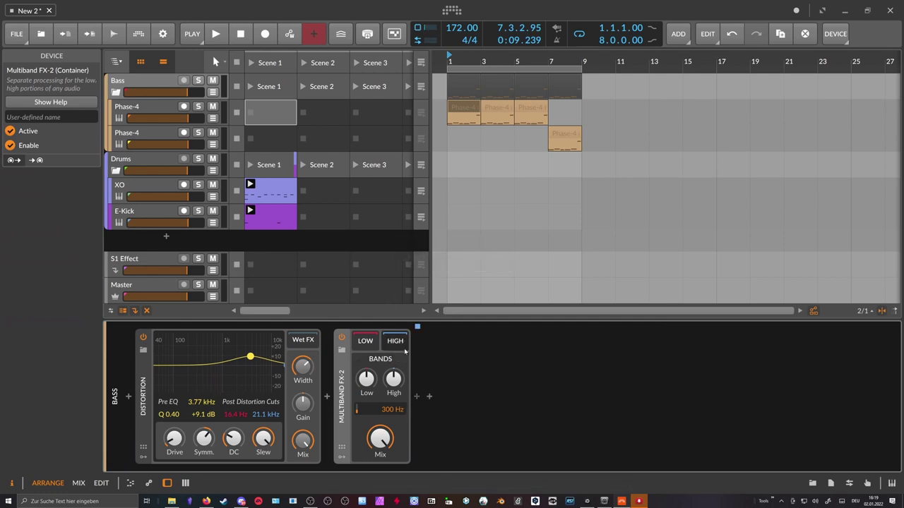
Insert an EQ-2 in the Multiband FX-2's High chain and make its low band a 4-pole high-pass
left_click(417, 399)
type("eq")
key("Down")
key("Down")
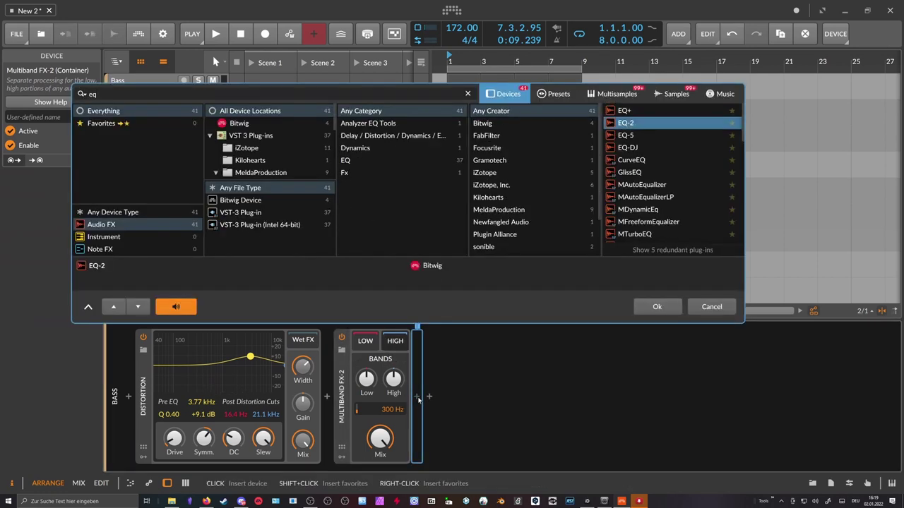
key("Return")
left_click(465, 418)
left_click(487, 437)
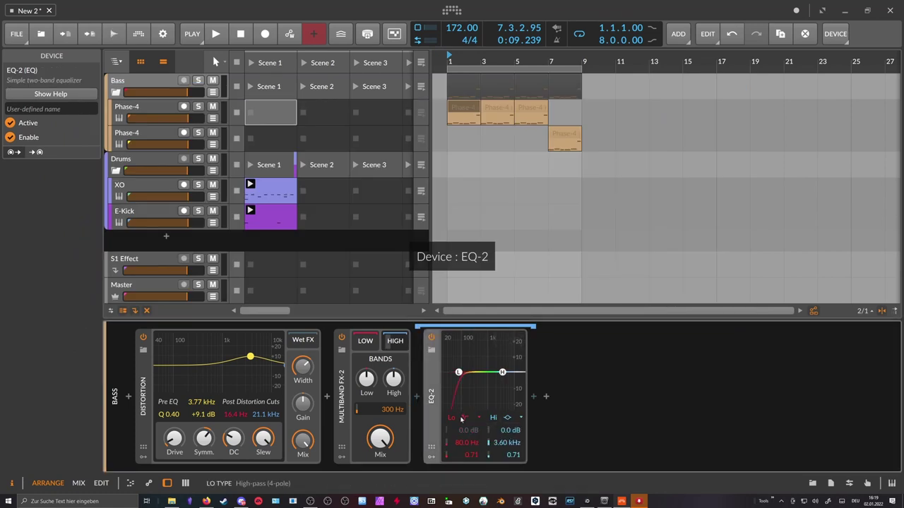
Tune the EQ-2's high-pass frequency to about 908 Hz while auditioning the bass with the drums
left_click_drag(459, 372, 483, 372)
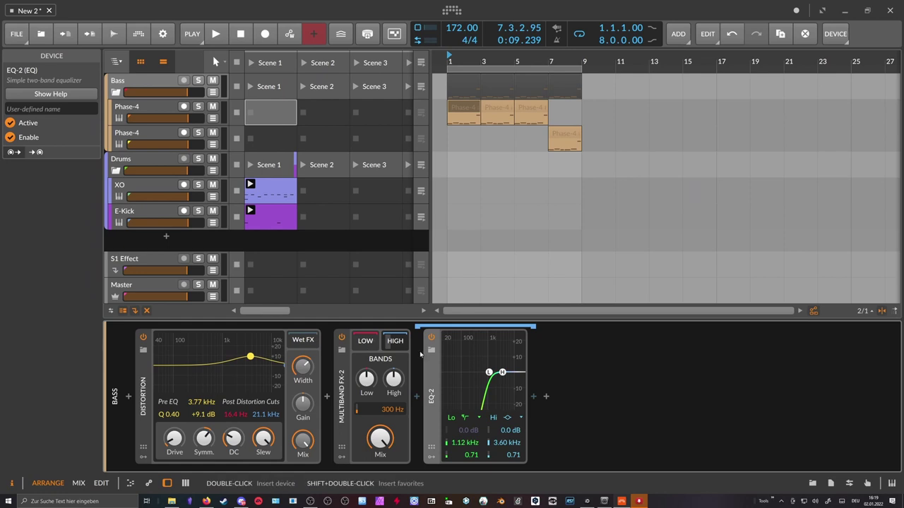
left_click(348, 365)
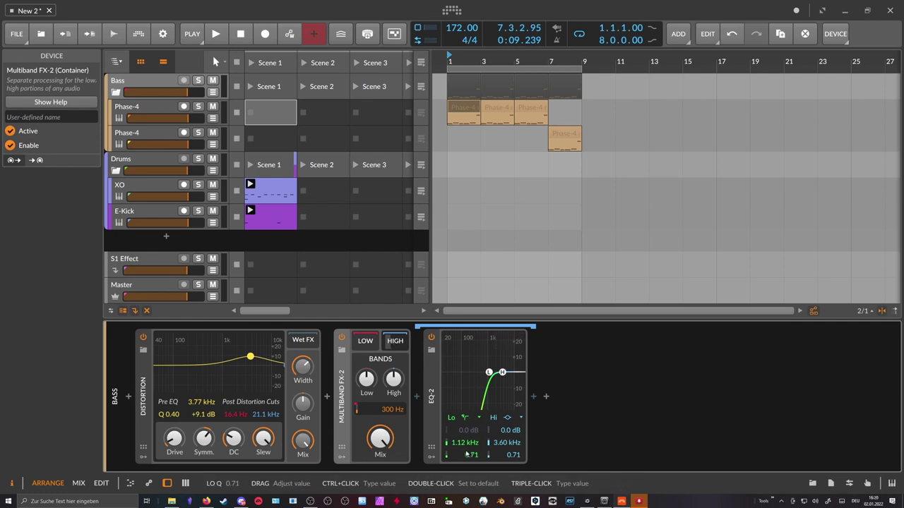
left_click_drag(457, 447, 457, 457)
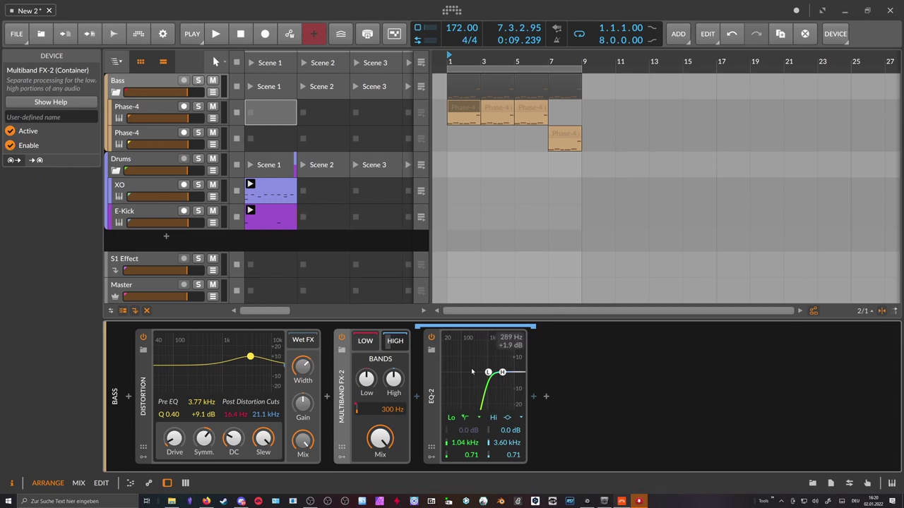
left_click_drag(488, 372, 486, 372)
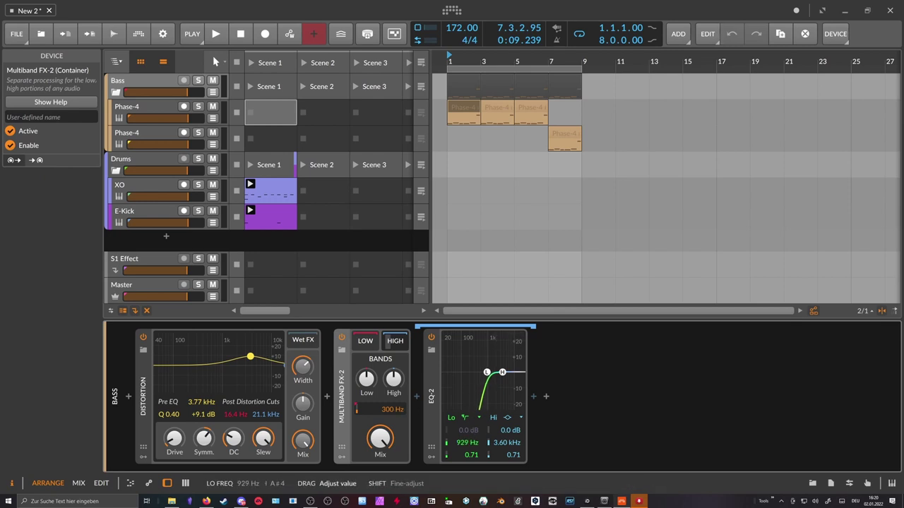
left_click_drag(464, 443, 464, 444)
left_click_drag(485, 372, 464, 440)
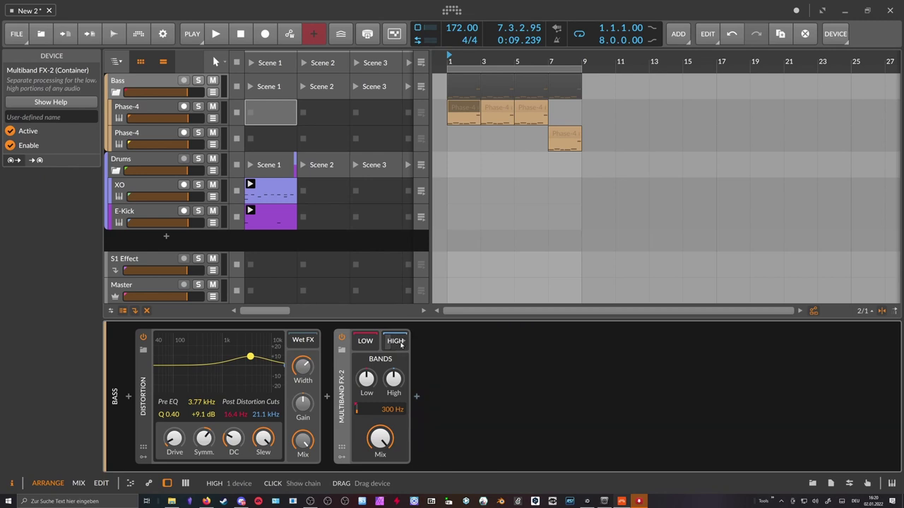
key("space")
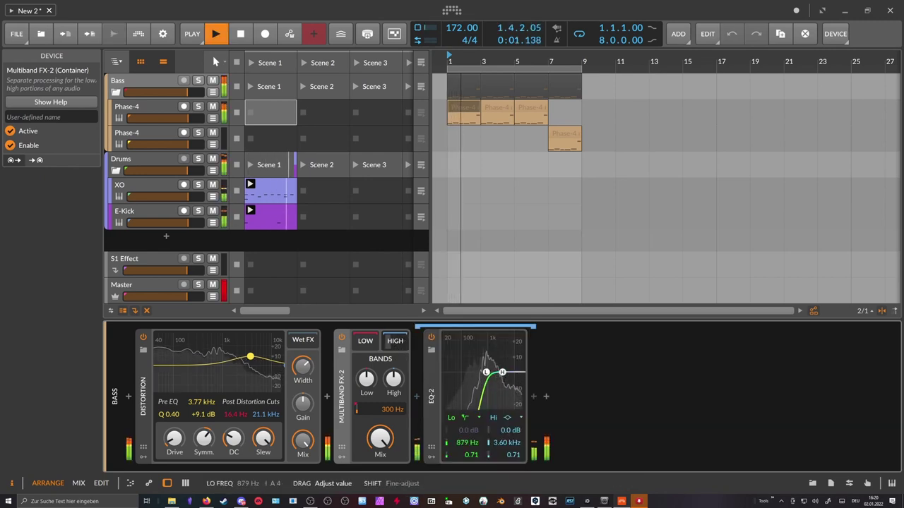
left_click_drag(466, 442, 466, 442)
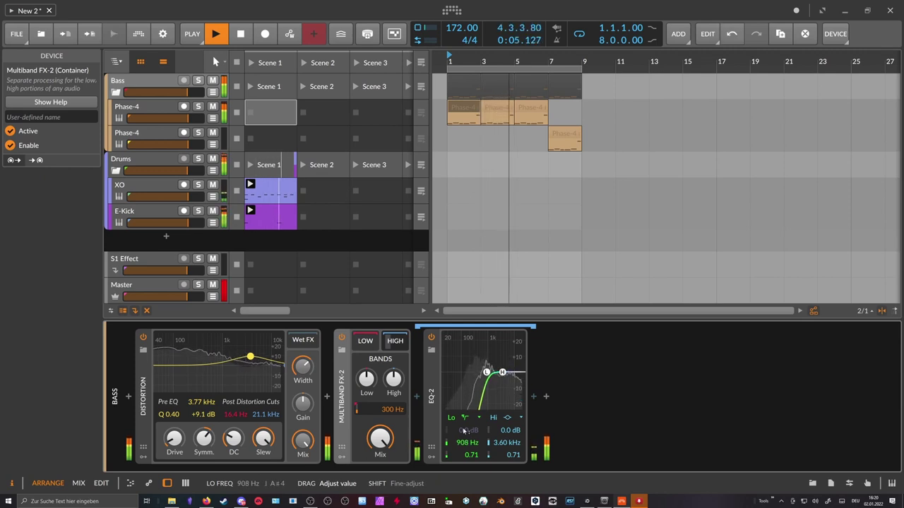
key("space")
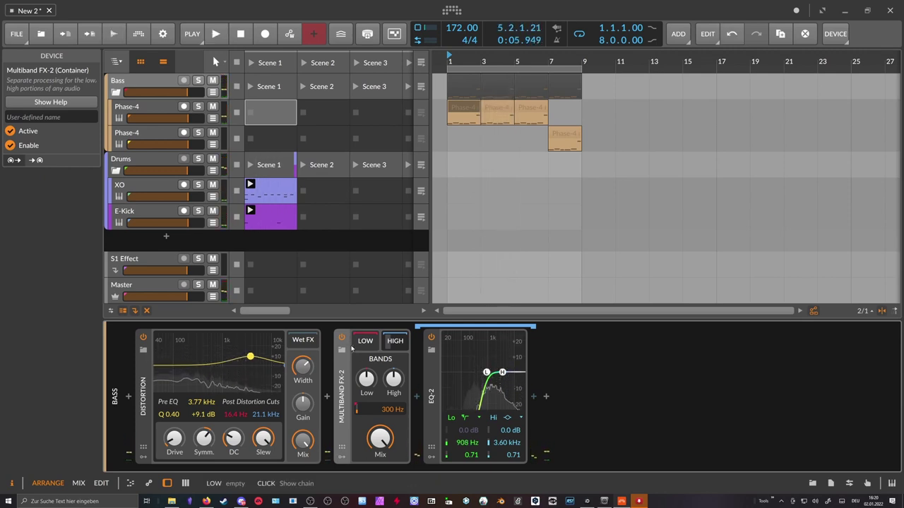
Compare the playing mix with the Bass group's Multiband FX-2 bypassed and enabled
left_click(342, 338)
key("space")
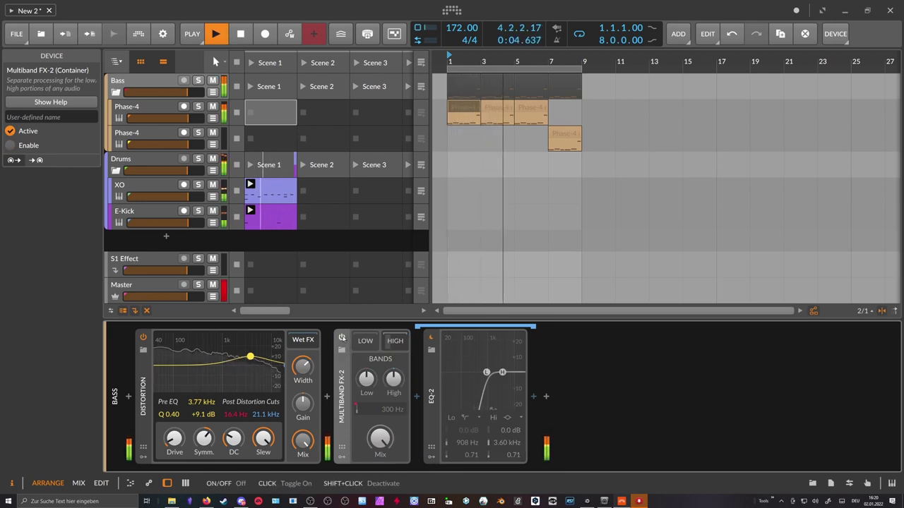
left_click(342, 339)
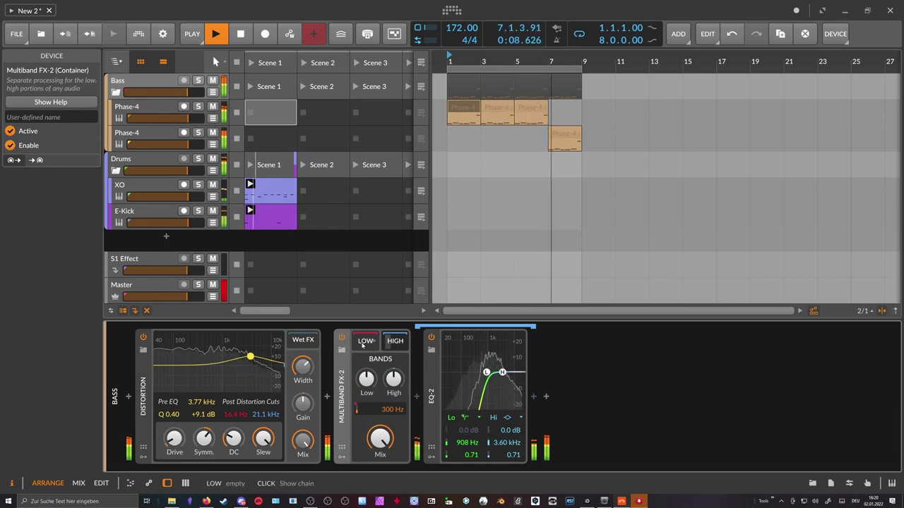
key("Delete")
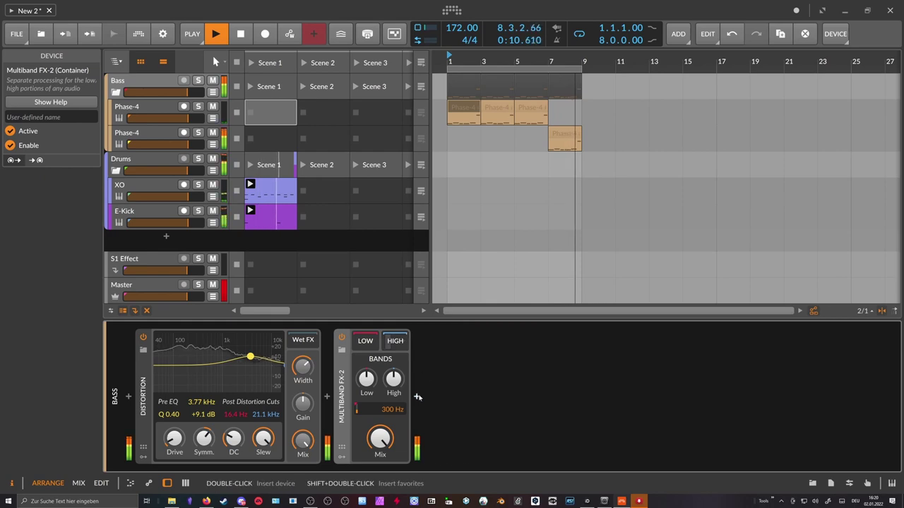
Add an EQ+ after the Multiband FX-2 and set a bell band to about 7.84 kHz at +2.0 dB
left_click(417, 398)
type("eq")
key("Down")
key("Return")
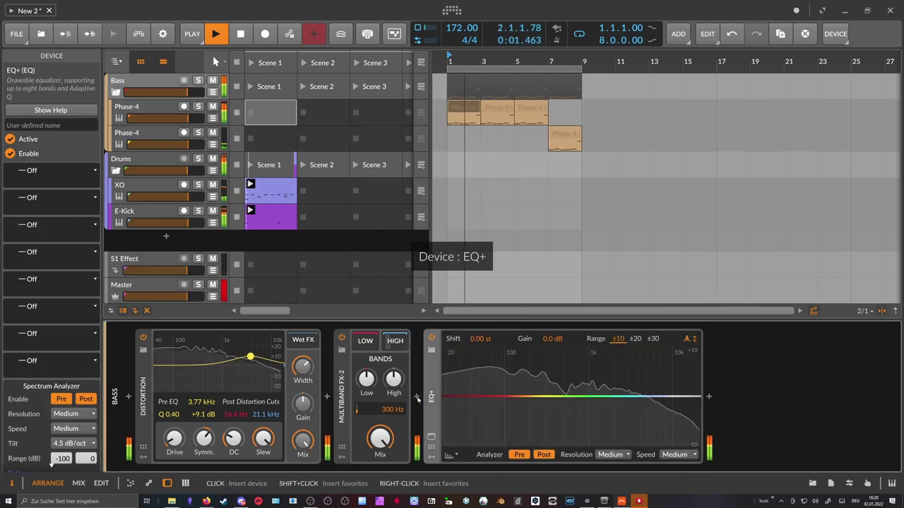
left_click_drag(605, 396, 663, 388)
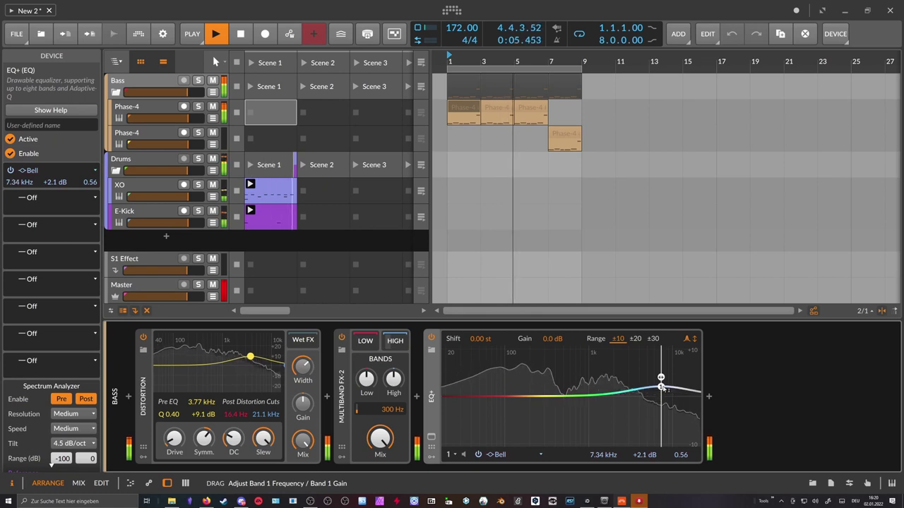
left_click_drag(528, 396, 534, 403)
double_click(532, 401)
left_click_drag(661, 387, 664, 388)
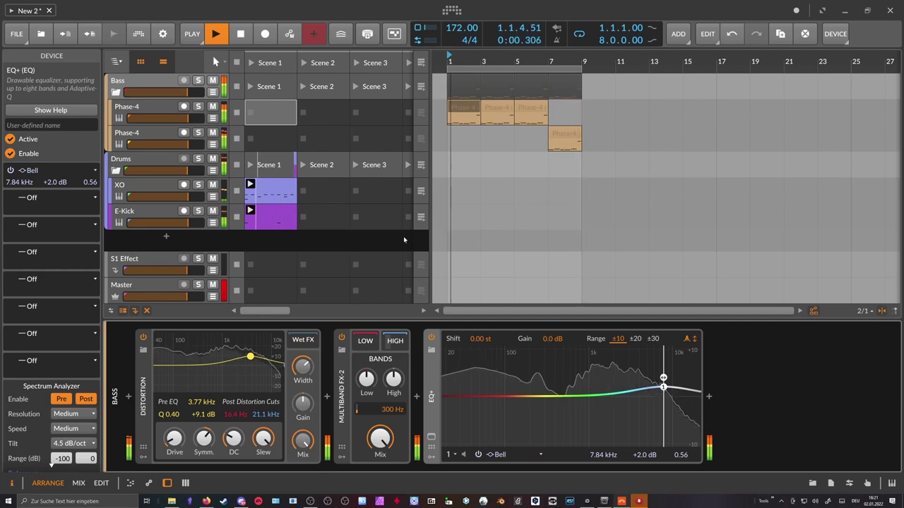
On the first Phase-4 track, set the Reverb to 105 % size and 751 ms, and its EQ-2 cuts to about 457 Hz and 3.15 kHz
left_click(168, 115)
key("space")
left_click_drag(374, 470, 526, 468)
scroll(522, 466, "down", 6)
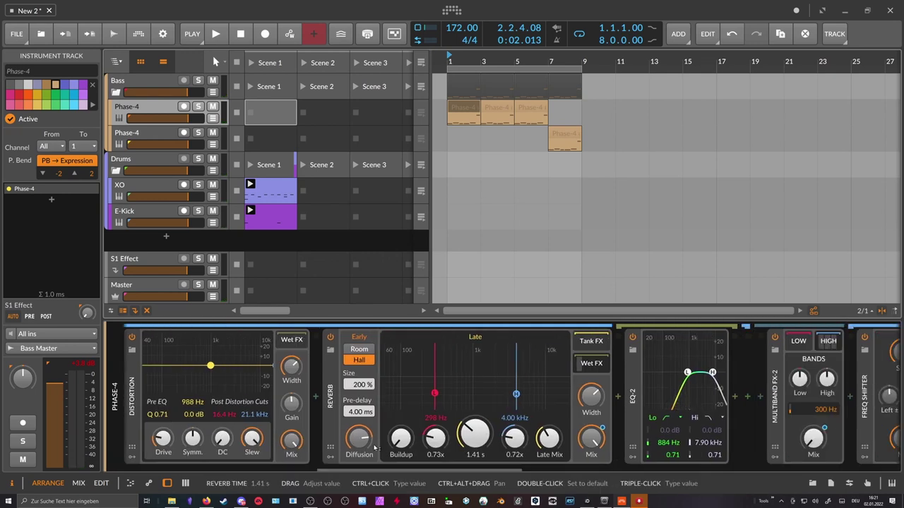
scroll(347, 468, "up", 3)
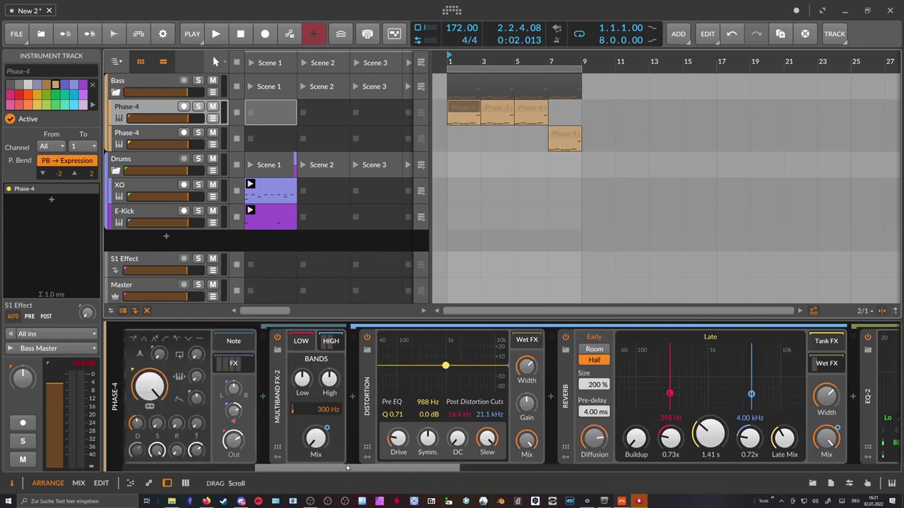
left_click_drag(347, 467, 389, 467)
left_click_drag(549, 434, 548, 450)
left_click_drag(436, 384, 436, 396)
mouse_move(784, 443)
left_mouse_down()
mouse_move(745, 453)
mouse_move(788, 459)
mouse_move(789, 437)
left_mouse_up()
key("space")
left_click_drag(539, 438, 538, 438)
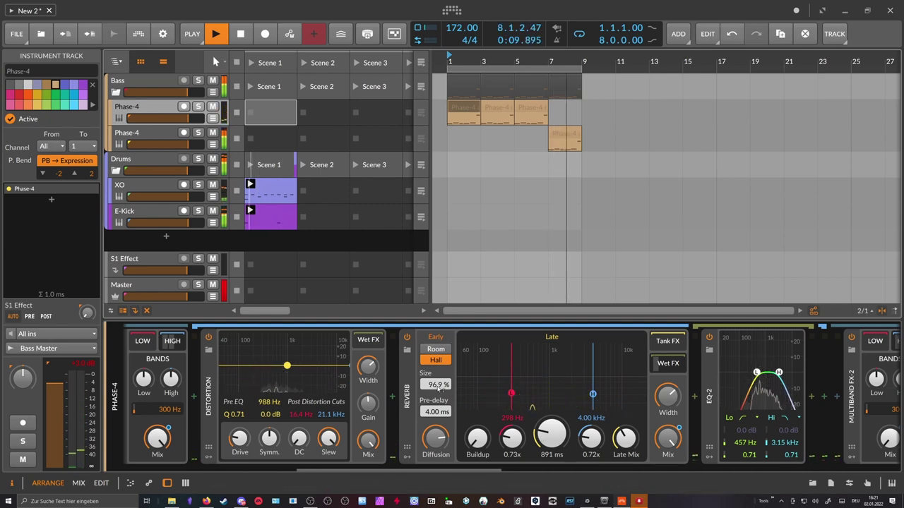
left_click_drag(559, 437, 559, 444)
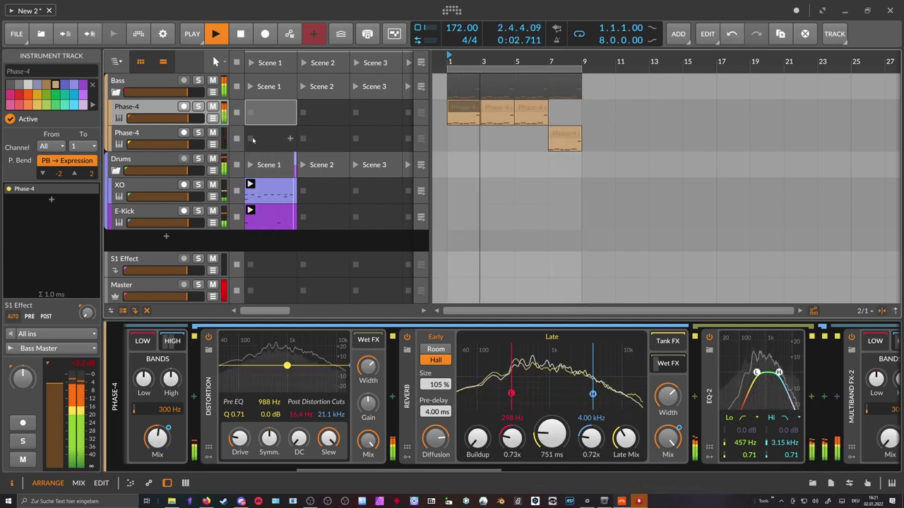
Show the first Phase-4 track's automation lane and choose the Multiband FX-2 Mix automation
left_click(213, 119)
left_click(192, 138)
left_click(185, 156)
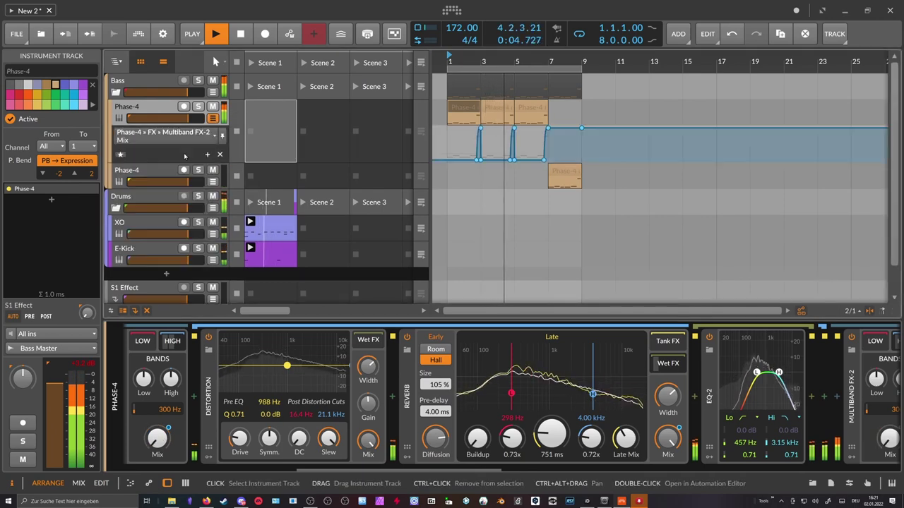
left_click(181, 138)
left_click(179, 169)
left_click(179, 154)
left_click(169, 186)
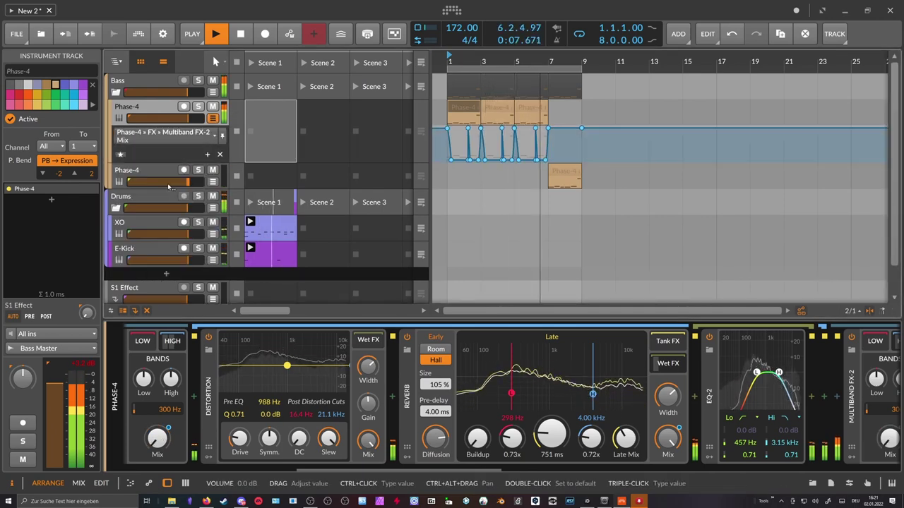
Lower the Multiband FX-2 Mix automation to 0 % at bar 7 and remove the point at bar 9
left_click(581, 128)
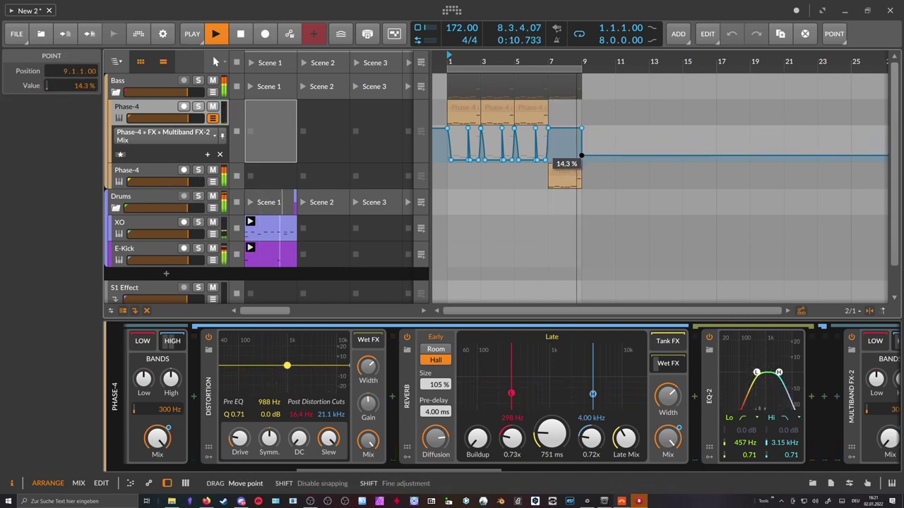
left_click_drag(581, 129, 549, 163)
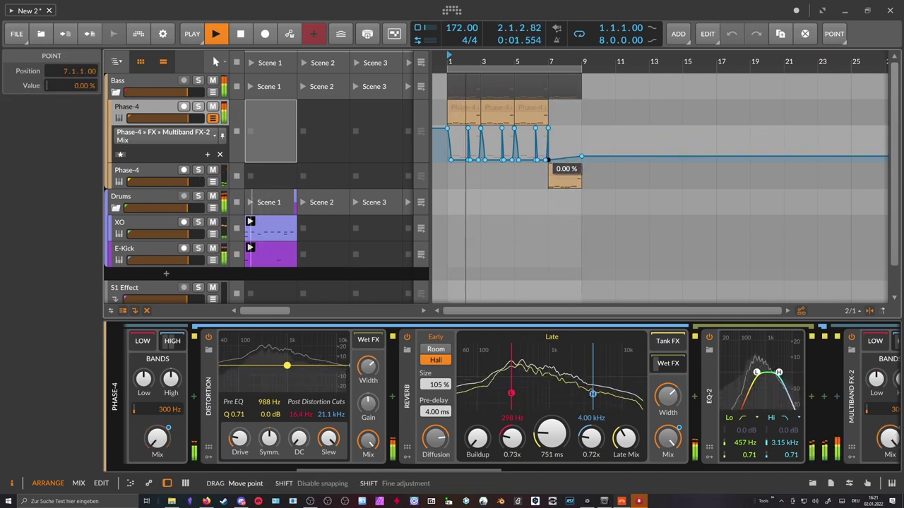
double_click(582, 156)
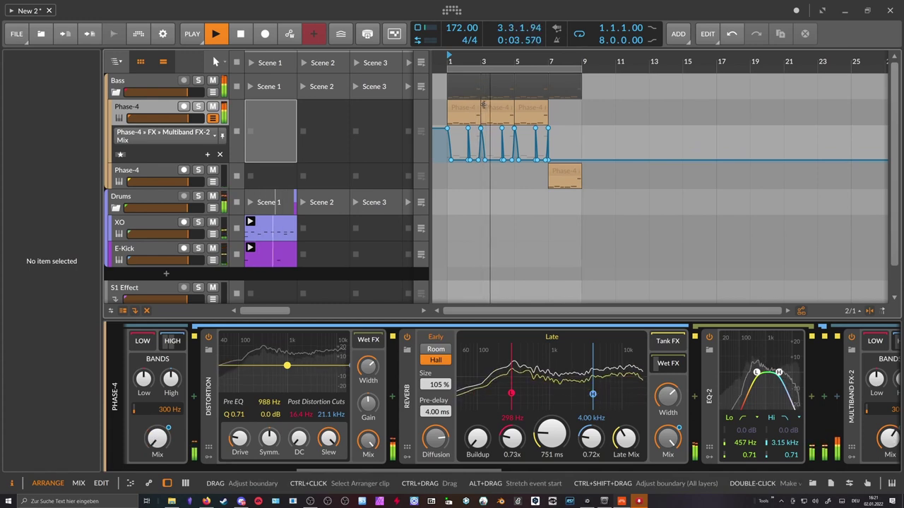
left_click_drag(468, 61, 485, 72)
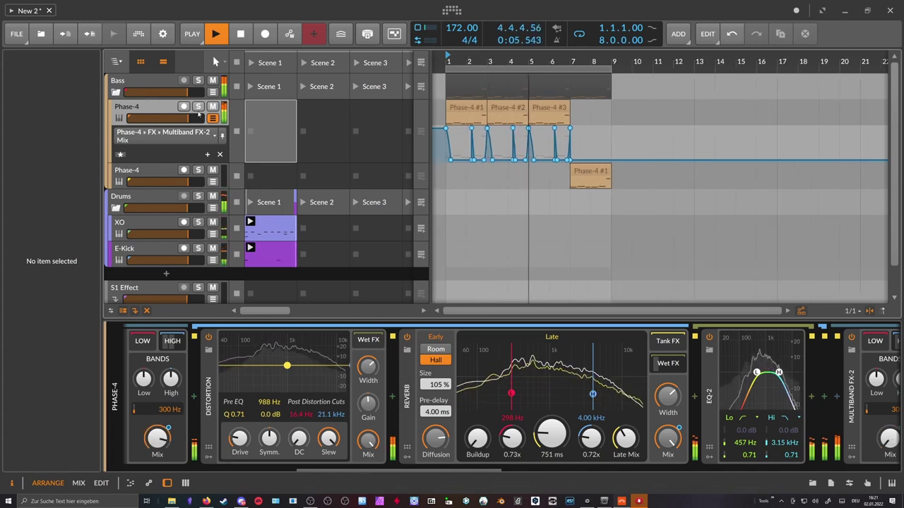
Stop playback and collapse the Bass and Drums groups
left_click(116, 92)
left_click(134, 86)
key("space")
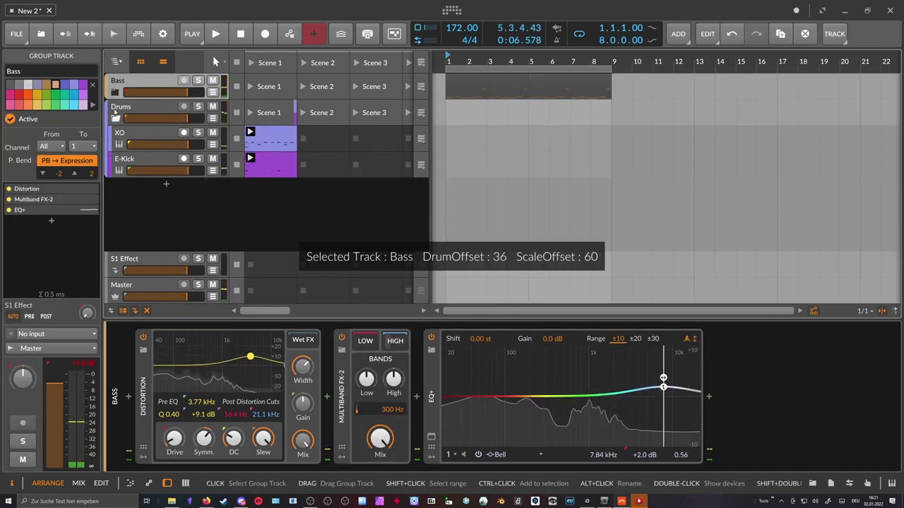
left_click(116, 118)
left_click(134, 108)
Examine the device chains of the Bass and Drums groups, ending with Drums
left_click(148, 81)
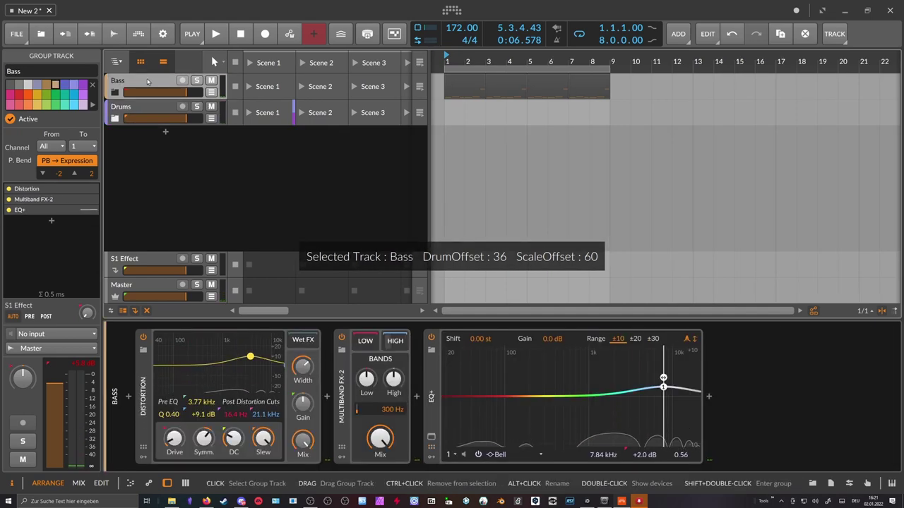
left_click(140, 104)
left_click(141, 94)
left_click(139, 102)
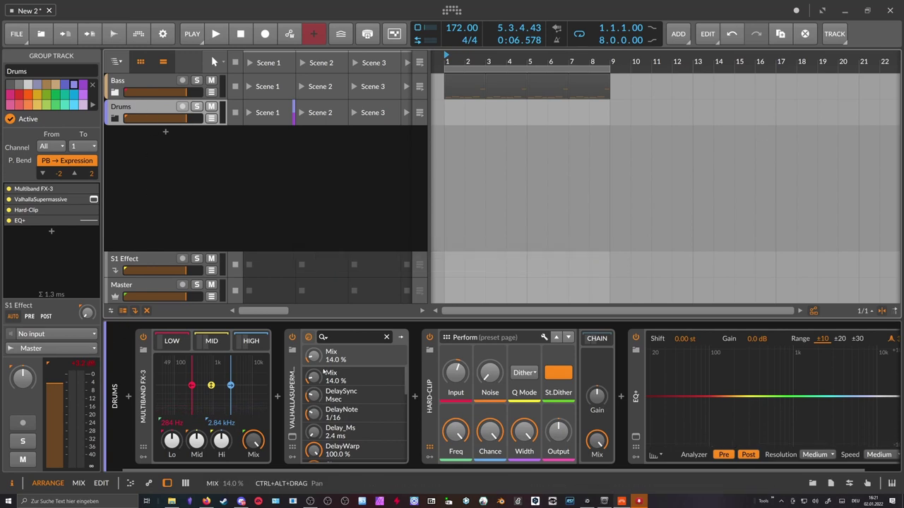
Remove the EQ+ from the Drums group's device chain and audition the drums soloed
left_click(635, 397)
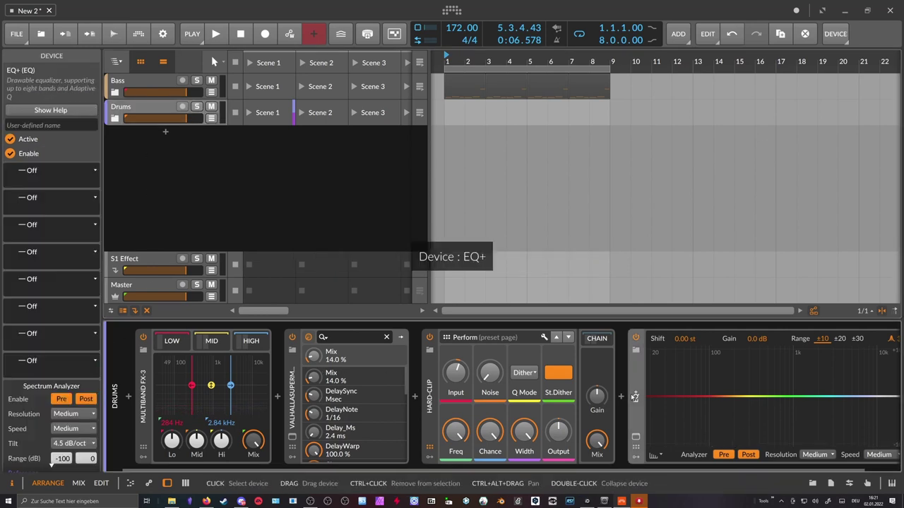
key("Delete")
left_click(166, 113)
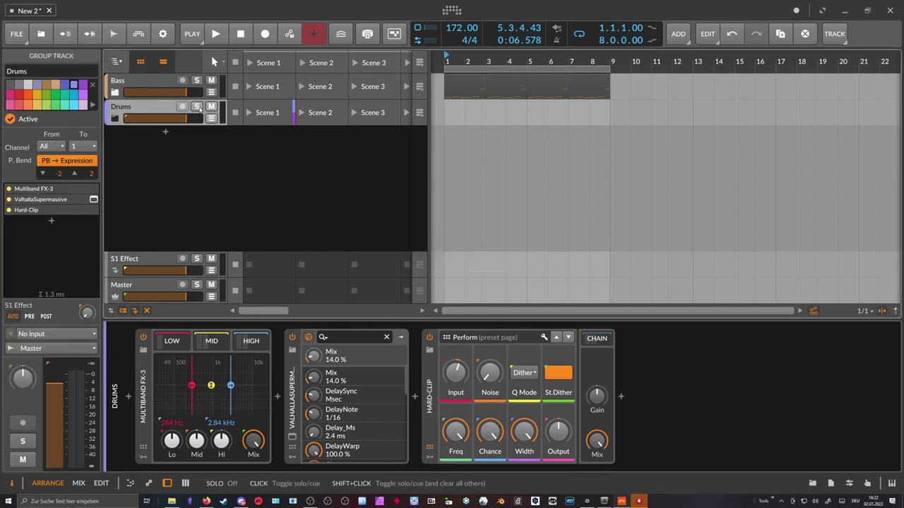
key("s")
key("space")
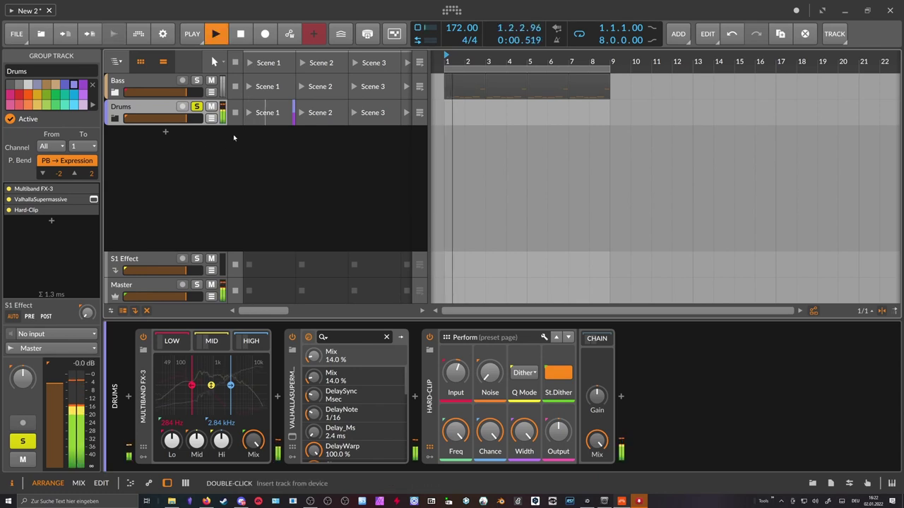
key("space")
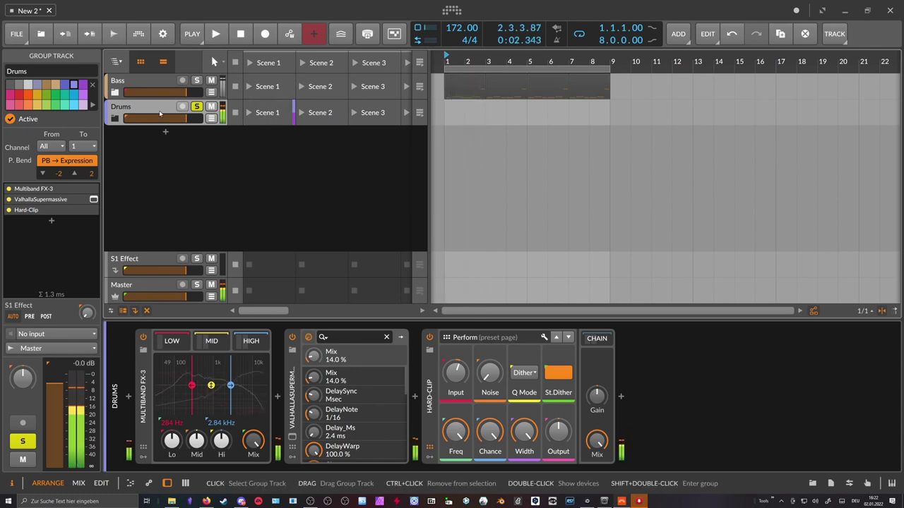
Inspect the XO track inside the Drums group, and fold and unsolo the group
left_click(116, 119)
left_click(133, 141)
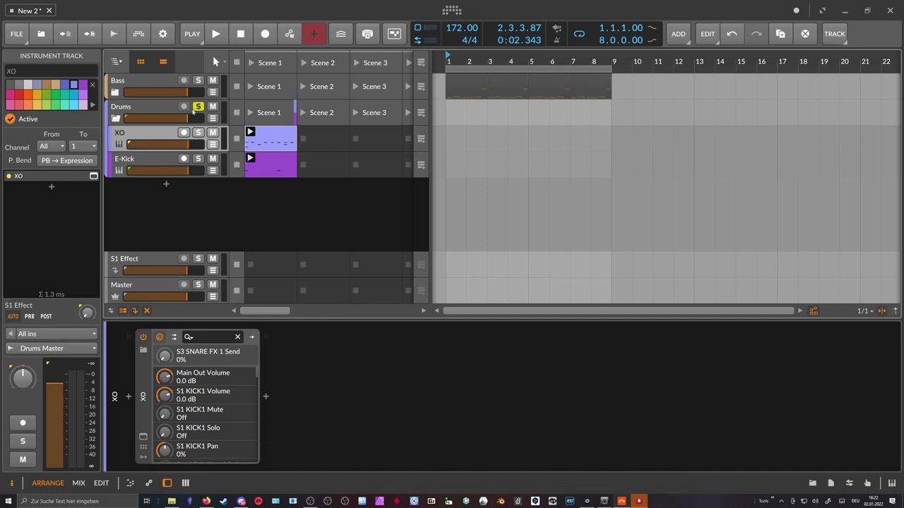
left_click(115, 118)
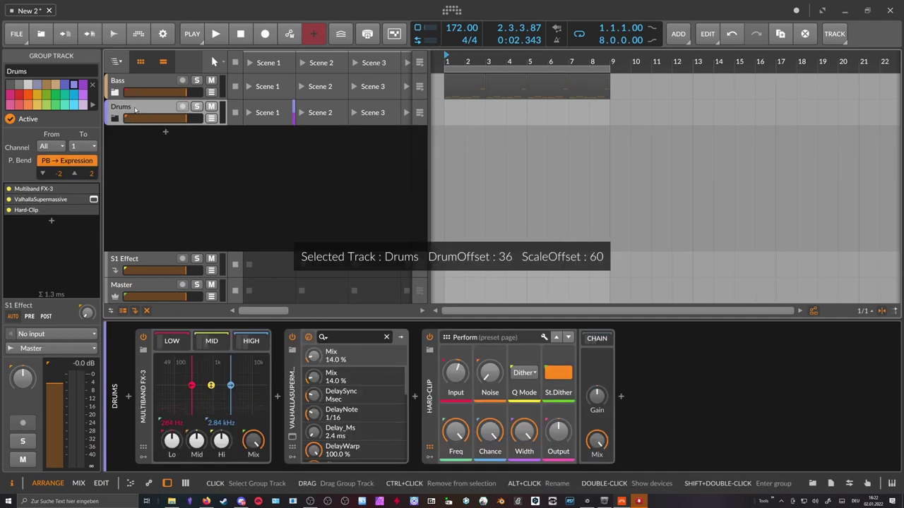
Add a Peak Limiter at the end of the Bass group's device chain, after the EQ+
left_click(138, 84)
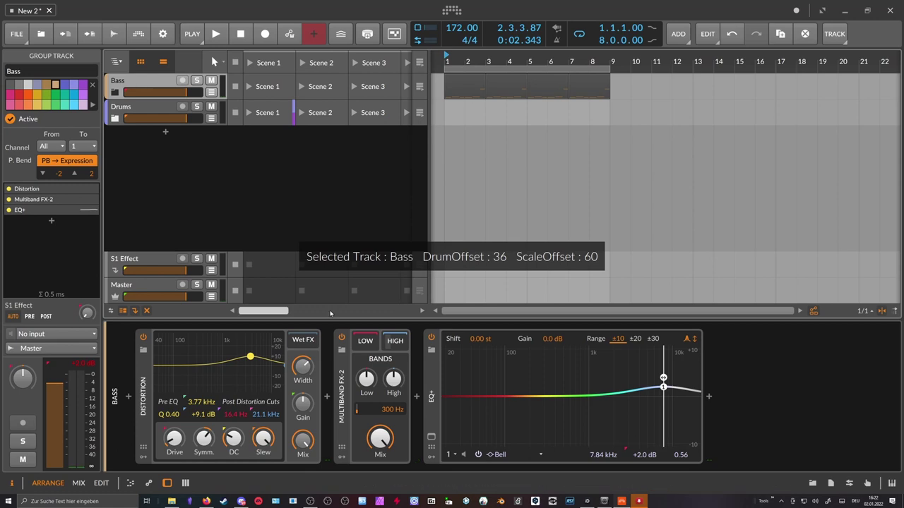
left_click(709, 397)
type("peak")
key("Return")
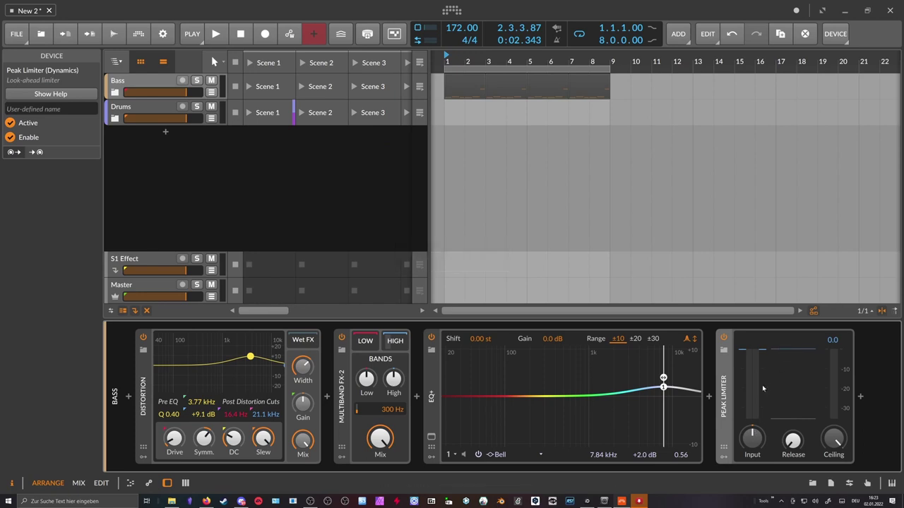
Fine-tune the Bass Peak Limiter's input gain to about -0.1 dB and audition the loop to check the limiting
left_click(752, 439)
key("space")
left_click_drag(753, 439, 759, 439)
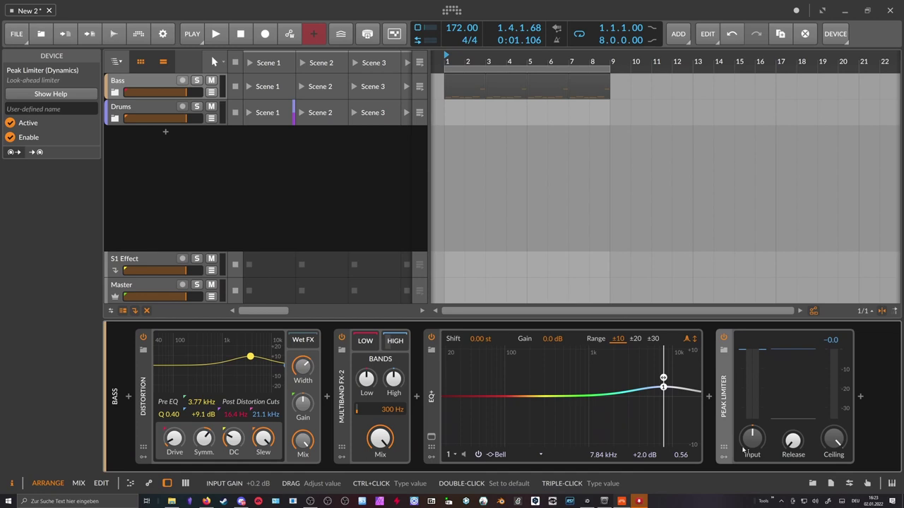
scroll(746, 444, "down", 1)
key("space")
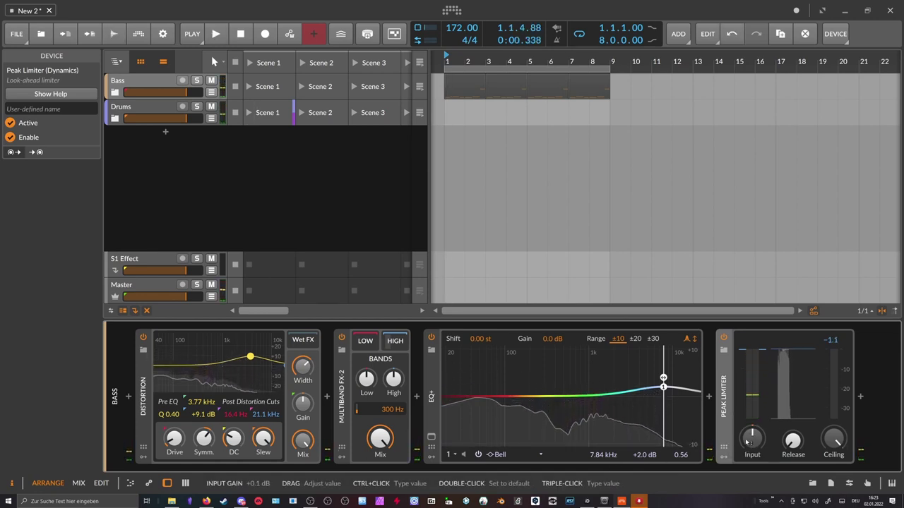
left_click_drag(754, 446, 754, 447)
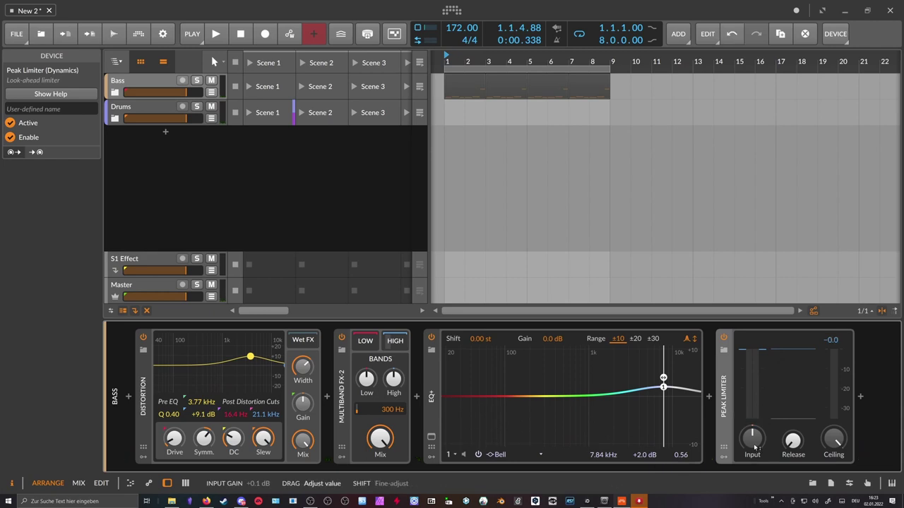
key("space")
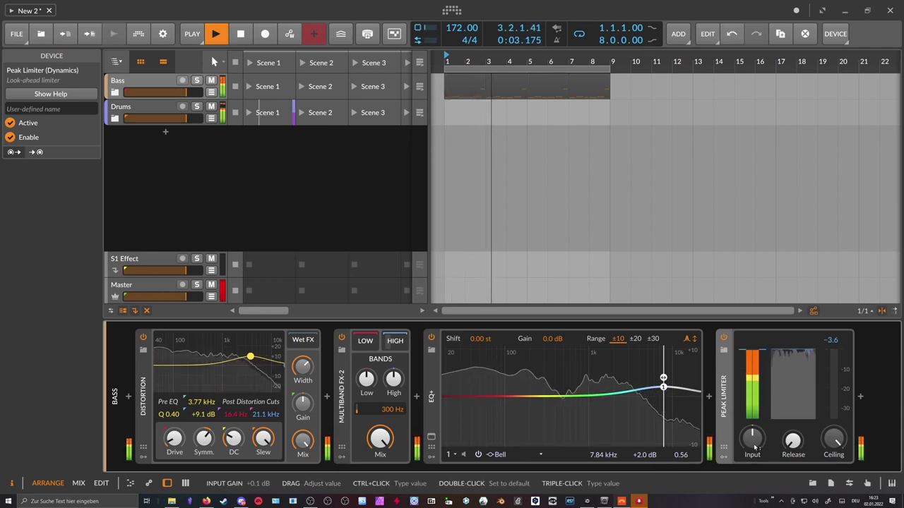
key("space")
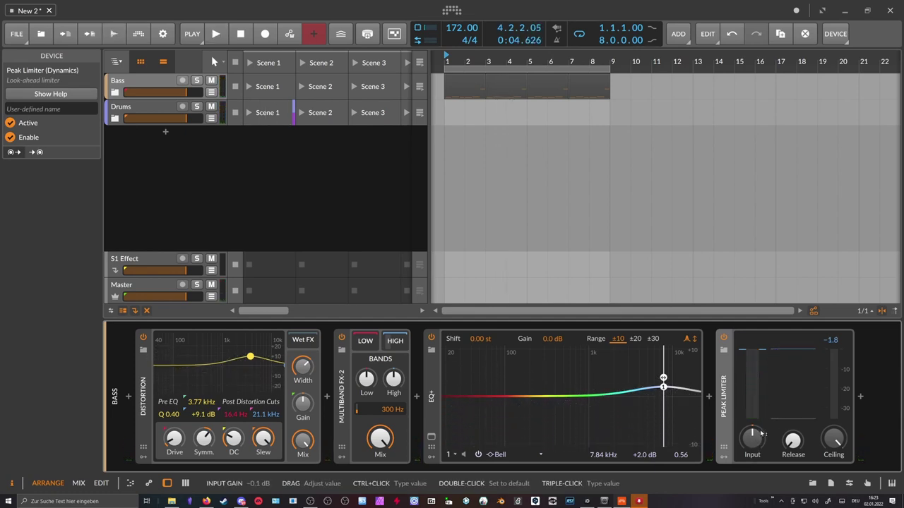
key("space")
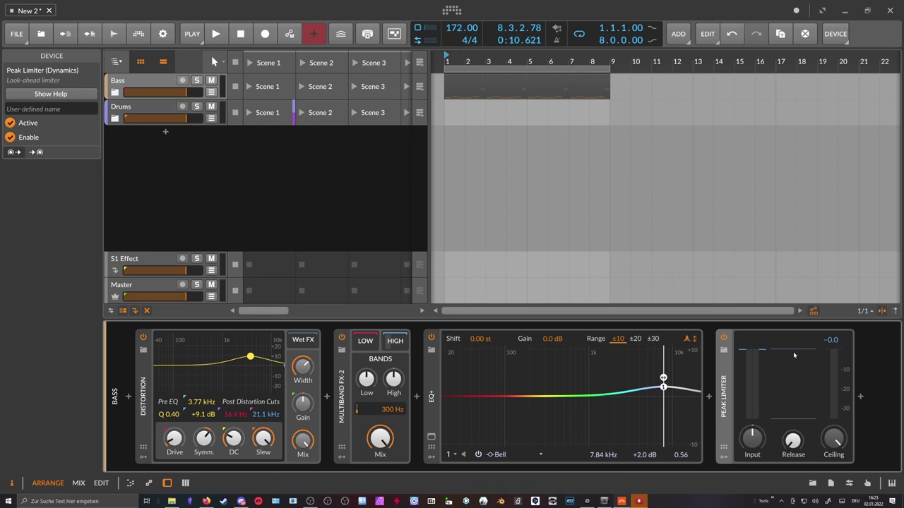
Add a Tool device after the Bass group's Peak Limiter and set its volume to -3 dB
left_click(860, 397)
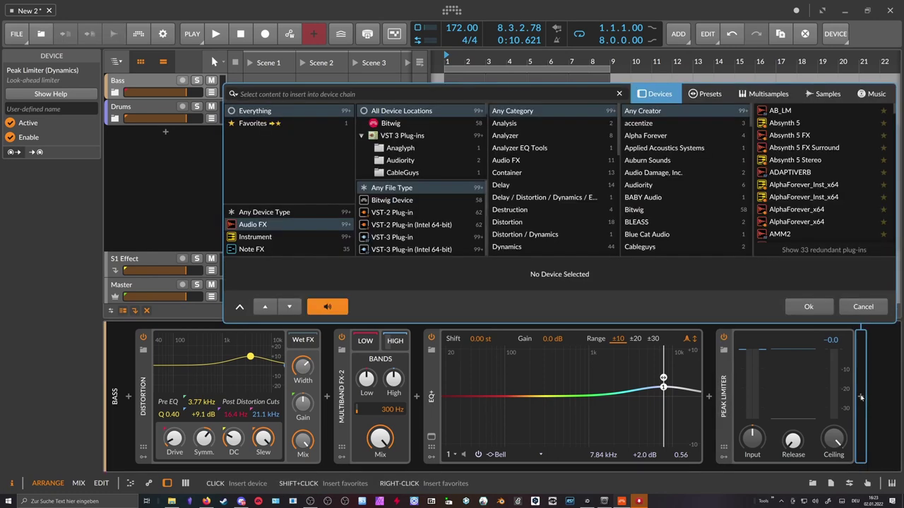
type("tool")
key("Return")
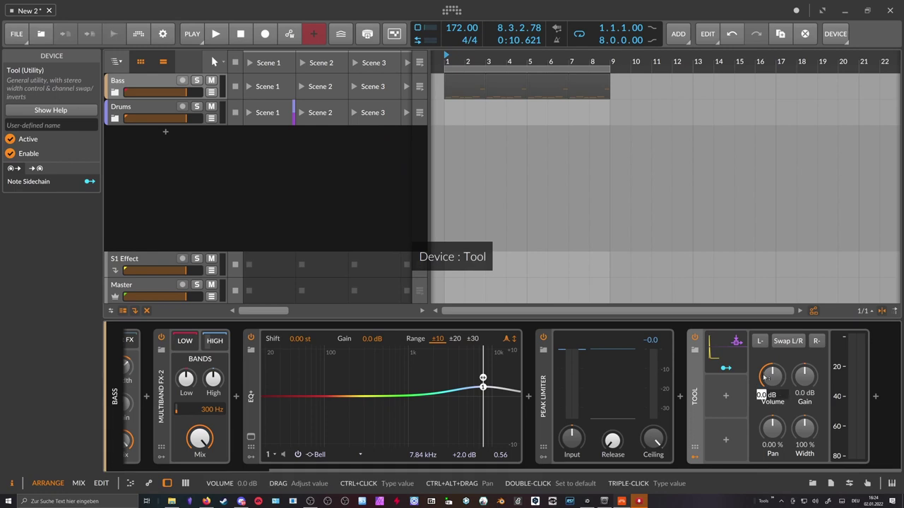
type("-3")
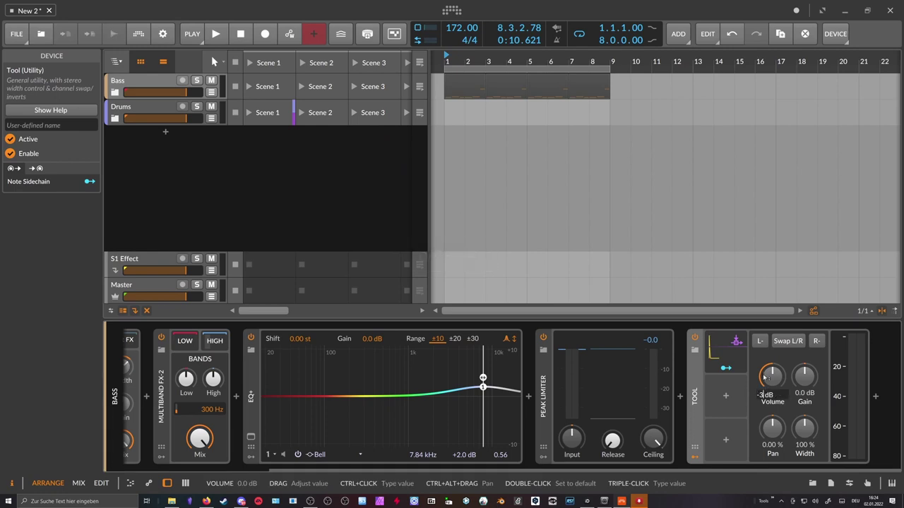
key("Return")
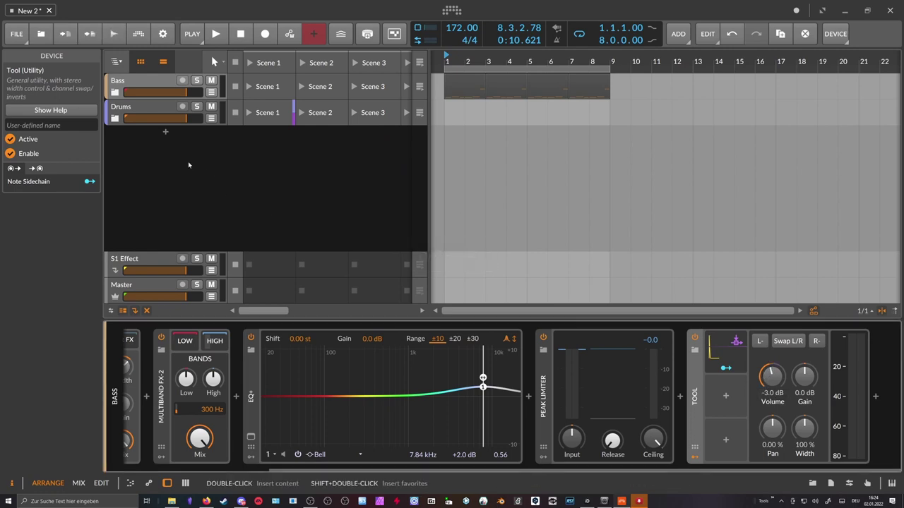
Solo the Drums group and play it back to check its peak level
left_click(184, 117)
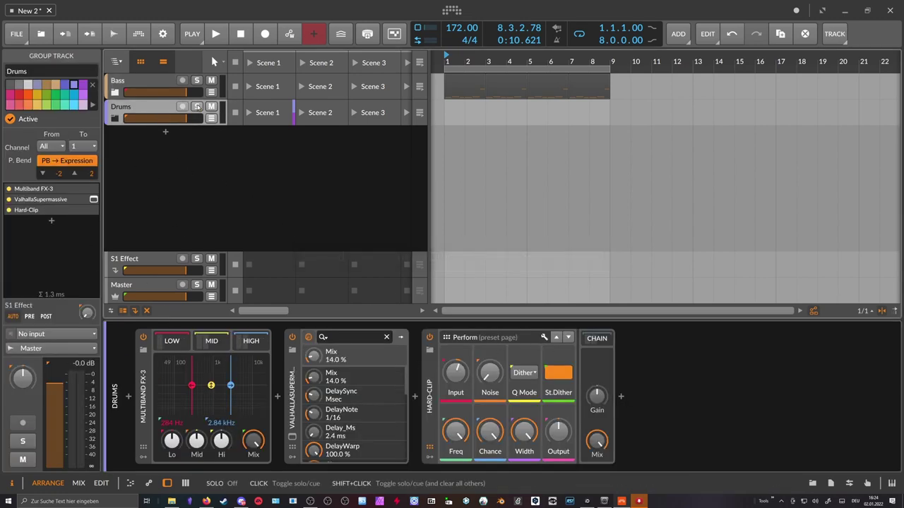
left_click(22, 441)
key("space")
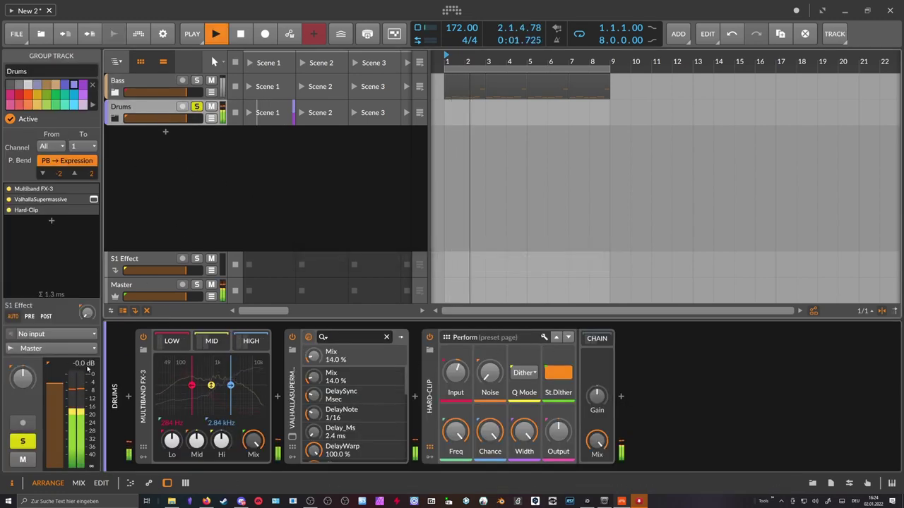
Try a Peak Limiter at the end of the Drums chain during playback, and remove it again
left_click(621, 397)
type("peak")
key("Return")
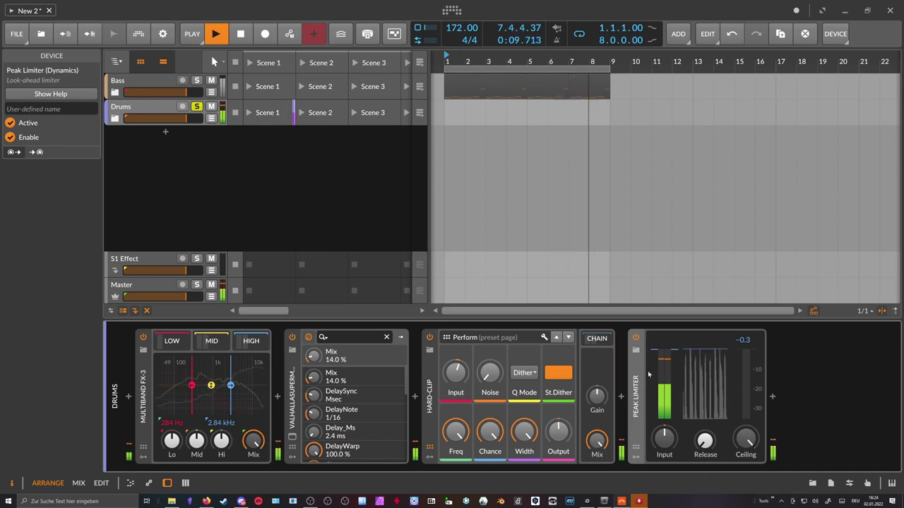
key("Delete")
key("space")
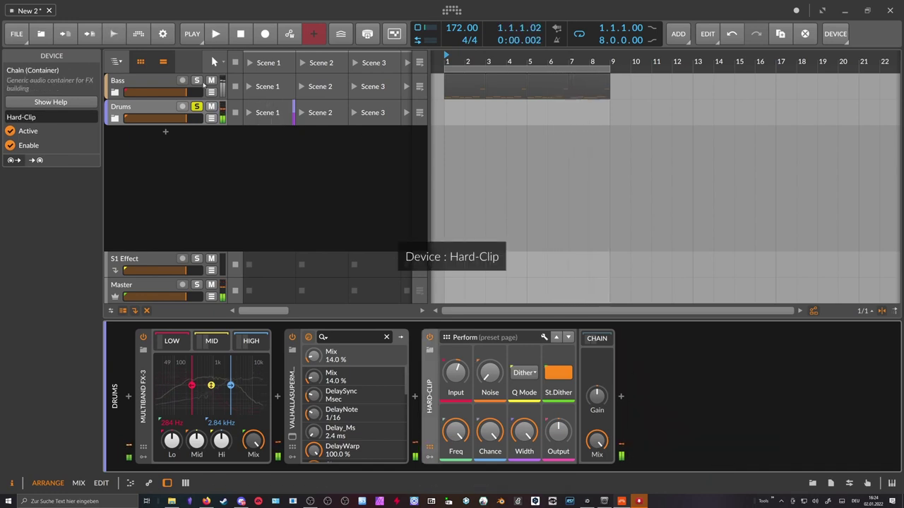
Set the volume of the Bass group's Tool device to -4 dB
left_click(151, 81)
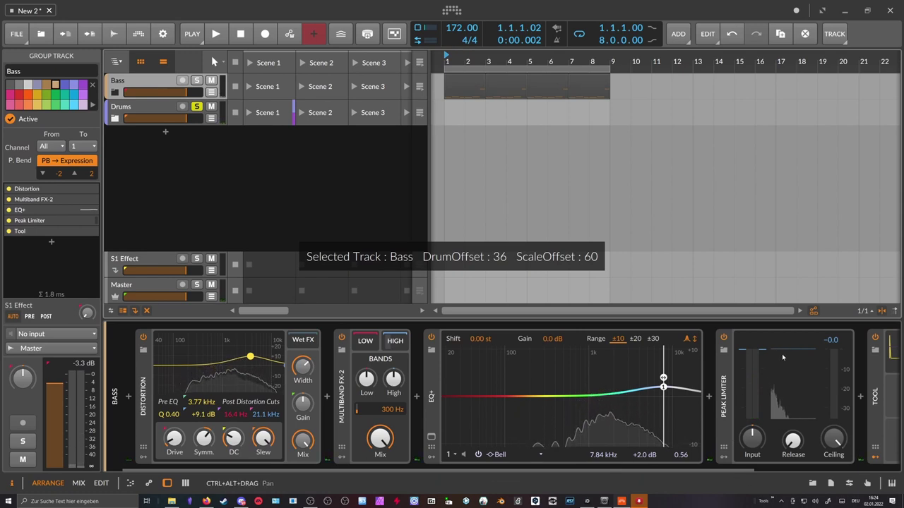
key("space")
scroll(600, 423, "right", 2)
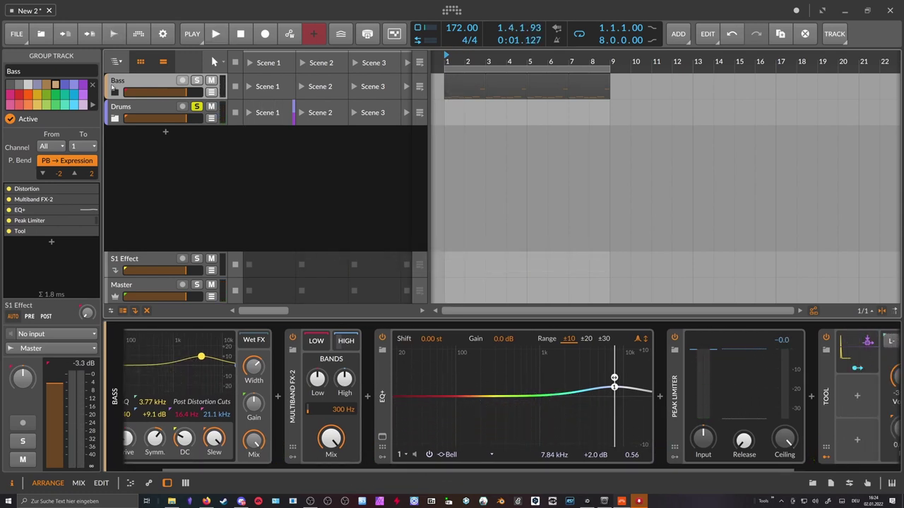
scroll(670, 395, "right", 3)
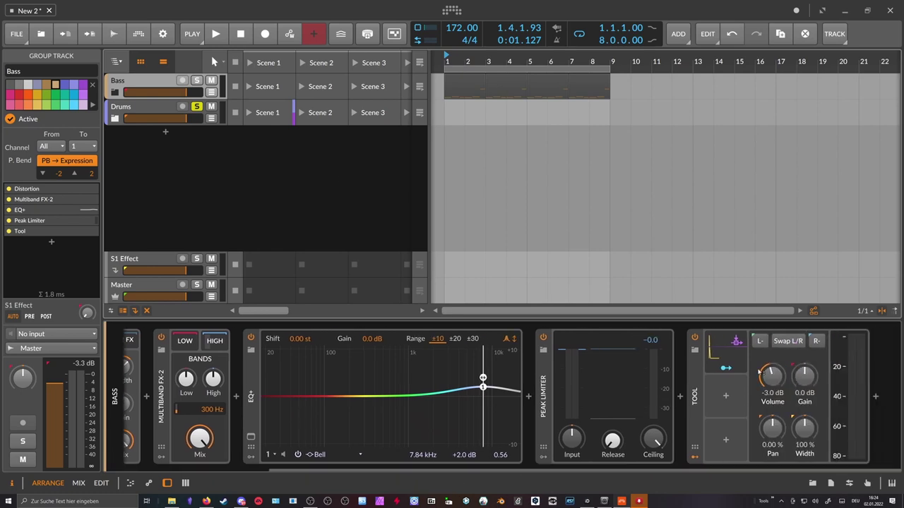
triple_click(778, 390)
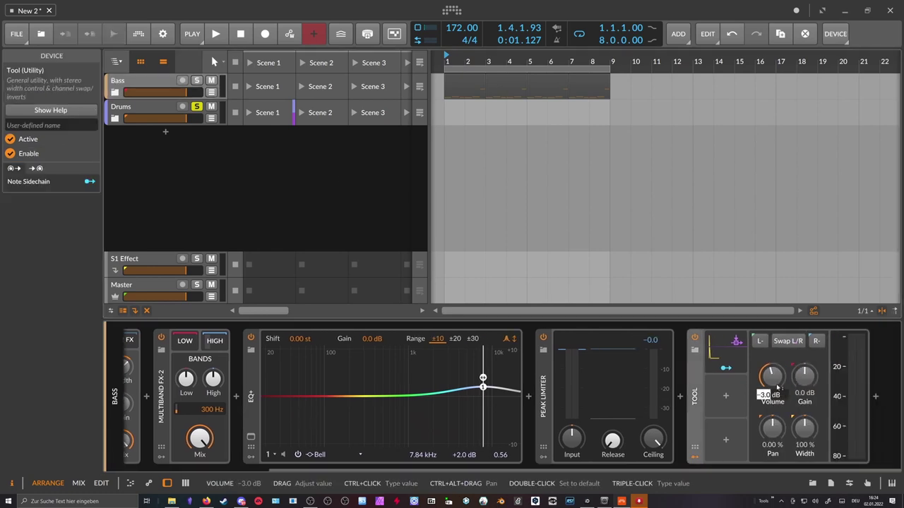
type("-4")
key("Return")
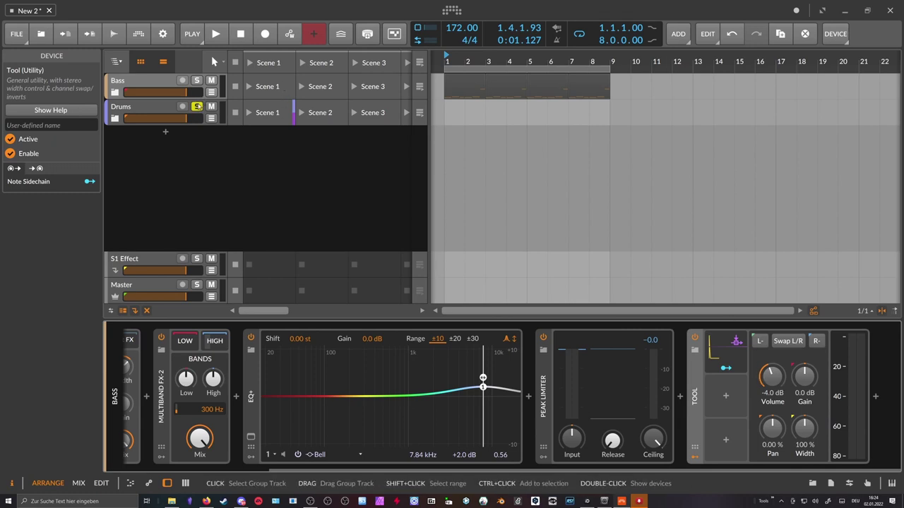
Unsolo the Drums group and play the Bass and Drums groups together to compare their levels
left_click(150, 83)
left_click(151, 107)
left_click(153, 82)
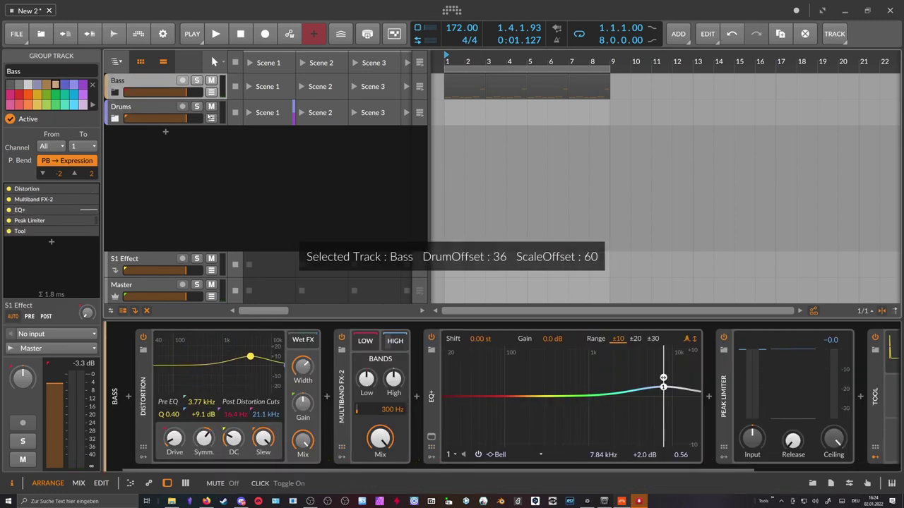
left_click(160, 109)
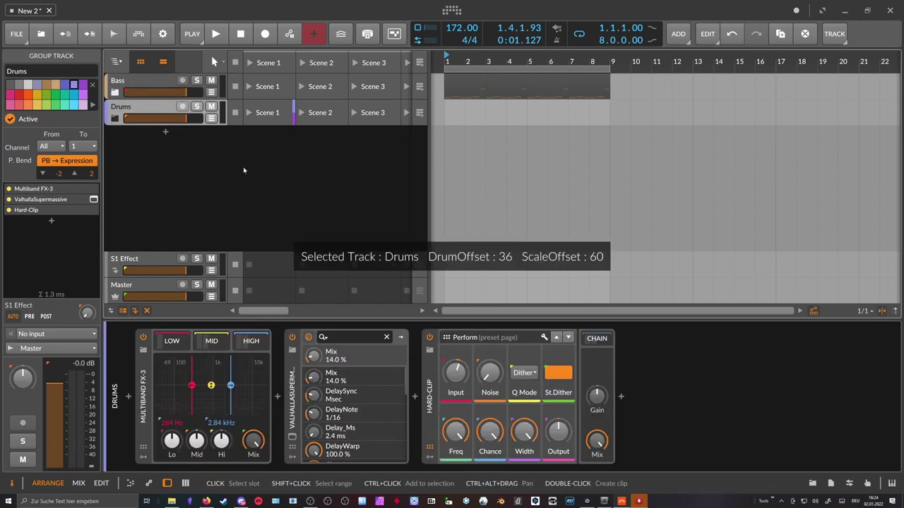
key("space")
key("Up")
key("Down")
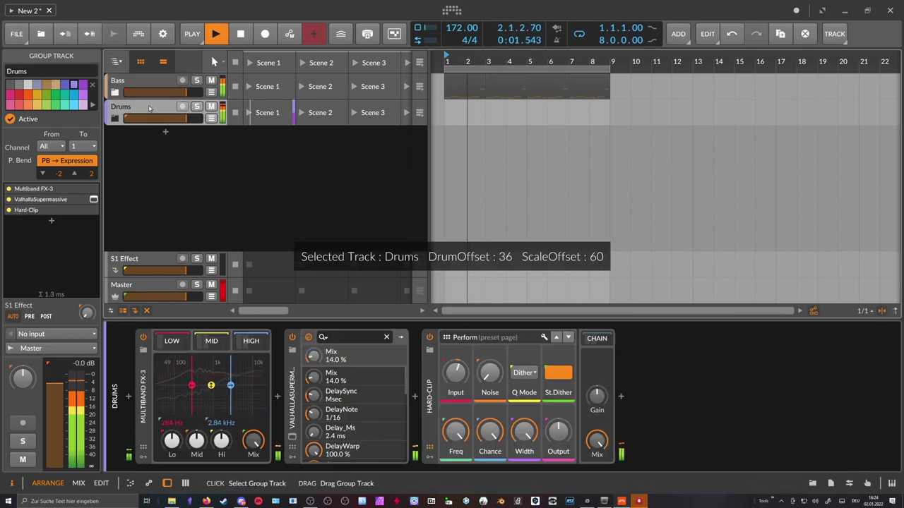
key("space")
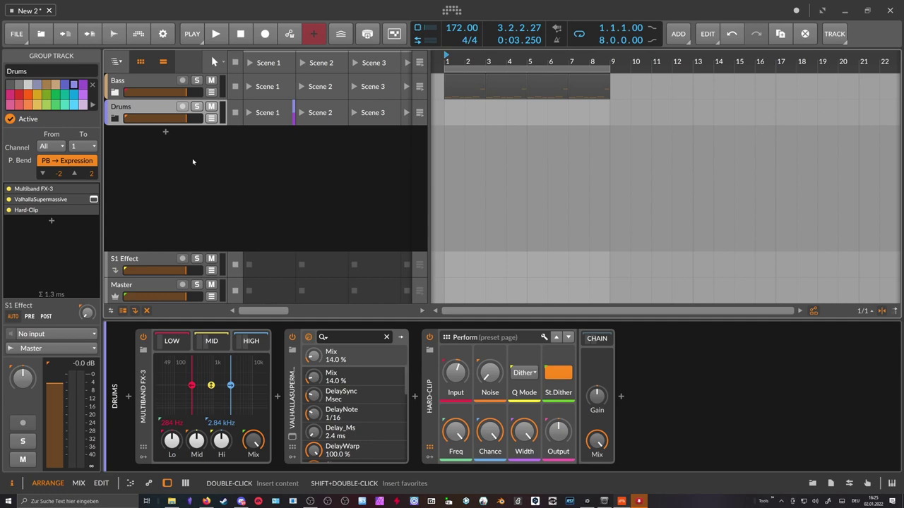
Review the tracks inside the Drums and Bass groups, leaving both groups folded and Bass selected
left_click(115, 118)
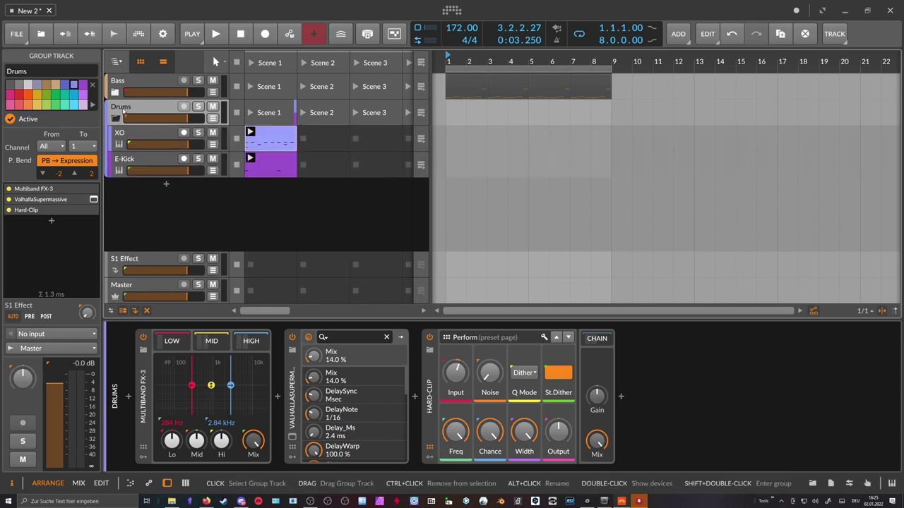
left_click(116, 92)
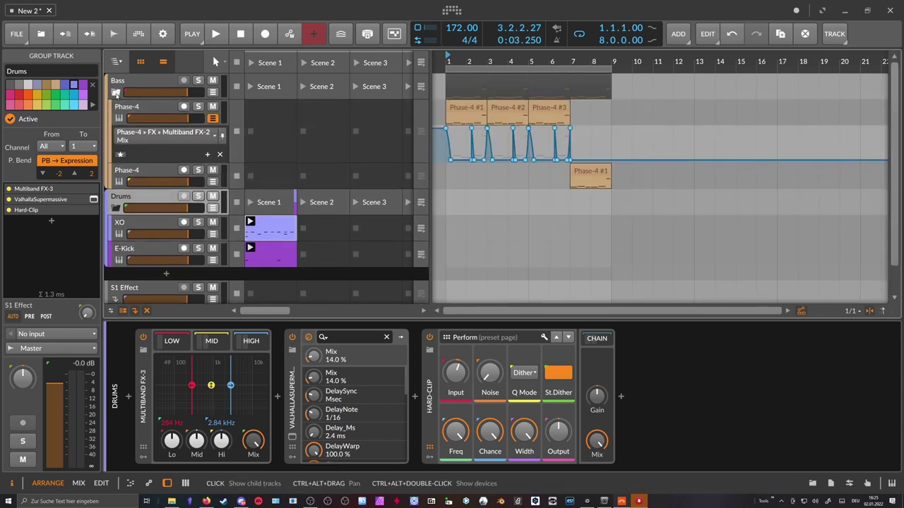
left_click(116, 93)
left_click(123, 88)
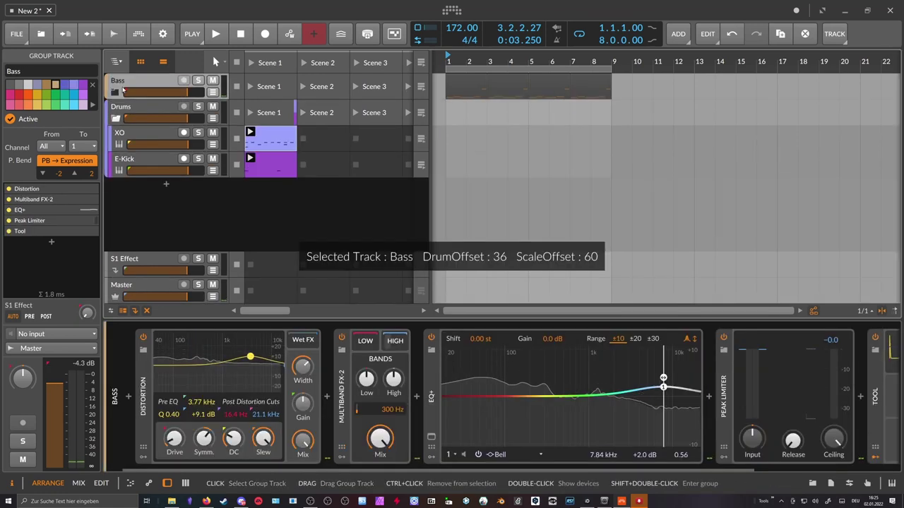
left_click(115, 118)
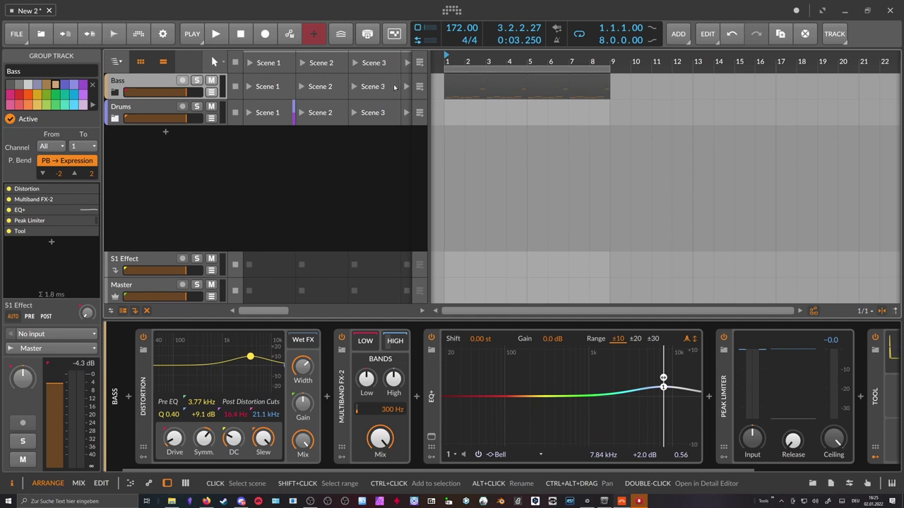
Unfold the Drums group during playback and copy the XO and E-Kick launcher clips into the arranger, each spanning eight bars from bar 1
key("space")
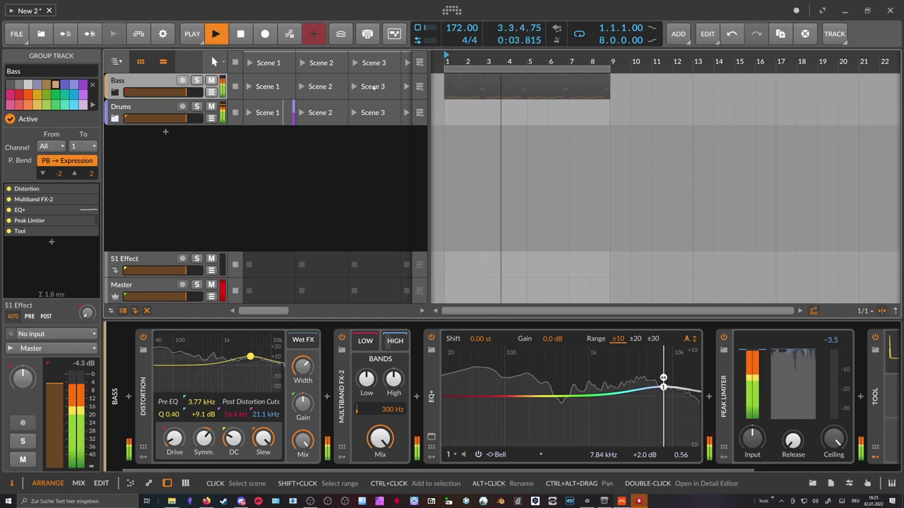
left_click(115, 118)
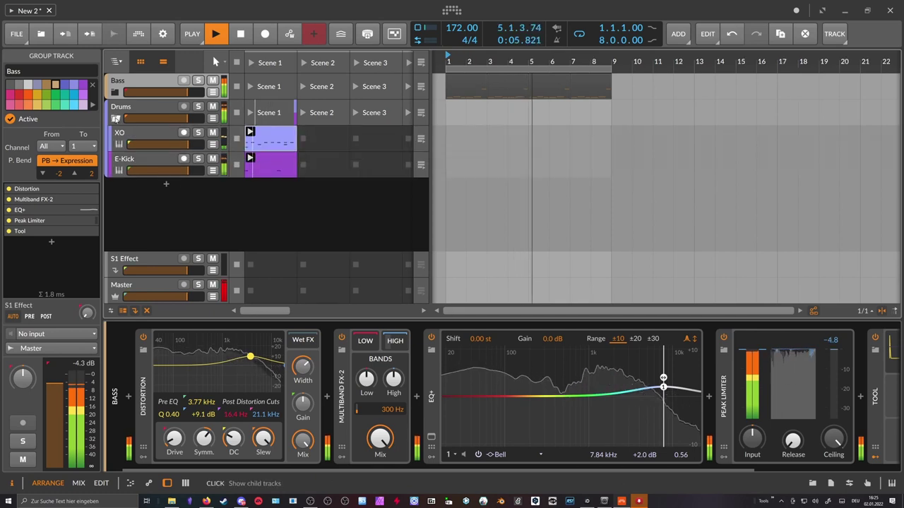
left_click(277, 147)
left_click(283, 161)
left_click_drag(284, 161, 611, 172)
left_click_drag(464, 147, 611, 150)
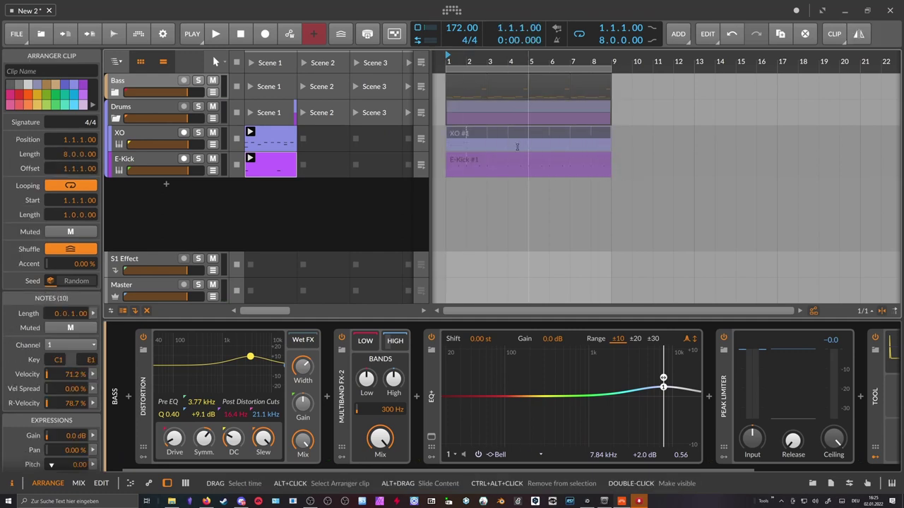
Switch the XO and E-Kick tracks back from launcher to arranger playback
left_click(423, 139)
left_click(423, 164)
left_click_drag(449, 62, 449, 80)
left_click(117, 118)
left_click(116, 118)
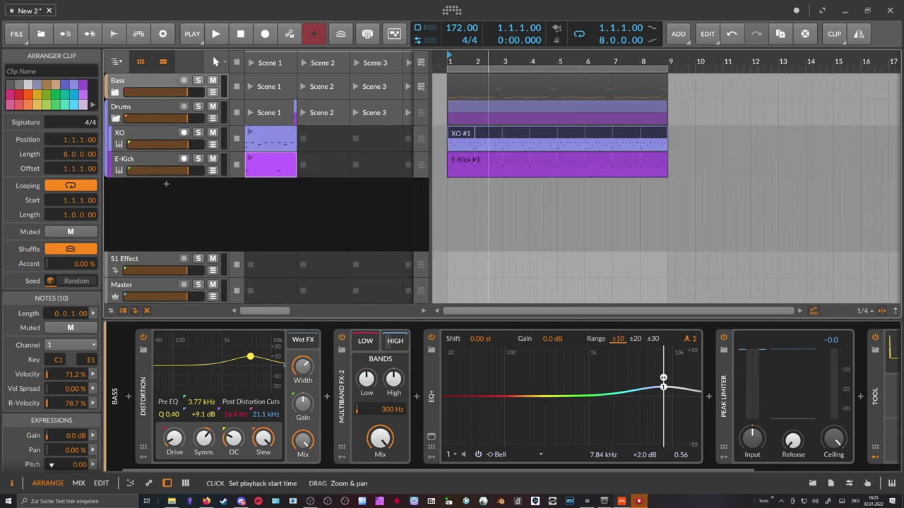
scroll(450, 62, "up", 1)
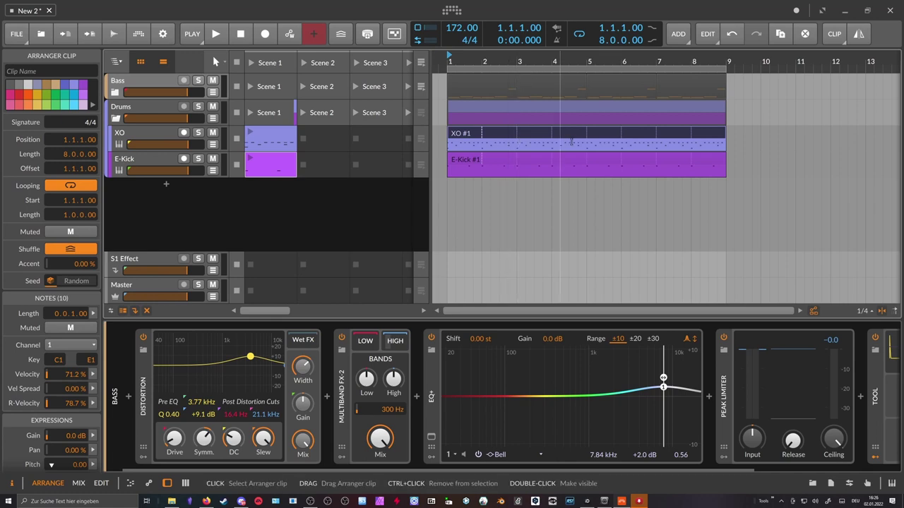
Split the XO and E-Kick arranger clips at bar 5
left_click(581, 144)
key("5")
left_click(587, 145)
key("1")
left_click_drag(541, 58, 543, 61)
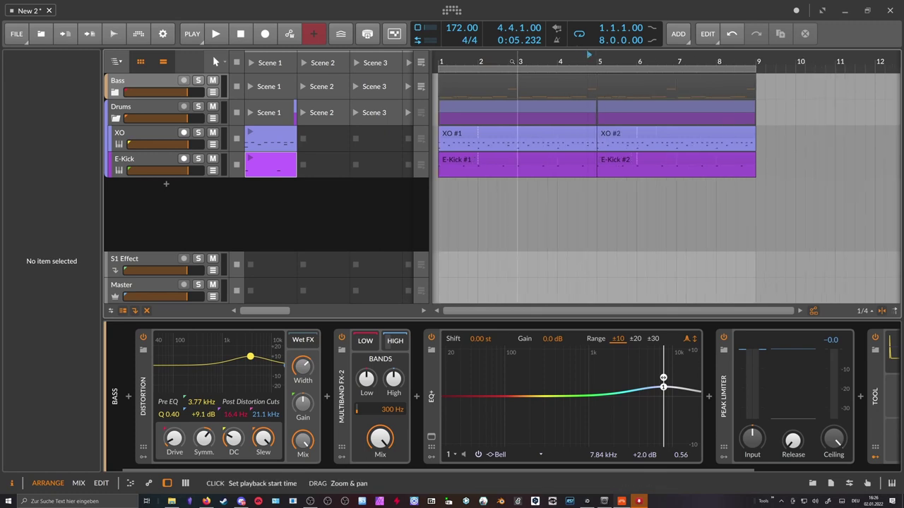
Set the arranger loop region to start at 4.3.1 with a length of 0.2.0
left_click(443, 71)
left_click_drag(443, 70, 577, 73)
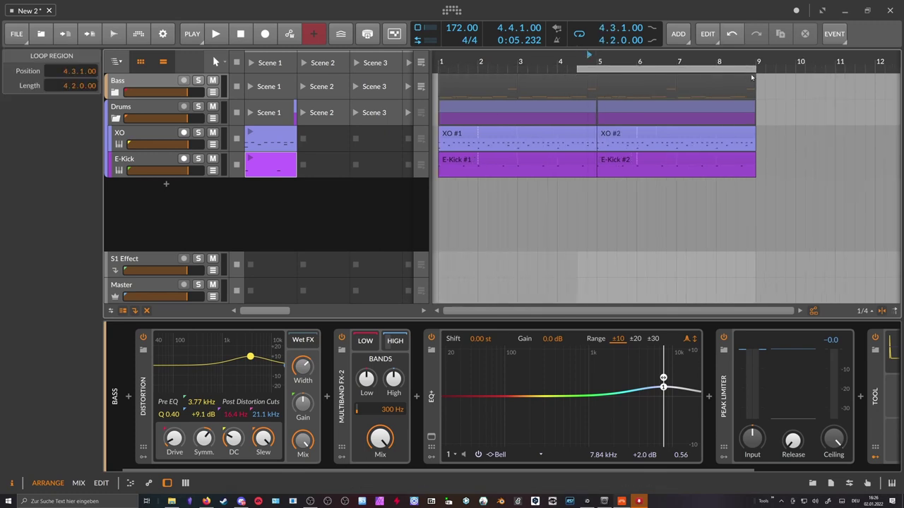
left_click_drag(757, 67, 606, 67)
left_click(581, 63)
Split the XO and E-Kick clips at 4.3.2 and open the resulting short XO clip for note editing
left_click(606, 134)
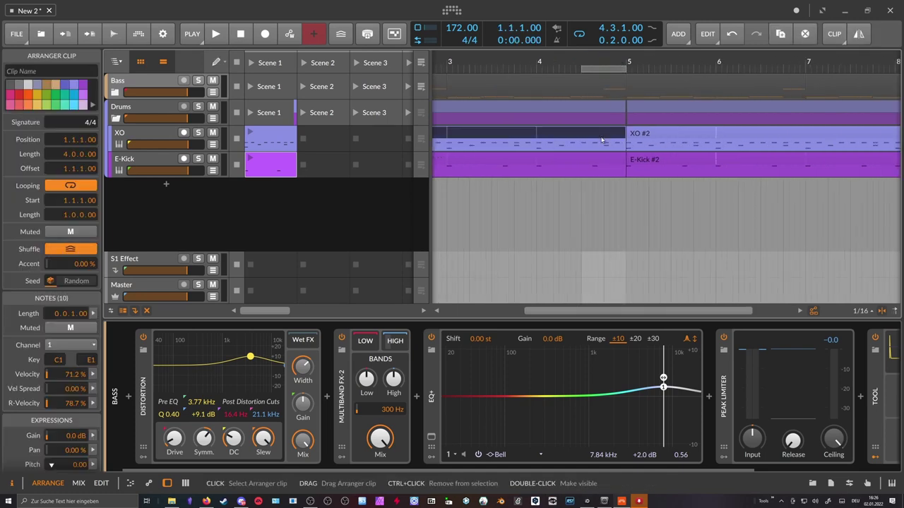
left_click(587, 166)
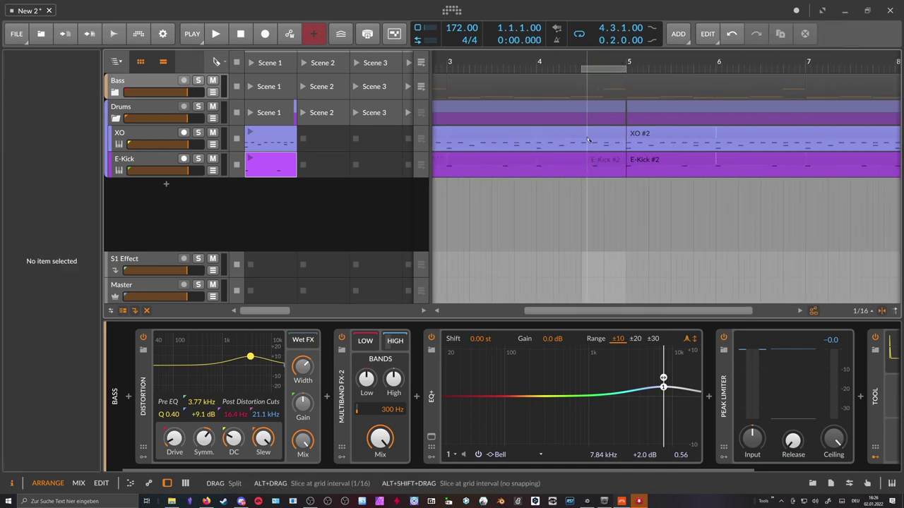
key("1")
double_click(605, 134)
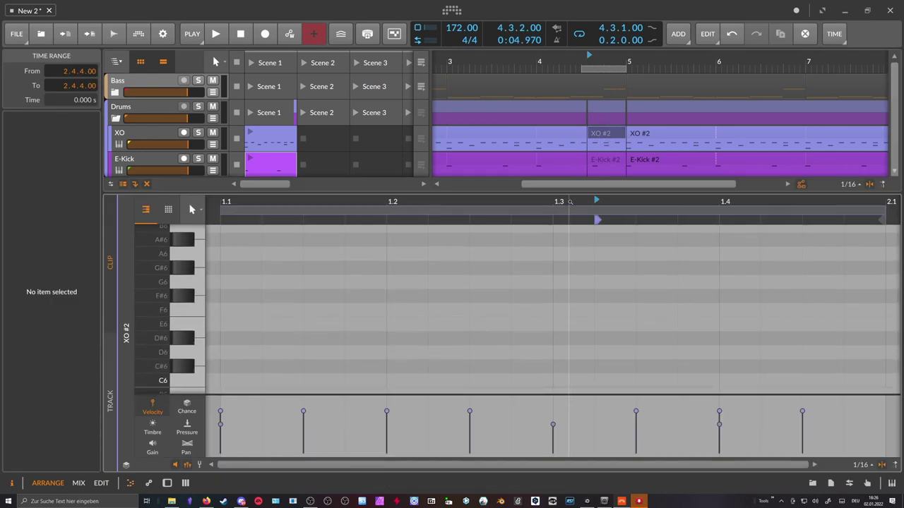
Draw extra D1 notes at 1.4.3 and 1.3.3 in the short XO clip
left_click_drag(571, 202, 540, 265)
scroll(556, 274, "down", 10)
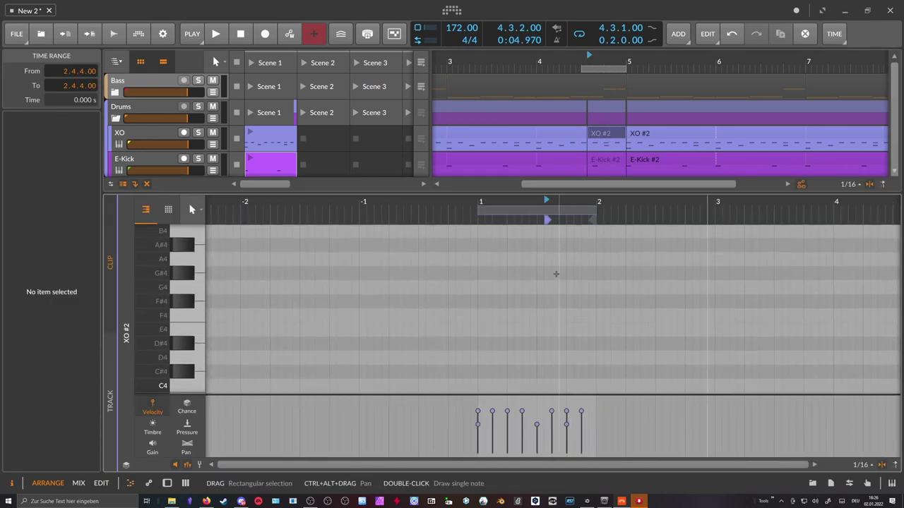
scroll(556, 274, "down", 9)
scroll(576, 318, "up", 3)
double_click(598, 331)
double_click(537, 331)
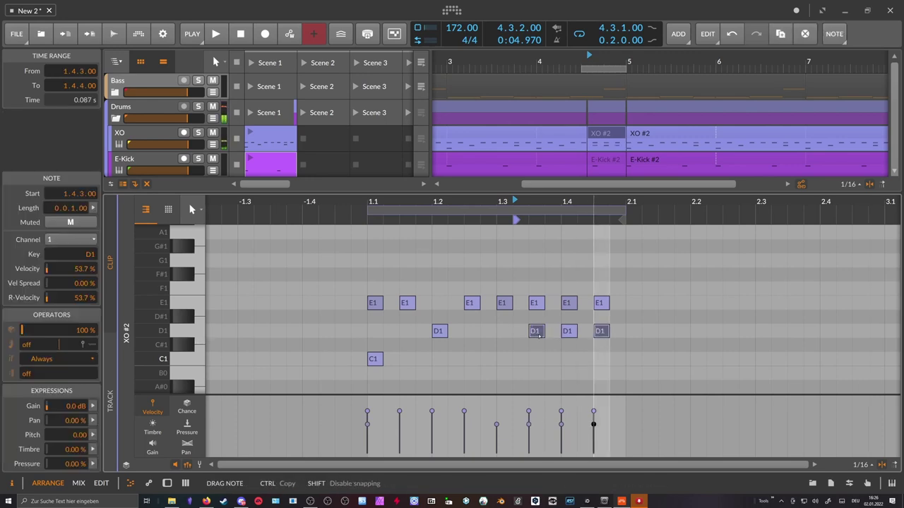
Keep a single added D1 ghost note at 1.3.2, set its velocity to 18.7%, and audition it
left_click_drag(529, 337, 527, 337)
left_click_drag(513, 424, 513, 440)
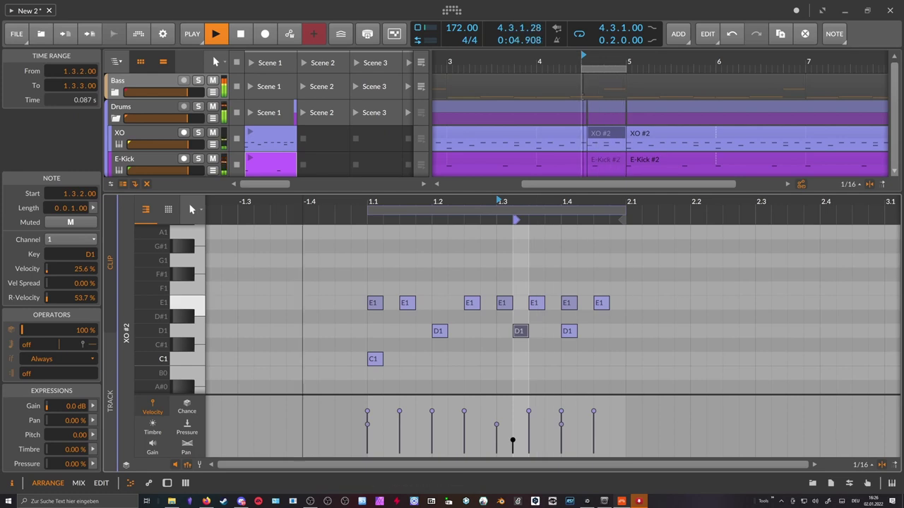
left_click_drag(514, 441, 513, 445)
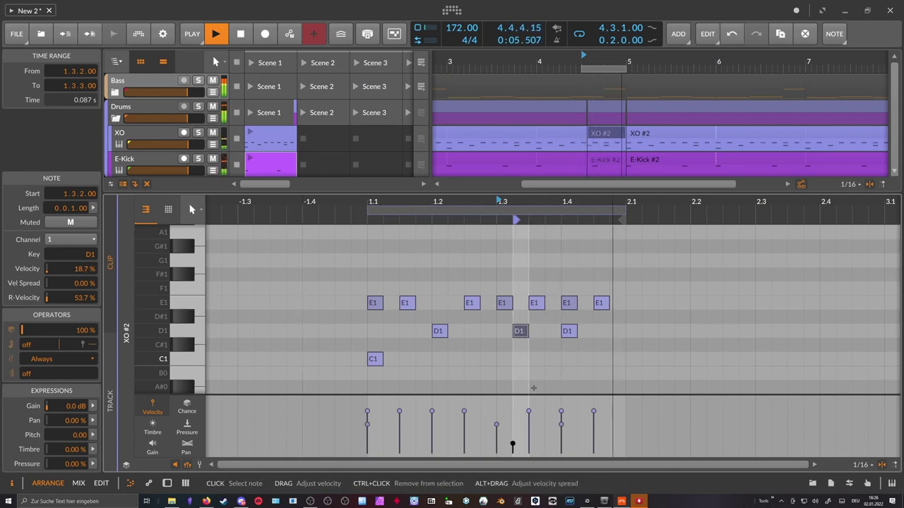
left_click_drag(600, 64, 600, 50)
key("space")
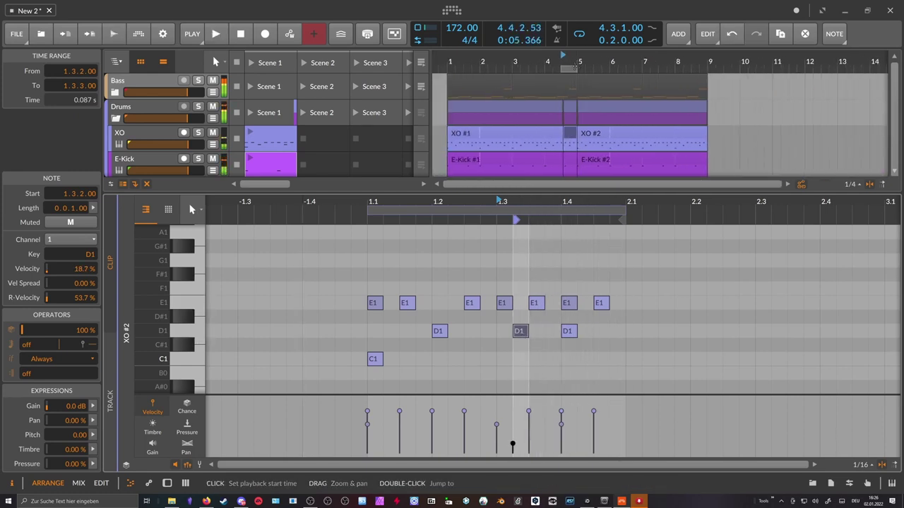
Extend the start of the short XO clip back to 4.3.1 and play the transition from bar 4
left_click(638, 136)
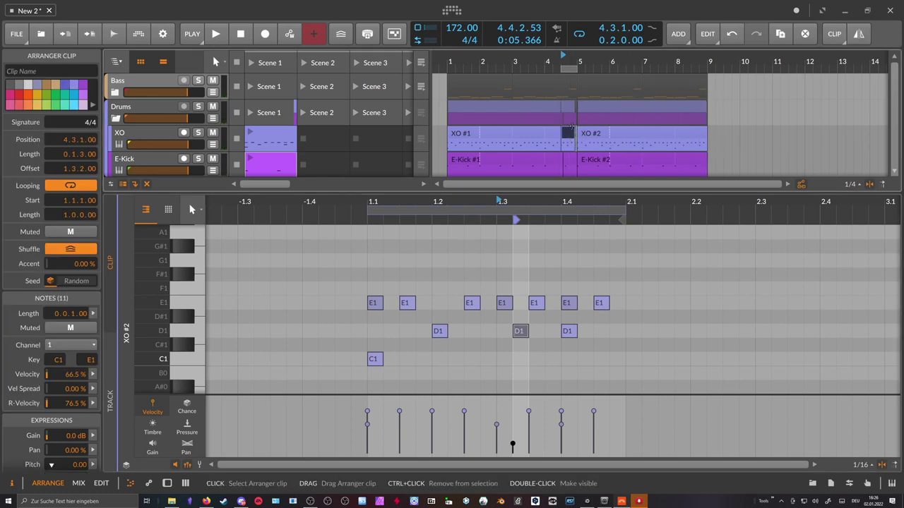
key("ctrl+z")
left_click_drag(566, 55, 571, 132)
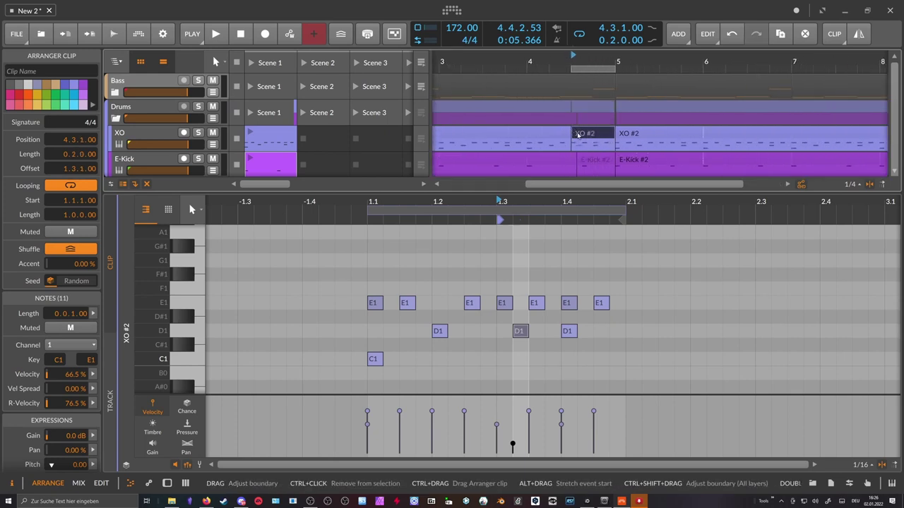
key("space")
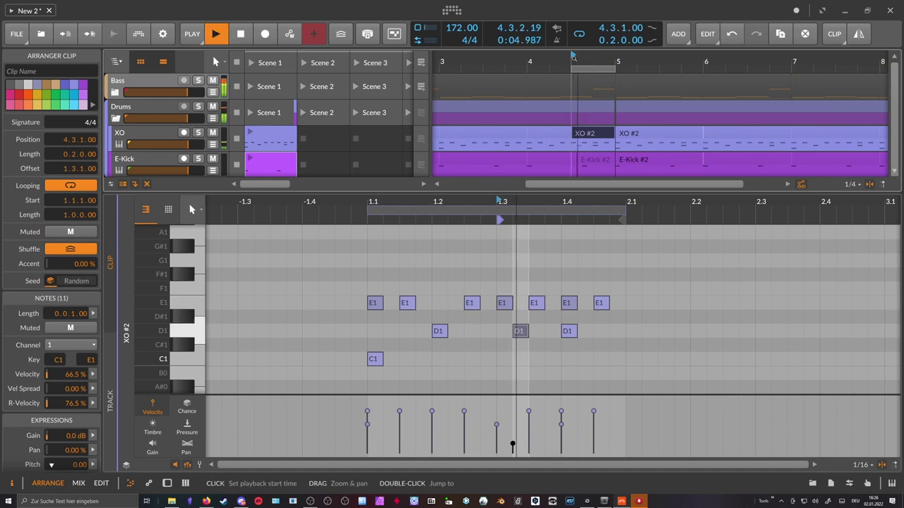
left_click_drag(590, 60, 579, 36)
double_click(541, 61)
key("space")
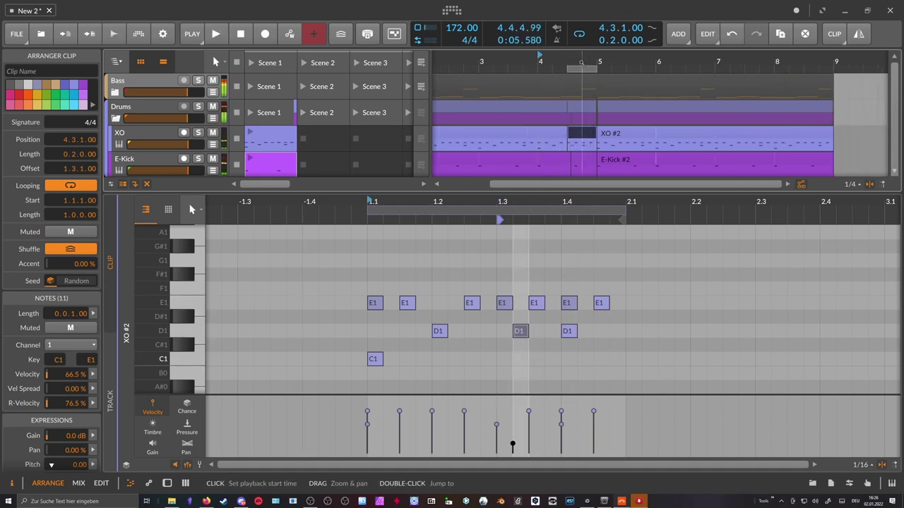
Copy the edited half-bar XO clip to the second half of bar 8
left_click_drag(540, 61, 549, 51)
left_click_drag(584, 134, 596, 137)
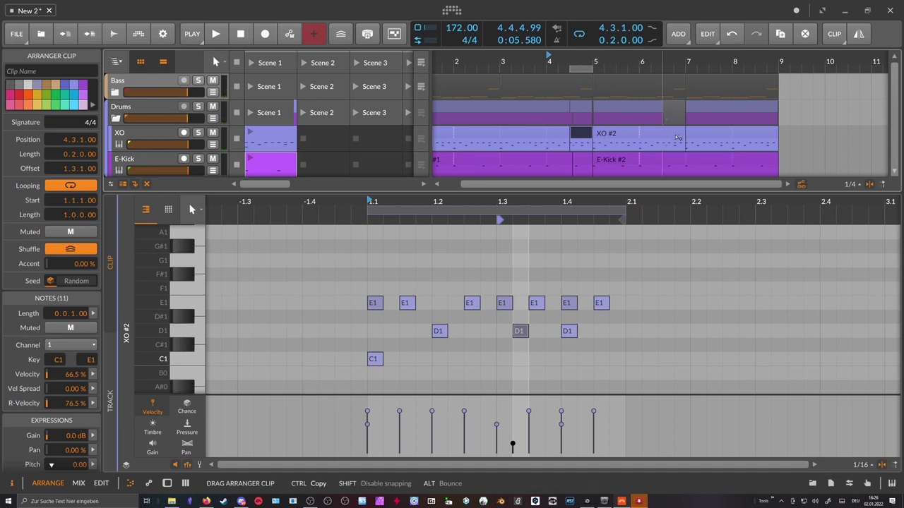
left_click_drag(765, 137, 766, 137)
Move the loop region to 2.3.1 and isolate a half-bar XO clip there by splitting at 2.3.1 and 3.1.1
left_click_drag(607, 61, 640, 54)
left_click_drag(585, 70, 519, 75)
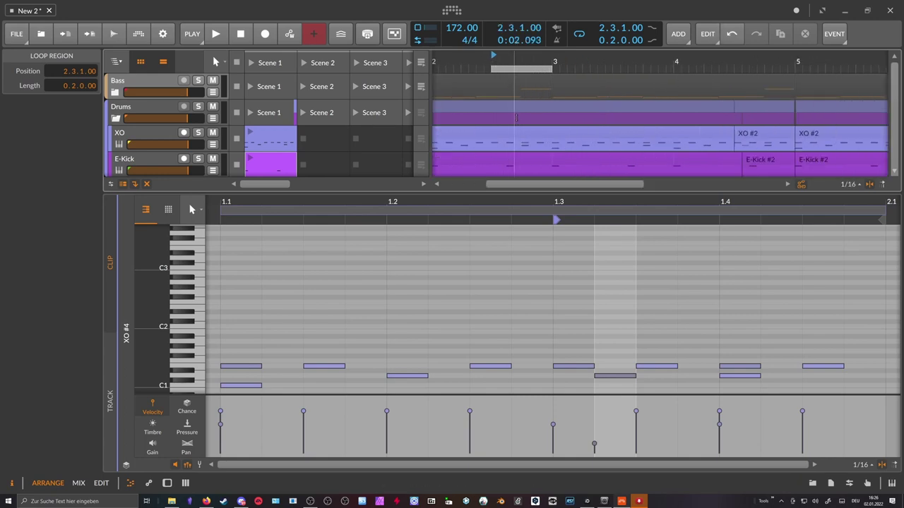
left_click(515, 135)
key("5")
left_click(491, 151)
left_click(491, 150)
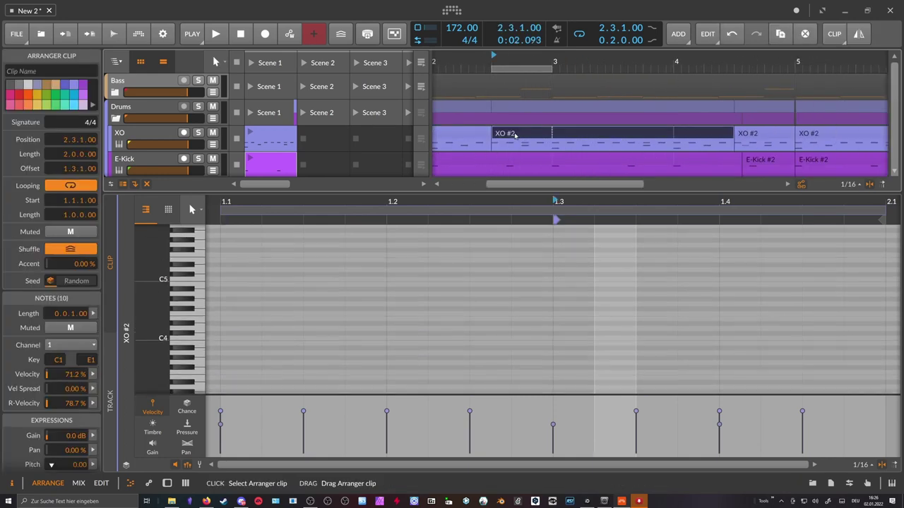
left_click(546, 144)
left_click(531, 143)
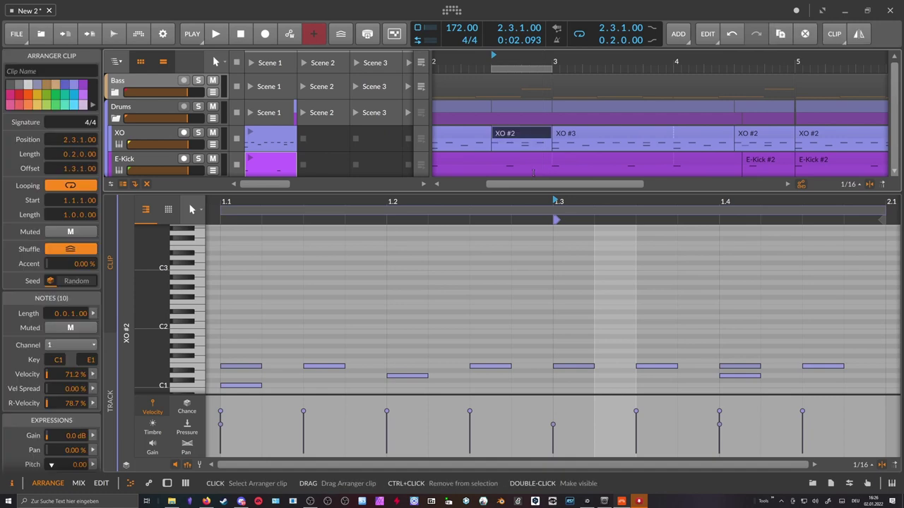
Add D1 ghost notes at 1.3.2 and 1.2.4 in the isolated XO clip, and lower the velocity of the 1.2.4 note
left_click_drag(491, 214, 501, 289)
scroll(460, 276, "down", 3)
scroll(466, 278, "up", 2)
left_click(501, 288)
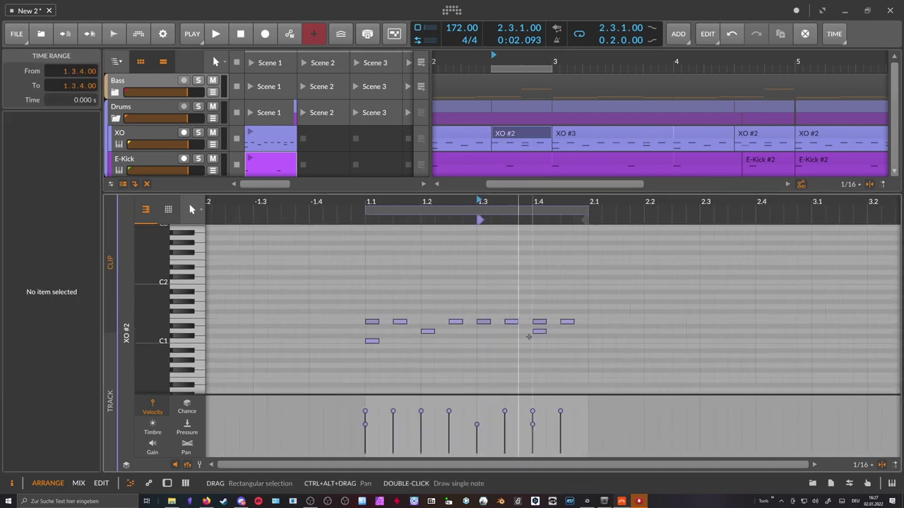
left_click(538, 332)
left_click_drag(478, 334, 496, 333)
left_click(470, 332)
left_click_drag(462, 412, 462, 438)
Audition the new ghost notes in the loop and raise the velocity of the D1 note at 1.2.4 to 45.0%
key("space")
key("space")
left_click(411, 202)
key("space")
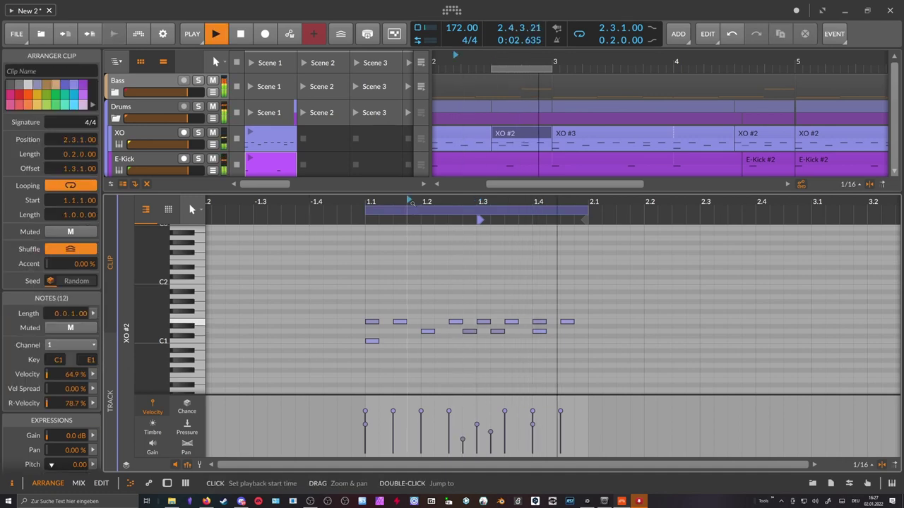
key("space")
left_click(396, 202)
key("space")
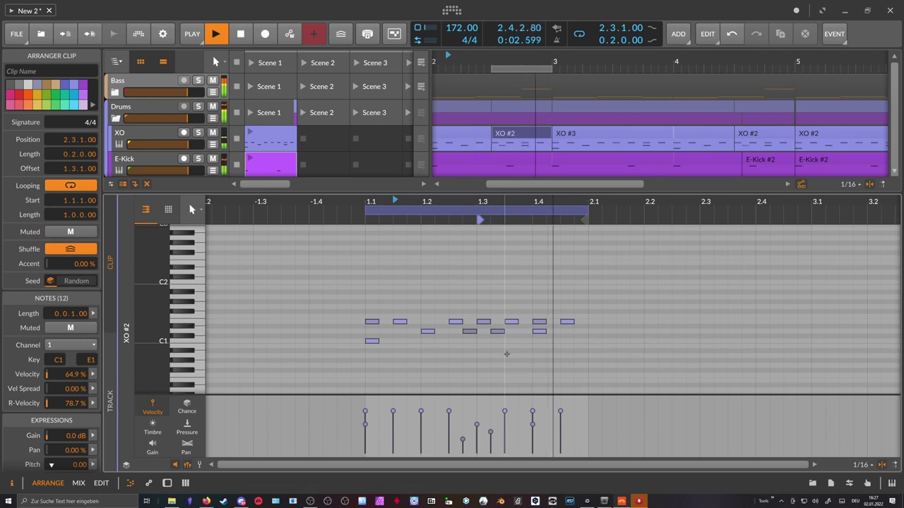
left_click(469, 331)
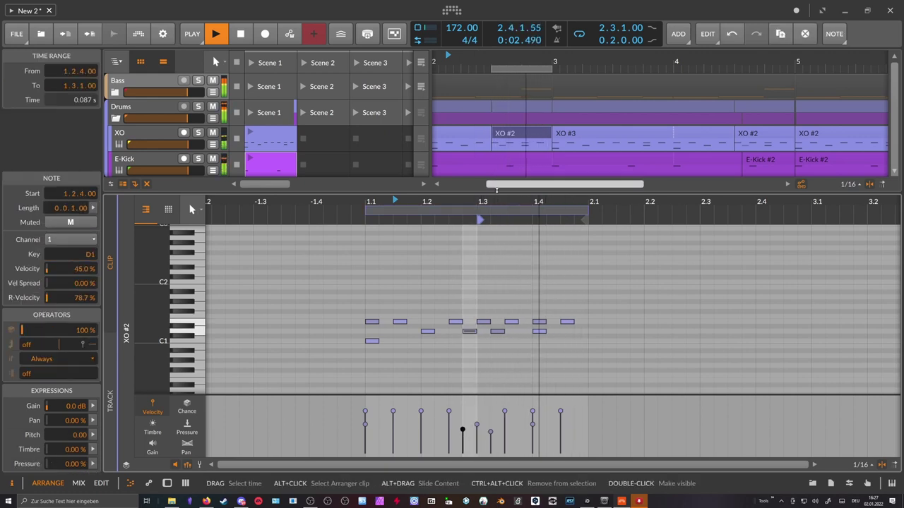
Try moving the XO clip's play start to 1.1.1, undo it, and replay the loop
key("space")
left_click_drag(479, 220, 378, 221)
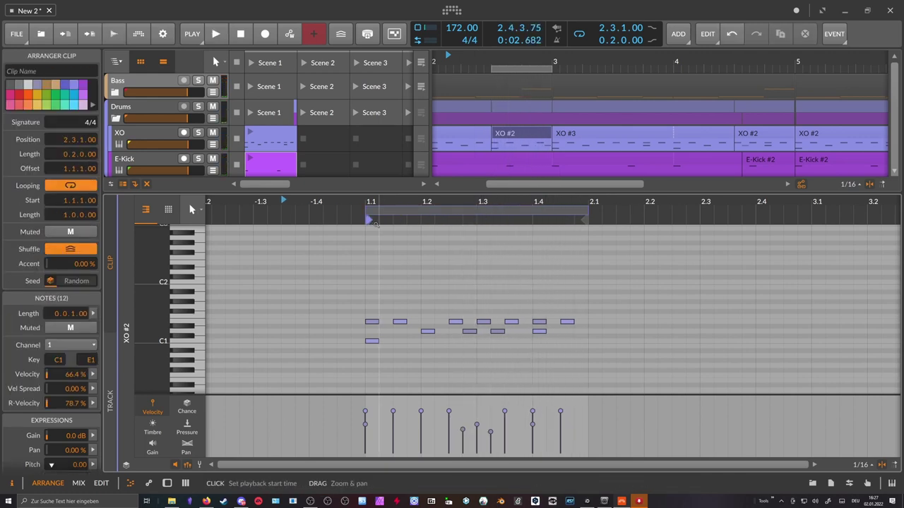
key("space")
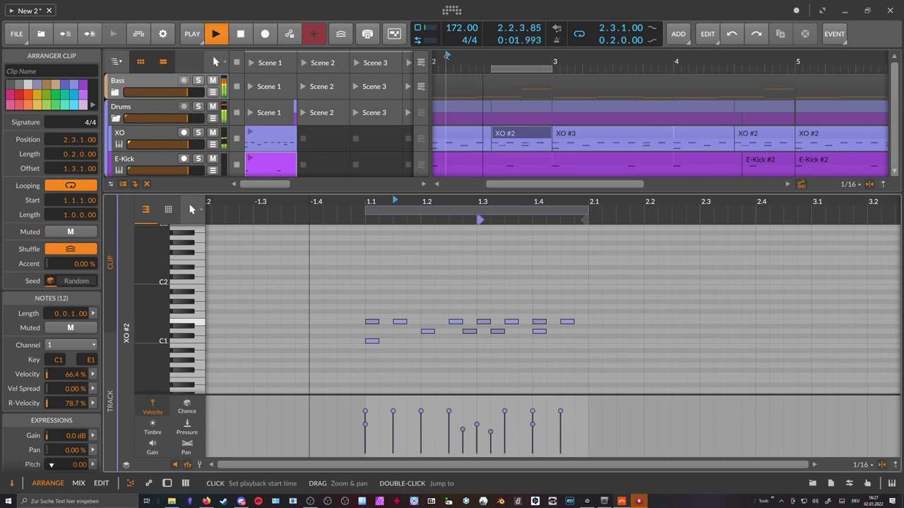
key("space")
Add D1 notes at 1.4.2, 1.4.3 and 1.4.4 in the XO clip with velocities of 50.6%, 47.5% and 34.4%
left_click(563, 334)
left_click_drag(541, 333, 569, 334)
left_click_drag(561, 410, 561, 421)
left_click(568, 362)
double_click(555, 332)
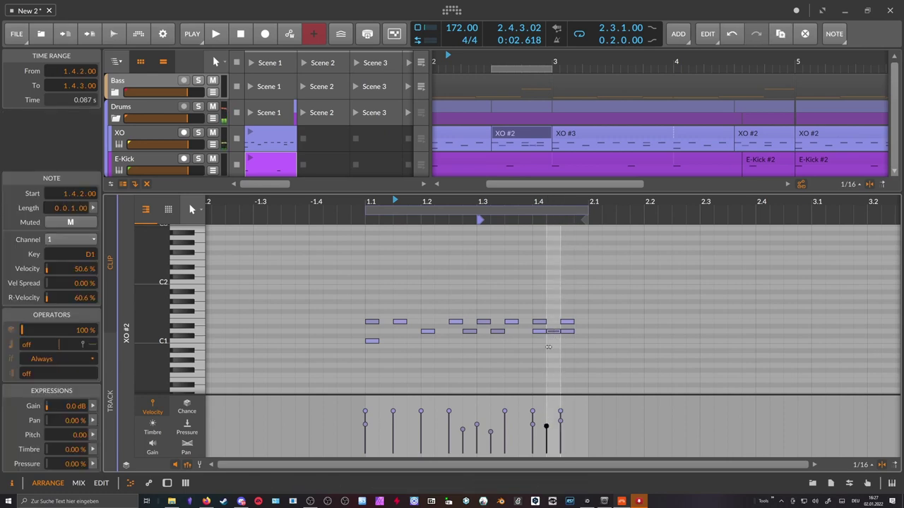
left_click(576, 367)
double_click(581, 331)
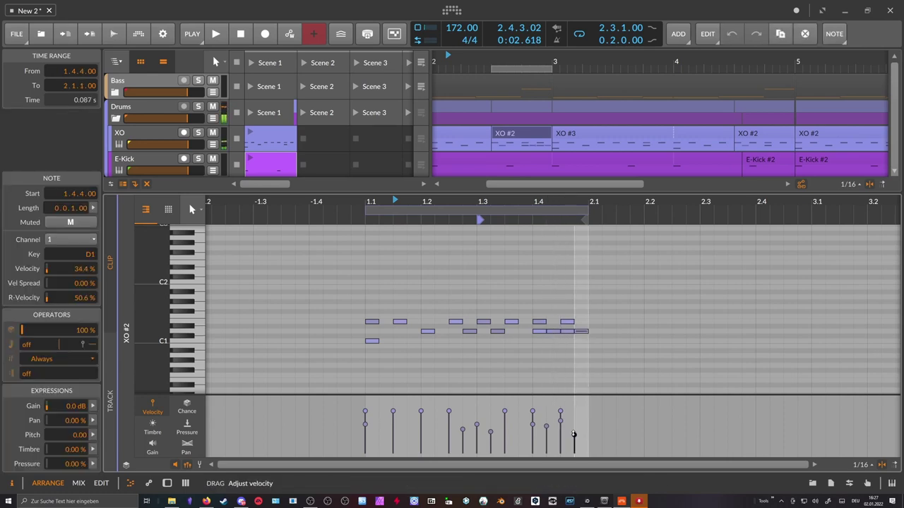
left_click(570, 333)
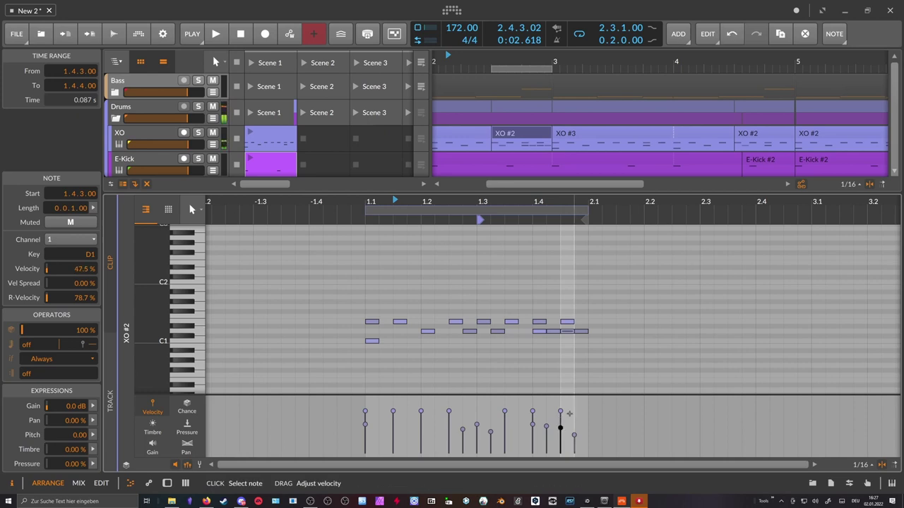
During looped playback, set the 1.4.3 D1 note's velocity to 61.2%, lower the 1.4.2 note's, and delete the D1 note at 1.4.4
key("space")
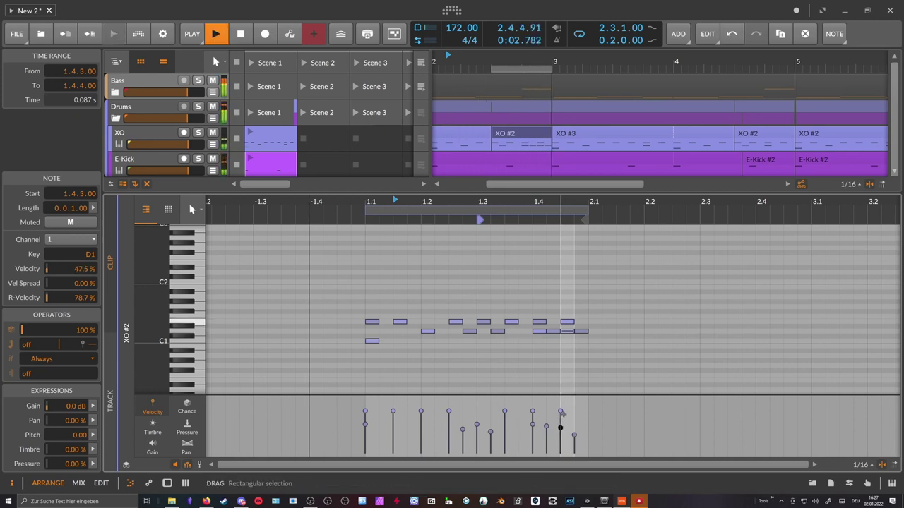
mouse_move(547, 426)
left_mouse_down()
mouse_move(545, 440)
mouse_move(576, 421)
mouse_move(574, 440)
mouse_move(561, 422)
left_mouse_up()
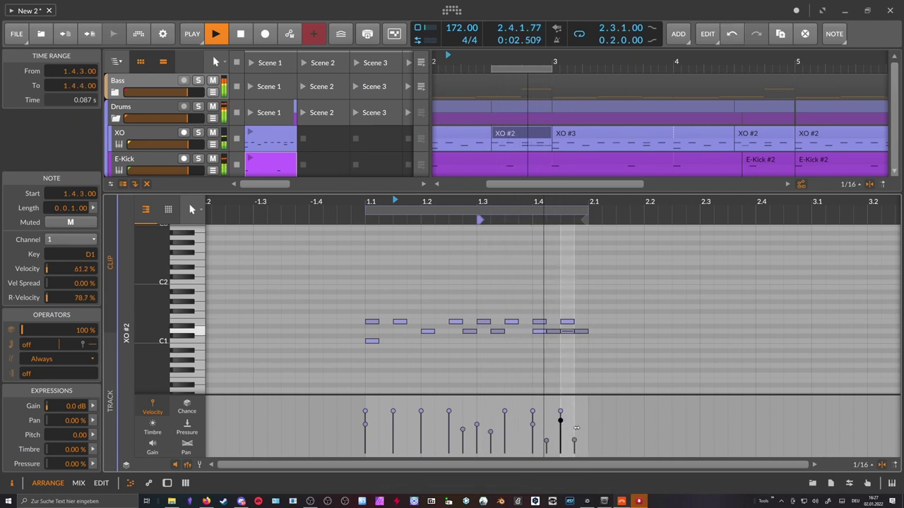
double_click(584, 332)
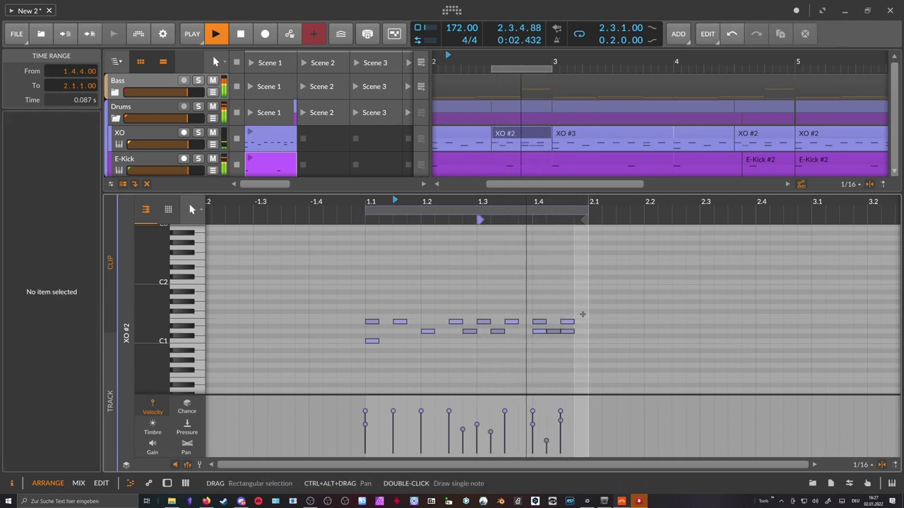
Stop playback, bring the whole eight-bar loop region into view, and enlarge the arranger area
key("space")
left_click_drag(547, 203, 547, 145)
left_click_drag(538, 71, 640, 70)
left_click(637, 75)
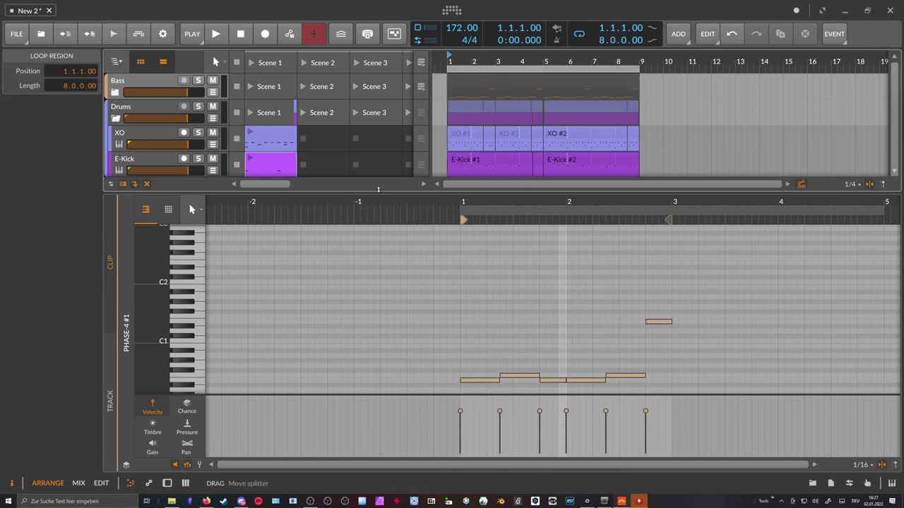
left_click_drag(377, 189, 378, 320)
Search the sample library for "crash"
left_click(830, 483)
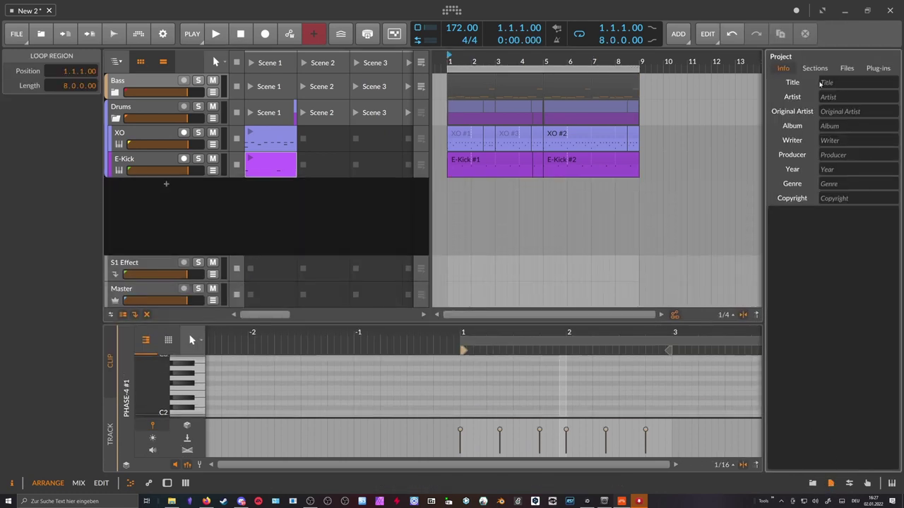
left_click(846, 67)
left_click(784, 68)
left_click(812, 484)
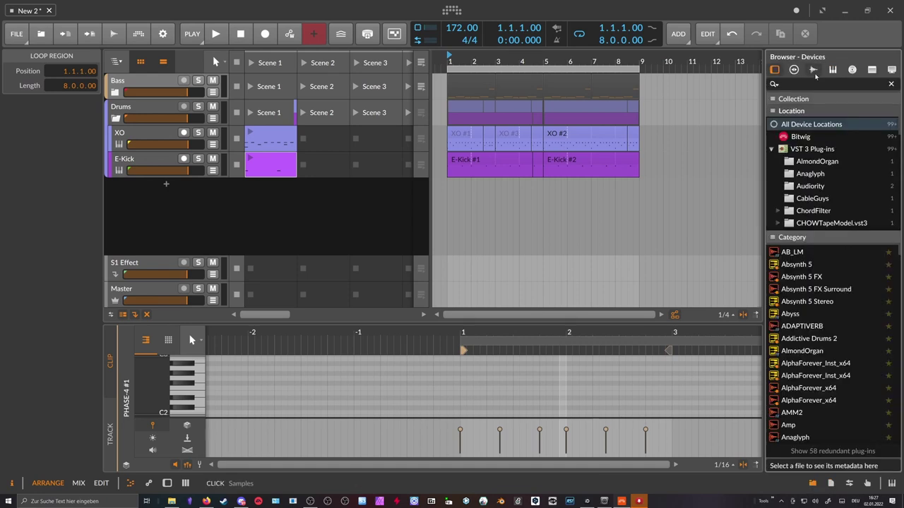
left_click(812, 70)
type("crash")
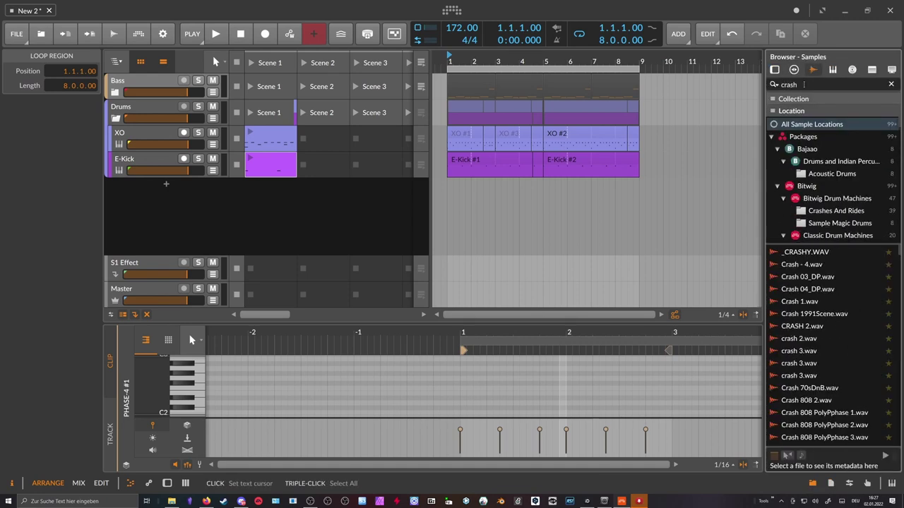
Audition crash samples such as Crash 03_DP.wav, Crash 04_DP.wav, crash 2.wav and crash 3.wav
left_click(807, 276)
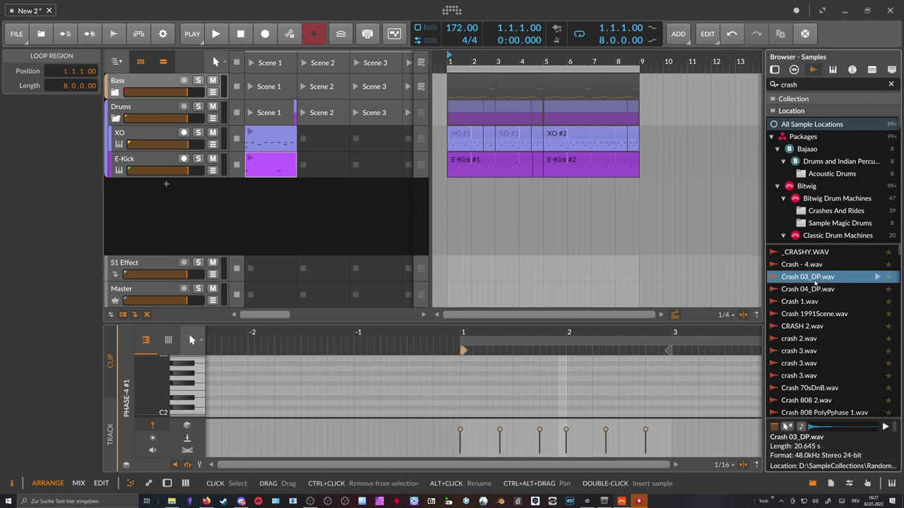
left_click(808, 289)
left_click(822, 339)
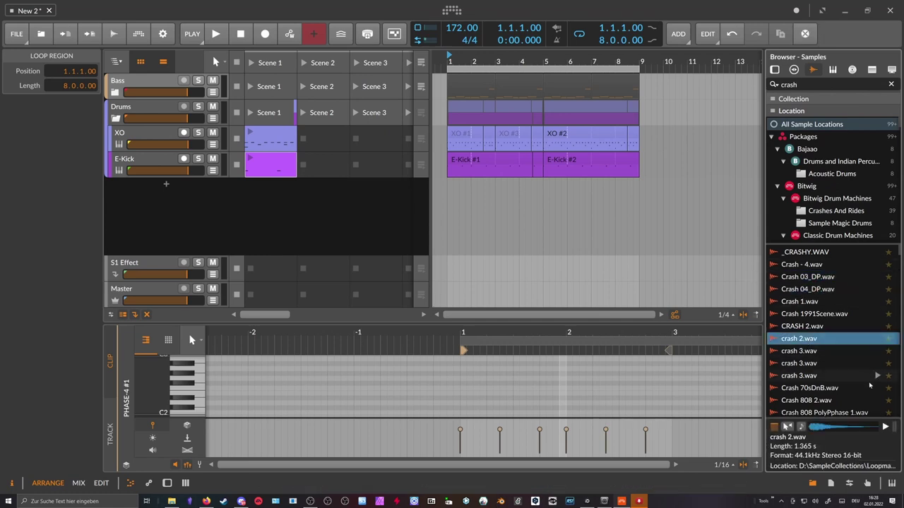
left_click(790, 426)
left_click(801, 351)
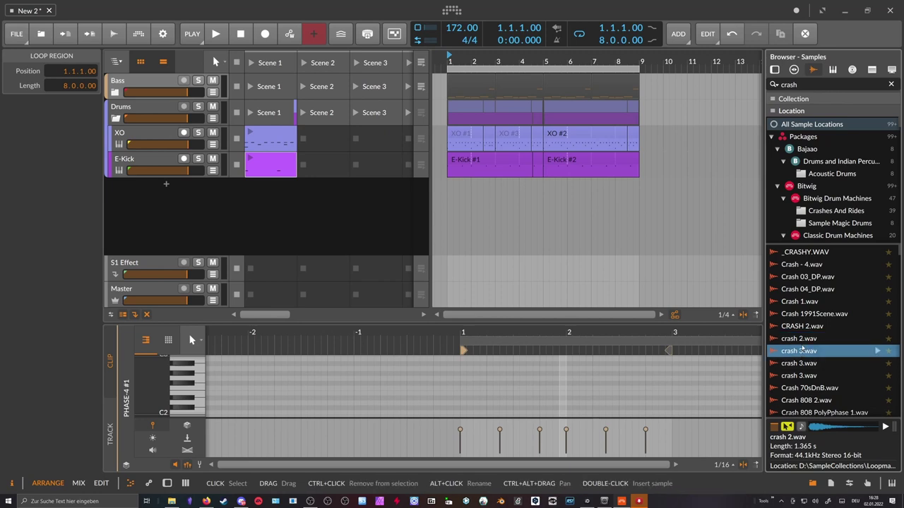
left_click(803, 340)
Insert the crash 2 sample at bar 1 on a new audio track and move that track into the Drums group
left_click_drag(798, 330, 451, 186)
left_click(143, 184)
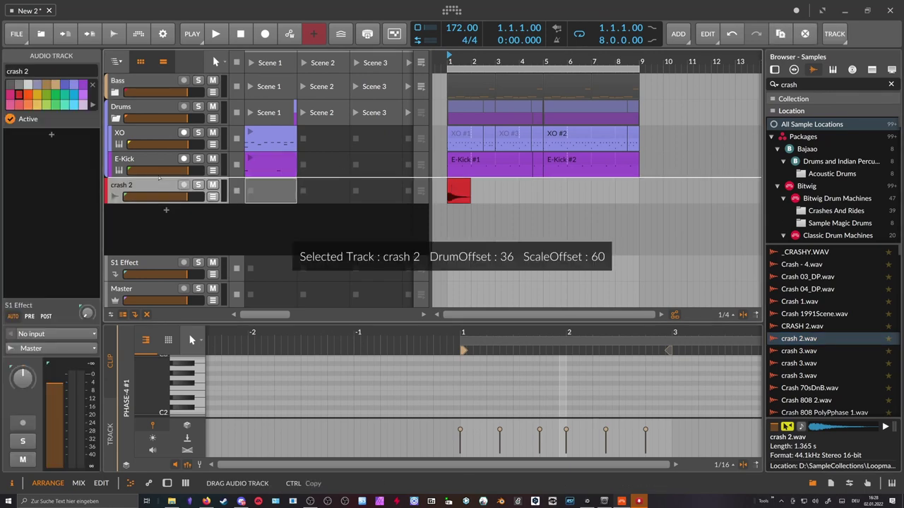
left_click(456, 192)
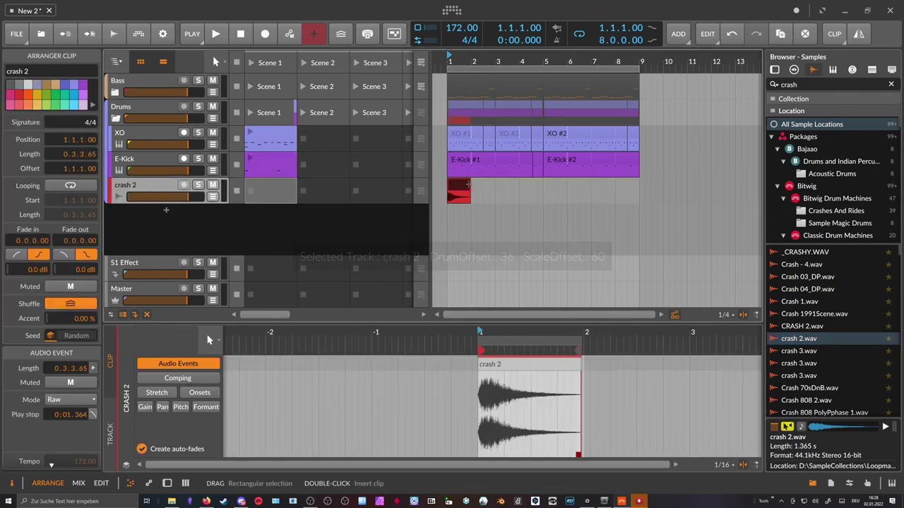
Add an EQ-2 to the crash 2 track, set its low band to a low cut at 3.13 kHz, and play the loop
key("d")
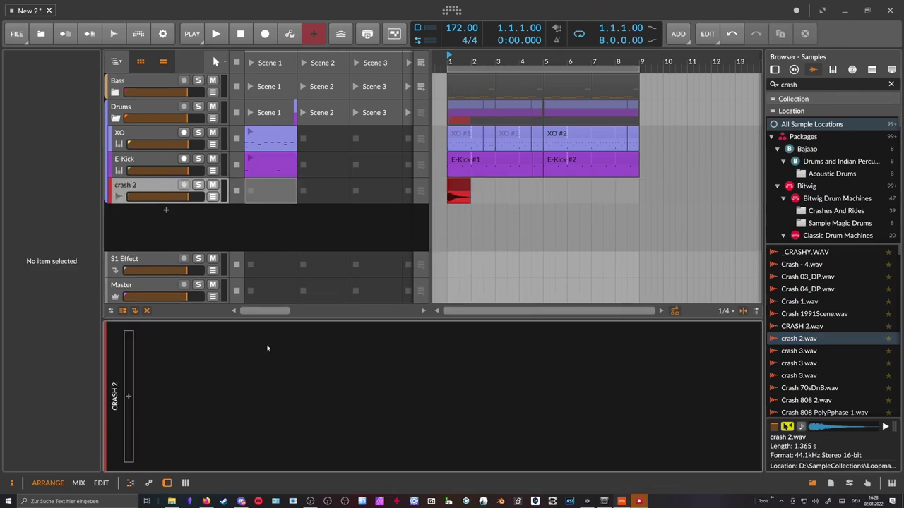
left_click(128, 397)
type("eq")
double_click(577, 123)
left_click(178, 418)
left_click(182, 444)
left_click_drag(171, 372, 205, 372)
left_click_drag(183, 443, 184, 432)
key("space")
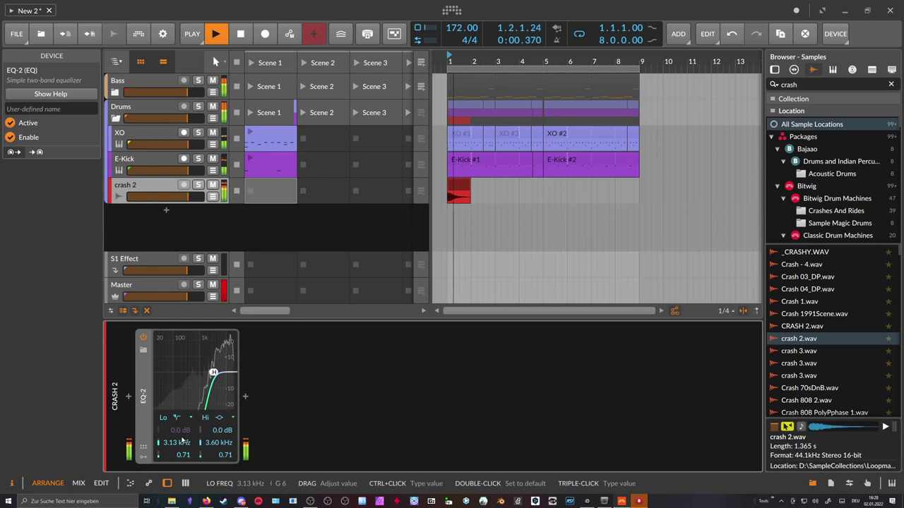
Add a Tool device after the EQ-2 and lower its volume to -27.9 dB while checking playback
left_click(245, 397)
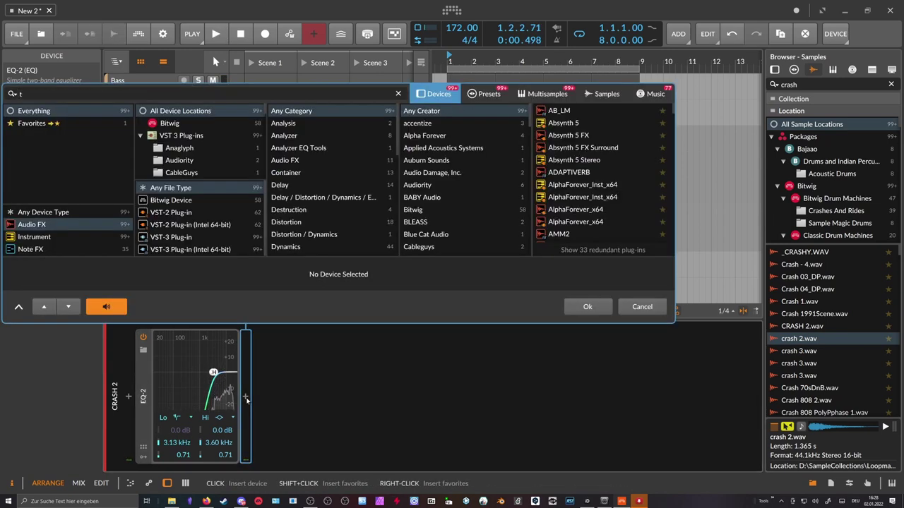
type("tool")
key("Return")
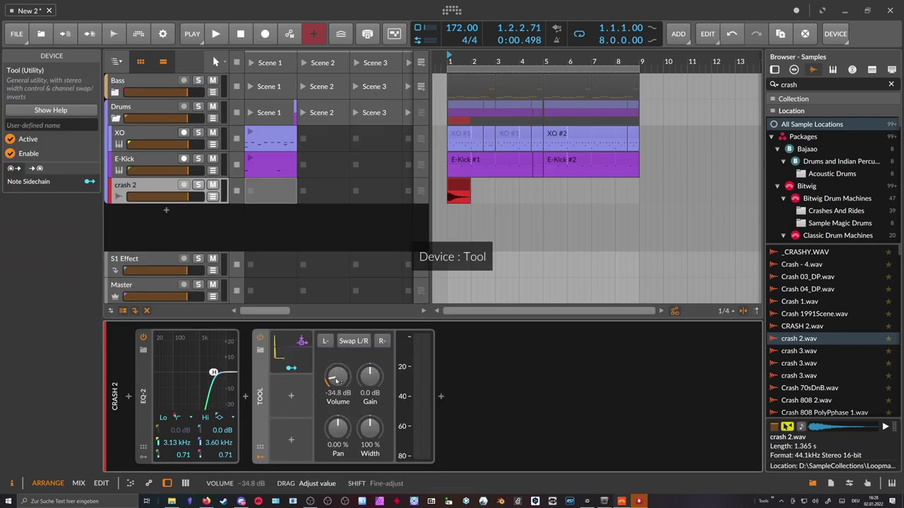
key("space")
left_click_drag(337, 376, 338, 408)
key("space")
Insert a Reverb between the EQ-2 and Tool, set its decay to 2.95 s, and adjust its mix during playback
left_click(245, 397)
type("reverb")
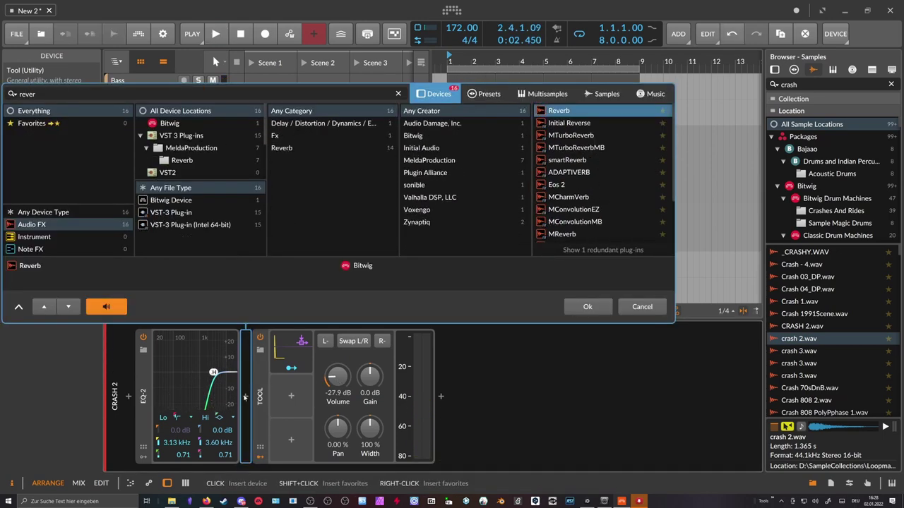
key("Return")
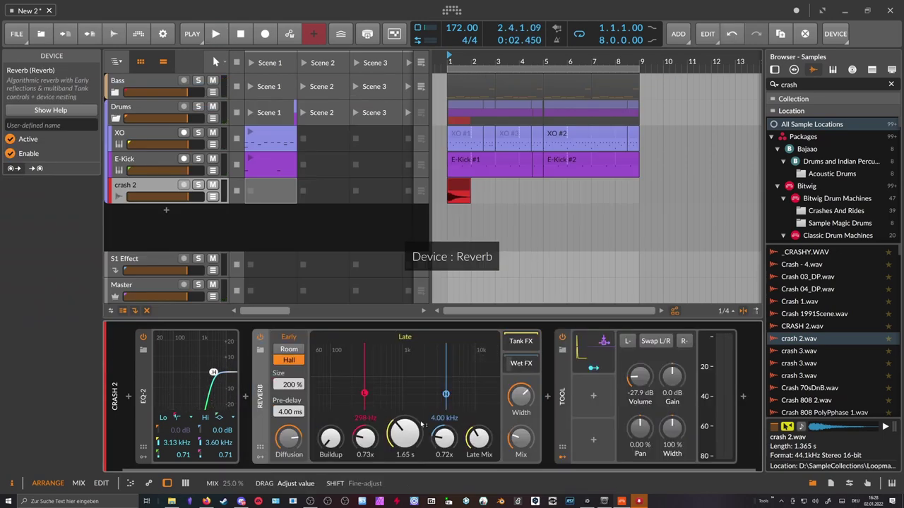
left_click_drag(404, 434, 405, 419)
key("space")
left_click_drag(520, 439, 520, 435)
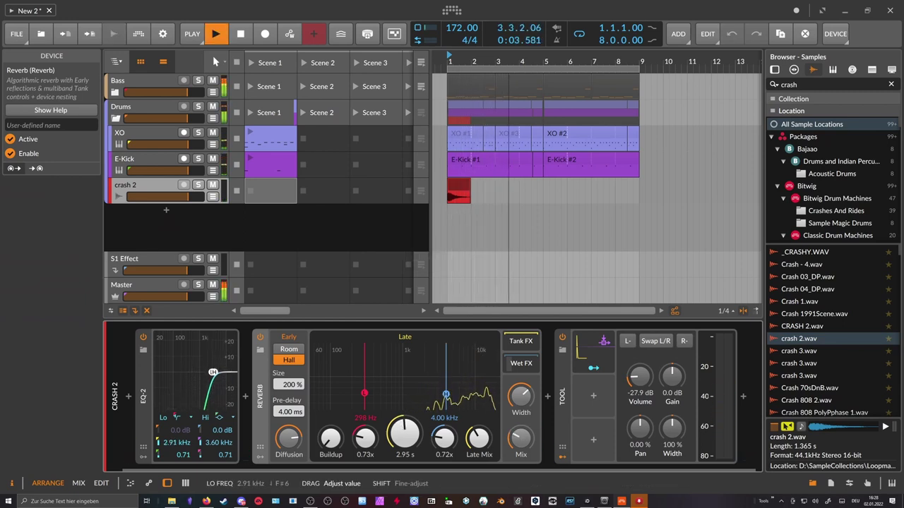
Lower the Tool volume to -40.5 dB and the EQ-2 low-cut frequency to 2.49 kHz while replaying the loop
left_click_drag(639, 376, 643, 390)
key("space")
key("space")
key("space")
key("space")
key("space")
Duplicate the crash clip to 5.1.1 and replay the loop
left_click_drag(459, 187, 556, 187)
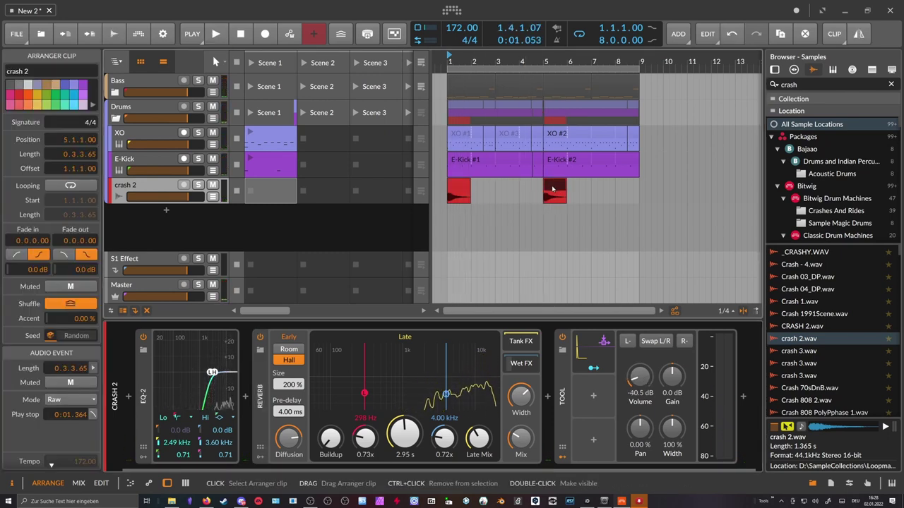
key("Delete")
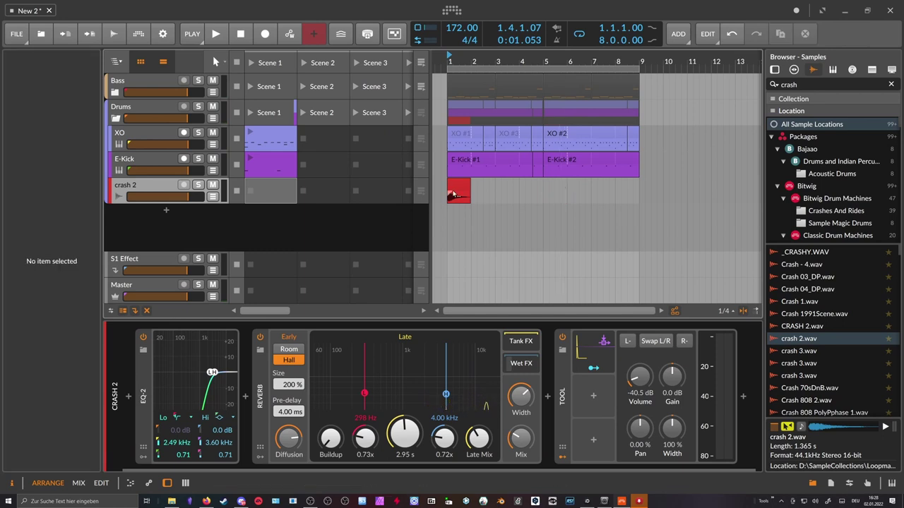
key("ctrl+z")
key("space")
Set both crash clips to Repitch mode with a tempo of 210.00, checking the pitch during playback
left_click_drag(578, 186, 457, 183)
key("space")
left_click(60, 400)
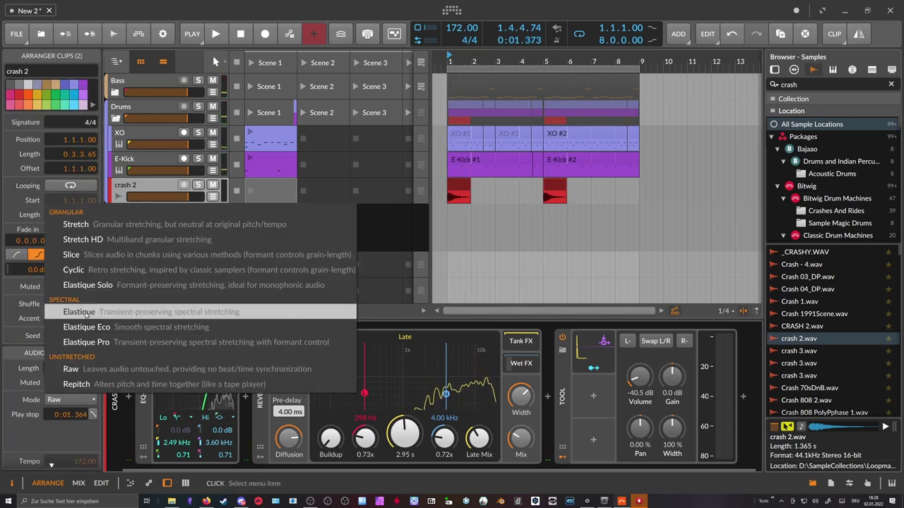
left_click(77, 384)
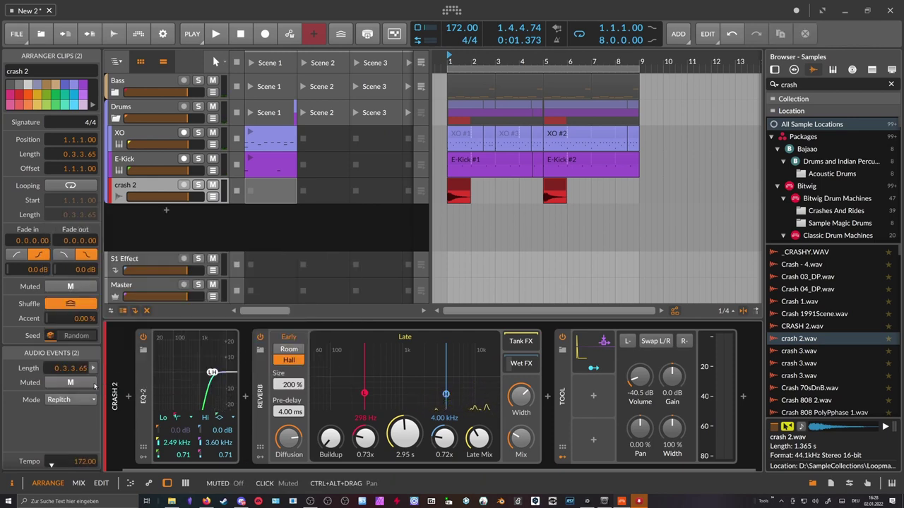
scroll(51, 55, "down", 3)
left_click_drag(79, 374, 79, 377)
key("space")
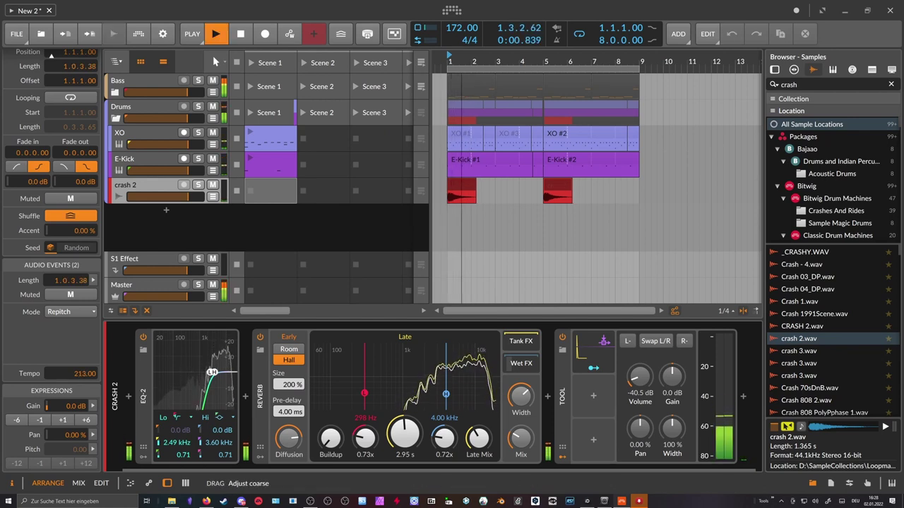
key("space")
Set the crash track's Tool volume to -47.8 dB while listening to the loop
left_click_drag(639, 377, 638, 385)
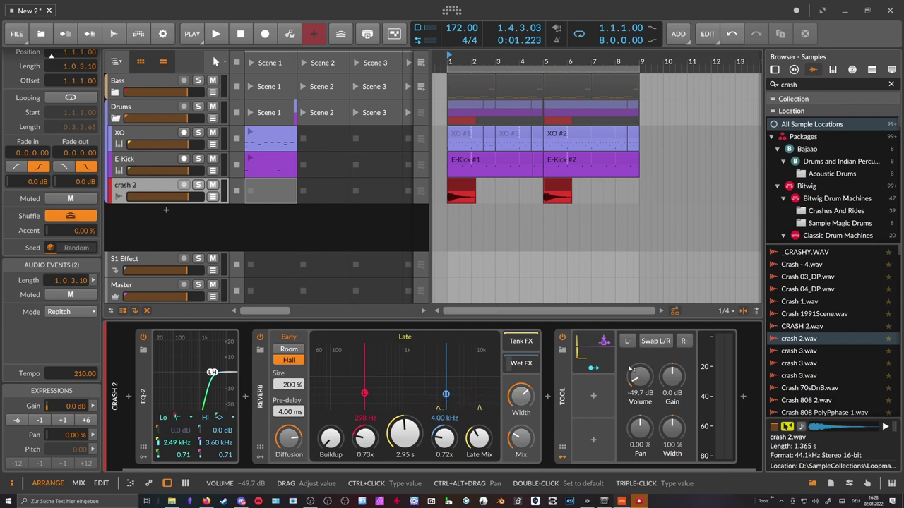
left_click_drag(630, 370, 631, 377)
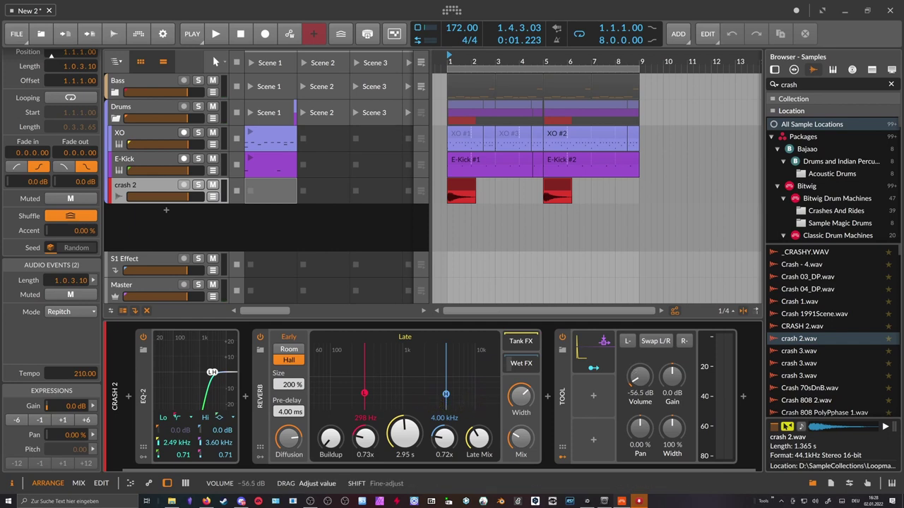
key("space")
left_click_drag(634, 372, 633, 360)
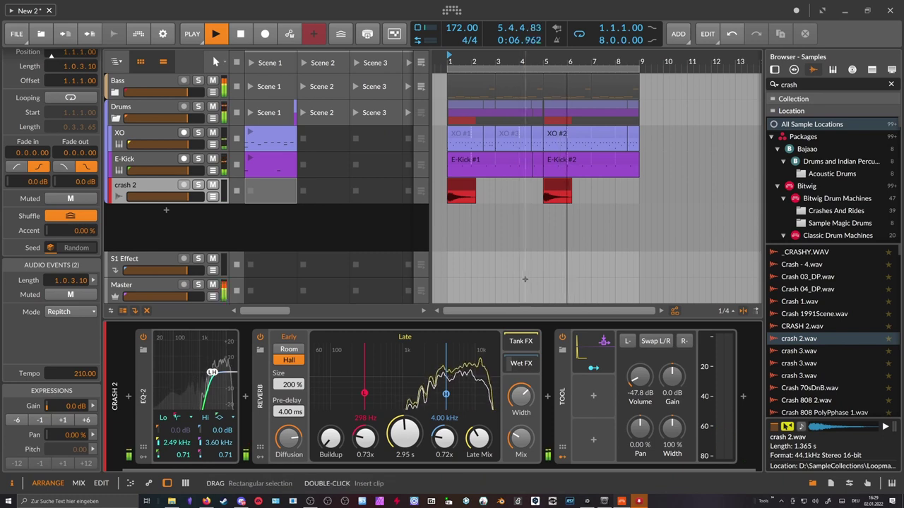
key("space")
Remove the crash clip at bar 5, keeping the one at bar 1
key("Delete")
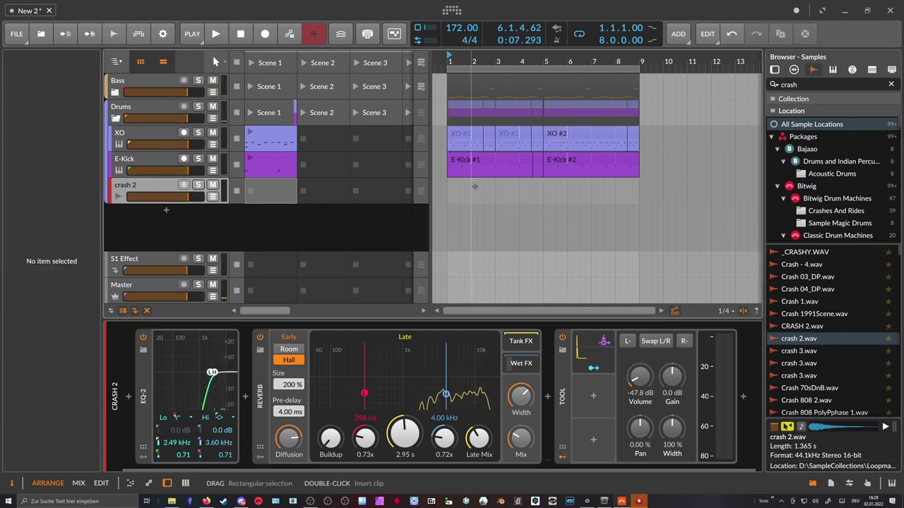
key("ctrl+z")
left_click(502, 186)
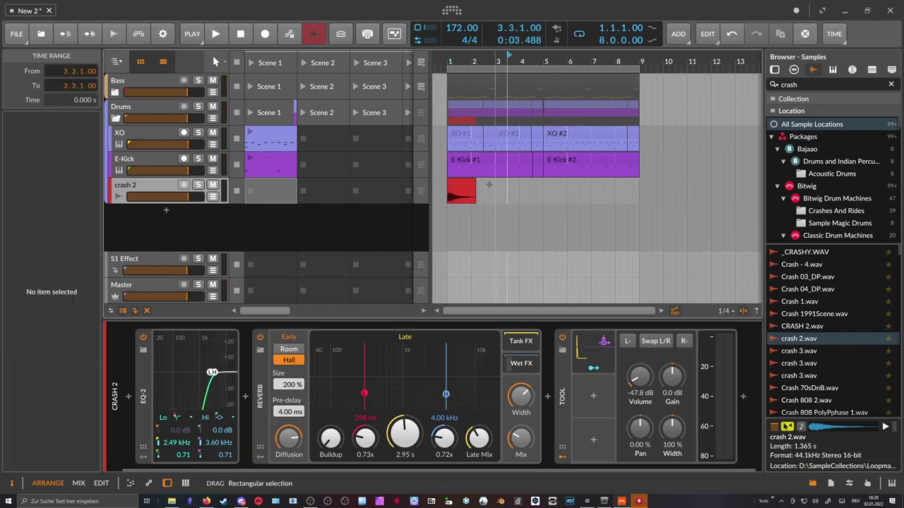
Bounce the bar 1 crash clip to a new audio track with Post-Fader as the source
left_click(462, 190)
right_click(462, 188)
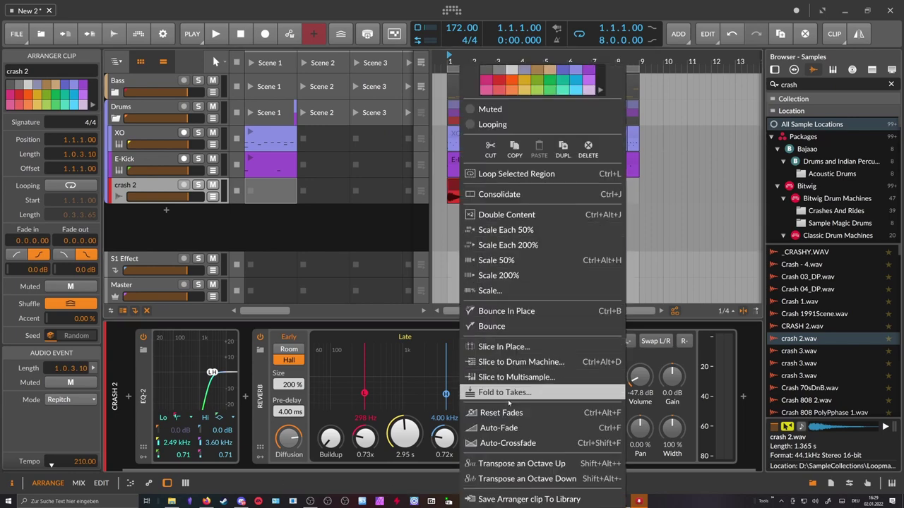
left_click(515, 326)
left_click(492, 191)
left_click(493, 379)
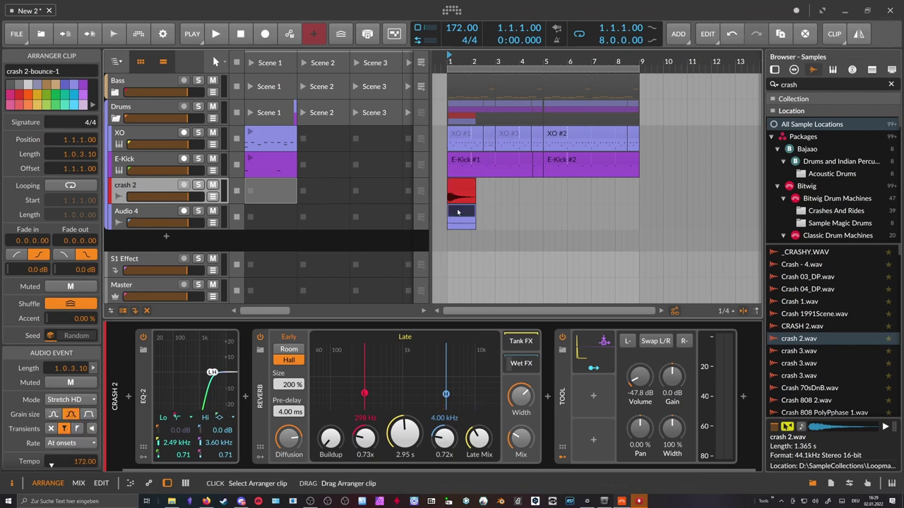
Bounce the crash clip once more as 32-bit floating-point Post-Fader audio, and delete the first bounce's track
right_click(459, 189)
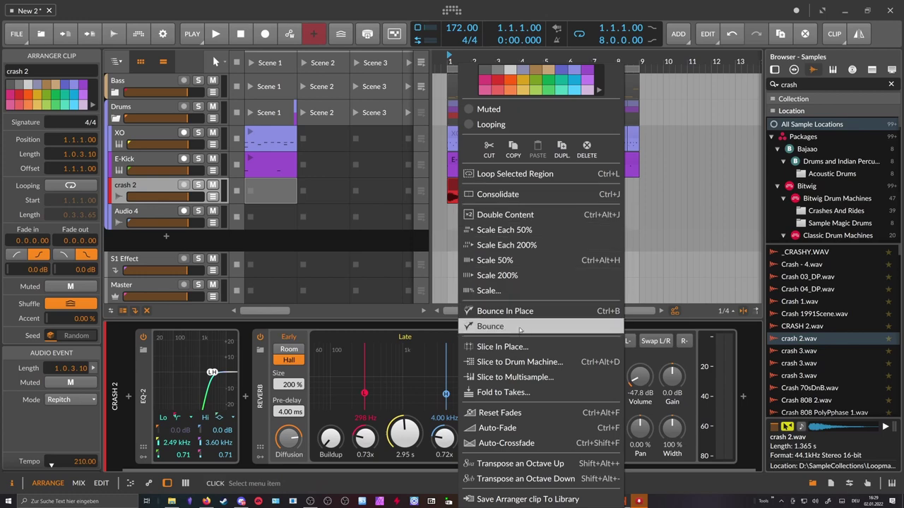
left_click(494, 326)
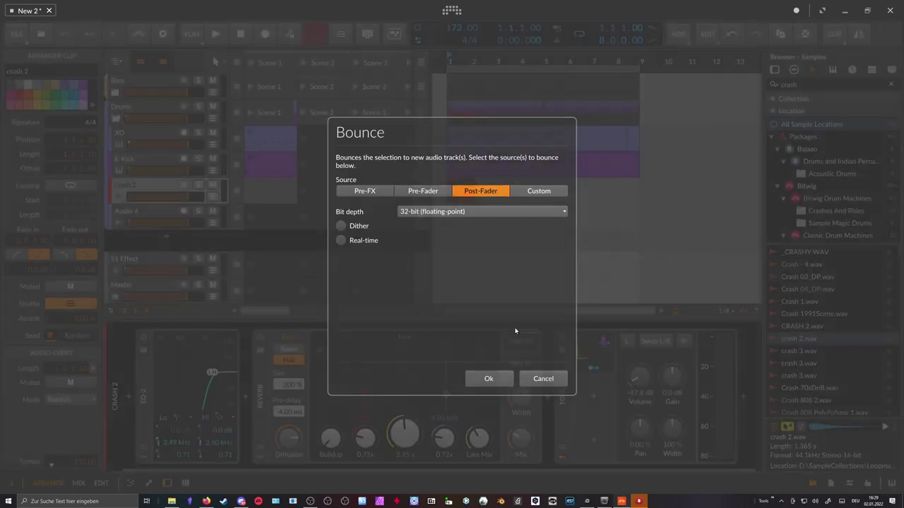
left_click(488, 379)
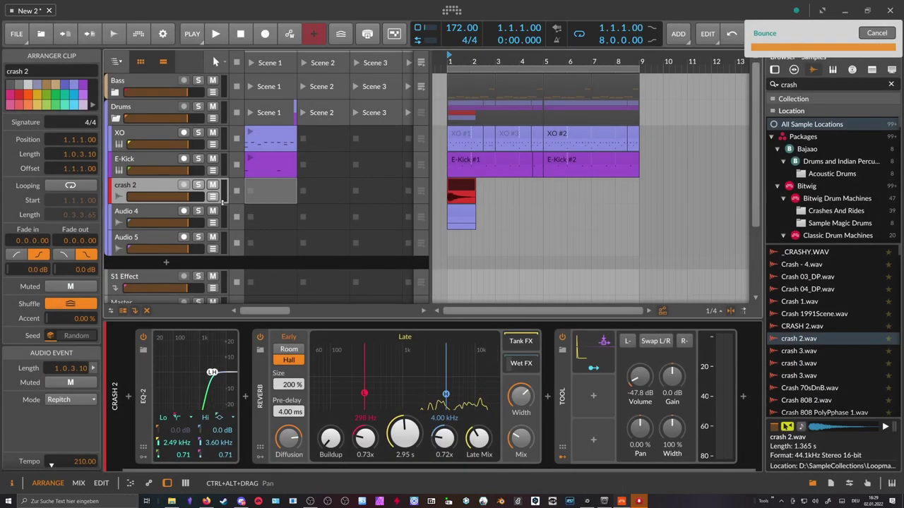
left_click(151, 221)
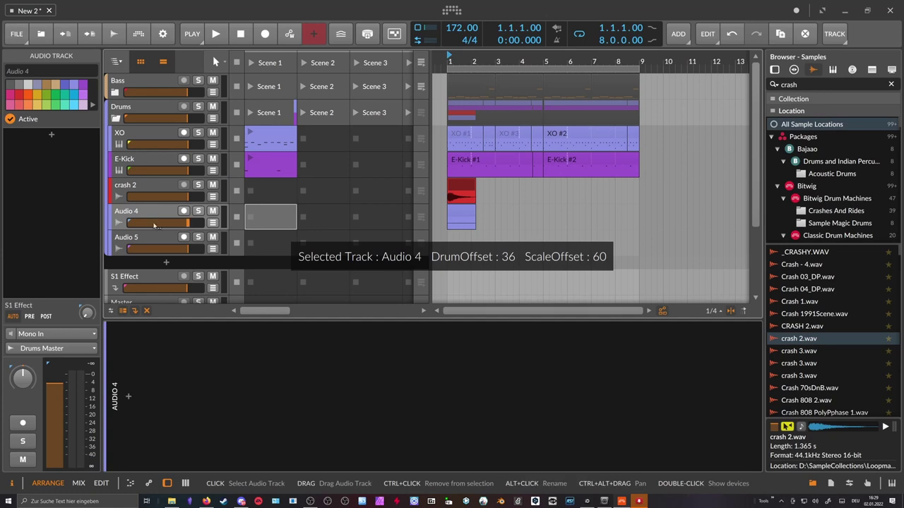
left_click(152, 242)
key("Delete")
Enlarge the bounced crash track and audition its clip in solo, ending with playback stopped and solo off
left_click_drag(468, 62, 466, 99)
left_click(471, 211)
left_click_drag(191, 229, 219, 229)
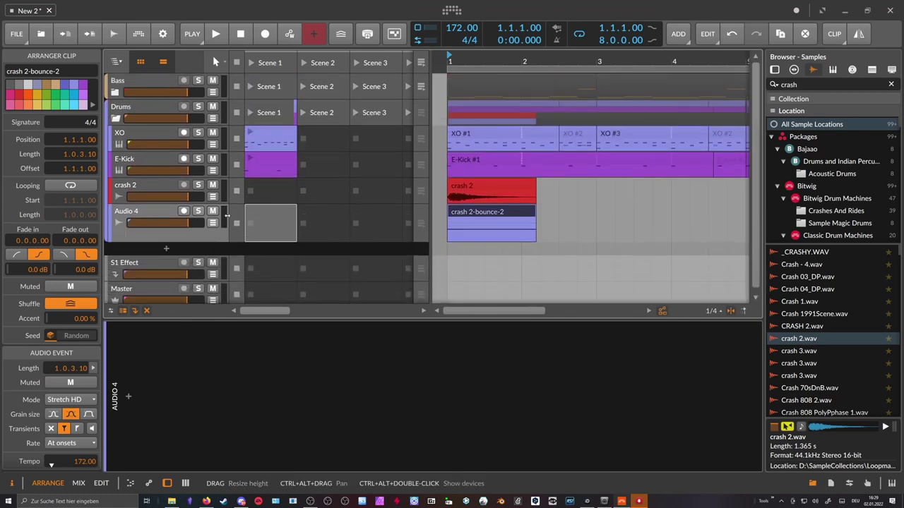
left_click(198, 211)
key("space")
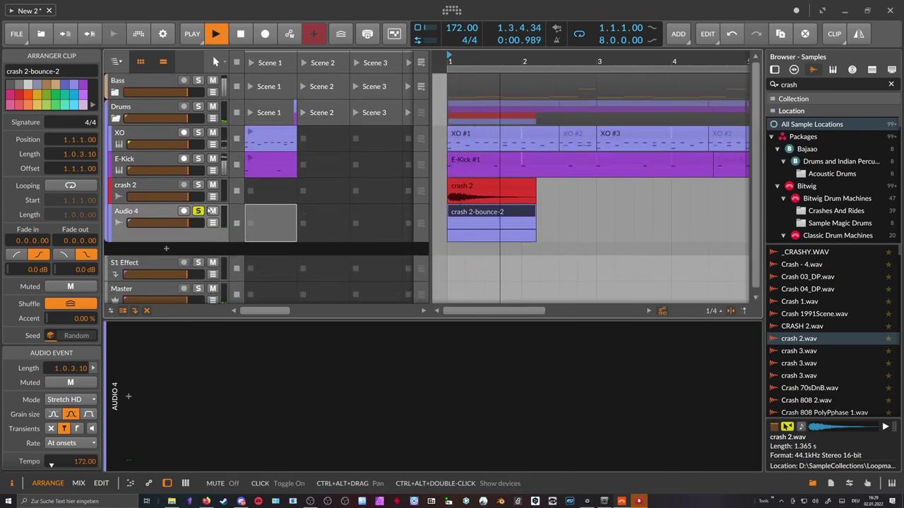
key("space")
left_click(199, 211)
Move the bounced crash clip to 7.4.1, near the end of the eight-bar loop
left_click_drag(465, 62, 455, 41)
left_click_drag(458, 190, 612, 212)
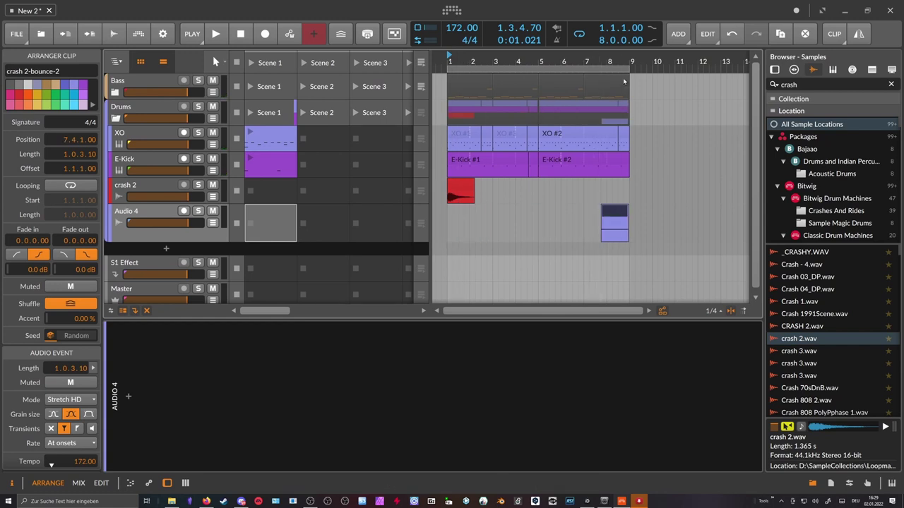
Enlarge the bounced crash track and nudge its clip slightly later to 7.4.2.00
scroll(614, 212, "up", 3)
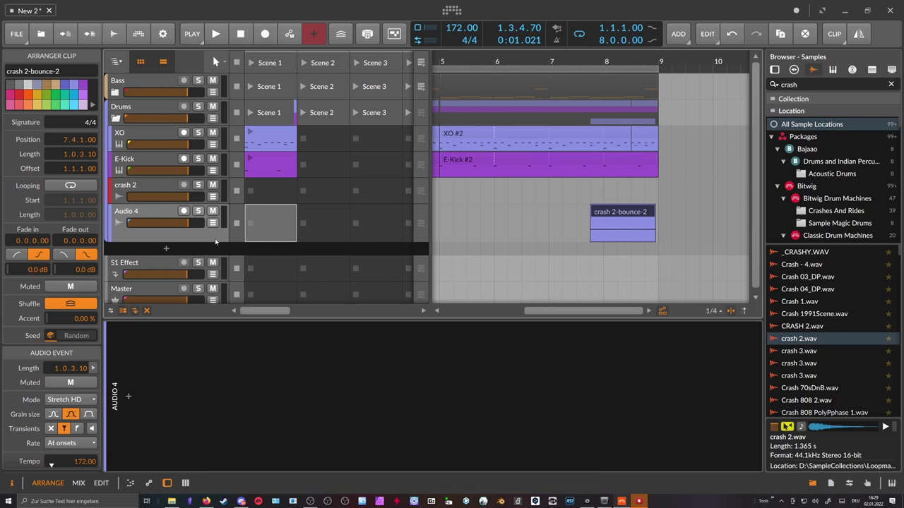
left_click_drag(218, 241, 226, 382)
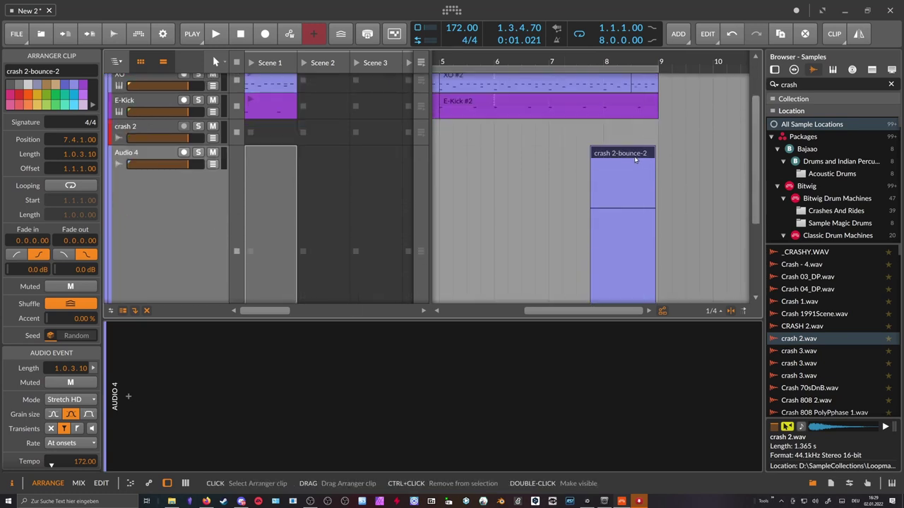
scroll(629, 106, "up", 2)
left_click(615, 165)
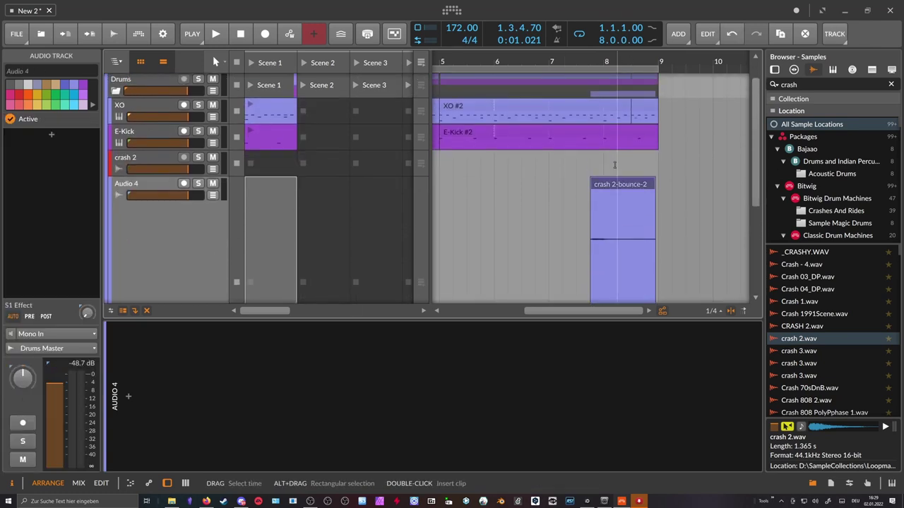
left_click(609, 186)
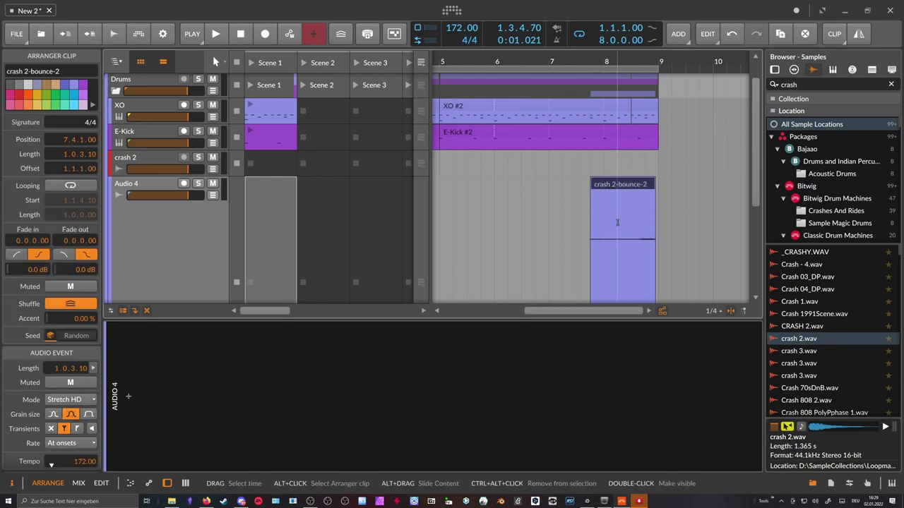
left_click_drag(644, 62, 645, 88)
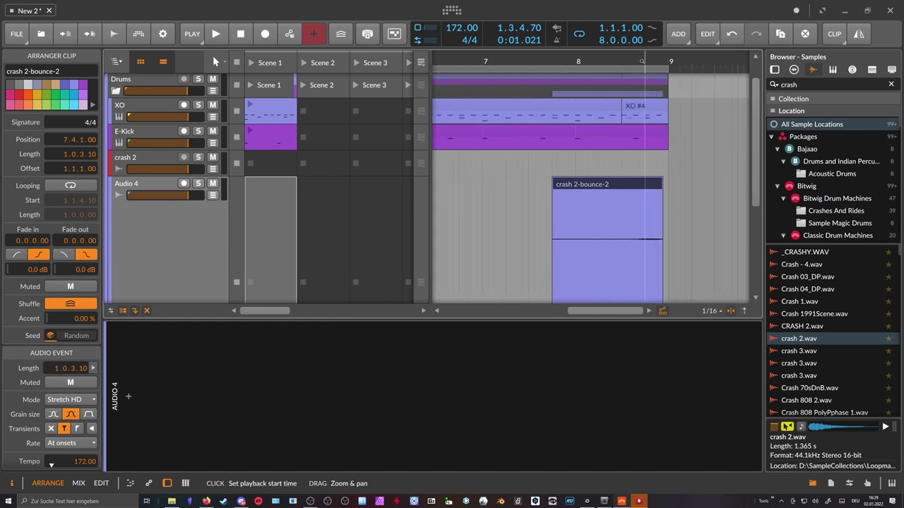
left_click_drag(613, 182, 620, 182)
Audition the end of the eight-bar loop, and reduce the height of the bounced crash track
left_click_drag(596, 62, 600, 37)
key("space")
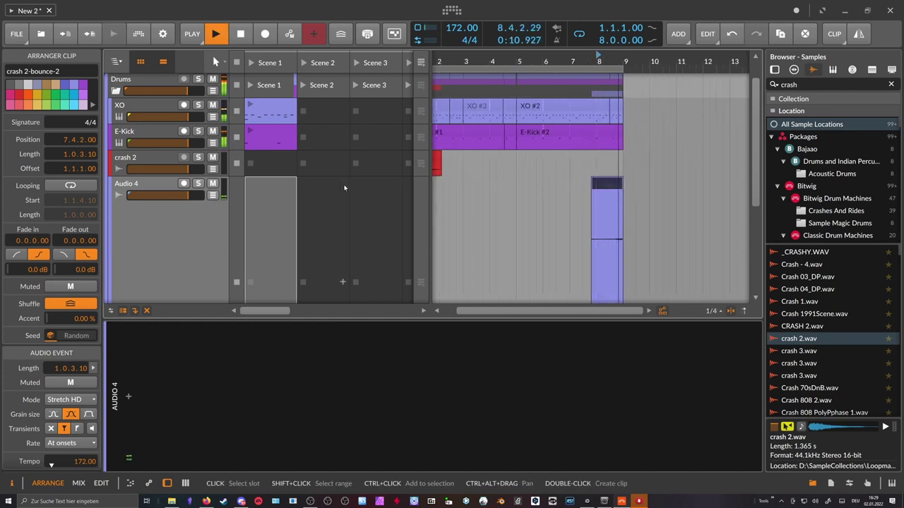
key("space")
scroll(208, 256, "down", 3)
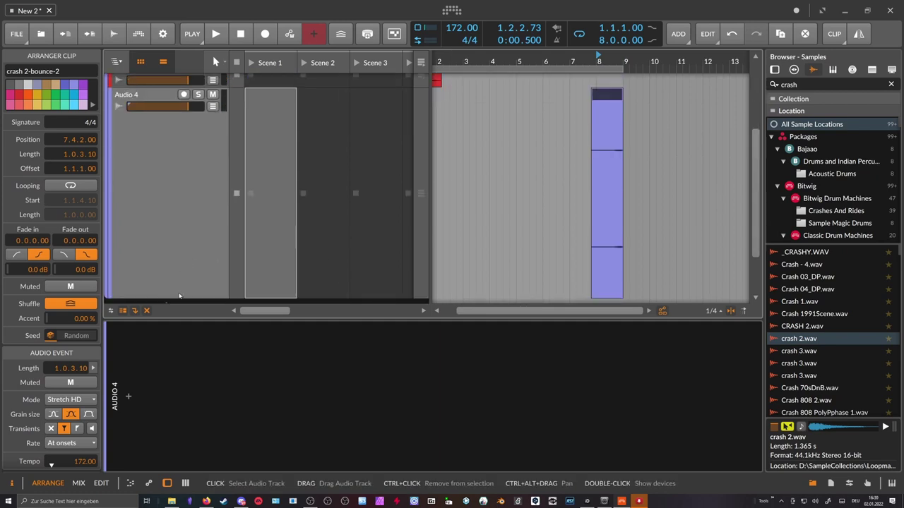
left_click_drag(177, 295, 198, 124)
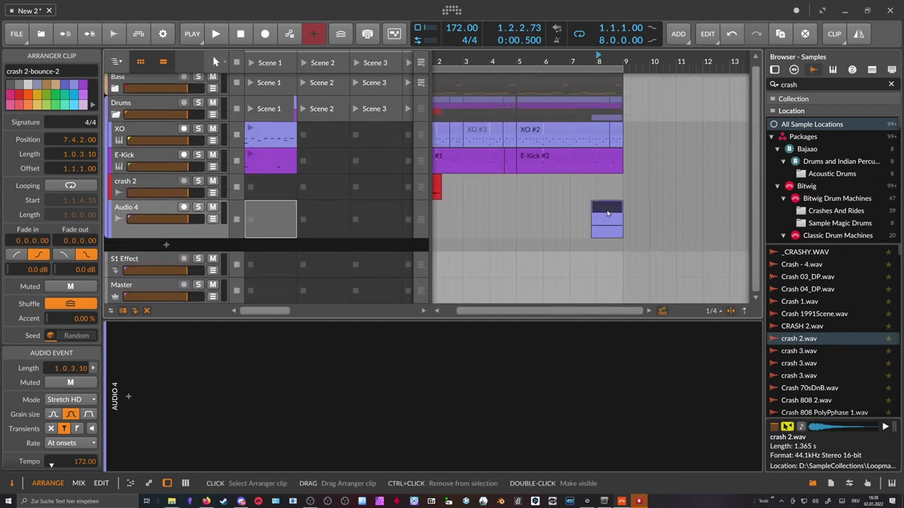
Set the gain expression of the bounced crash clip to 0 dB
scroll(51, 317, "down", 3)
double_click(80, 406)
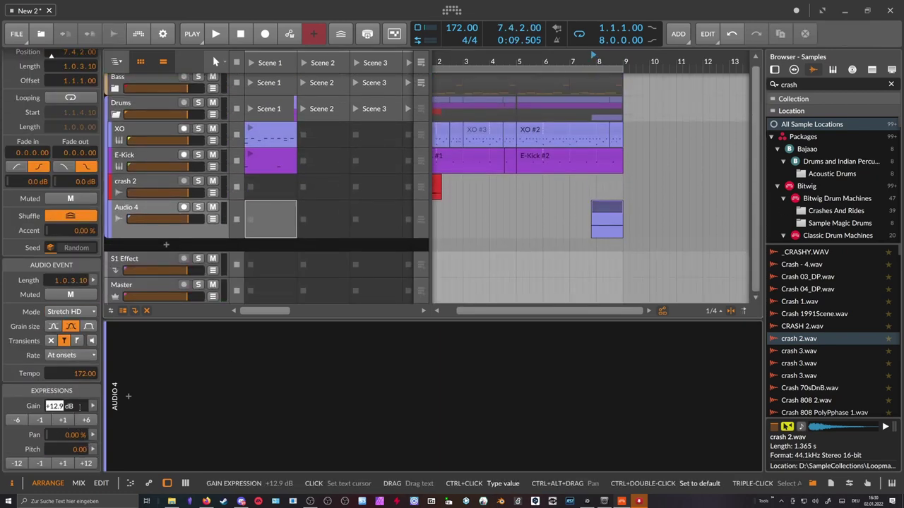
type("0")
key("Return")
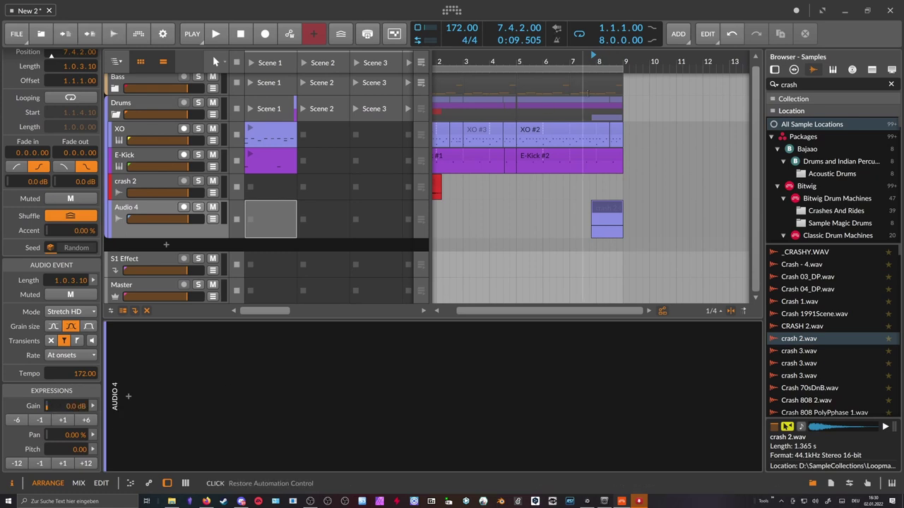
Extend the start of the bounced crash clip back to 7.1.1.00 and play the end of the loop
left_click_drag(590, 207, 572, 210)
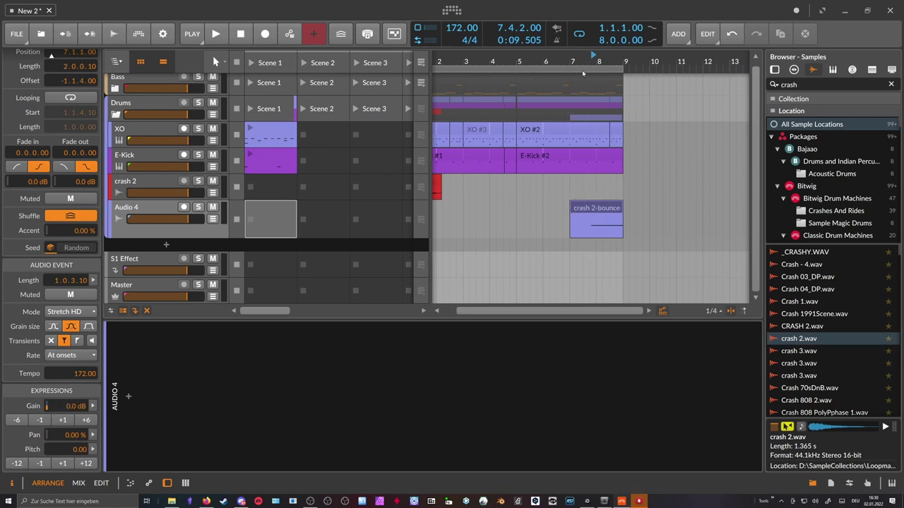
scroll(584, 76, "down", 1)
key("space")
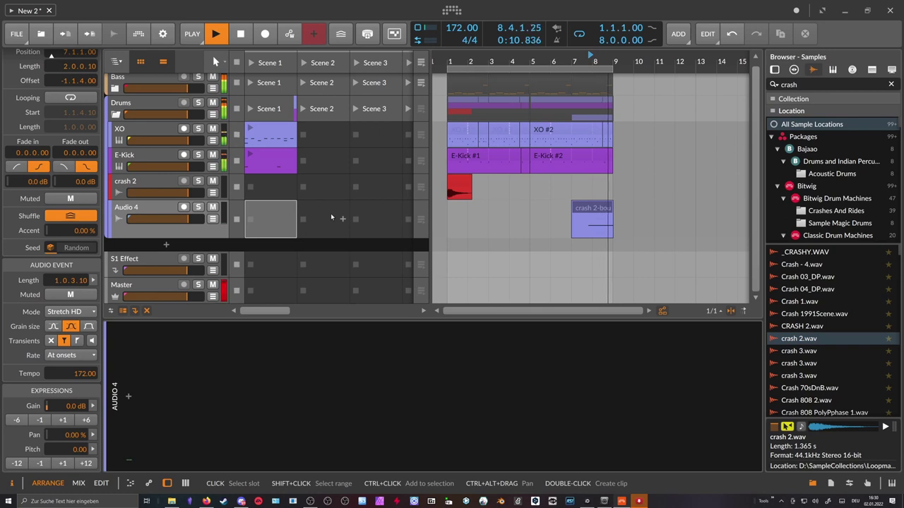
Stop playback and solo the crash 2 track together with the bounced crash track
left_click(198, 207)
key("space")
left_click(198, 181)
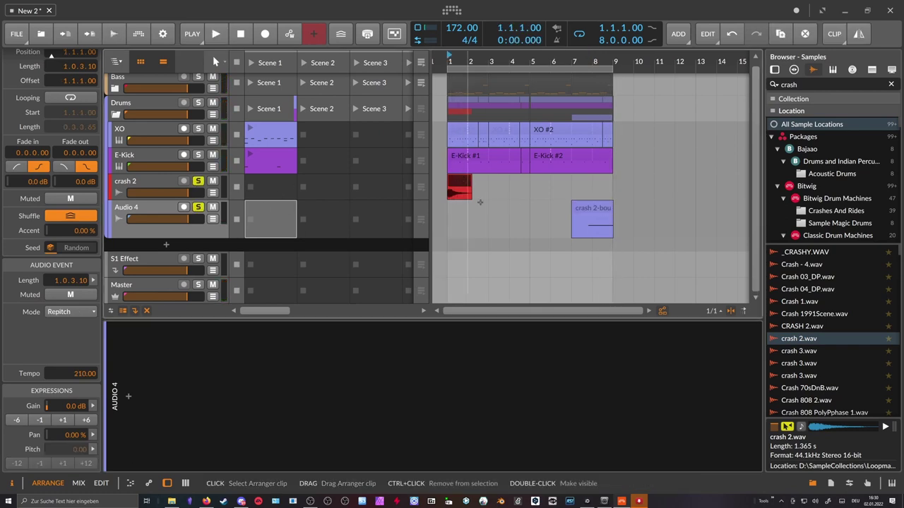
Set the bounced crash clip's pitch to -12.00 and audition it with the soloed crash tracks
left_click(577, 221)
left_click(603, 209)
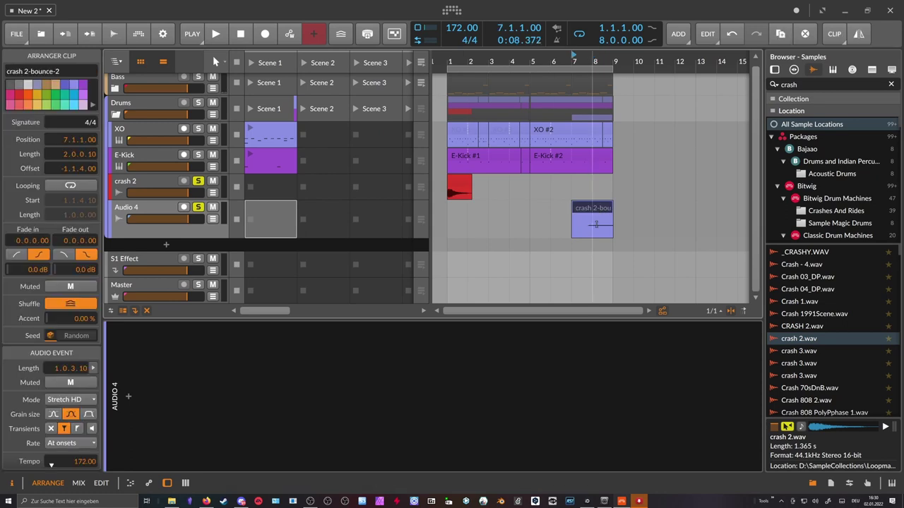
scroll(99, 425, "down", 3)
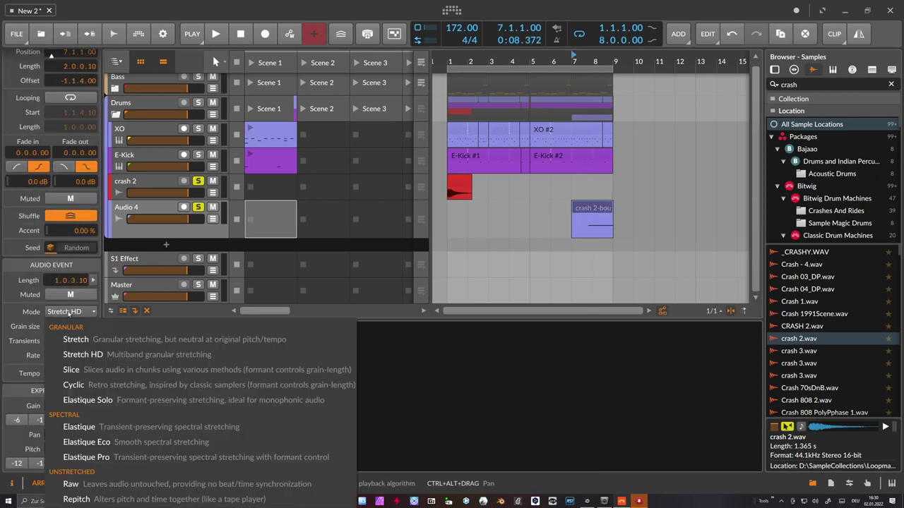
left_click(64, 312)
left_click(68, 318)
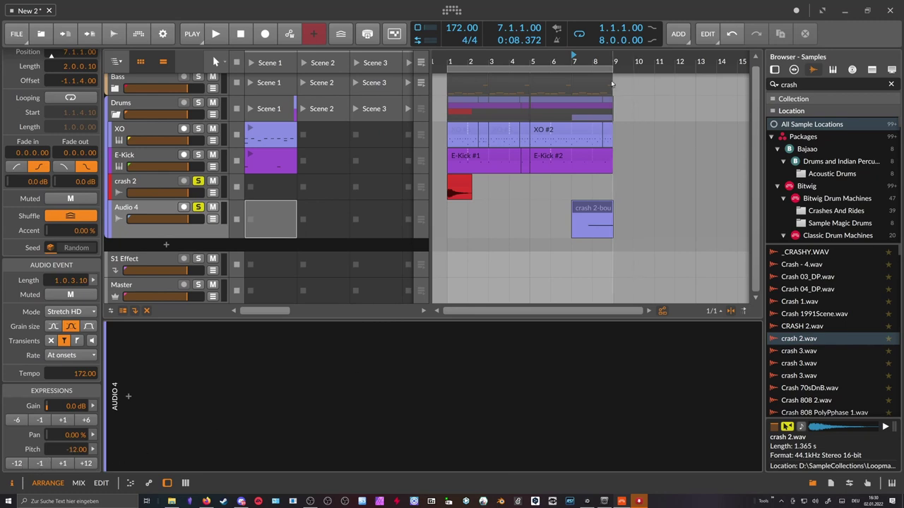
key("space")
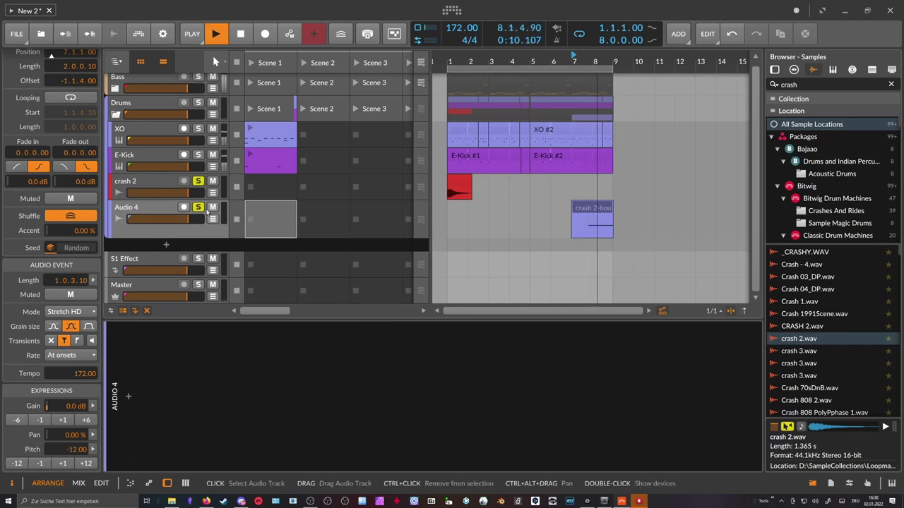
key("space")
Shrink the bounced crash track to the same height as the other tracks and play both soloed crashes
left_click(173, 187)
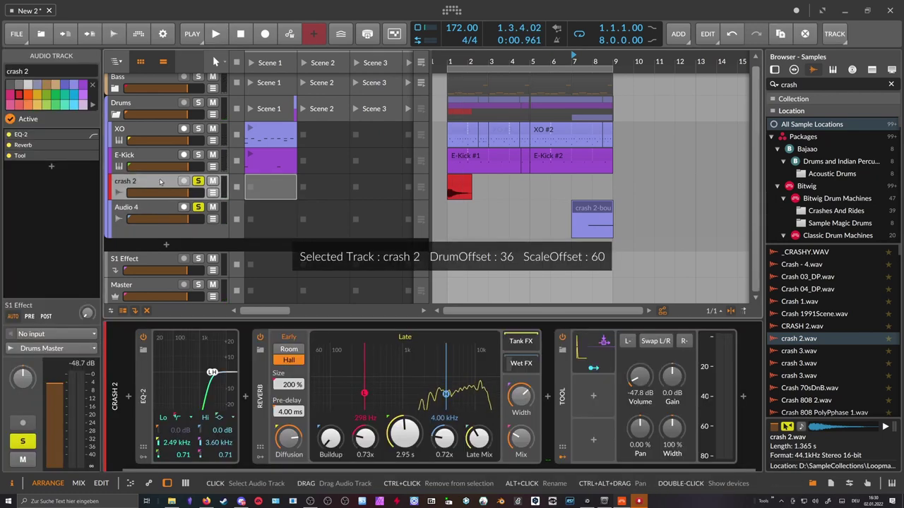
left_click(168, 216)
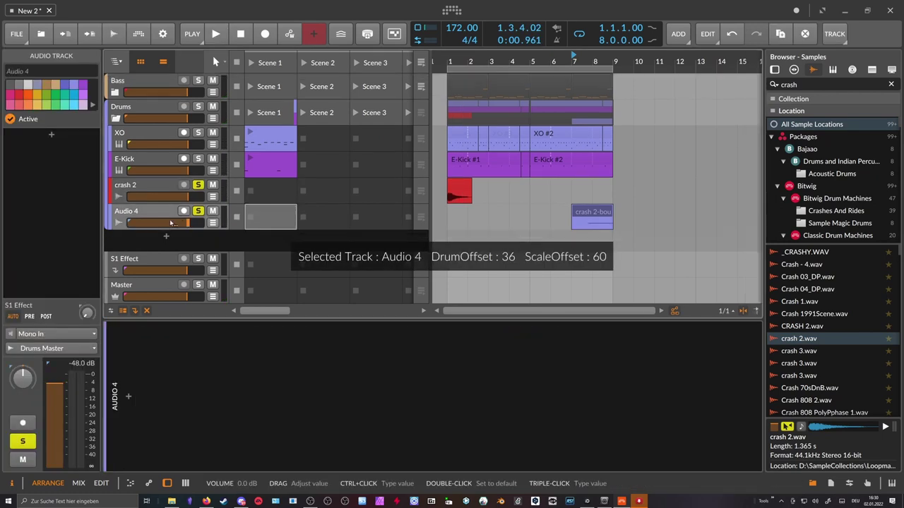
key("space")
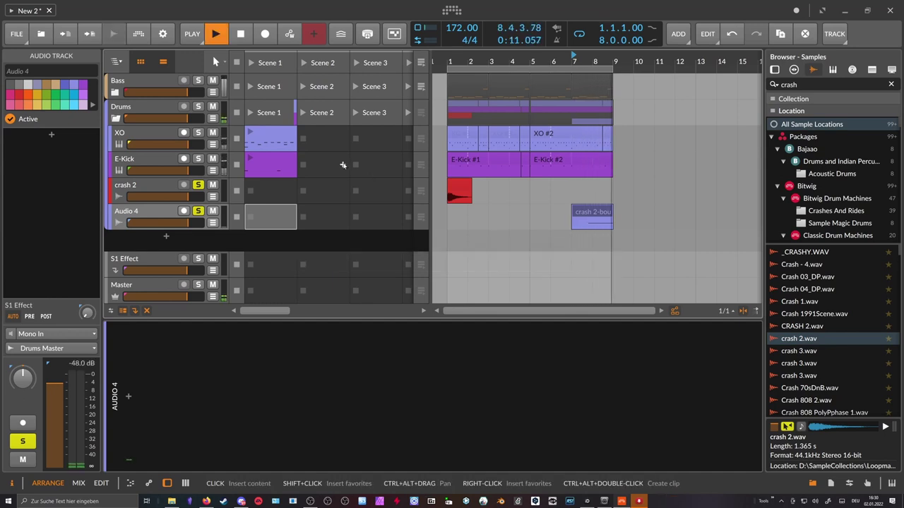
Turn off both crash solos and set the Tool volume on the crash 2 track to -31.6 dB during playback
key("Up")
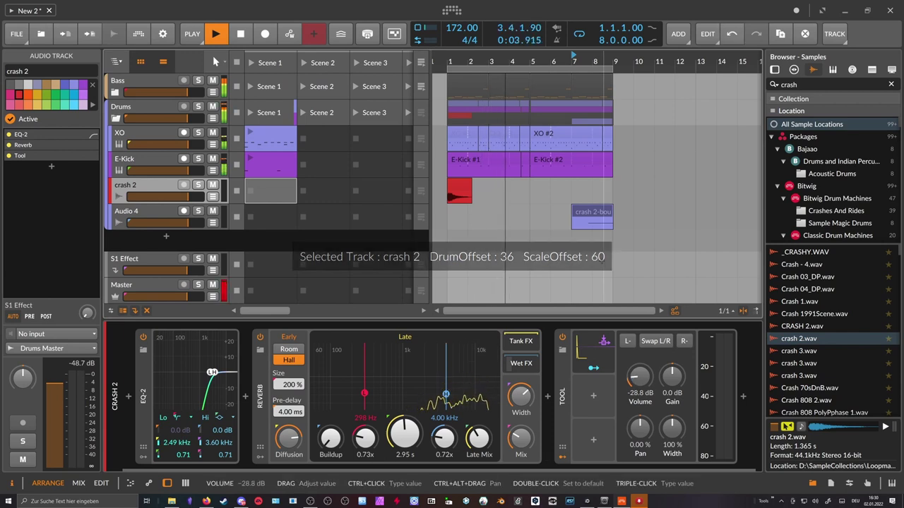
left_click(595, 217)
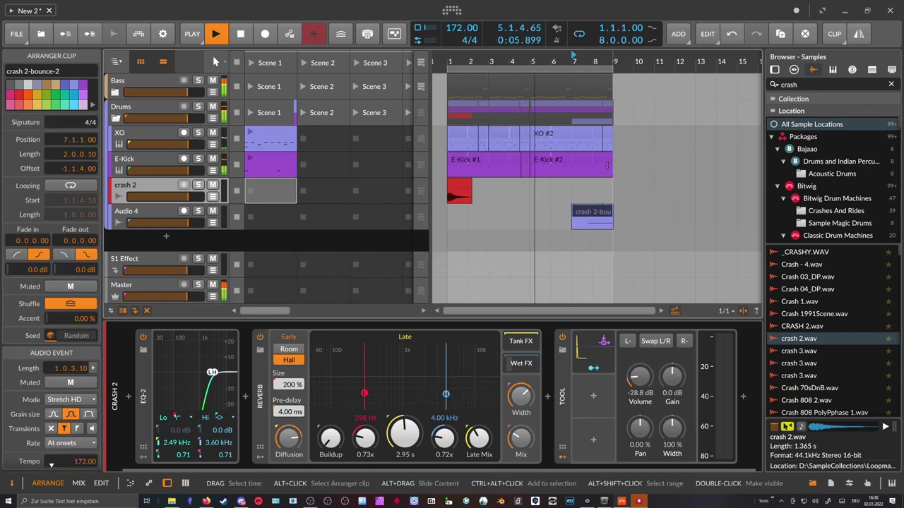
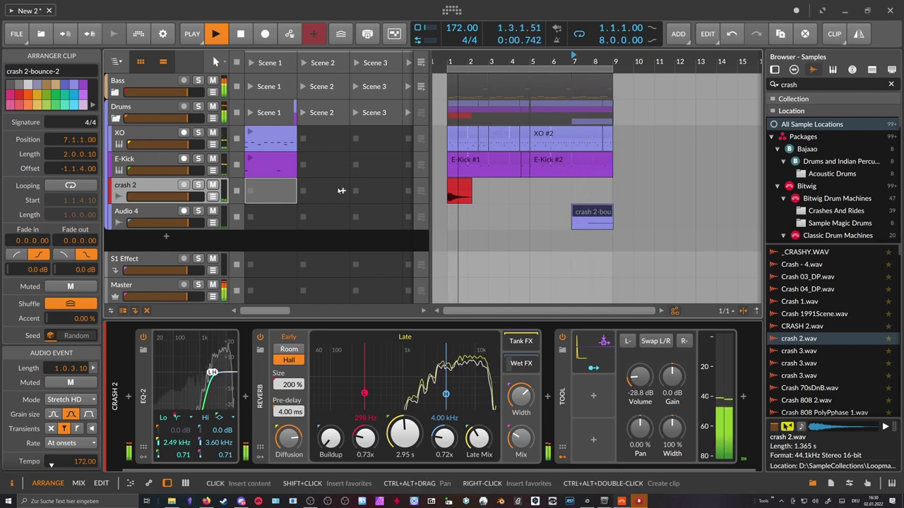
left_click(147, 186)
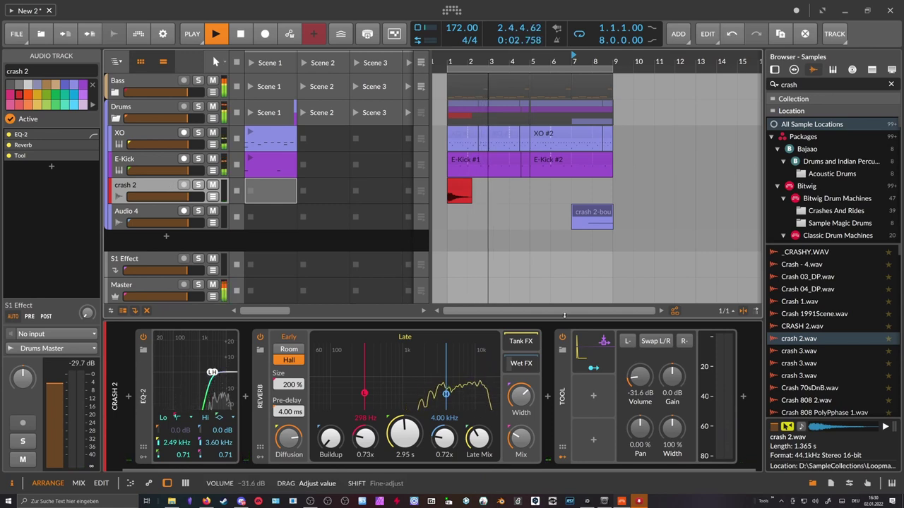
Adjust the bounced crash clip's gain against the playing loop, stop playback, and settle on +13.3 dB
left_click(592, 218)
scroll(70, 332, "down", 3)
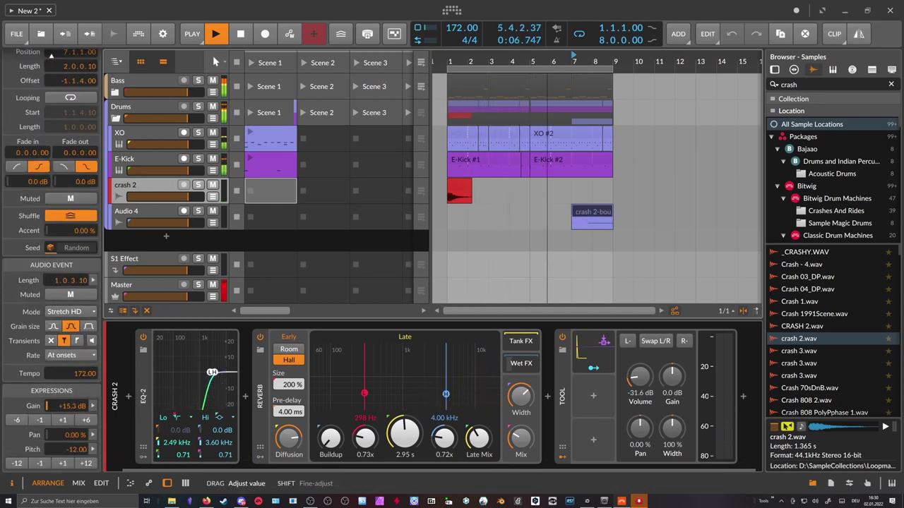
left_click_drag(72, 406, 71, 408)
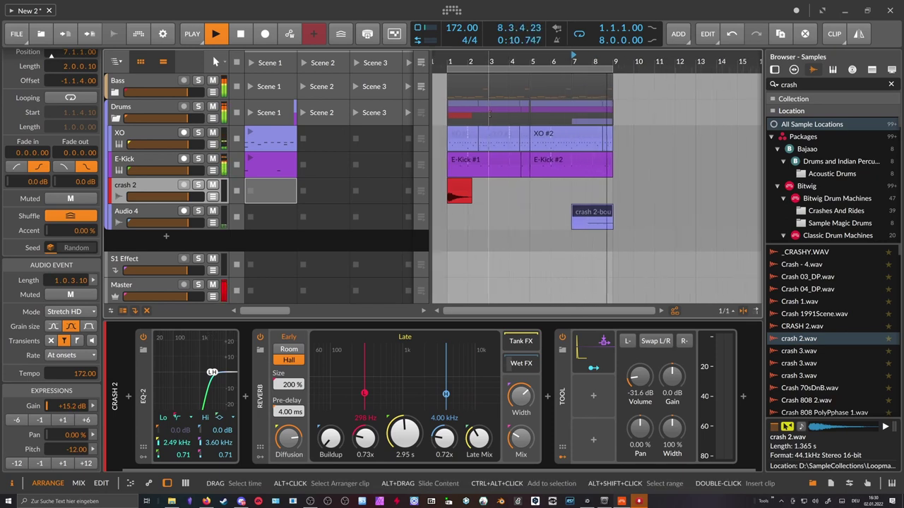
key("space")
left_click(608, 218)
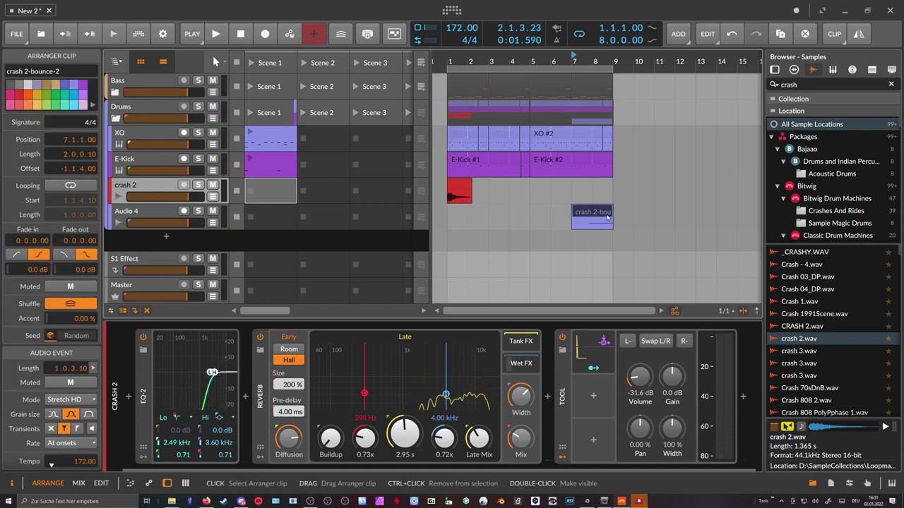
scroll(77, 431, "down", 3)
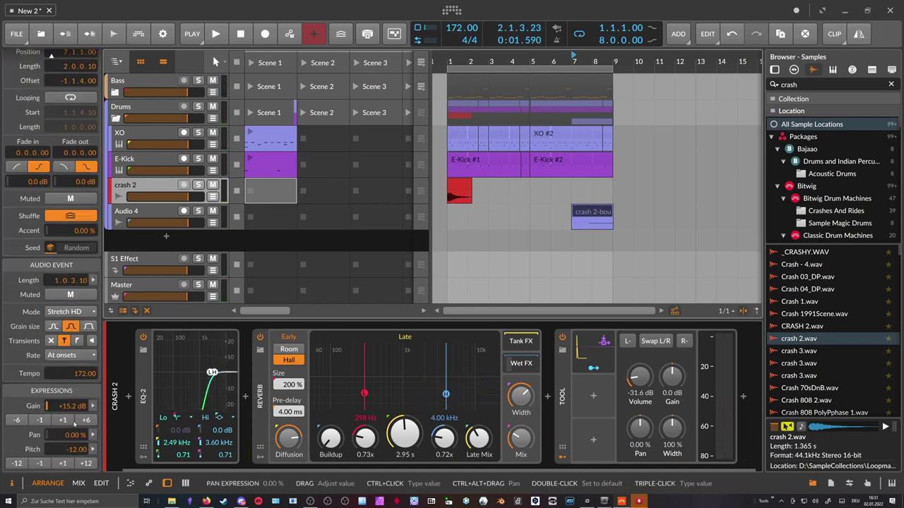
left_click_drag(72, 406, 72, 407)
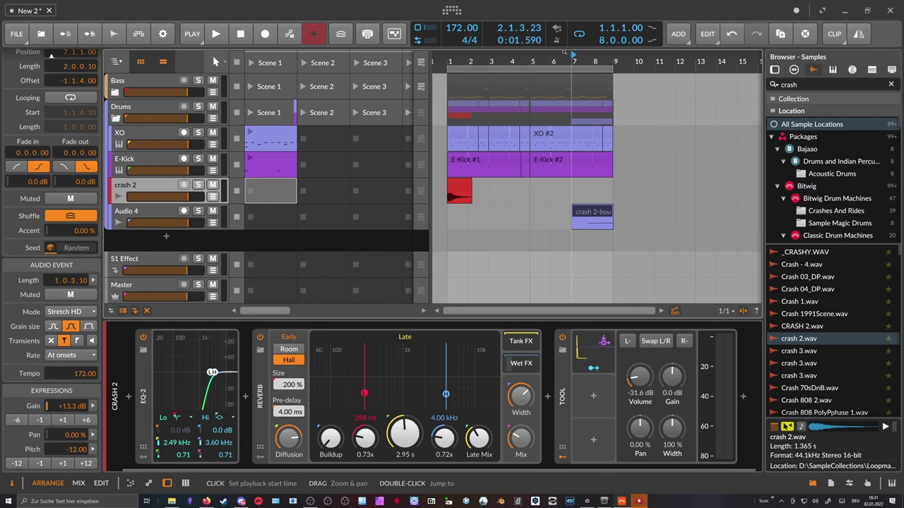
Try duplicating all clips of the eight-bar section from bar 9 onward, and undo the duplication
scroll(545, 185, "down", 3)
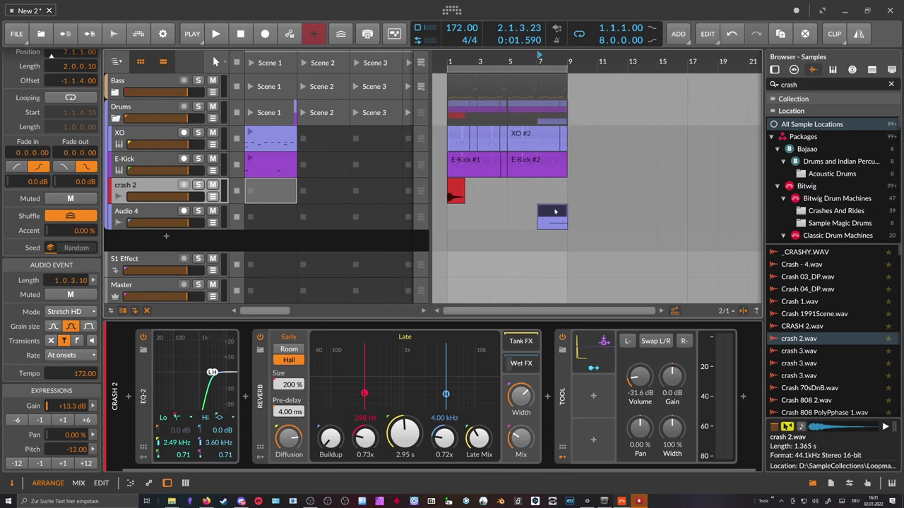
left_click(576, 217)
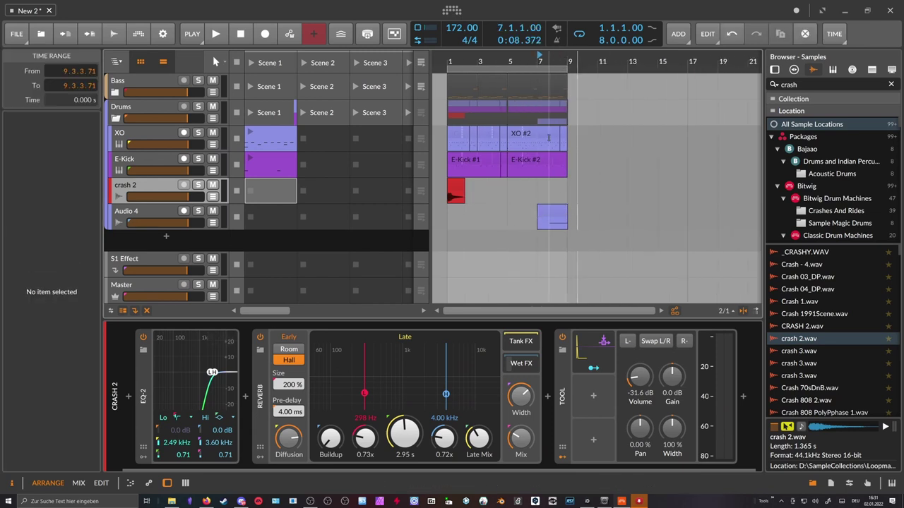
left_click_drag(580, 82, 430, 219)
key("ctrl+d")
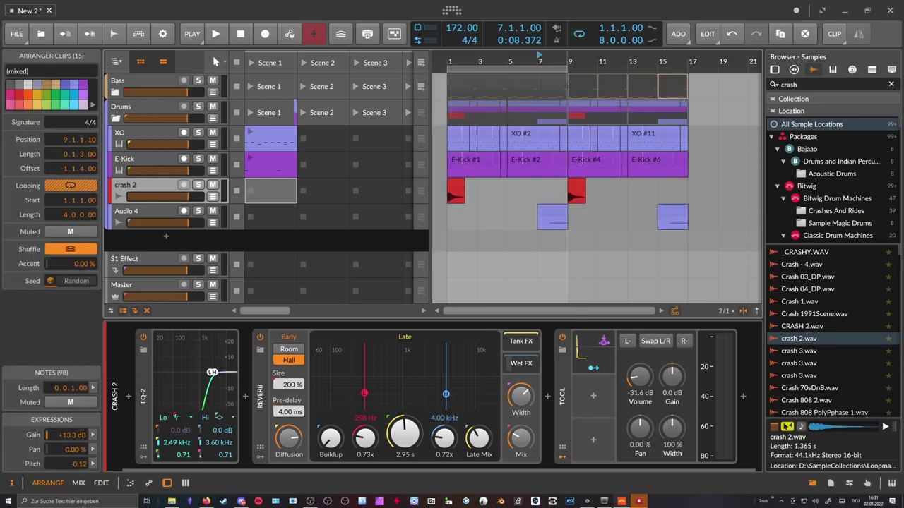
left_click_drag(570, 61, 659, 97)
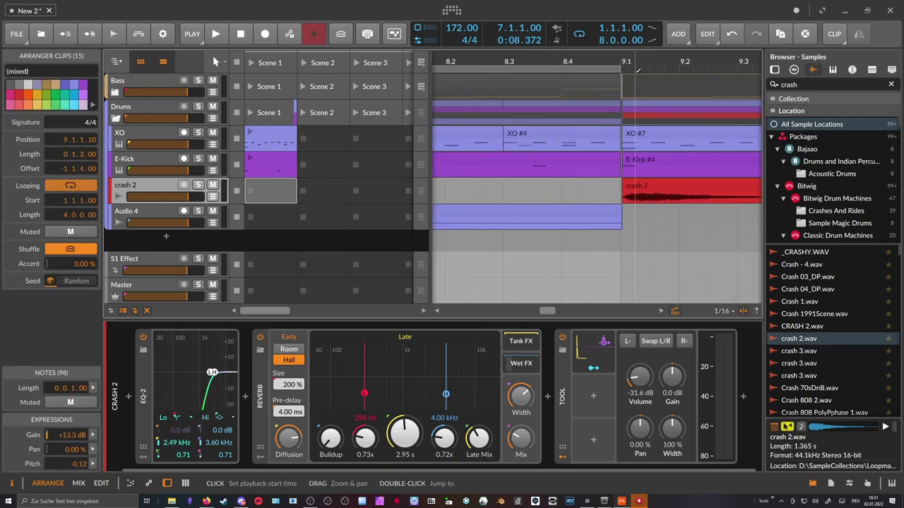
scroll(658, 97, "down", 5)
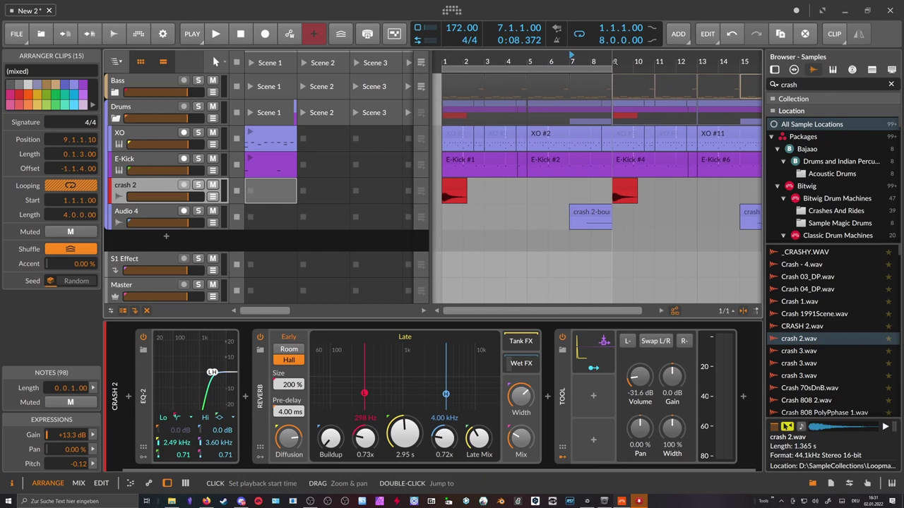
key("ctrl+z")
Select the four Bass clips across bars 1 to 8 and duplicate them from bar 9 onward
left_click(607, 211)
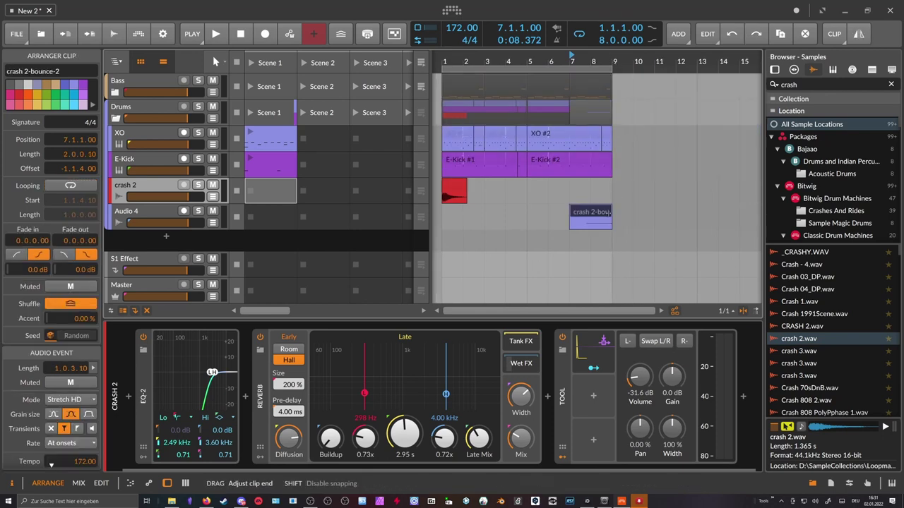
left_click(607, 185)
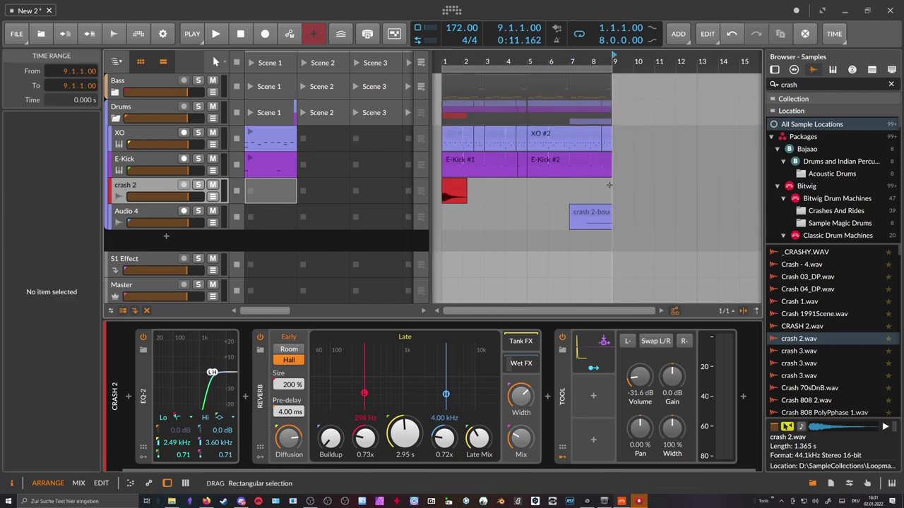
left_click(464, 83)
left_click(597, 83, "shift")
key("ctrl+d")
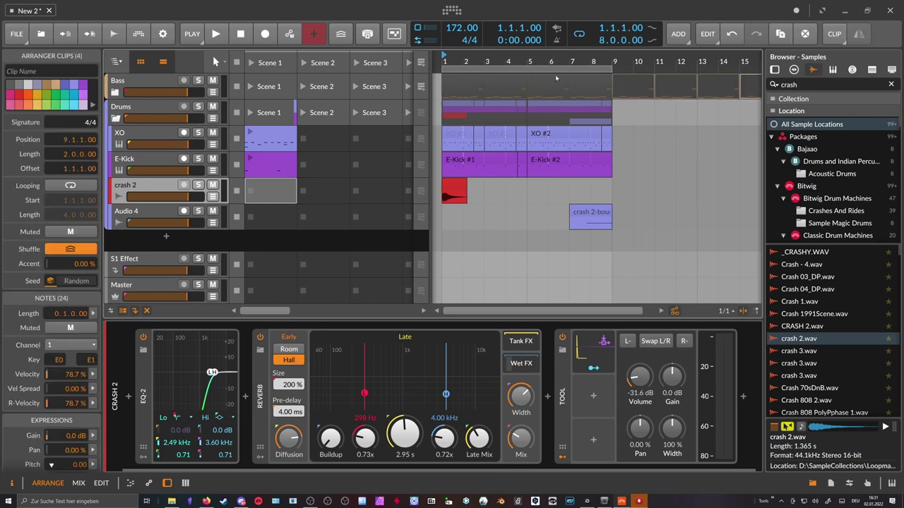
Duplicate all clips of the Drums group from bar 9 onward and move the eight-bar loop region to bar 9
left_click_drag(600, 64, 600, 44)
left_click_drag(576, 108, 453, 113)
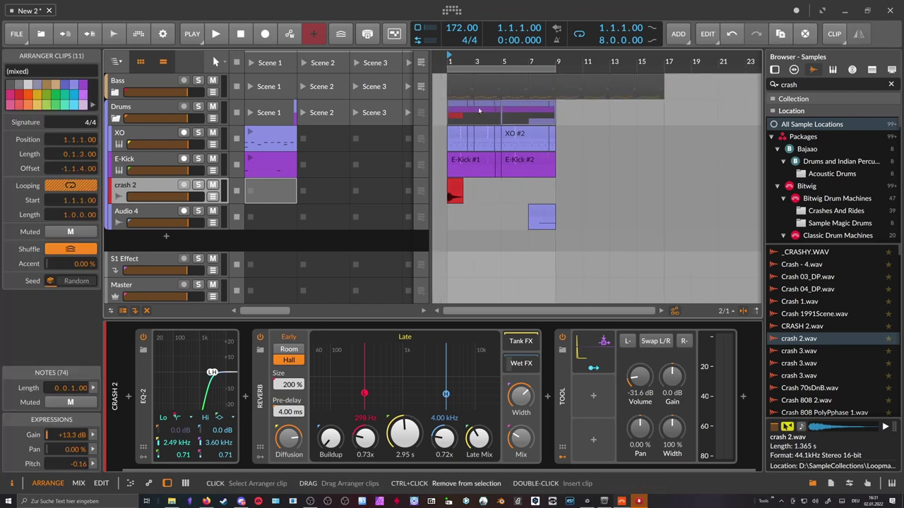
key("ctrl+d")
left_click_drag(533, 68, 641, 68)
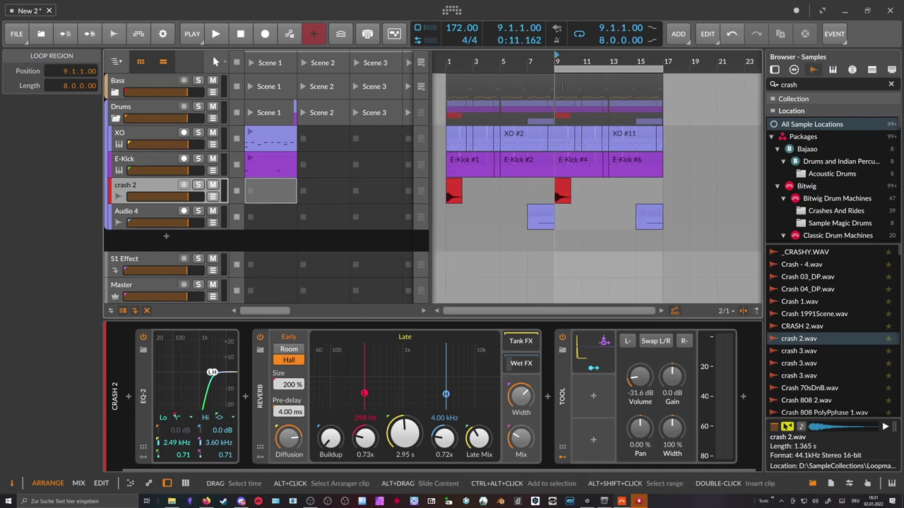
Solo the XO track and listen to its pattern from bar 9
left_click(194, 145)
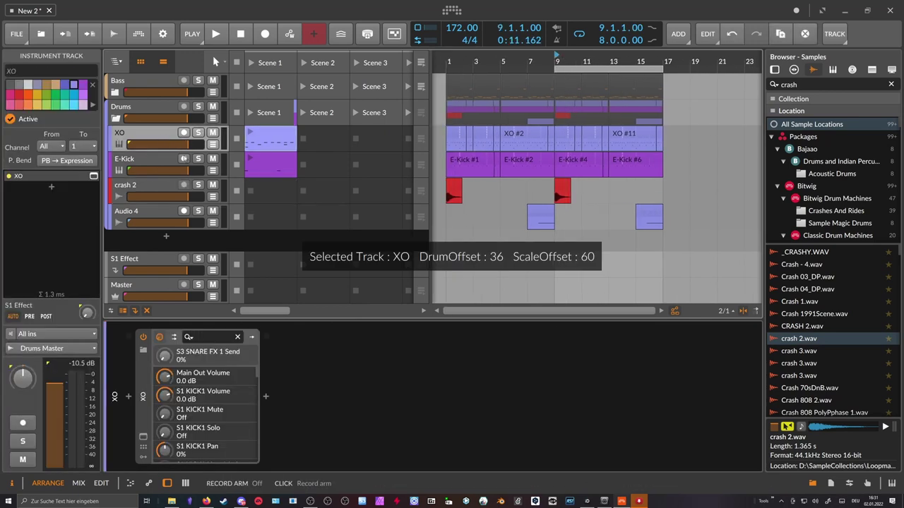
left_click(198, 136)
key("space")
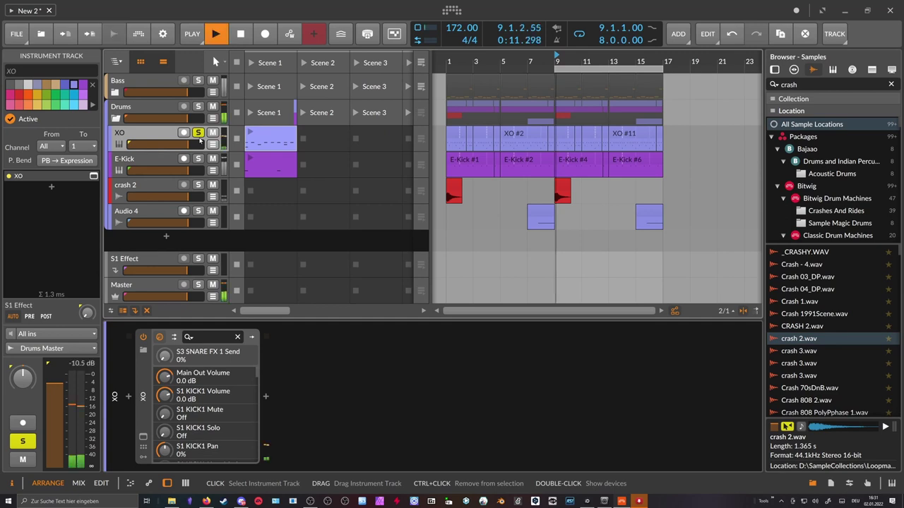
key("space")
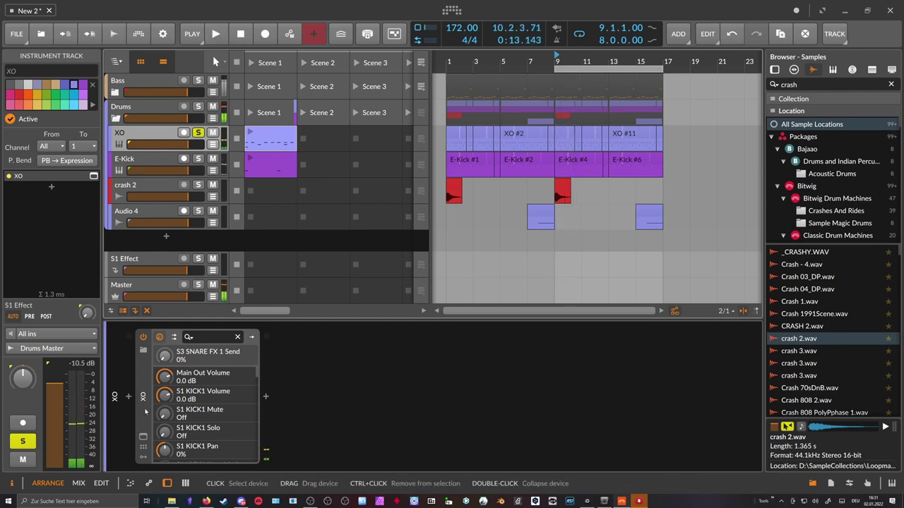
Open the XO plug-in's sample space and search it for "clap"
left_click(144, 437)
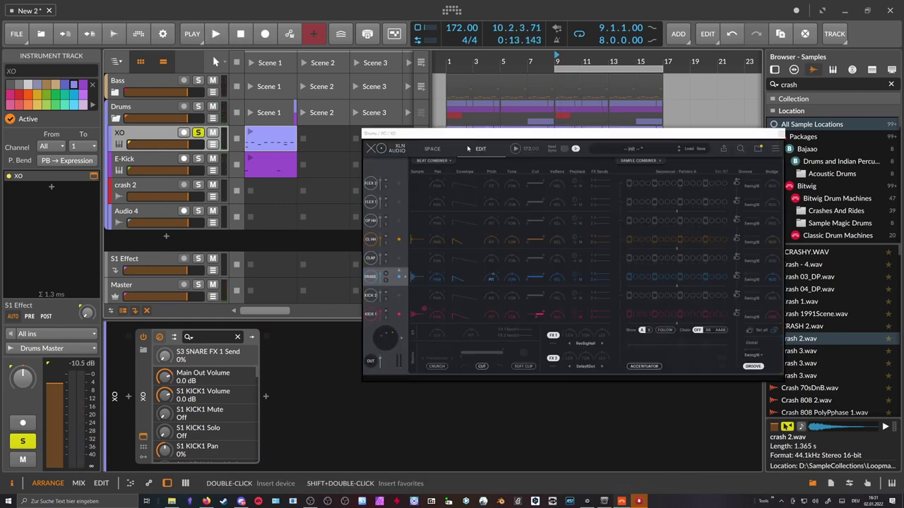
left_click(581, 167)
type("clapo")
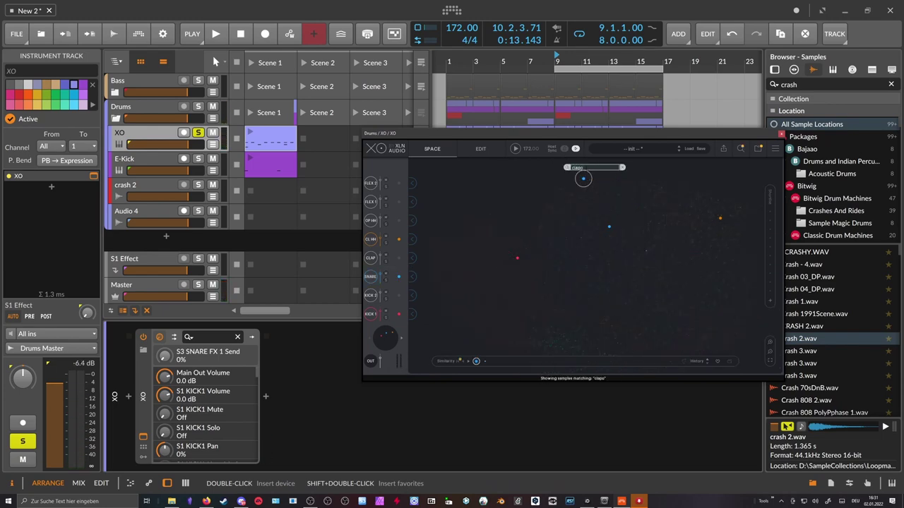
key("BackSpace")
Audition several claps, load Metabeats_Claps&Snaps_SP_12.wav into XO's FLEX 2 slot, and set the slot volume to -18.9 dB
left_click(658, 262)
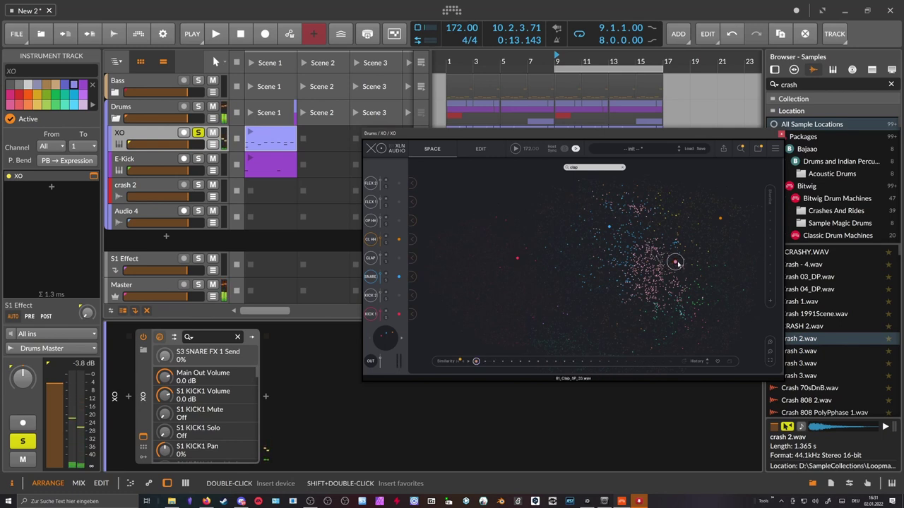
left_click(677, 278)
left_click(651, 252)
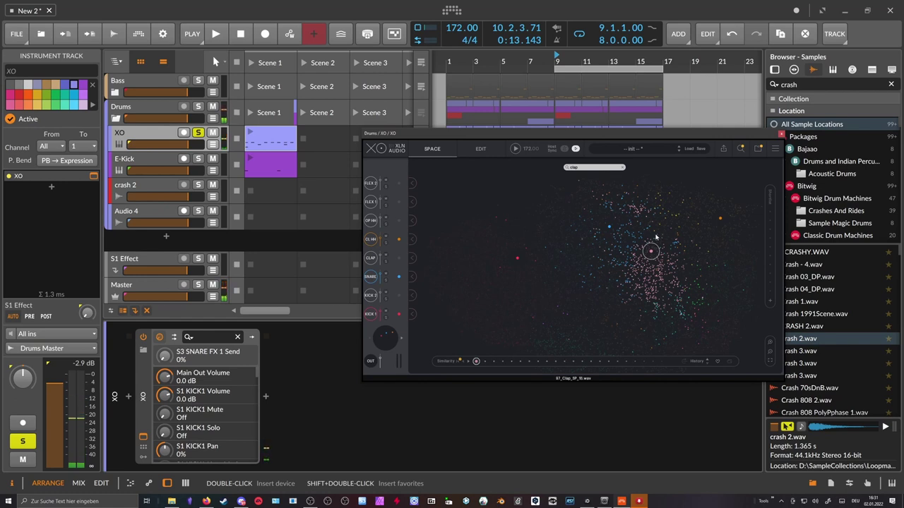
left_click(660, 238)
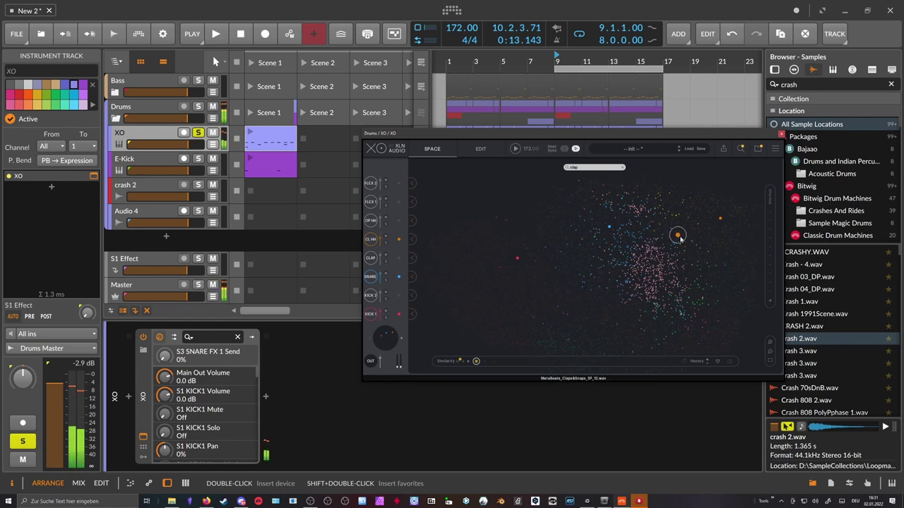
left_click(417, 185)
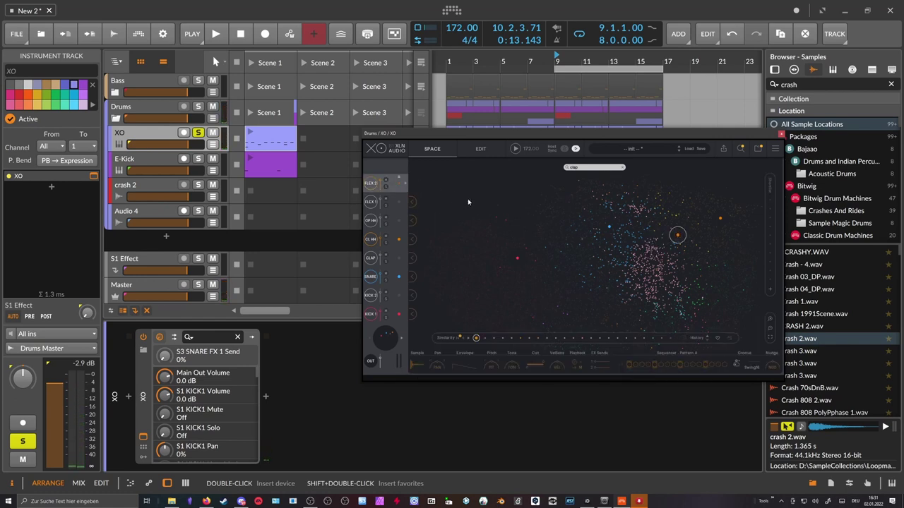
left_click(478, 149)
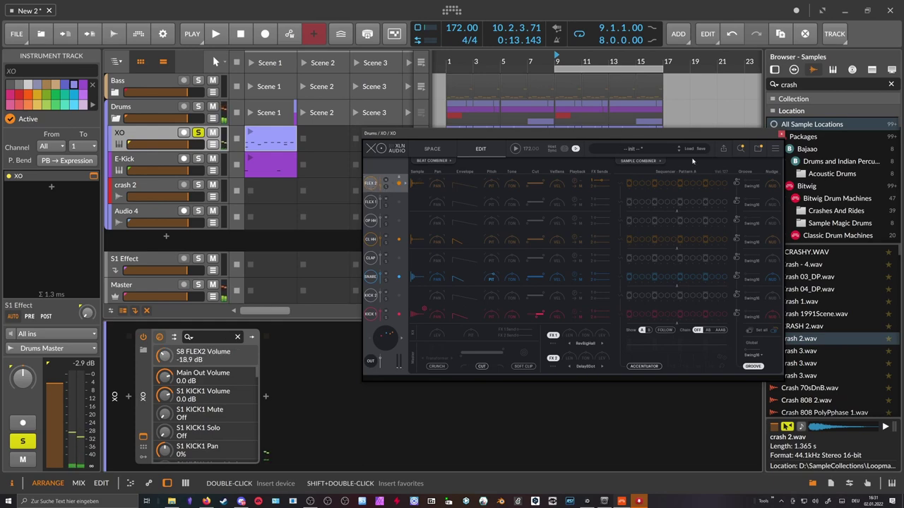
left_click(781, 134)
In the XO clip at bar 9, add sixteenth-length G1 notes at beats 1.2 and 1.4 with 25.6% velocity
left_click(566, 134)
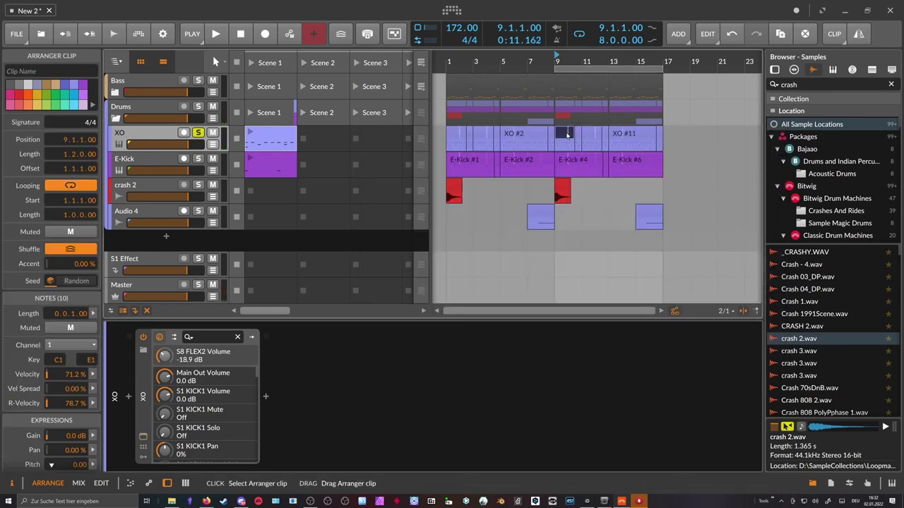
double_click(567, 134)
left_click_drag(327, 325, 335, 153)
scroll(337, 258, "up", 3)
scroll(364, 331, "down", 2)
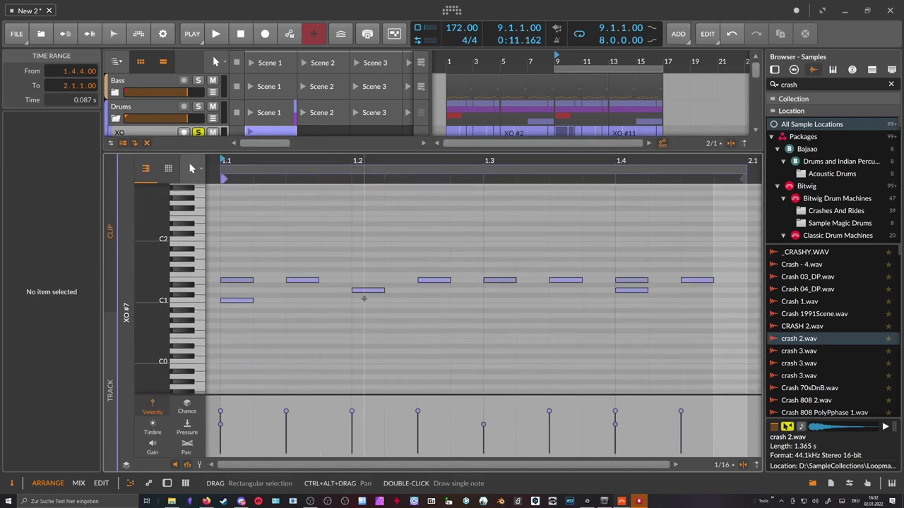
left_click(379, 288)
key("Up")
key("Up")
key("Up")
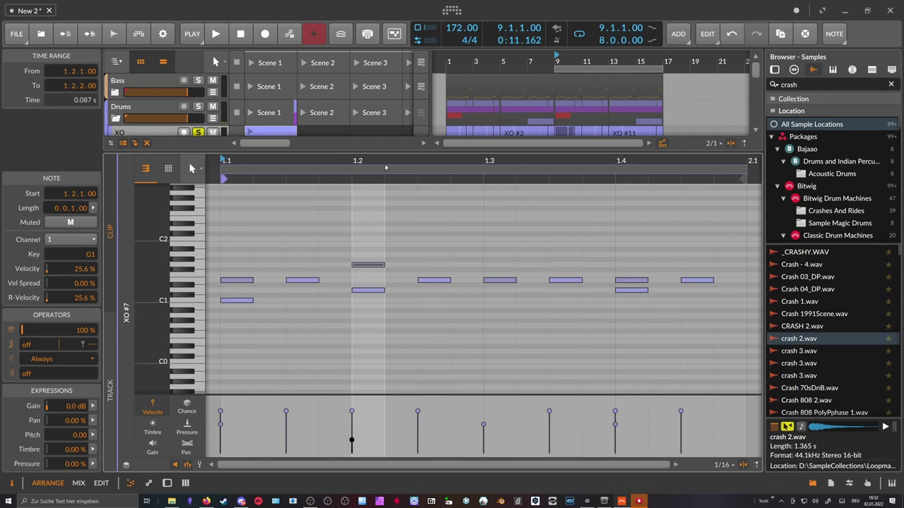
scroll(382, 285, "down", 3)
left_click(493, 265)
left_click(493, 265)
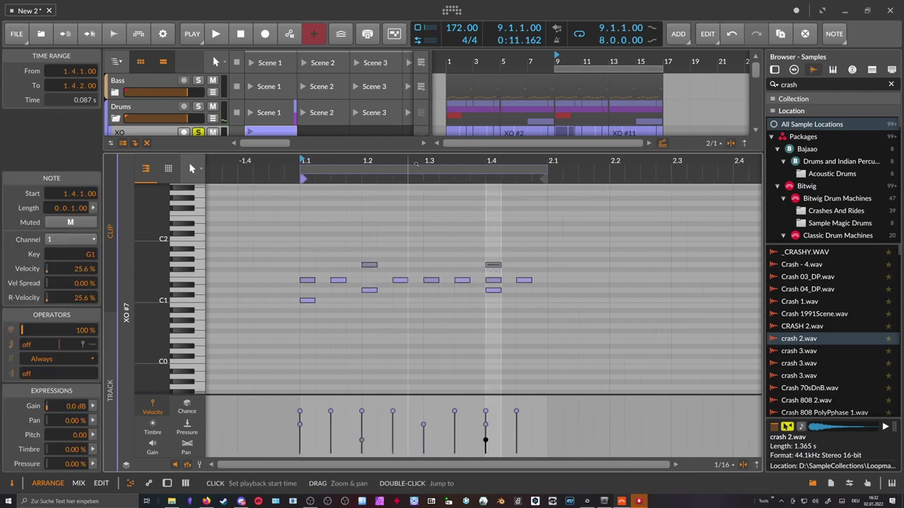
Play the edited XO pattern and raise XO's FLEX 2 slot volume to 0.0 dB
scroll(286, 104, "down", 2)
key("space")
key("space")
double_click(157, 88)
left_click(143, 437)
left_click_drag(381, 189, 382, 184)
key("space")
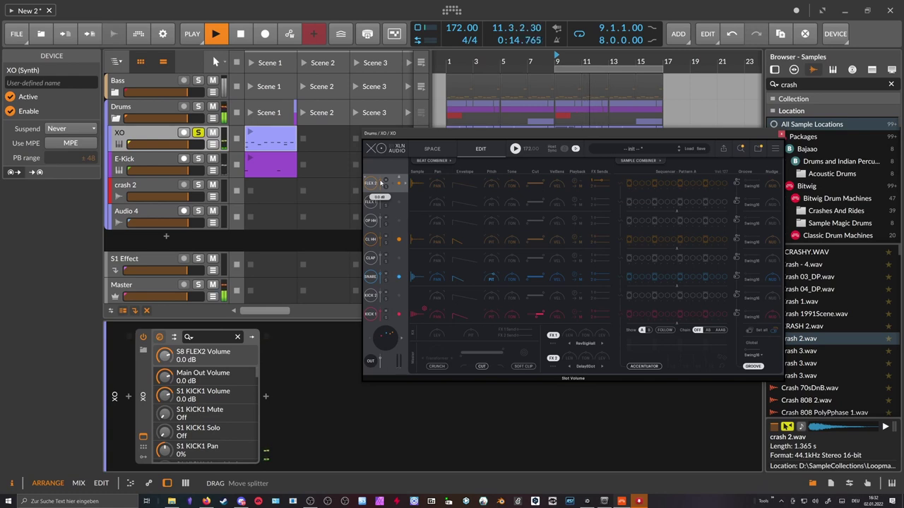
key("space")
key("Escape")
Extend the looped XO clip at bar 9 to a length of eight bars and play it
left_click(568, 133)
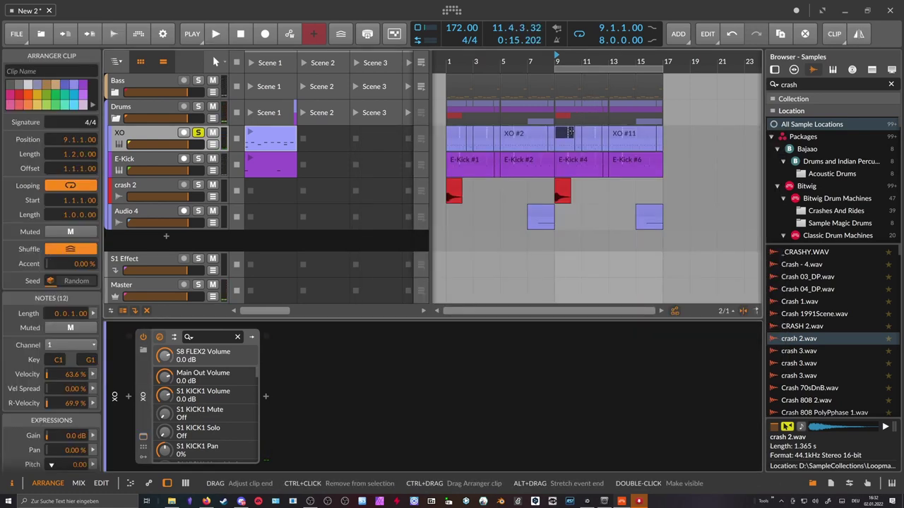
left_click_drag(569, 132, 662, 132)
key("space")
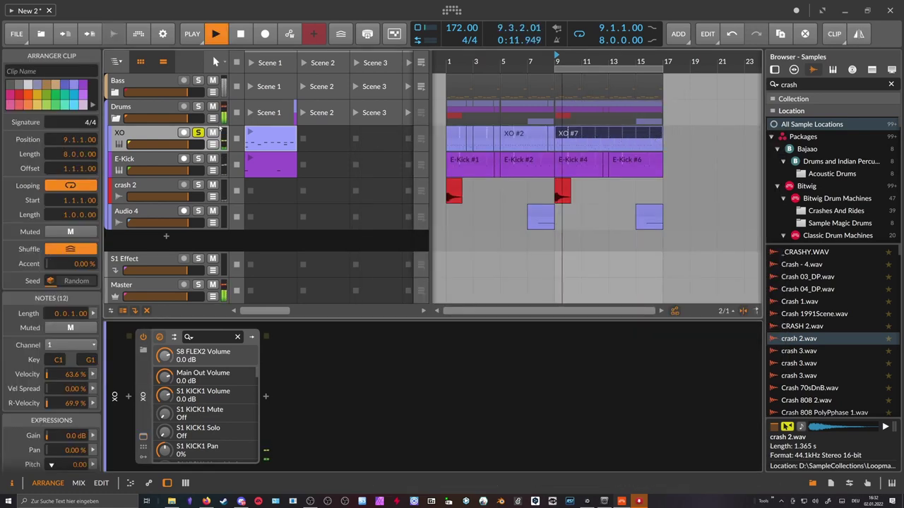
Swap XO's FLEX 2 sample for another clap during playback and turn off the XO track's solo
left_click(143, 437)
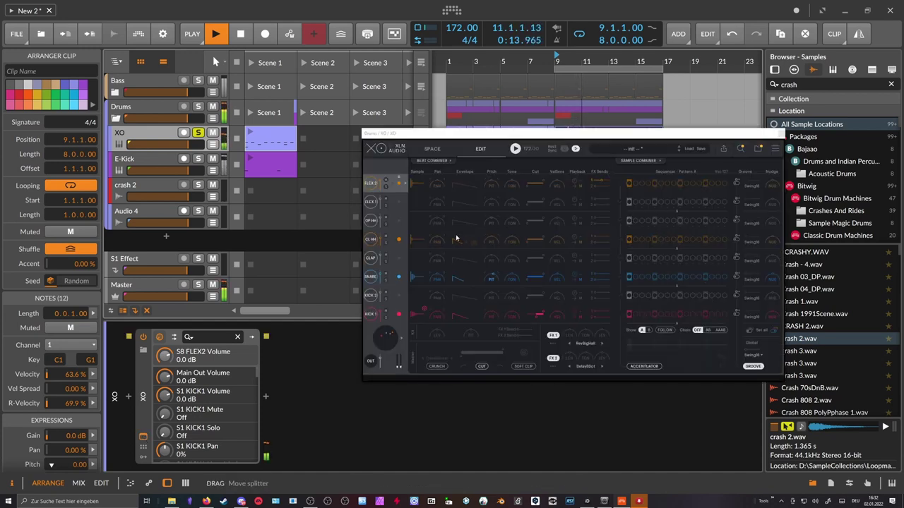
left_click(401, 185)
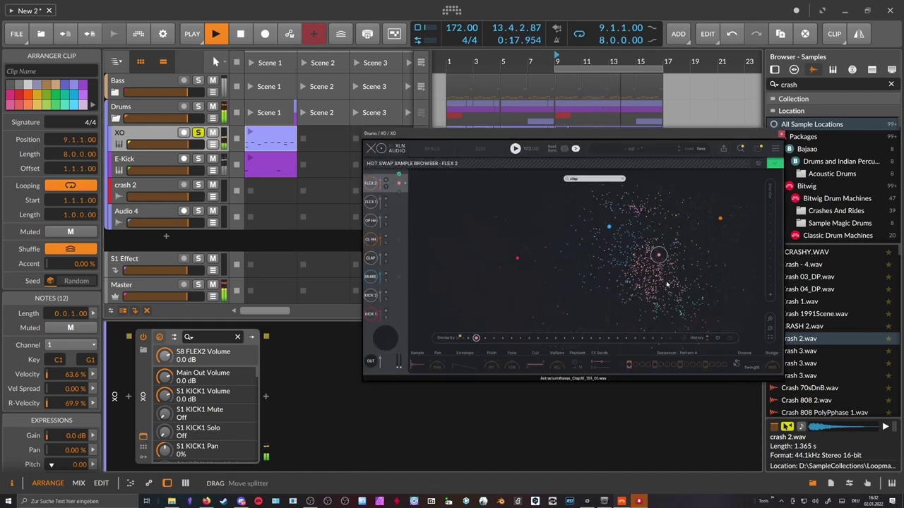
left_click(774, 164)
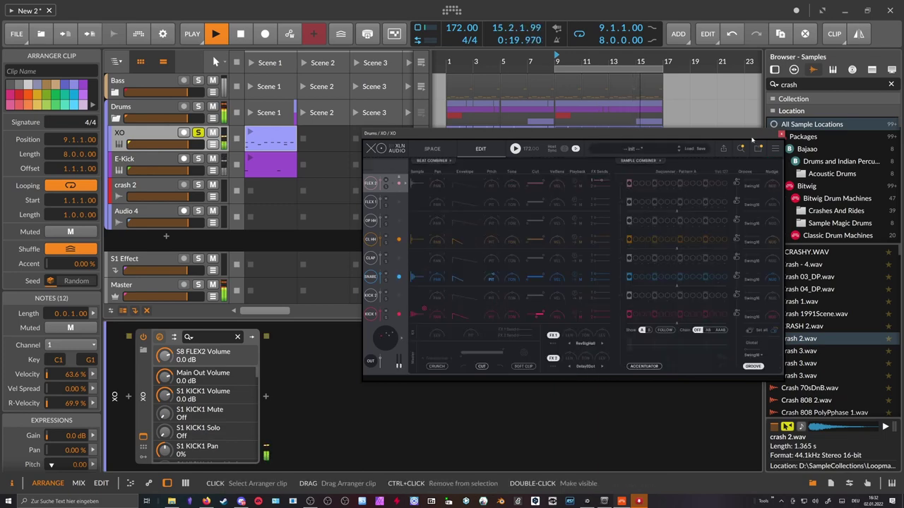
left_click(781, 135)
left_click(199, 133)
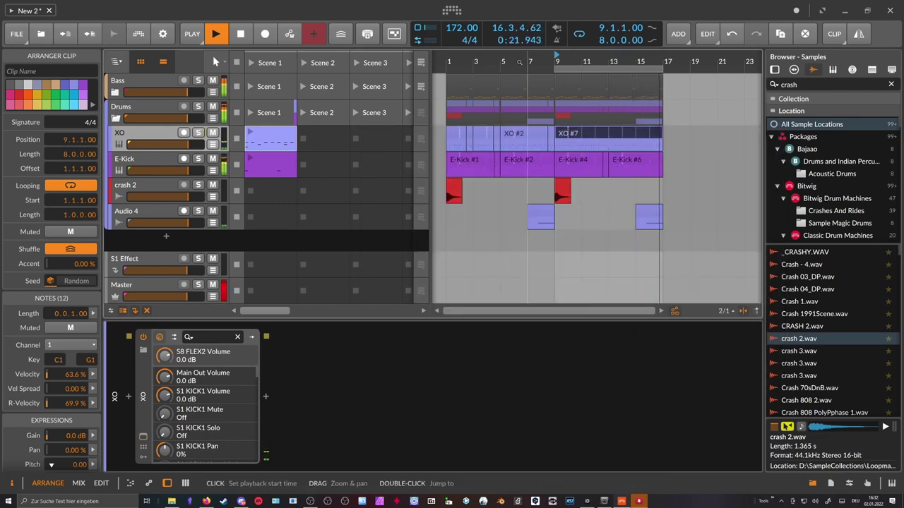
Set XO's FLEX 2 pitch to 3.8 semitones and its FX 1 send to 39%
left_click(142, 437)
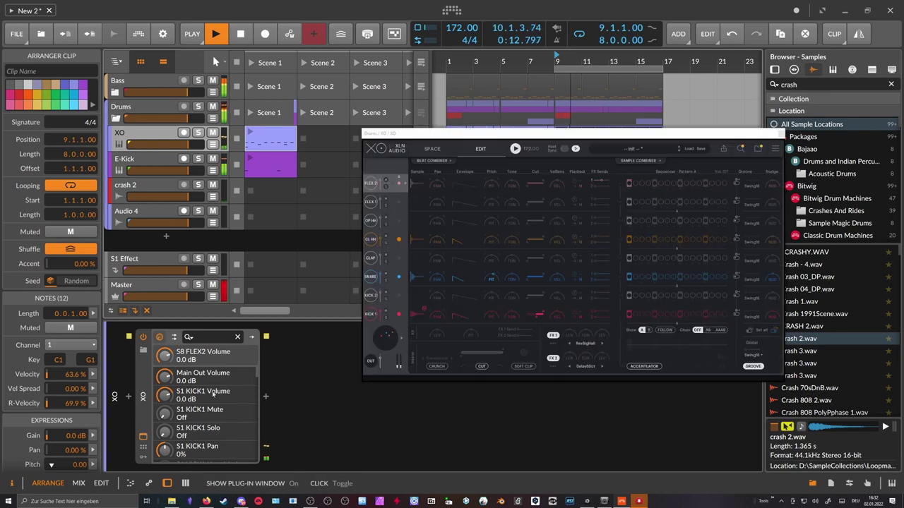
left_click_drag(490, 185, 495, 181)
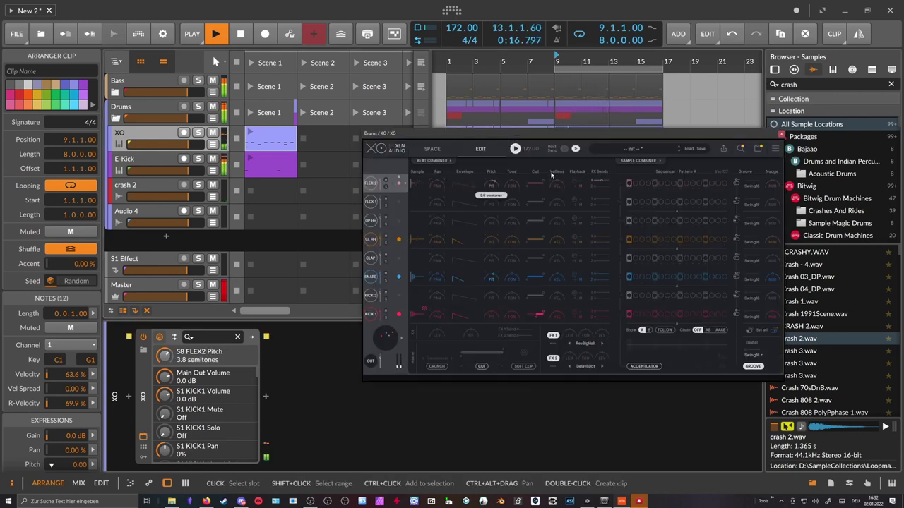
left_click_drag(601, 184, 431, 185)
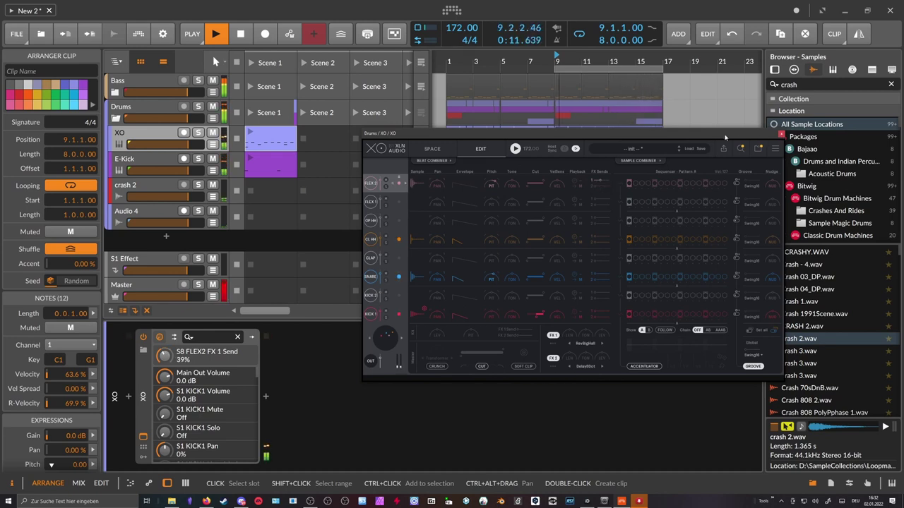
left_click(780, 133)
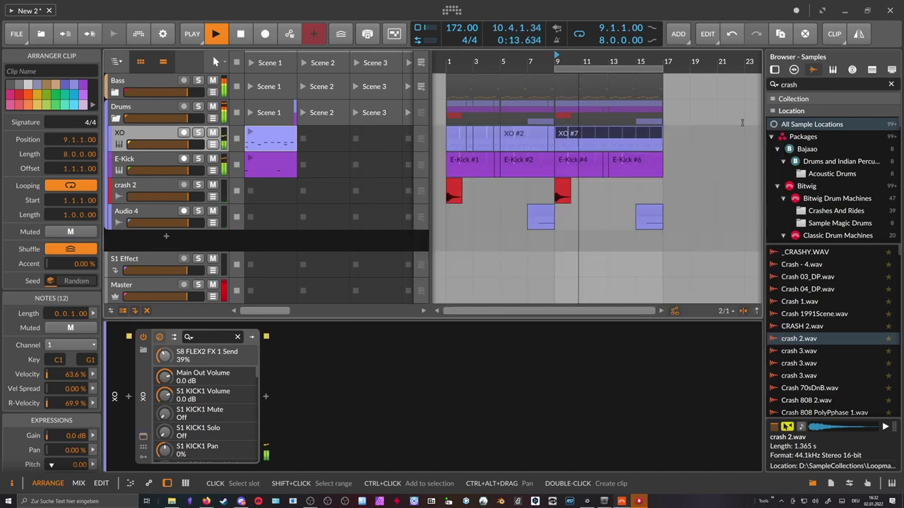
Extend the loop region to 16 bars starting at bar 1 and reduce FLEX 2's FX 1 send to 32%
left_click_drag(557, 68, 447, 83)
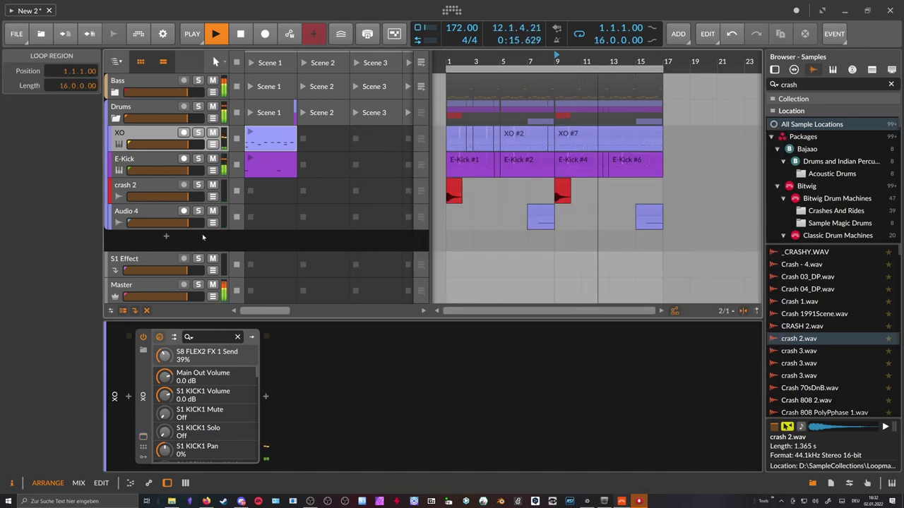
left_click(143, 436)
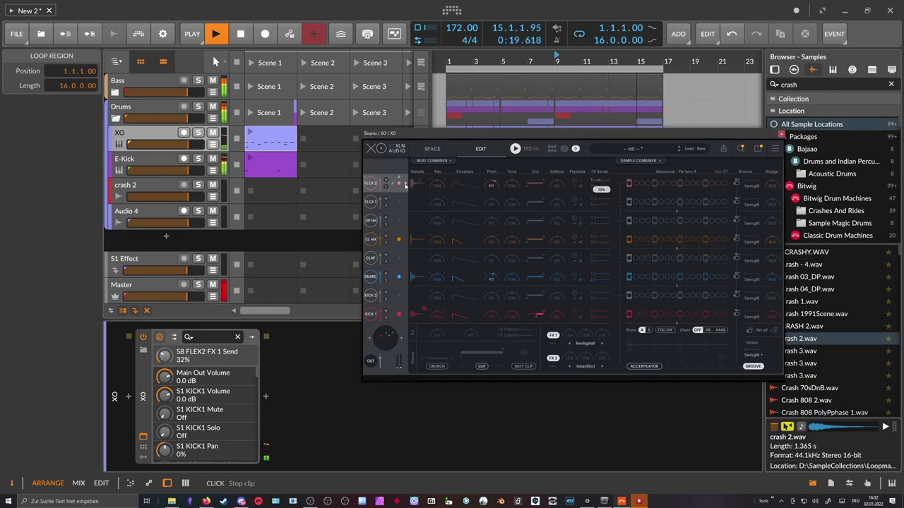
Stop playback, audition clap replacements for XO's FLEX 2 slot, load Pixelized_Clap_03_SP.wav, and play the arrangement
left_click(406, 185)
key("space")
left_click_drag(614, 242, 680, 238)
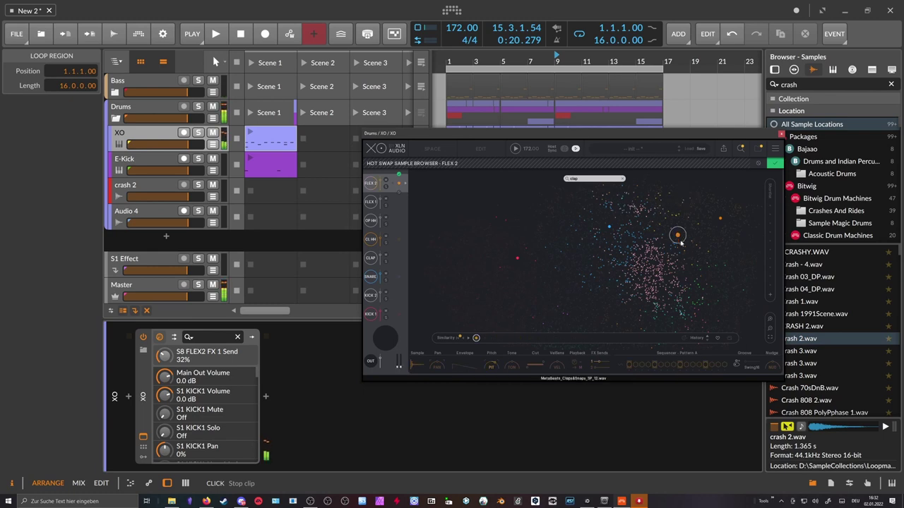
left_click(656, 316)
left_click(642, 302)
left_click(649, 303)
left_click(642, 301)
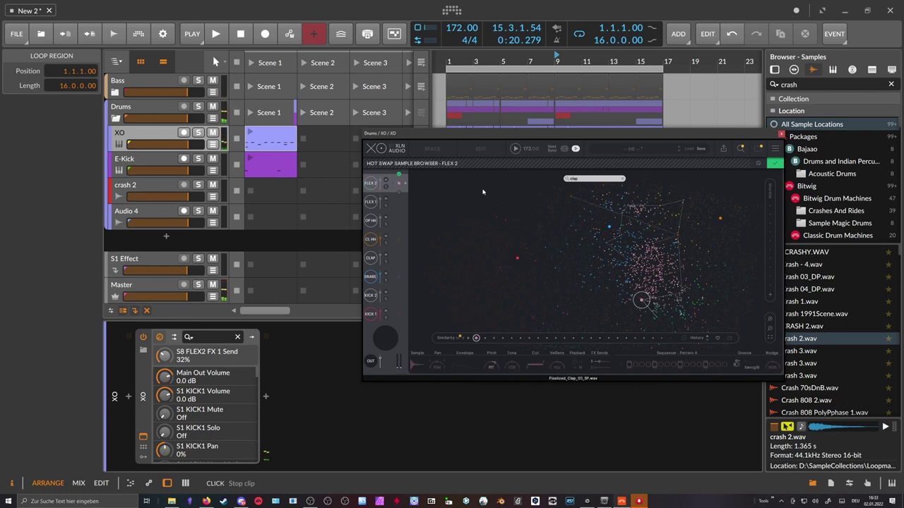
left_click(398, 180)
key("space")
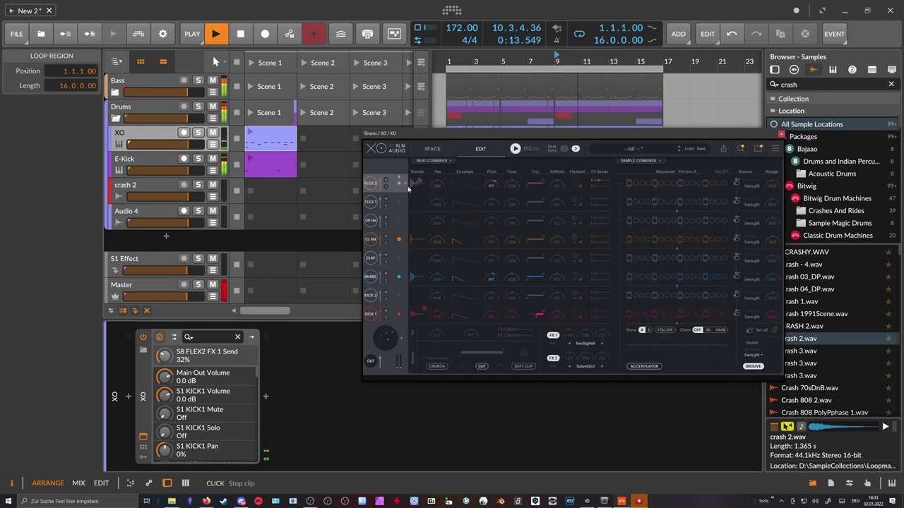
Raise the low cut of XO's FLEX 2 slot to 257 Hz and close the plug-in window
left_click_drag(529, 186, 532, 188)
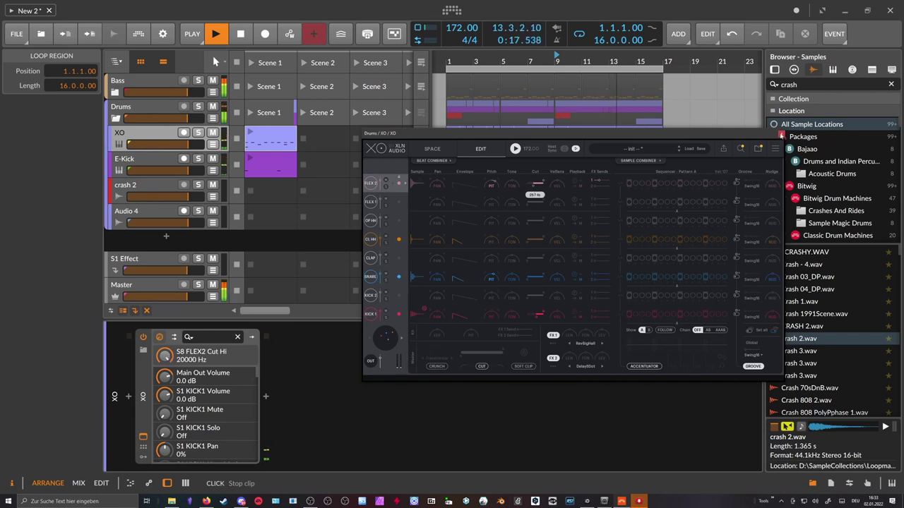
left_click(781, 135)
left_click_drag(526, 59, 526, 69)
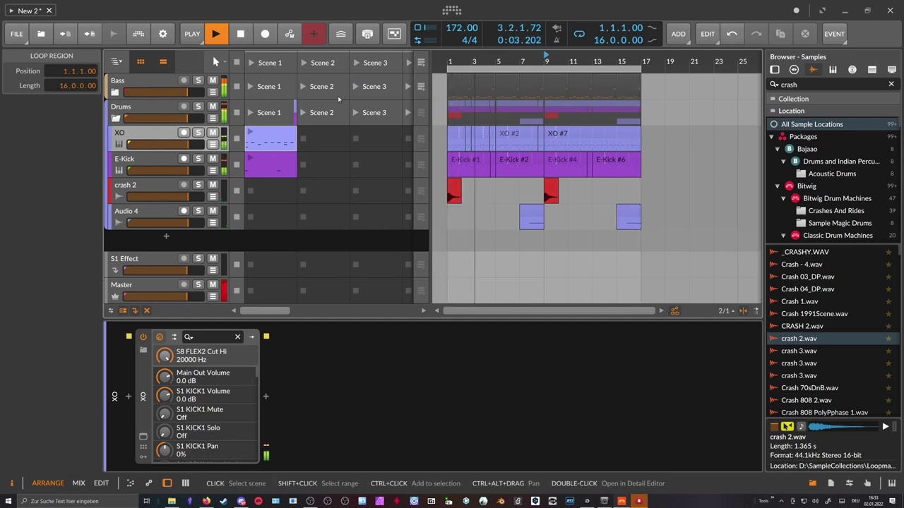
mouse_move(462, 62)
left_mouse_down()
mouse_move(462, 86)
mouse_move(462, 67)
mouse_move(473, 62)
left_mouse_up()
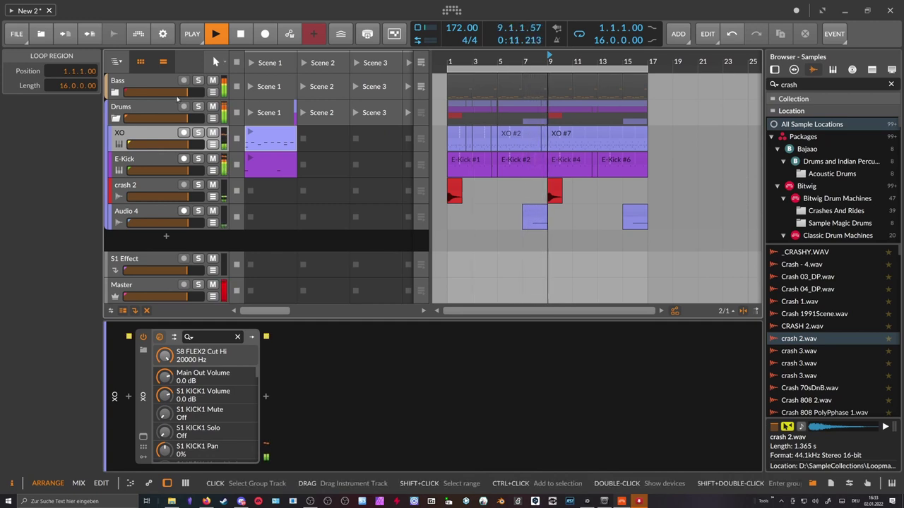
Reopen XO, fine-tune FLEX 2's FX 1 send, set its volume to -4.4 dB, and close the plug-in window
left_click(151, 134)
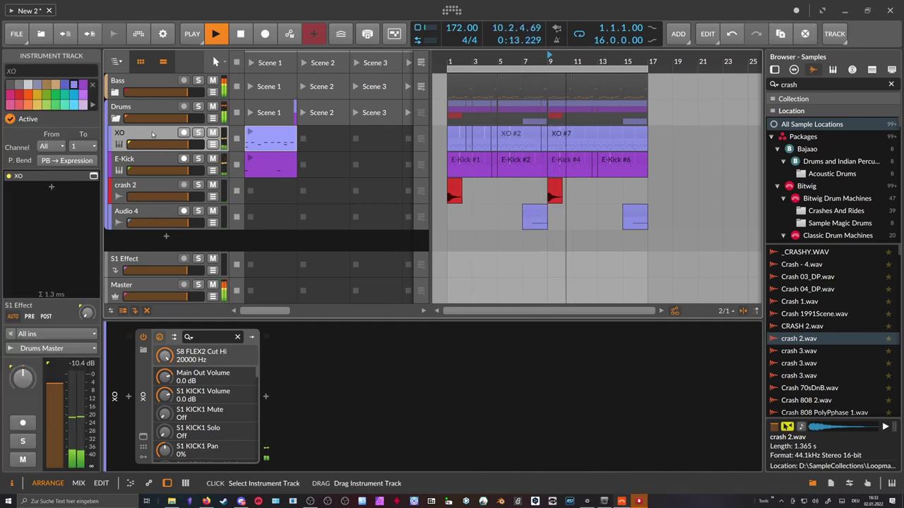
left_click(143, 436)
left_click_drag(597, 181, 600, 182)
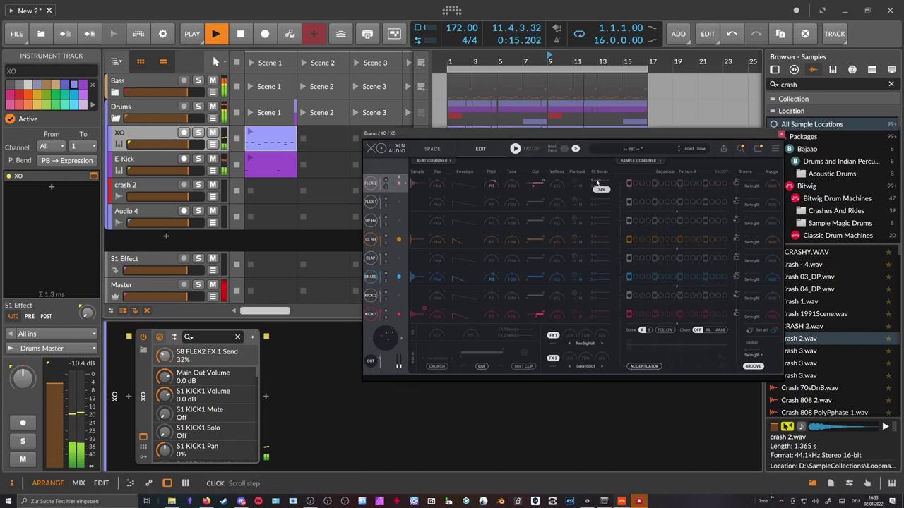
left_click_drag(379, 183, 379, 185)
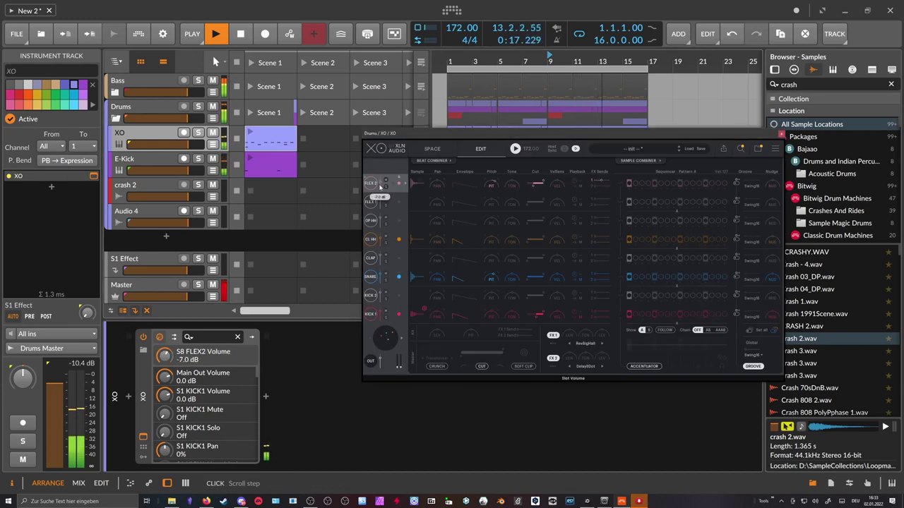
scroll(381, 185, "up", 3)
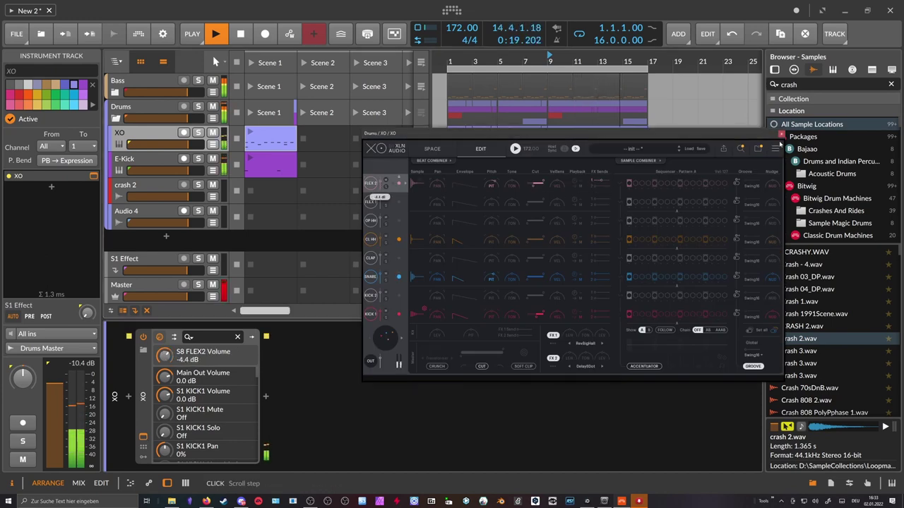
left_click(782, 134)
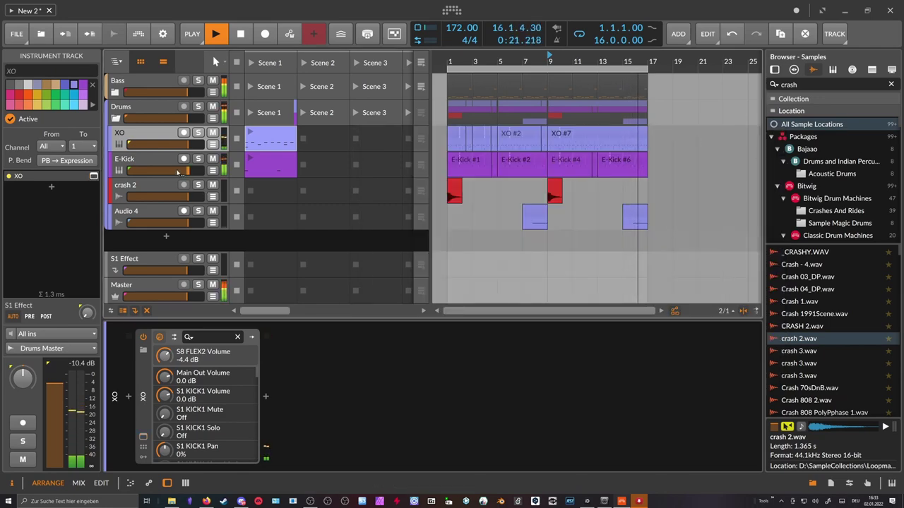
Stop playback, set XO's CL HH volume to -10.8 dB, close the plug-in window, and resume playback
left_click(143, 438)
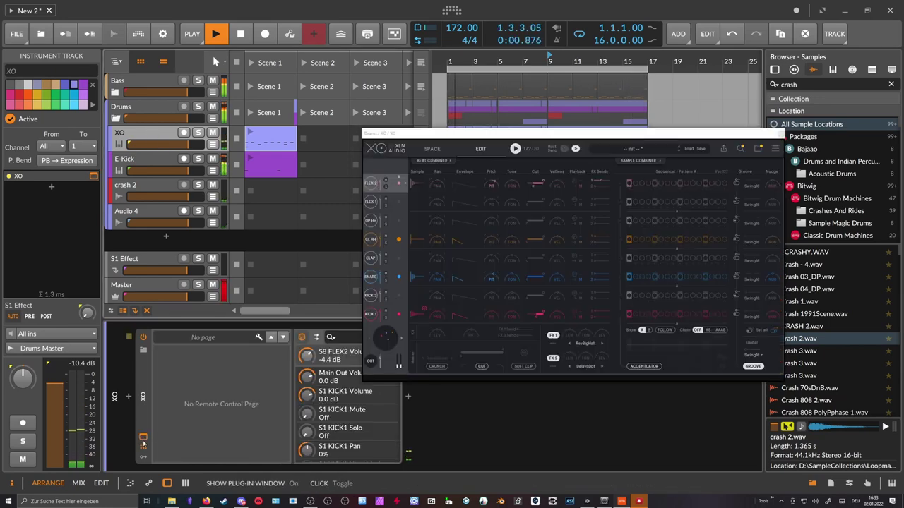
key("space")
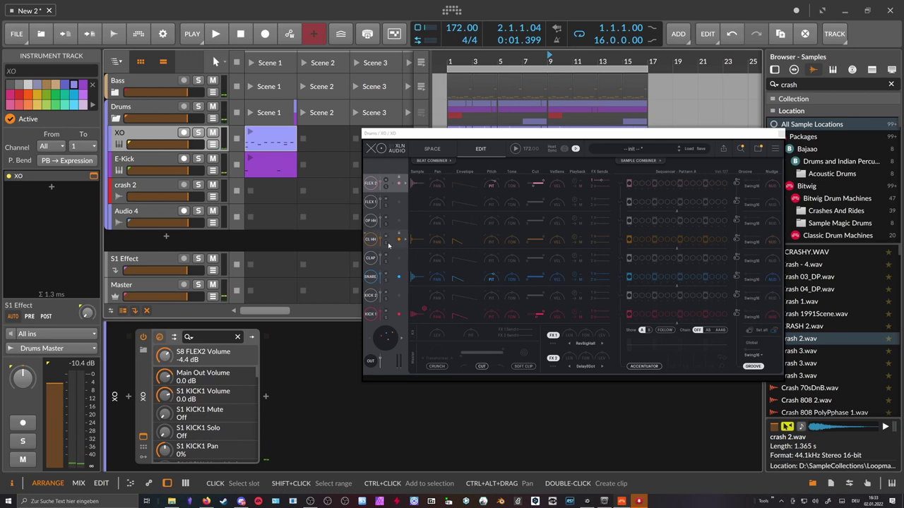
left_click(381, 241)
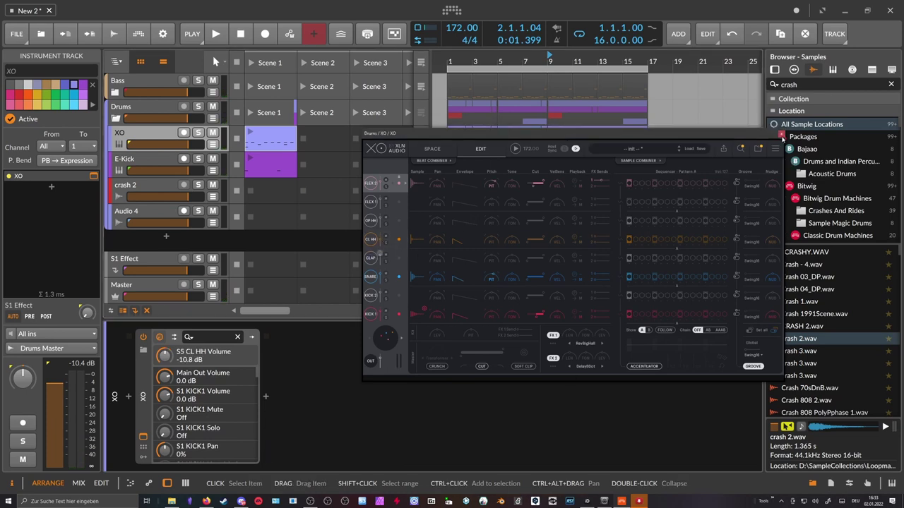
left_click(782, 135)
key("space")
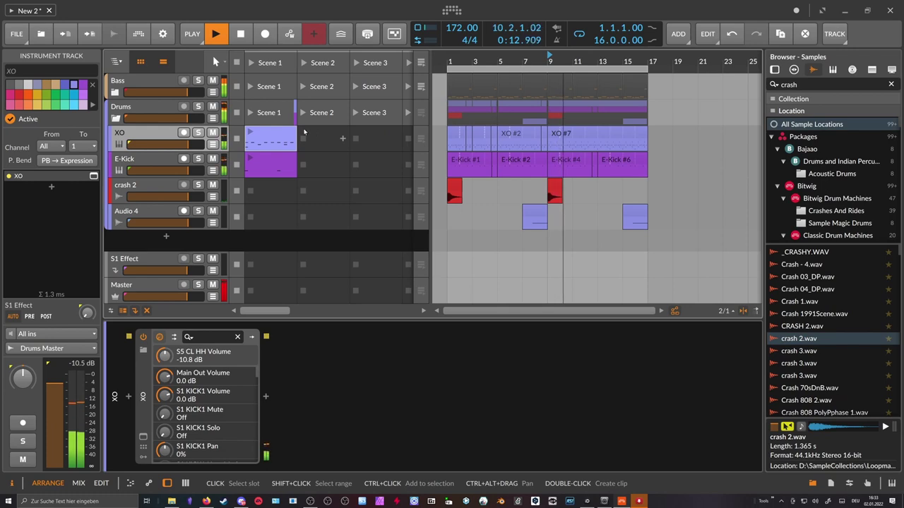
Stop playback, add a second XO instrument track, and move it to the end of the Drums group
key("space")
left_click(117, 118)
left_click(166, 137)
type("xo")
key("Return")
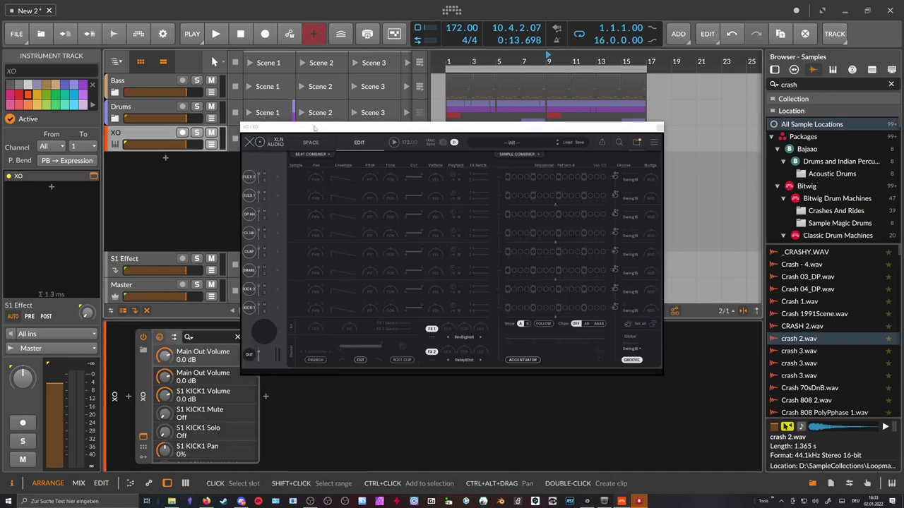
left_click_drag(168, 133, 147, 113)
left_click(116, 119)
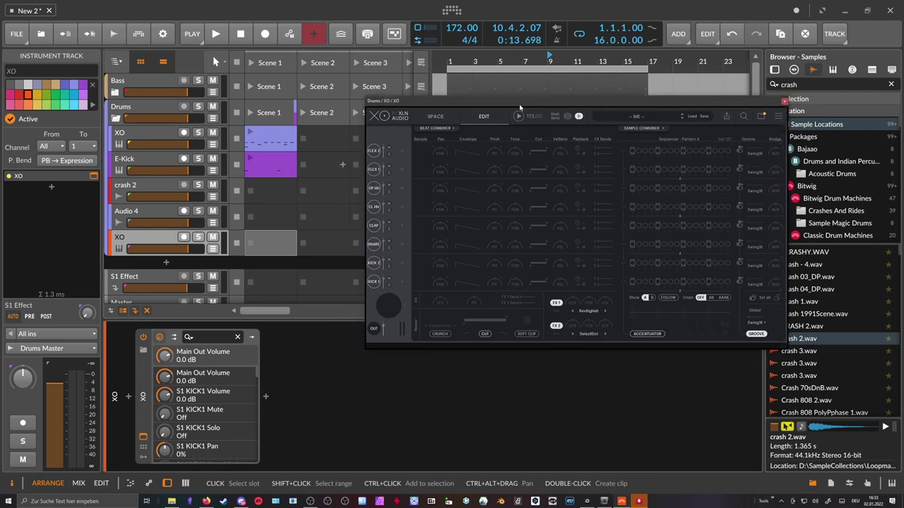
Load percussion samples from the new XO's sample map into its KICK 1 and KICK 2 slots
left_click(430, 87)
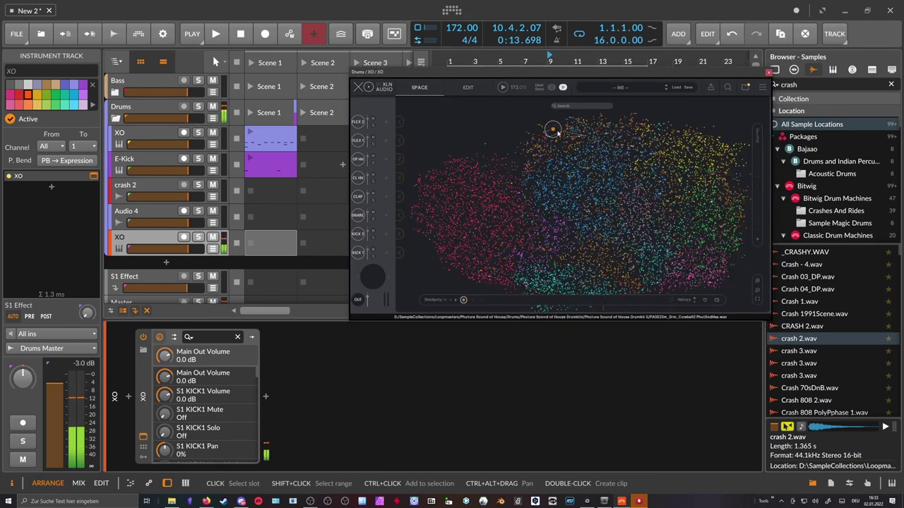
left_click(400, 253)
left_click(544, 143)
left_click(399, 234)
left_click(572, 134)
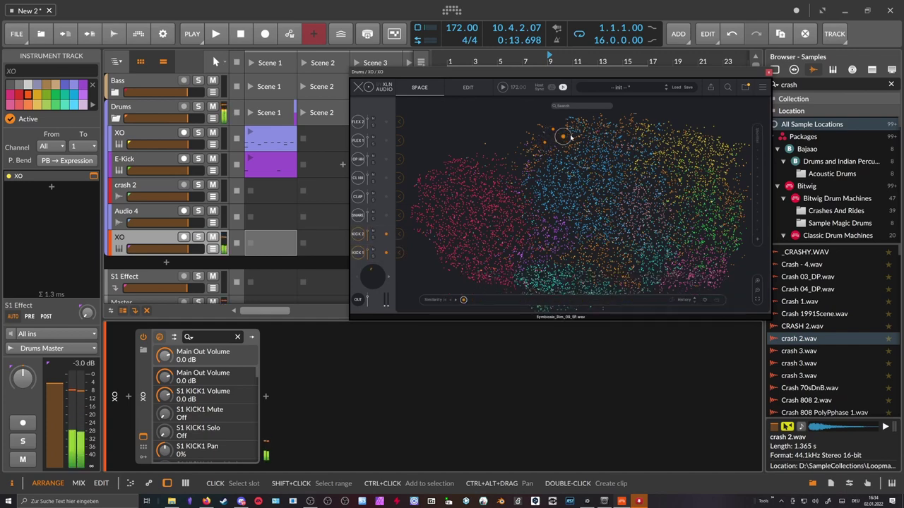
Fill the new XO's SNARE, CLAP, CL HH and OP HH slots with percussion samples from the map
left_click(399, 215)
left_click(555, 135)
left_click(566, 127)
left_click(400, 197)
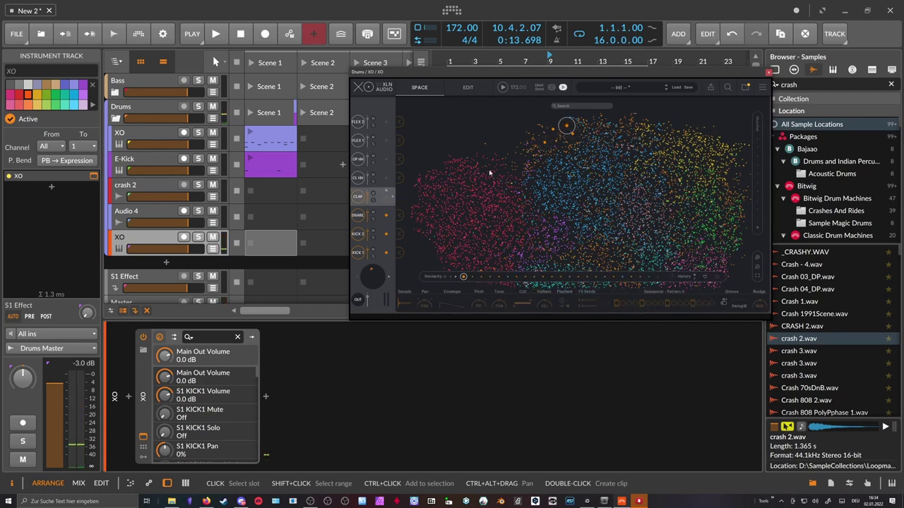
left_click(541, 147)
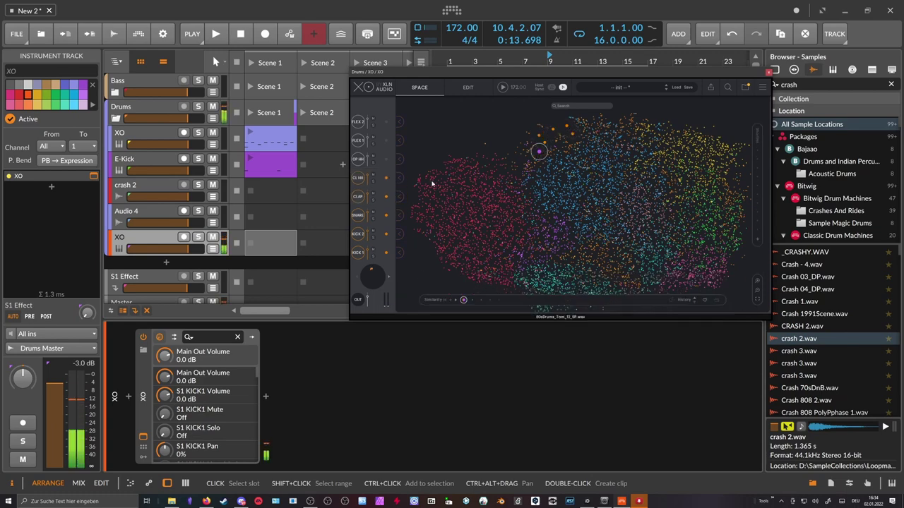
Show XO's slot editing view, create a Scene 1 clip on the new track, and draw sixteenth notes at C1 and C#1
left_click(467, 86)
left_click_drag(529, 76, 519, 170)
left_click_drag(672, 174, 782, 78)
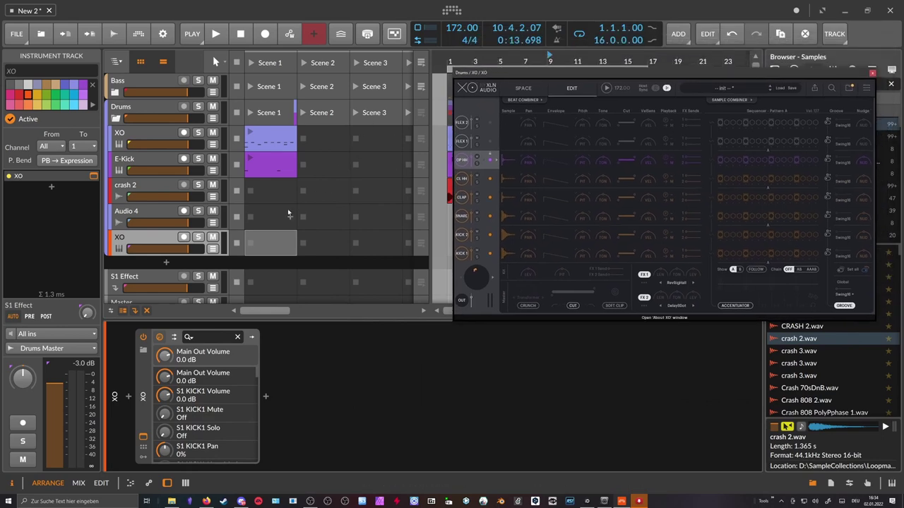
double_click(279, 243)
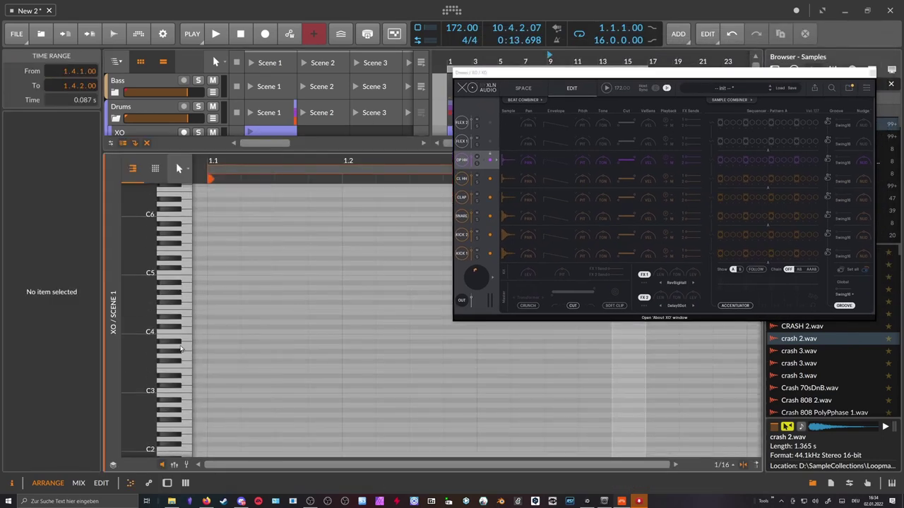
scroll(182, 351, "down", 6)
double_click(214, 420)
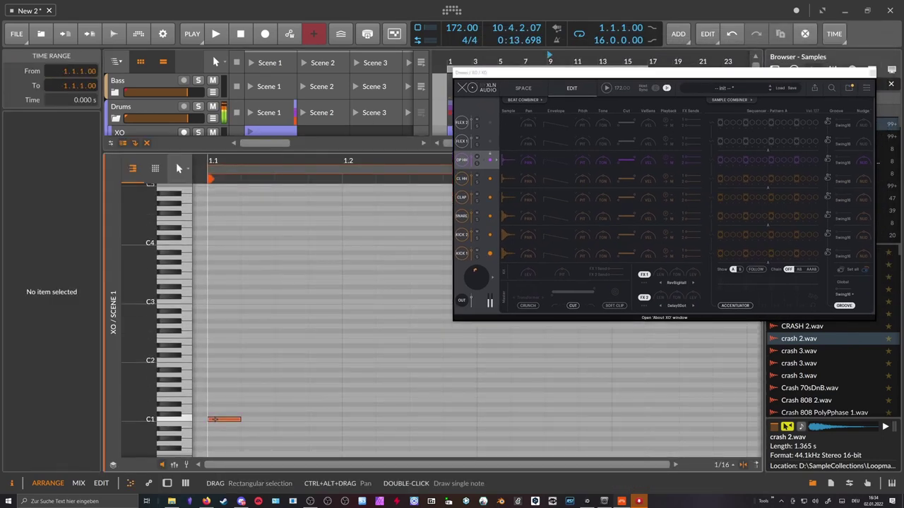
double_click(247, 415)
Continue the clip's rising run of consecutive sixteenth notes from D1 up to F1
scroll(247, 414, "down", 2)
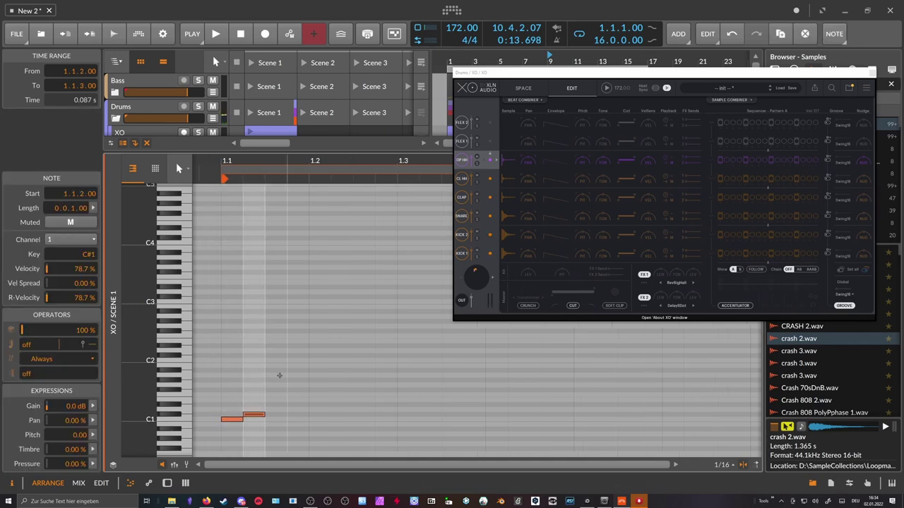
left_click(283, 365)
double_click(277, 410)
double_click(291, 405)
double_click(318, 400)
double_click(345, 395)
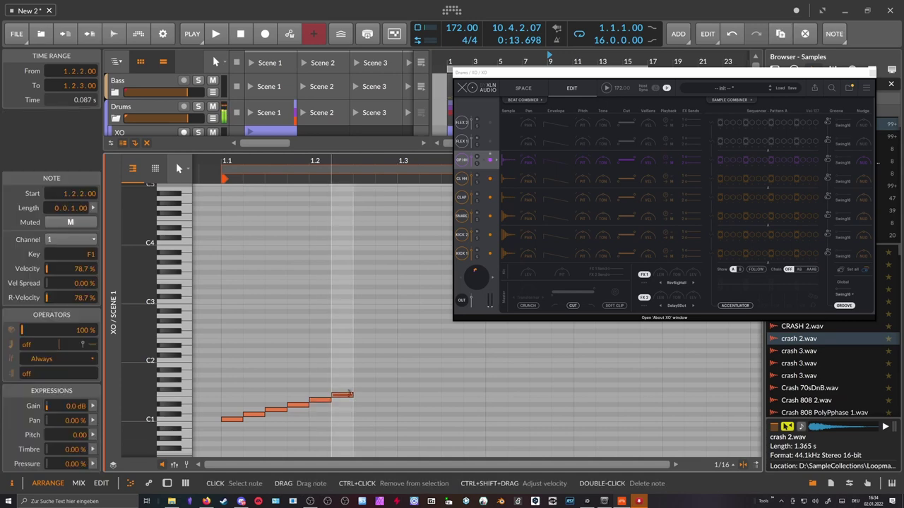
double_click(362, 391)
Duplicate the six-note run twice within the clip and launch the clip with the arrangement
left_click_drag(349, 425, 219, 363)
left_click_drag(310, 164, 276, 286)
key("ctrl+d")
key("ctrl+d")
key("space")
key("space")
left_click(251, 193)
left_click(249, 192)
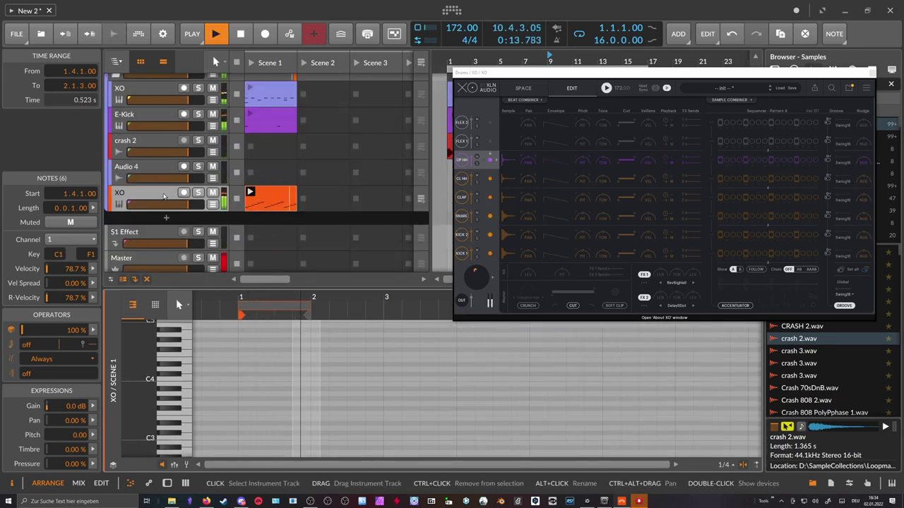
Shorten the envelope decay of all six loaded slots in the new XO, setting OP HH's decay to 15%
double_click(164, 197)
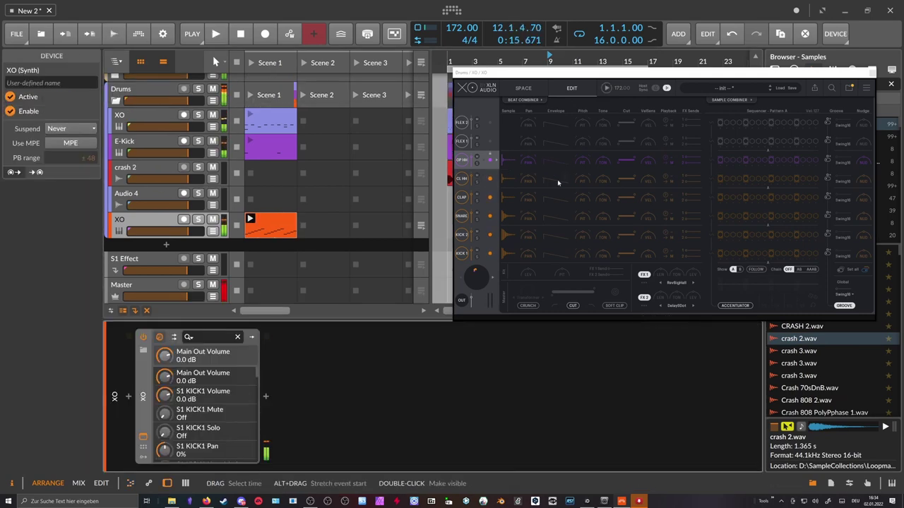
left_click_drag(554, 160, 564, 275)
key("space")
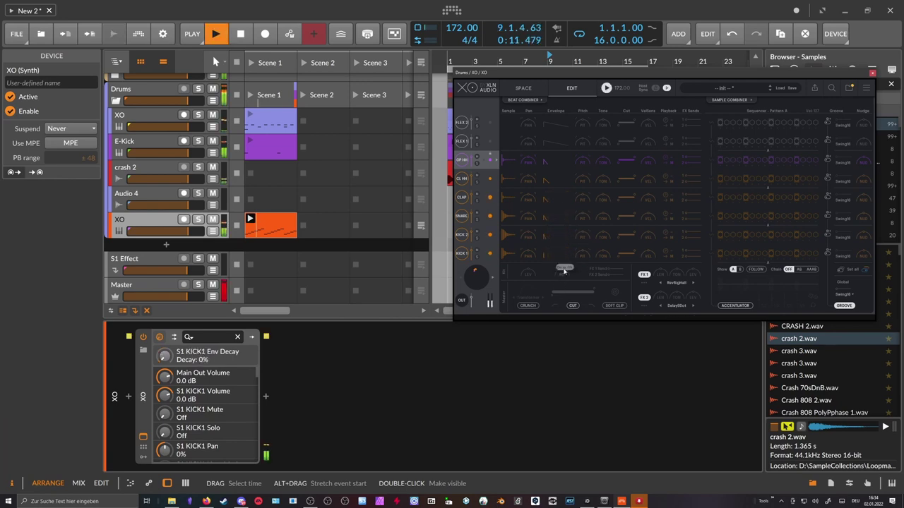
left_click_drag(567, 241, 564, 166)
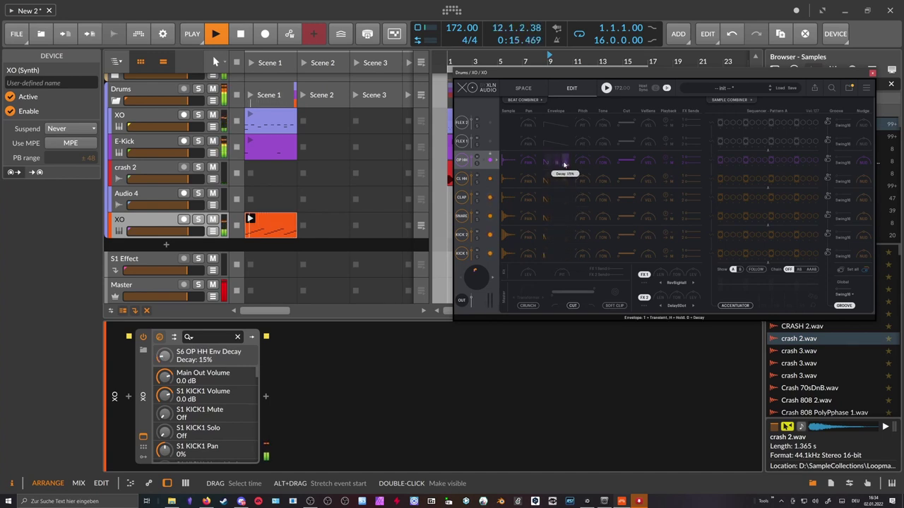
Raise the new XO's kit pitch to 12 semitones during playback, and stop playback
left_click_drag(538, 102, 469, 115)
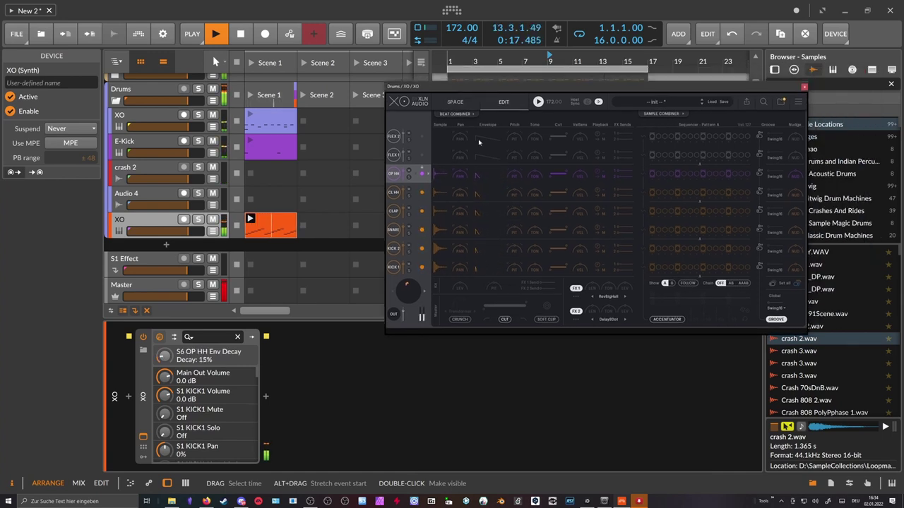
left_click_drag(495, 288, 502, 235)
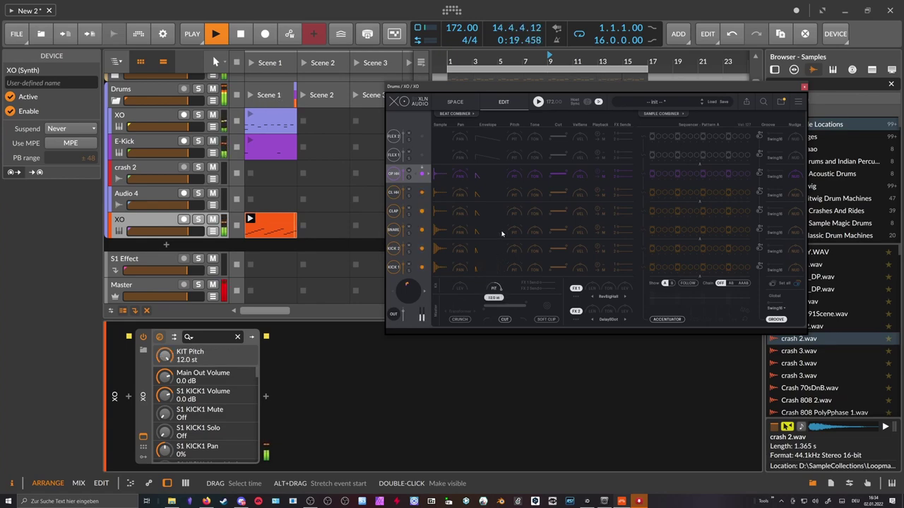
key("space")
Insert ValhallaSupermassive after XO on the new percussion track
left_click(265, 397)
type("su")
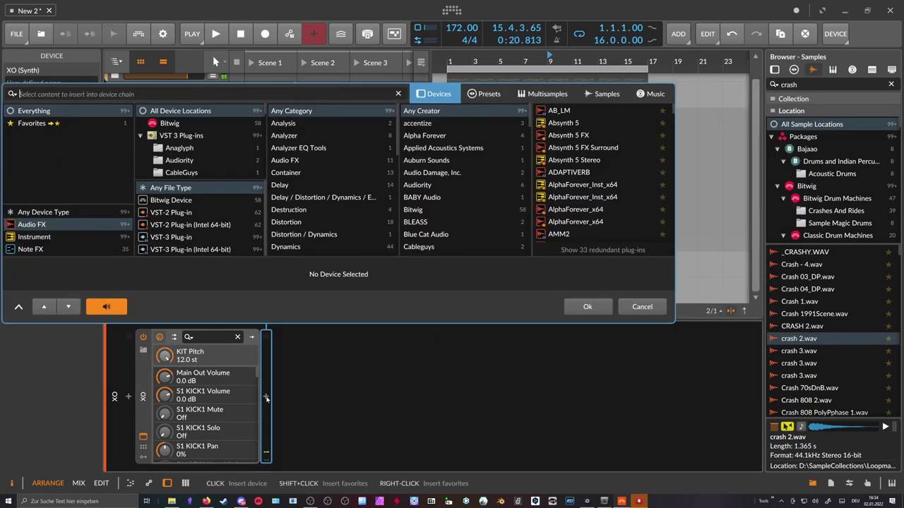
type("per")
key("Return")
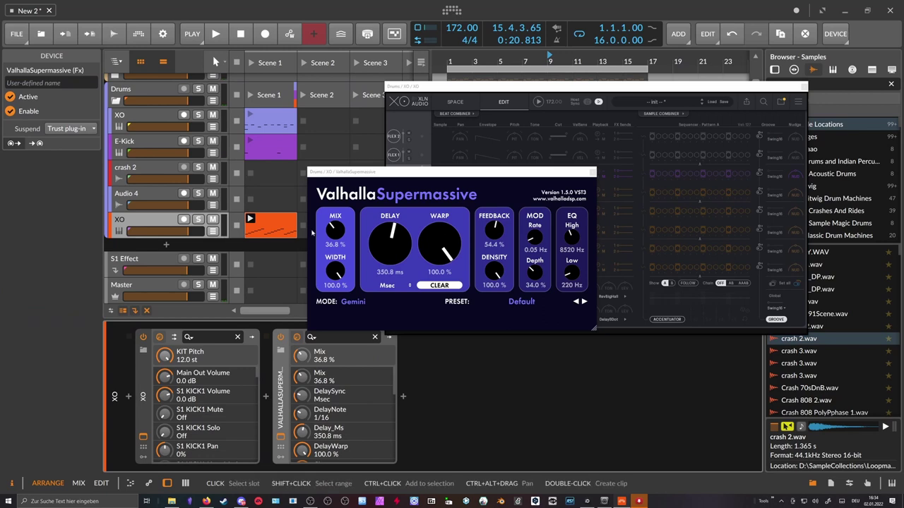
Set ValhallaSupermassive to 0 ms delay, 67.2% feedback, 45.6% mod depth, 0.06 Hz rate and 48.4% mix during playback, and close it
key("space")
left_click_drag(389, 233, 396, 271)
left_click_drag(495, 233, 501, 225)
left_click_drag(534, 273, 535, 263)
left_click_drag(535, 238, 535, 237)
left_click_drag(341, 230, 342, 231)
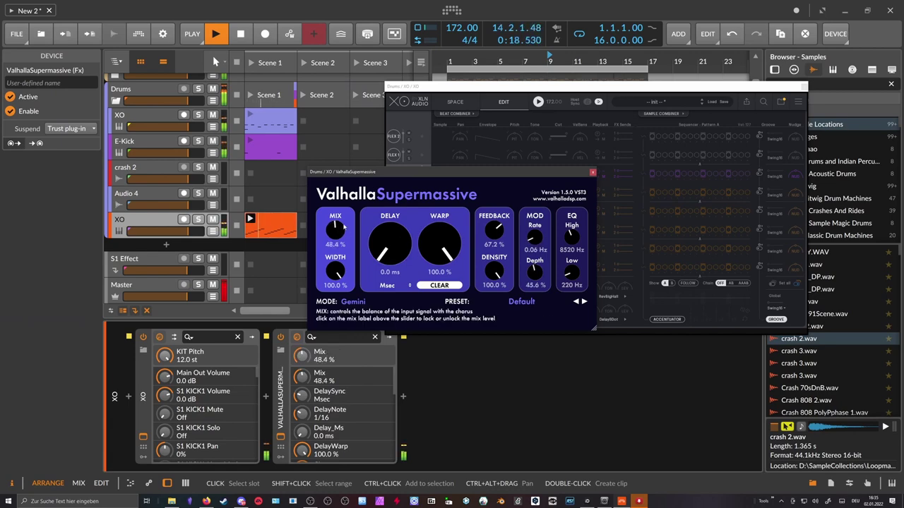
key("space")
left_click(592, 172)
Add the Hard-Clip preset after ValhallaSupermassive, raise its Input to +20.0 dB during playback, and stop
left_click(404, 398)
type("hard")
left_click(545, 93)
double_click(587, 123)
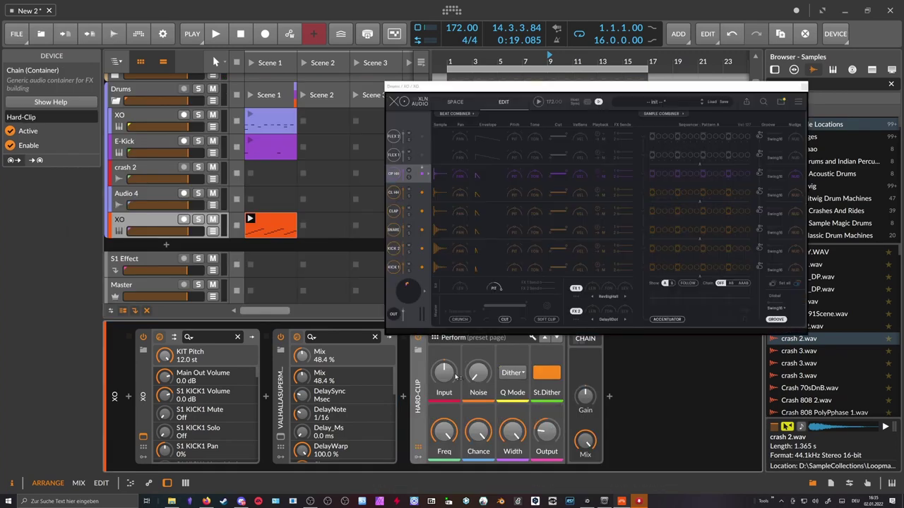
key("space")
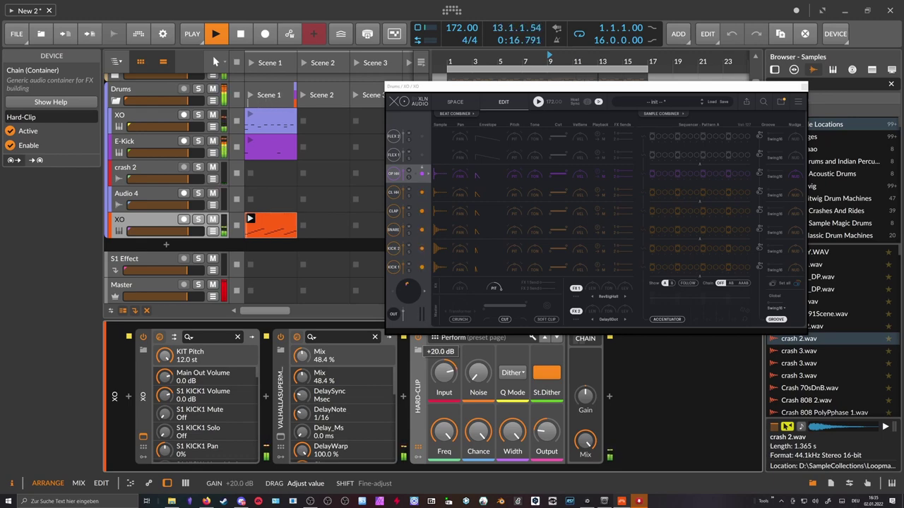
key("space")
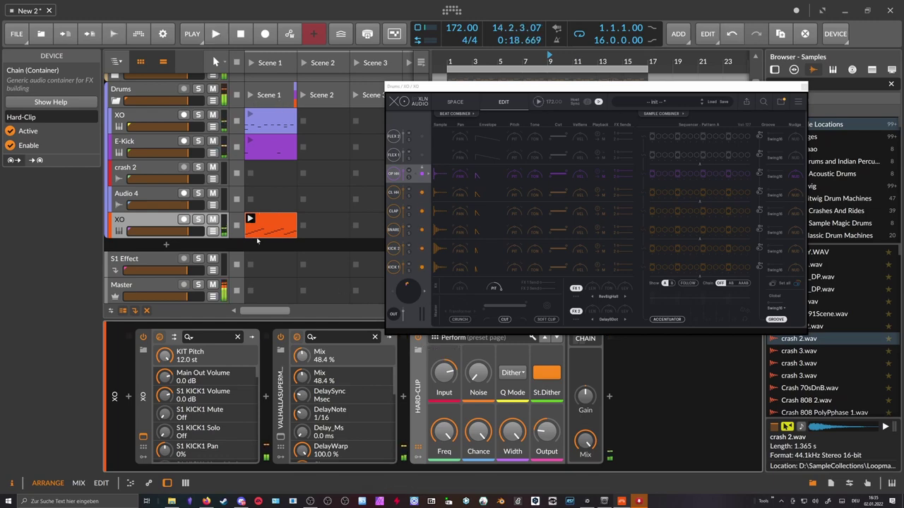
Enable the global groove and lower its shuffle amount to 14.9% while starting and stopping playback
left_click(193, 40)
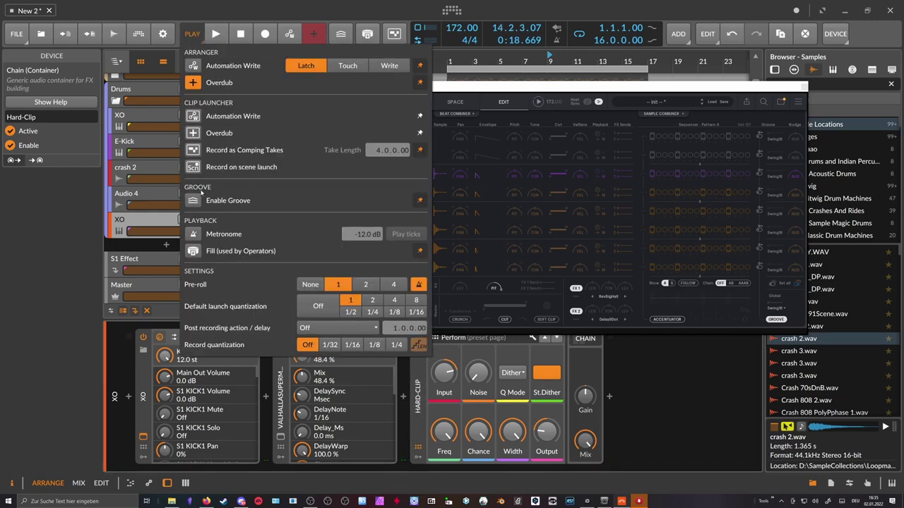
left_click(193, 201)
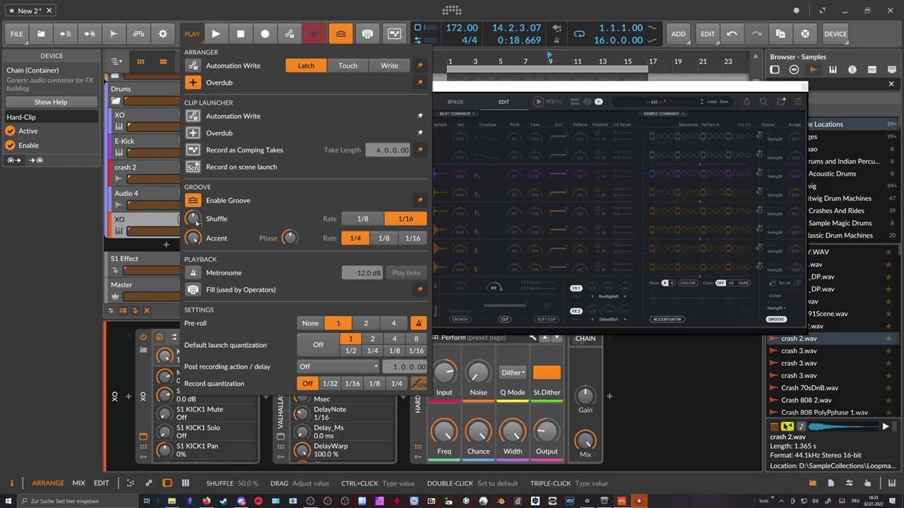
key("space")
mouse_move(195, 219)
left_mouse_down()
mouse_move(194, 248)
mouse_move(193, 225)
left_mouse_up()
key("space")
key("space")
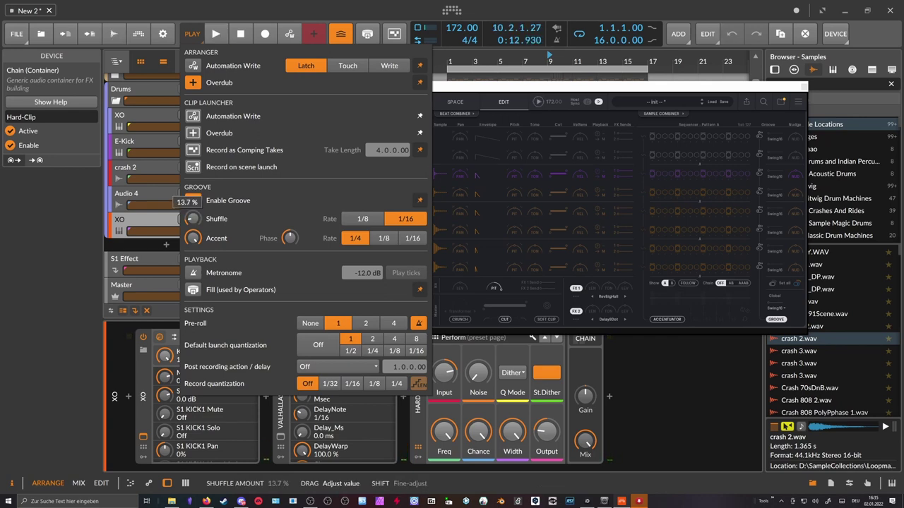
key("space")
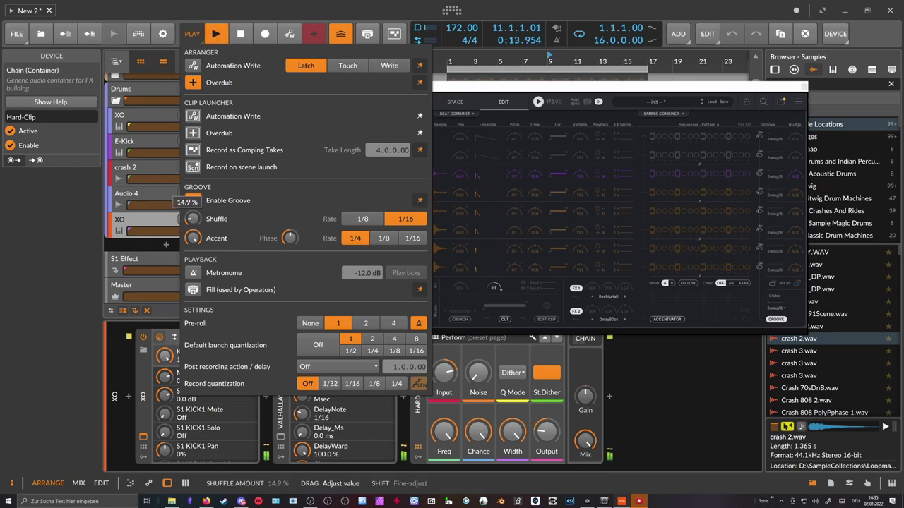
Compare playback with the groove off and on, try shuffle at 49.4%, and readjust the shuffle amount
left_click(81, 205)
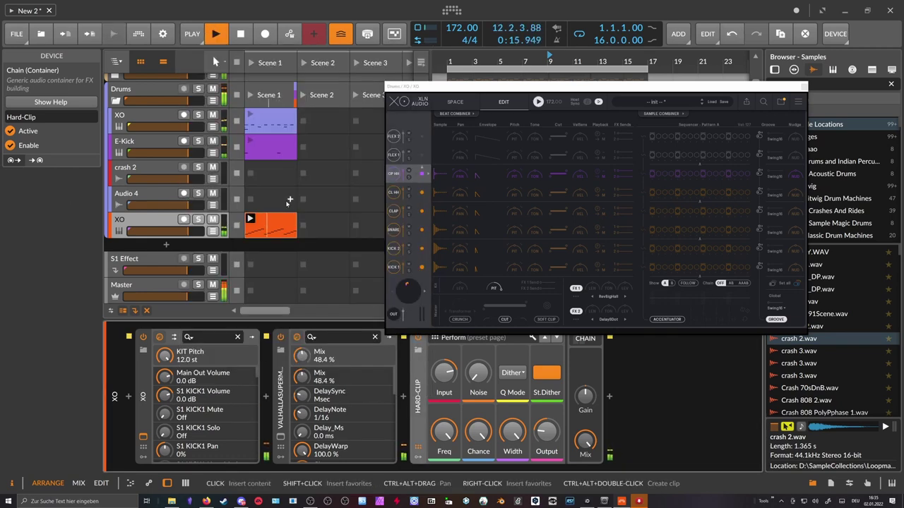
left_click(192, 34)
left_click(193, 200)
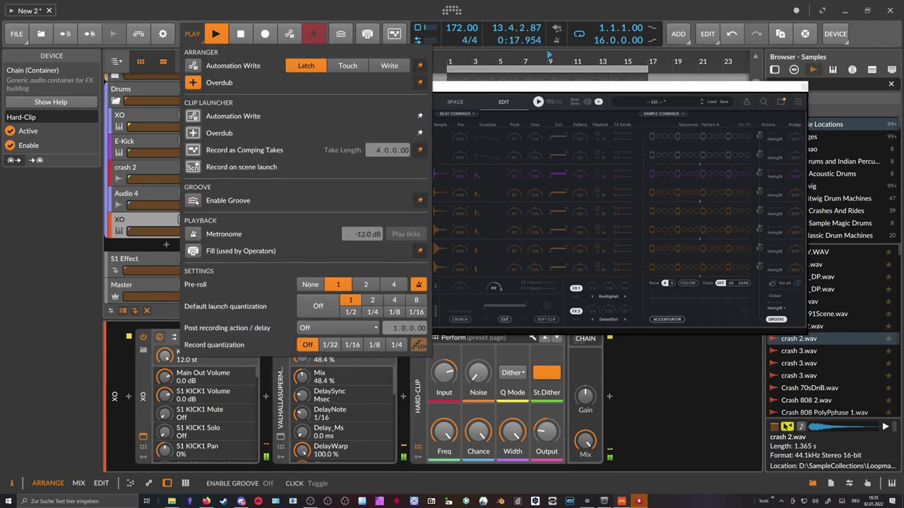
left_click(193, 200)
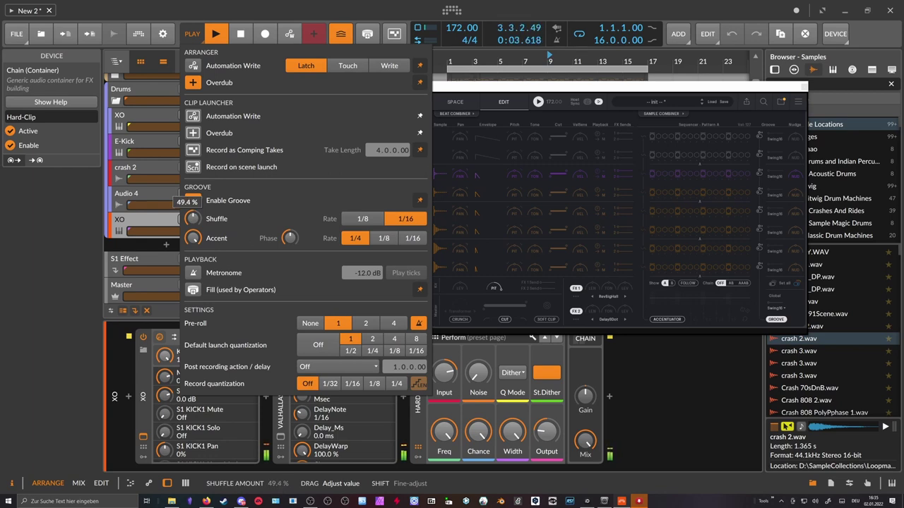
key("space")
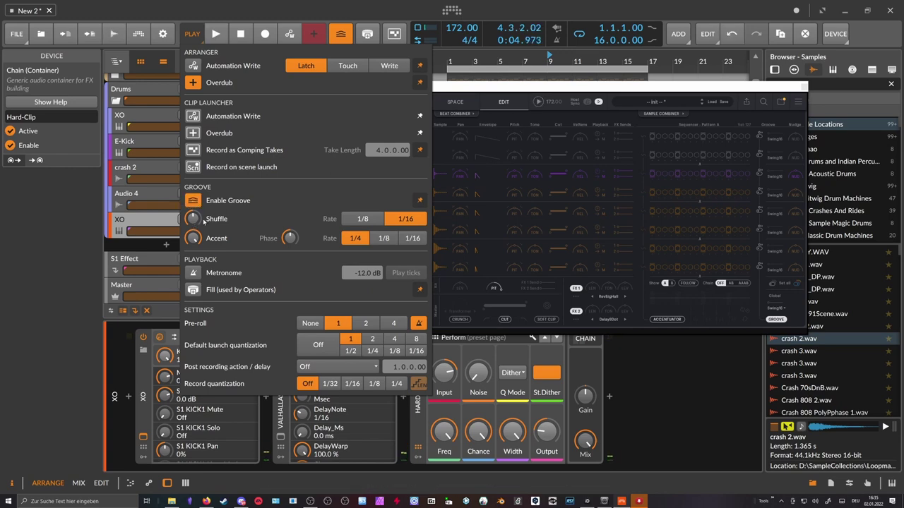
mouse_move(193, 218)
left_mouse_down()
mouse_move(192, 233)
mouse_move(193, 224)
left_mouse_up()
key("space")
Lower Hard-Clip's Output on the orange XO percussion track during playback and close the XO window
left_click(141, 224)
left_click(141, 221)
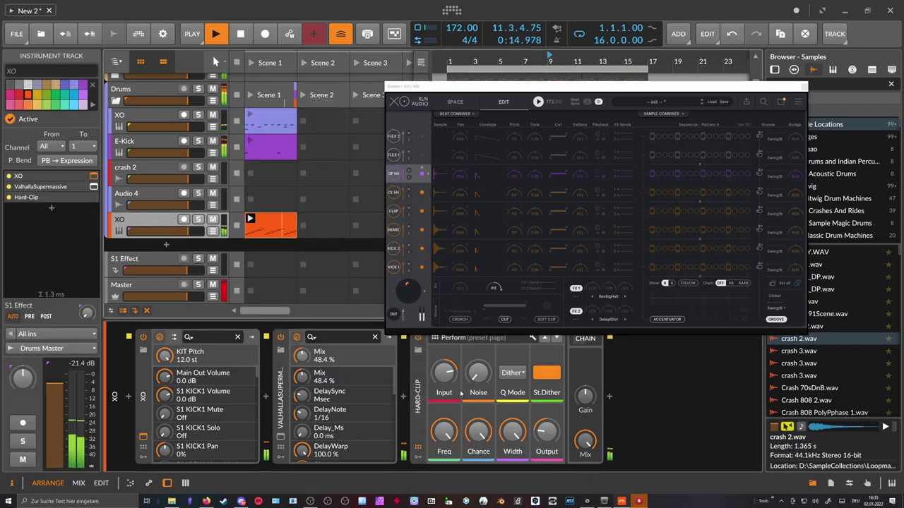
left_click_drag(545, 432, 546, 457)
left_click(804, 86)
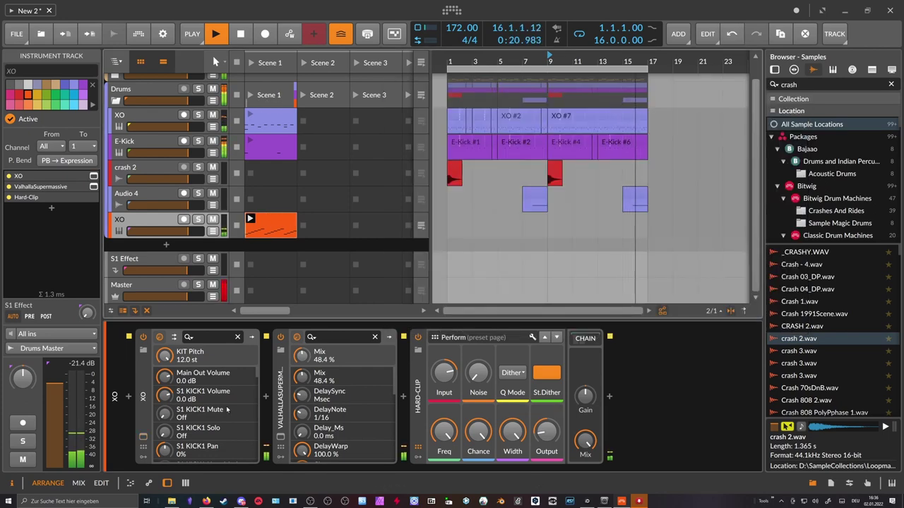
Set the percussion XO's envelope decay to 18% for Kick 1, 37% for Kick 2 and 22% for Snare, and close its window
left_click(144, 436)
left_click(494, 290, "ctrl")
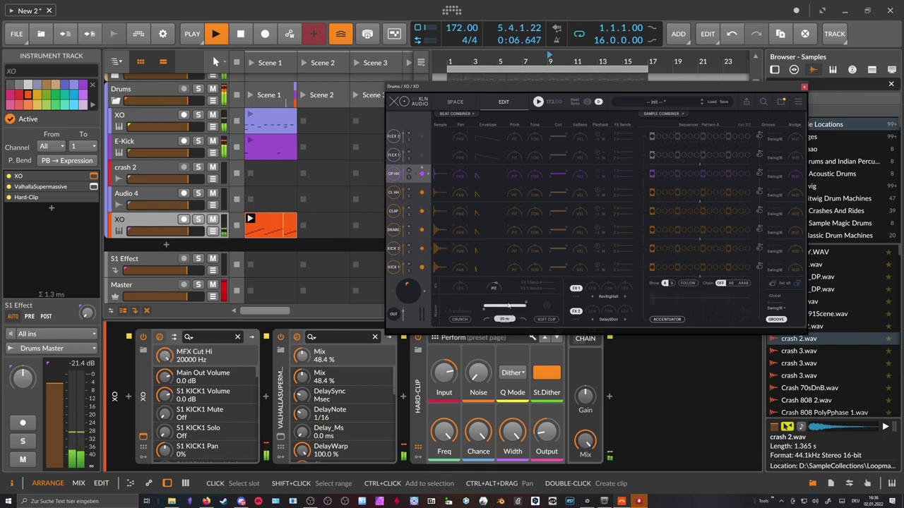
left_click_drag(526, 305, 503, 306)
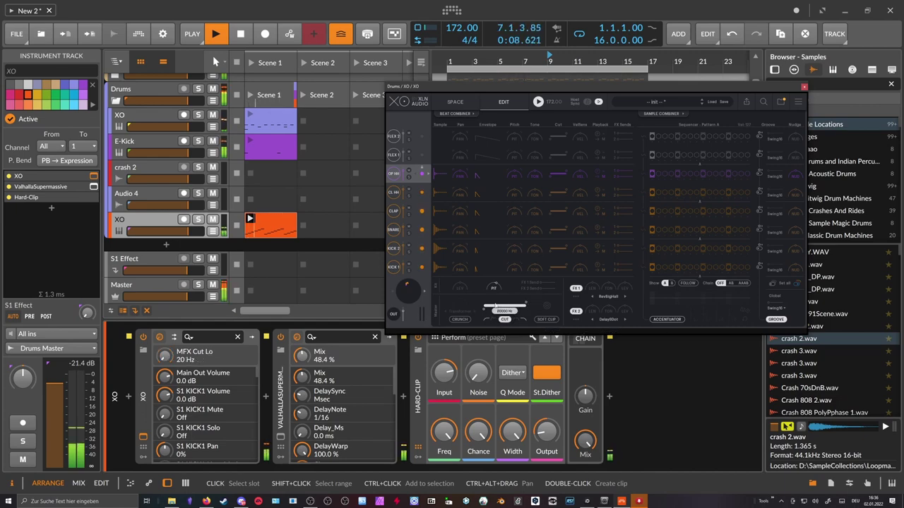
left_click(497, 266)
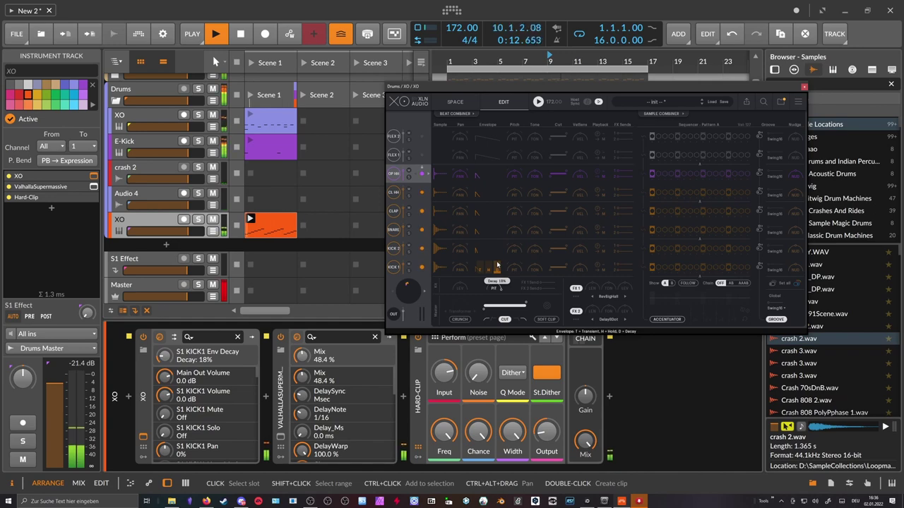
left_click(498, 247)
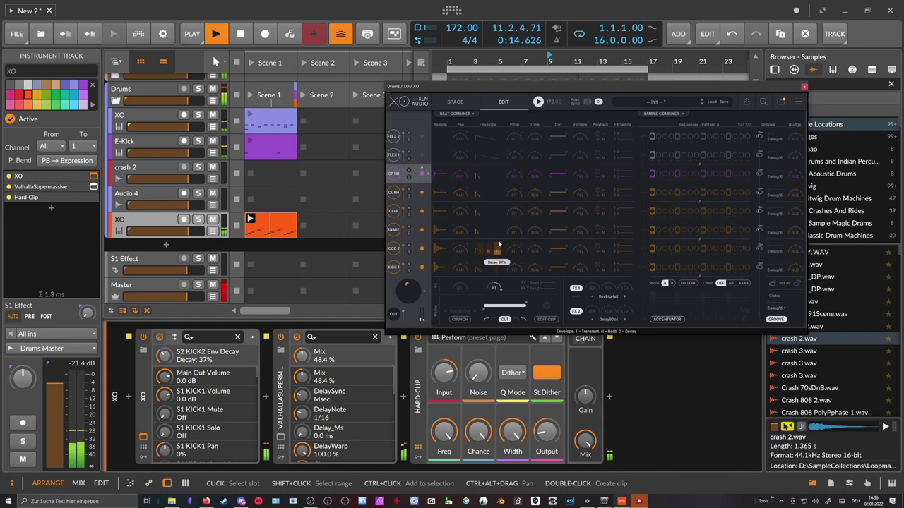
left_click(498, 226)
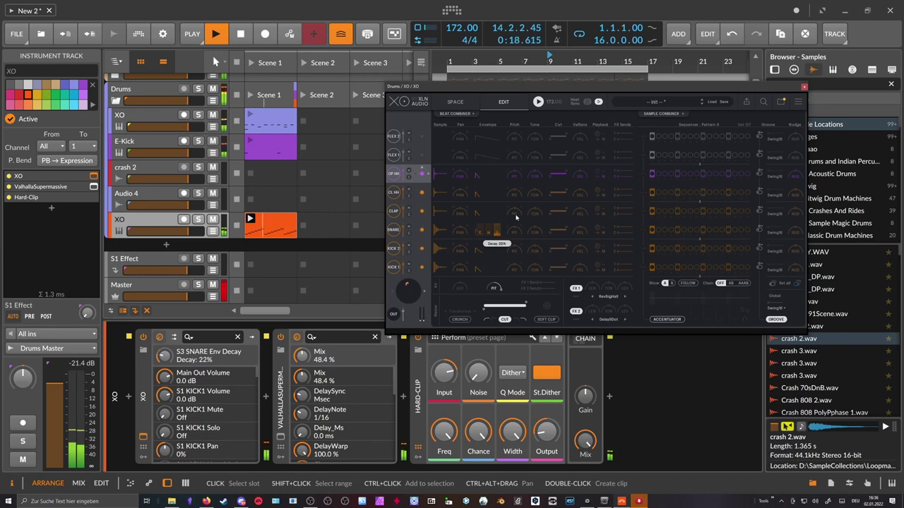
left_click(804, 86)
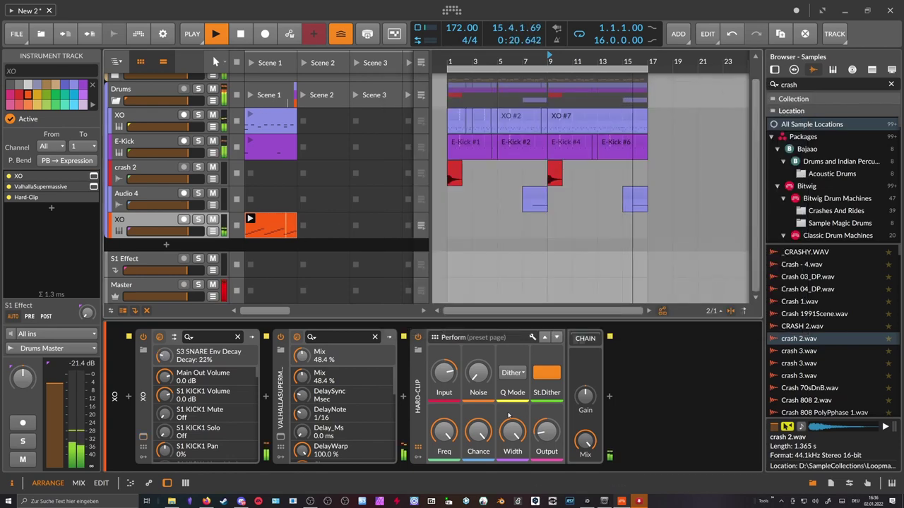
Stop playback, place the orange XO clip in the arrangement at bars 12 and 16, and return its track to arranger playback
key("space")
left_click_drag(278, 226, 593, 233)
left_click_drag(593, 62, 690, 229)
left_click_drag(558, 219, 704, 224)
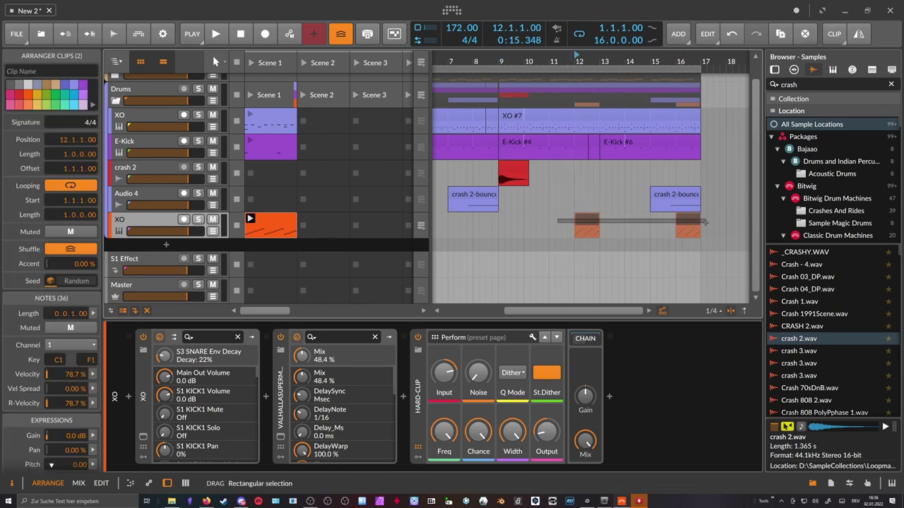
left_click(421, 226)
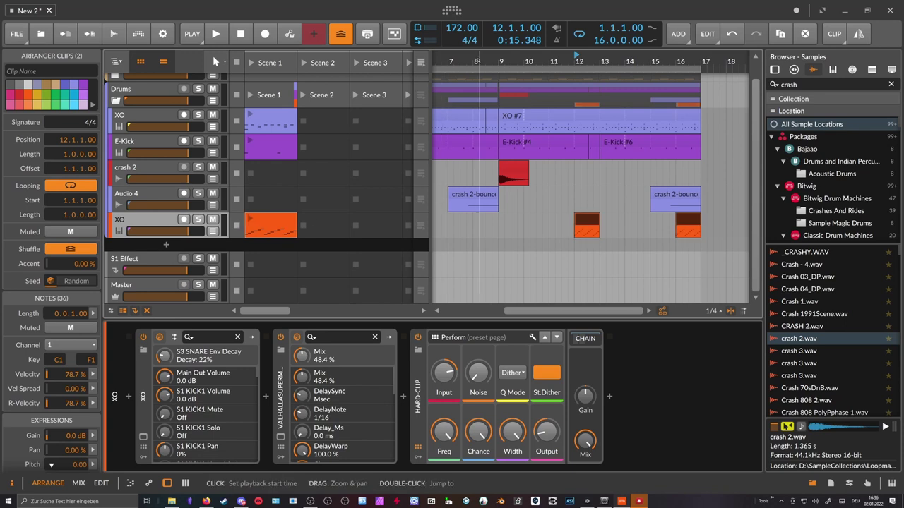
Duplicate the orange XO percussion track
left_click_drag(487, 61, 519, 14)
left_click_drag(483, 60, 496, 69)
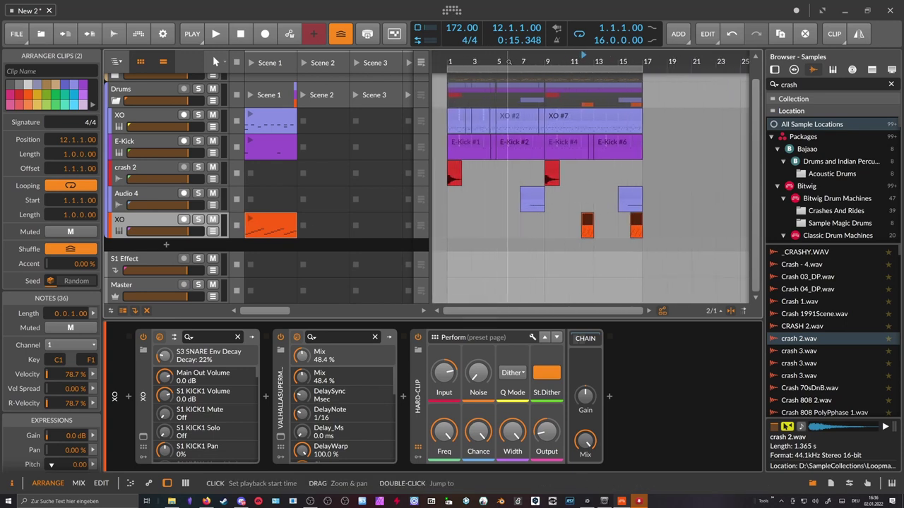
left_click(165, 222)
key("ctrl+d")
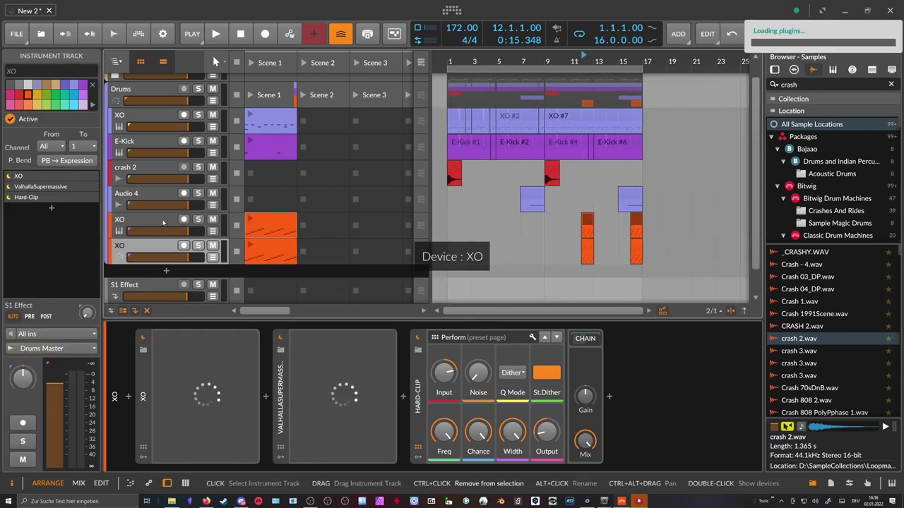
Place the duplicated XO track's launcher clip in the arrangement at bars 4 and 8
left_click(282, 255)
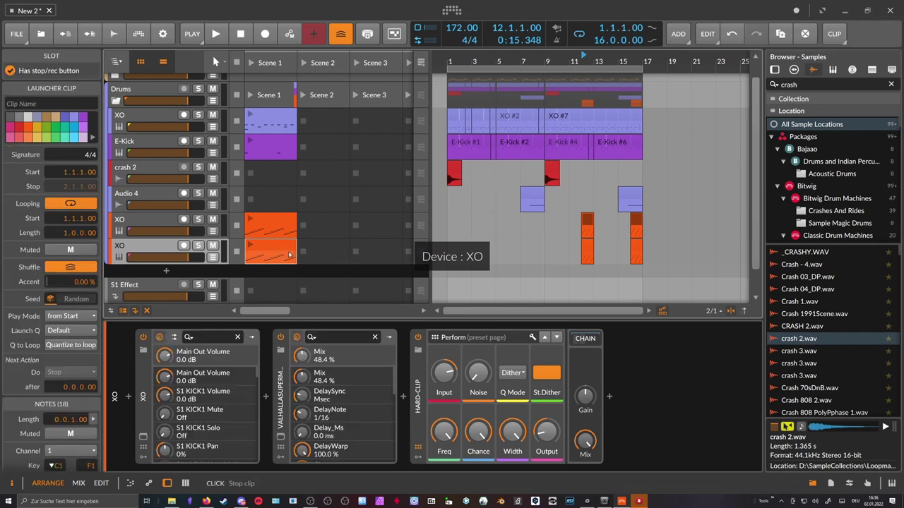
left_click_drag(282, 254, 488, 253)
left_click_drag(490, 66, 527, 92)
left_click(532, 255)
left_click_drag(524, 244, 526, 244)
left_click_drag(526, 64, 509, 93)
left_click_drag(493, 252, 596, 246)
Delete the copied clips at bars 12 and 16 on the duplicated XO track
left_click_drag(576, 64, 549, 53)
left_click_drag(699, 245, 614, 245)
key("Delete")
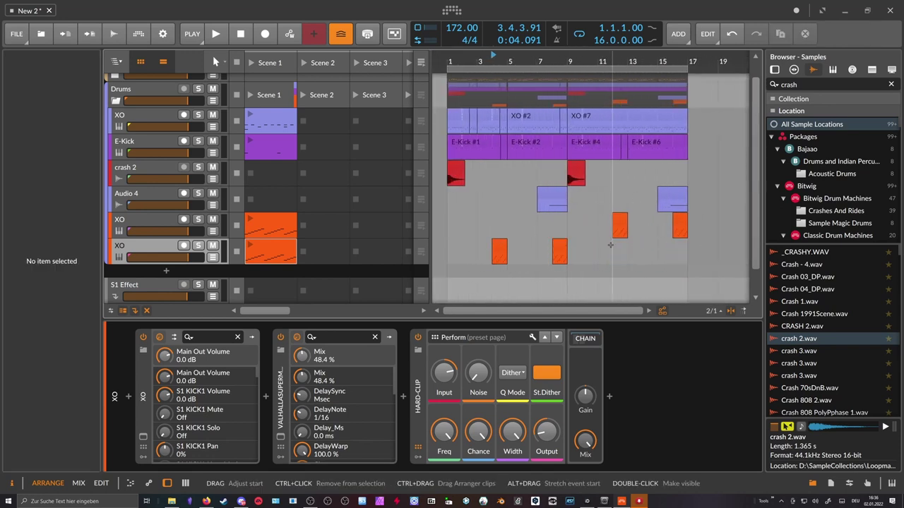
Set the playback start to bar 4 and randomize the samples in the duplicated track's XO with the Sample Combiner
left_click_drag(494, 56, 509, 64)
left_click(509, 64)
left_click(505, 75)
double_click(162, 245)
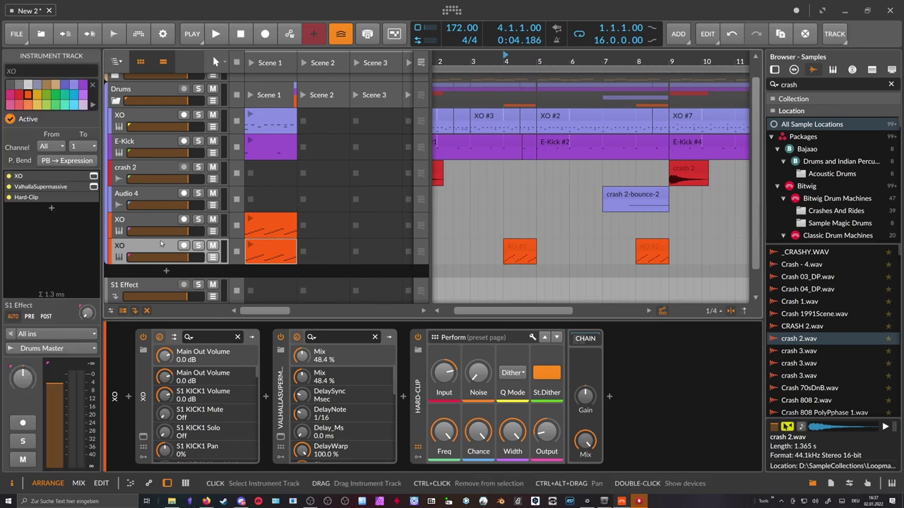
left_click(143, 437)
left_click_drag(657, 94, 597, 107)
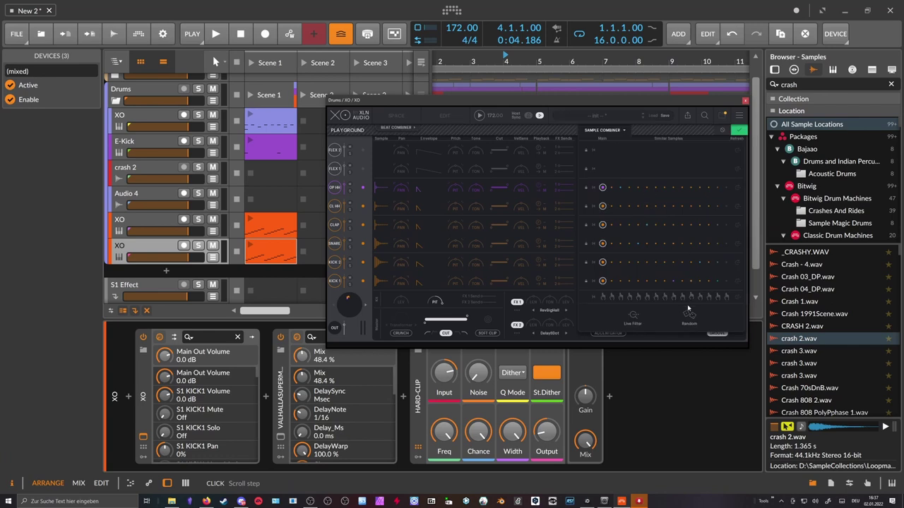
left_click(689, 320)
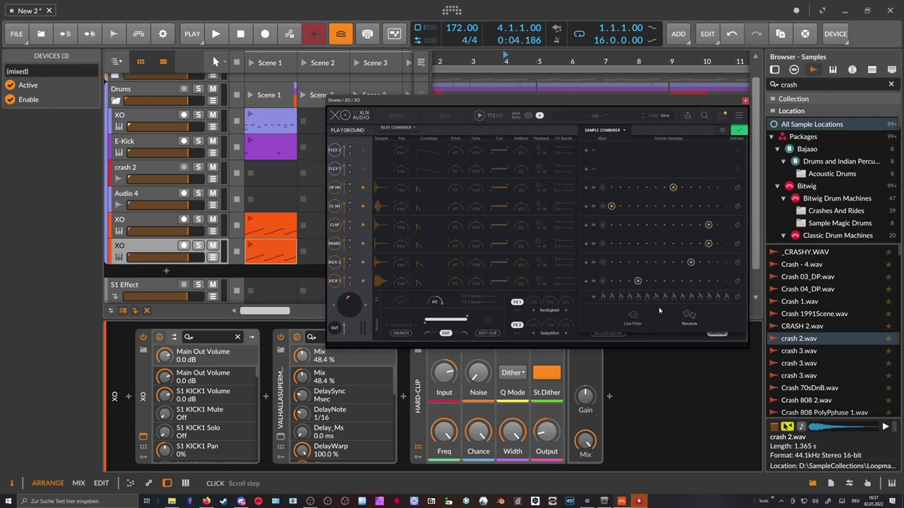
Play from bar 4, randomize the duplicated XO's samples two more times, and close its window
left_click_drag(464, 102, 267, 63)
left_click(505, 56)
key("space")
left_click(442, 279)
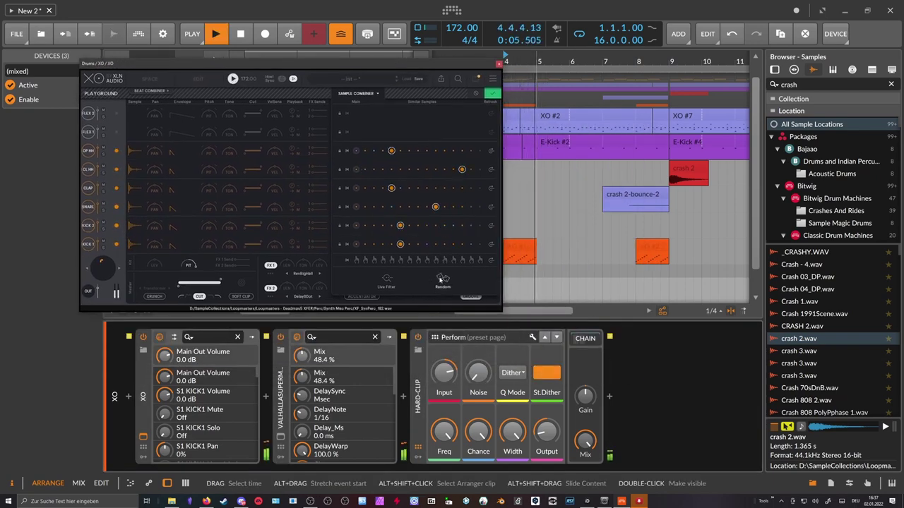
left_click(442, 279)
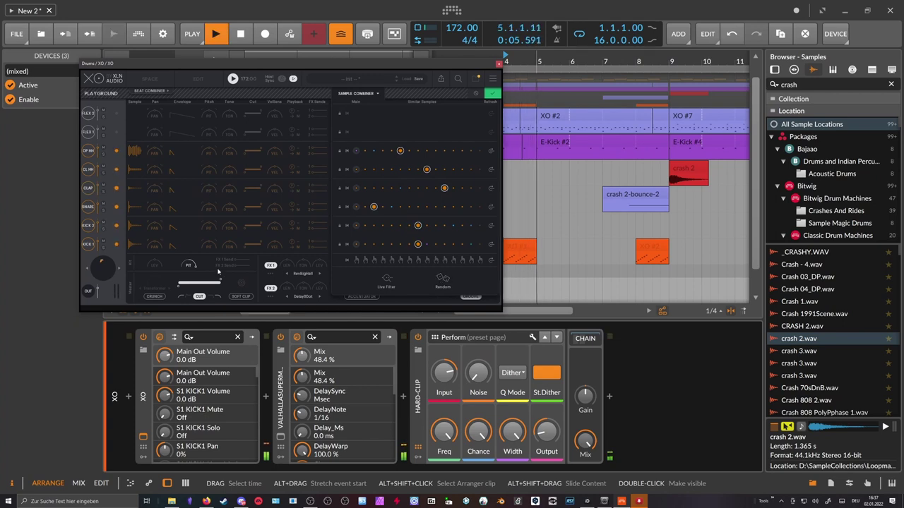
left_click(499, 64)
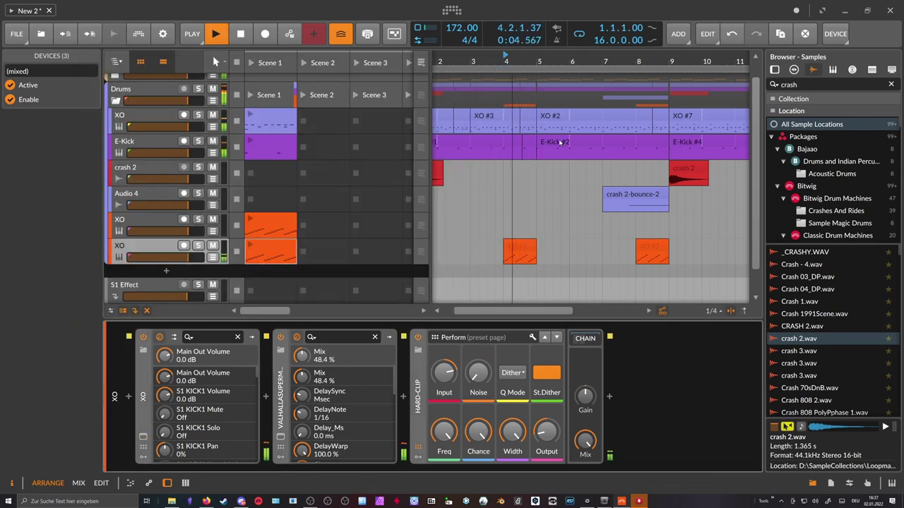
Restart playback and copy the duplicated XO track's clip to bars 6 and 2
mouse_move(543, 61)
left_mouse_down()
mouse_move(526, 44)
mouse_move(531, 59)
left_mouse_up()
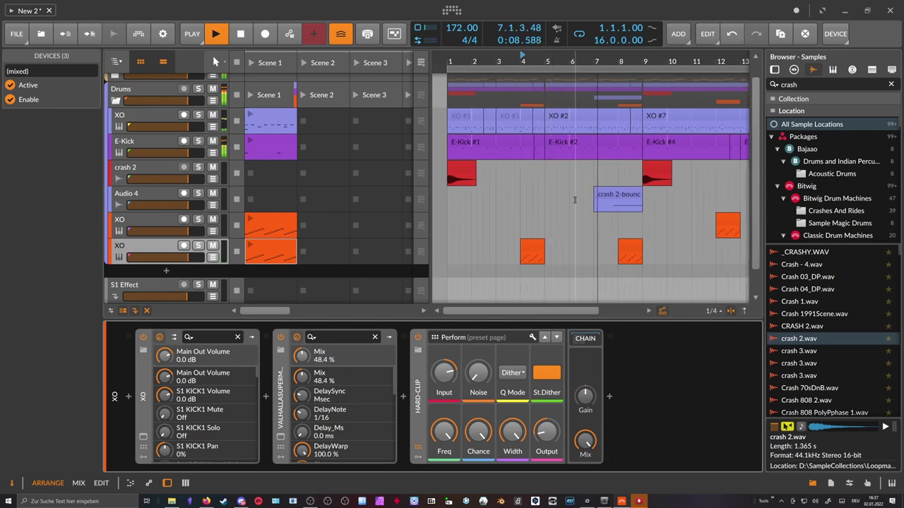
key("space")
key("space")
left_click_drag(534, 246, 584, 247)
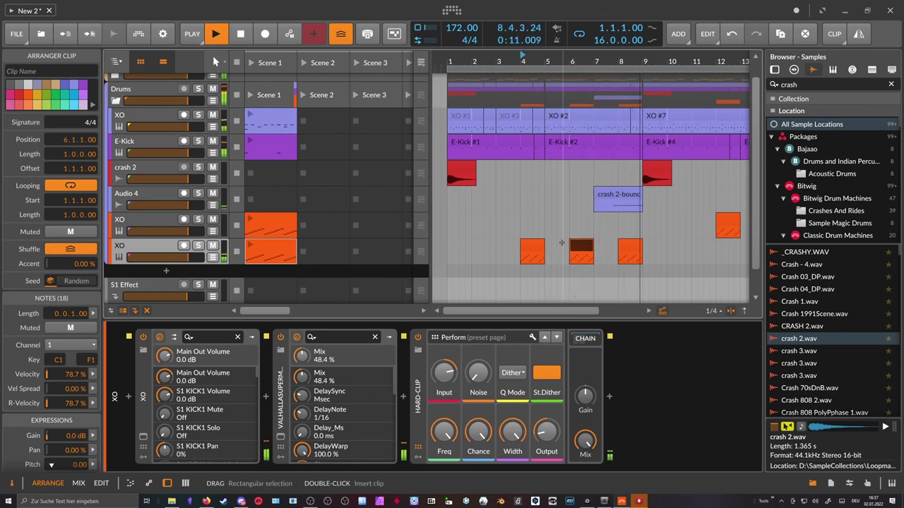
left_click(594, 90)
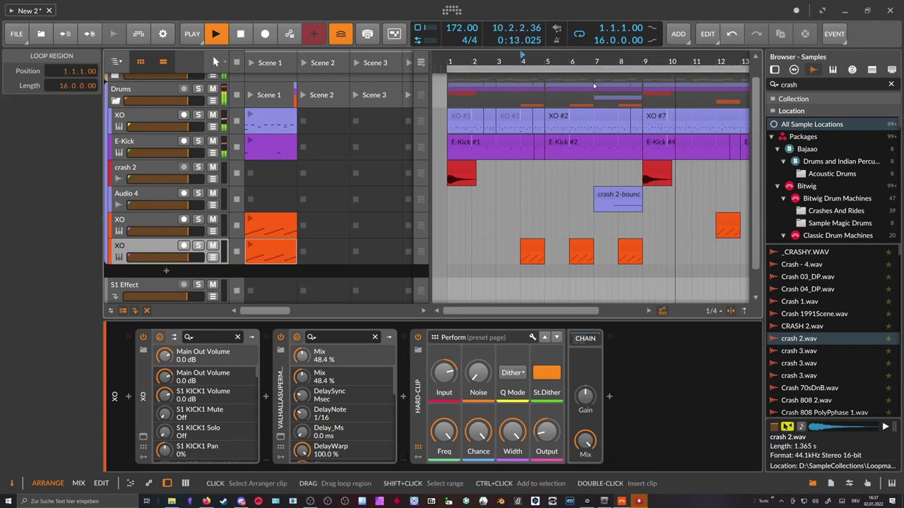
scroll(519, 219, "down", 2)
left_click_drag(513, 249, 475, 251)
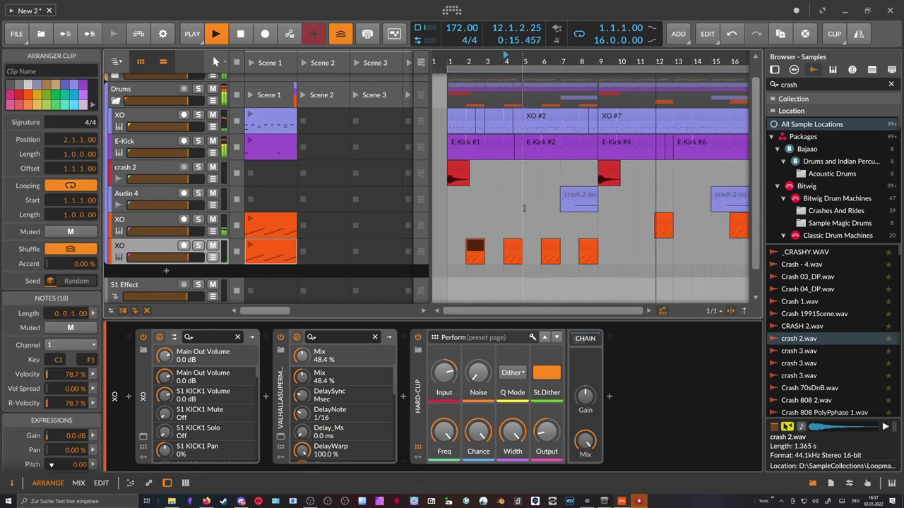
Lower Hard-Clip's Output on the original orange XO track to -36.0 dB
left_click(168, 215)
left_click_drag(547, 432, 547, 434)
left_click(551, 431, "ctrl")
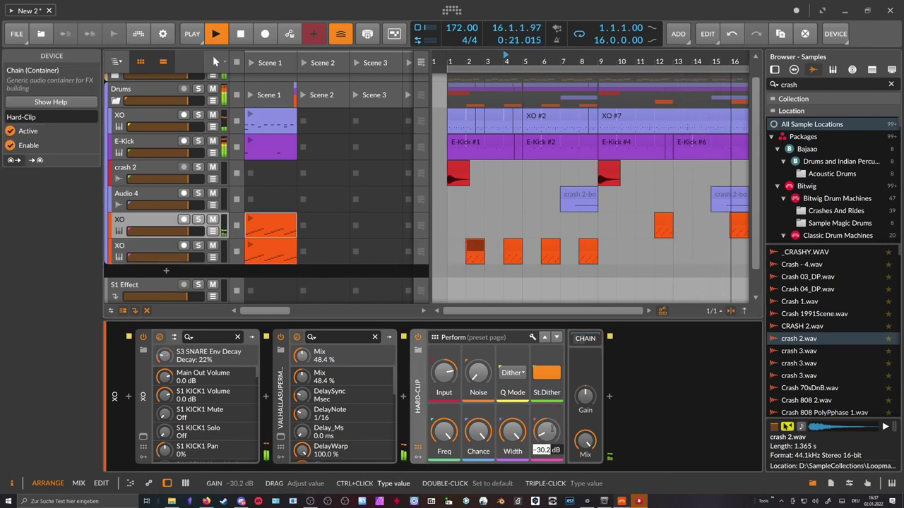
type("-40")
key("Return")
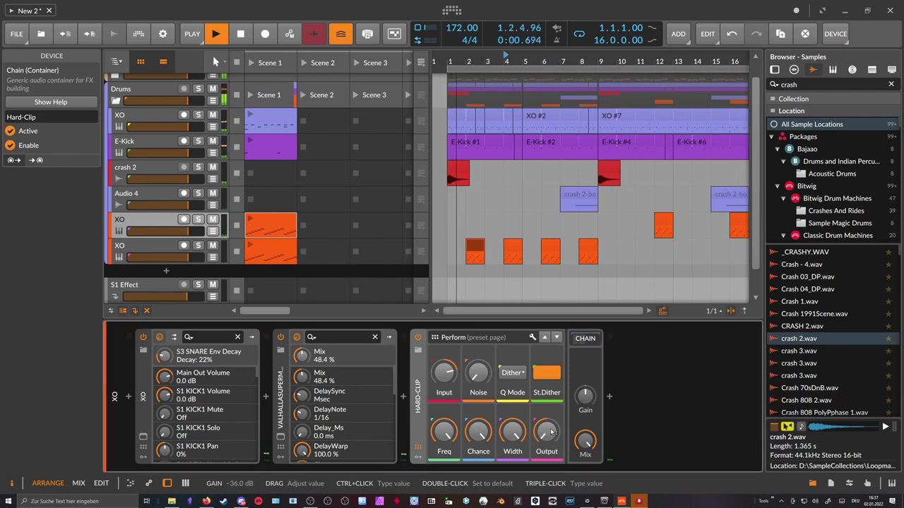
Set Hard-Clip's Output to -30 dB on the duplicated orange XO track and readjust it on the original orange XO track
left_click(169, 246)
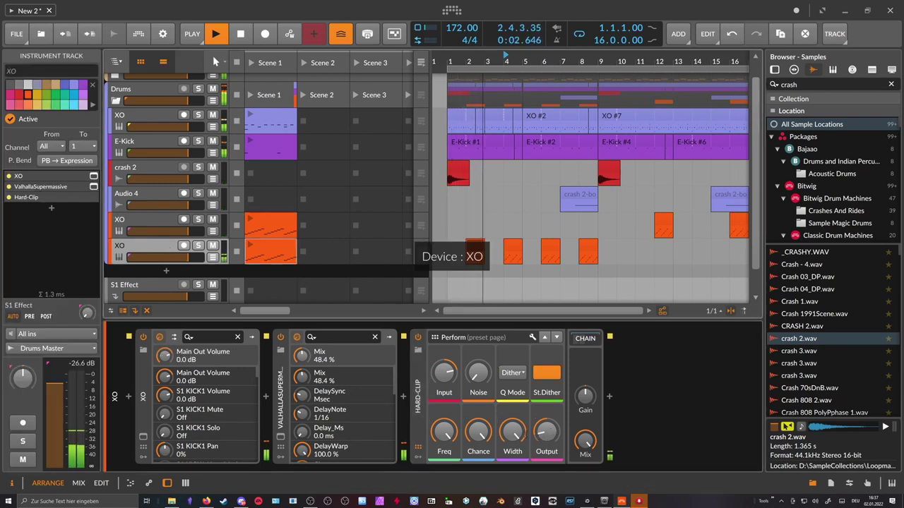
left_click(544, 432, "ctrl")
type("-36")
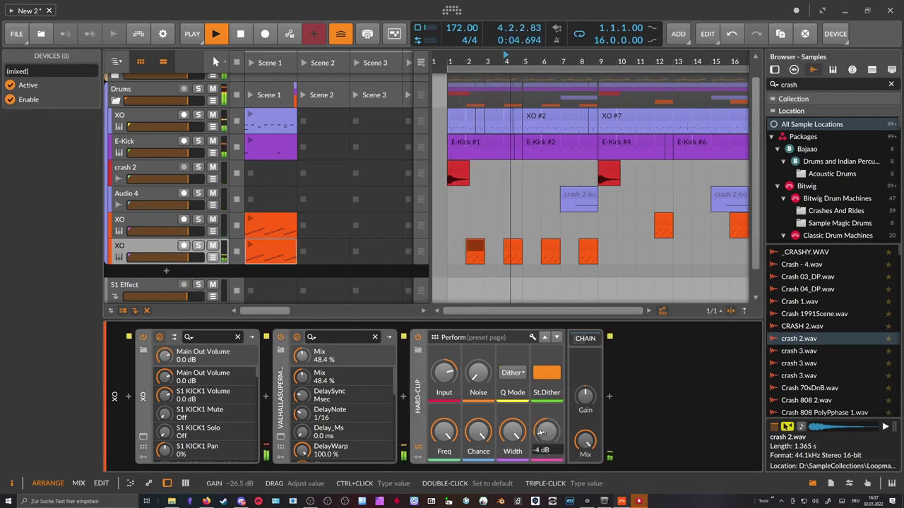
key("Return")
left_click(542, 432, "ctrl")
type("-30")
key("Return")
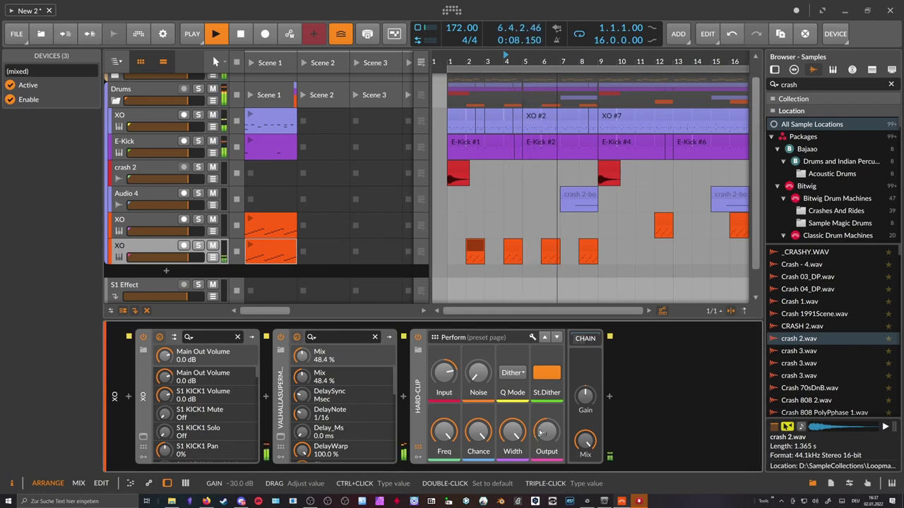
left_click(173, 220)
left_click(550, 436, "ctrl")
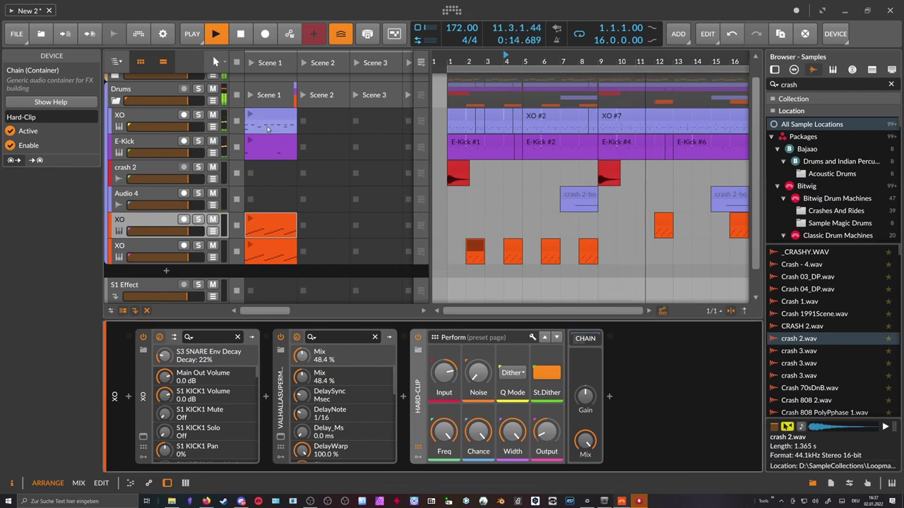
Stop playback and open the first Phase-4 bass clip at bar 1 in an enlarged note editor
left_click(170, 124)
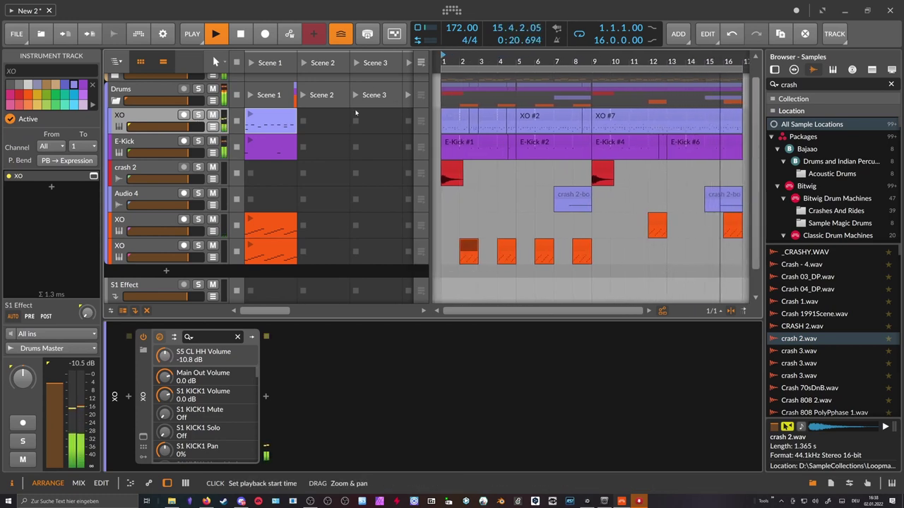
scroll(152, 106, "up", 5)
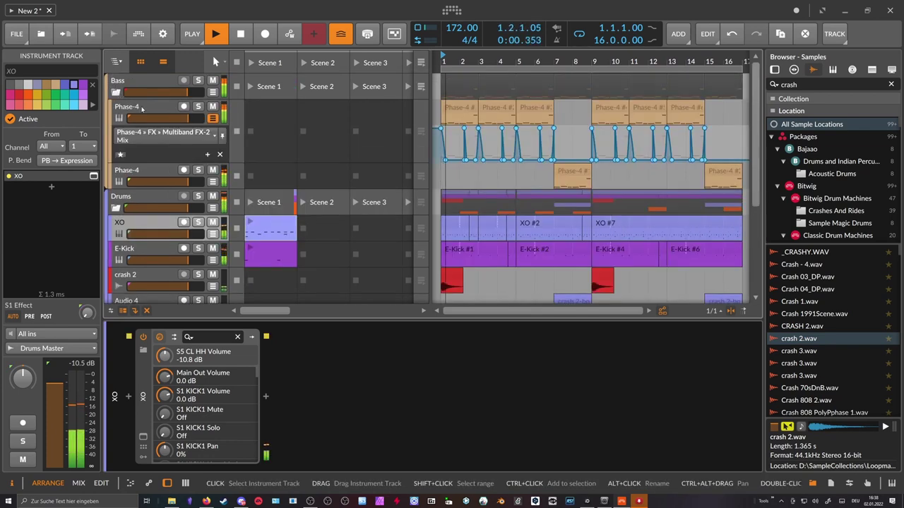
left_click(149, 108)
key("space")
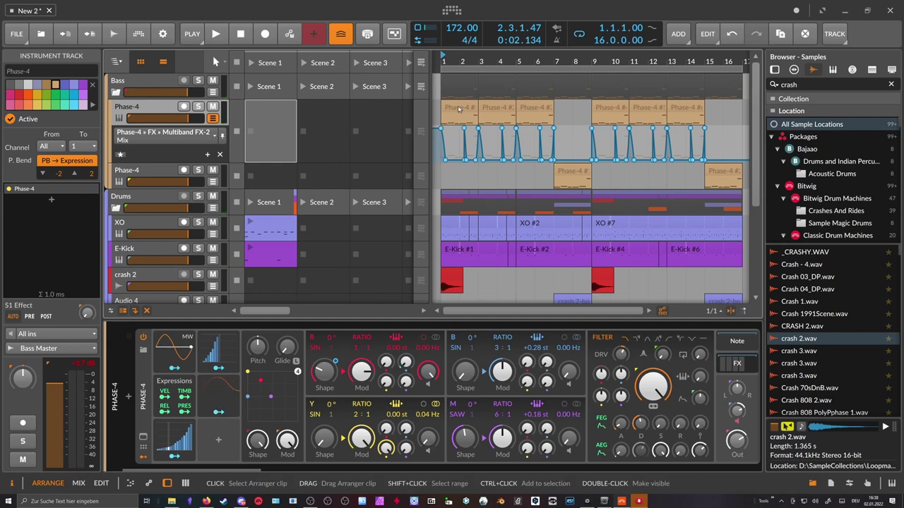
double_click(455, 109)
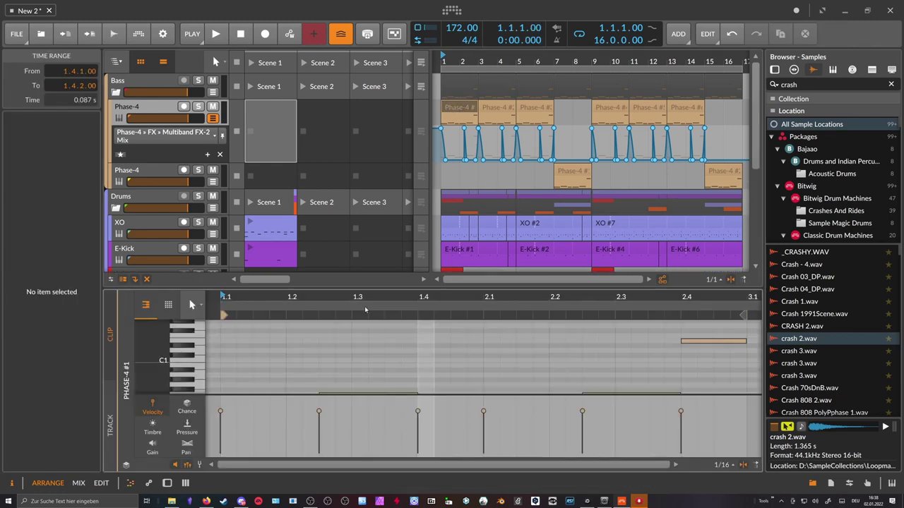
left_click_drag(356, 289, 368, 189)
left_click(286, 213)
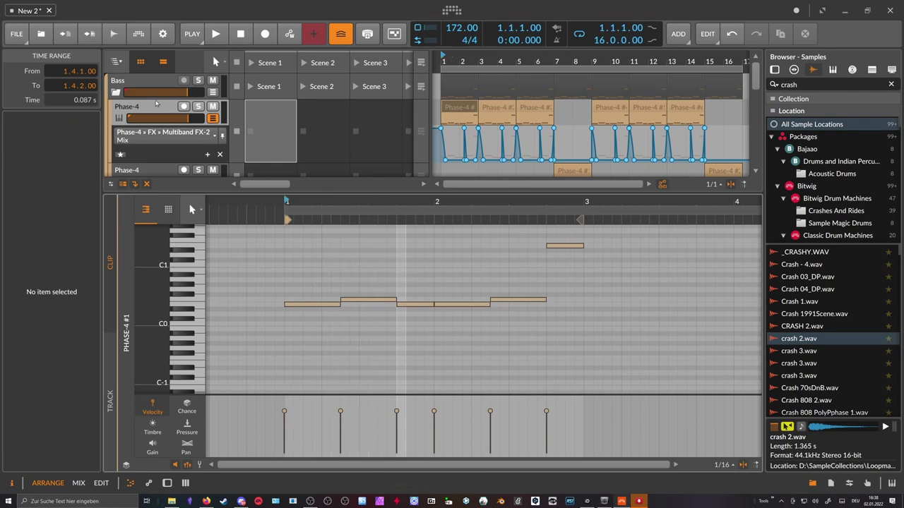
left_click(320, 286)
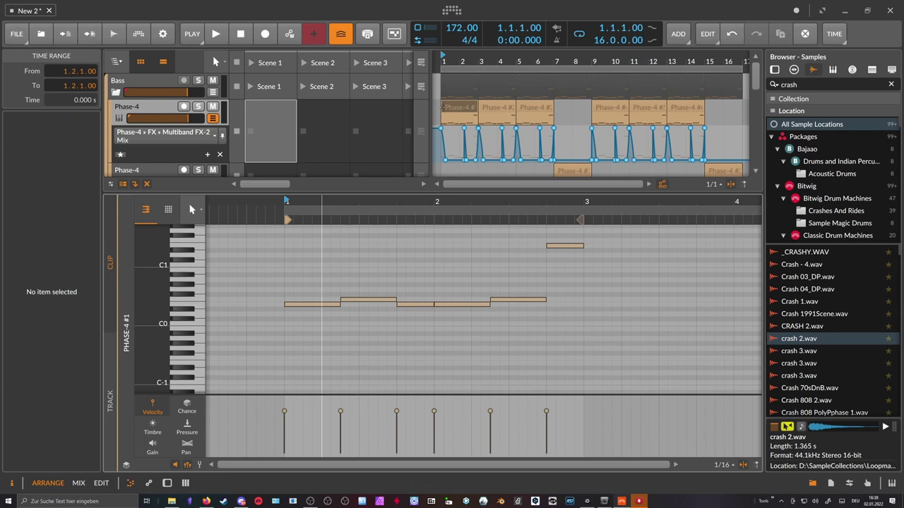
Raise the bass clip's second note, starting at 1.2.3, to E1 and audition the change
left_click(456, 109)
left_click(366, 302)
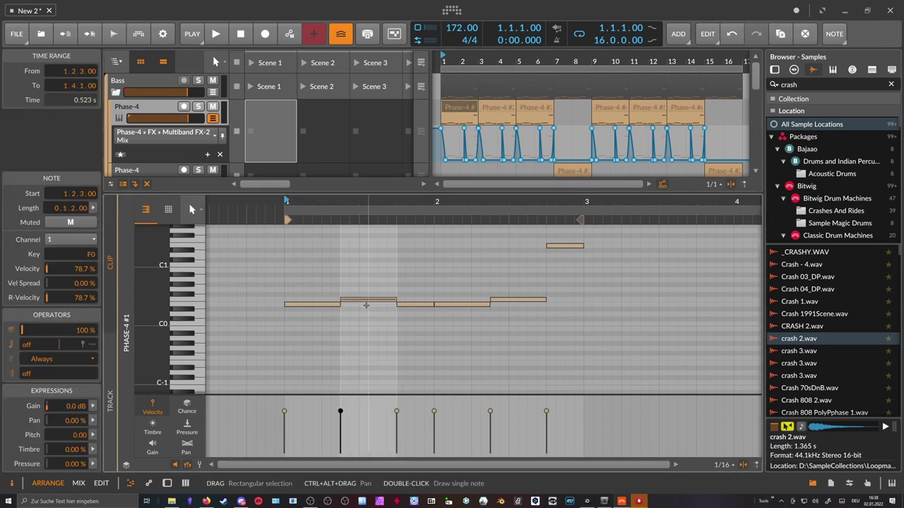
key("shift+Up")
key("space")
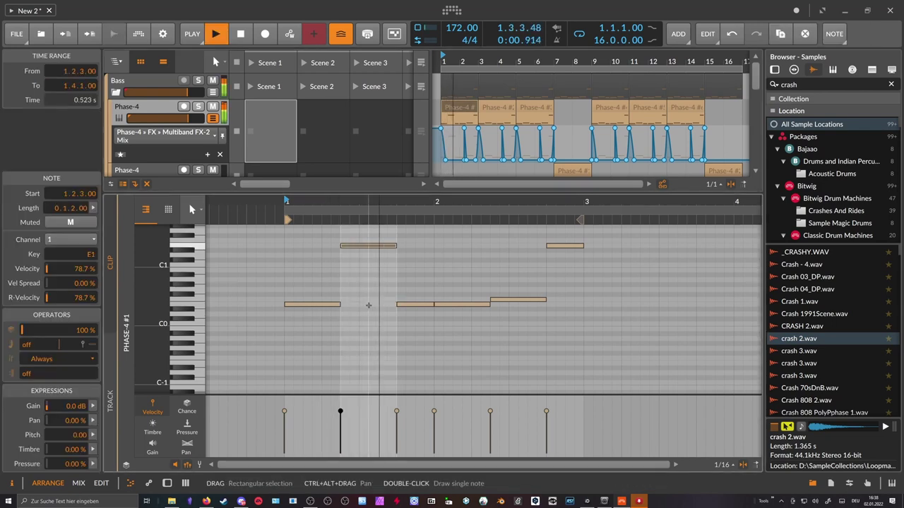
key("space")
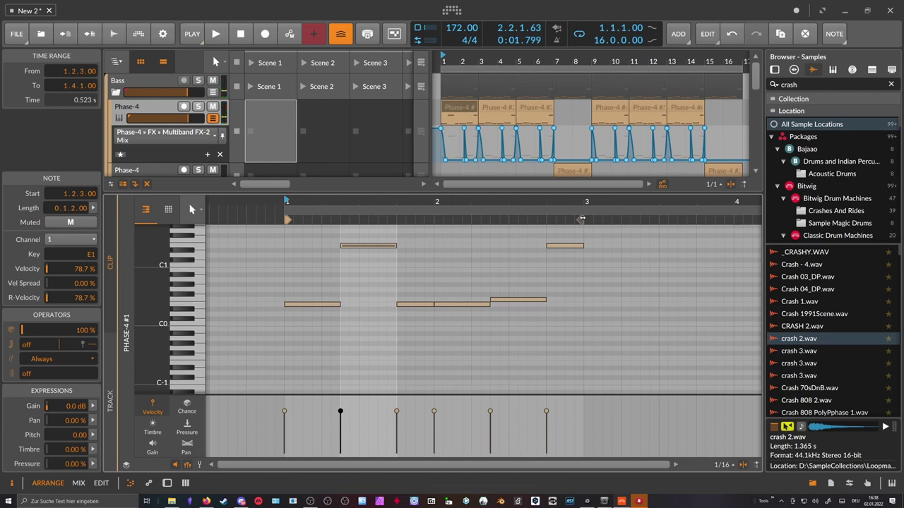
Shorten the first bass clip to one bar and raise its note at 1.4 to F1, then play it back
left_click_drag(581, 219, 428, 234)
left_click(408, 305)
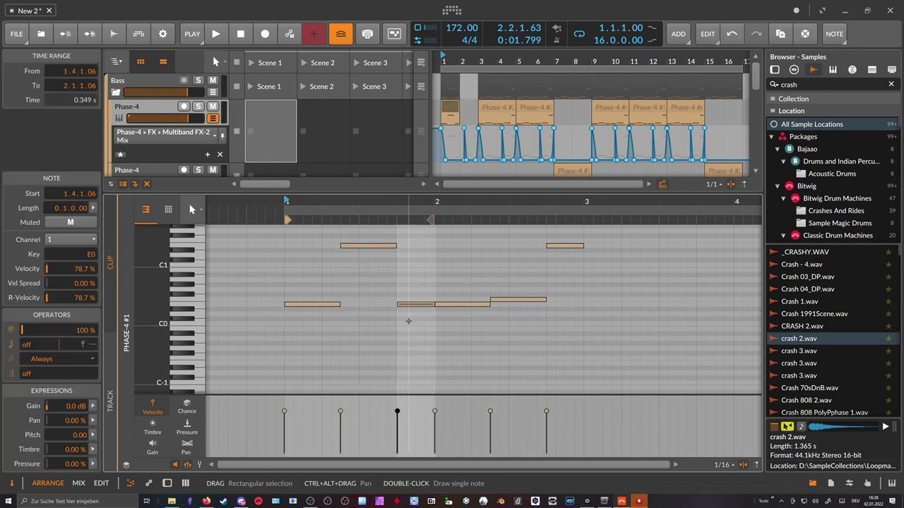
key("space")
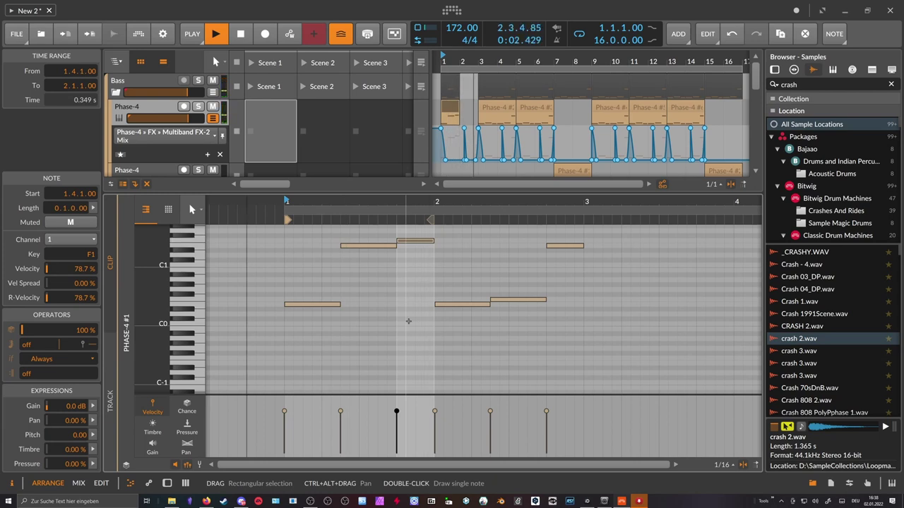
key("space")
Loop the one-bar bass clip during playback, duplicate it to bar 2, and extend the loop region to two bars
left_click(453, 106)
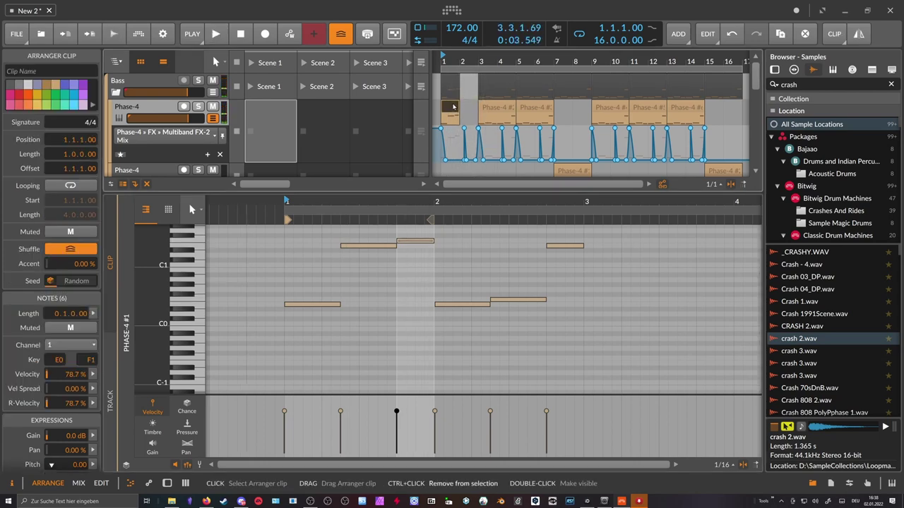
key("ctrl+l")
key("space")
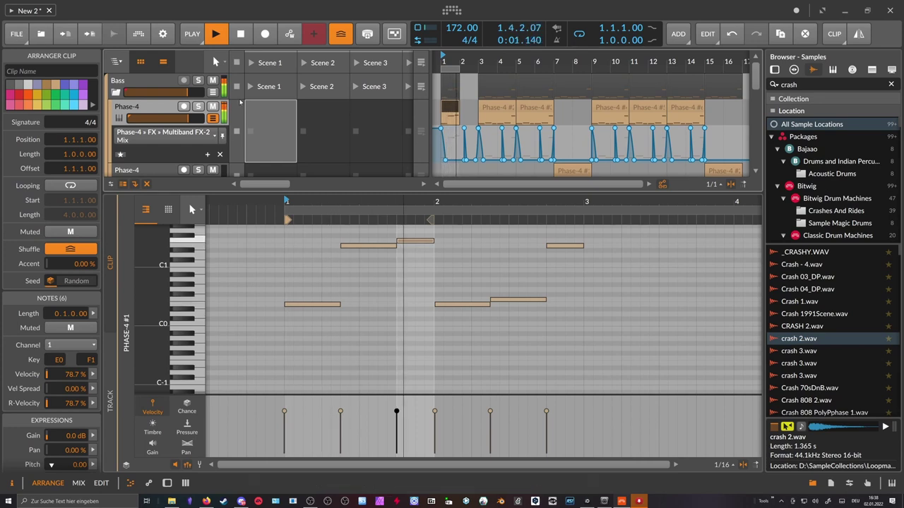
key("ctrl+d")
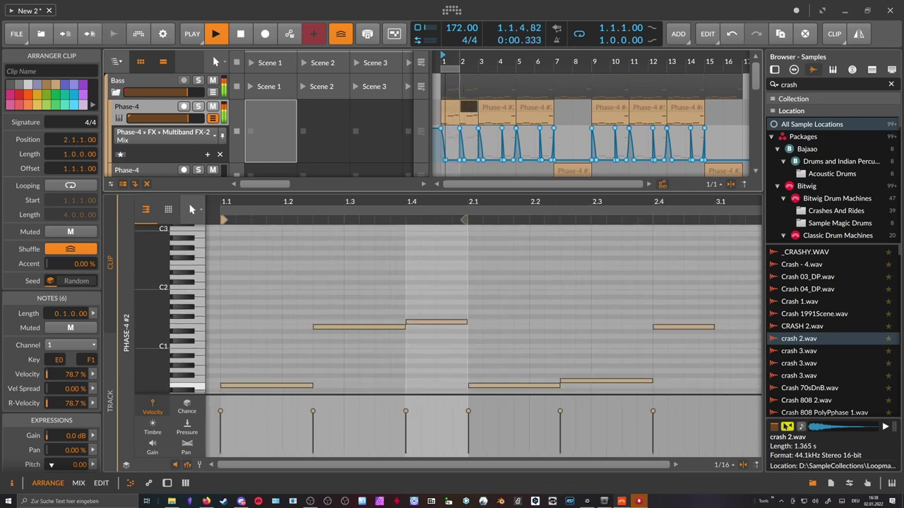
left_click_drag(459, 70, 478, 70)
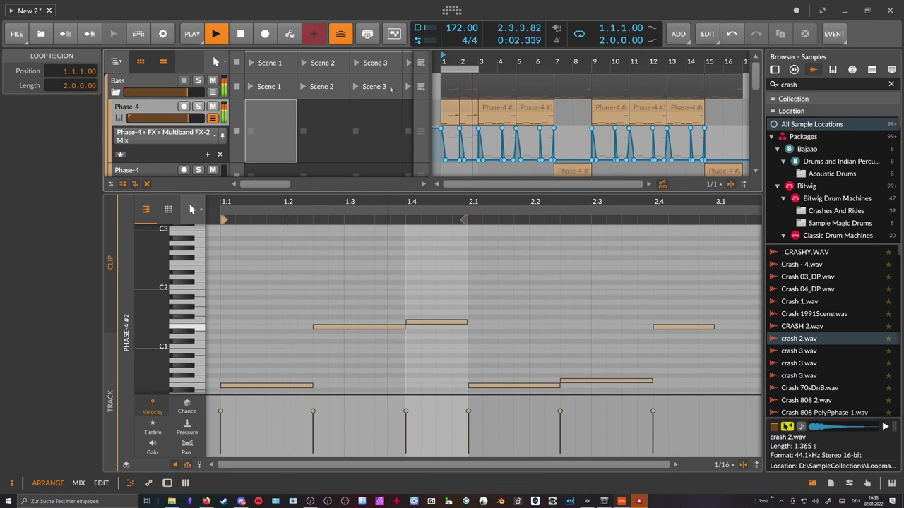
Show the Phase-4 device and try a shaping amount of 80% on its B oscillator
key("d")
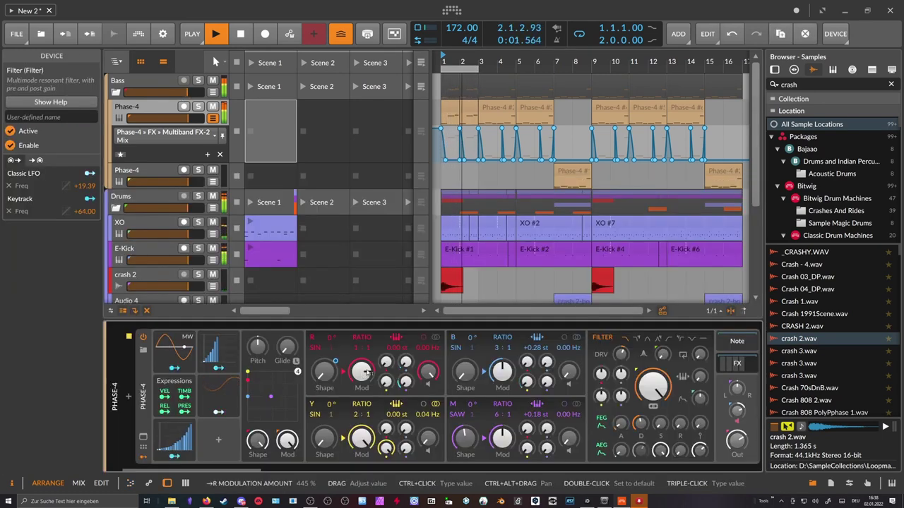
left_click_drag(498, 349, 474, 353)
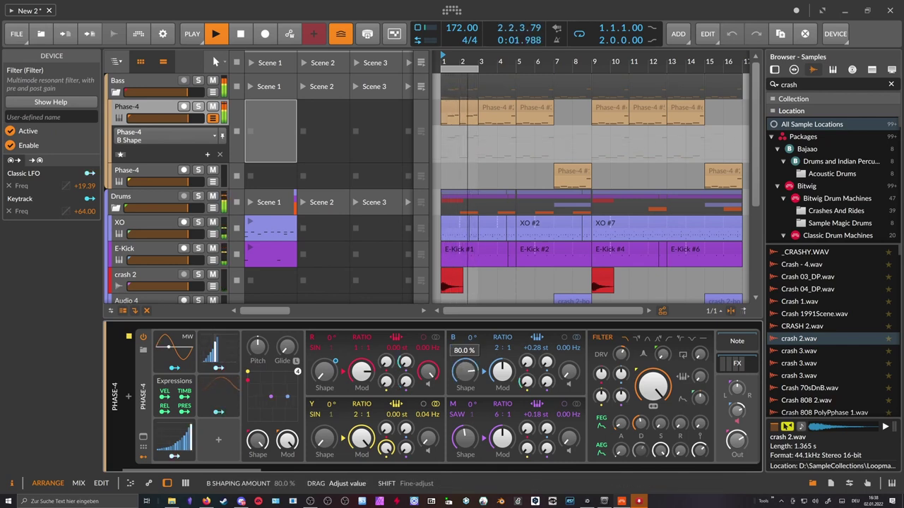
In the bar 2 bass clip, lower the second note to E0, start it at beat 2, and extend it to beat 4
double_click(452, 117)
left_click_drag(388, 238, 384, 275)
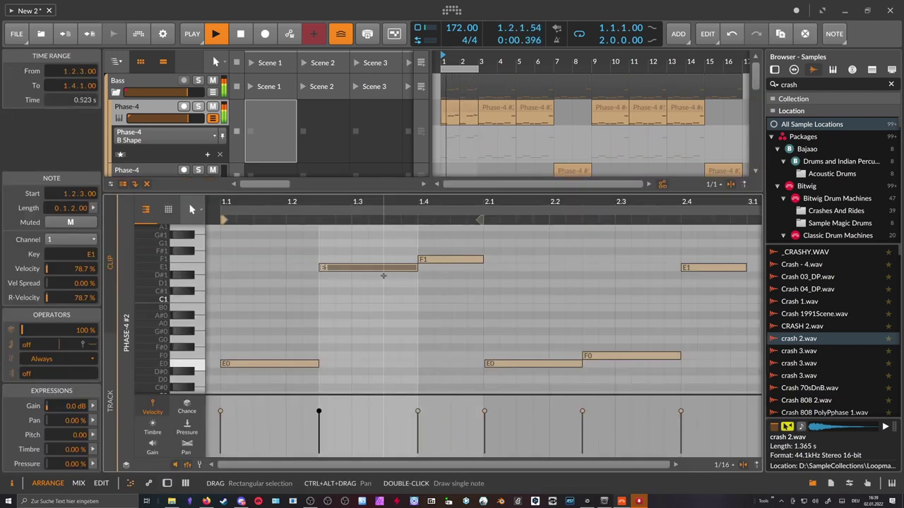
key("shift+Down")
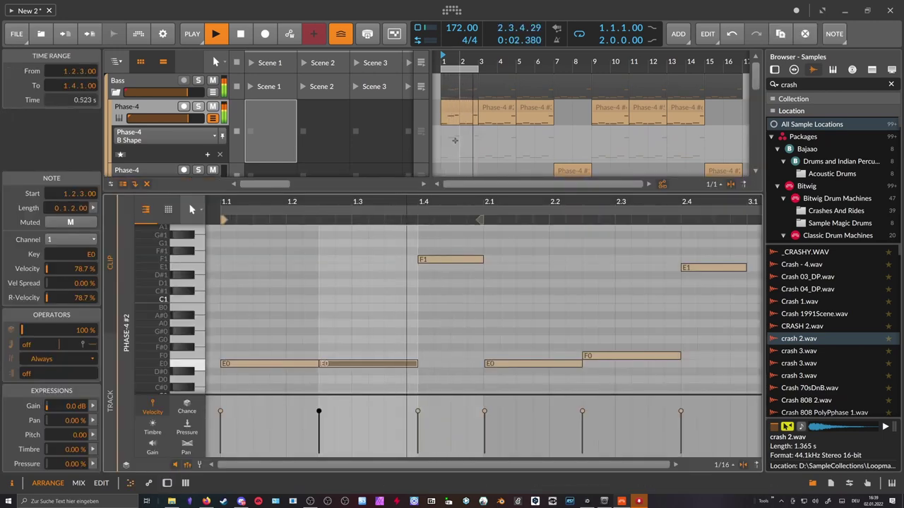
left_click_drag(355, 334, 303, 365)
key("space")
key("space")
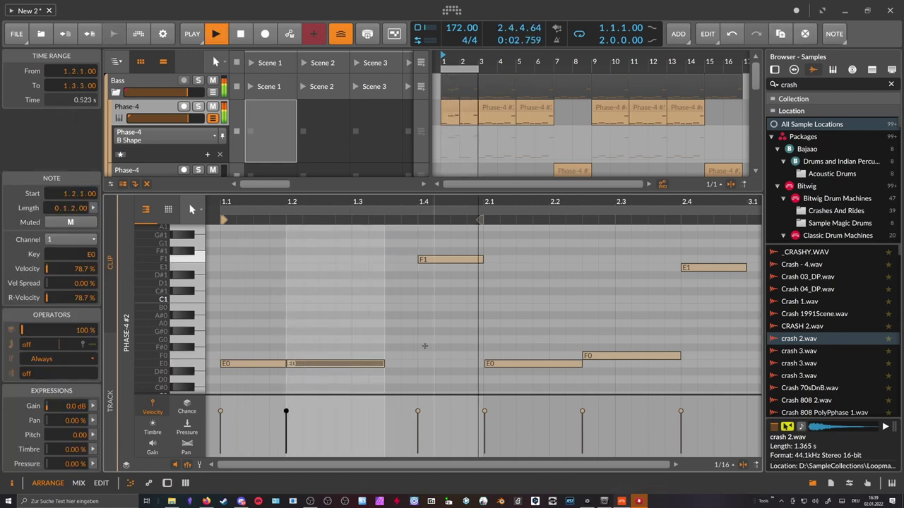
left_click_drag(383, 364, 417, 364)
Merge the two one-bar bass clips and lower the notes at 1.2.3, 1.4 and 2.4 by an octave to E0, F0 and F0
left_click(468, 107)
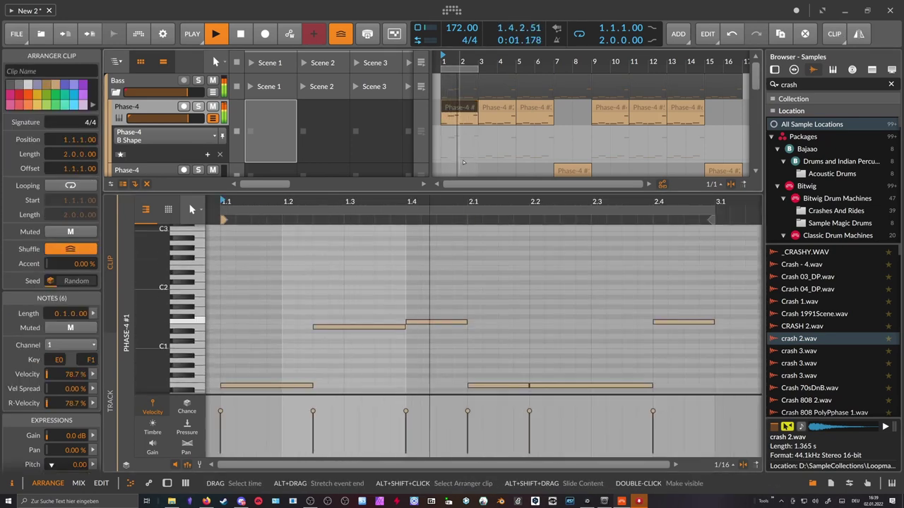
left_click(370, 327)
key("shift+Down")
left_click(428, 323)
key("shift+Down")
left_click_drag(375, 369, 372, 387)
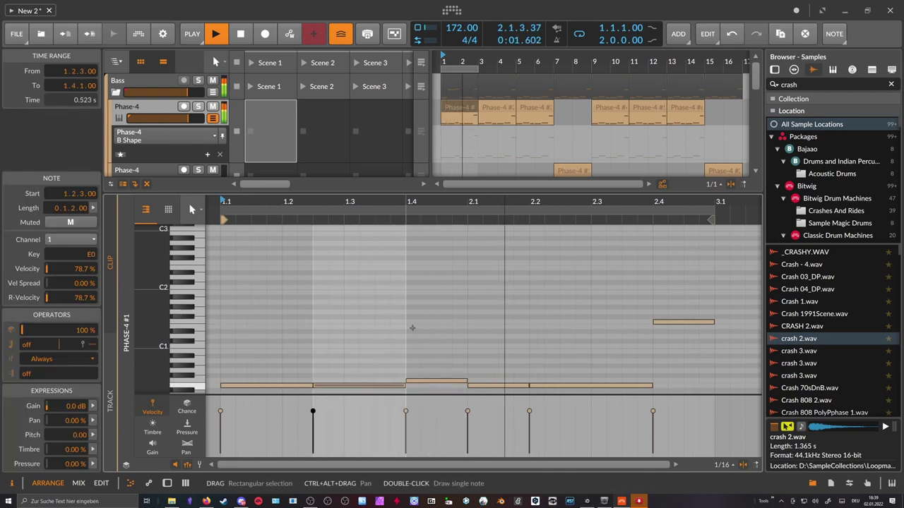
left_click_drag(668, 338, 675, 305)
key("shift+Down")
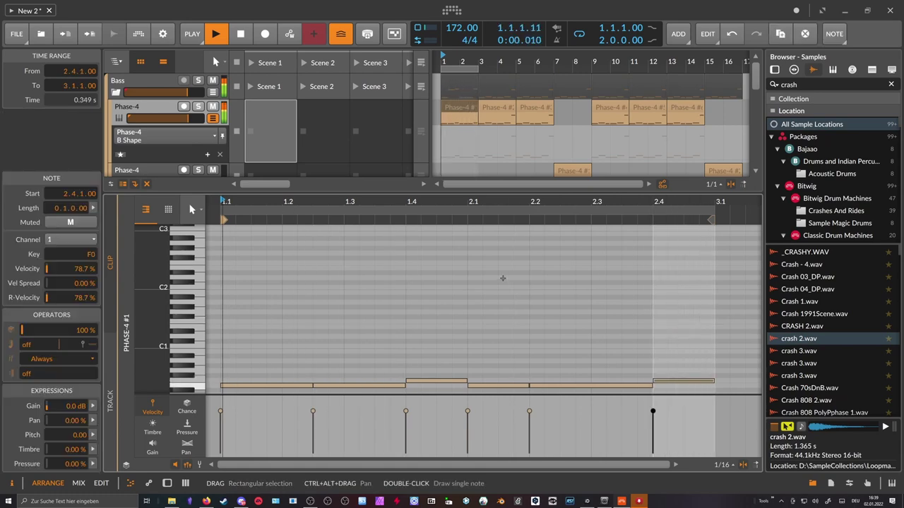
Bring back the Phase-4 device controls and delete the duplicated XO track's clip at bar 2
left_click(170, 113)
double_click(170, 113)
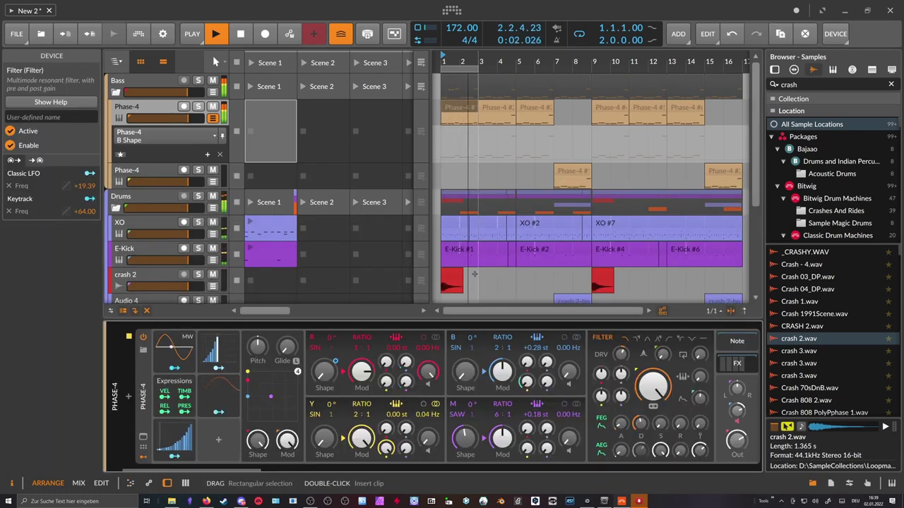
scroll(475, 276, "down", 3)
left_click(468, 219)
key("Delete")
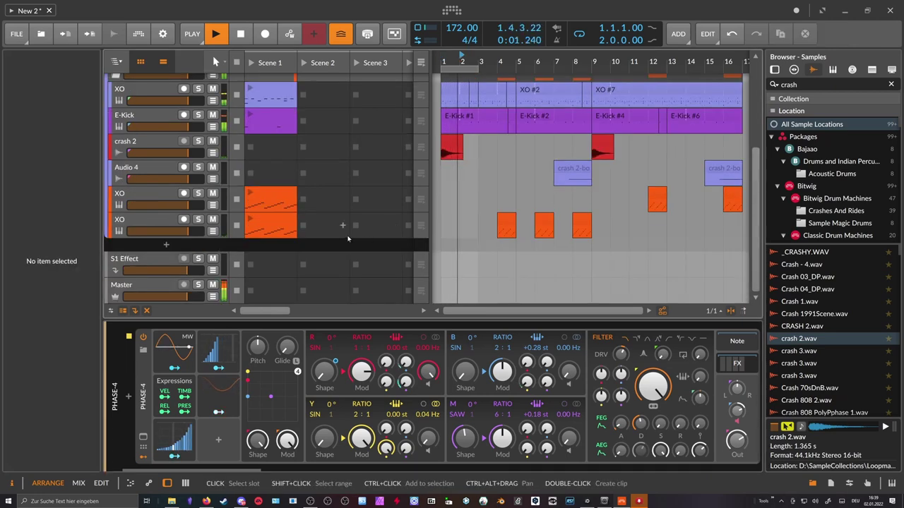
Adjust the Shape amounts of the B and M oscillators on the first Phase-4 bass track
scroll(405, 142, "up", 3)
double_click(161, 108)
left_click_drag(464, 372, 464, 368)
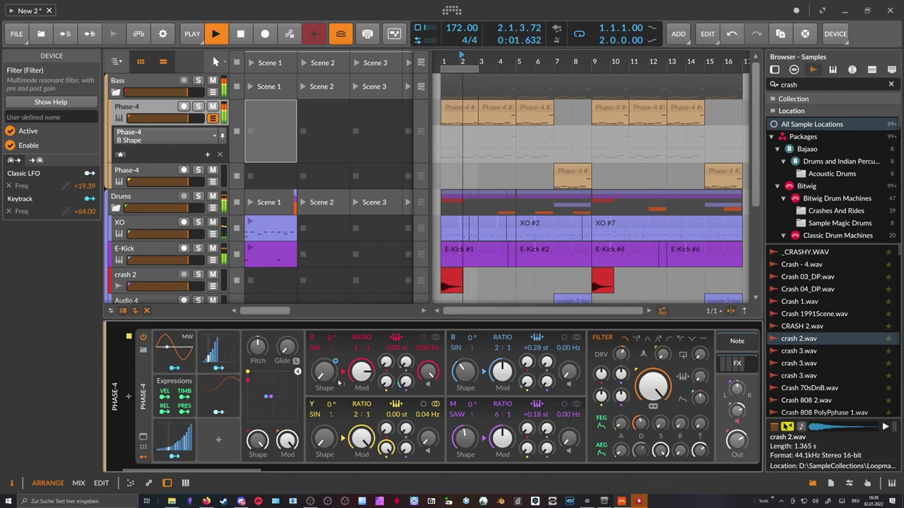
left_click_drag(325, 439, 325, 429)
left_click_drag(464, 438, 465, 422)
Adjust the M→R modulation amount in Phase-4 and set the M oscillator's ratio to 4:1
left_click_drag(405, 382, 405, 381)
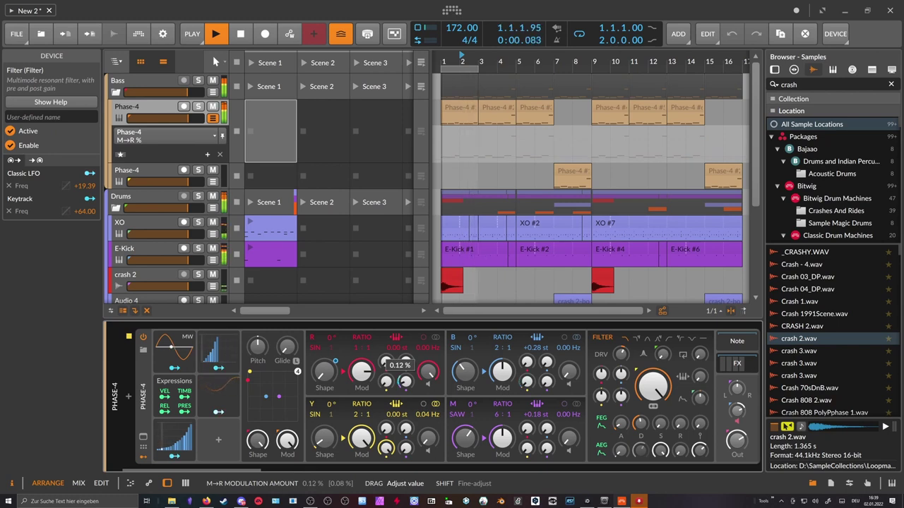
left_click(468, 436)
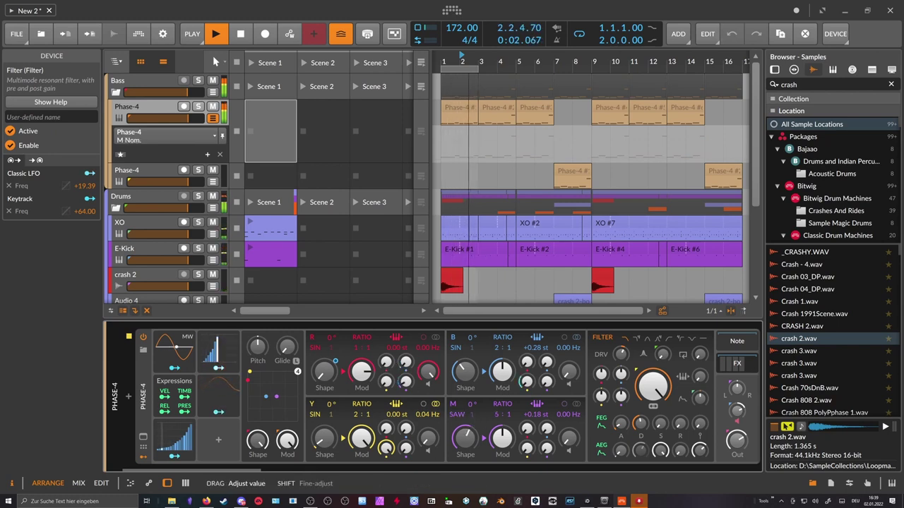
left_click_drag(405, 362, 405, 364)
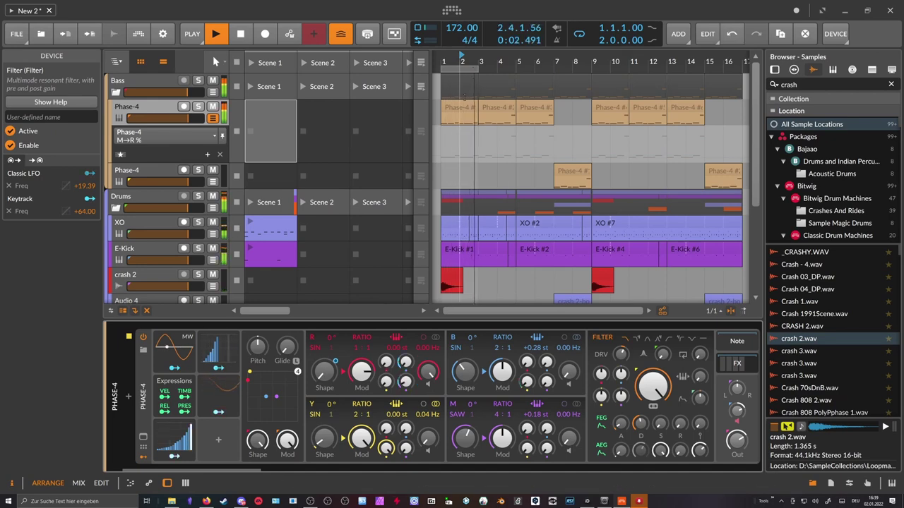
Extend the loop region to six bars and set the playback start to bar 1
left_click(495, 110)
left_click_drag(477, 69, 517, 44)
left_click_drag(450, 62, 452, 81)
Delete the duplicated XO track's clips at bars 4 and 6
scroll(498, 143, "down", 4)
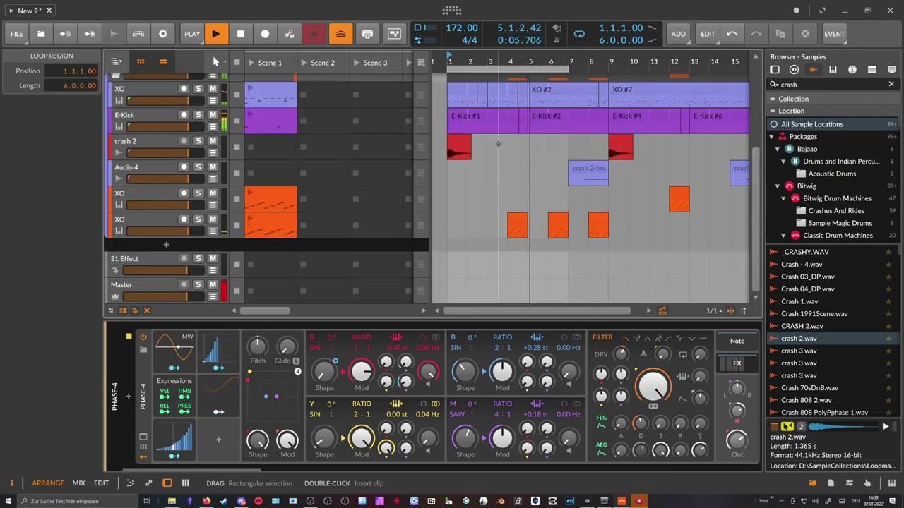
left_click_drag(497, 219, 569, 217)
key("Delete")
key("Delete")
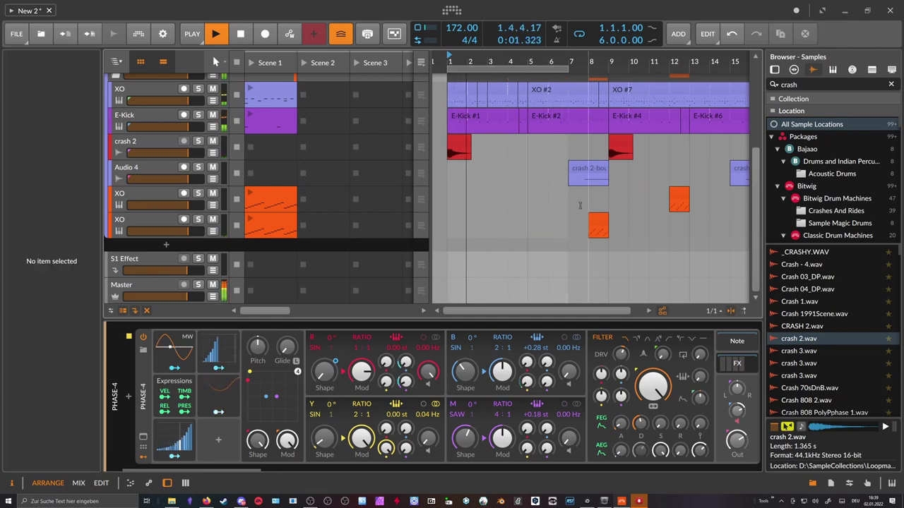
Delete the clip at bar 8 on the duplicated orange XO track
left_click(597, 224)
key("Delete")
left_click_drag(638, 63, 638, 61)
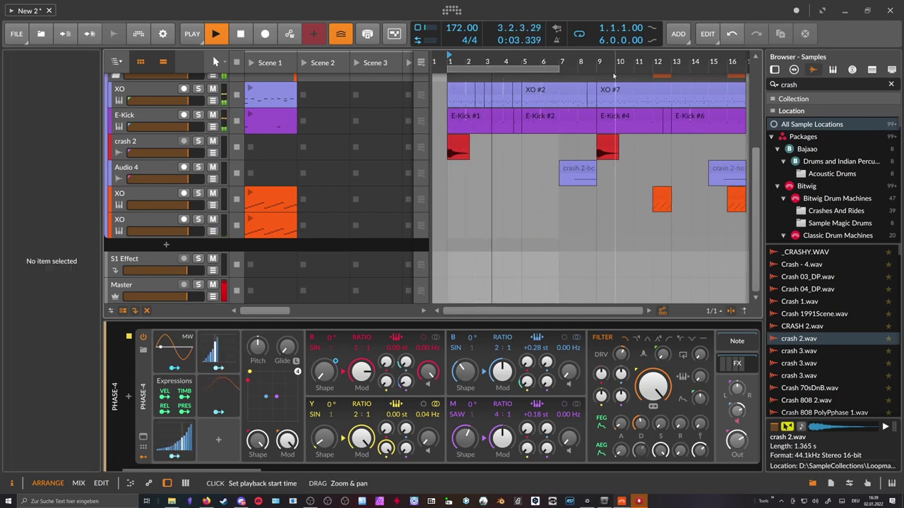
Extend the arranger loop region to eight bars
scroll(600, 142, "up", 4)
left_click_drag(559, 69, 597, 70)
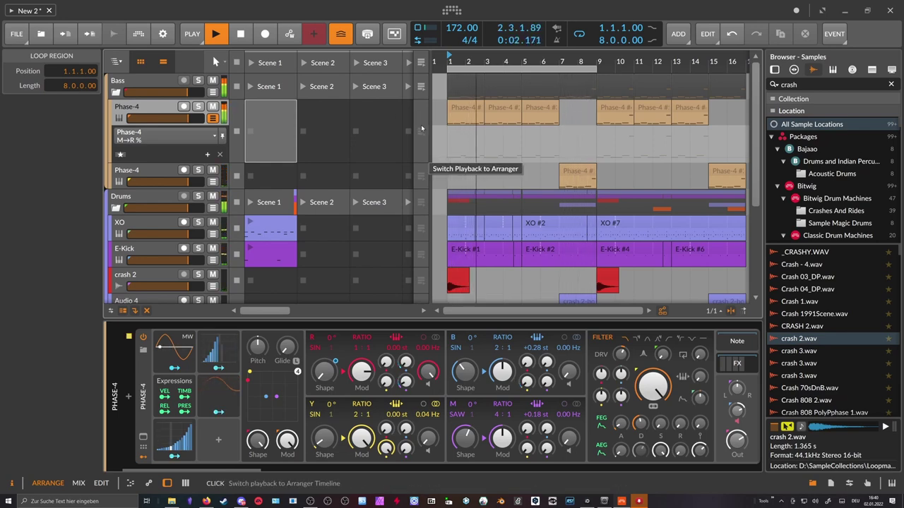
scroll(422, 128, "down", 3)
scroll(313, 148, "up", 3)
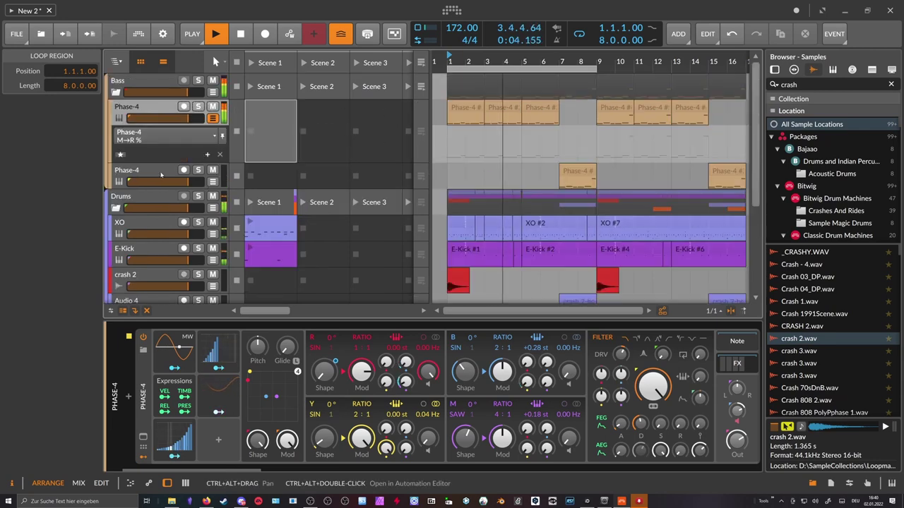
Collapse the Drums group, stop playback and hide the first Phase-4 track's automation lane
left_click(115, 208)
key("space")
left_click(213, 118)
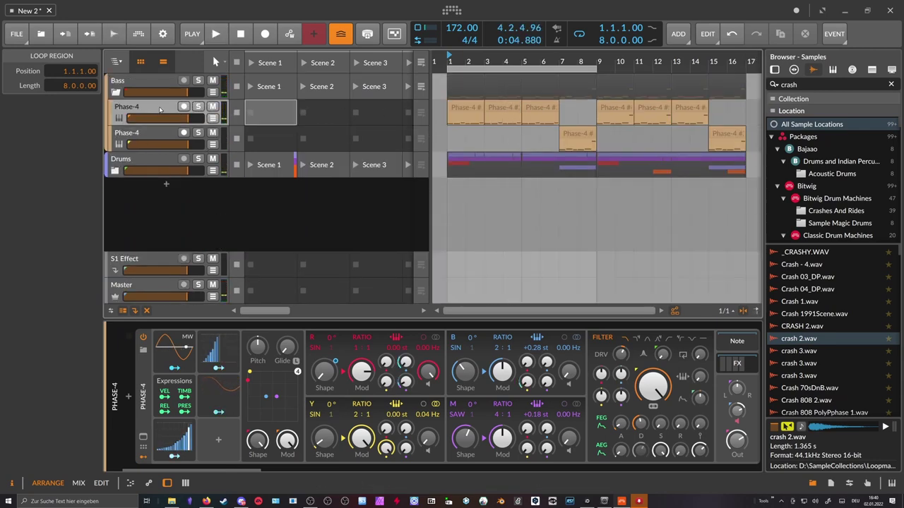
Add a new instrument track with a Phase-4 device below the Drums group
left_click(165, 200)
double_click(166, 185)
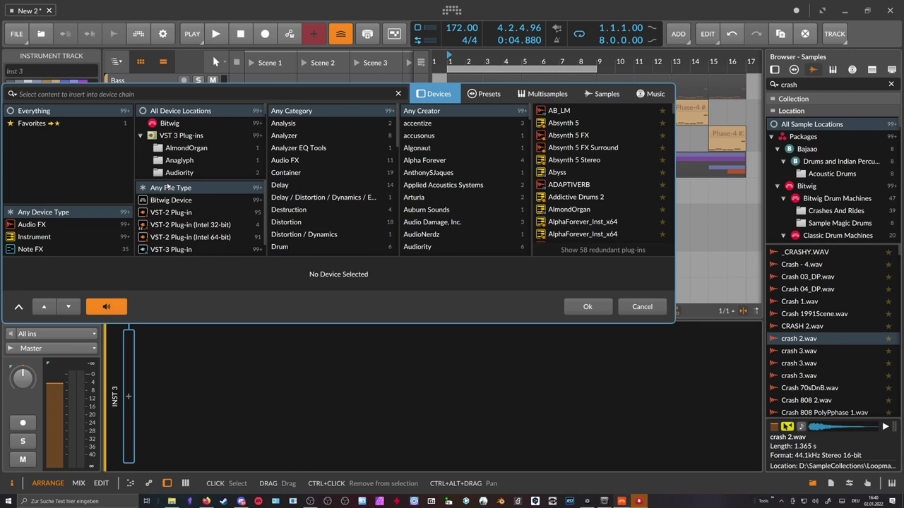
type("phase")
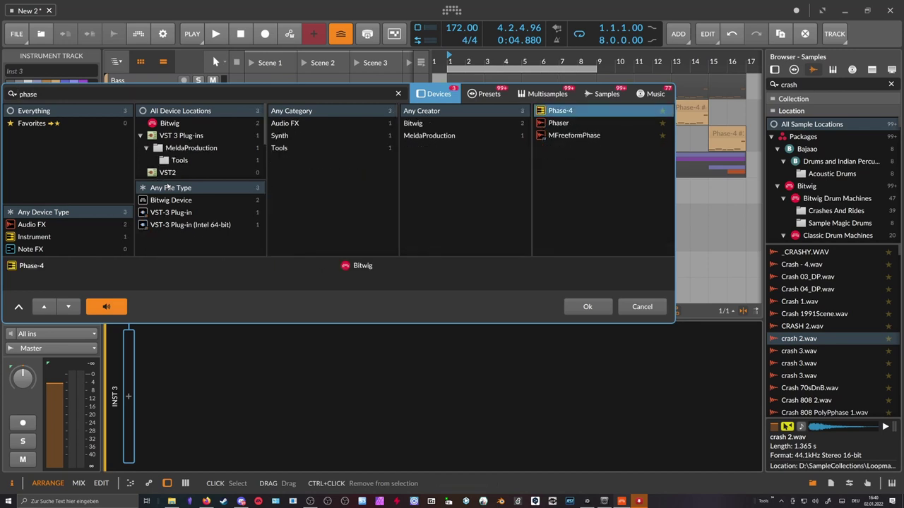
key("Return")
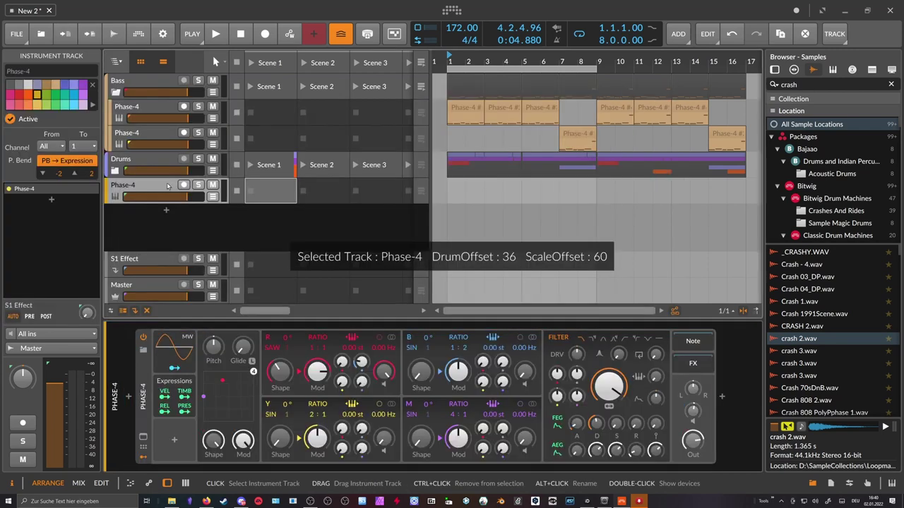
Replace the Phase-4 device on the new track with the Polymer synth
left_click(130, 397)
key("Delete")
left_click(130, 398)
type("p")
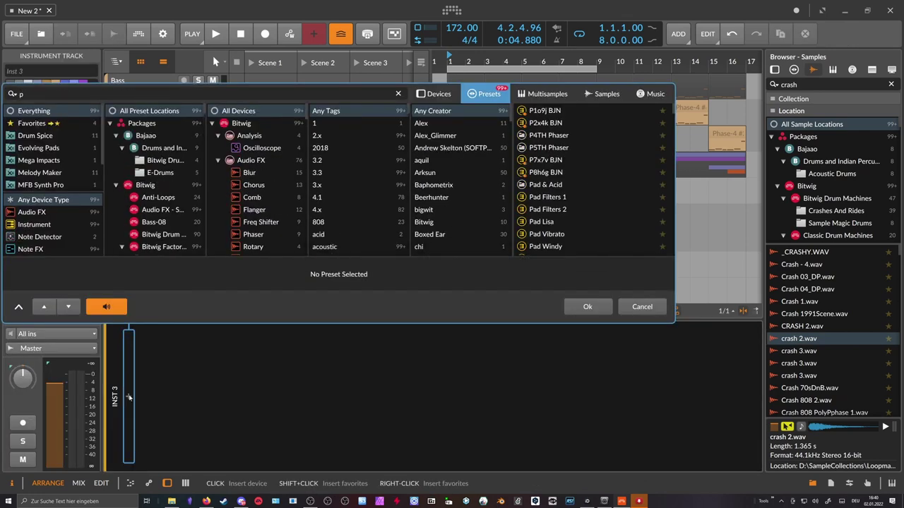
type("oly")
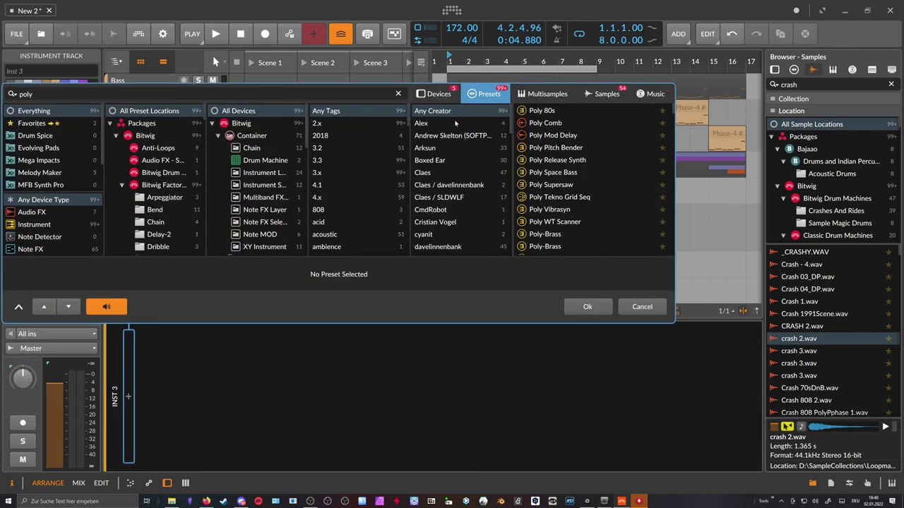
left_click(449, 96)
double_click(561, 123)
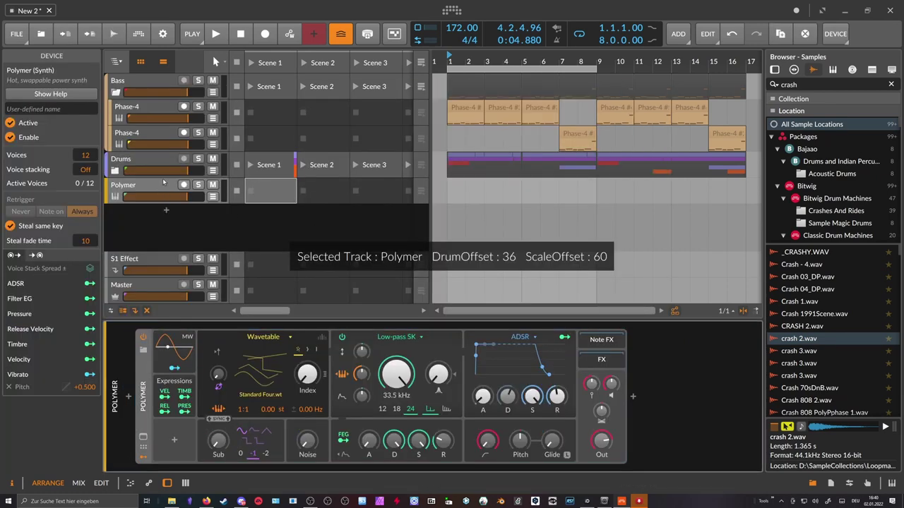
Copy the first Phase-4 clip to bar 1 of the Polymer track and play that track soloed
left_click_drag(474, 107, 466, 189)
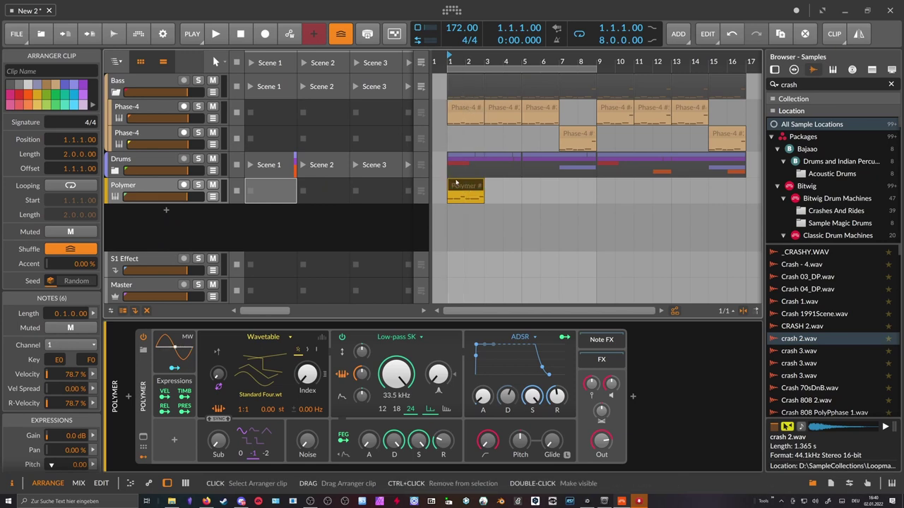
key("s")
left_click(155, 189)
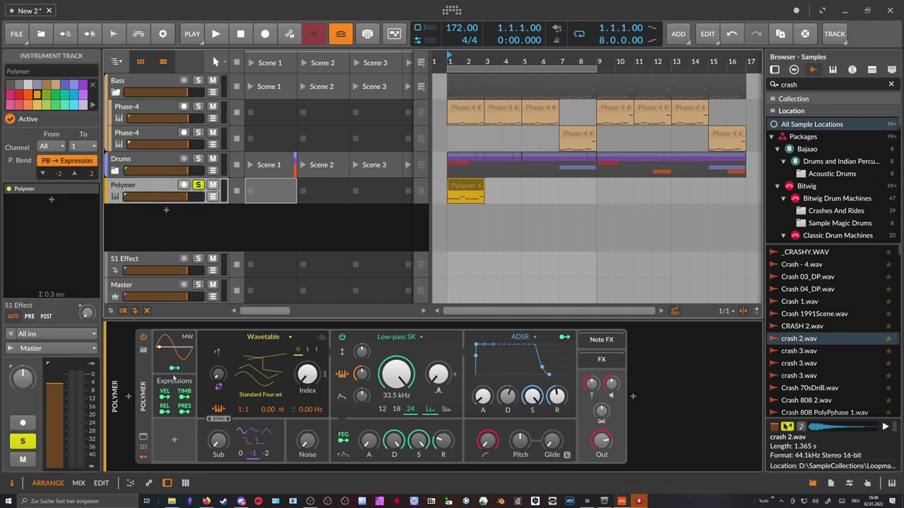
left_click(145, 413)
key("space")
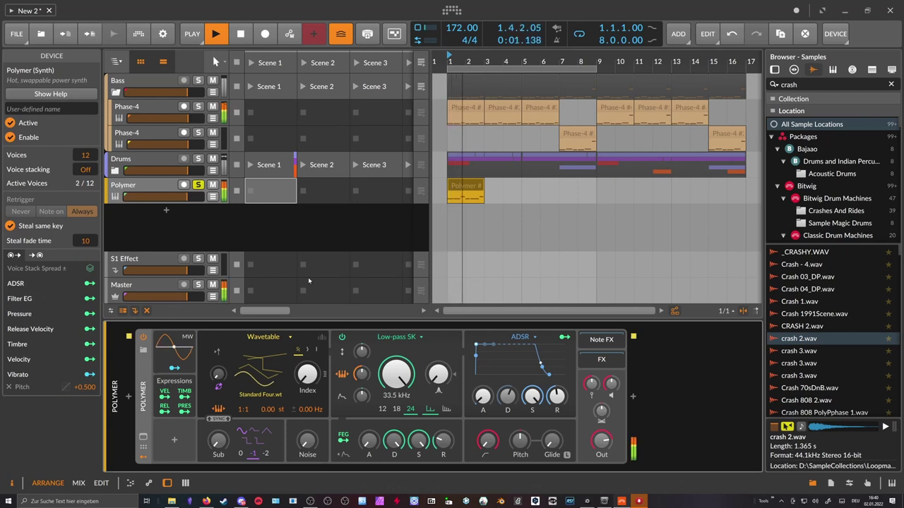
Transpose all notes of the Polymer clip up two octaves to E2 and F2
double_click(463, 188)
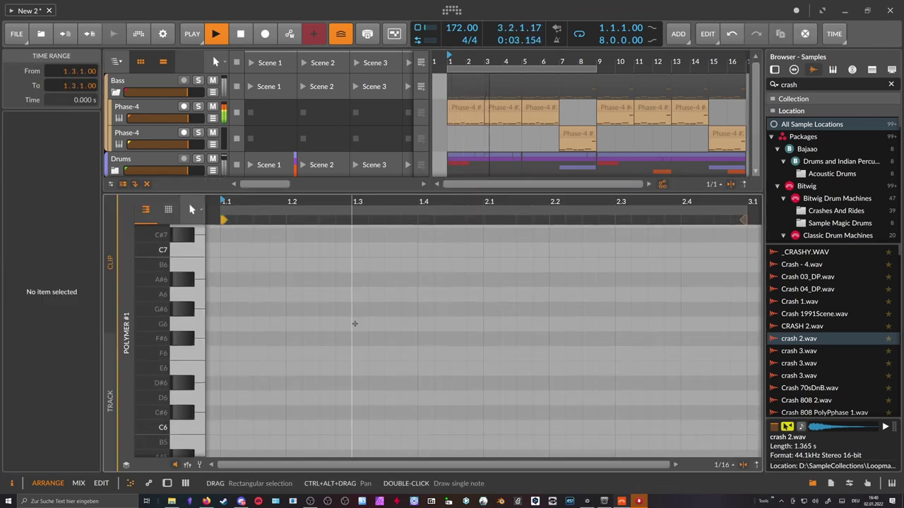
key("ctrl+a")
scroll(356, 323, "down", 5)
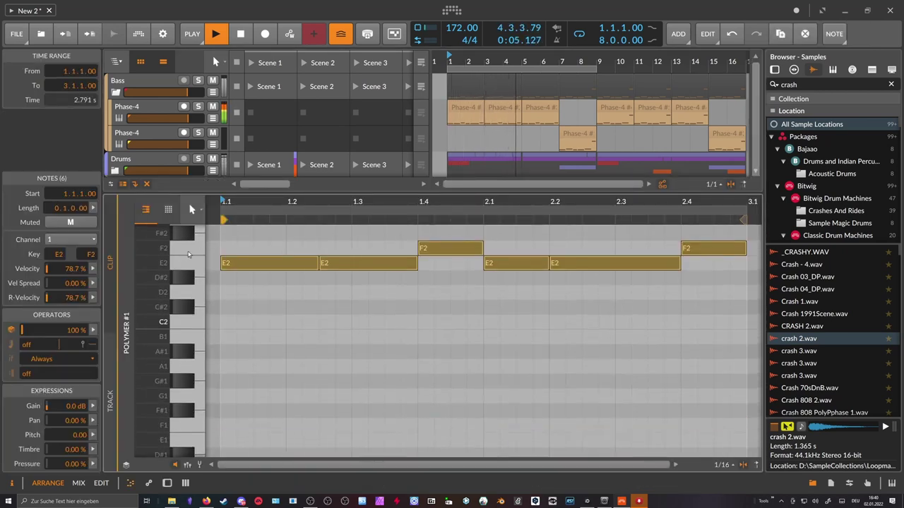
left_click_drag(158, 260, 158, 314)
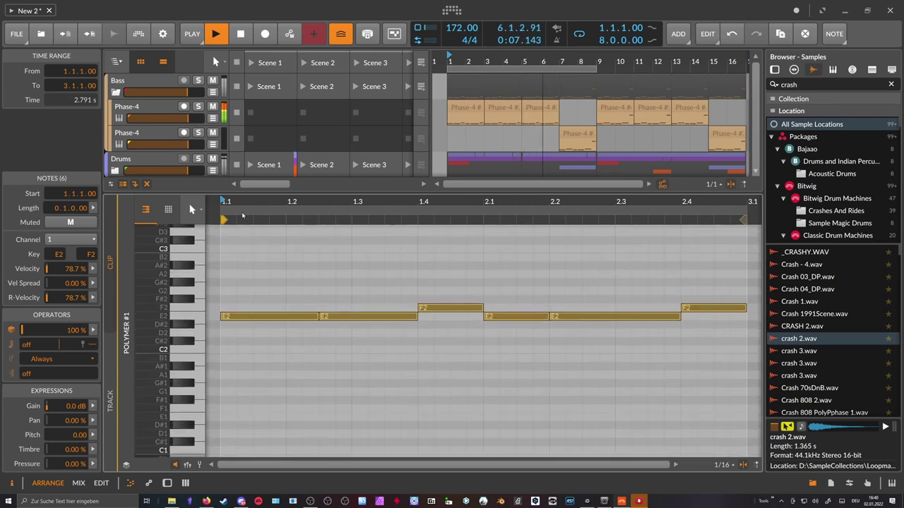
left_click_drag(236, 203, 248, 202)
scroll(424, 317, "down", 3)
scroll(197, 99, "down", 3)
Loop the two bars of the Polymer clip and set Polymer's ADSR to minimum sustain with 475 ms decay
left_click(464, 99)
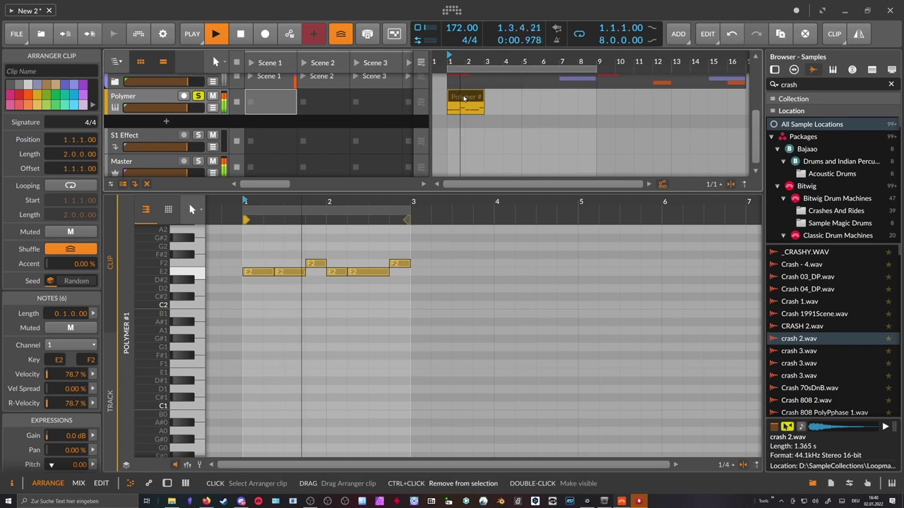
double_click(164, 97)
key("space")
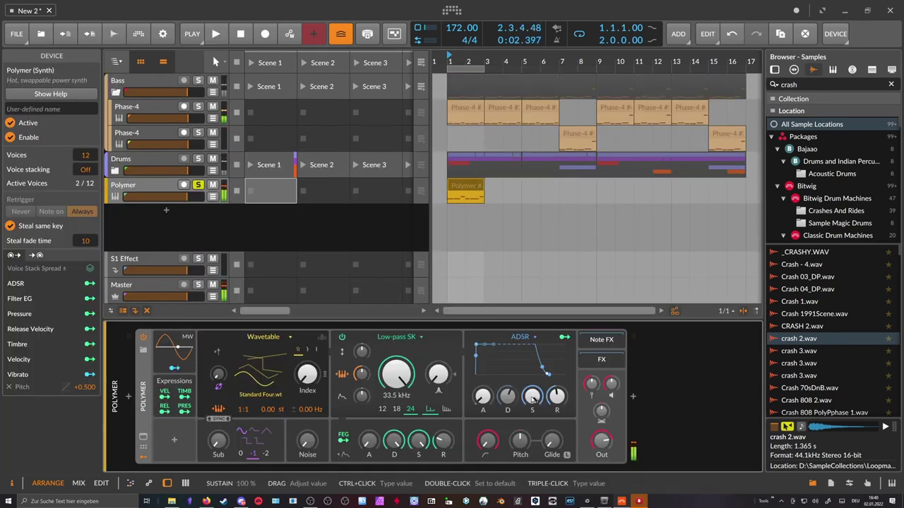
key("space")
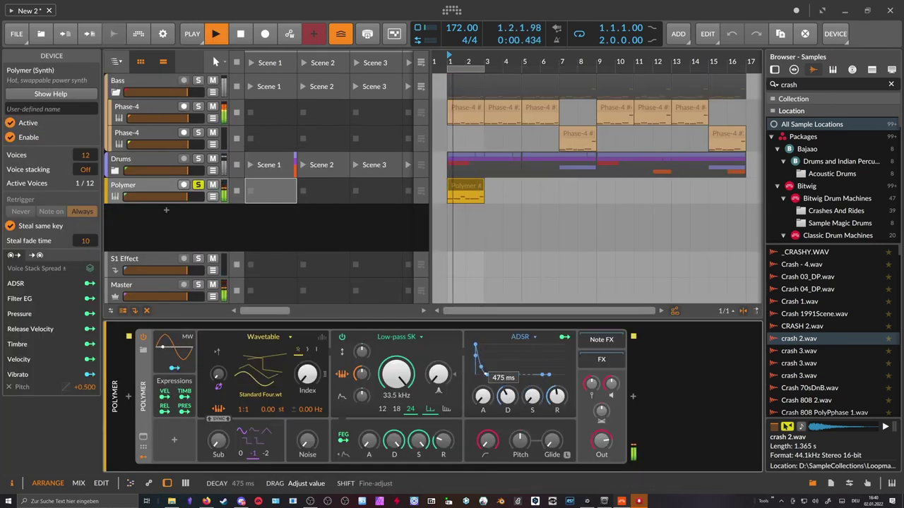
Audition other wavetables for Polymer's oscillator and load Square Sync +0
left_click(275, 372)
left_click(504, 253)
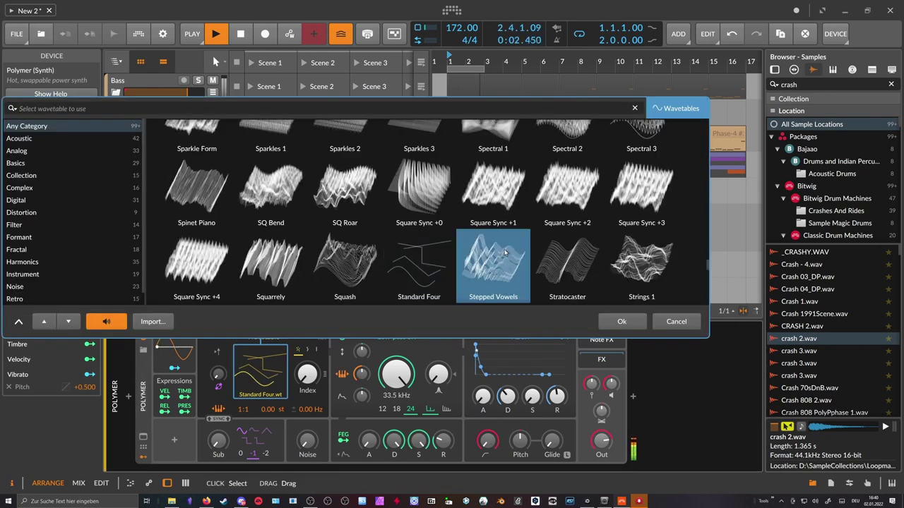
left_click(347, 262)
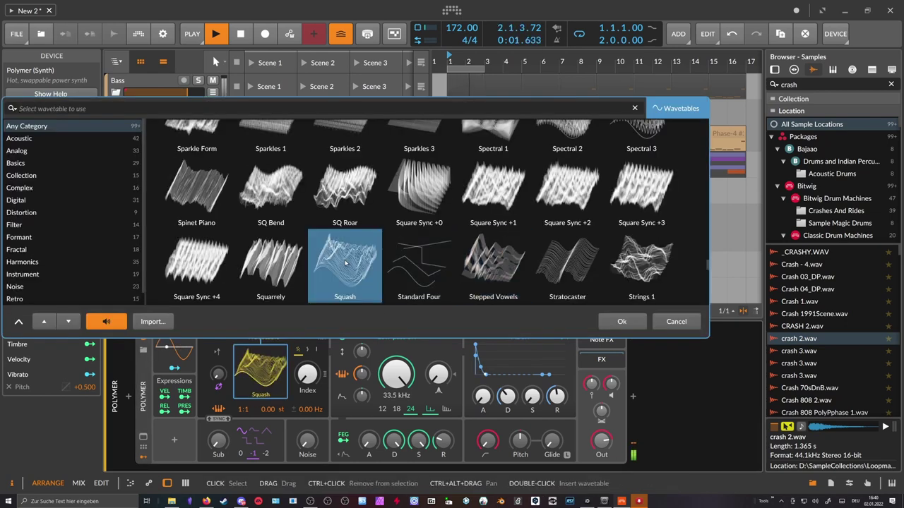
left_click(415, 210)
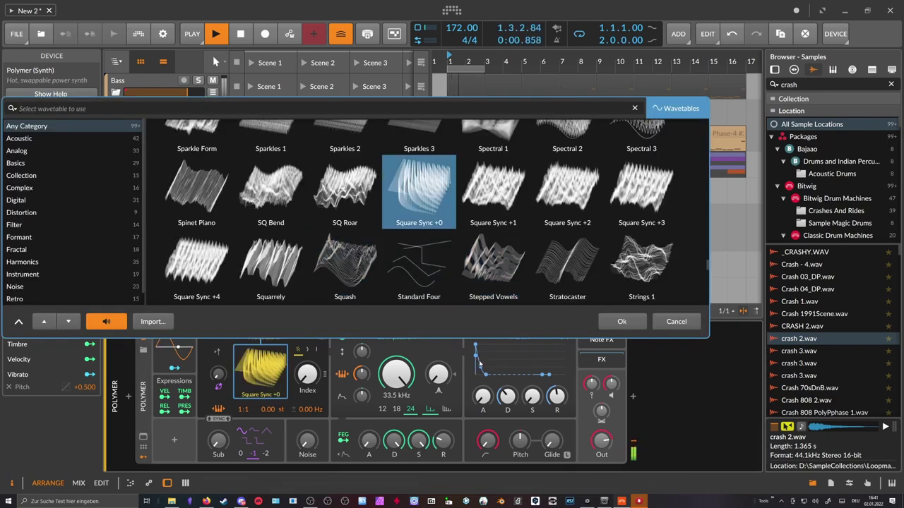
left_click(621, 321)
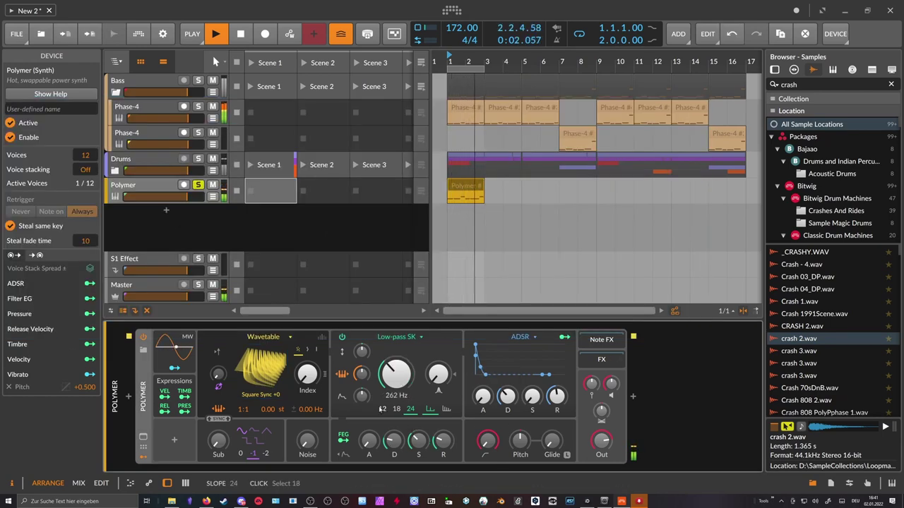
Lower Polymer's filter cutoff to 262 Hz and adjust the filter envelope's amount, decay and sustain
left_click_drag(362, 396, 361, 397)
left_click_drag(419, 440, 394, 466)
left_click_drag(419, 440, 418, 428)
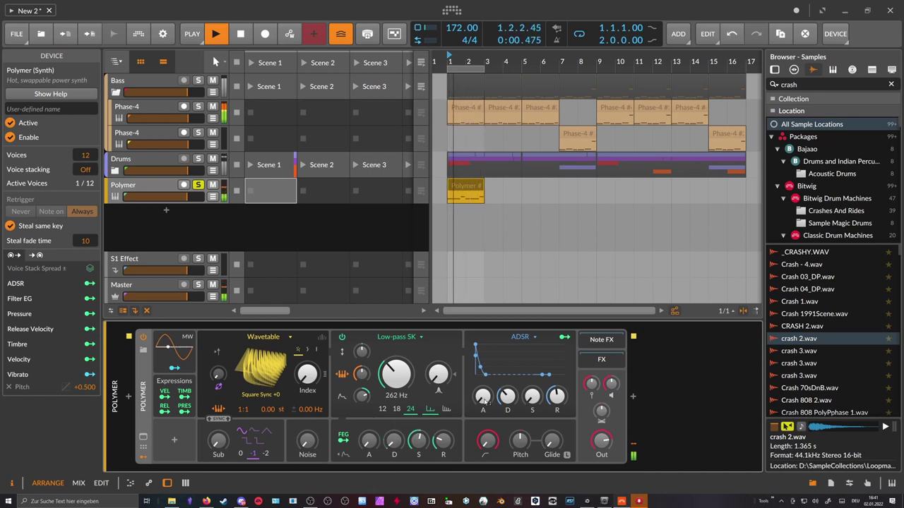
left_click_drag(507, 396, 507, 404)
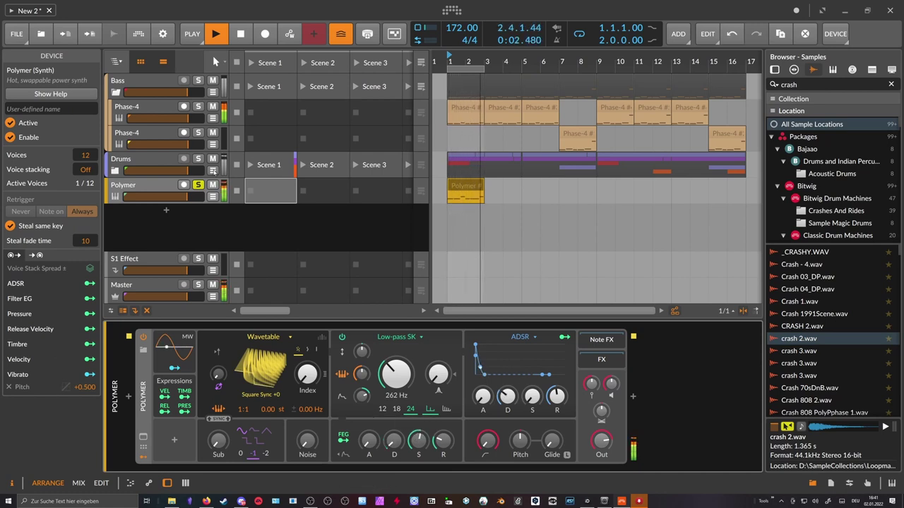
Solo the first Phase-4 track as well and add ValhallaSupermassive to Polymer's FX with the mix at 30.8 %
left_click(198, 107)
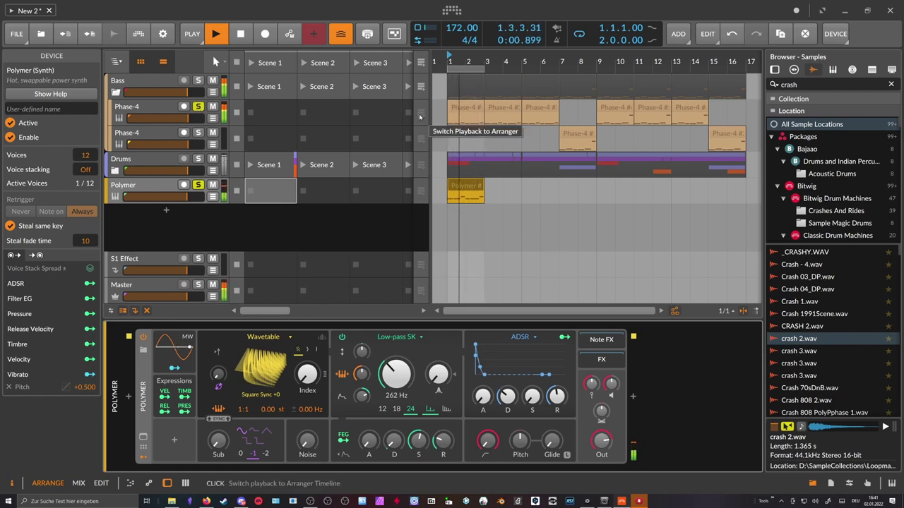
left_click(633, 397)
type("super")
key("Return")
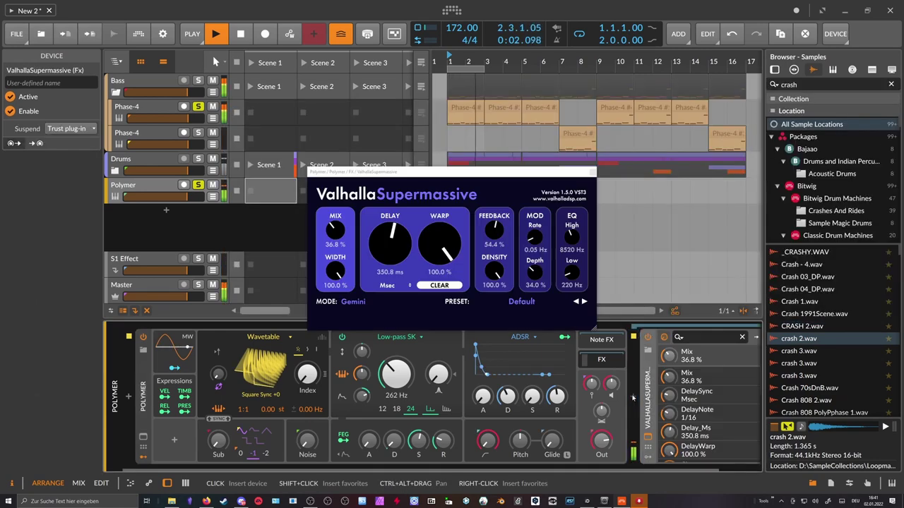
left_click_drag(340, 230, 340, 235)
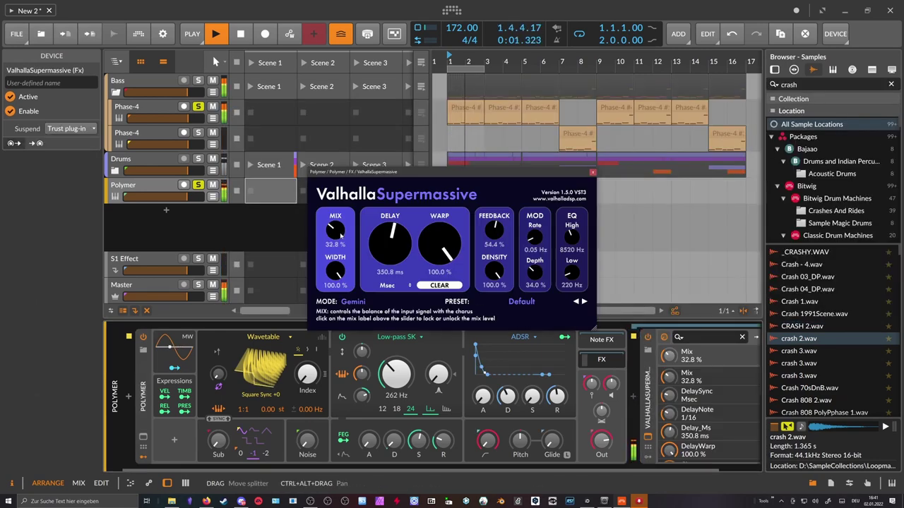
left_click(592, 173)
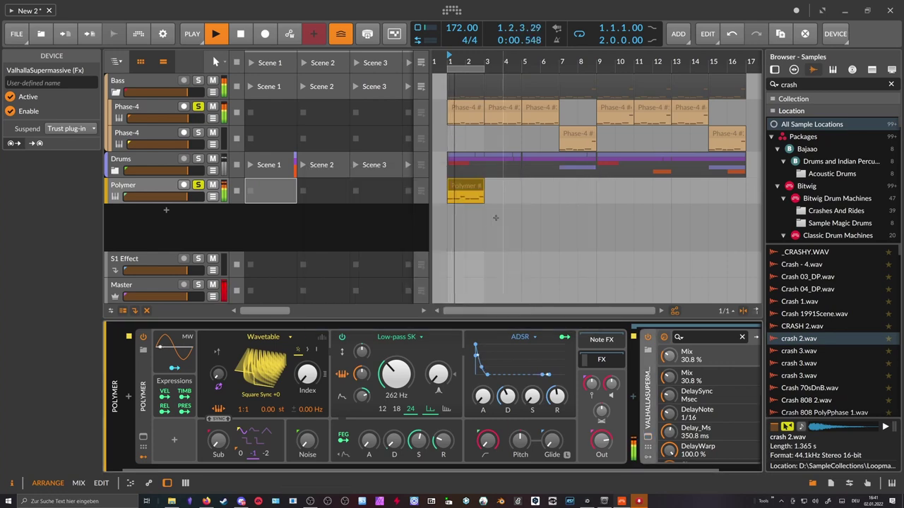
Insert a Note Delay before Polymer and set its delay time to 3/16
left_click(128, 397)
type("delay")
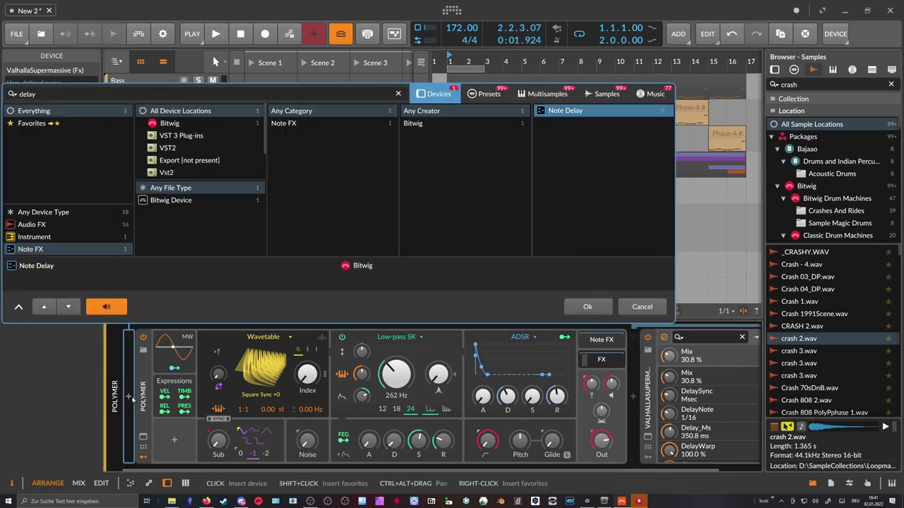
key("Return")
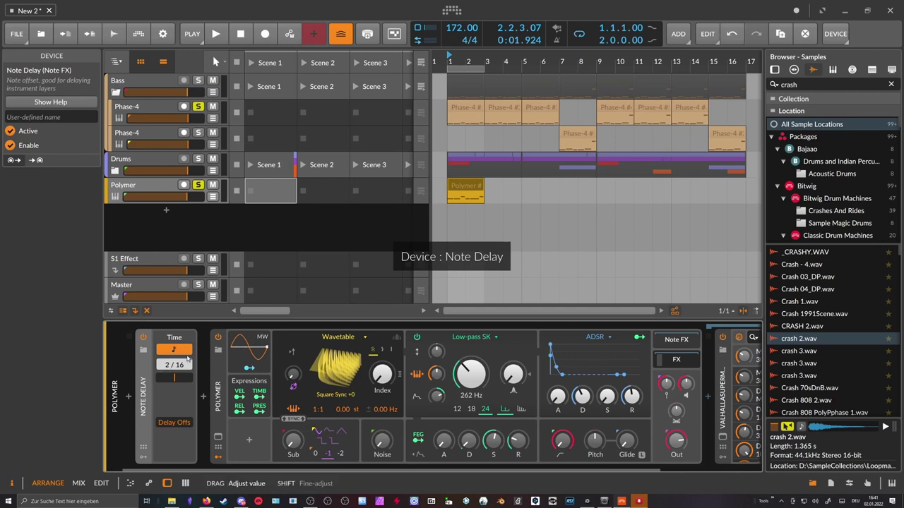
left_click(459, 108)
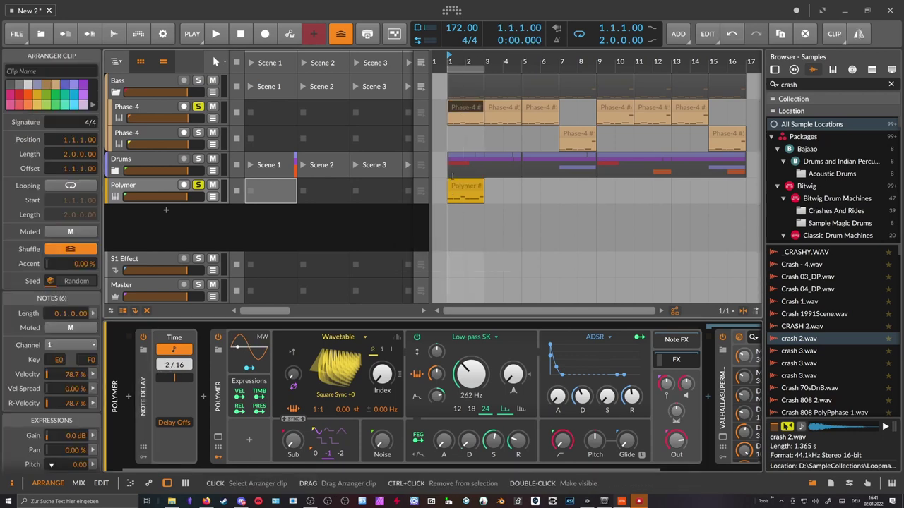
left_click(465, 190)
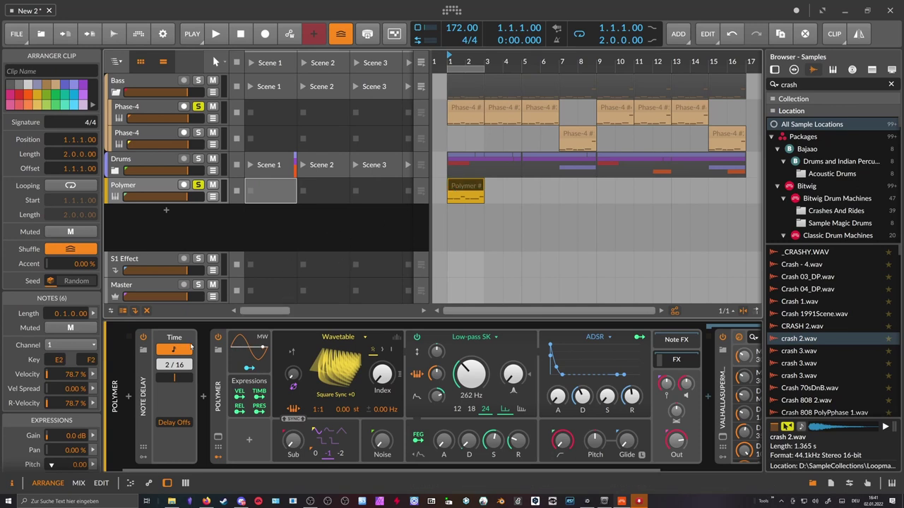
left_click(471, 229)
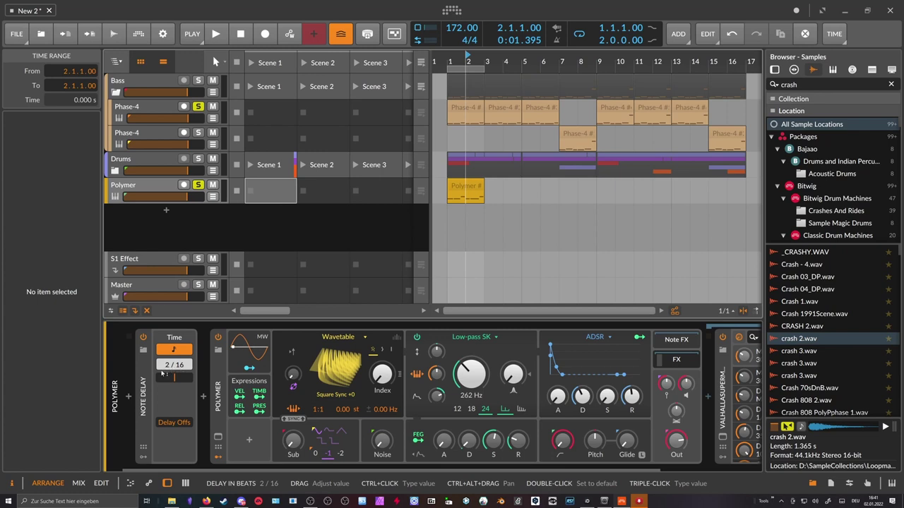
key("space")
left_click_drag(168, 368, 168, 362)
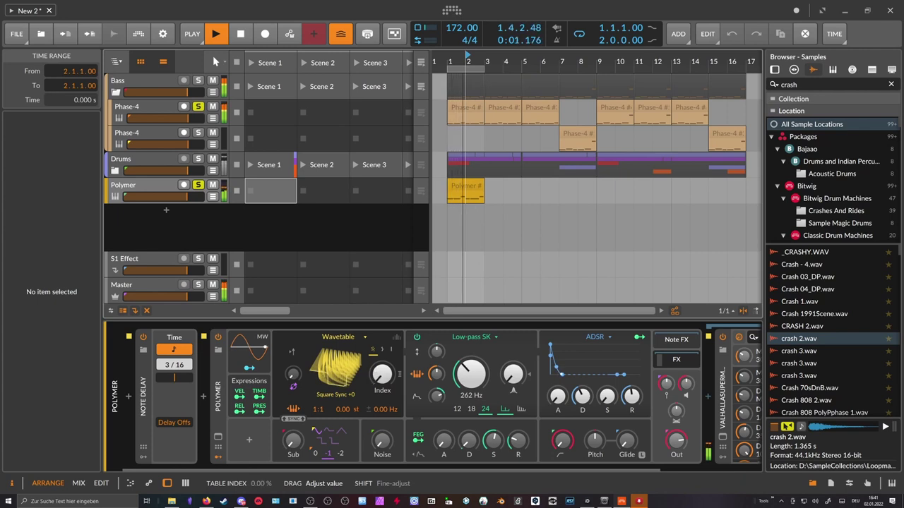
Try Polymer's wavetable index, add a Steps modulator to the synth and expand its step editor
left_click_drag(382, 374, 382, 377)
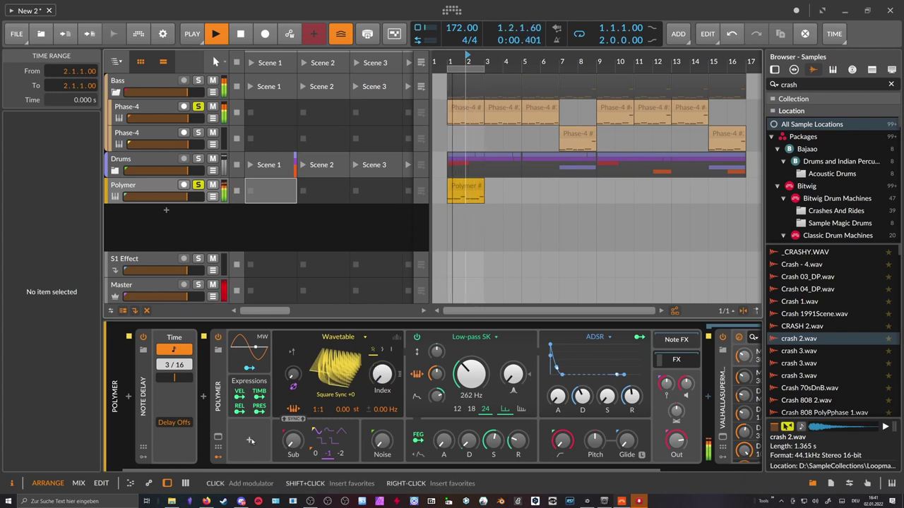
left_click(250, 440)
type("step")
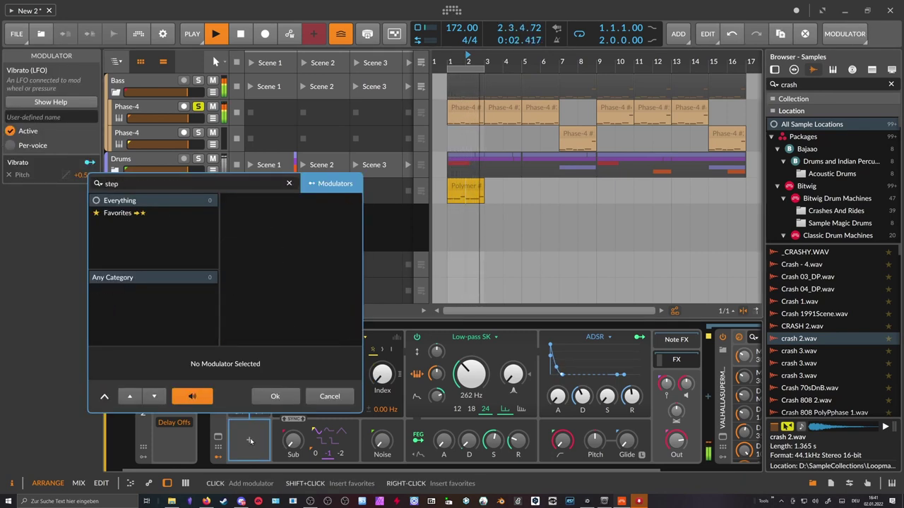
key("Return")
left_click(267, 441)
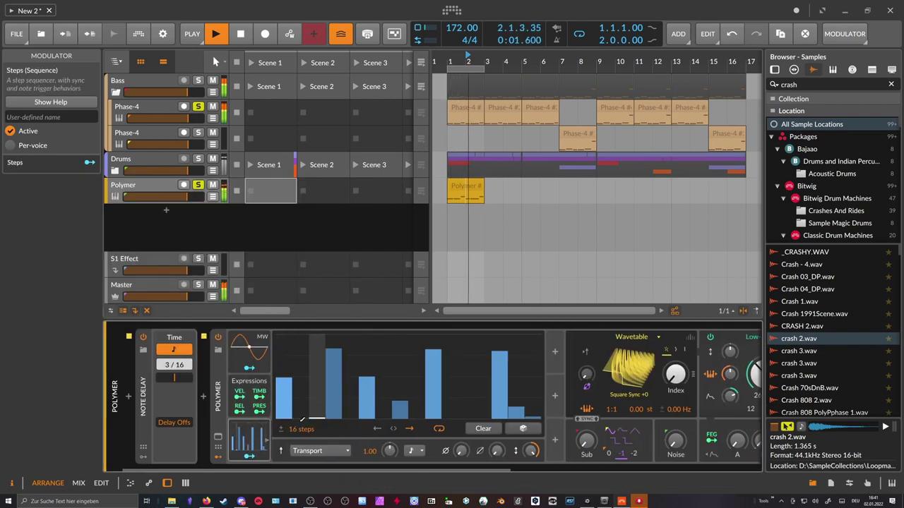
Route the Steps modulator to Polymer's wavetable Index with a modulation amount of about +0.457
left_click(249, 456)
left_click_drag(675, 375, 676, 343)
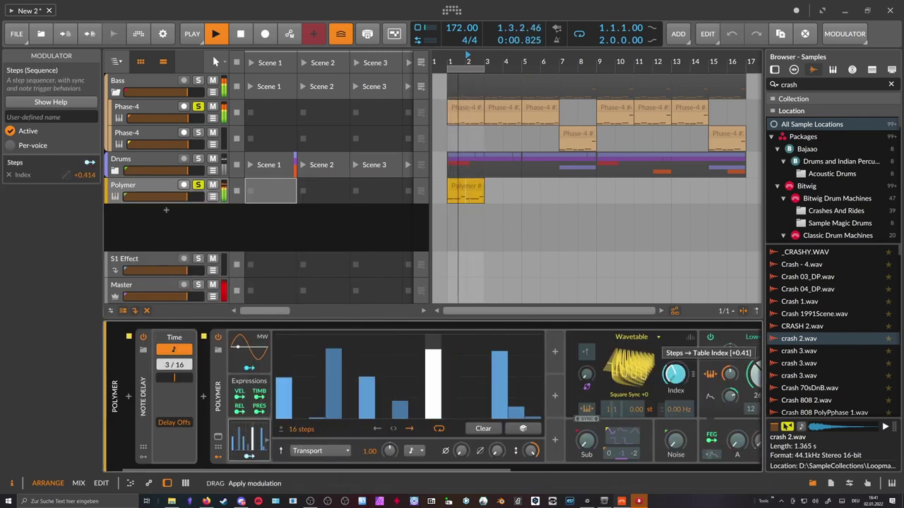
left_click(254, 445)
left_click(254, 445)
Set the Steps modulator's timebase to 8th note
left_click(413, 450)
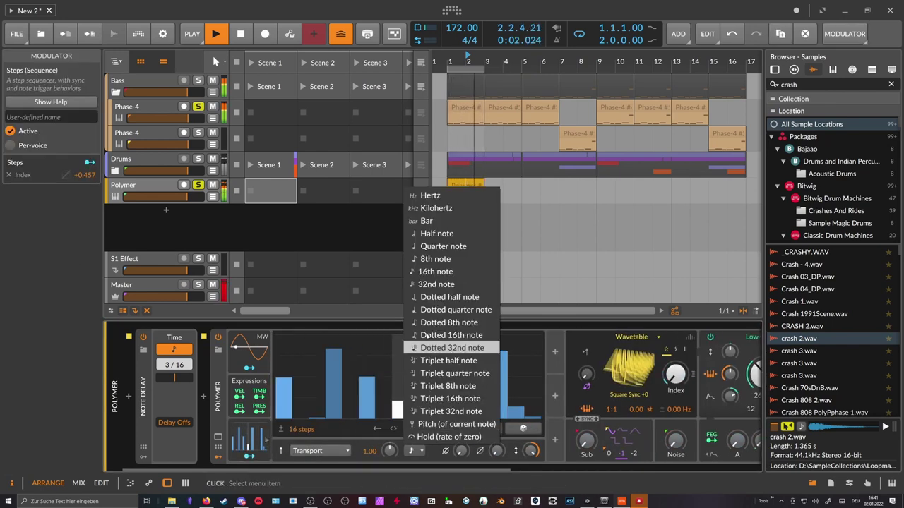
left_click(435, 258)
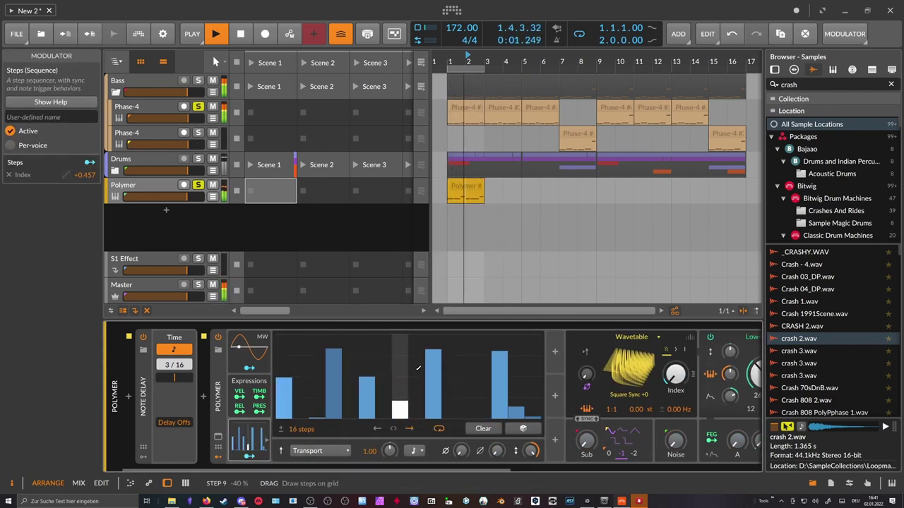
left_click(308, 451)
left_click(308, 454)
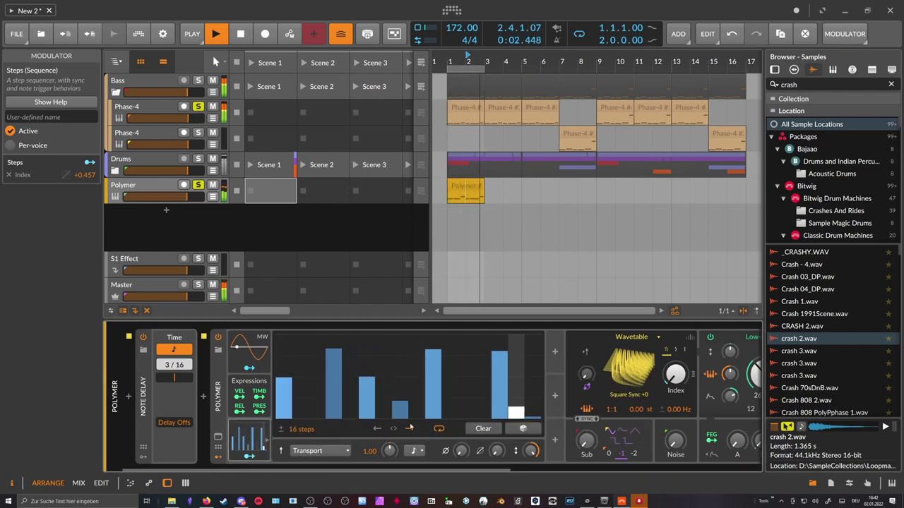
left_click(415, 450)
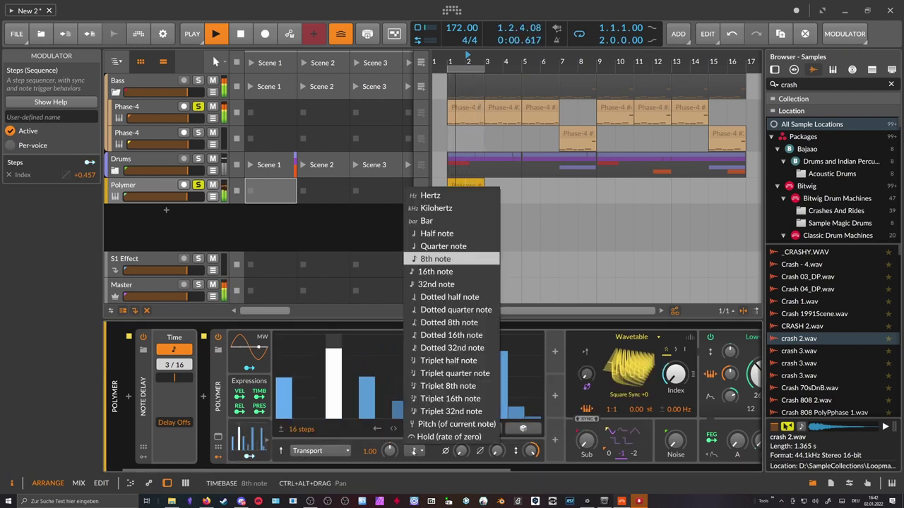
left_click(348, 411)
Switch the Steps modulator to Note Advance mode, reduce it to 5 steps and collapse its editor
left_click(308, 451)
left_click(333, 437)
left_click_drag(296, 430, 296, 447)
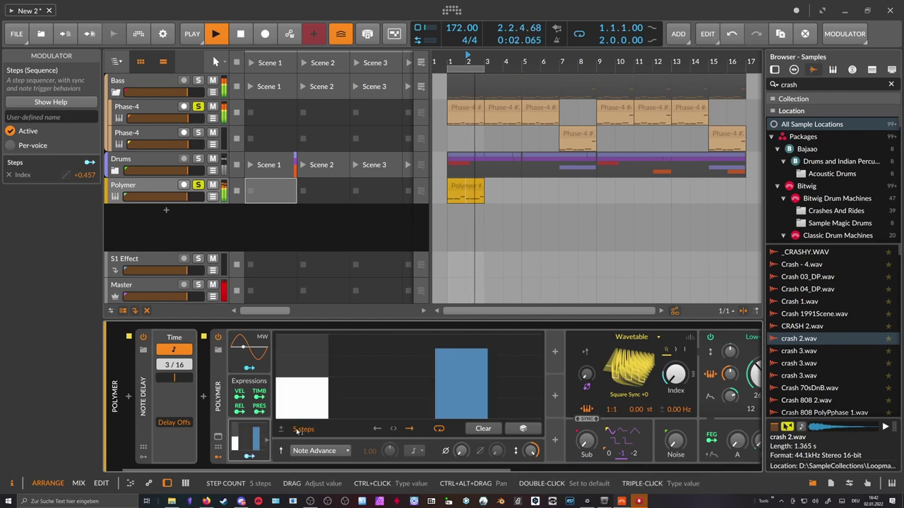
left_click(266, 440)
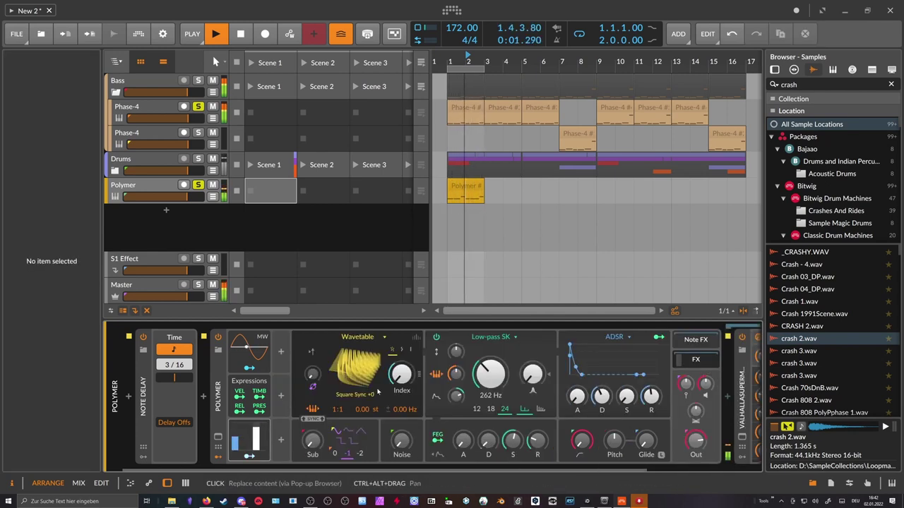
Set Polymer's oscillator unison to 5 voices and fine-tune the unison detune
left_click(410, 348)
left_click(354, 353)
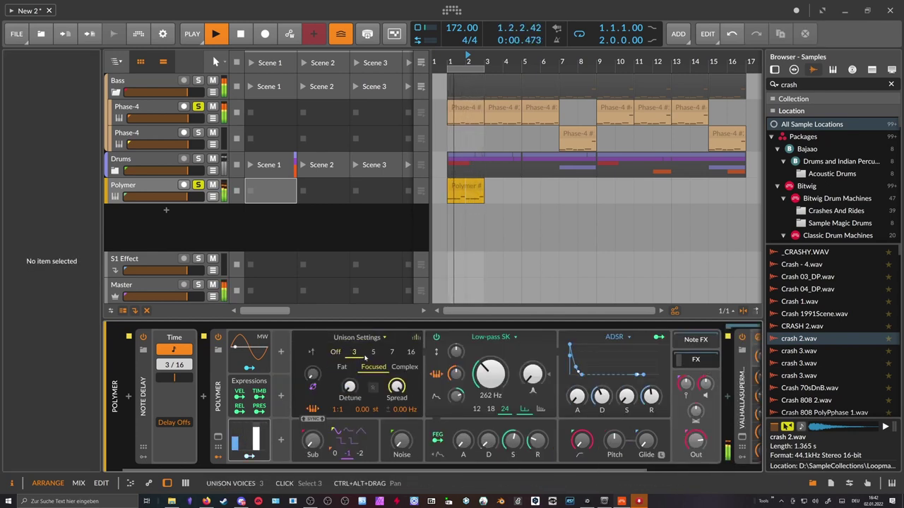
left_click_drag(349, 387, 348, 385)
Raise Polymer's sub oscillator level to about 51.7% at octave 0 and adjust the oscillator modulation and envelope amounts
left_click_drag(311, 441, 311, 441)
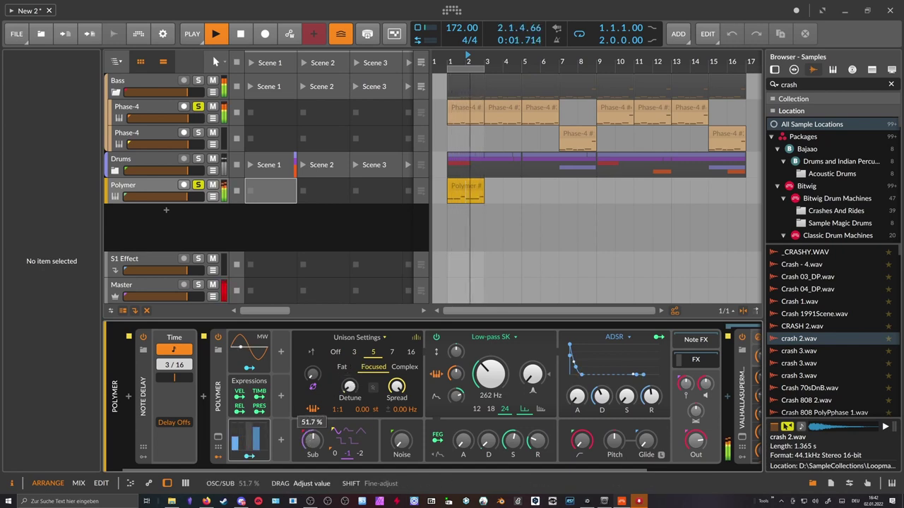
mouse_move(313, 375)
left_mouse_down()
mouse_move(322, 393)
mouse_move(312, 375)
left_mouse_up()
left_click(457, 396)
left_click_drag(602, 397, 577, 398)
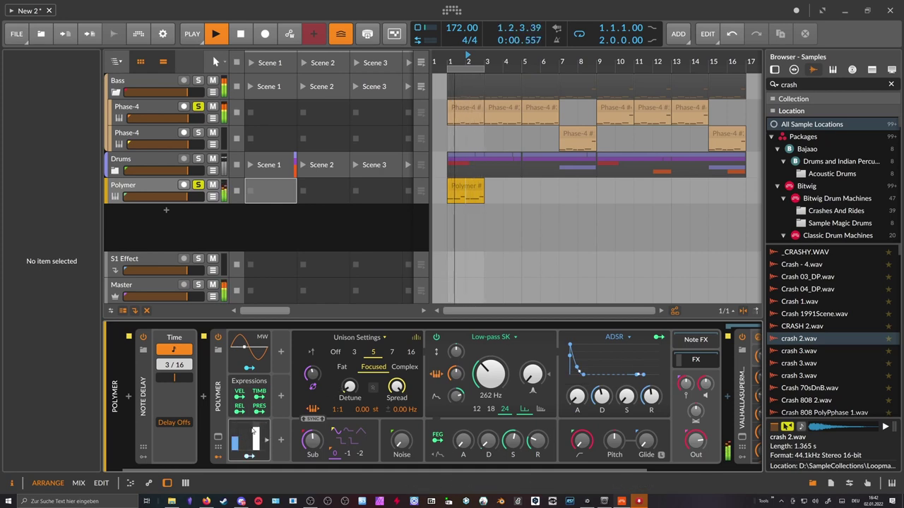
Open the ValhallaSupermassive plug-in in Polymer's FX chain and set its delay to 0 ms and mix to 49.6%
left_click_drag(236, 470, 448, 478)
left_click(602, 437)
left_click_drag(388, 246, 385, 281)
left_click_drag(337, 232, 339, 218)
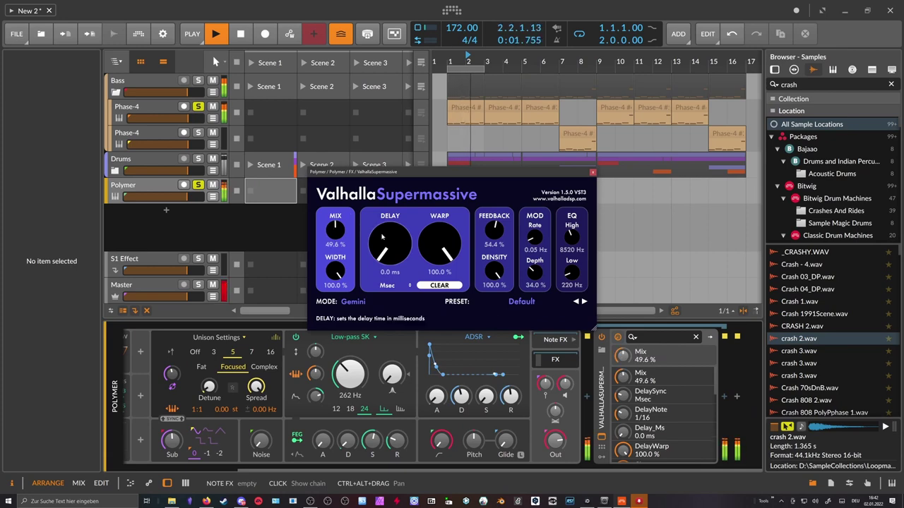
Insert the Hard-Clip preset after ValhallaSupermassive, raise its Input and restart playback
left_click(727, 399)
type("hard")
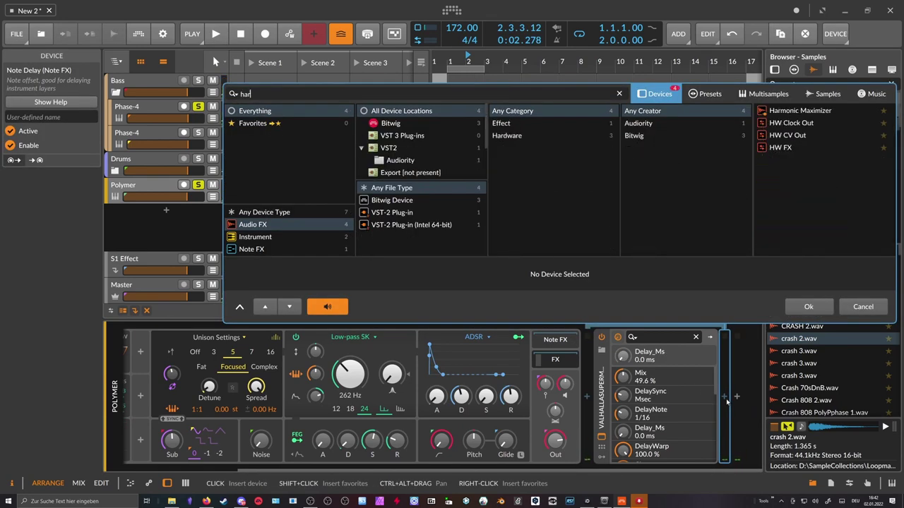
left_click(707, 95)
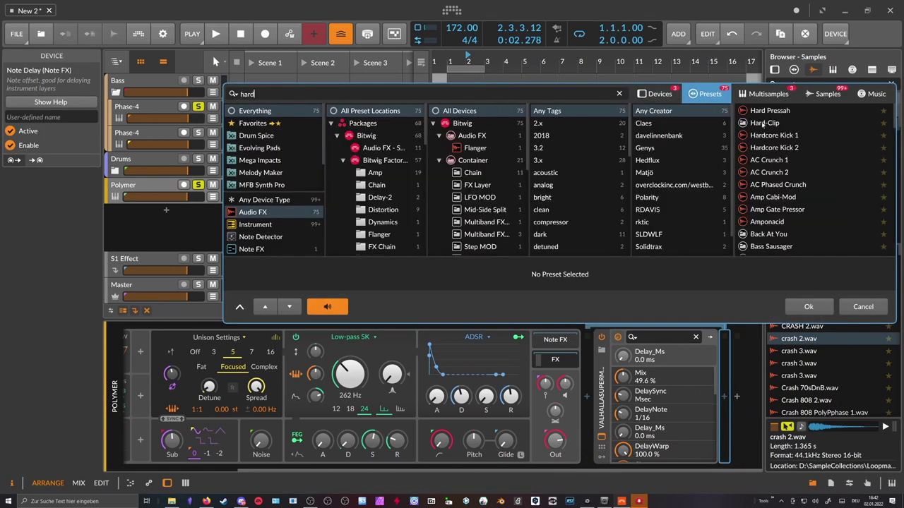
double_click(761, 122)
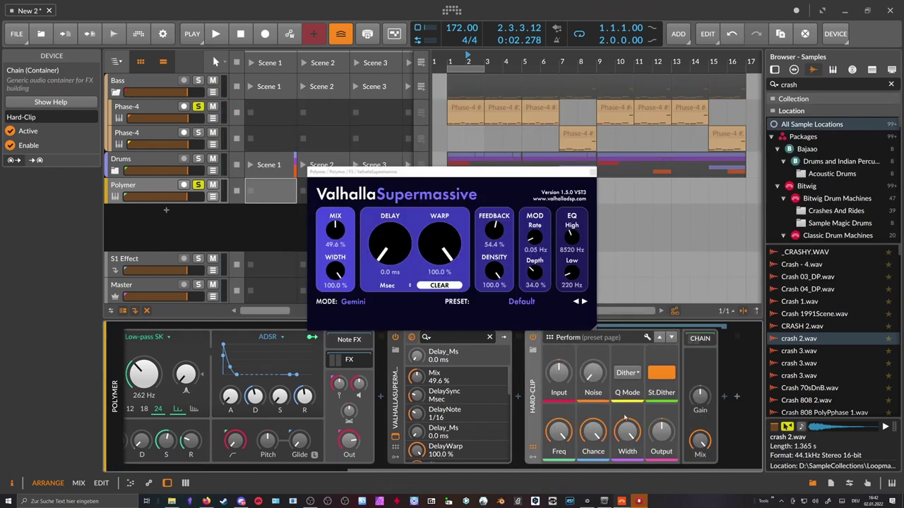
left_click_drag(559, 373, 558, 358)
key("space")
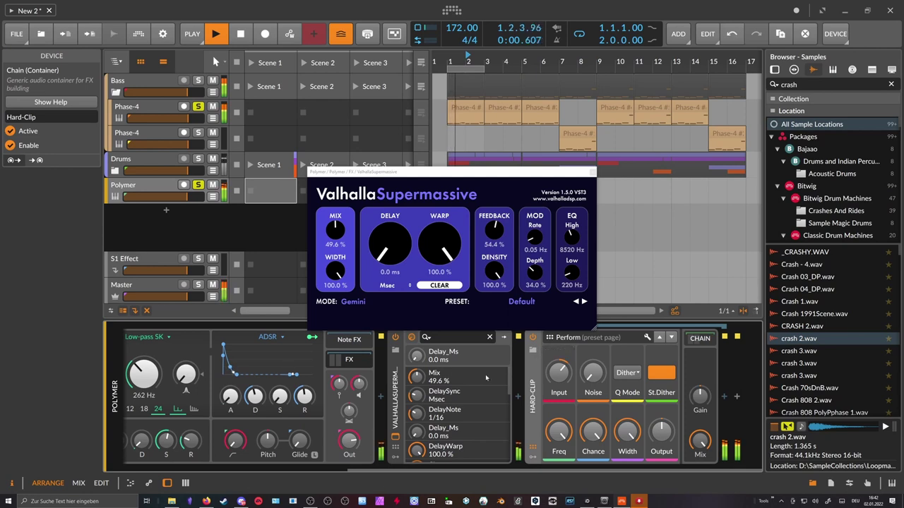
Adjust the decay and release of Polymer's amplitude ADSR envelope
left_click_drag(406, 469, 394, 469)
left_click_drag(276, 396, 276, 403)
left_click_drag(323, 397, 276, 402)
Set ValhallaSupermassive to 40.8 ms delay, 48.4% mix, 81.2% feedback and 44.4% modulation depth
left_click_drag(386, 243, 336, 228)
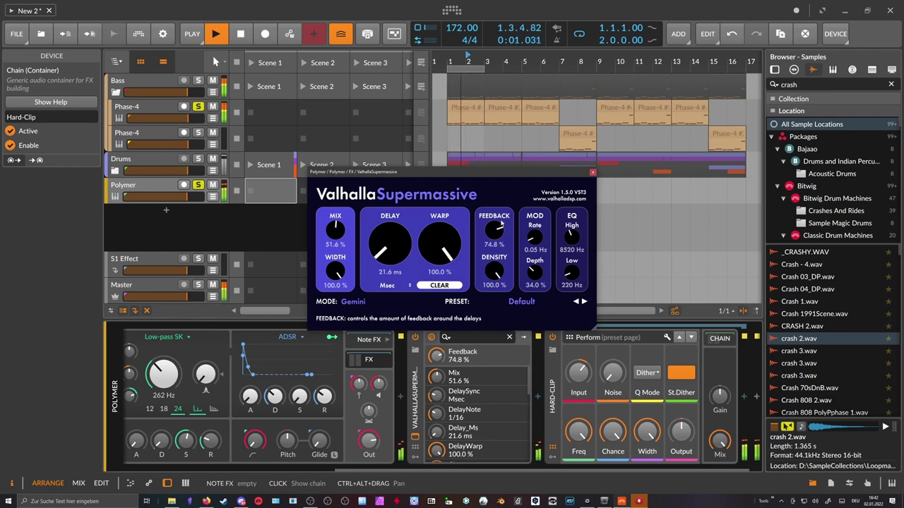
left_click_drag(389, 245, 388, 239)
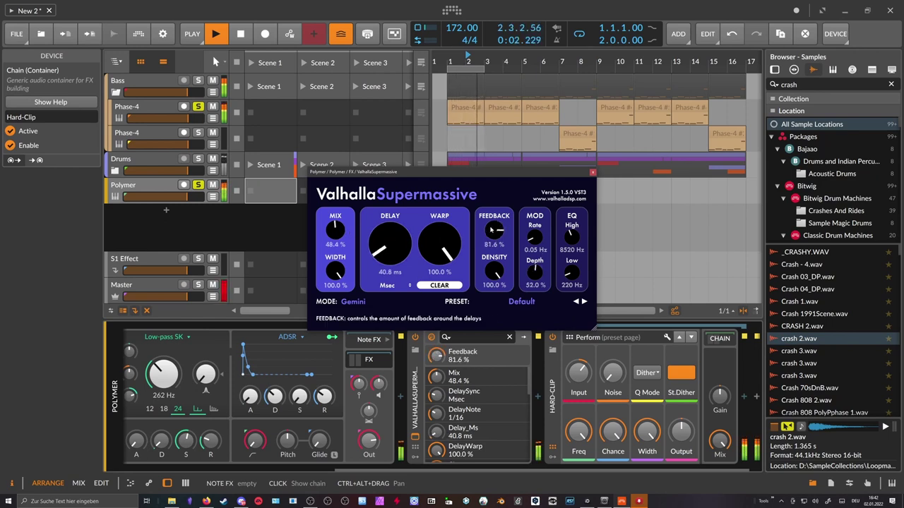
left_click_drag(576, 373, 576, 366)
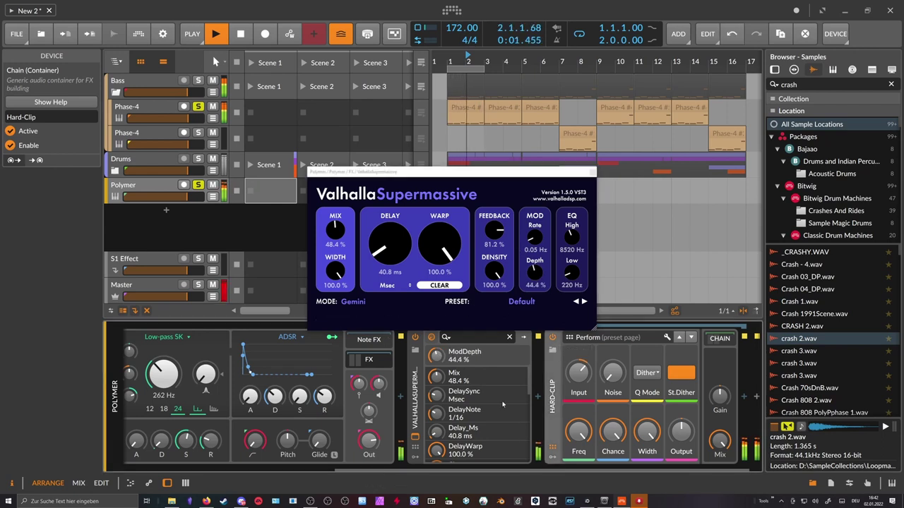
Set Polymer's oscillator ratio to 2:1, lower the sub level, and raise the low-pass filter cutoff to 319 Hz
left_click_drag(519, 469, 327, 470)
left_click_drag(458, 374, 458, 373)
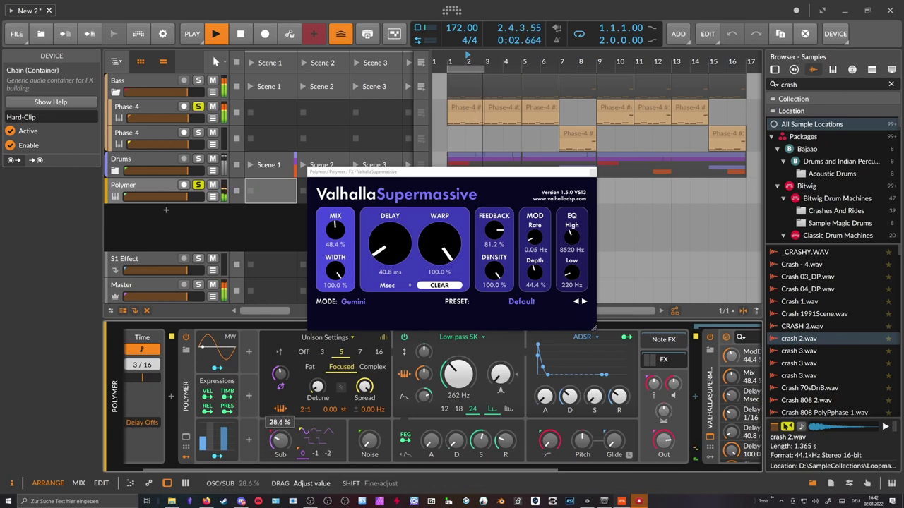
left_click_drag(458, 375, 458, 369)
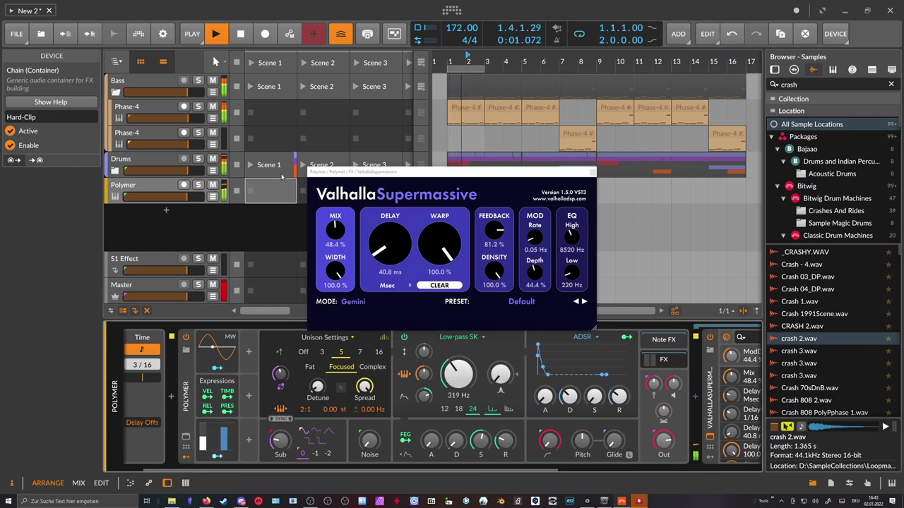
Stop playback, set the Note Delay time to 4/16 and restart playback
key("space")
left_click_drag(215, 470, 187, 471)
left_click_drag(176, 367, 175, 361)
key("space")
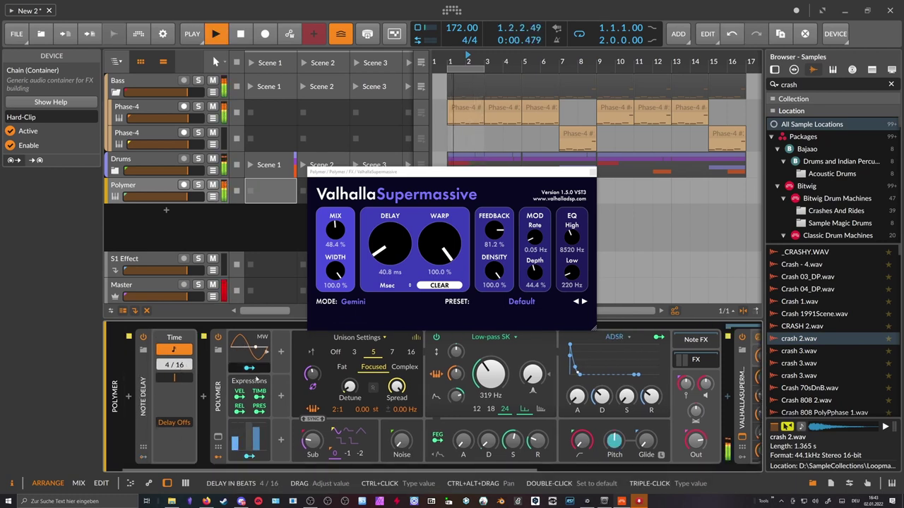
Return Polymer's oscillator to the wavetable view, then set the sub level to 0% and the output to about -6.9 dB
scroll(453, 441, "down", 4)
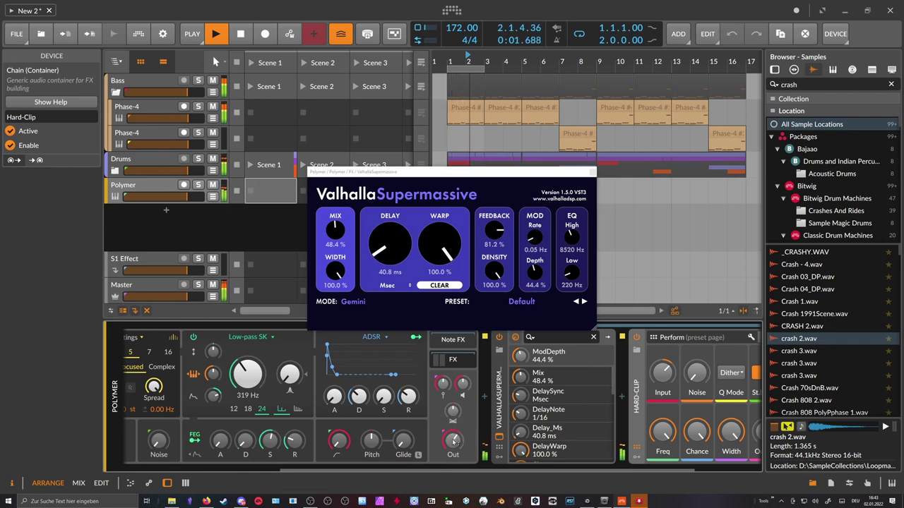
left_click_drag(408, 470, 253, 469)
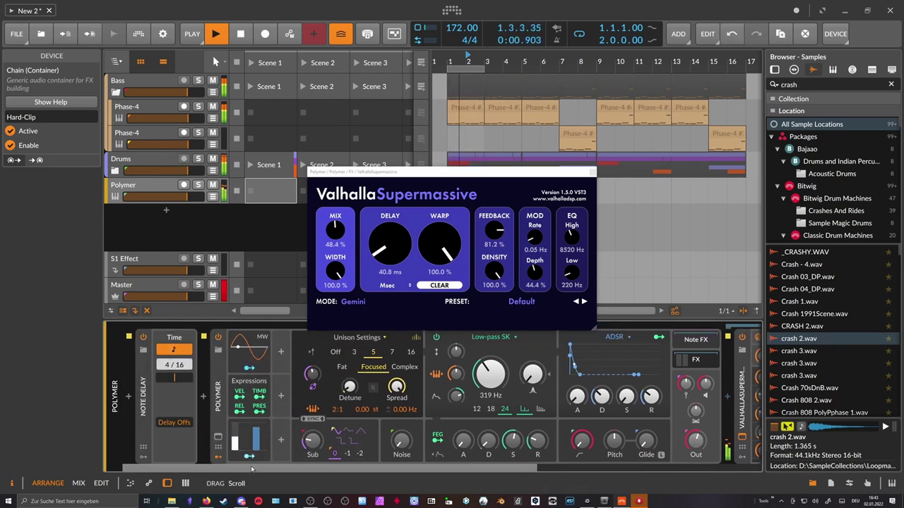
left_click(359, 337)
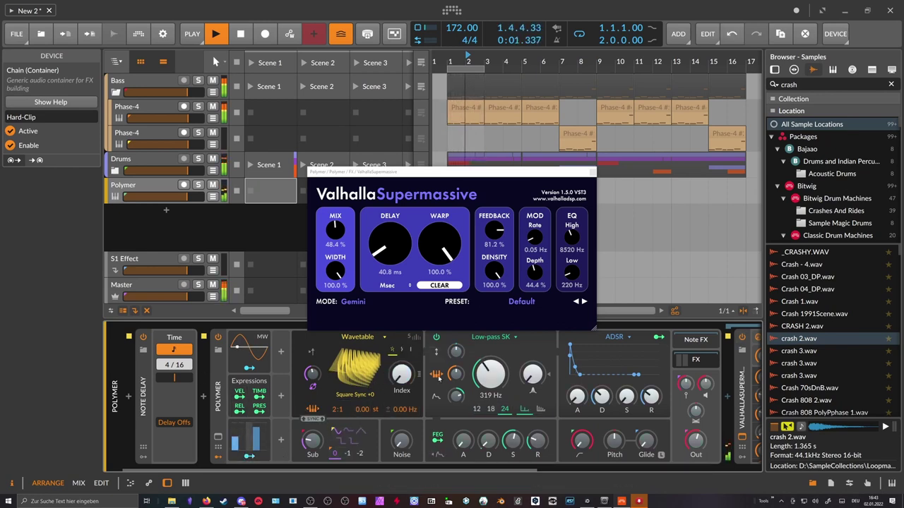
mouse_move(312, 440)
left_mouse_down()
mouse_move(312, 427)
mouse_move(310, 439)
left_mouse_up()
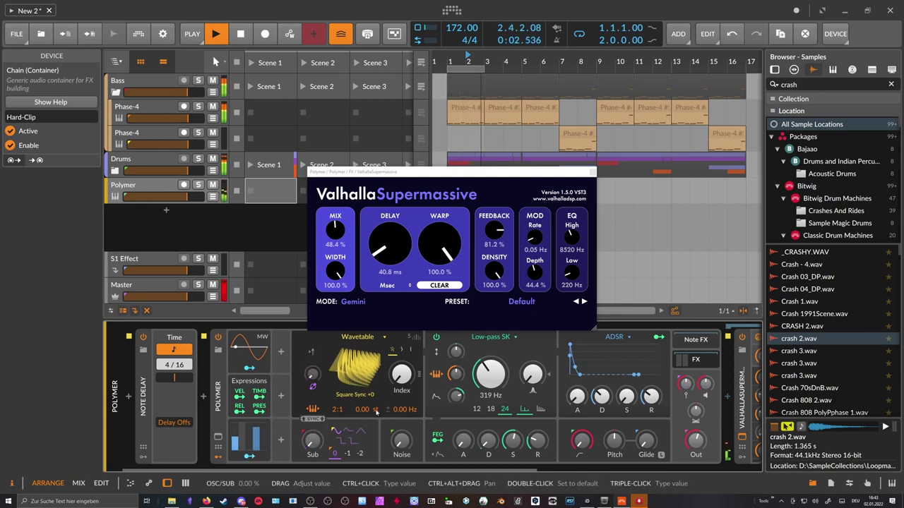
scroll(384, 470, "right", 5)
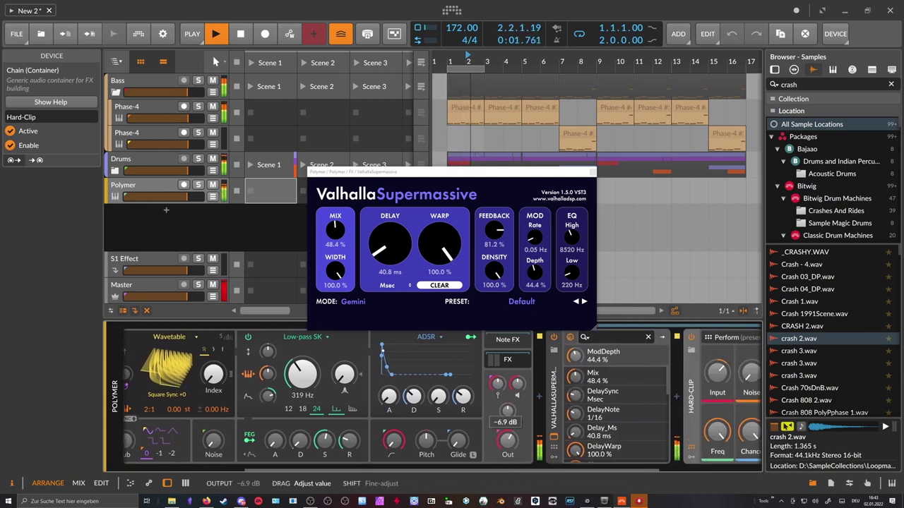
Set ValhallaSupermassive to 112.8 ms delay, 48.4% mix and 80.8% feedback, and close its window
left_click_drag(391, 249, 392, 238)
left_click_drag(336, 232, 372, 242)
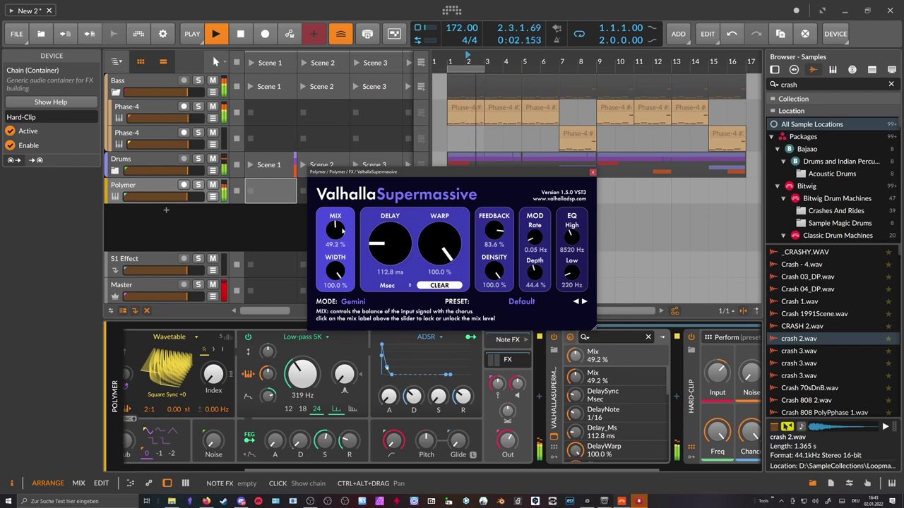
scroll(487, 233, "down", 1)
left_click_drag(442, 470, 318, 470)
left_click(593, 173)
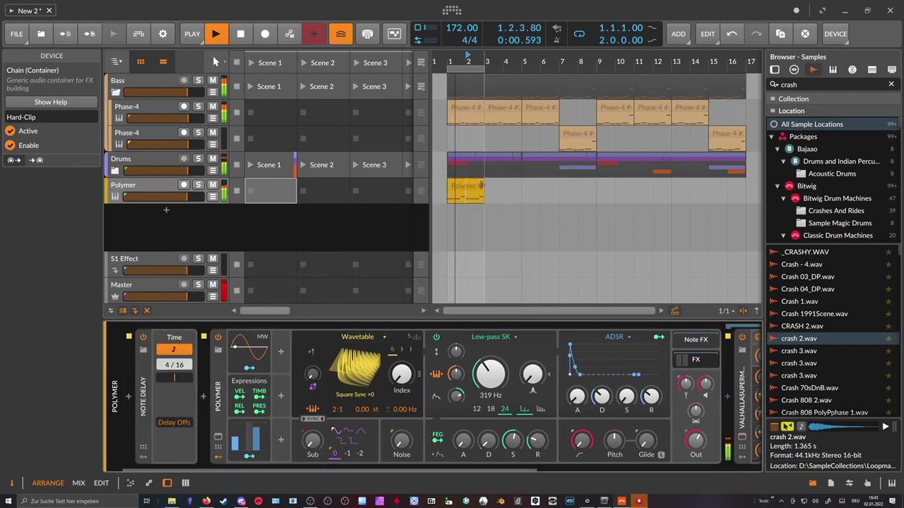
Open the Polymer clip in the note editor and add a sixteenth-long G2 note starting at 2.2.4
double_click(468, 185)
left_click_drag(452, 202, 422, 161)
left_click(508, 243)
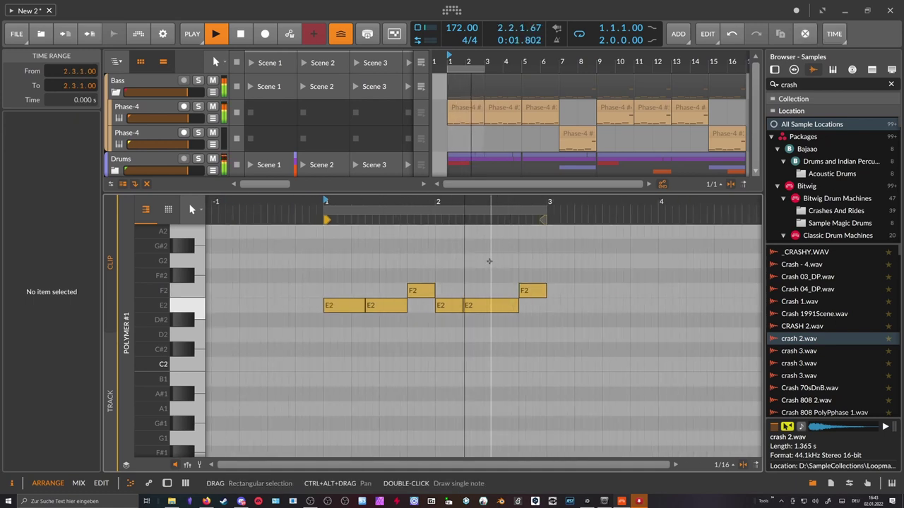
double_click(487, 262)
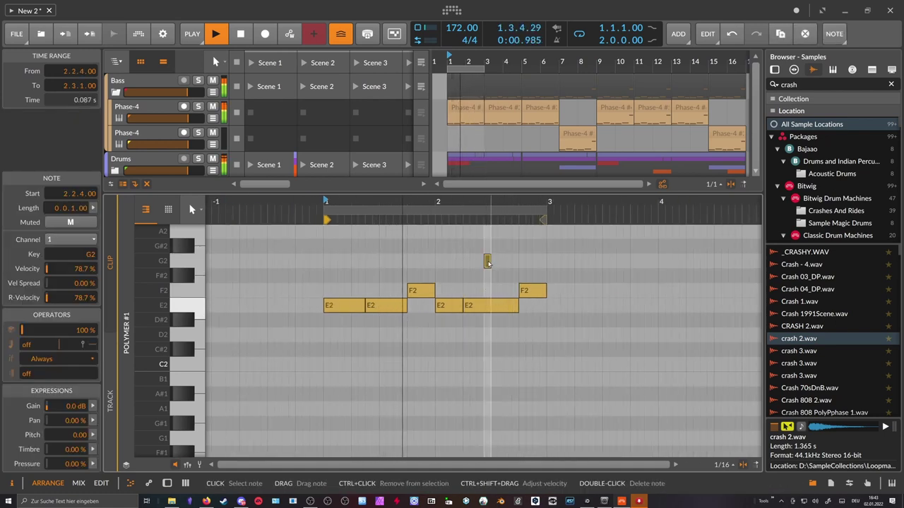
Transpose the new short note to B2 and shift its start one sixteenth later to 2.3.1
key("Down")
key("Down")
key("Up")
key("Up")
key("Up")
key("Up")
key("Up")
key("Up")
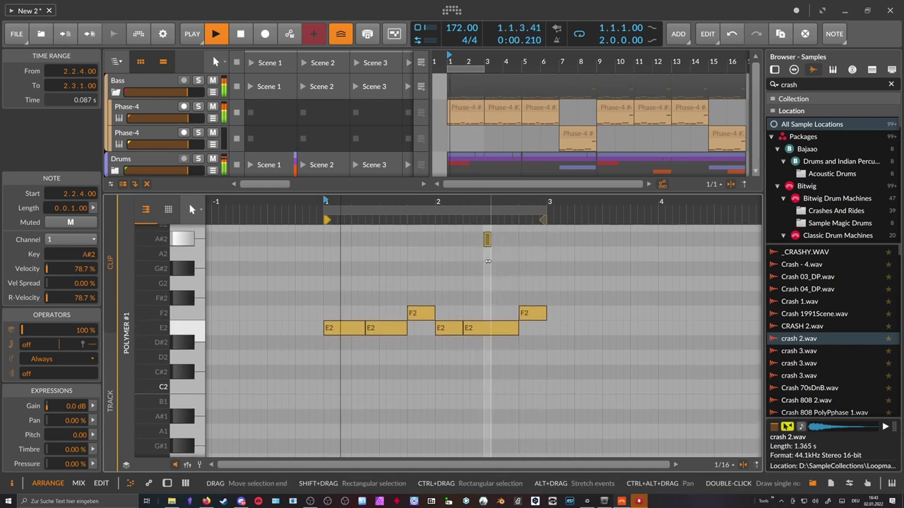
scroll(487, 261, "up", 2)
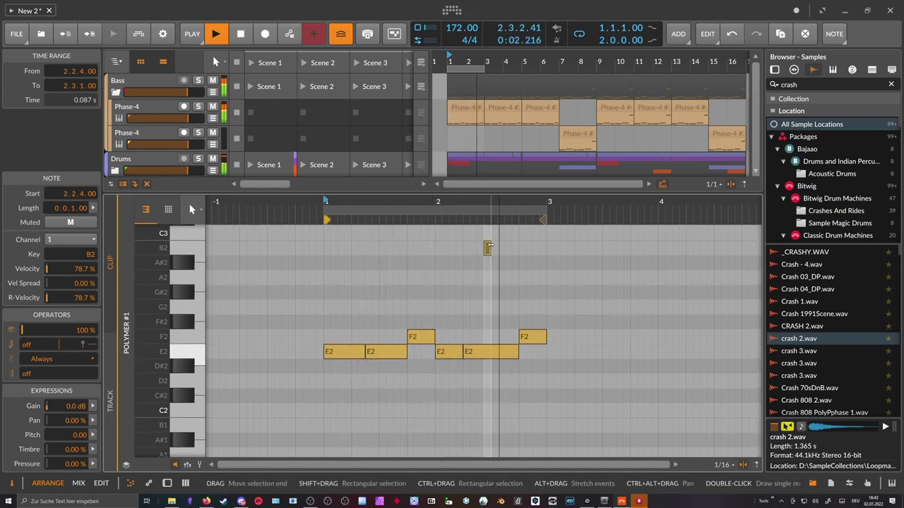
key("Right")
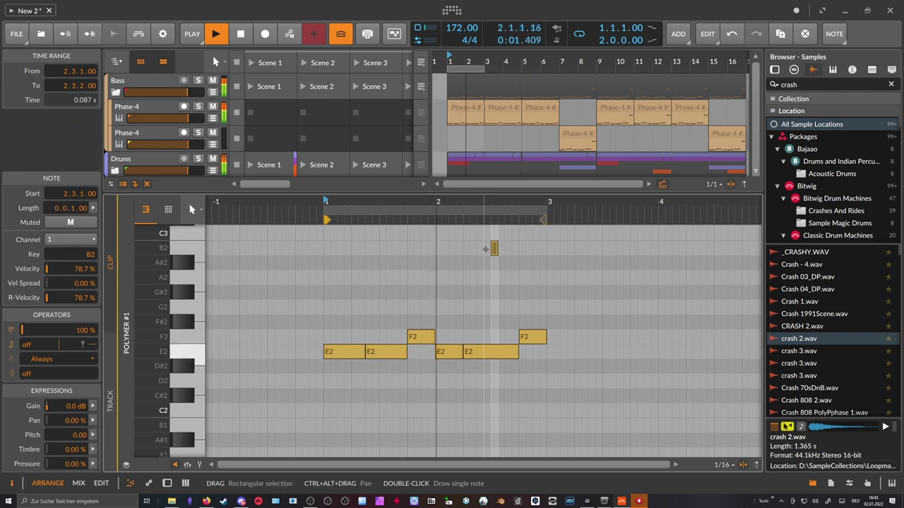
Show the Polymer track's device chain and lower Polymer's output to about -12.1 dB
scroll(187, 136, "down", 3)
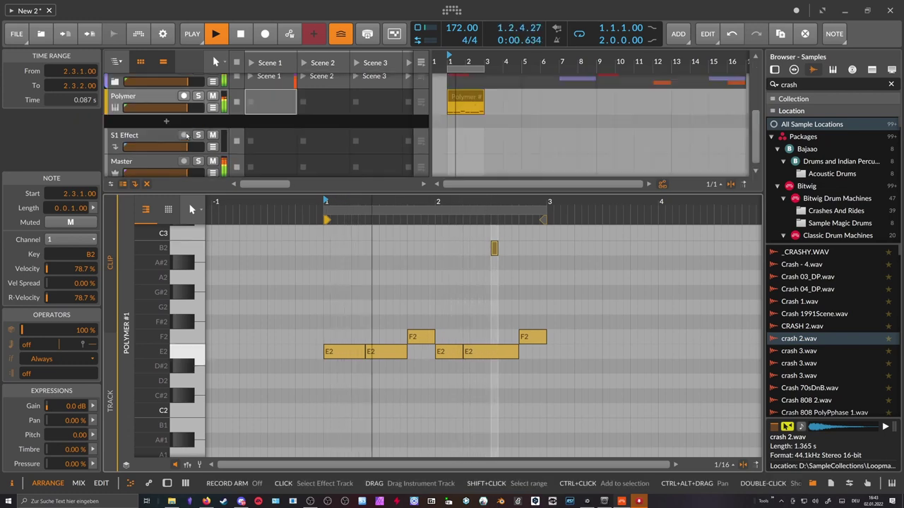
key("d")
left_click_drag(492, 441, 492, 455)
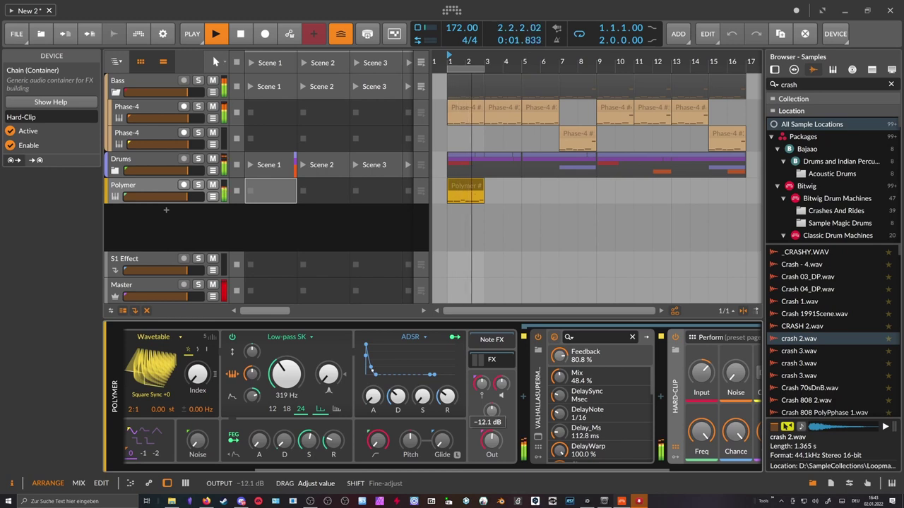
Set ValhallaSupermassive to 292.8 ms delay and 51.2% mix, and close its window
left_click_drag(492, 456, 492, 456)
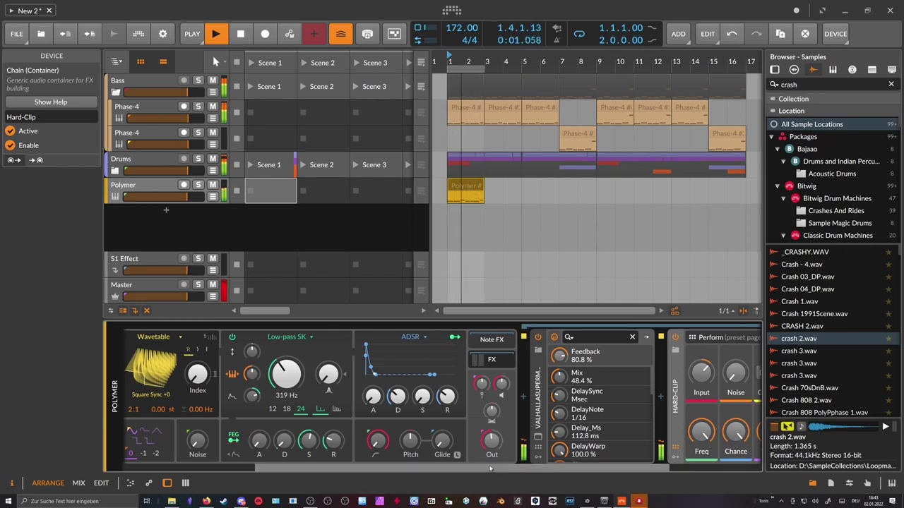
left_click(538, 437)
left_click_drag(390, 245, 388, 228)
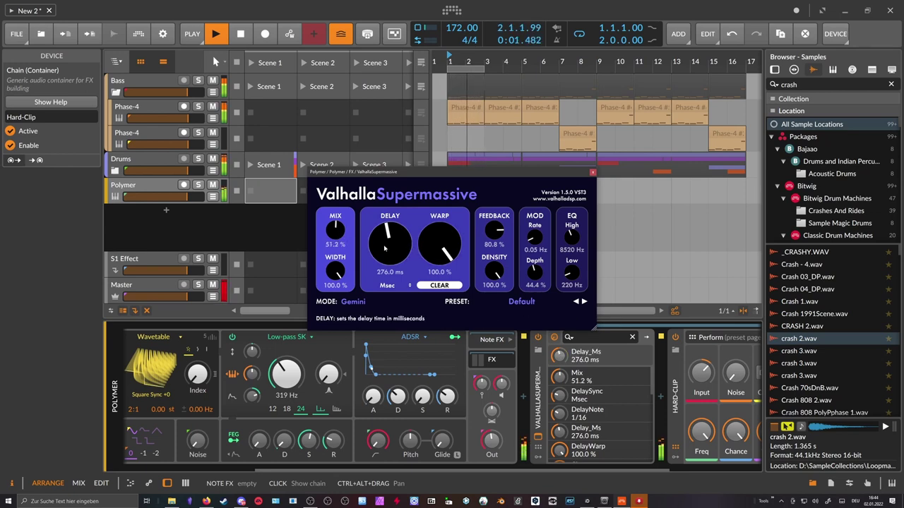
left_click_drag(391, 250, 391, 249)
left_click_drag(441, 470, 293, 470)
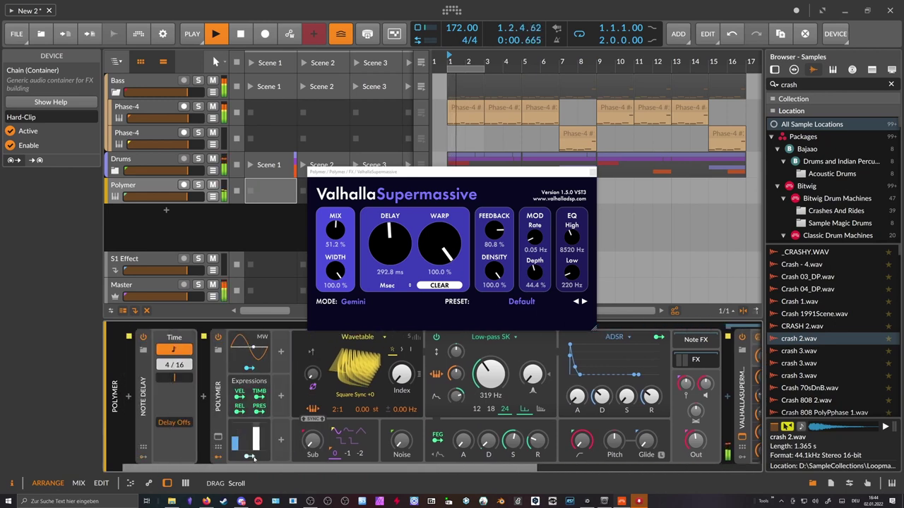
left_click(590, 176)
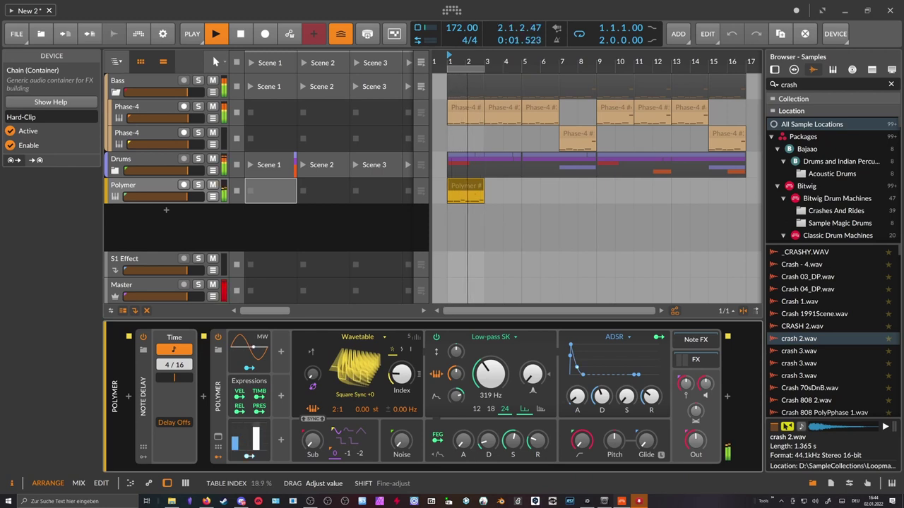
Move Hard-Clip ahead of ValhallaSupermassive in Polymer's FX chain and set the ValhallaSupermassive mix to 35.2%
scroll(635, 469, "right", 5)
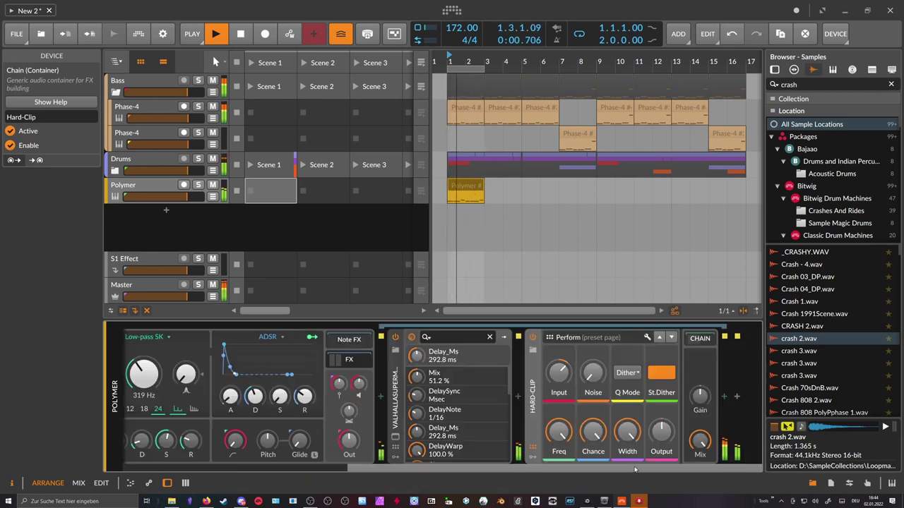
left_click(395, 437)
left_click_drag(532, 396, 382, 397)
left_click_drag(336, 230, 344, 244)
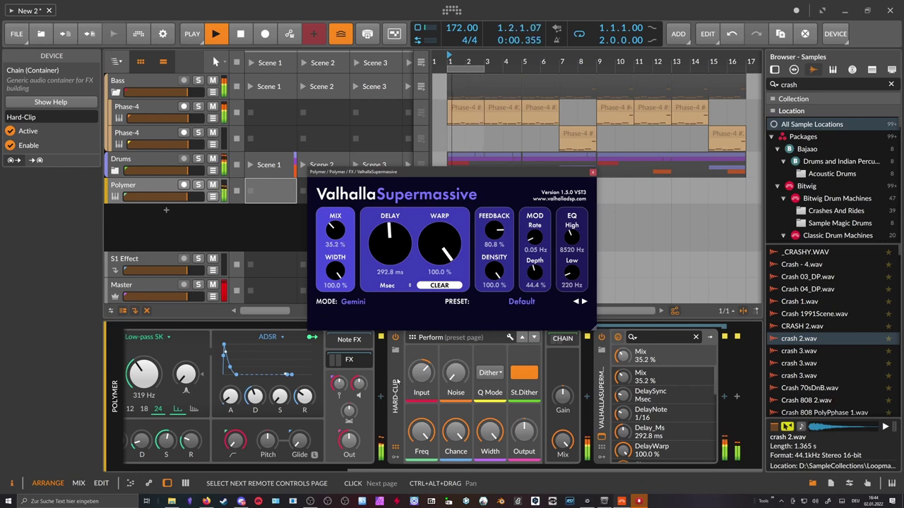
Lower Polymer's output to about -15.7 dB and close the ValhallaSupermassive window
left_click_drag(349, 441, 349, 440)
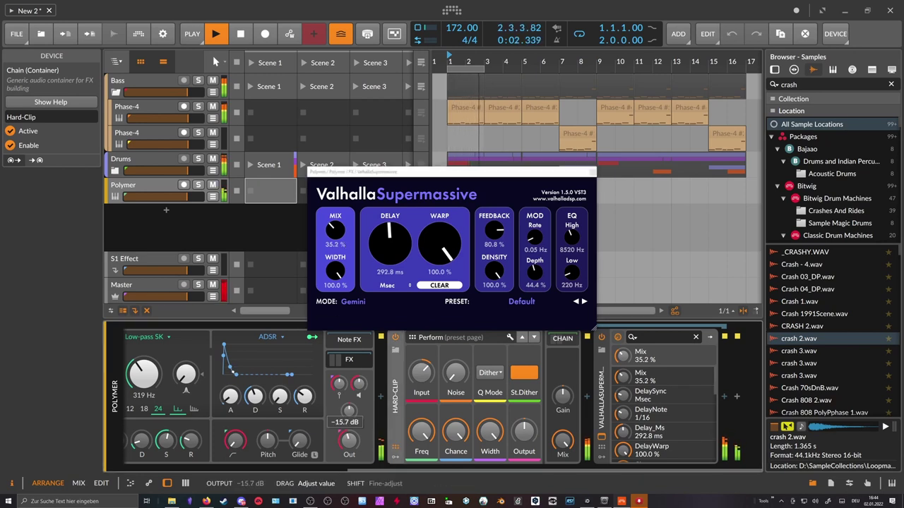
left_click_drag(349, 441, 348, 442)
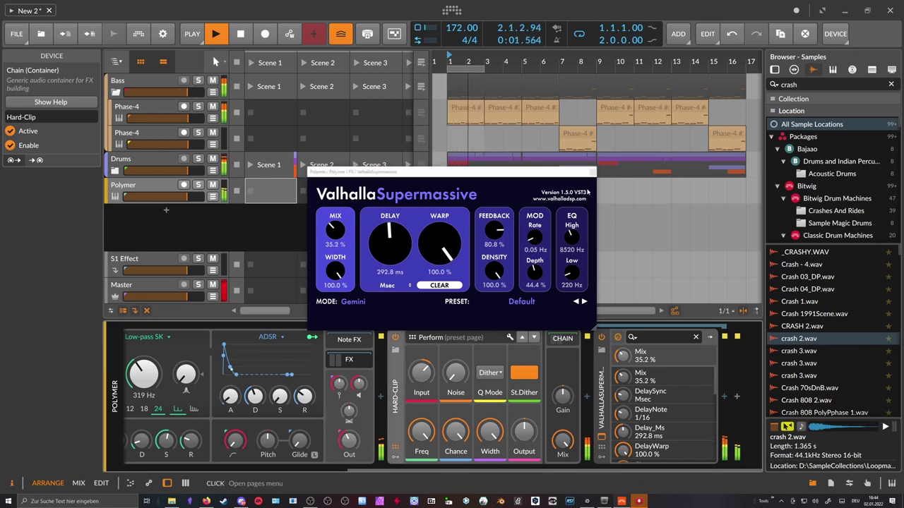
left_click(579, 172)
left_click(592, 171)
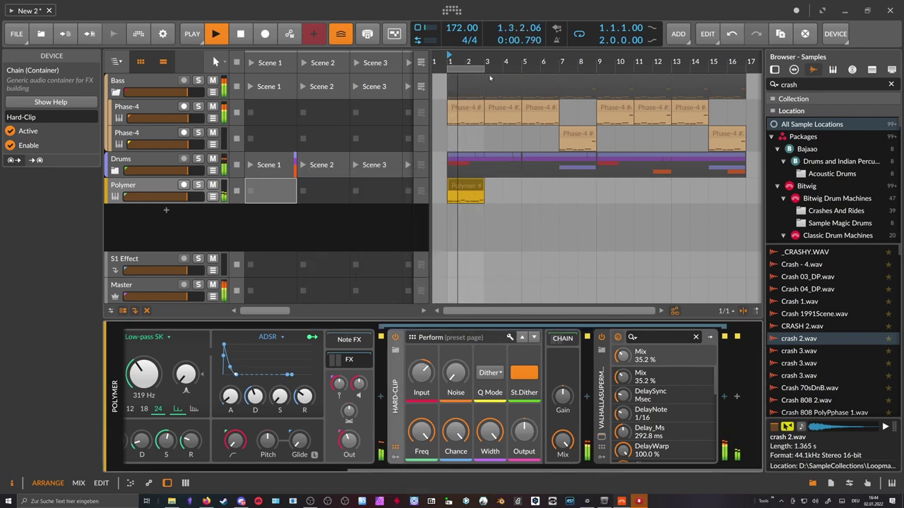
Extend the looped Polymer clip to eight bars and set the arranger loop region to eight bars starting at 9.1.1
left_click(499, 189)
left_click_drag(483, 191, 593, 197)
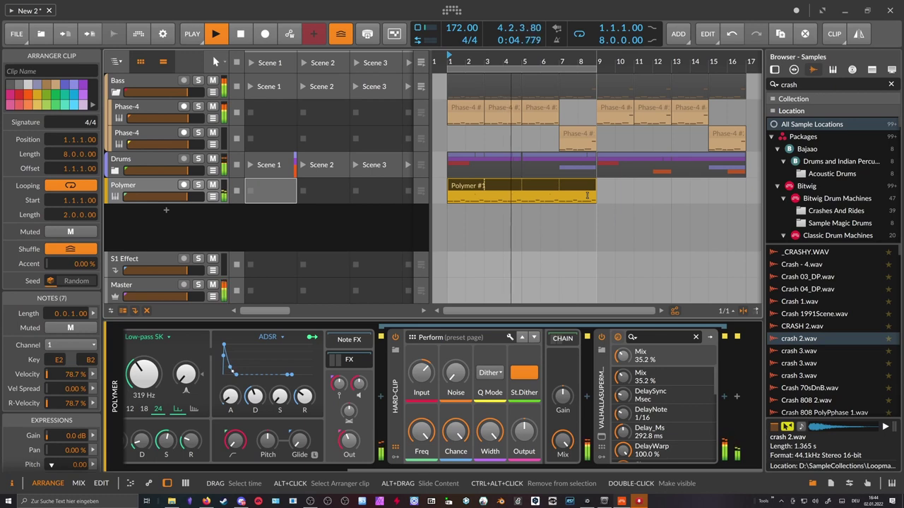
left_click_drag(511, 61, 611, 72)
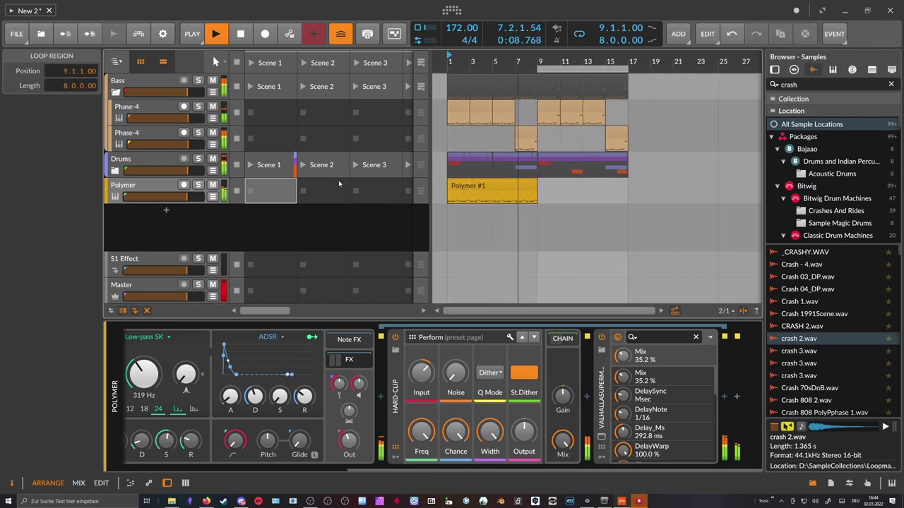
Lower Polymer's output to about -17.9 dB and show the upper Phase-4 track's device chain
left_click_drag(350, 442, 349, 439)
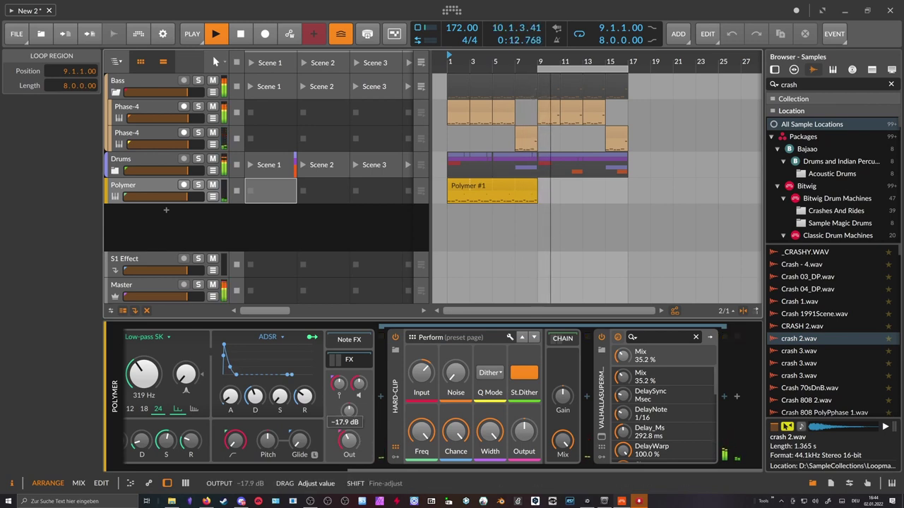
left_click(165, 109)
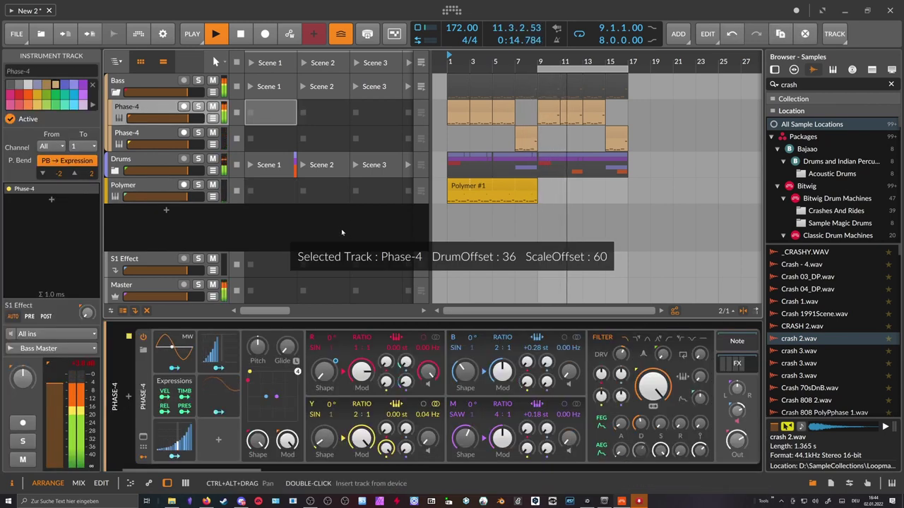
left_click_drag(540, 62, 540, 52)
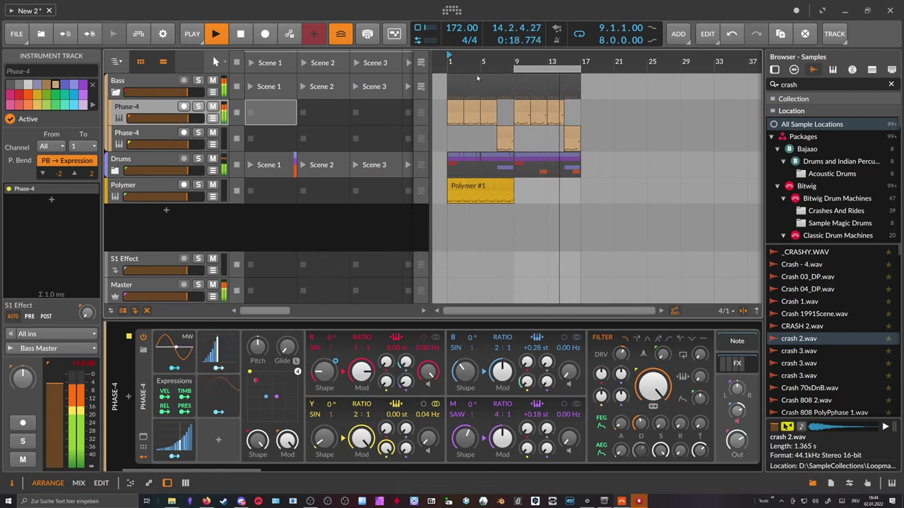
Collapse the Bass and Drums groups, combine them into one parent group named D+B, and fold it
left_click(116, 92)
left_click(120, 112)
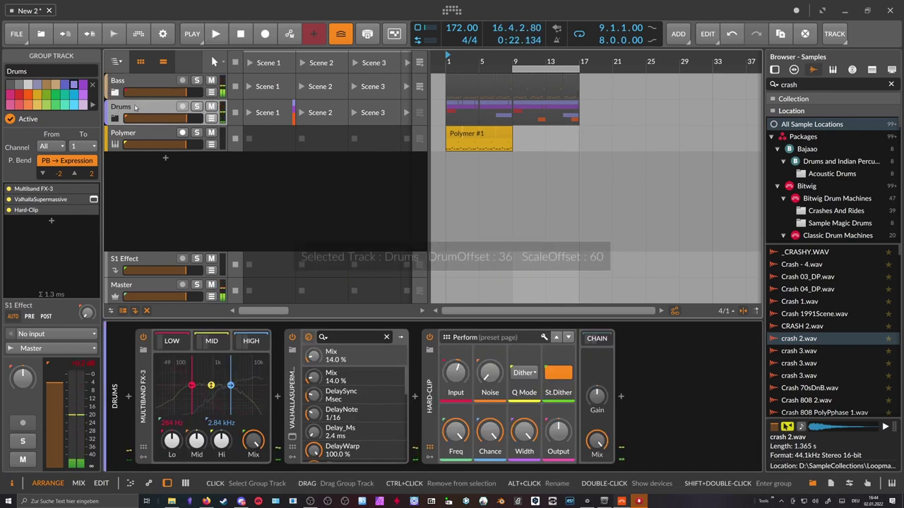
left_click(133, 91, "ctrl")
key("ctrl+g")
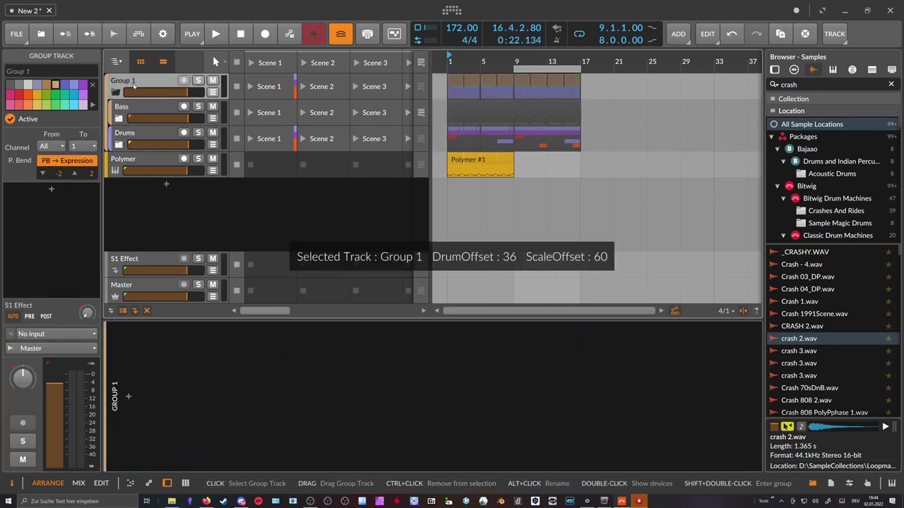
type("D+B")
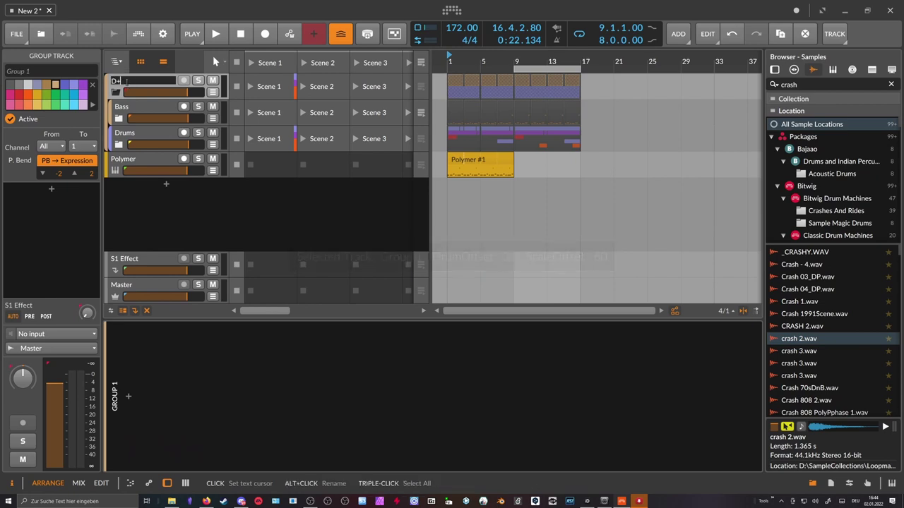
key("Return")
left_click(115, 92)
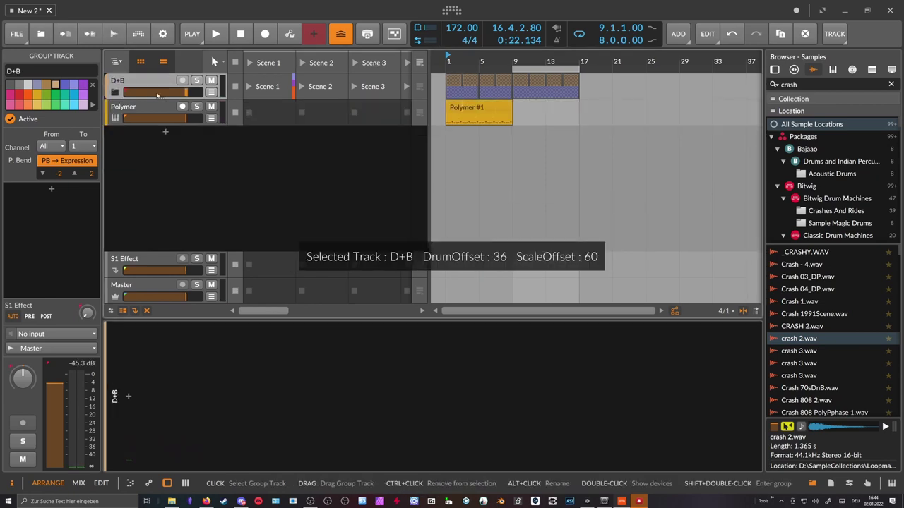
Solo the D+B group, show its child tracks and play the arrangement
left_click(141, 115)
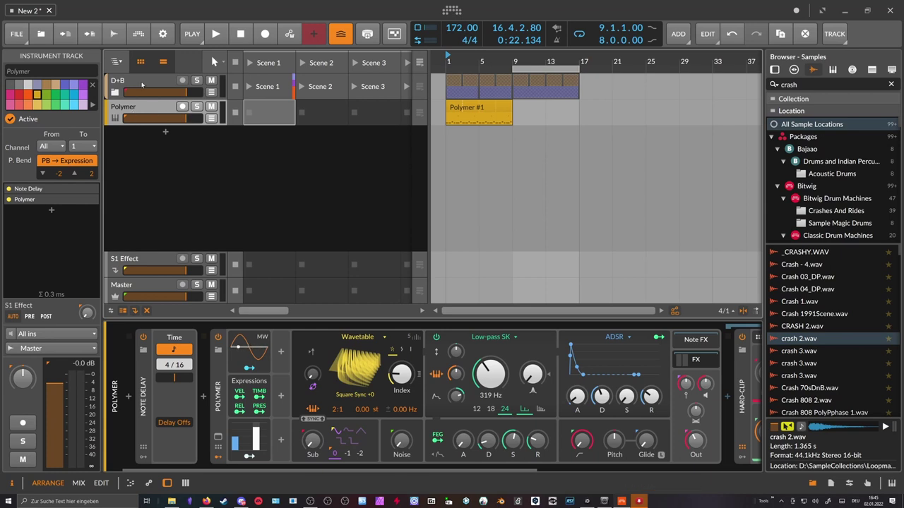
left_click(116, 84)
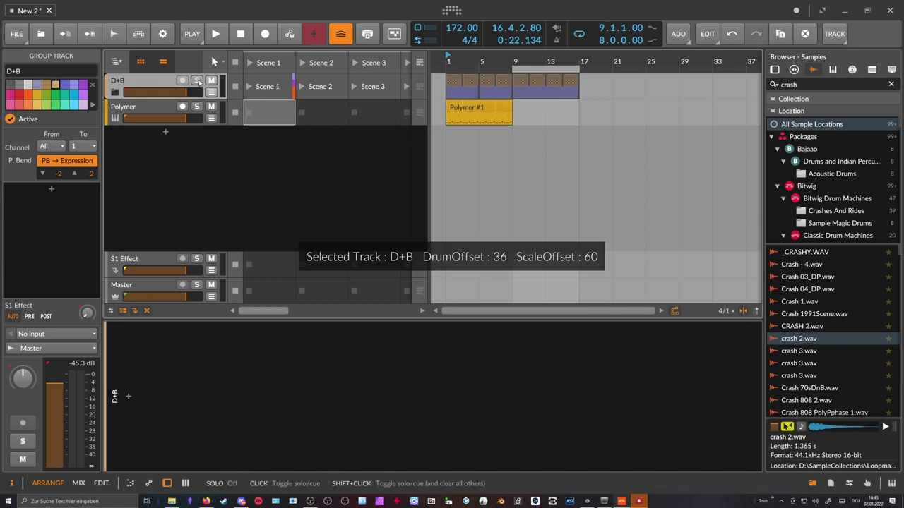
key("alt+s")
left_click(115, 93)
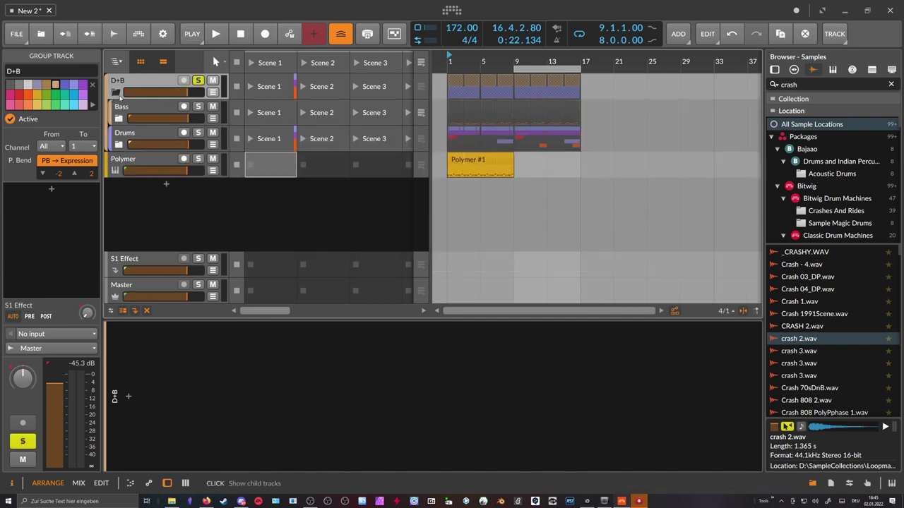
key("space")
left_click(212, 216)
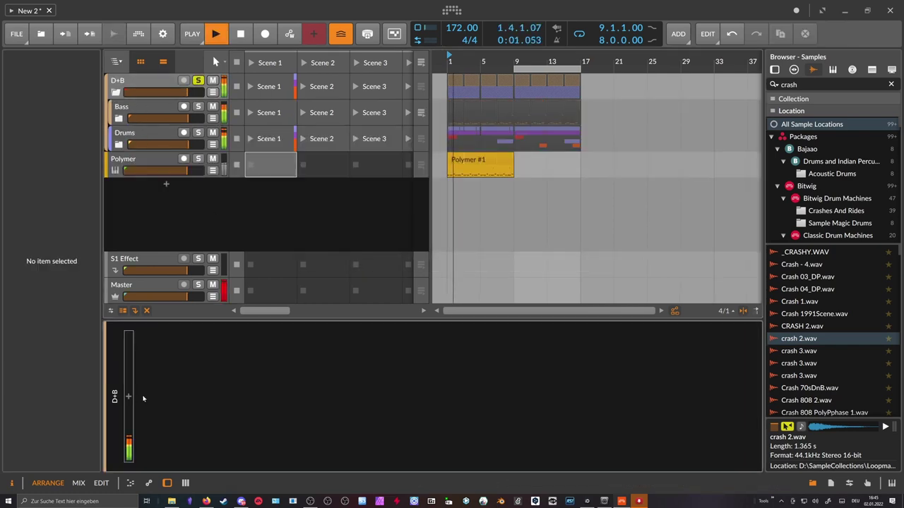
Insert a Multiband FX-3 device on the D+B group
left_click(130, 399)
type("fx-")
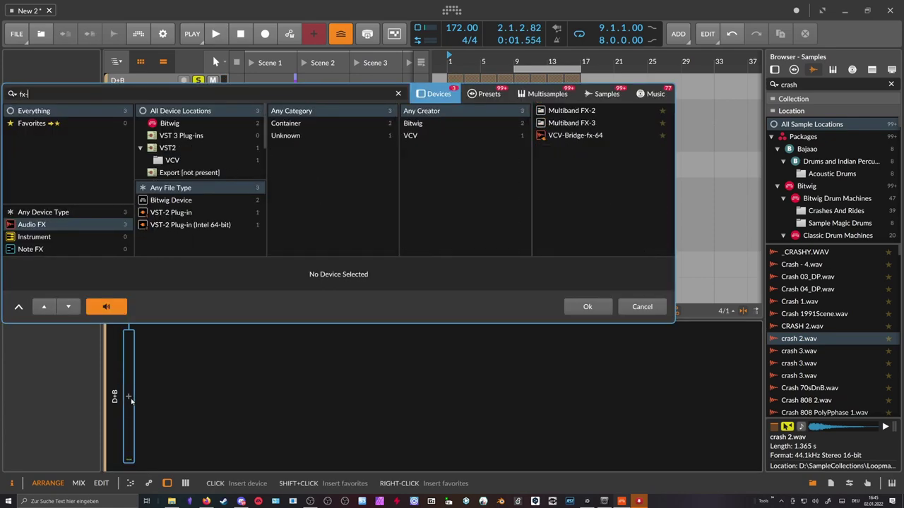
key("Down")
key("Down")
key("Return")
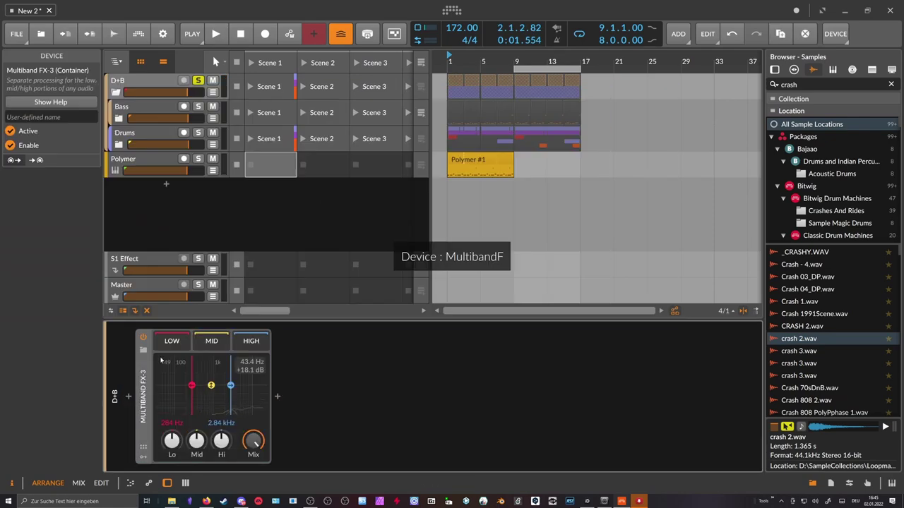
Insert a Peak Limiter into the low band chain of the D+B group's Multiband FX-3
left_click(281, 400)
type("peak")
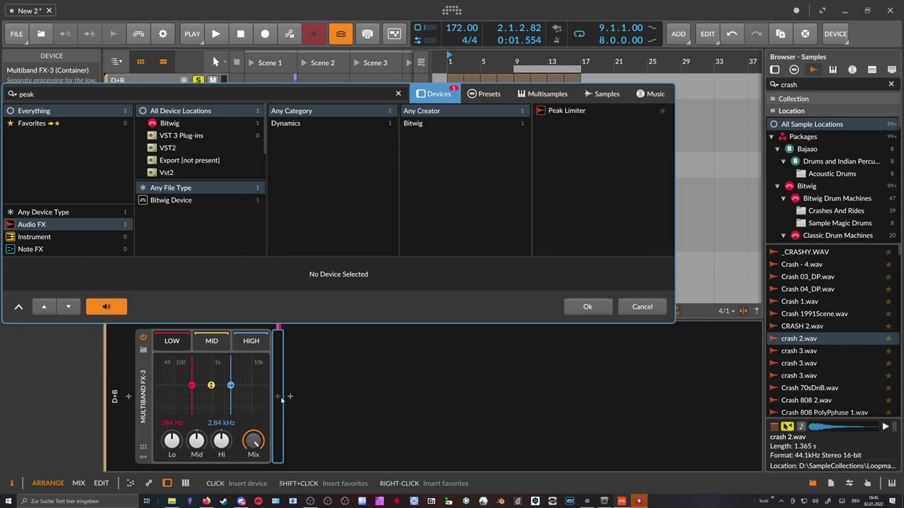
key("Return")
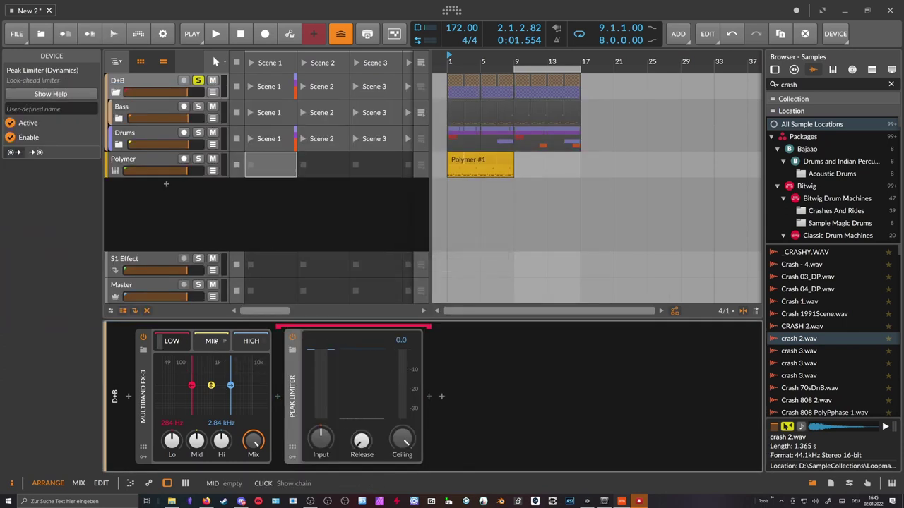
left_click(212, 343)
left_click(177, 345)
Try the low-band Peak Limiter's input gain at +0.7 dB, return it to 0 dB and audition the soloed group
left_click_drag(321, 439, 321, 436)
left_click(320, 438, "ctrl")
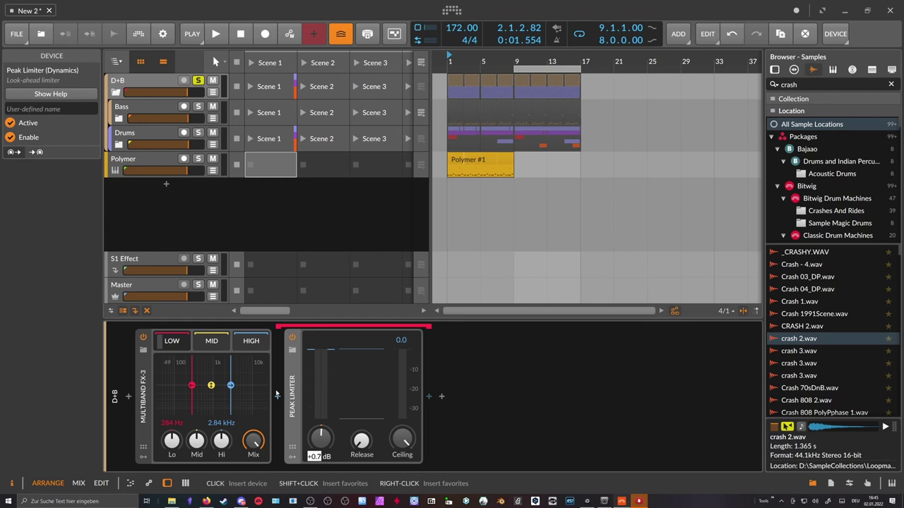
left_click(323, 439)
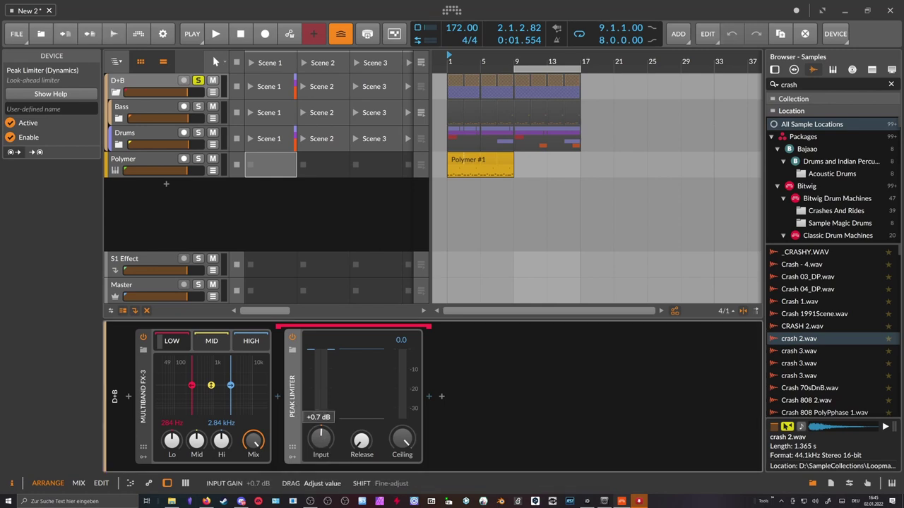
key("space")
left_click_drag(323, 441, 323, 447)
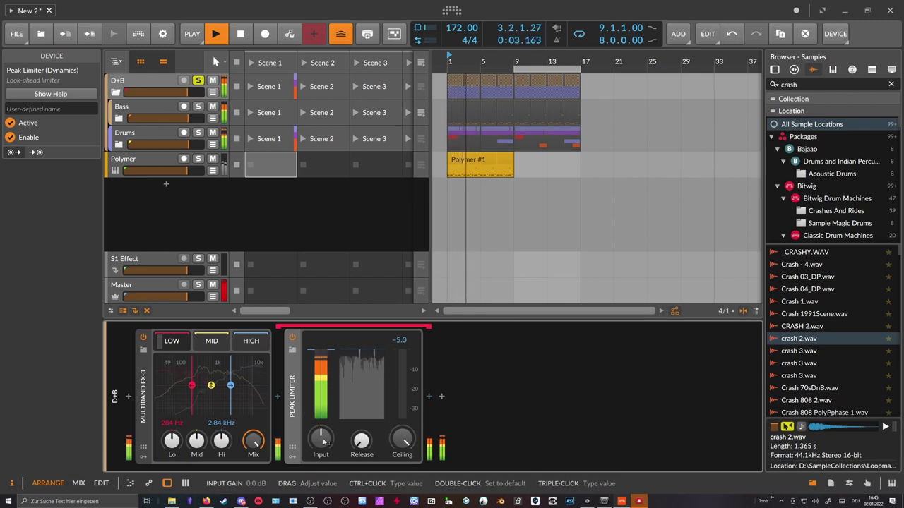
key("space")
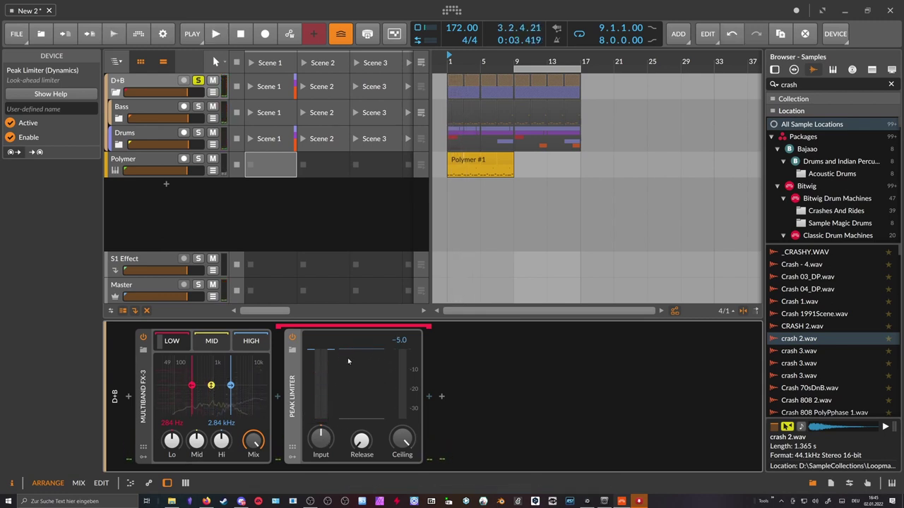
Audition only the low band with Multiband FX-3's Mid and Hi gains fully down, and set the low crossover to 125 Hz
key("ctrl+z")
key("ctrl+z")
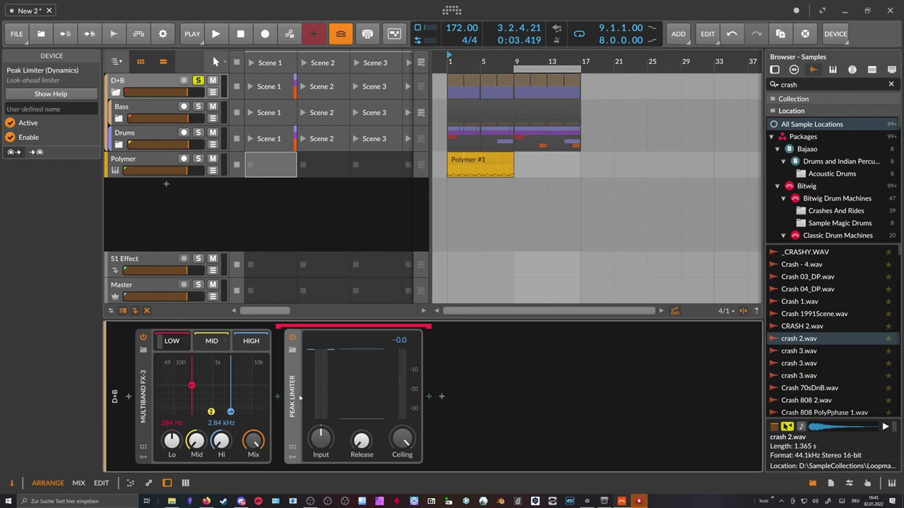
key("space")
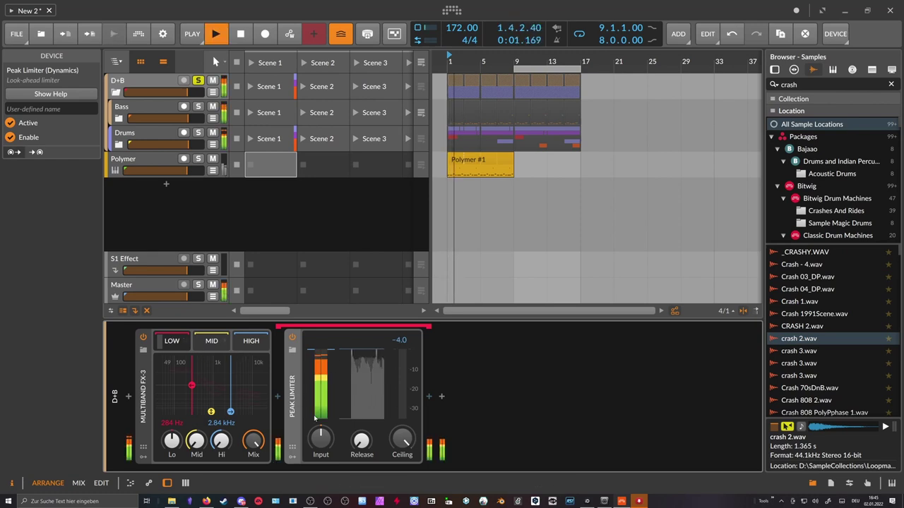
key("space")
left_click_drag(192, 385, 176, 385)
key("space")
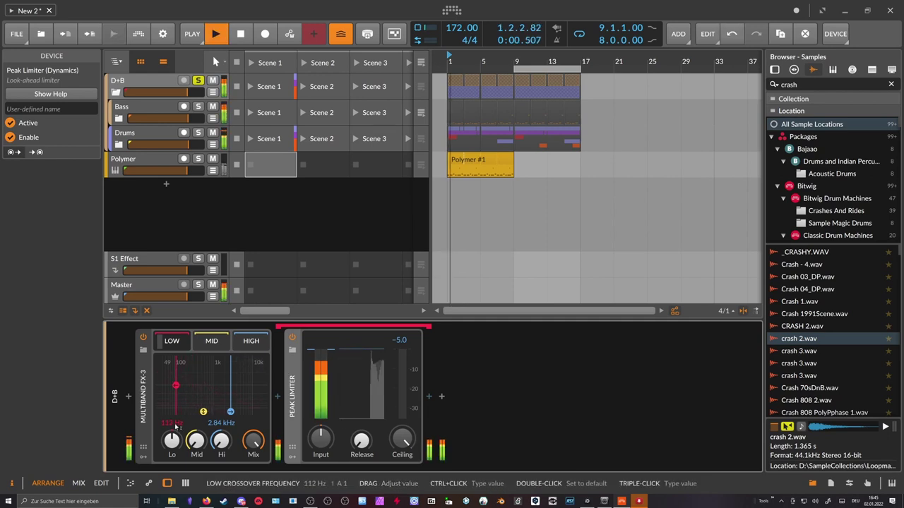
left_click_drag(176, 427, 176, 423)
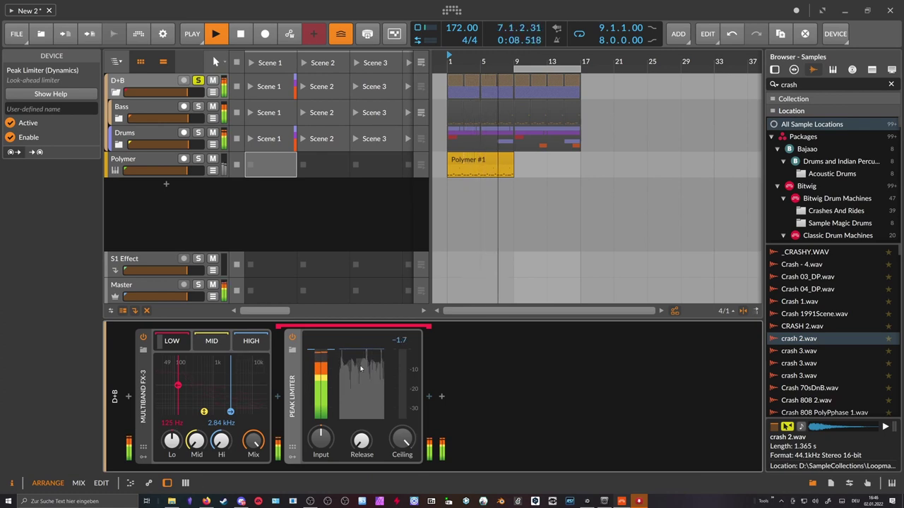
Reset Multiband FX-3's Mid and Hi gains to their defaults and show the Bass group's device chain
double_click(197, 441)
double_click(221, 442)
left_click(135, 107)
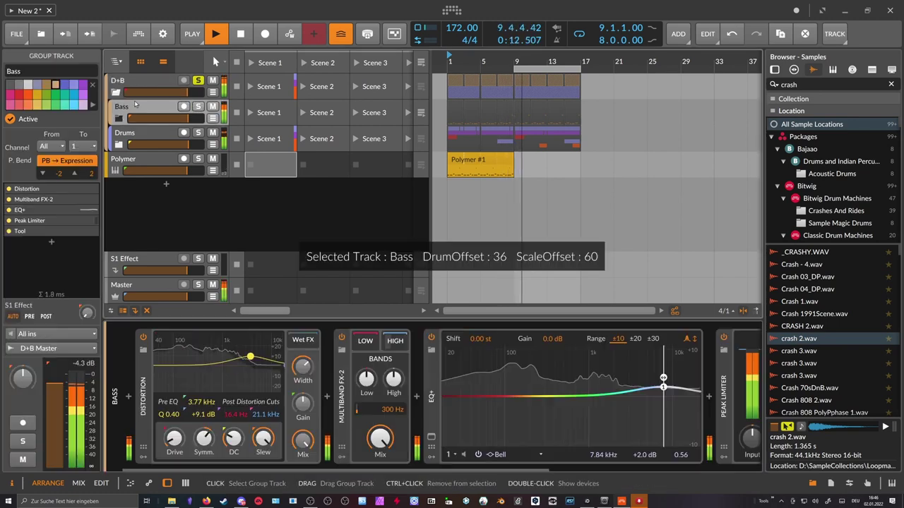
Set the volume of the Tool device at the end of the Bass group's chain to -3 dB
scroll(471, 454, "down", 5)
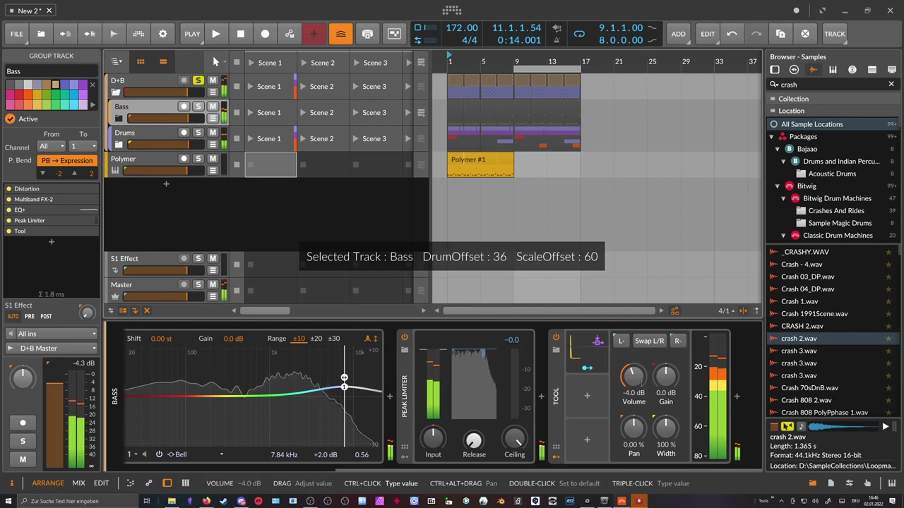
left_click(639, 385)
type("-3")
key("Return")
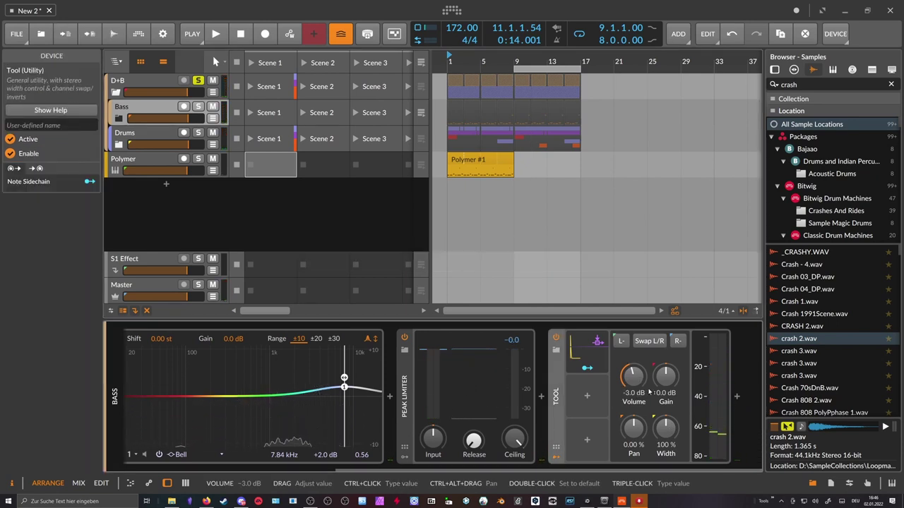
scroll(466, 464, "up", 6)
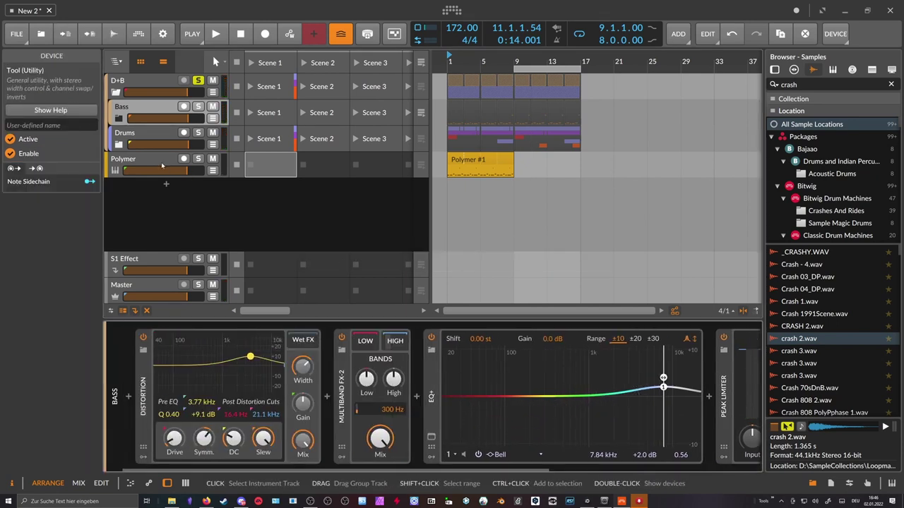
Audition the D+B group and set its Multiband FX-3 low crossover to 265 Hz
left_click(149, 82)
key("space")
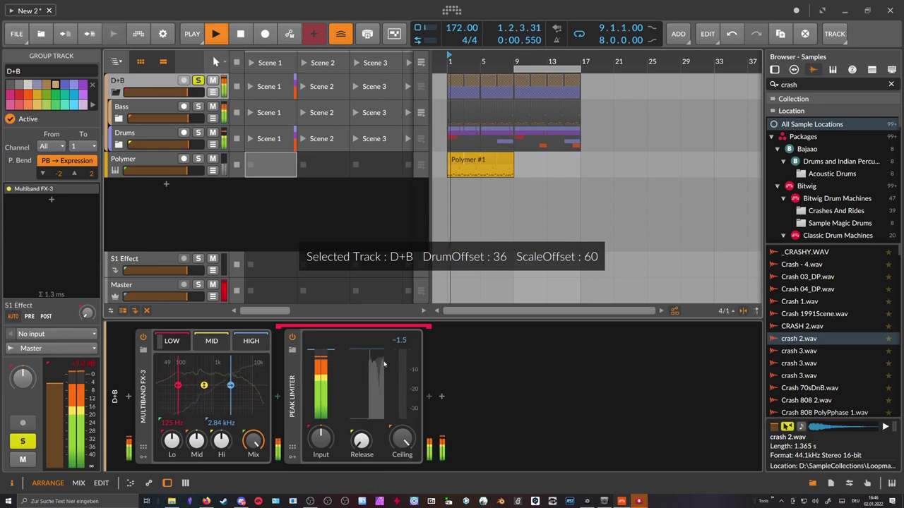
key("space")
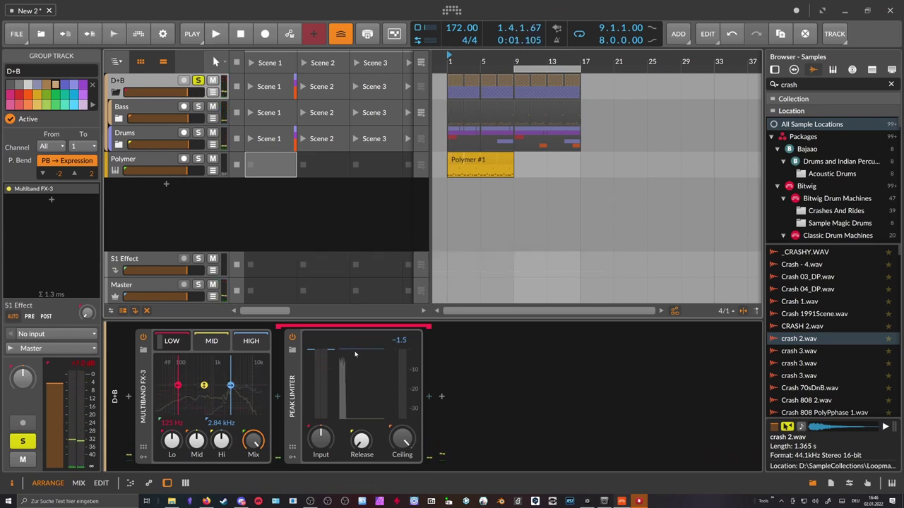
key("space")
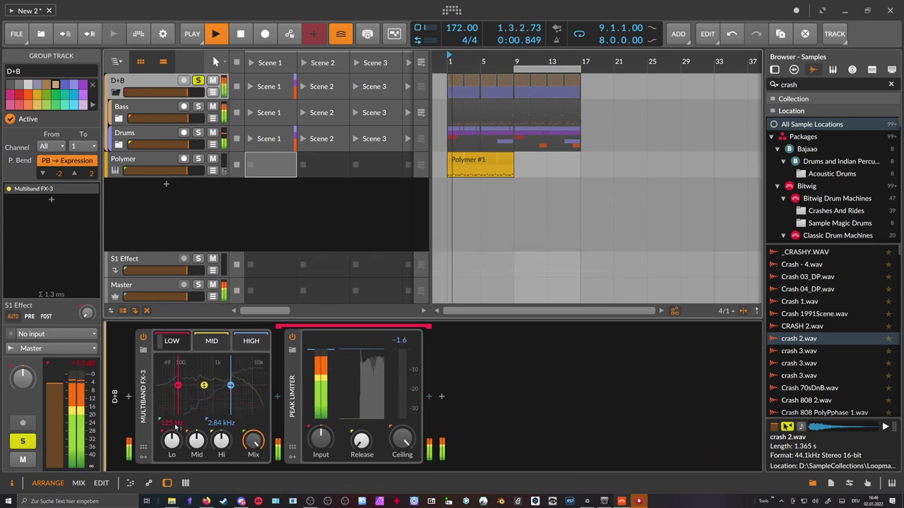
left_click_drag(176, 426, 177, 401)
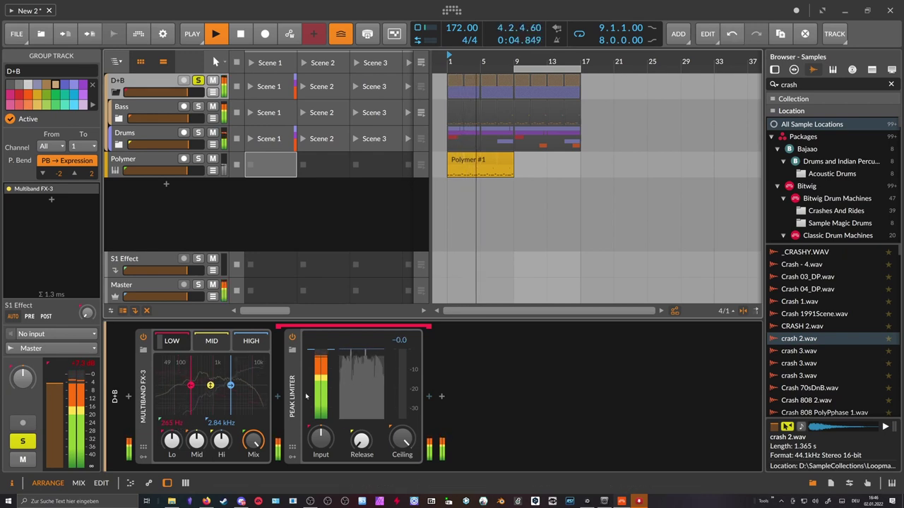
Try the Peak Limiter in Multiband FX-3's mid band chain with different input gains, and delete it
mouse_move(322, 439)
left_mouse_down()
mouse_move(322, 449)
mouse_move(321, 436)
left_mouse_up()
left_click_drag(293, 397, 216, 343)
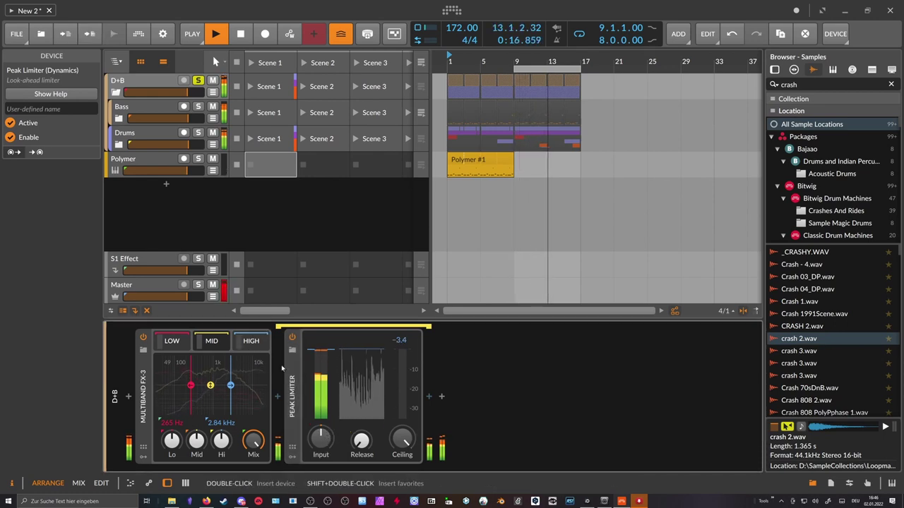
left_click_drag(321, 438, 321, 445)
key("Delete")
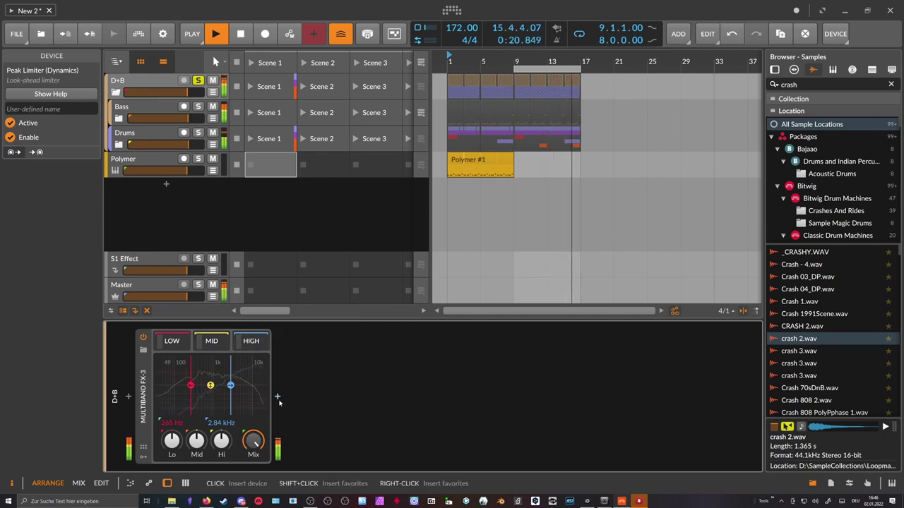
Insert the Hard-Clip preset after Multiband FX-3 on the D+B group
left_click(277, 399)
key("Escape")
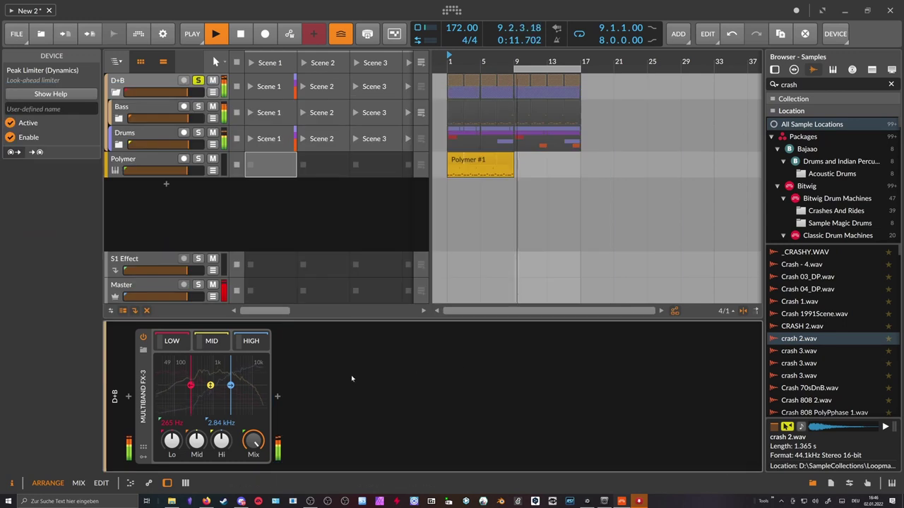
left_click(277, 397)
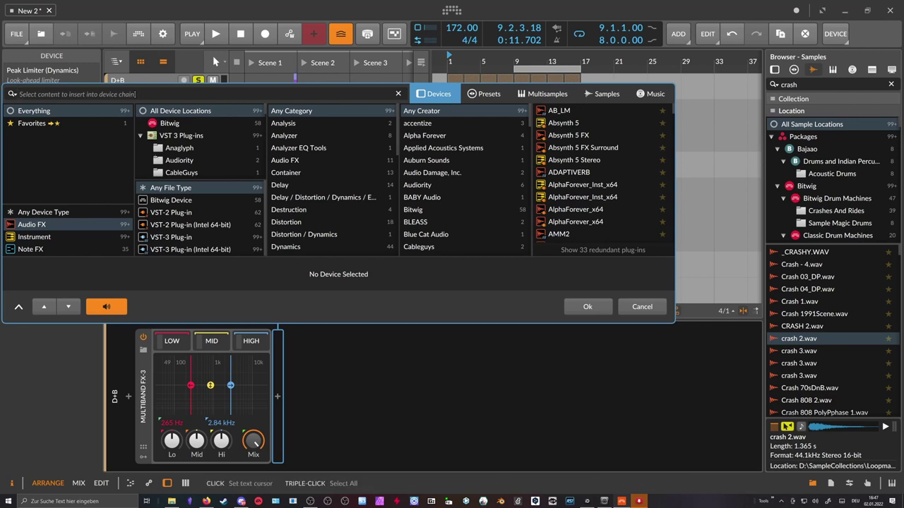
type("hard")
left_click(494, 95)
double_click(543, 123)
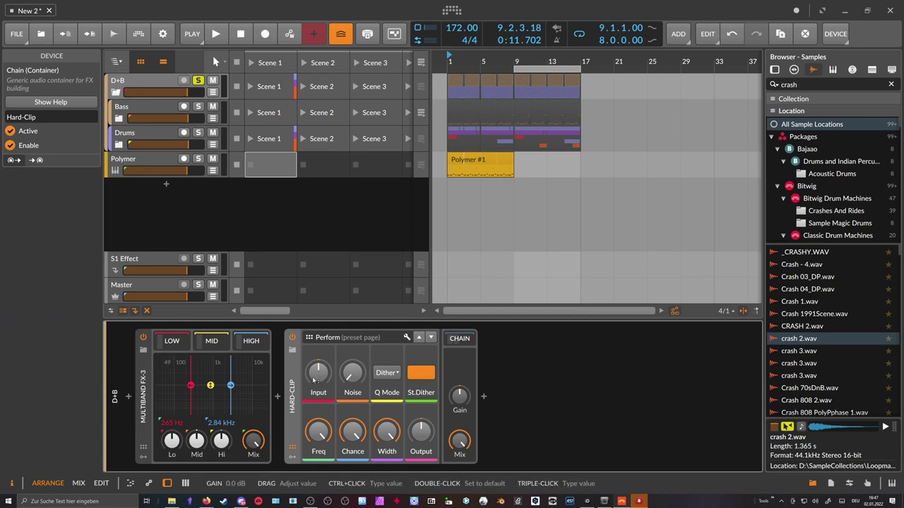
Insert a Peak Limiter before Hard-Clip to check the peak reduction during playback, and delete it
left_click(277, 397)
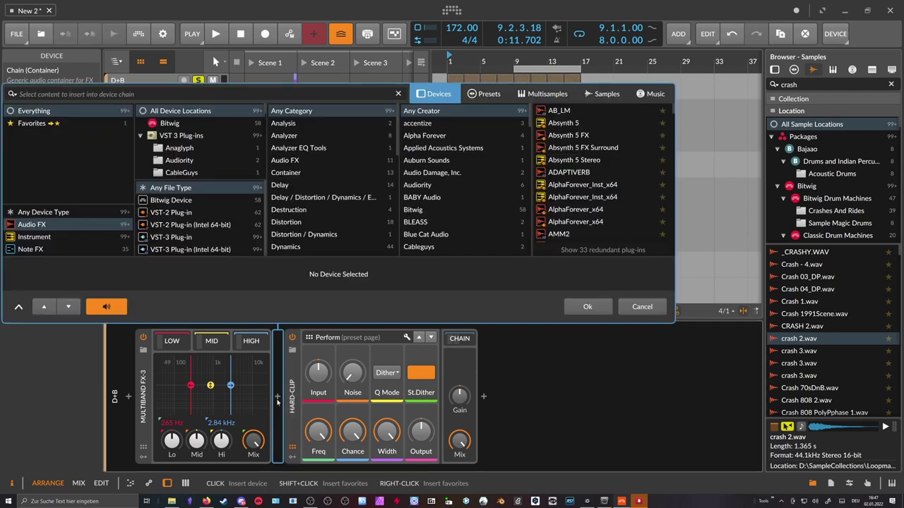
type("peak")
key("Return")
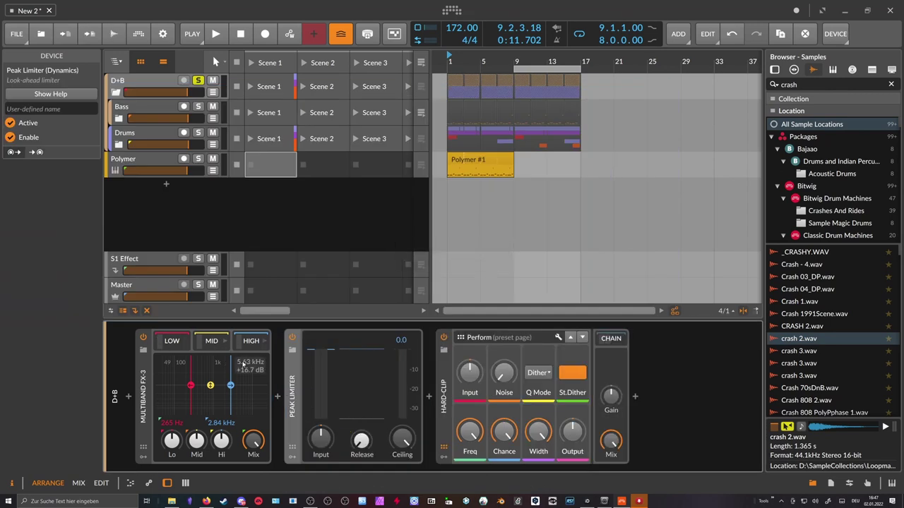
key("space")
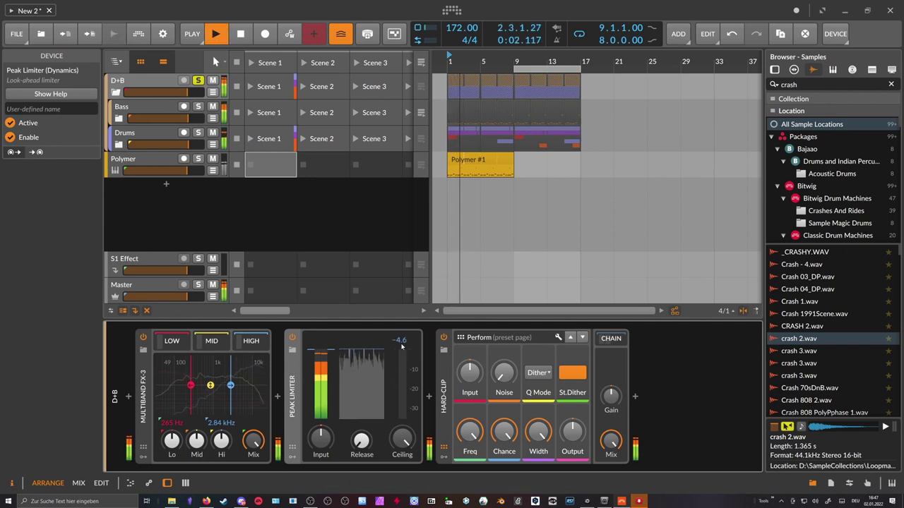
key("space")
key("Delete")
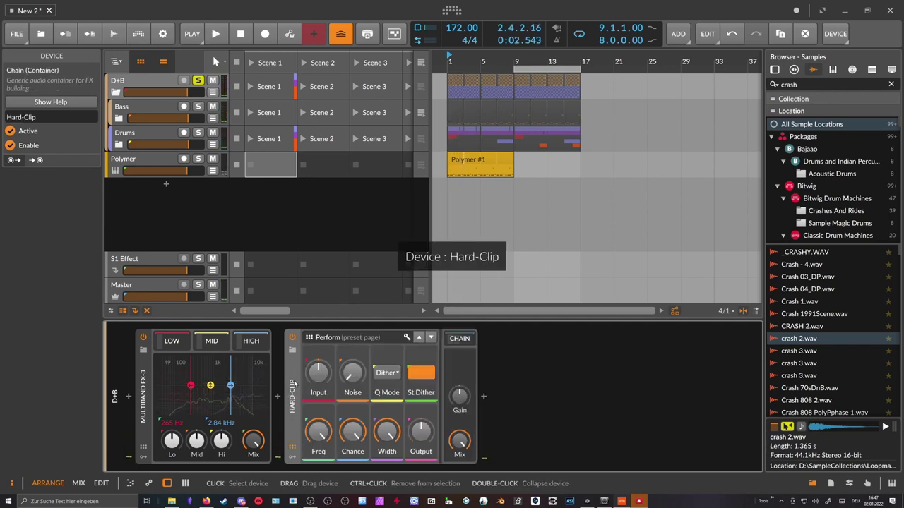
Try input gains from about +3.9 to +5.8 dB on the D+B group's Hard-Clip while auditioning
key("space")
left_click_drag(318, 372, 318, 345)
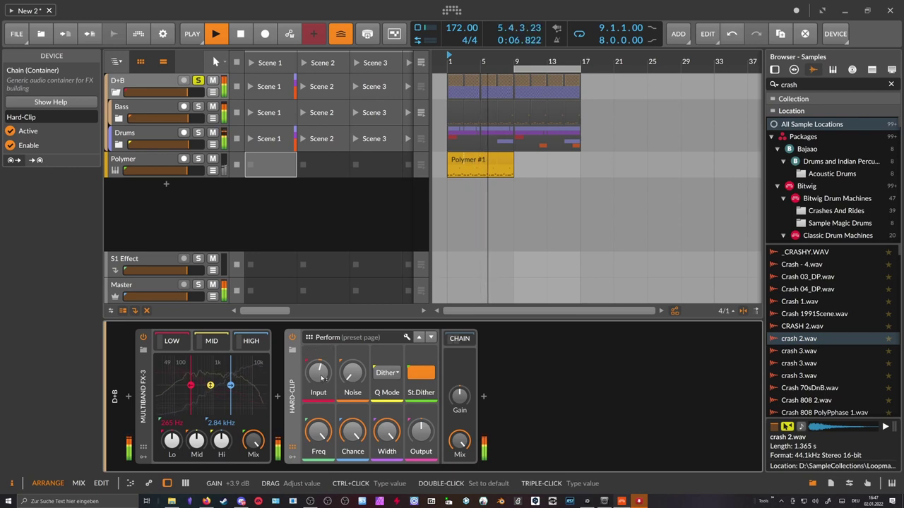
left_click_drag(322, 378, 322, 365)
key("space")
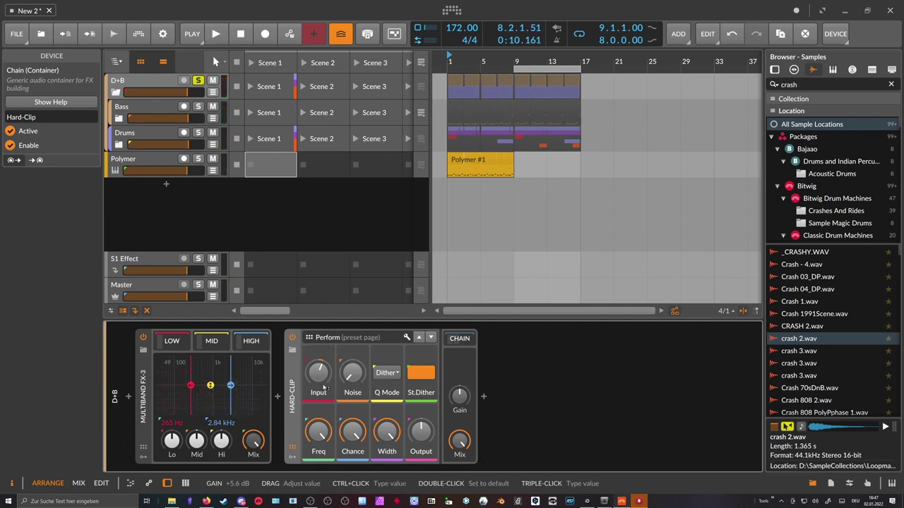
left_click_drag(323, 384, 325, 392)
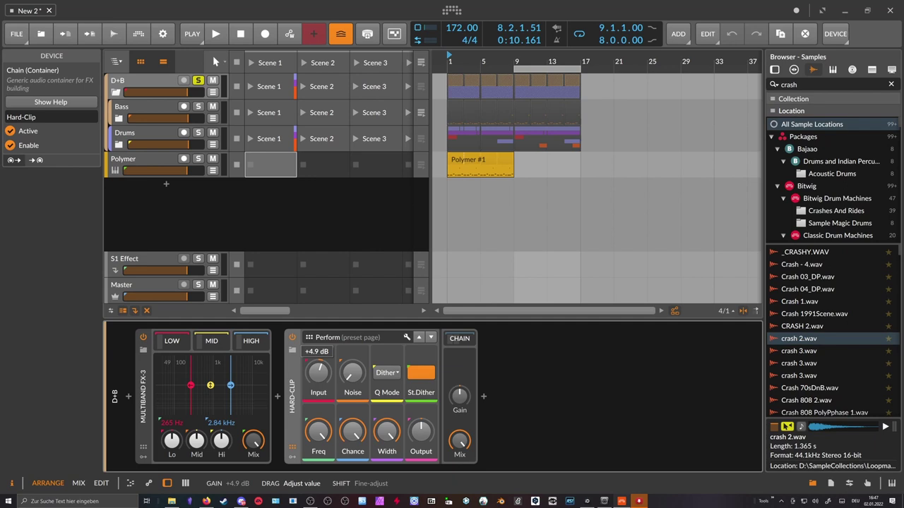
left_click_drag(323, 390, 322, 385)
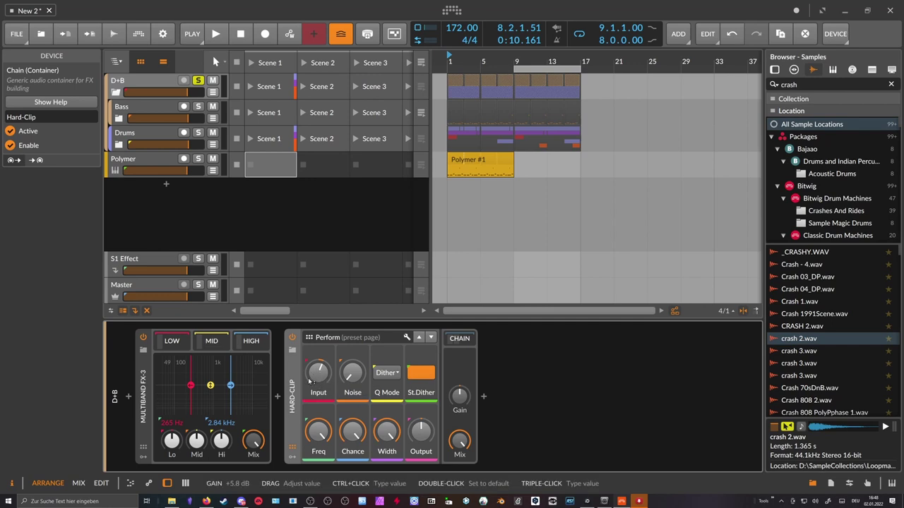
key("space")
left_click_drag(320, 380, 320, 385)
key("space")
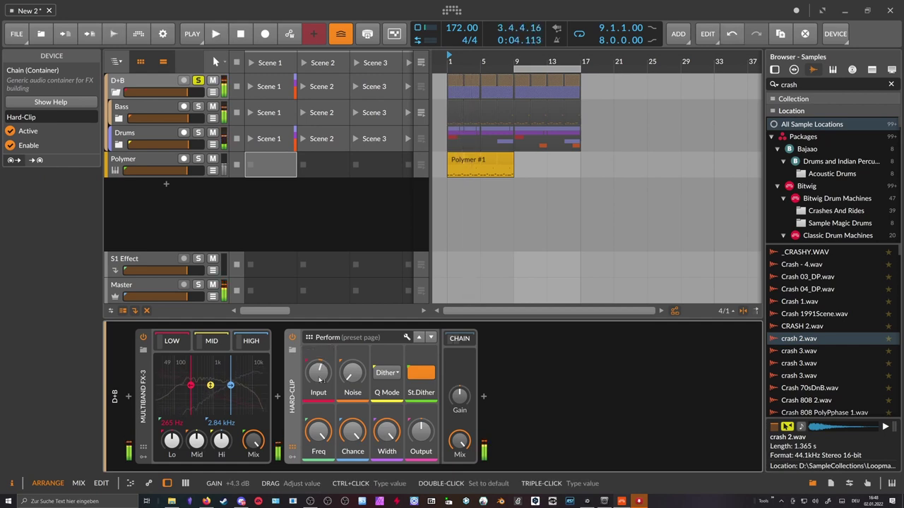
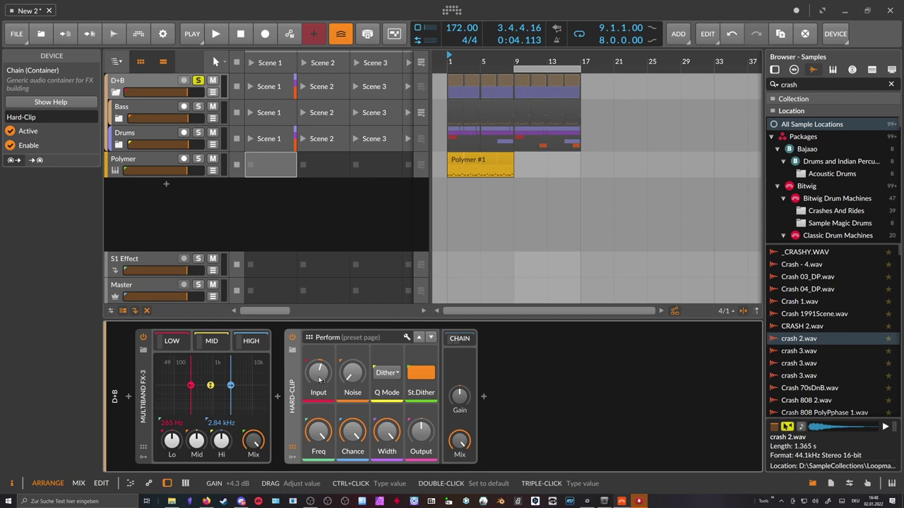
Set the input gain of the D+B group's Hard-Clip to 4 dB during playback
mouse_move(325, 379)
left_mouse_down()
mouse_move(325, 394)
mouse_move(318, 372)
left_mouse_up()
key("space")
left_click_drag(318, 381, 319, 387)
left_click(320, 379, "ctrl")
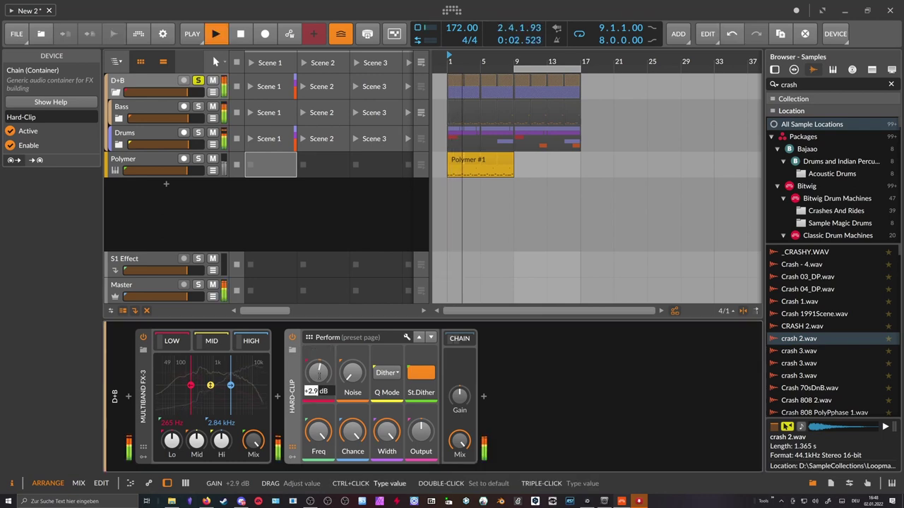
type("4")
key("Return")
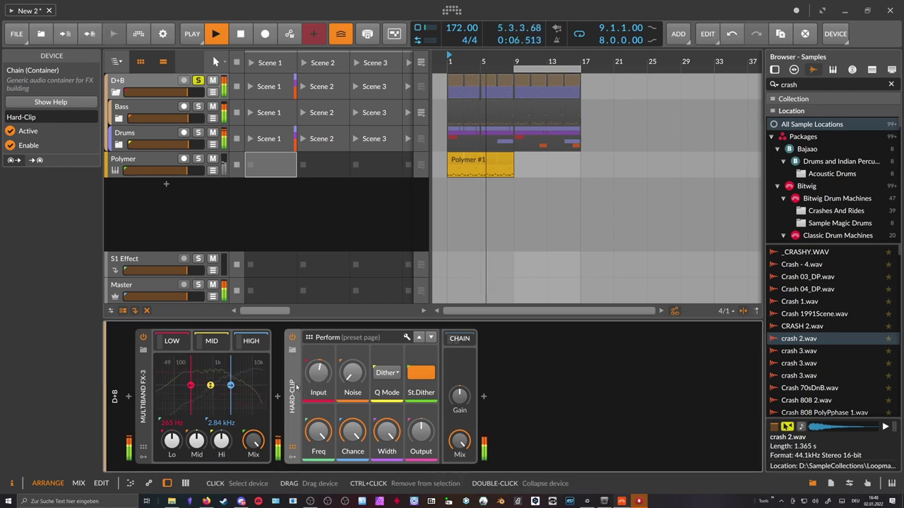
Stop playback and insert the dpMeter4 loudness meter after Hard-Clip on the D+B group
left_click(168, 83)
key("space")
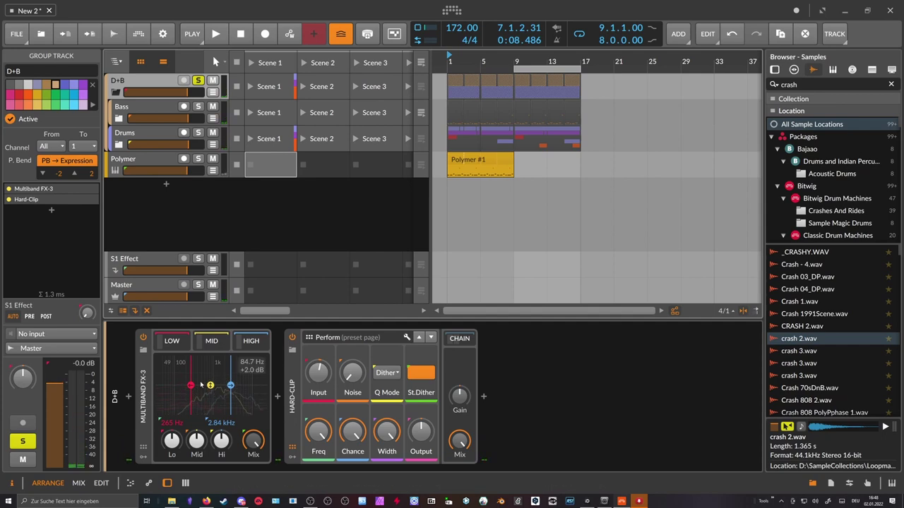
left_click(484, 398)
type("dp")
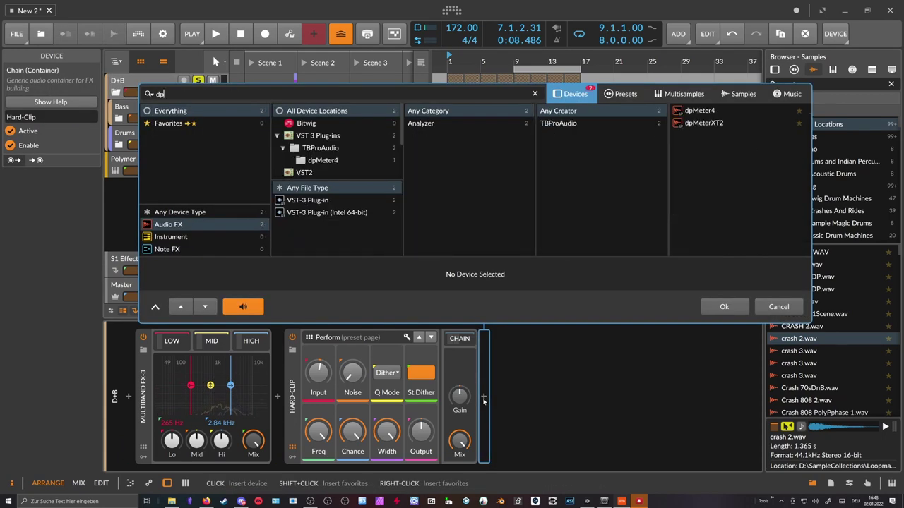
key("Down")
key("Return")
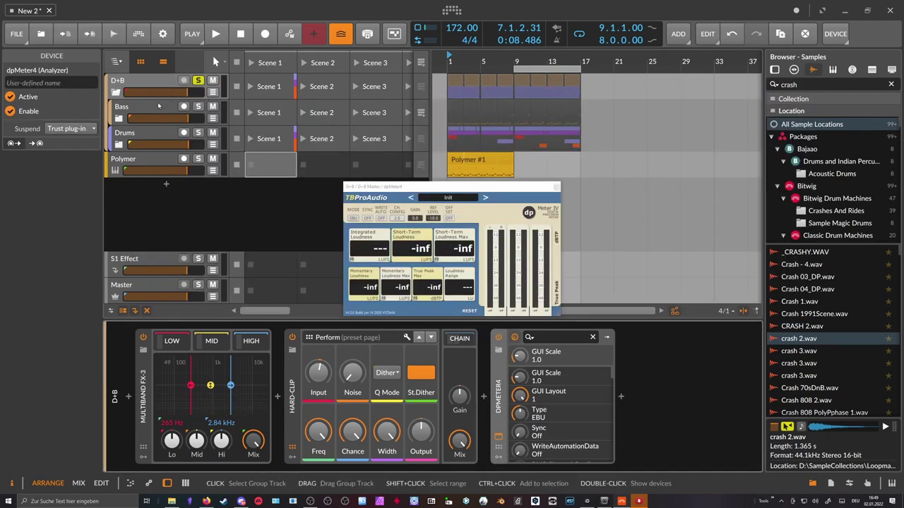
Set the input gain of the Drums group's Hard-Clip to 6 dB while playing against the loudness meter
left_click(184, 133)
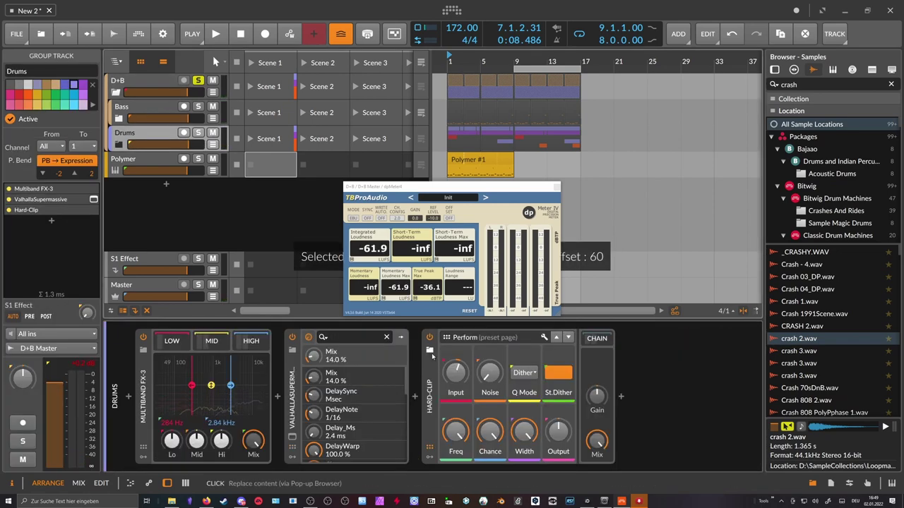
left_click(429, 393)
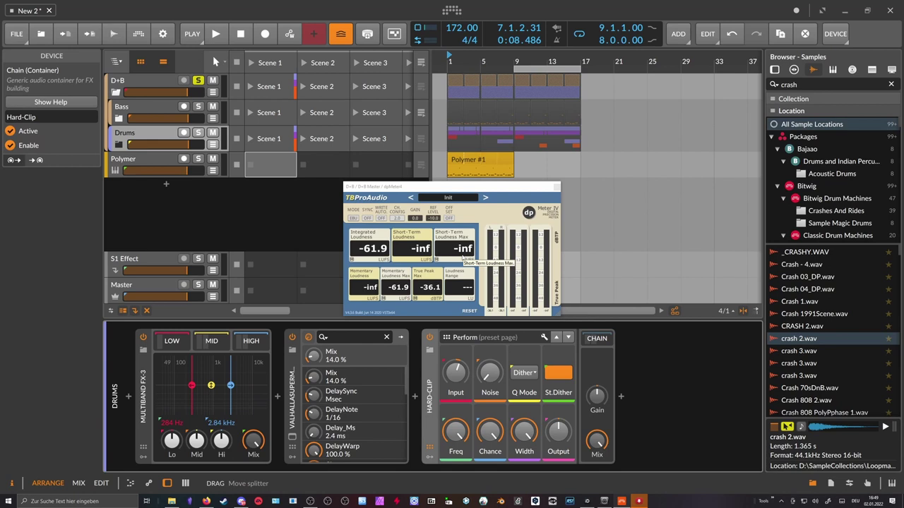
key("space")
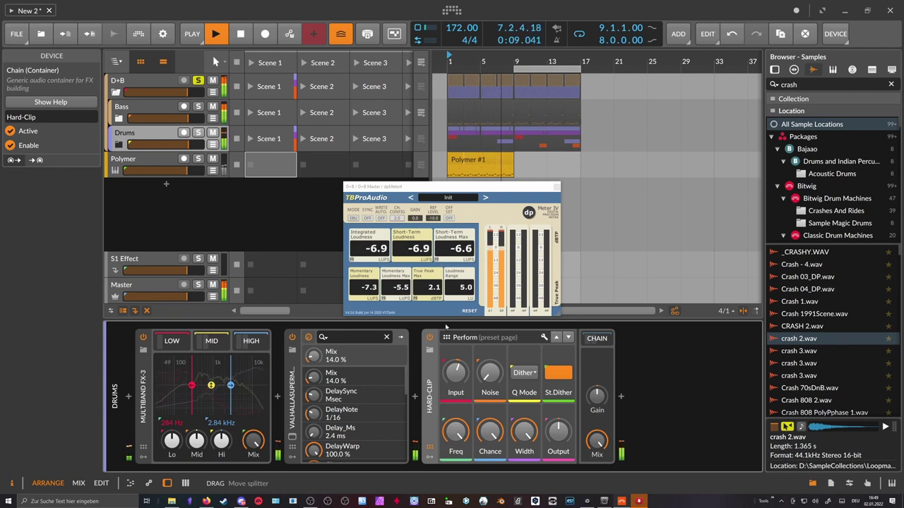
left_click(456, 372, "ctrl")
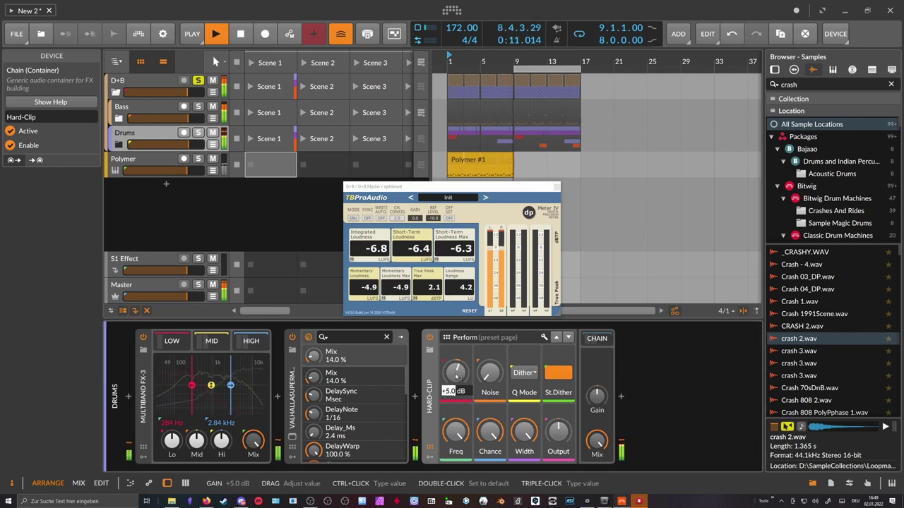
type("6")
key("Return")
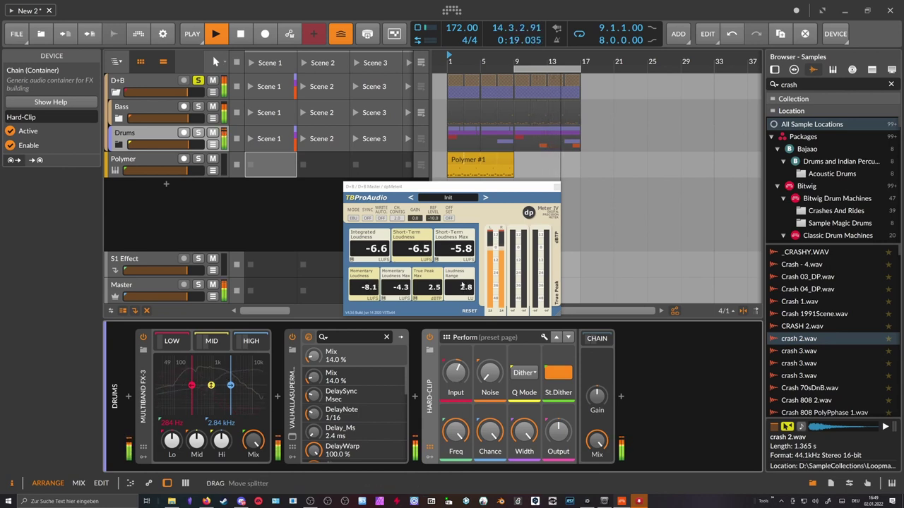
Open the input gain of the Drums group's Hard-Clip for editing, viewing the D+B group's device chain in between
left_click(457, 374, "ctrl")
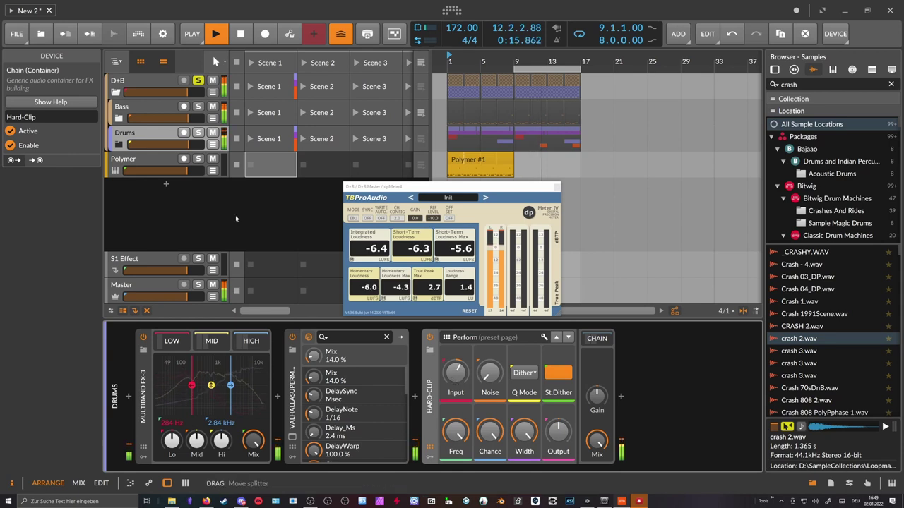
left_click(154, 84)
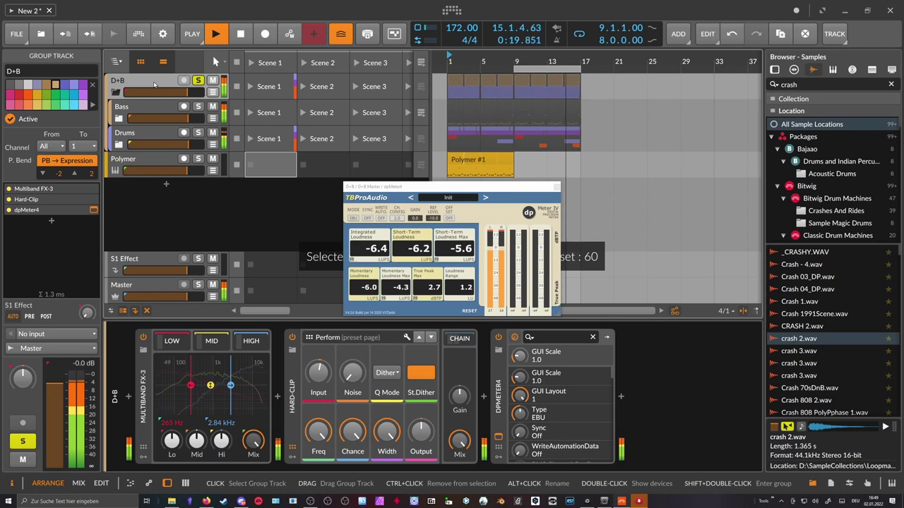
left_click(141, 138)
left_click(455, 373)
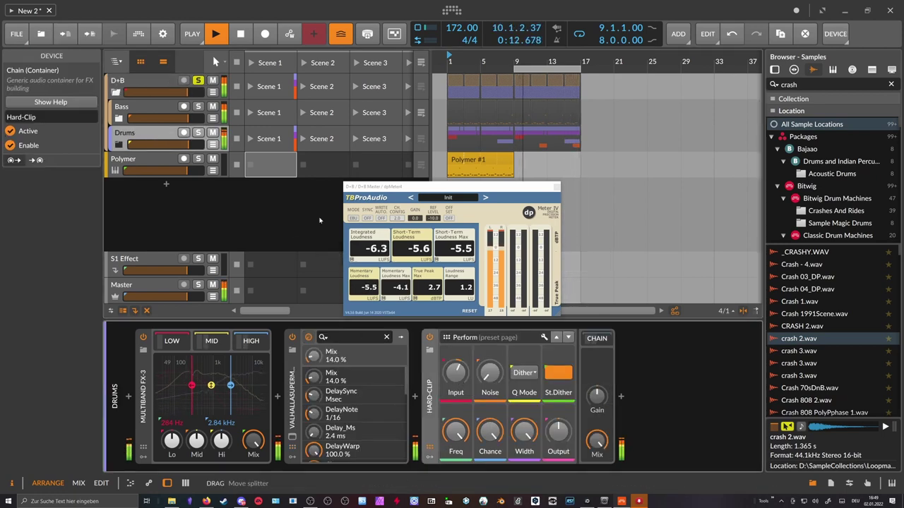
Set the input gain of the D+B group's Hard-Clip to 4 dB, then move the dpMeter4 window aside and stop playback
left_click(160, 108)
left_click(156, 82)
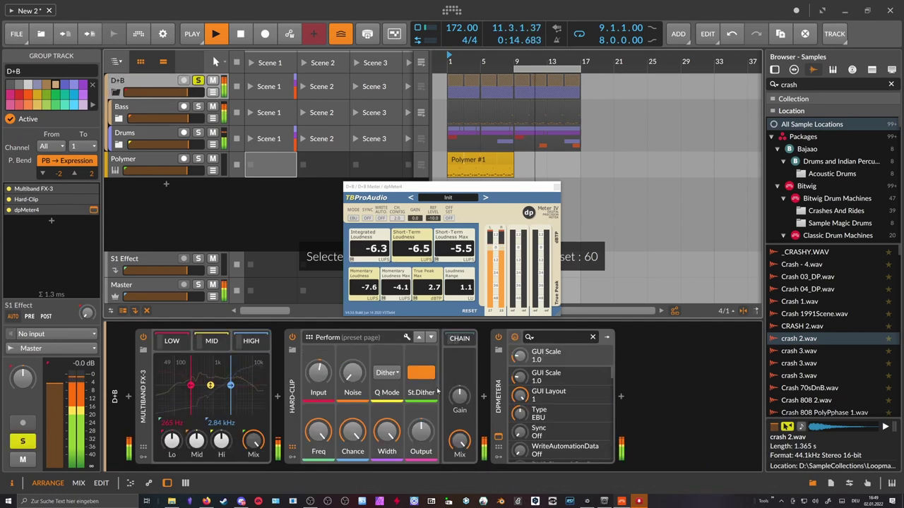
left_click(331, 382, "ctrl")
type("4")
key("Return")
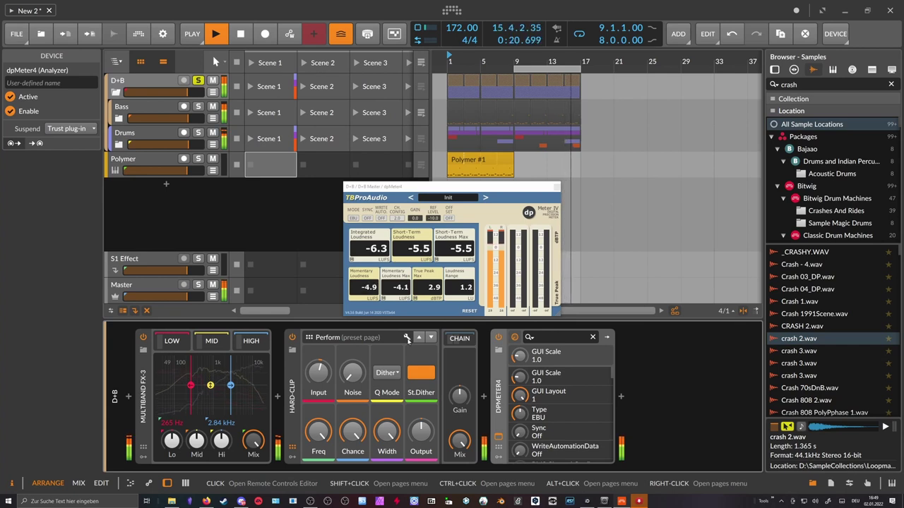
left_click_drag(422, 187, 523, 165)
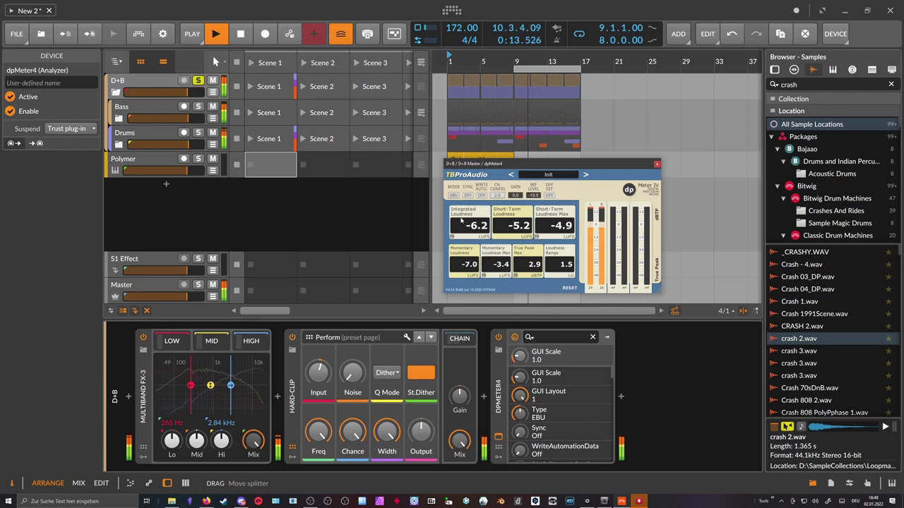
key("space")
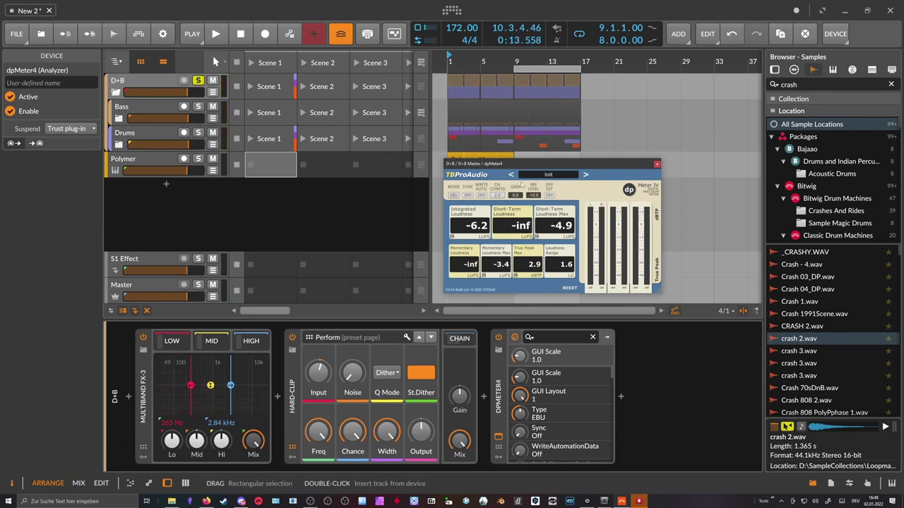
left_click_drag(515, 164, 542, 163)
Set the E-Kick track as the note source of the Note Sidechain modulator in the Bass group's Tool device
left_click(158, 111)
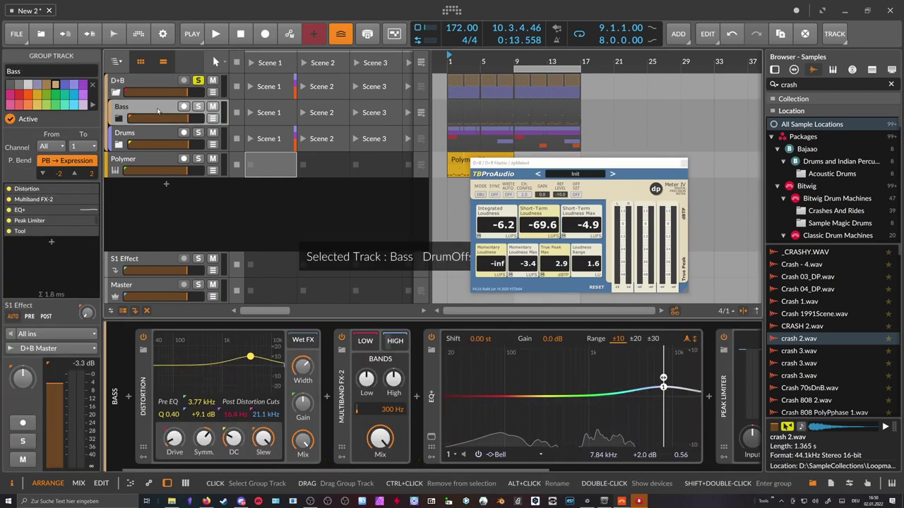
scroll(634, 399, "down", 5)
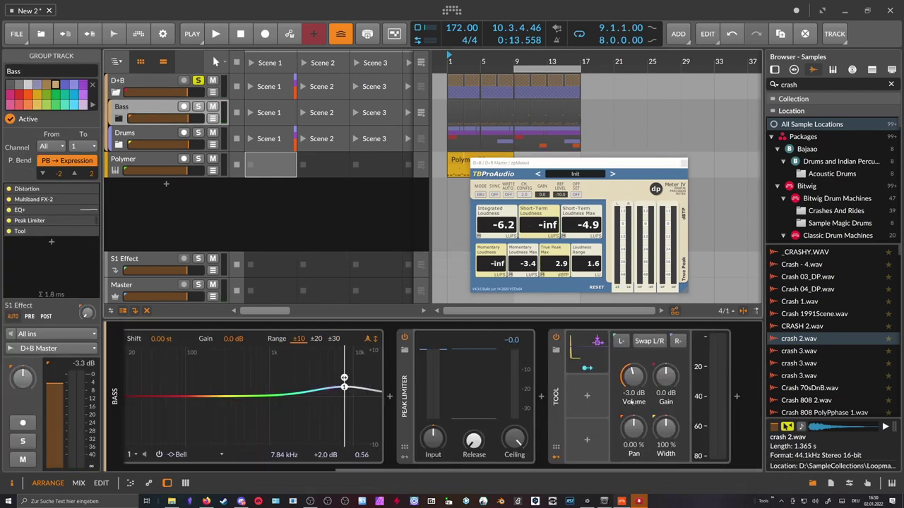
left_click(587, 367)
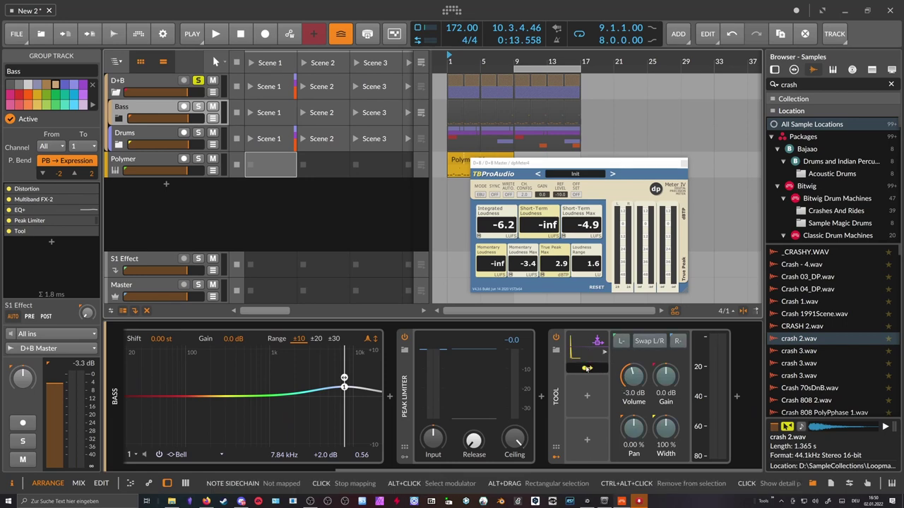
left_click(587, 367)
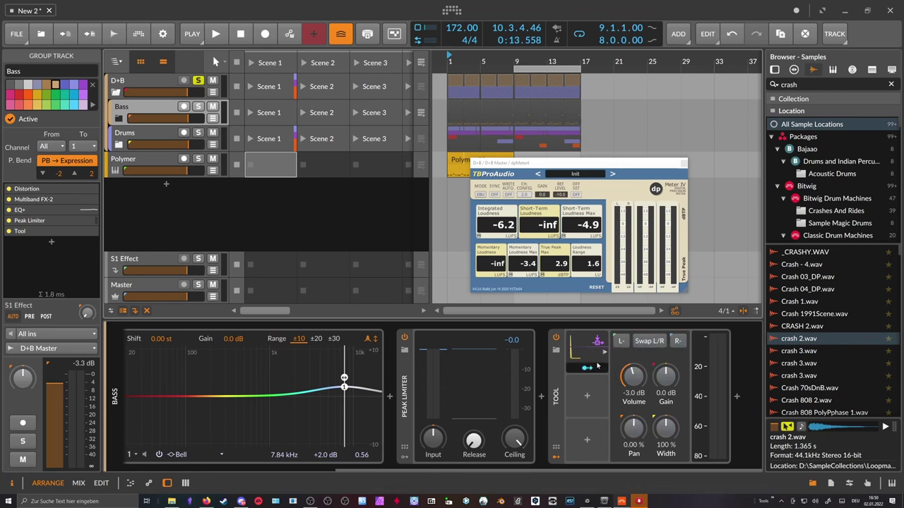
left_click(604, 360)
left_click(660, 350)
mouse_move(664, 394)
mouse_move(745, 408)
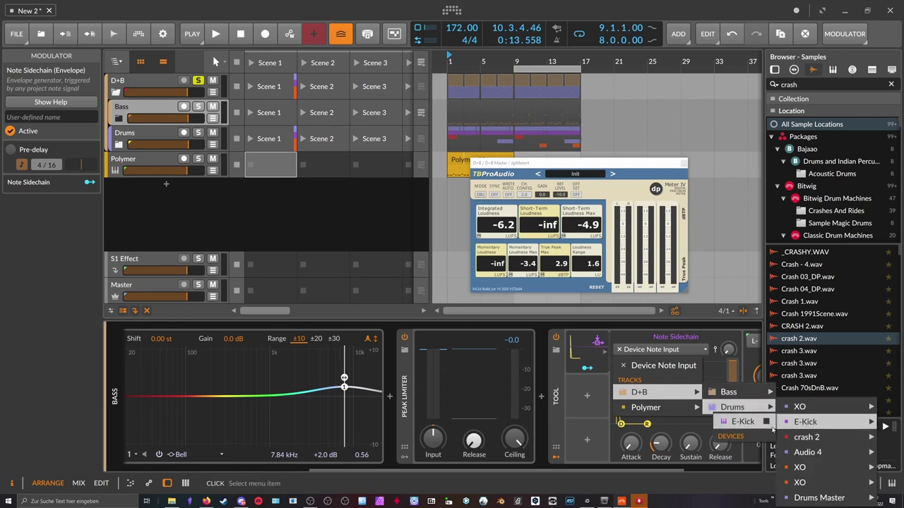
left_click(800, 422)
Modulate the Bass Tool's volume by about -0.70 with Note Sidechain and set the sidechain decay to 26.1 % during playback
scroll(749, 466, "right", 3)
left_click(454, 367)
left_click_drag(633, 377, 632, 395)
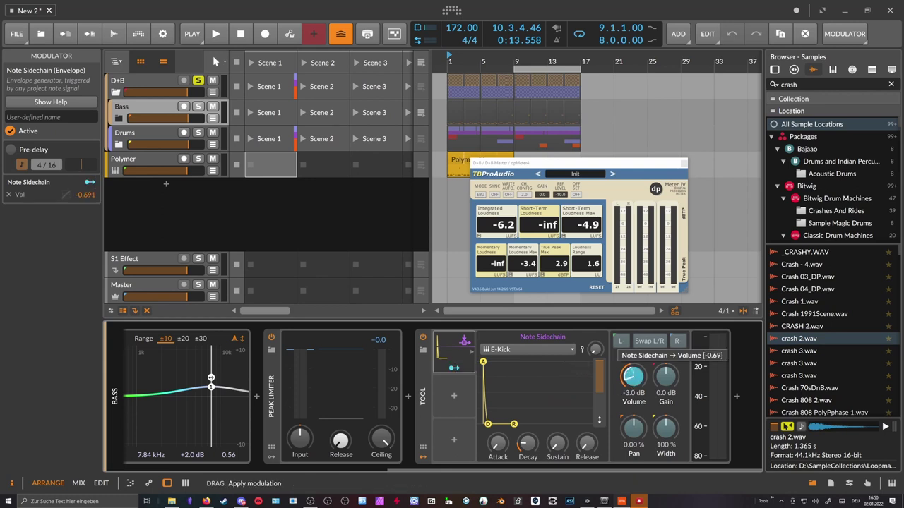
left_click(454, 368)
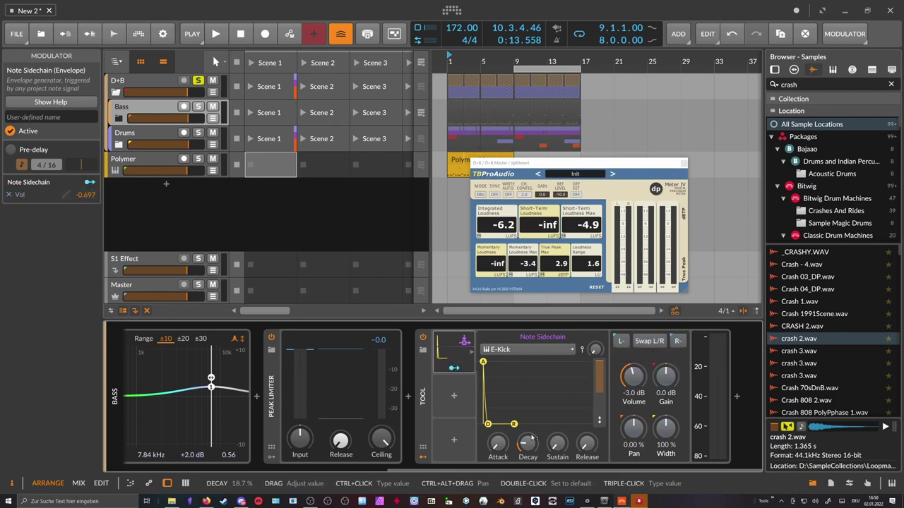
key("space")
mouse_move(531, 439)
left_mouse_down()
mouse_move(531, 425)
mouse_move(531, 434)
left_mouse_up()
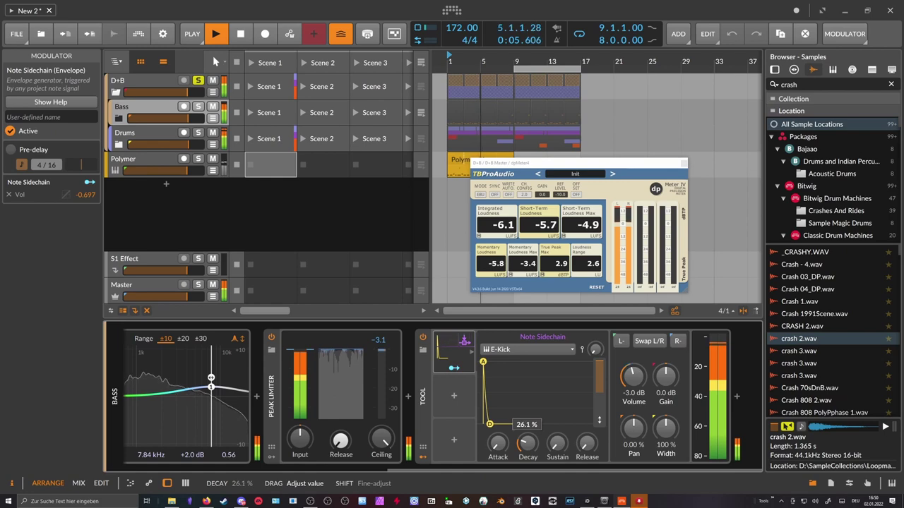
Unfold the Drums group and set E-Kick's pitch modulation decay to 76.6 ms and oscillator decay to 127 ms
left_click(121, 145)
left_click(119, 145)
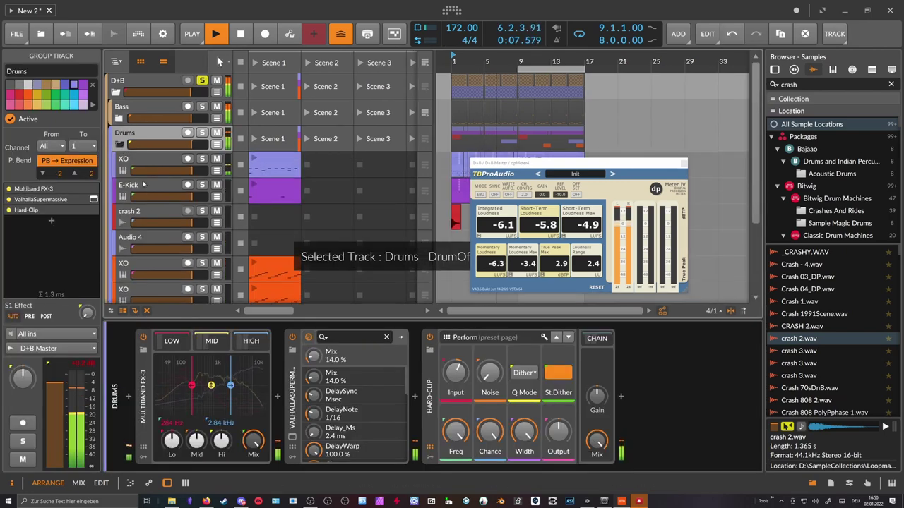
left_click(149, 186)
mouse_move(204, 441)
left_mouse_down()
mouse_move(204, 429)
mouse_move(204, 455)
left_mouse_up()
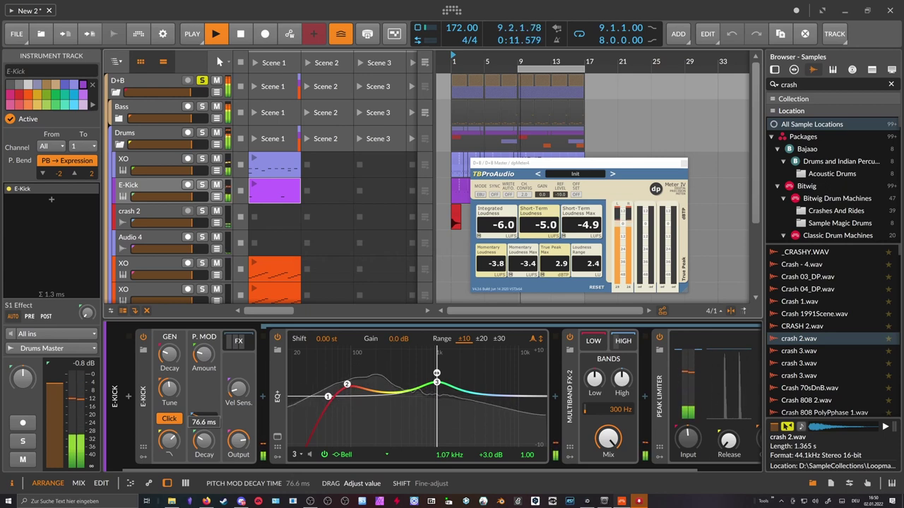
left_click_drag(169, 354, 169, 352)
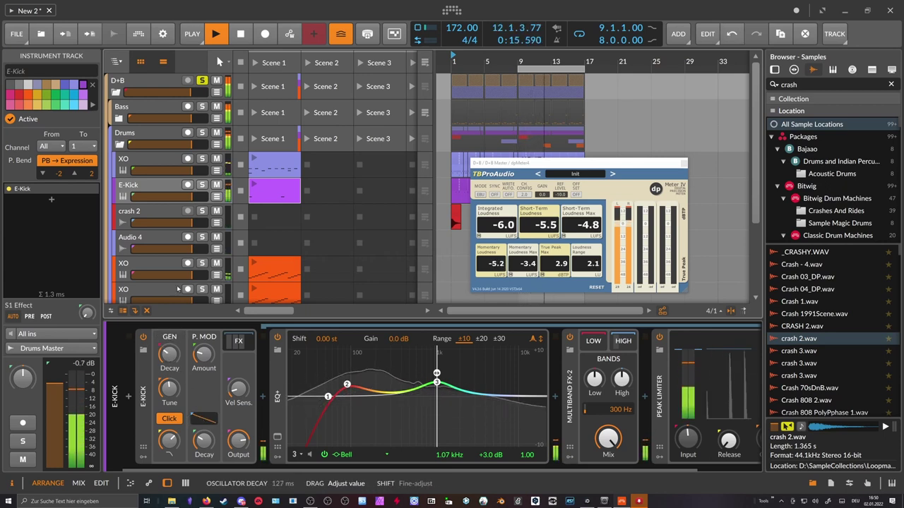
Solo E-Kick, set its EQ+ band 3 to 1000 Hz and +2.6 dB, and set the oscillator decay to 149 ms
left_click(202, 185)
left_click_drag(436, 382, 434, 384)
left_click_drag(169, 354, 168, 348)
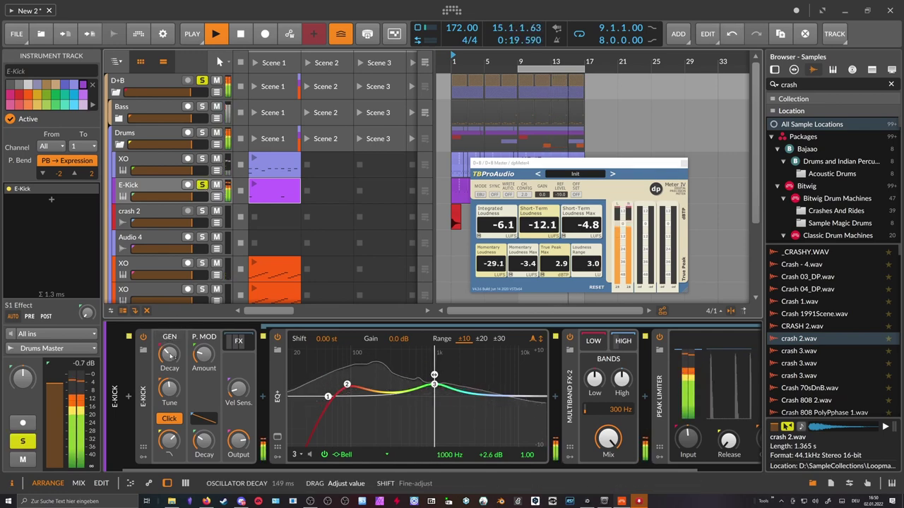
Examine the high-band effects of E-Kick's Multiband FX-2 and close E-Kick's FX chain
left_click(168, 162)
left_click(275, 166)
left_click(276, 191)
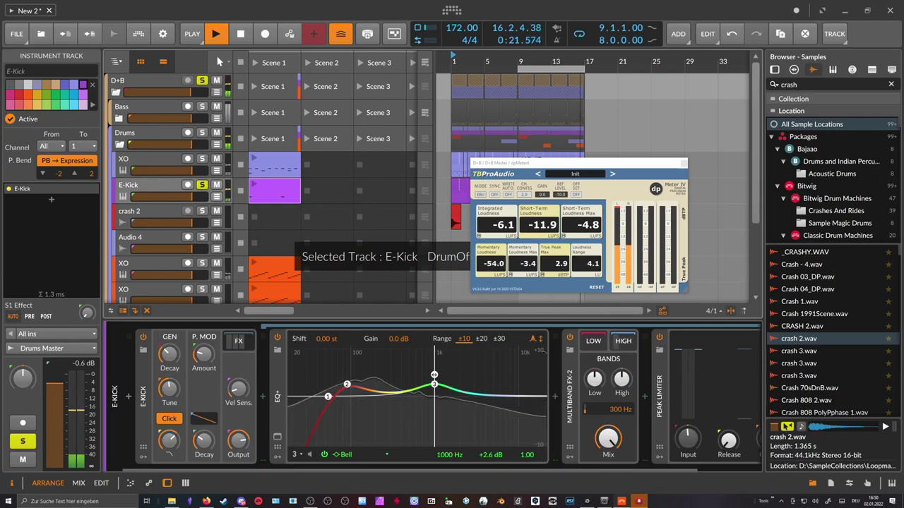
left_click(622, 341)
left_click_drag(721, 415, 602, 414)
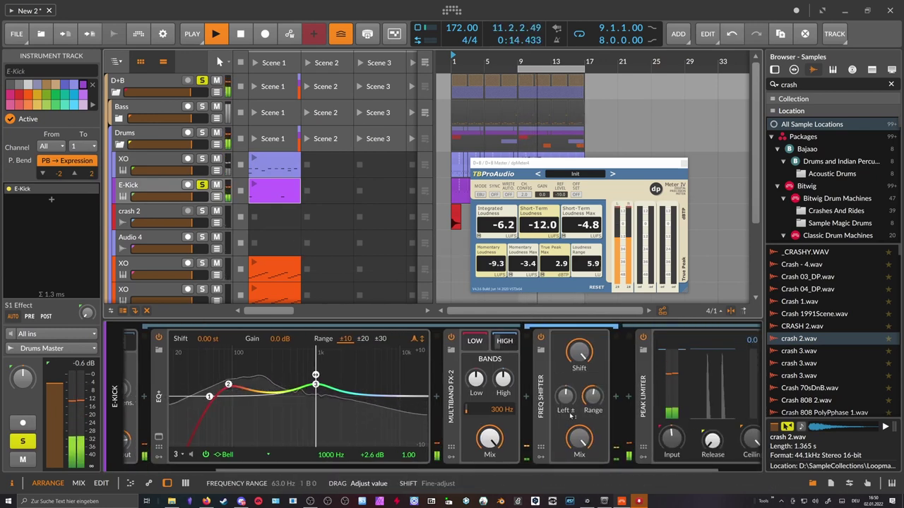
left_click_drag(395, 469, 300, 468)
left_click(239, 341)
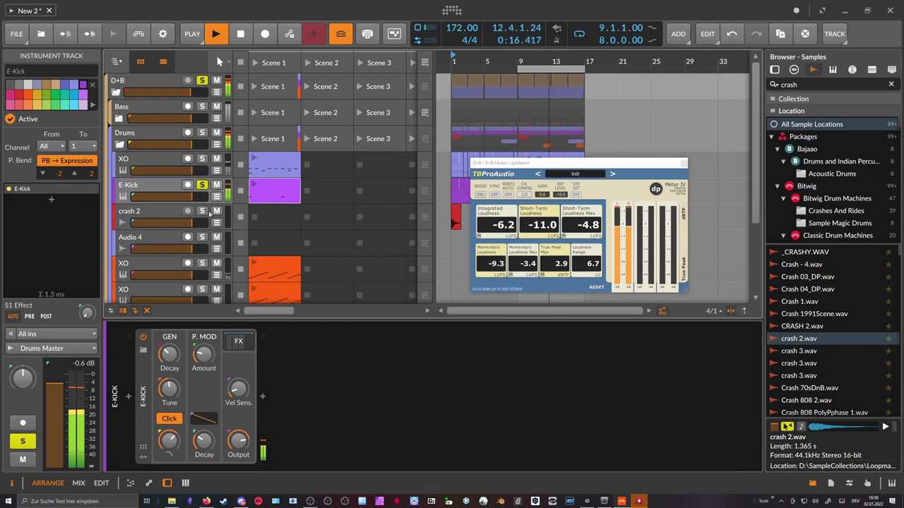
Unsolo the E-Kick track, collapse the D+B group and close its dpMeter4 window
left_click(202, 184)
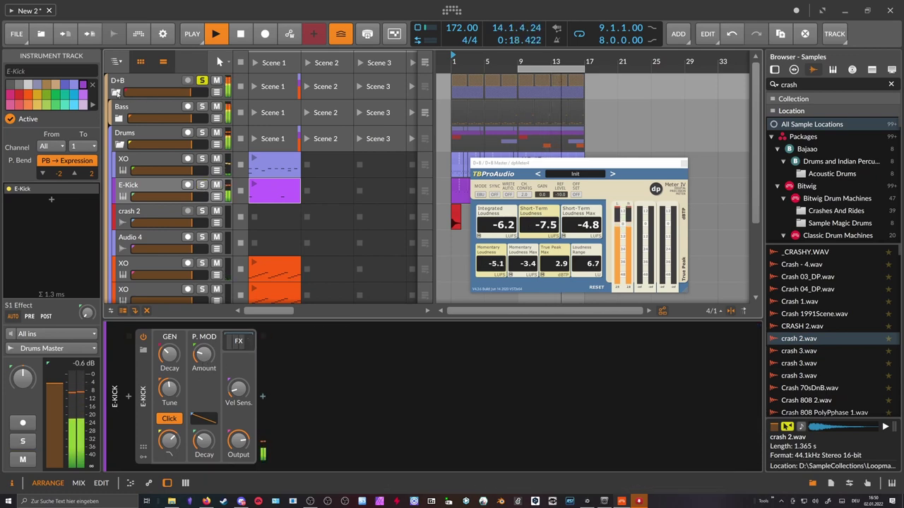
left_click(117, 93)
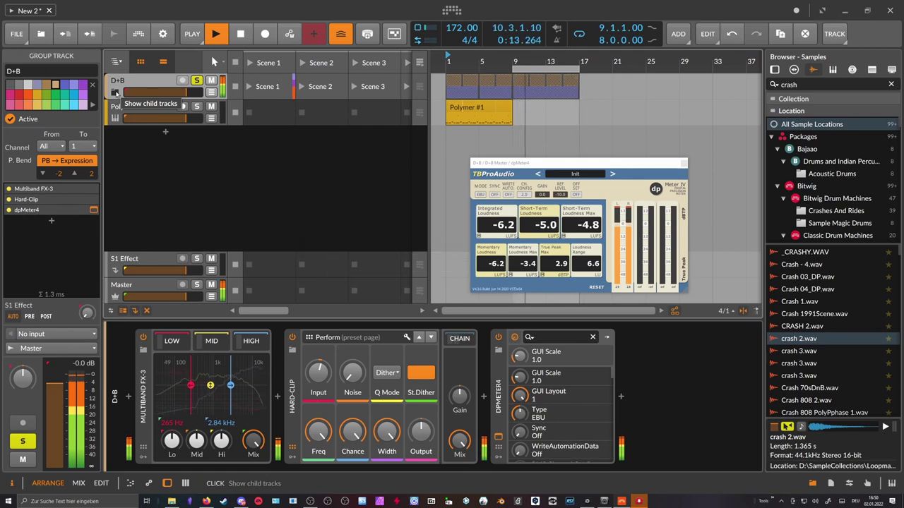
left_click(684, 163)
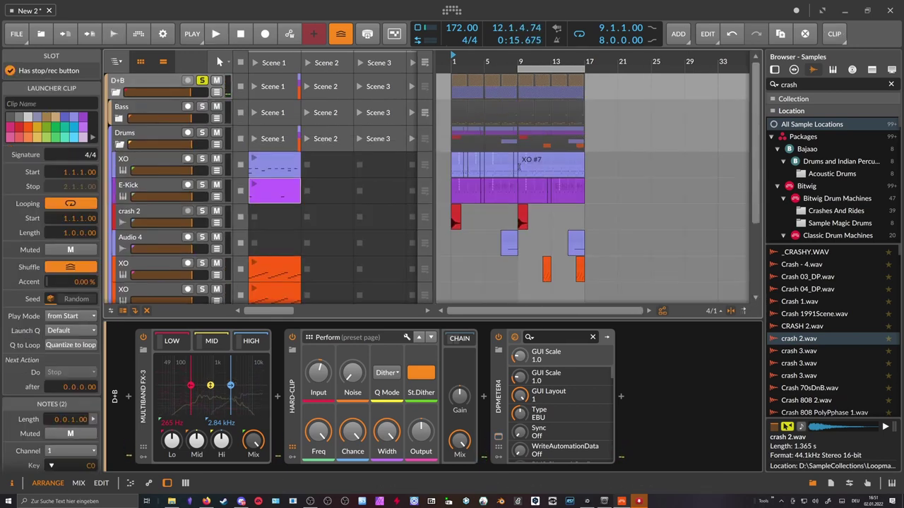
Search the sample library for "ride 909" with the lower XO drum track selected
scroll(358, 208, "down", 4)
scroll(359, 208, "up", 4)
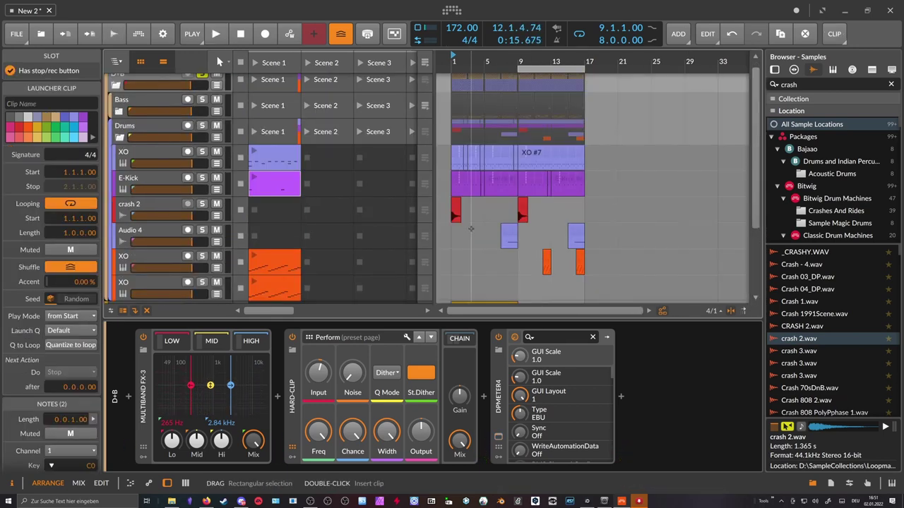
scroll(359, 209, "down", 4)
left_click(154, 206)
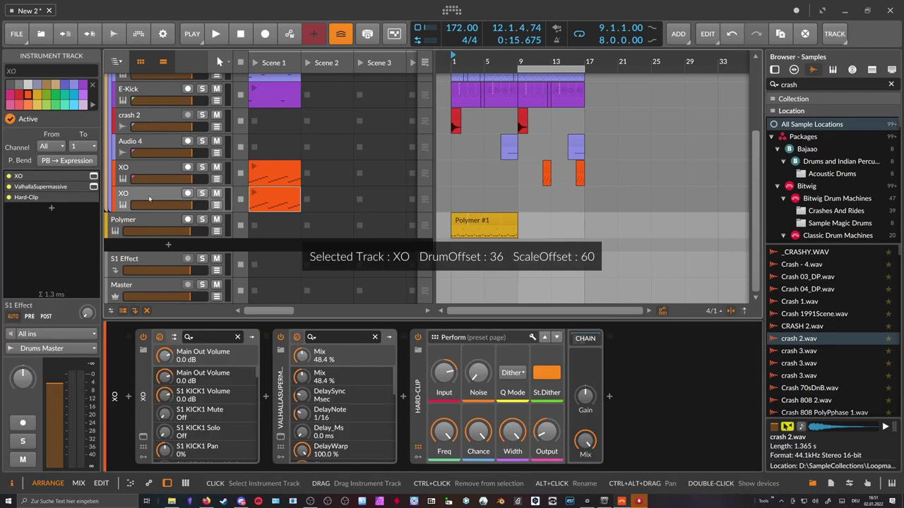
left_click(797, 85)
type("ride")
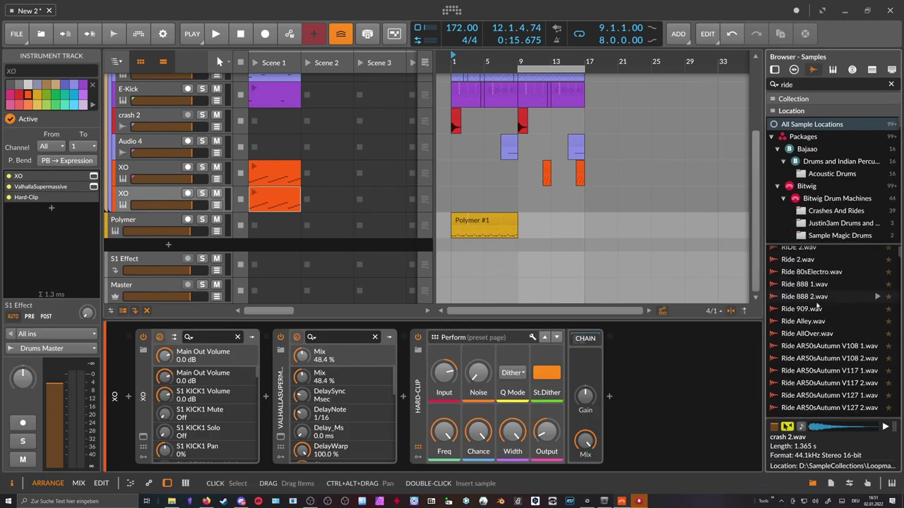
type(" 909")
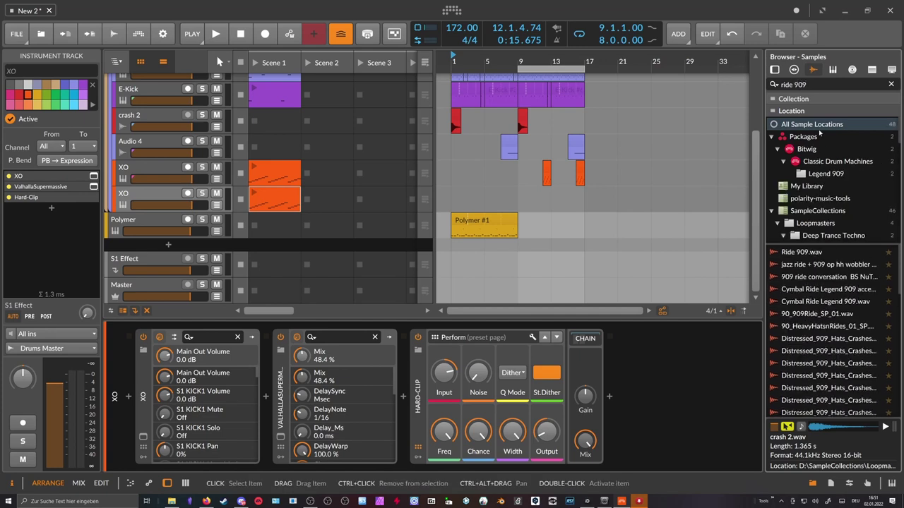
Audition the Legend 909 ride samples and add Cymbal Ride Legend 909.wav as a Sampler track between Audio 4 and XO
left_click(821, 302)
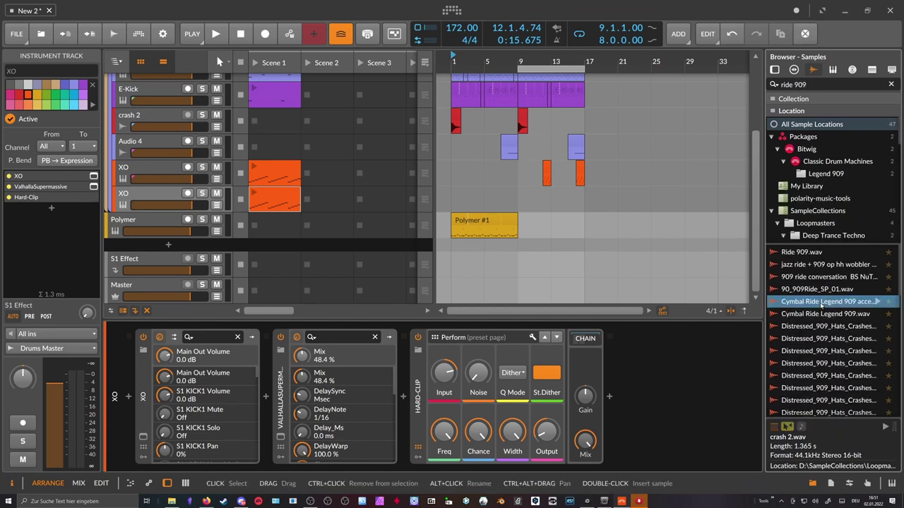
left_click(819, 314)
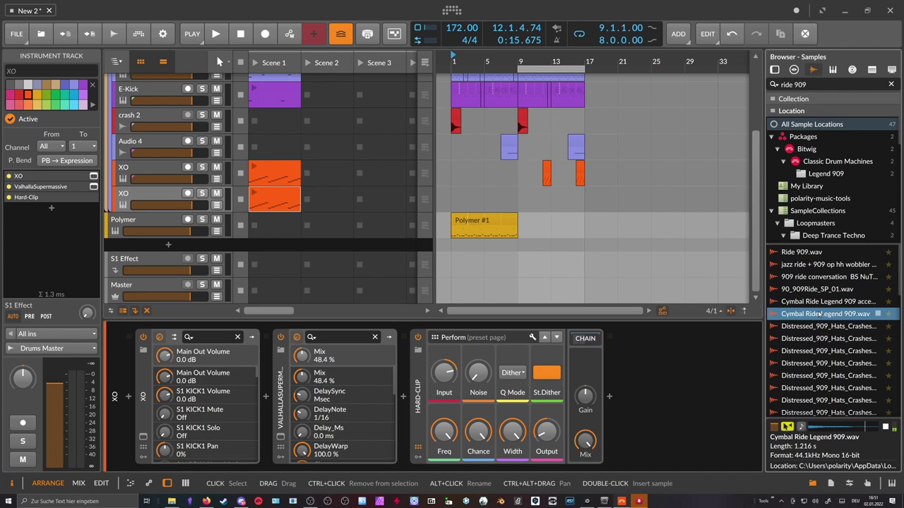
left_click_drag(814, 316, 142, 161)
Create a clip on the Cymbal Ride Legend 909 track at bar 9 and extend it to bar 17
double_click(521, 171)
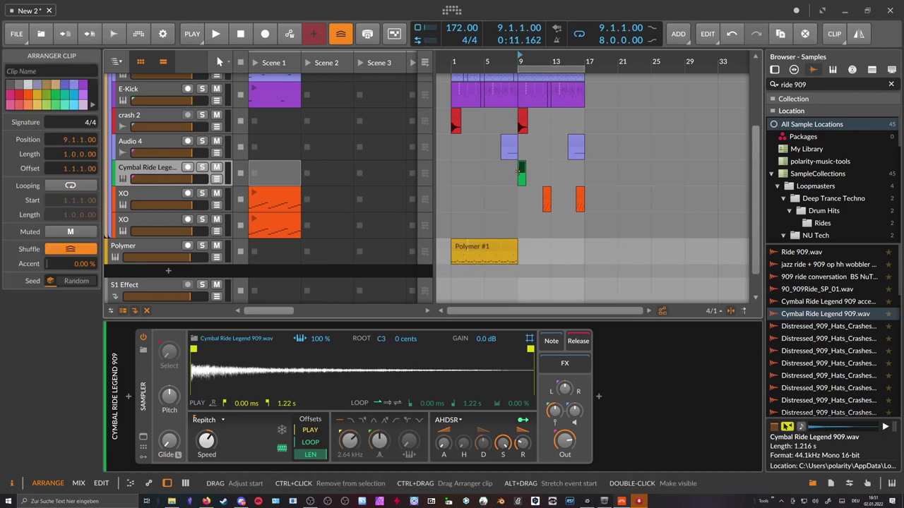
left_click_drag(536, 62, 550, 87)
left_click_drag(529, 182, 668, 183)
Fill the first bar of the ride clip with repeated C3 eighth notes of length 0.0.2.00
double_click(525, 167)
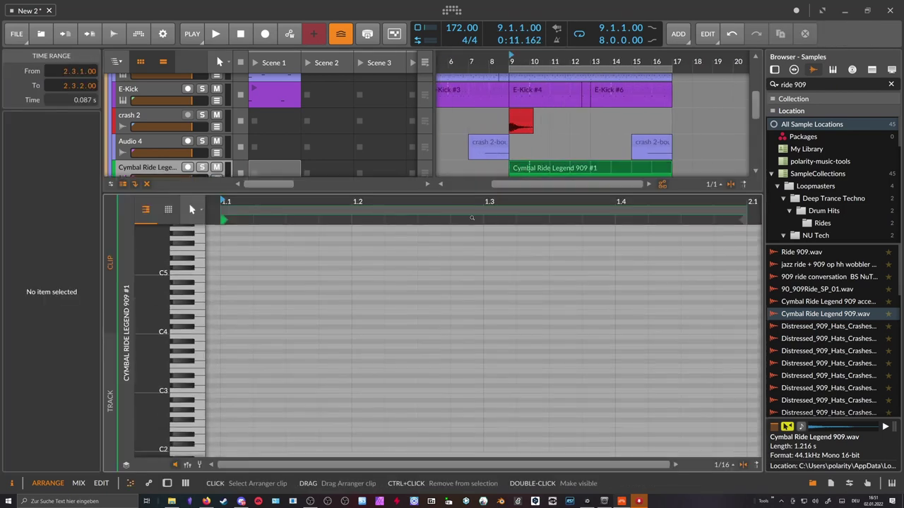
double_click(237, 332)
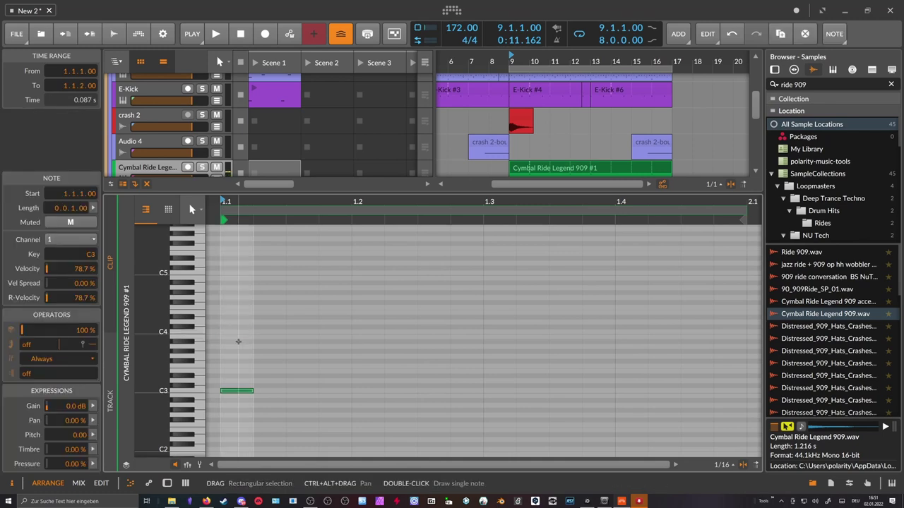
left_click_drag(254, 379, 286, 379)
key("ctrl+d")
key("ctrl+d")
key("ctrl+d")
key("ctrl+d")
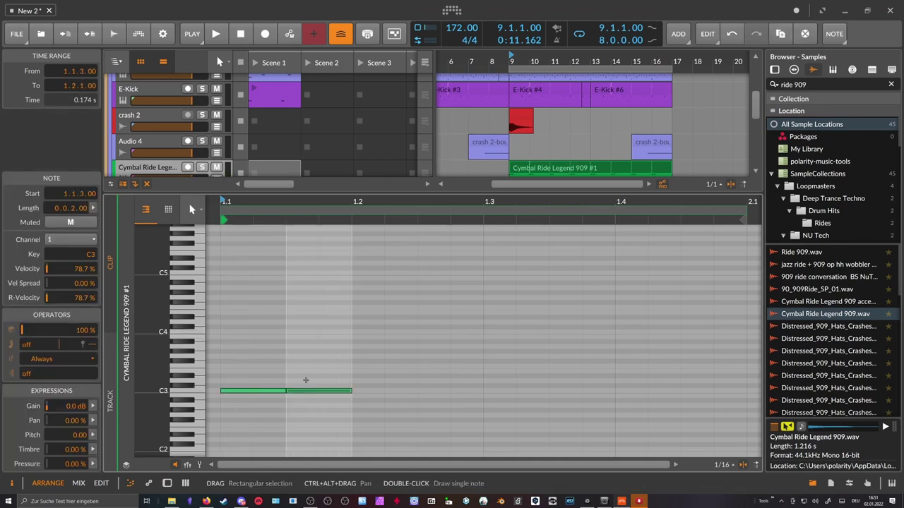
scroll(350, 223, "down", 3)
key("ctrl+d")
key("ctrl+d")
key("ctrl+d")
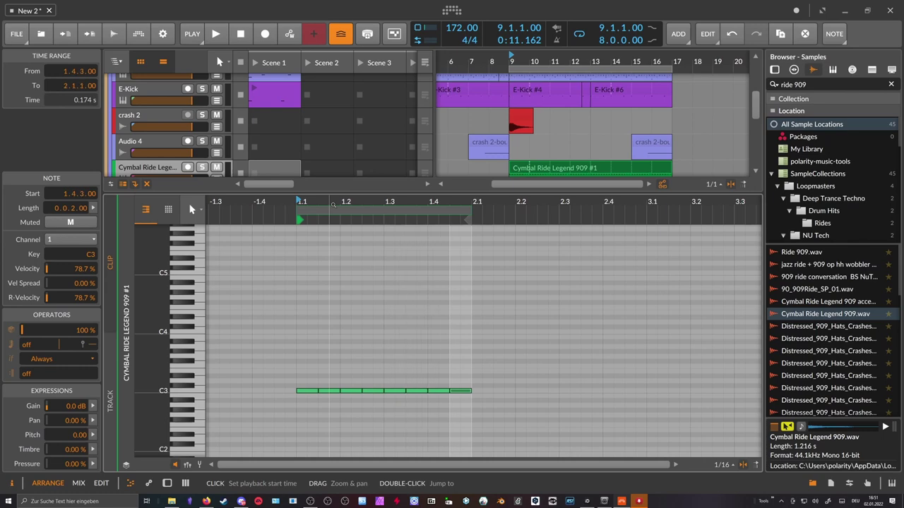
scroll(346, 103, "down", 2)
Set the ride Sampler's key tracking to 0 %, and solo the ride track for playback
key("d")
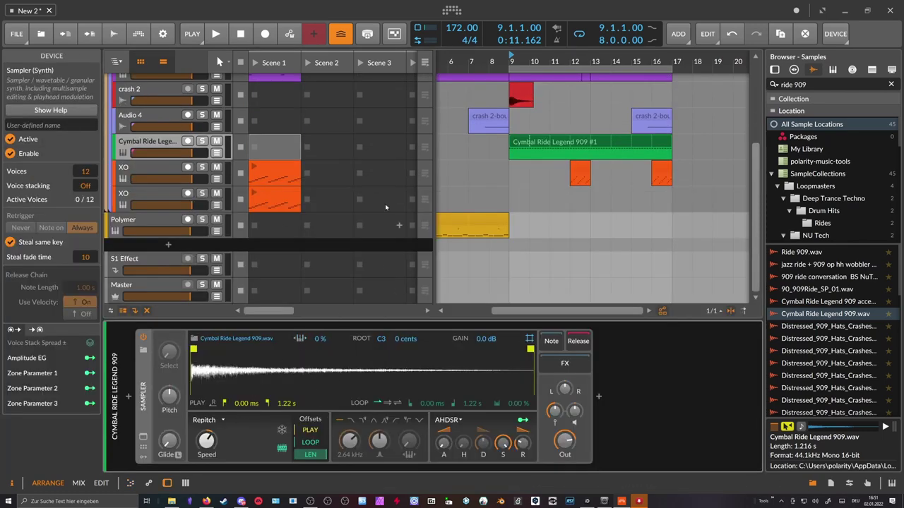
left_click(202, 141)
key("space")
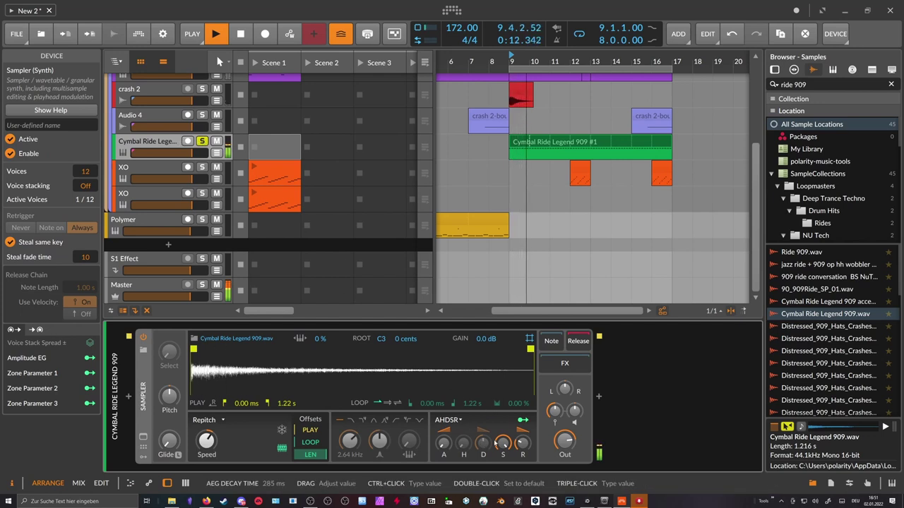
Raise the ride Sampler's pitch to +5.23 st and take the ride track out of solo
mouse_move(522, 443)
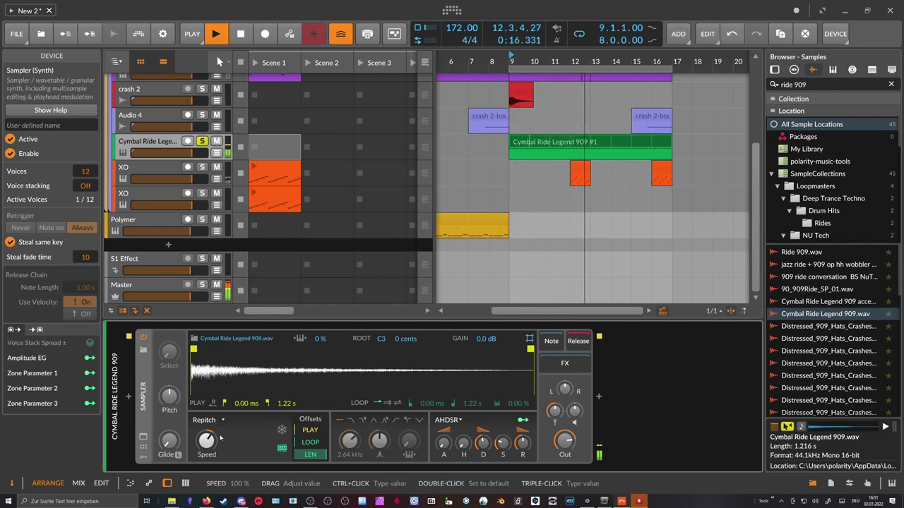
left_click_drag(169, 398, 169, 390)
left_click(203, 142)
left_click_drag(555, 410, 523, 441)
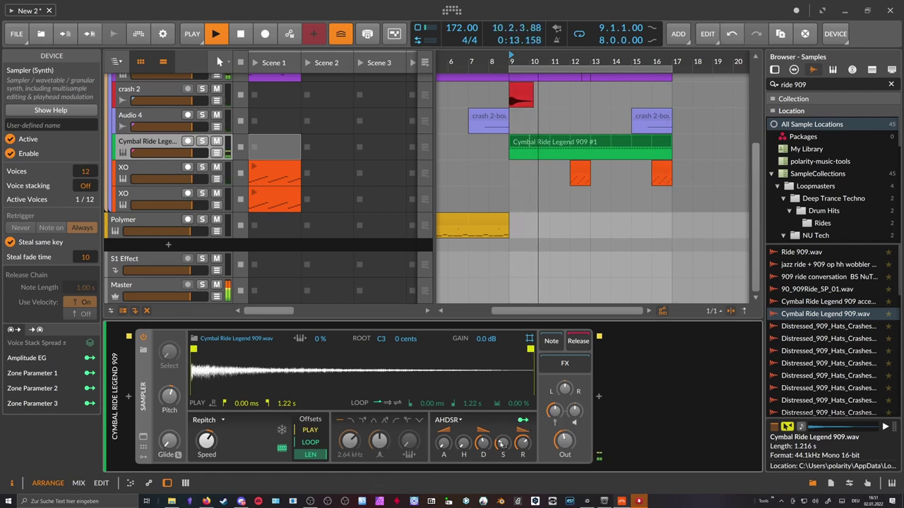
left_click_drag(169, 396, 169, 384)
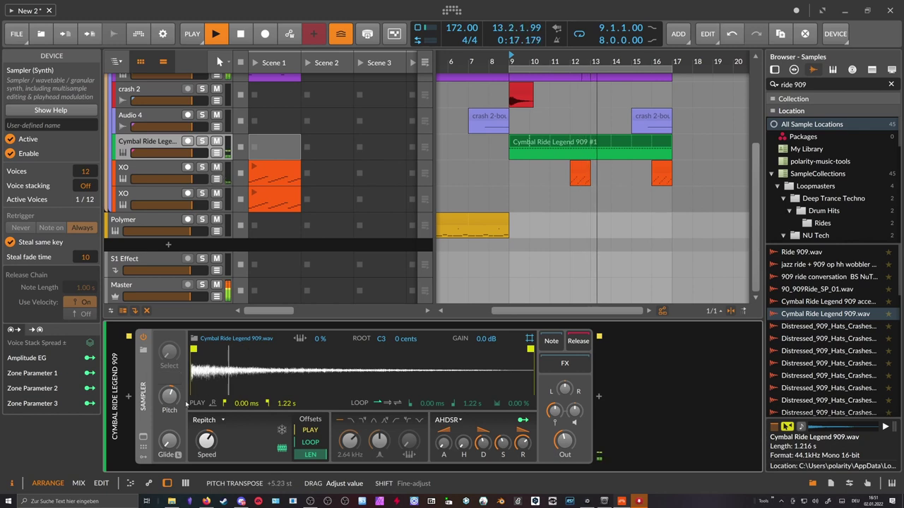
Enable the ride Sampler's filter at 2.16 kHz and lower the Sampler's output to about -14.2 dB
mouse_move(349, 441)
left_mouse_down()
mouse_move(349, 432)
mouse_move(349, 441)
left_mouse_up()
mouse_move(564, 441)
left_mouse_down()
mouse_move(502, 449)
mouse_move(565, 449)
left_mouse_up()
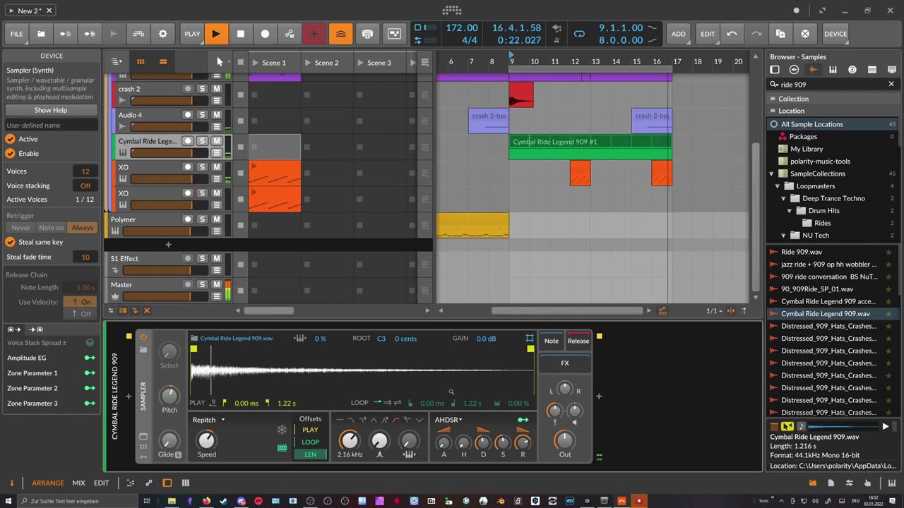
left_click_drag(565, 441, 565, 445)
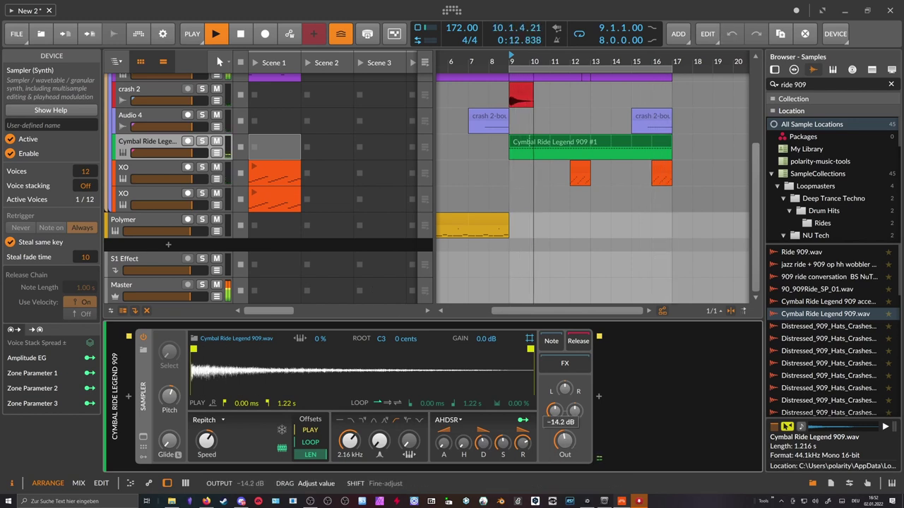
left_click_drag(565, 441, 565, 441)
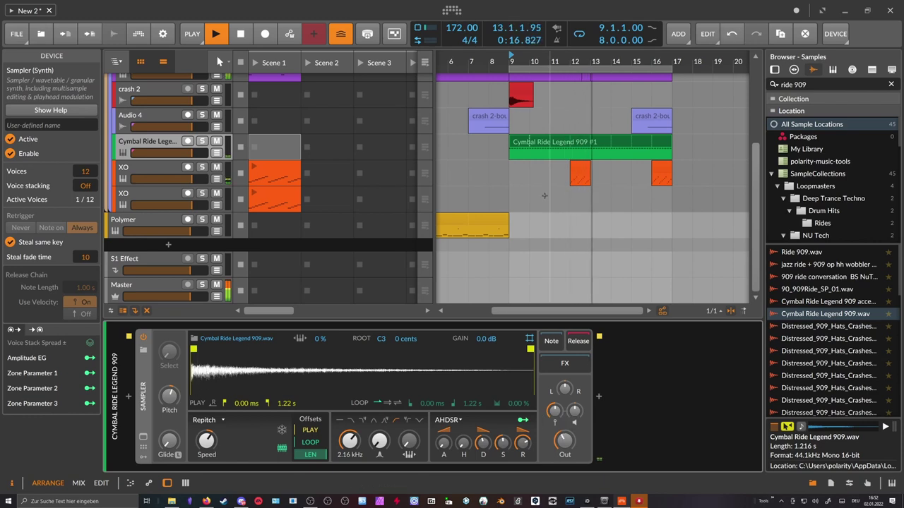
Set the arranger loop to 16 bars starting at bar 1, and unfold the Bass group
left_click_drag(515, 65, 452, 71)
scroll(452, 127, "up", 4)
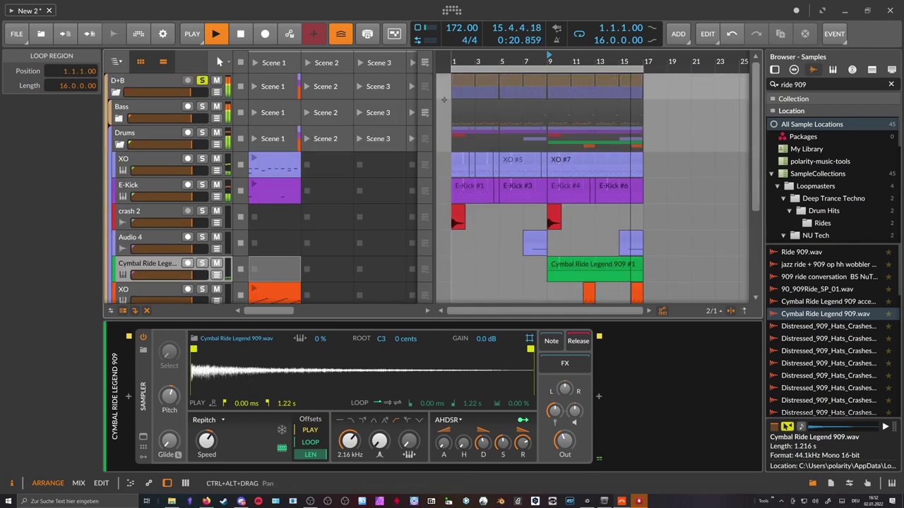
left_click(130, 113)
left_click(120, 118)
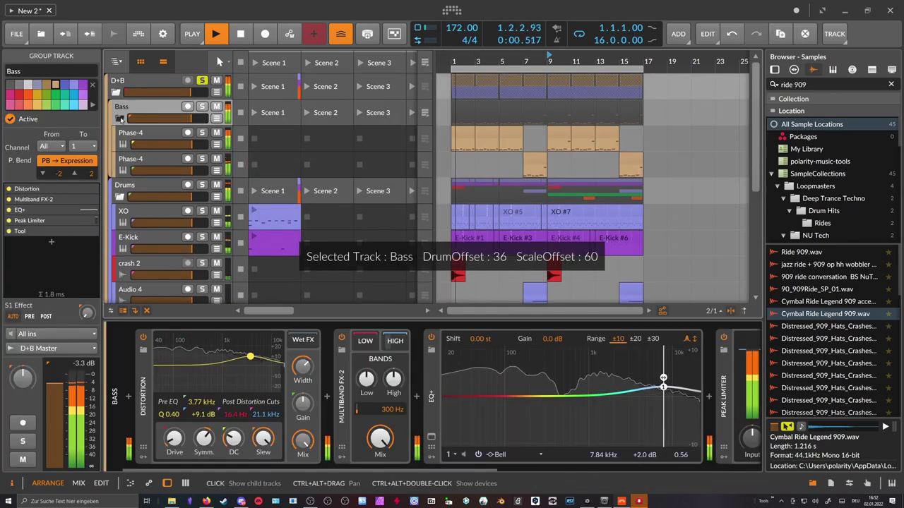
Raise the filter drive of the upper Phase-4 track in the Bass group and review its effects chain
left_click(141, 134)
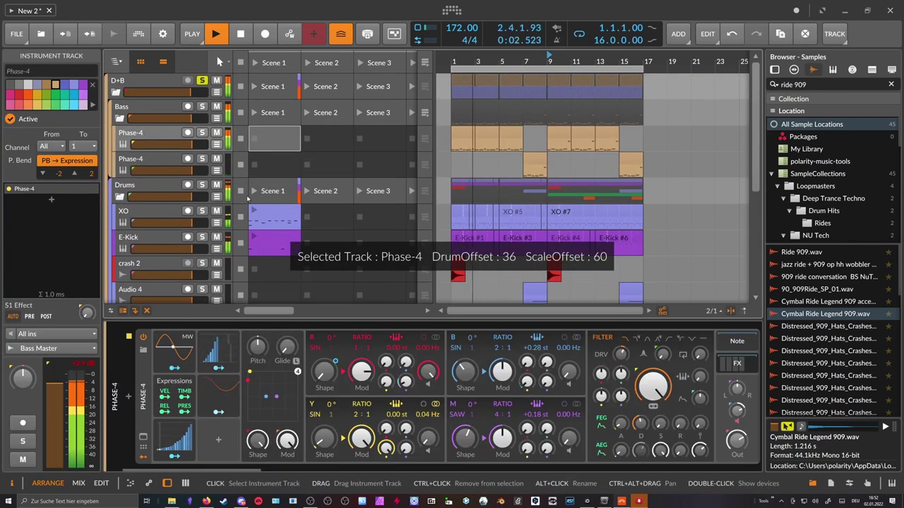
left_click_drag(622, 355, 621, 349)
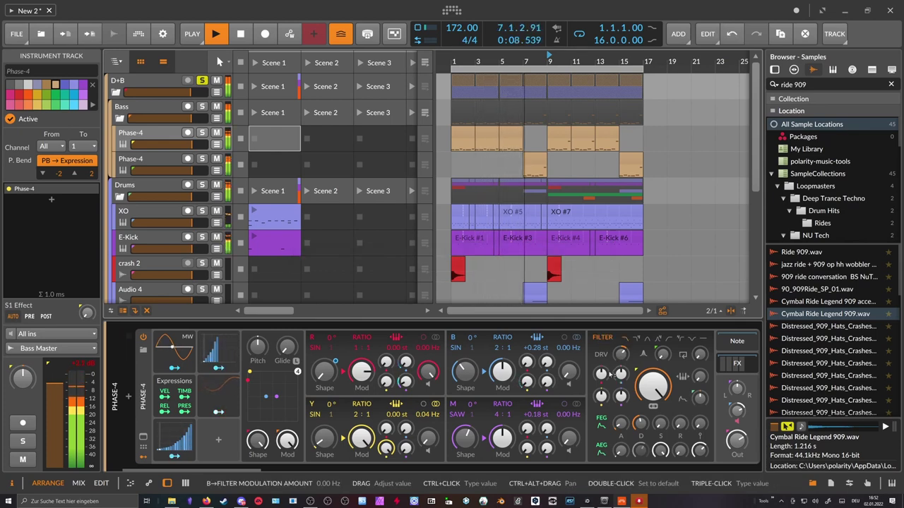
left_click_drag(249, 470, 501, 470)
scroll(436, 468, "right", 5)
scroll(266, 358, "right", 3)
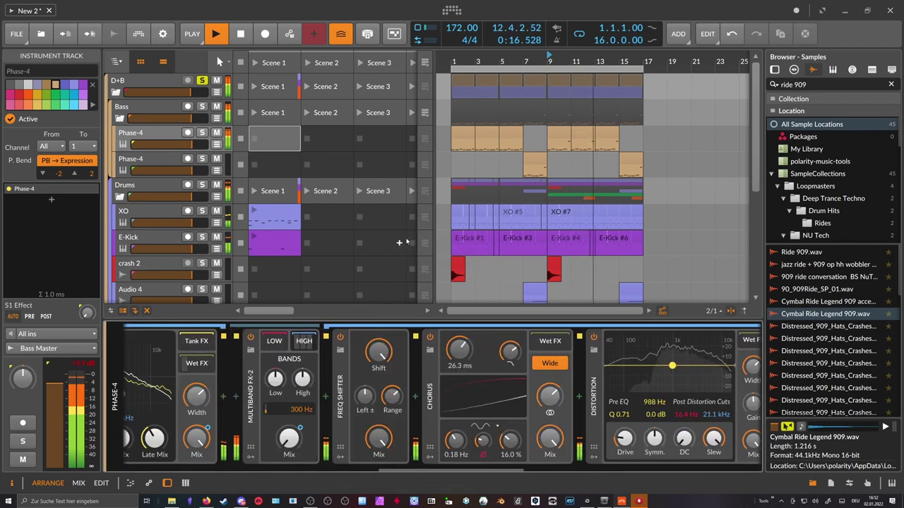
scroll(226, 361, "left", 10)
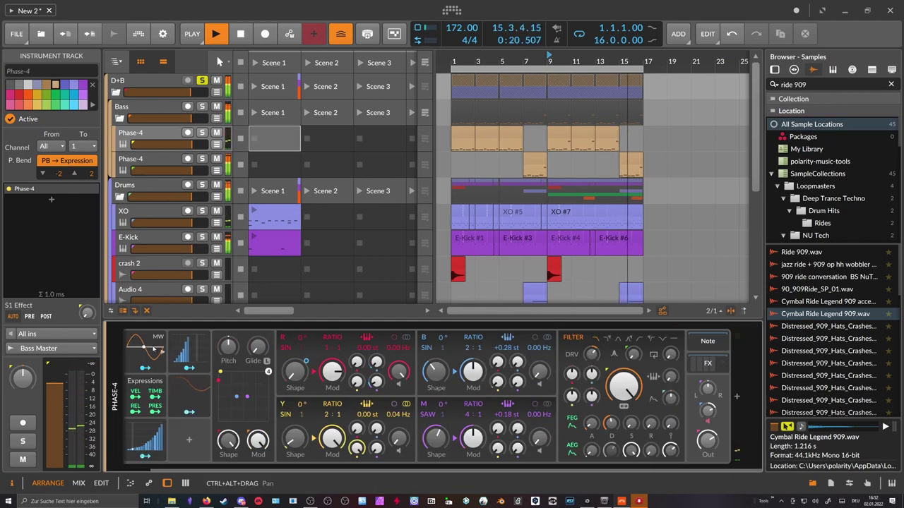
Solo the Polymer track alongside the D+B group, and fold the Bass and Drums groups
left_click(158, 81)
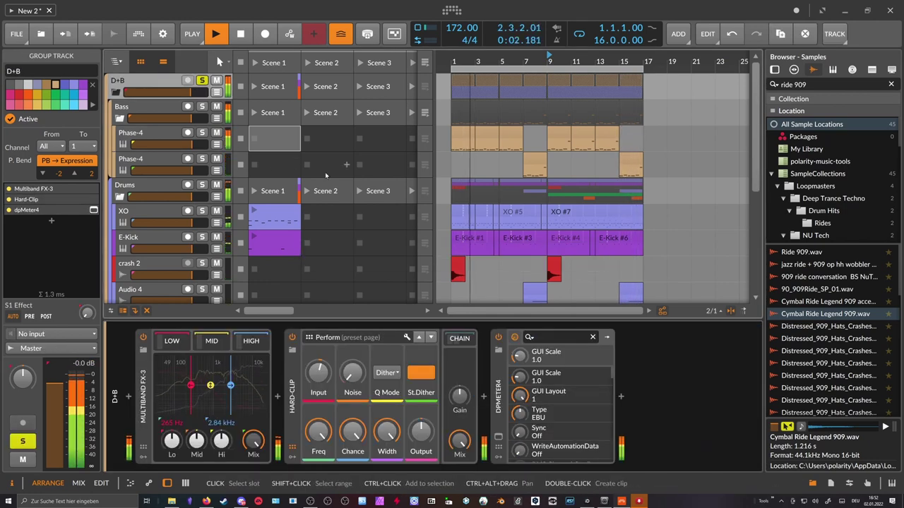
scroll(296, 168, "down", 5)
left_click(170, 224)
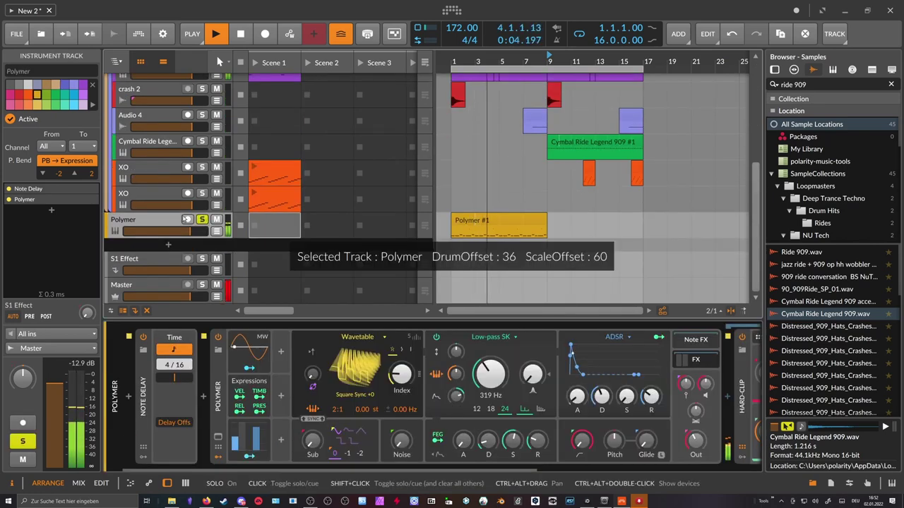
scroll(200, 220, "up", 5)
left_click(119, 118)
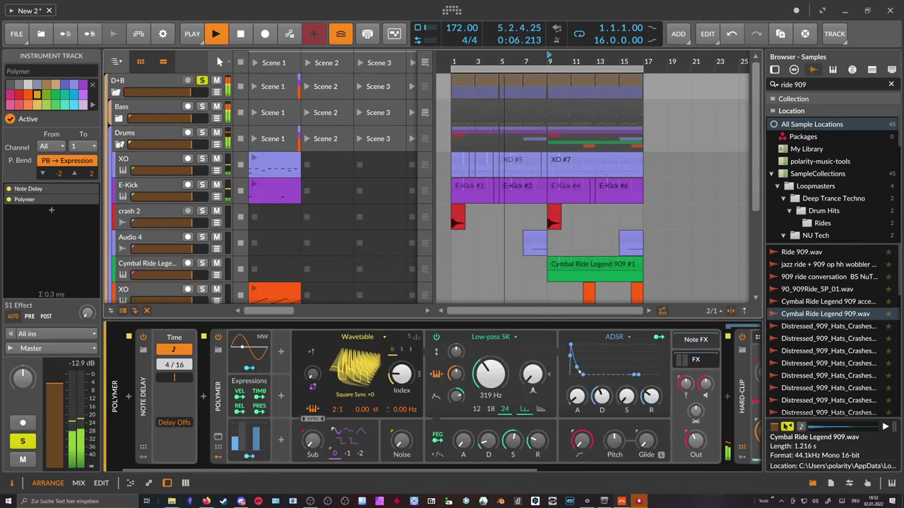
left_click(119, 144)
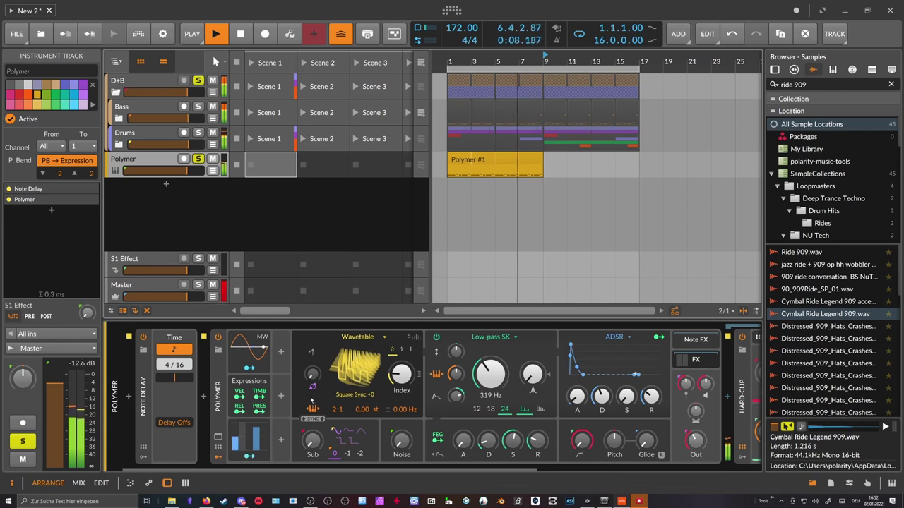
Transpose all notes of the Polymer clip up one octave and set the Polymer's wavetable index to 10.9 %
double_click(478, 165)
key("ctrl+a")
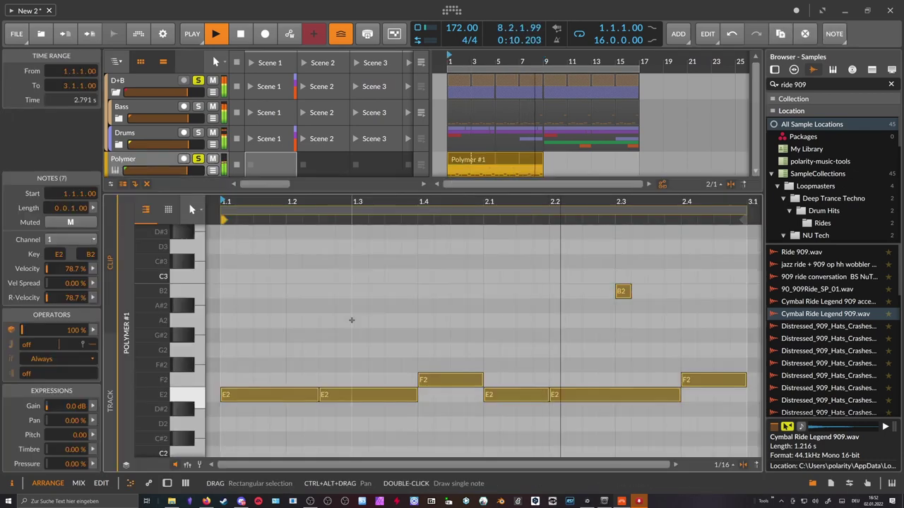
scroll(352, 320, "down", 3)
scroll(351, 320, "up", 3)
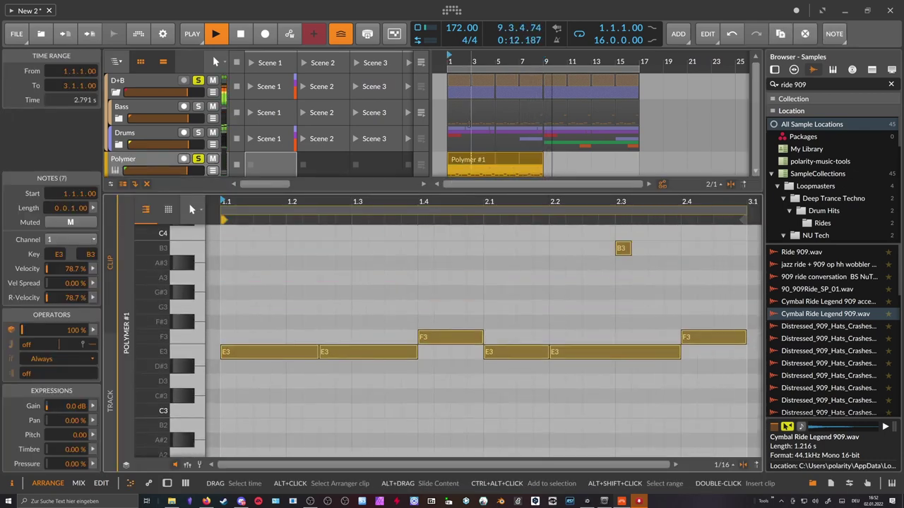
scroll(452, 124, "down", 3)
left_click(348, 239)
left_click_drag(285, 203, 291, 189)
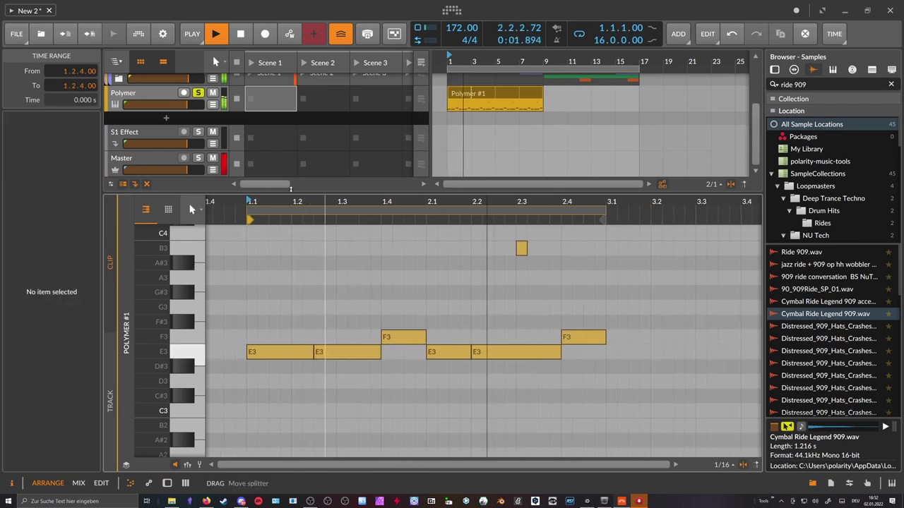
key("d")
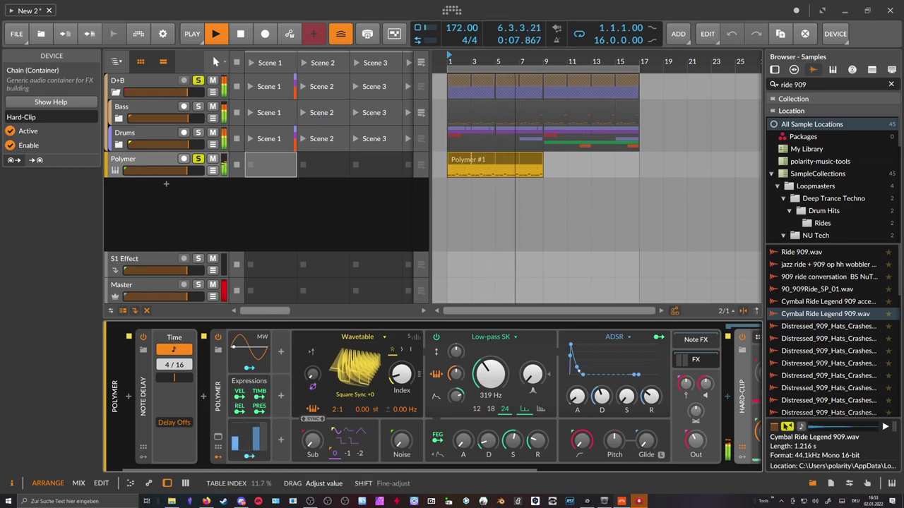
left_click_drag(397, 377, 397, 376)
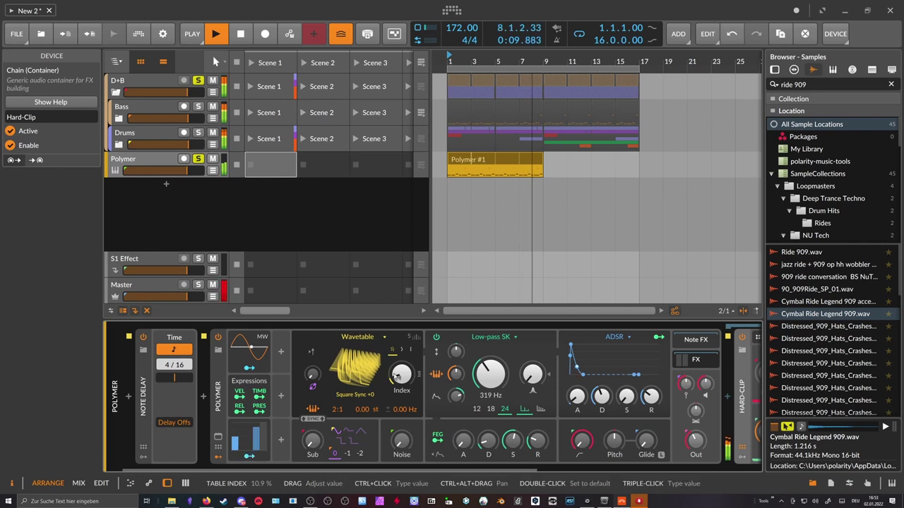
Put the Polymer track in a new group track and name the group Music
left_click(158, 160)
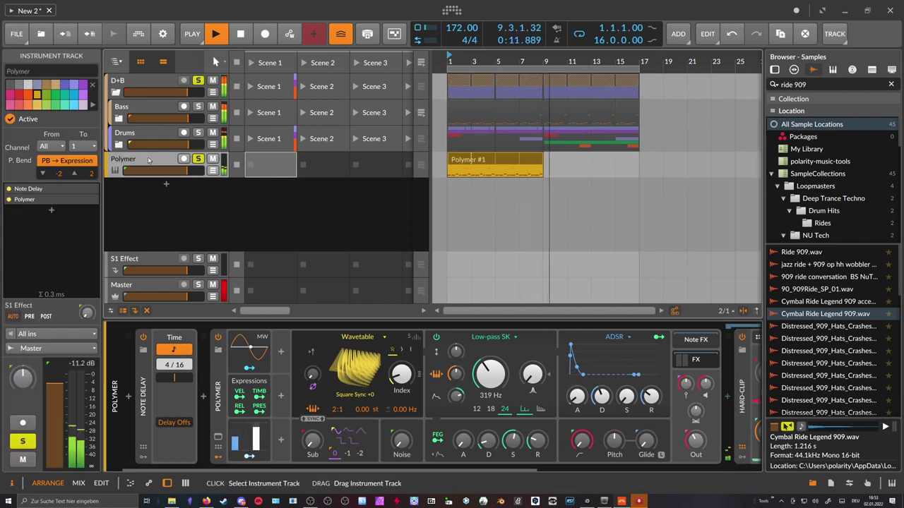
key("ctrl+g")
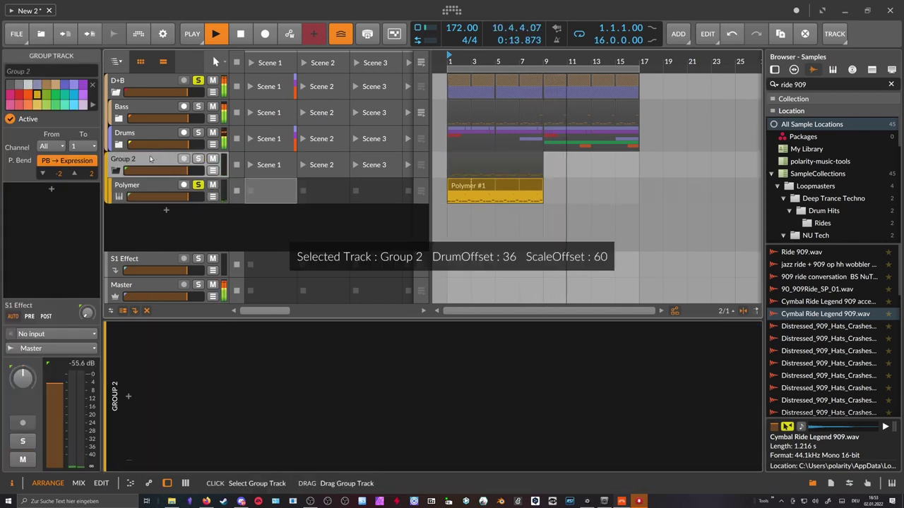
left_click(149, 157, "alt")
type("Music")
key("Return")
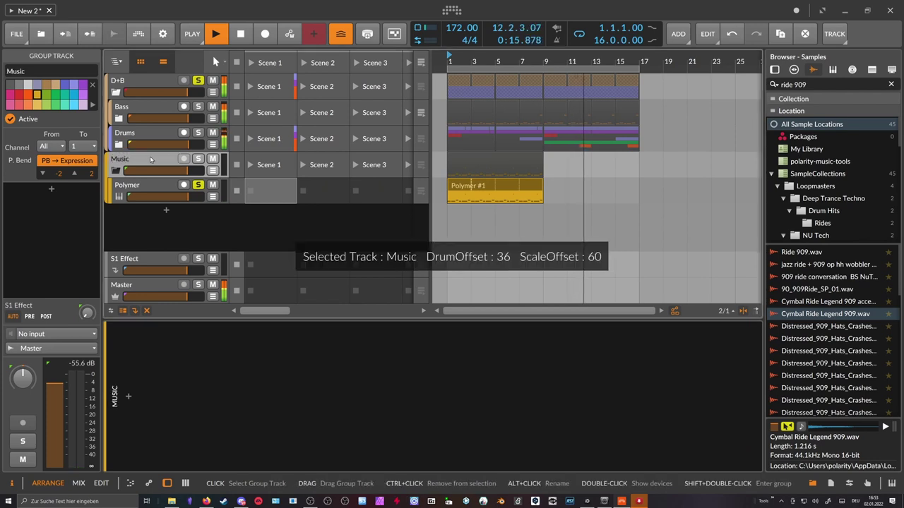
Copy the Tool device with the E-Kick Note Sidechain from Bass to the Music group and slightly lengthen its decay
left_click(132, 108)
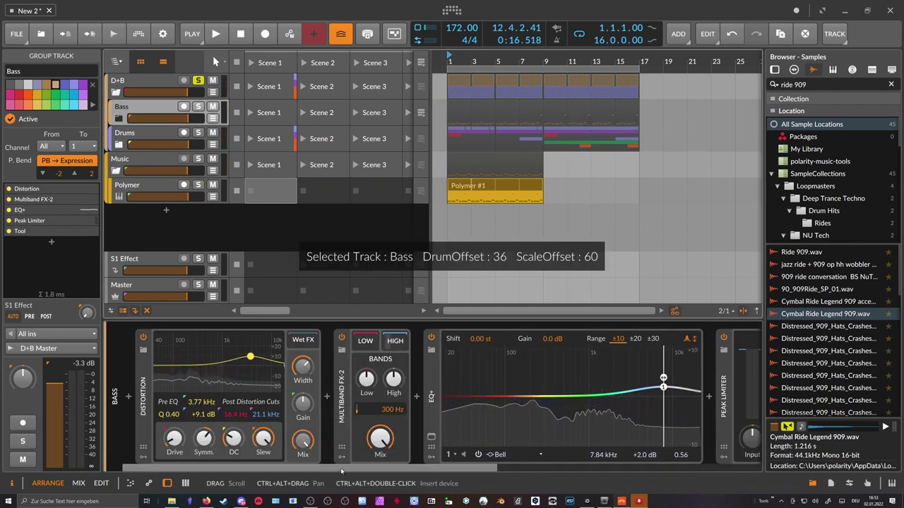
scroll(600, 416, "down", 3)
left_click_drag(423, 389, 159, 161)
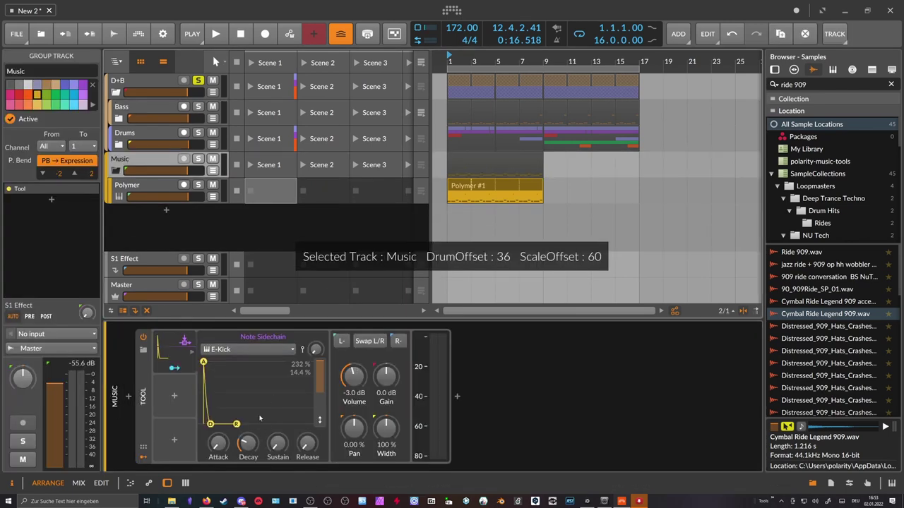
left_click_drag(251, 450, 252, 443)
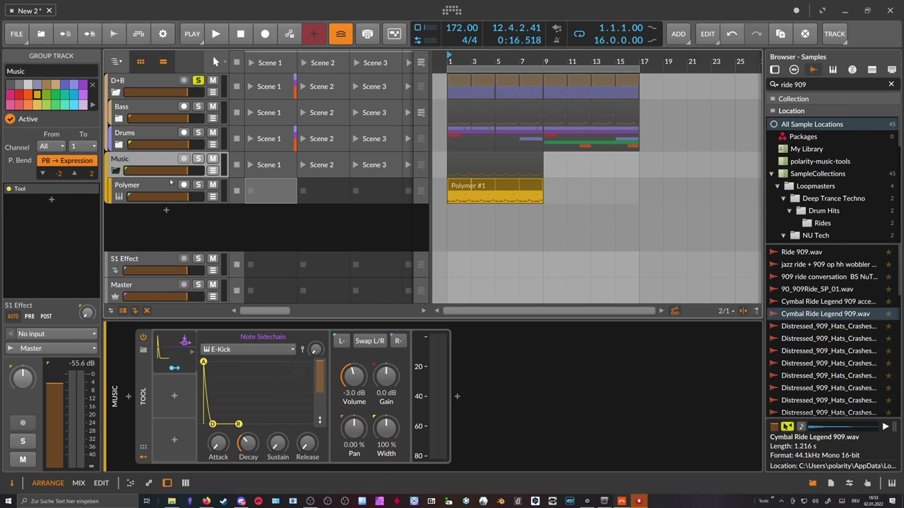
Solo only the Polymer track and play it back to check the Music group's kick sidechaining
key("Down")
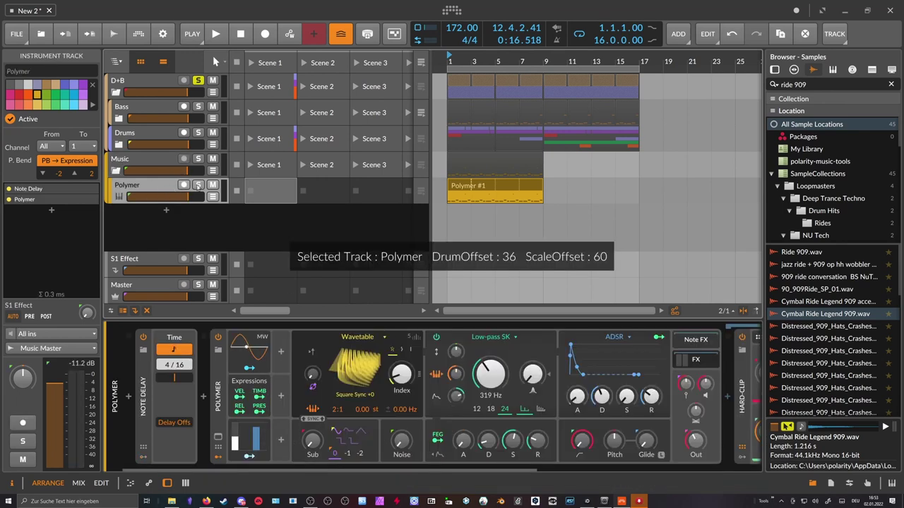
left_click(199, 185)
key("space")
key("space")
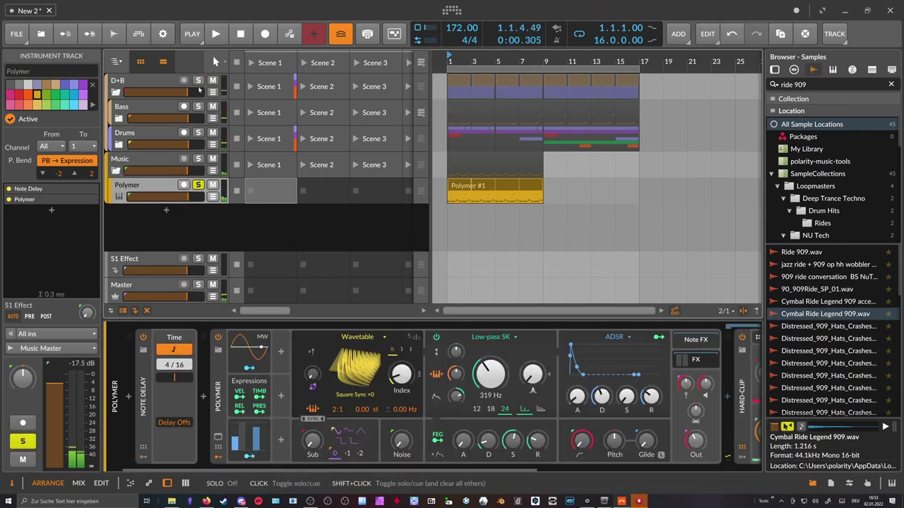
key("space")
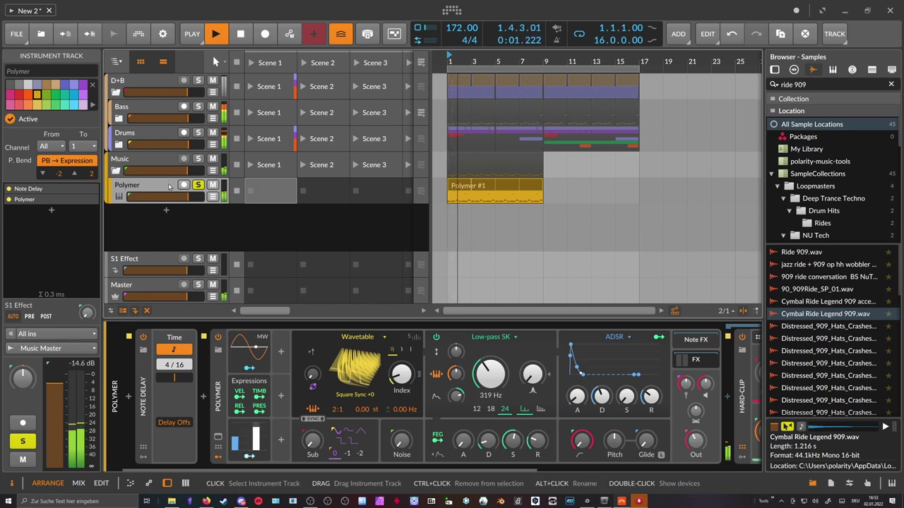
left_click(167, 161)
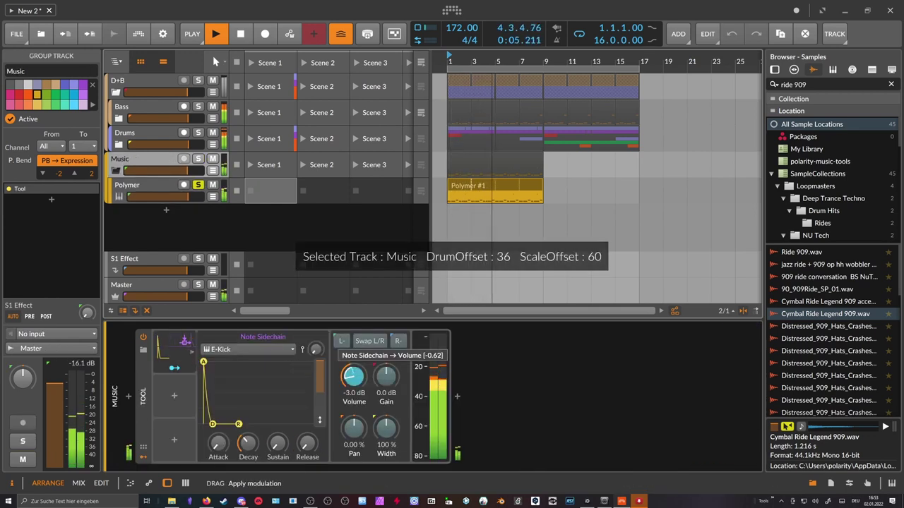
key("space")
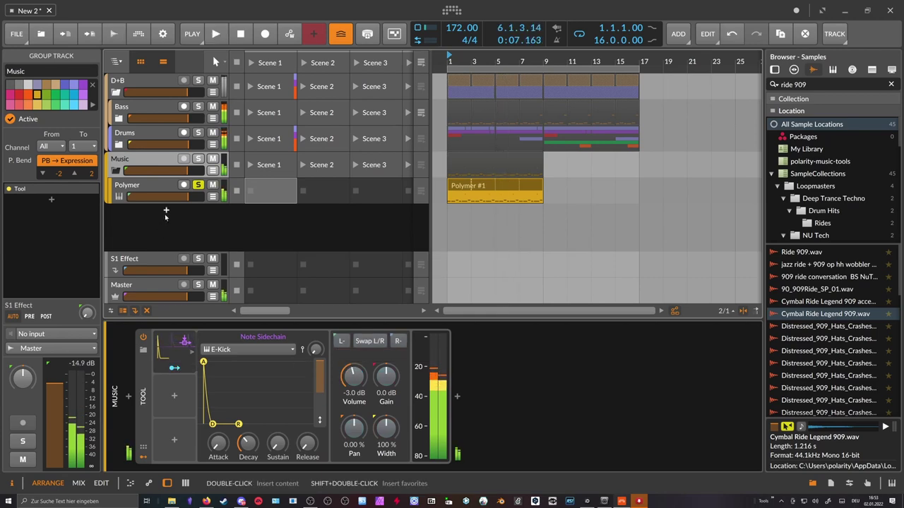
Add a Polysynth instrument track to the Music group and create a clip on it from bar 1 to bar 9
double_click(167, 214)
type("poly")
key("Down")
key("Down")
key("Down")
key("Down")
key("Down")
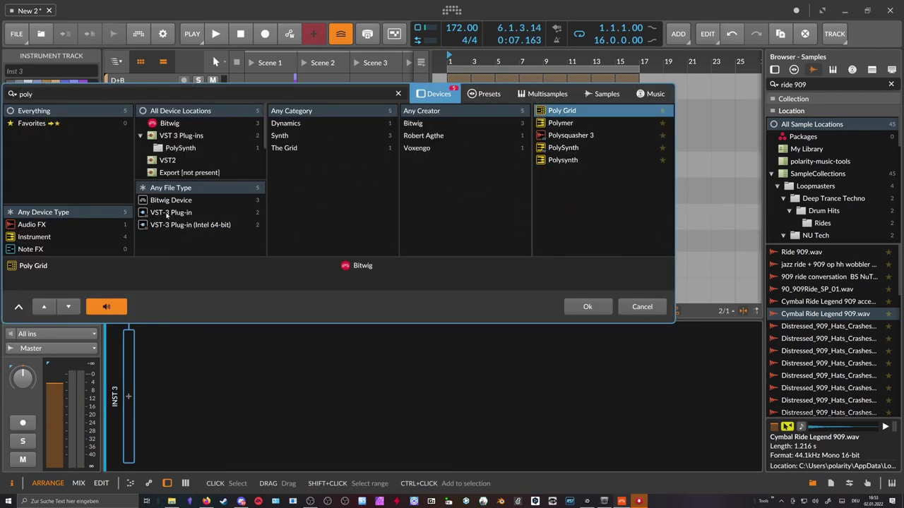
key("Return")
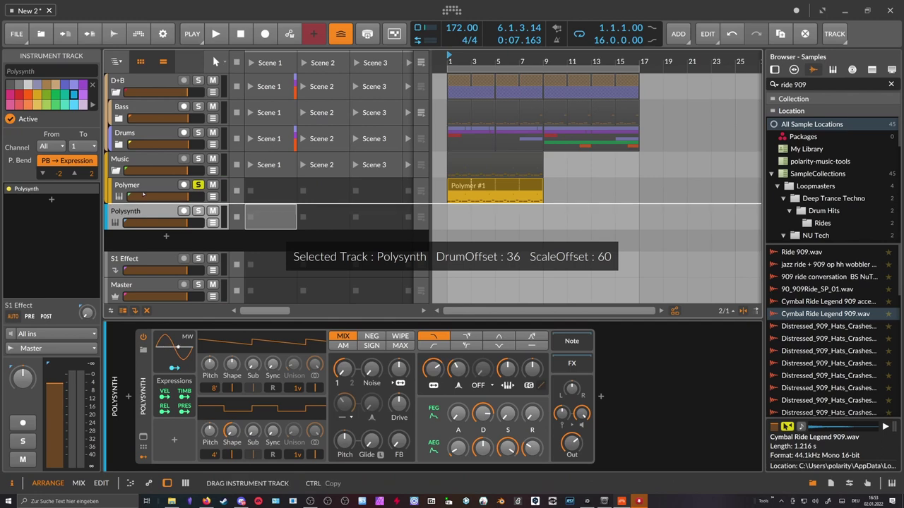
double_click(470, 208)
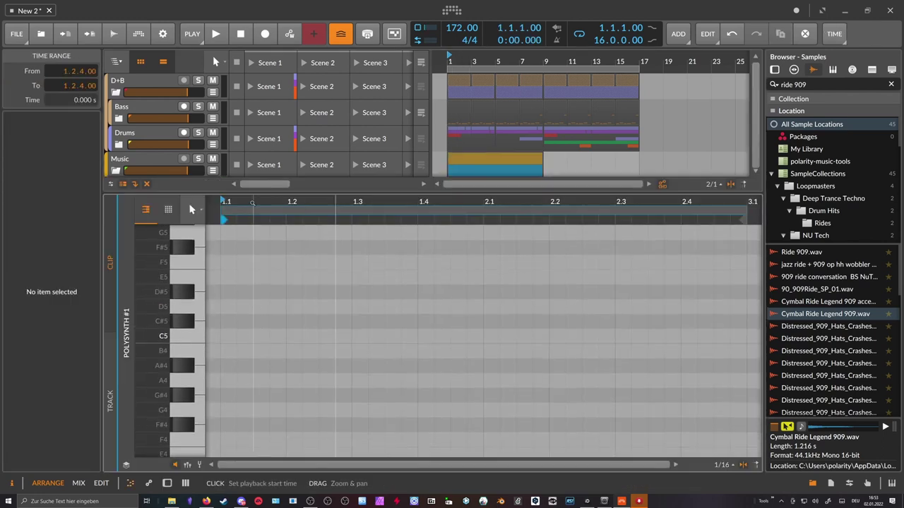
Delete the surplus notes in the Polysynth clip and stretch the remaining E3 note across the full two bars
scroll(259, 327, "down", 3)
scroll(254, 303, "down", 10)
scroll(255, 303, "down", 1)
left_click(396, 293)
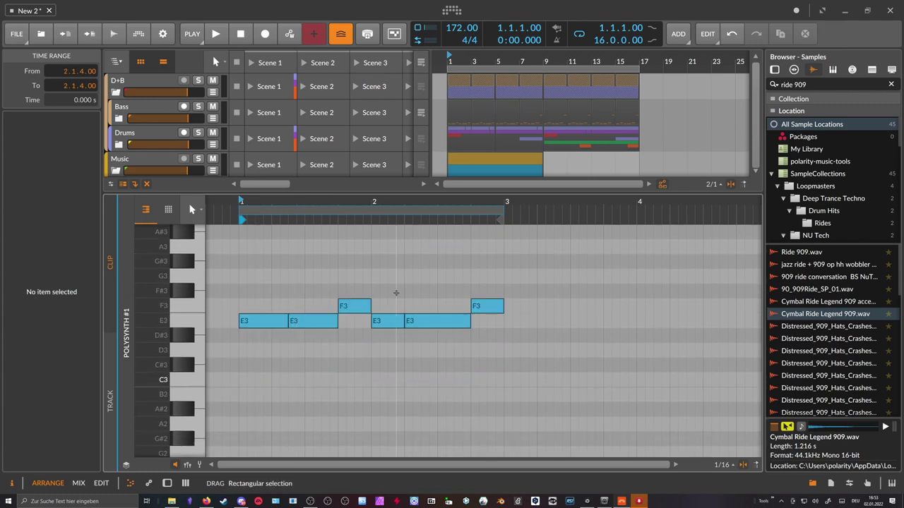
scroll(379, 305, "up", 1)
key("Delete")
mouse_move(402, 251)
left_mouse_down()
mouse_move(474, 284)
mouse_move(414, 359)
left_mouse_up()
key("Delete")
left_click_drag(380, 330, 346, 358)
key("Delete")
left_click(492, 382)
key("Delete")
left_click_drag(488, 382, 504, 365)
Add an F3 and a B3 note above the E3, each two bars long and starting at bar 1
double_click(257, 348)
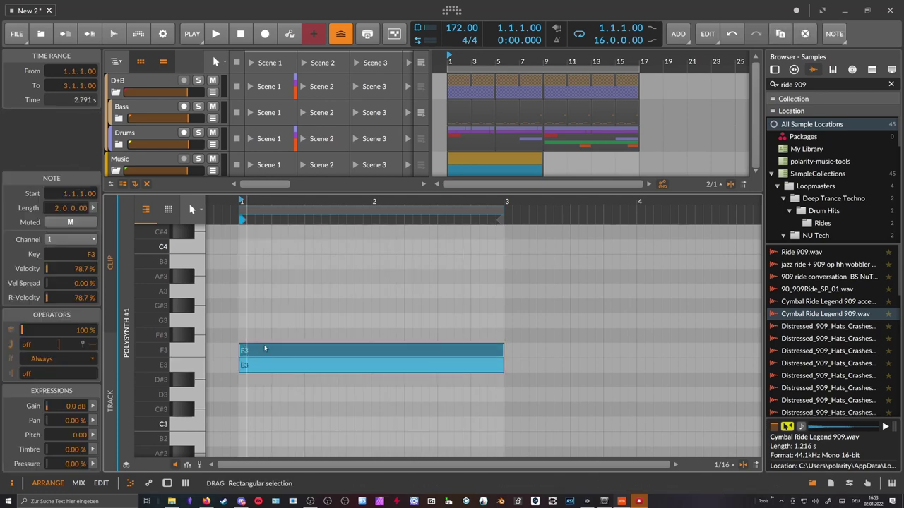
double_click(241, 261)
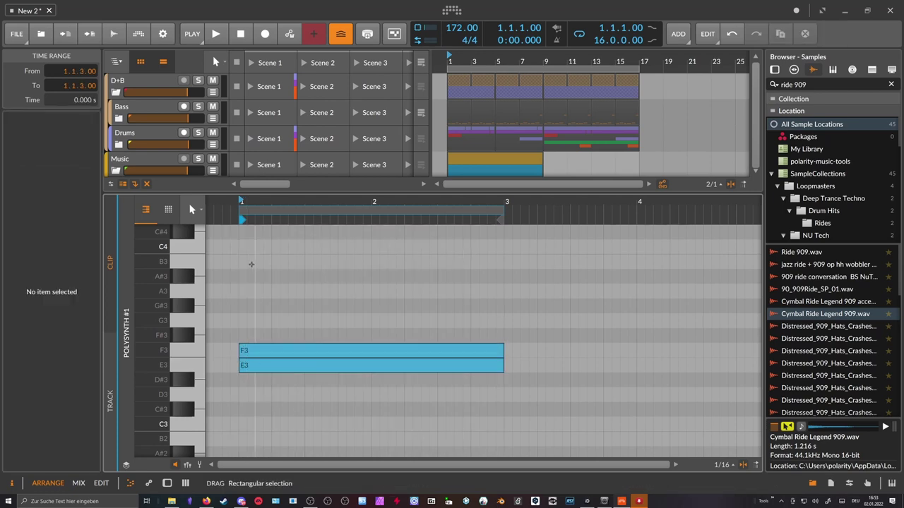
left_click(241, 262)
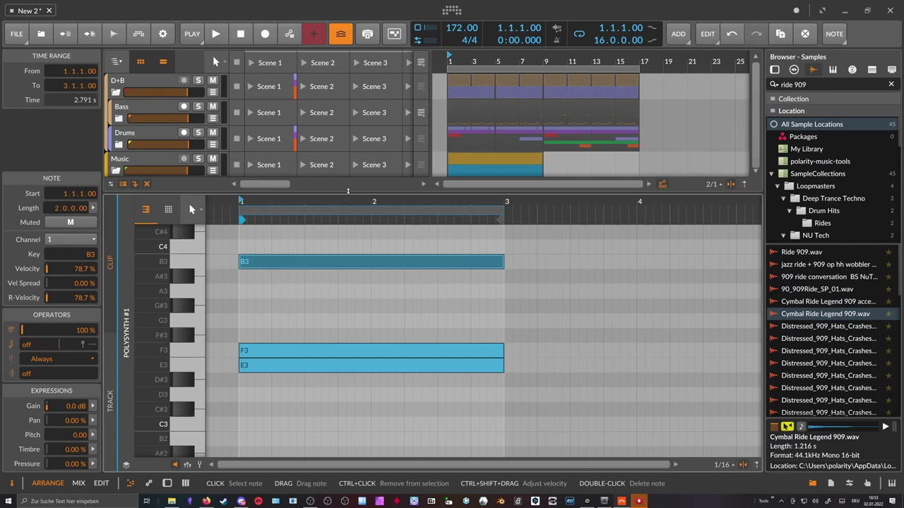
Start playback with the solo moved from the Polymer track to the Polysynth track
scroll(319, 126, "down", 4)
left_click(198, 93)
scroll(200, 102, "up", 3)
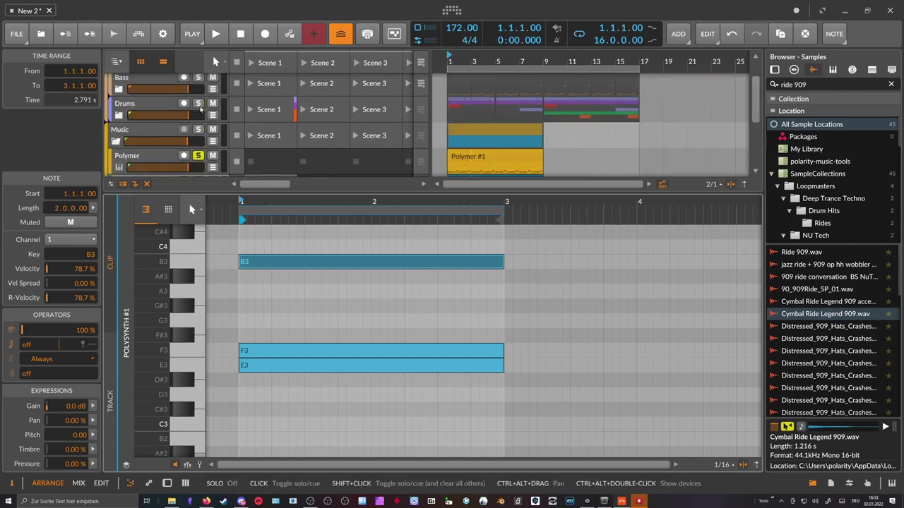
left_click(166, 156)
key("space")
scroll(185, 134, "down", 2)
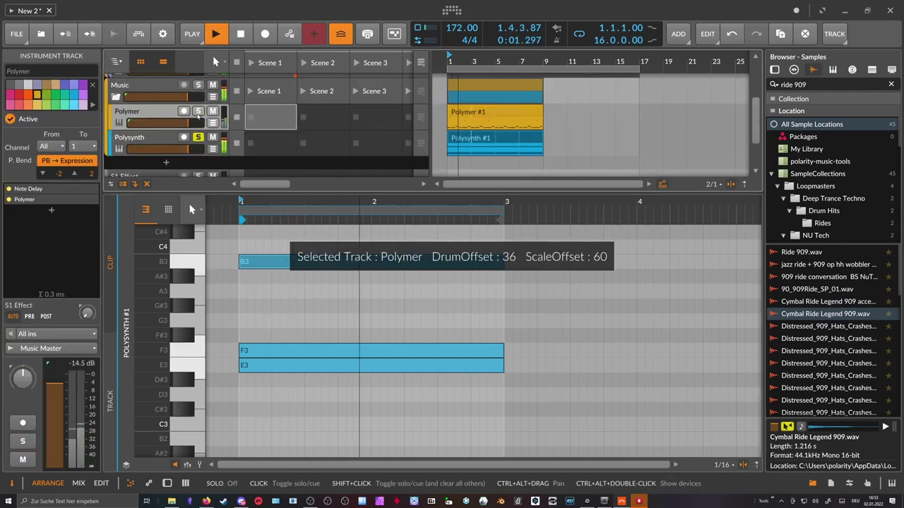
left_click(199, 113)
Set Polysynth's oscillator 1/2 mix to 0% and lower its filter cutoff
double_click(166, 139)
left_click(345, 370)
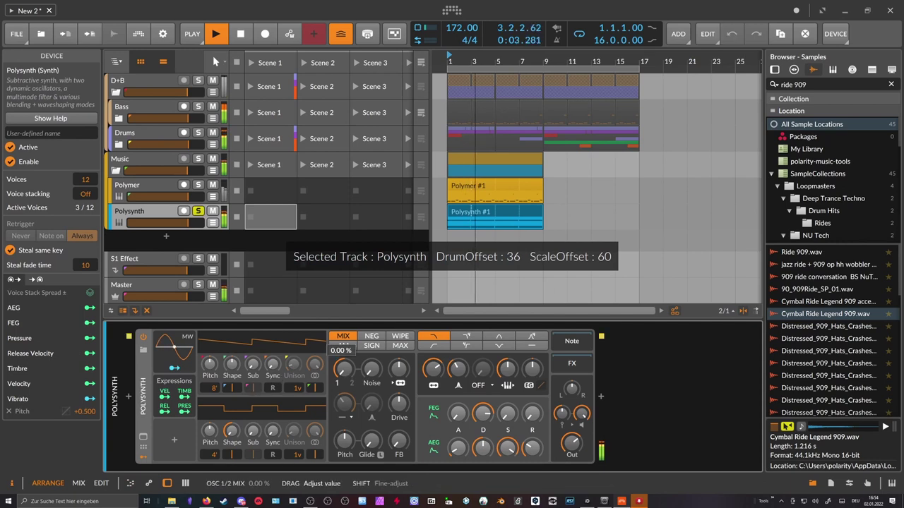
left_click(345, 370)
left_click_drag(434, 370, 433, 367)
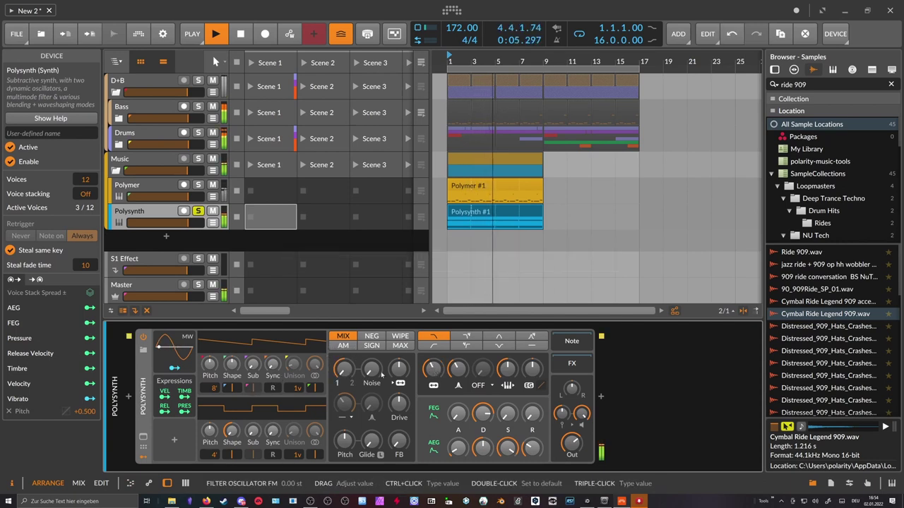
Add a Beat LFO modulator to Polysynth and map it to the filter frequency with an amount of +17.43
left_click(175, 440)
type("lfo")
key("Down")
key("Down")
key("Down")
key("Up")
key("Return")
left_click(175, 456)
left_click_drag(453, 370, 452, 356)
Show the Beat LFO's controls, set its tilt to 100% and raise its rate slightly
left_click(180, 455)
left_click(187, 448)
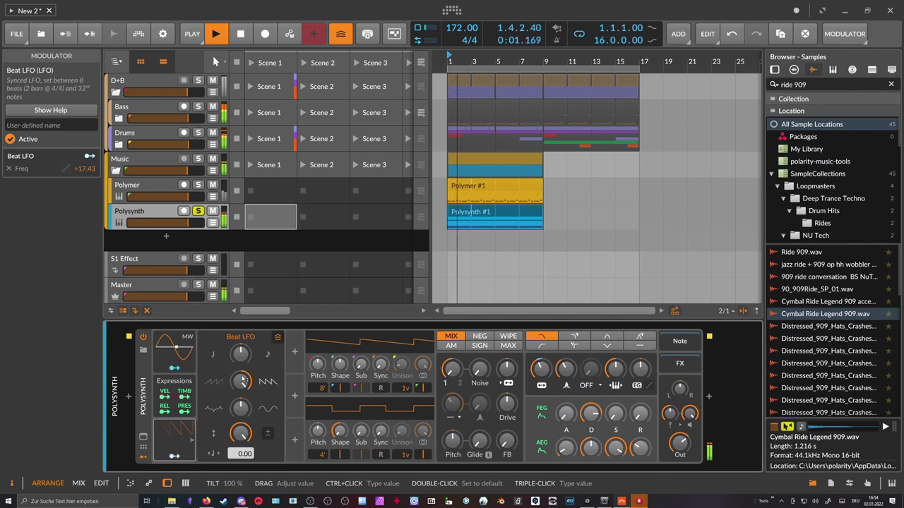
left_click_drag(242, 355, 242, 340)
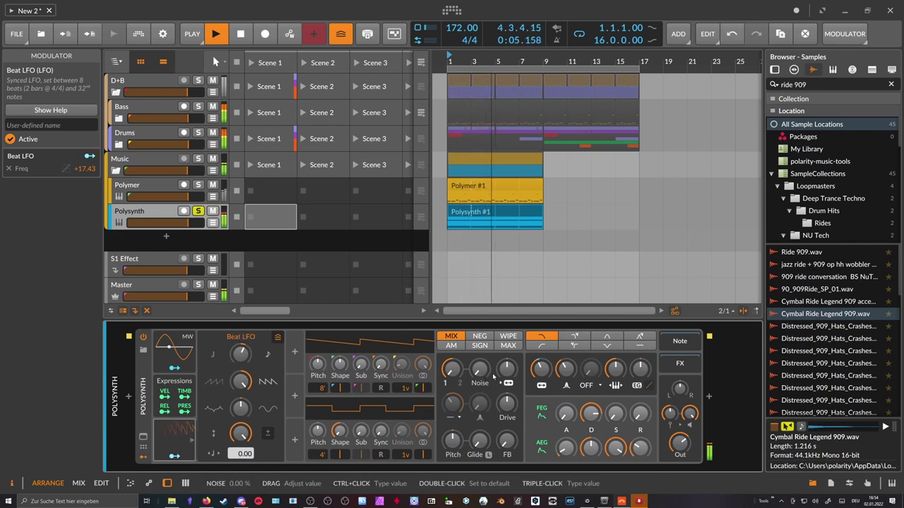
Switch the Polysynth filter to 2-pole band-pass, then adjust its cutoff and raise resonance to about 66.9%
left_click(607, 336)
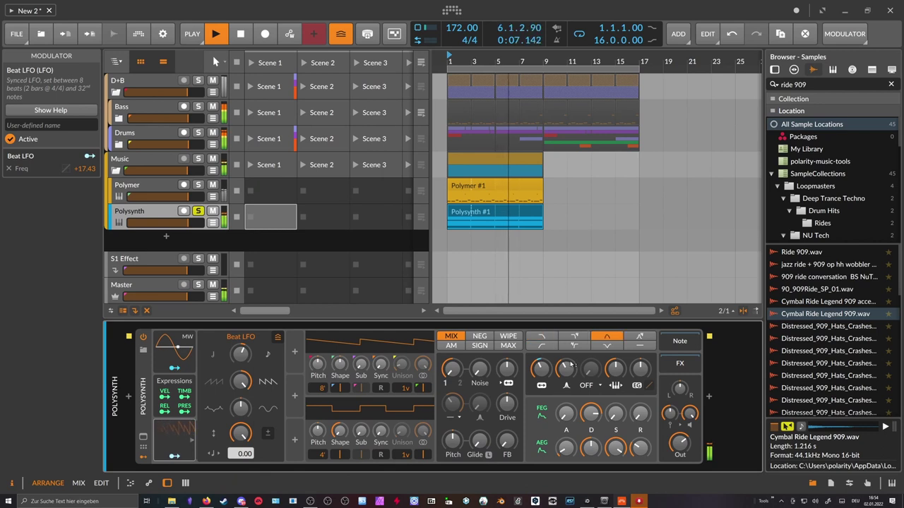
left_click(540, 367)
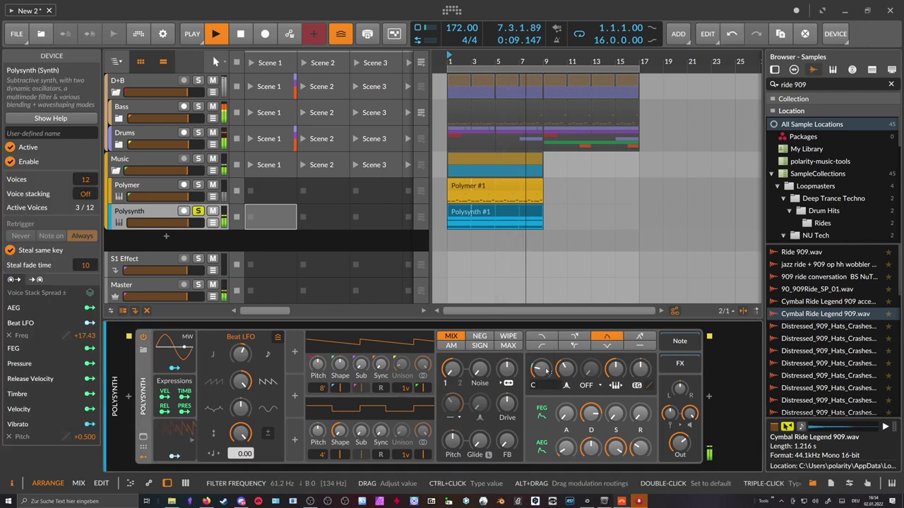
left_click_drag(565, 367, 565, 363)
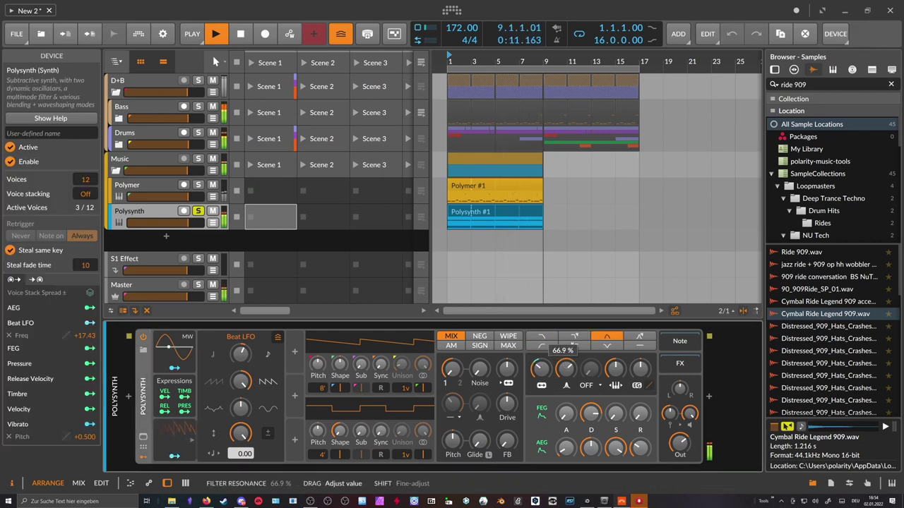
Restart playback and insert ValhallaSupermassive into Polysynth's FX chain
key("space")
key("space")
left_click(709, 400)
type("s")
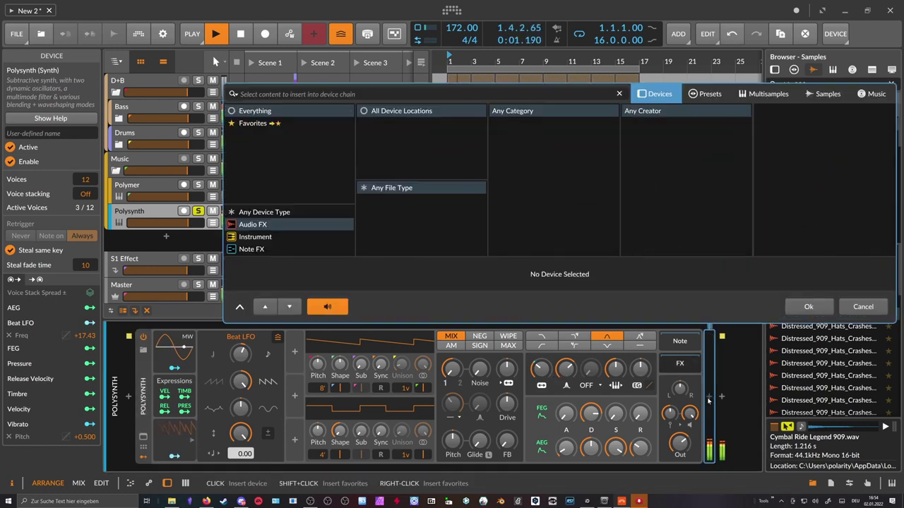
type("uper")
key("Down")
key("Return")
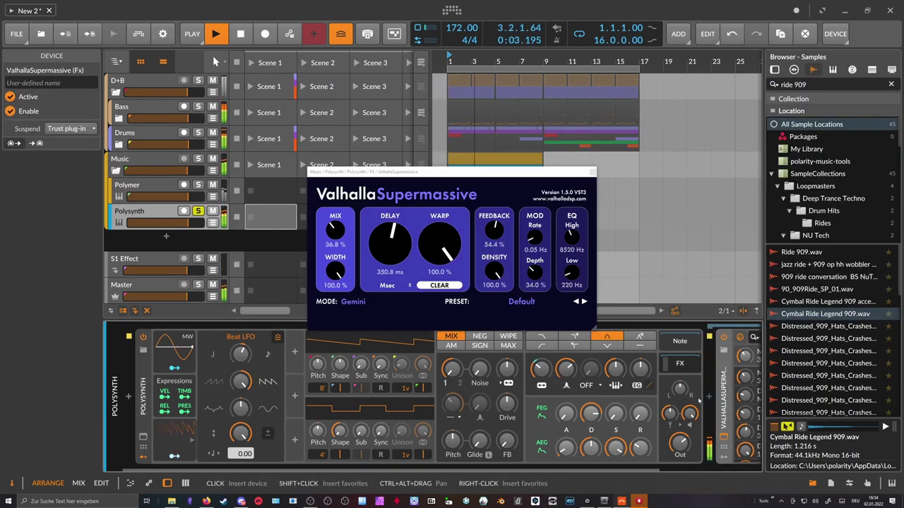
Set Supermassive's mix to 40% and delay to 283.2 ms, and set Polysynth's first oscillator to 4'
left_click_drag(341, 236, 362, 235)
left_click_drag(322, 392, 324, 388)
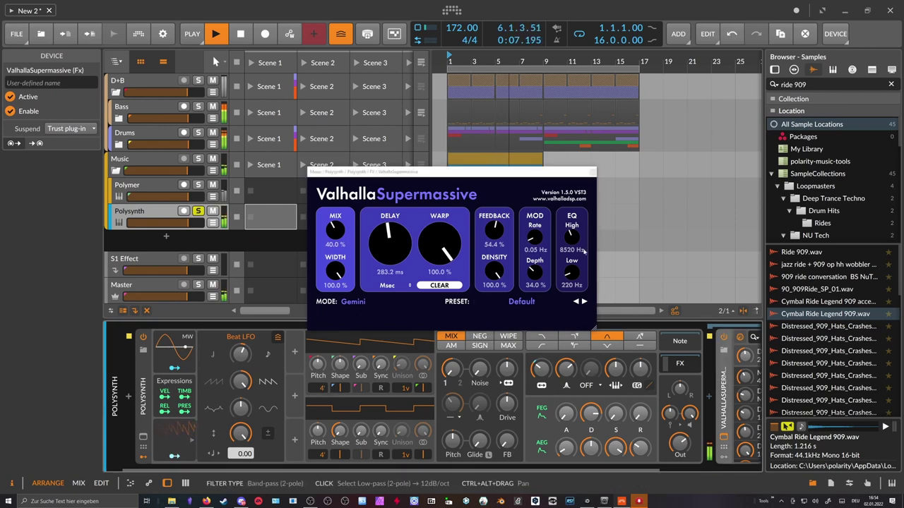
left_click(592, 174)
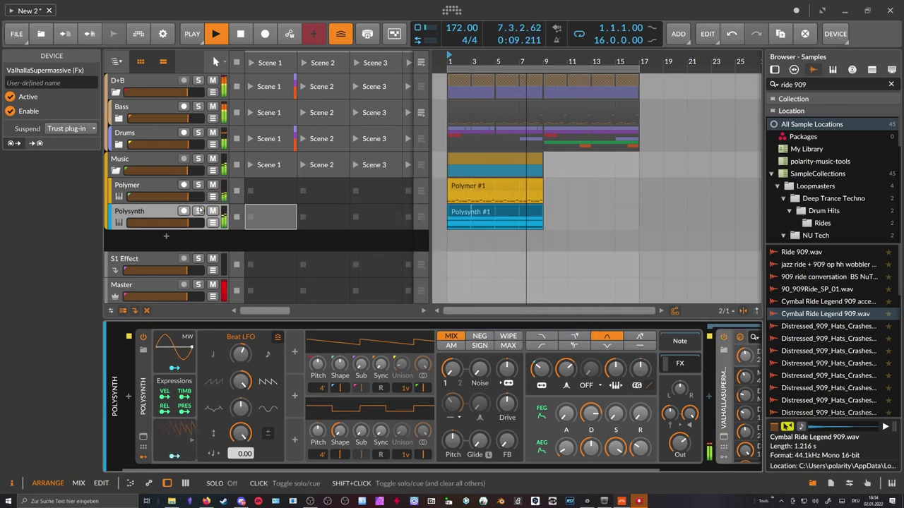
Move the Polysynth clip to start at bar 9 and set the Polymer synth's output to about -16.4 dB during playback
left_click_drag(455, 216, 551, 215)
key("space")
key("space")
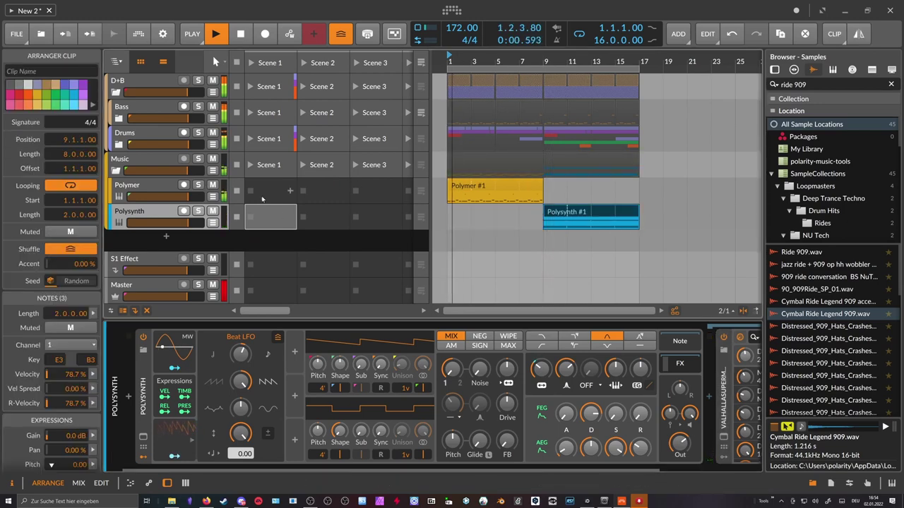
left_click(182, 185)
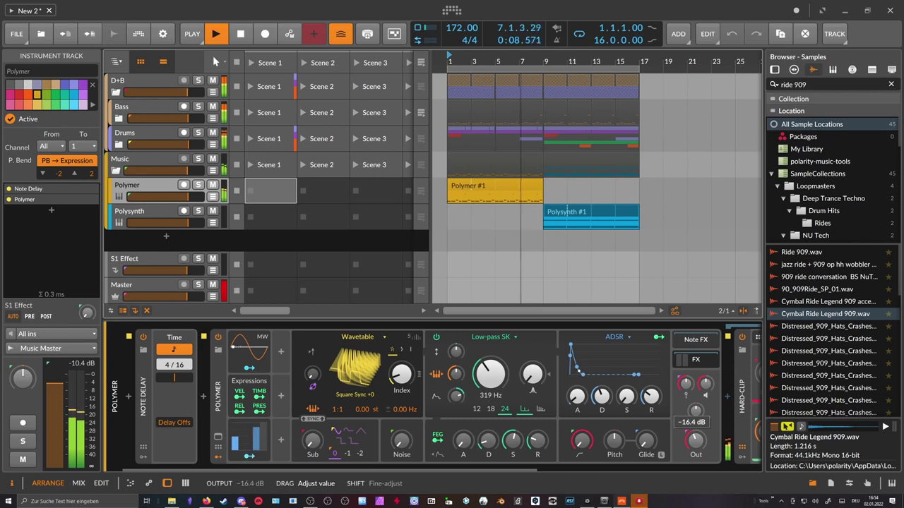
left_click_drag(537, 66, 536, 60)
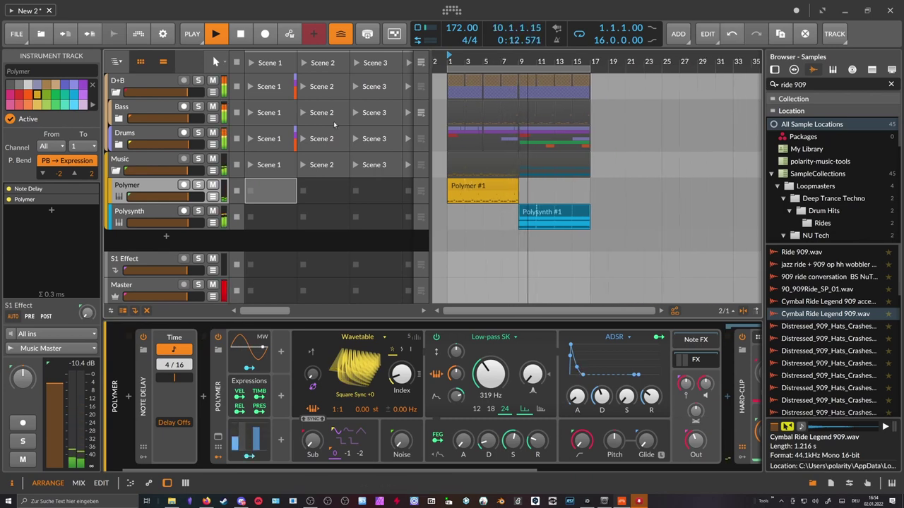
Set Polysynth's first oscillator to 2' and raise its pre-filter drive to about +5.5 dB
left_click(168, 218)
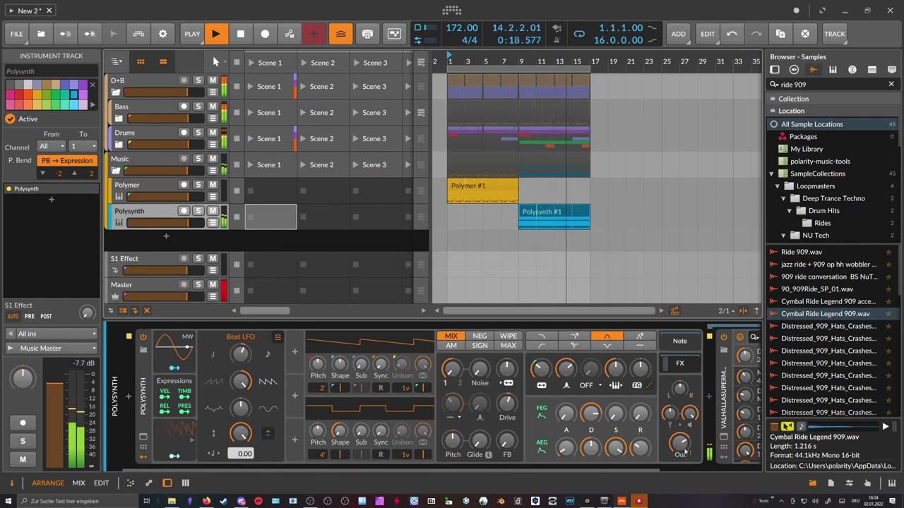
mouse_move(680, 443)
mouse_move(507, 403)
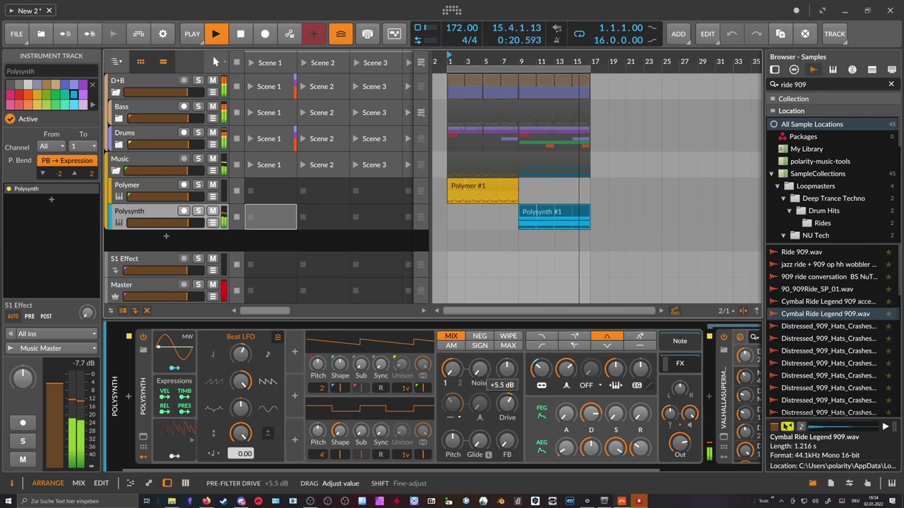
left_click_drag(506, 403, 506, 401)
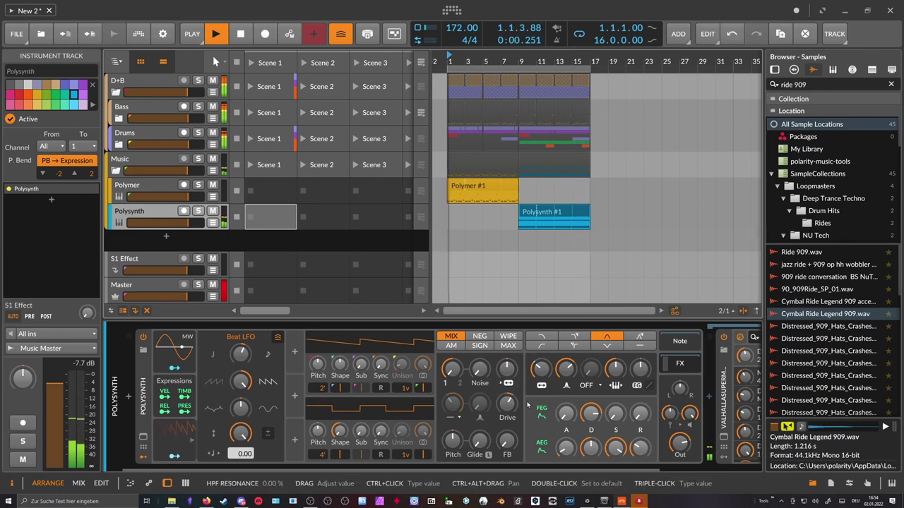
Lower the mix of Supermassive on the Polysynth track to about 25%
left_click(724, 437)
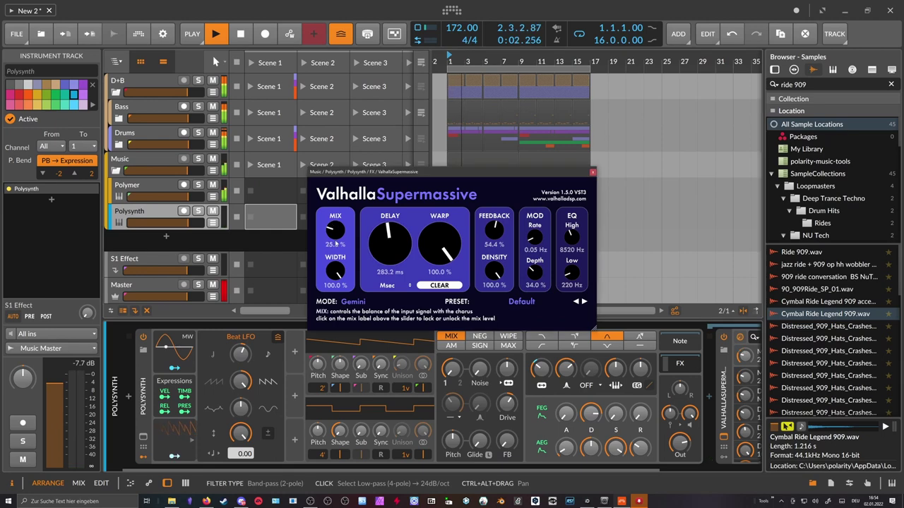
left_click(592, 172)
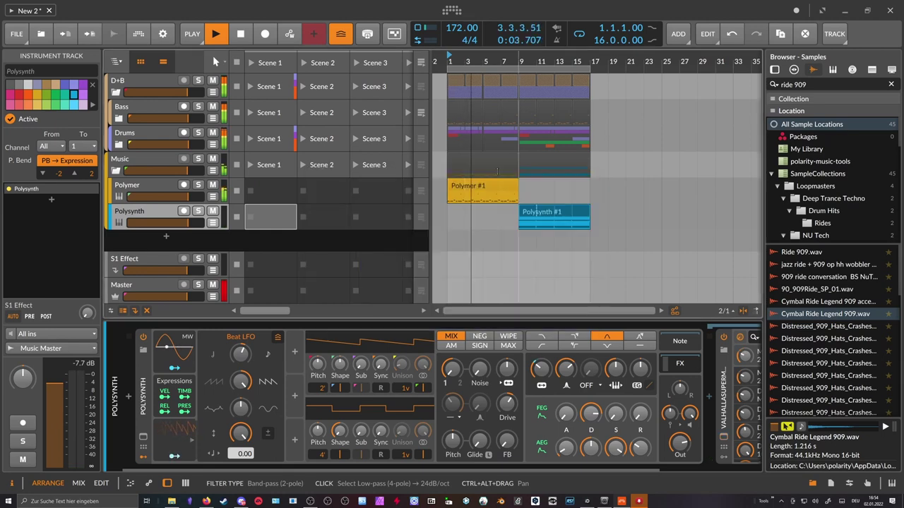
Stop playback, collapse the D+B and Music groups, and combine them in a new group track named All
left_click(115, 171)
key("space")
left_click(115, 92)
left_click(132, 82)
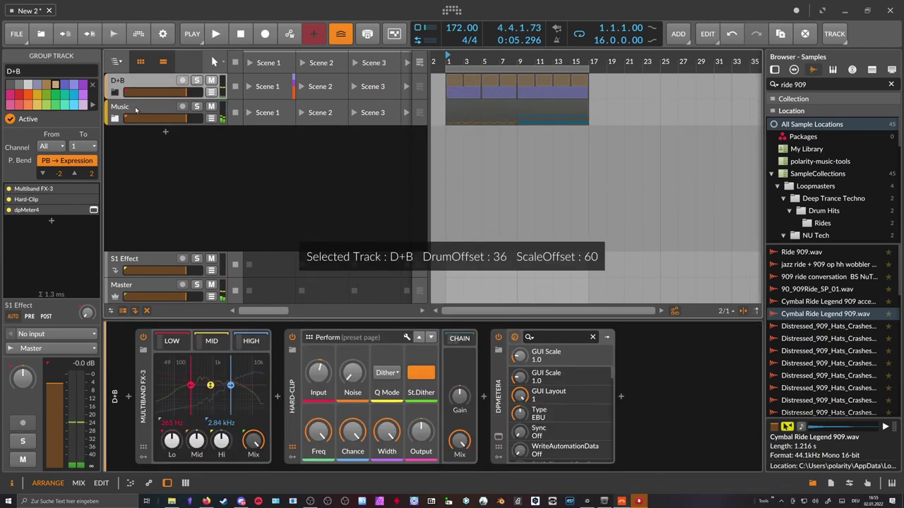
left_click(150, 112, "ctrl")
key("ctrl+g")
double_click(128, 82)
type("All")
key("Return")
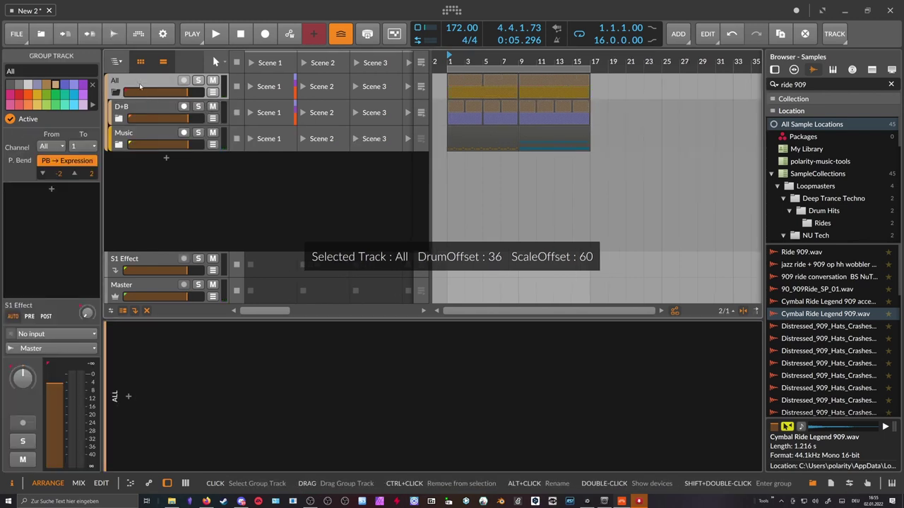
Insert a Peak Limiter into the All group's device chain
double_click(141, 388)
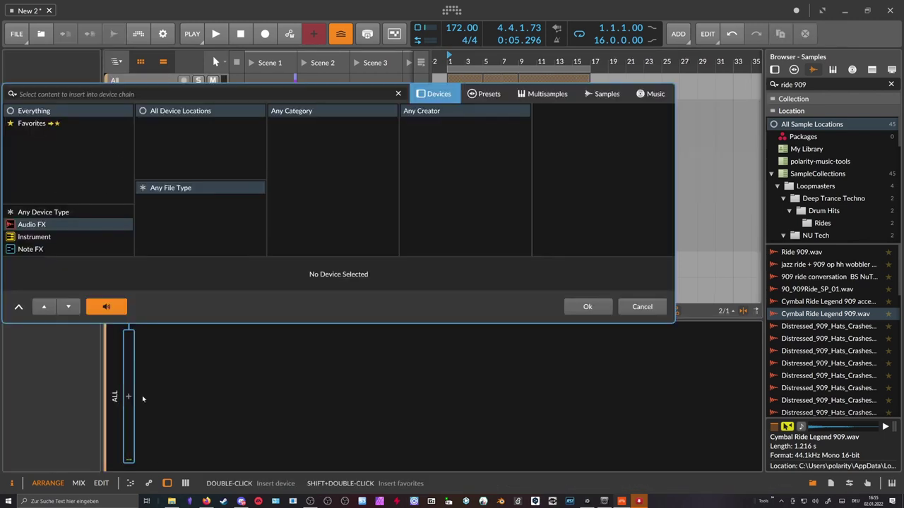
type("peakl")
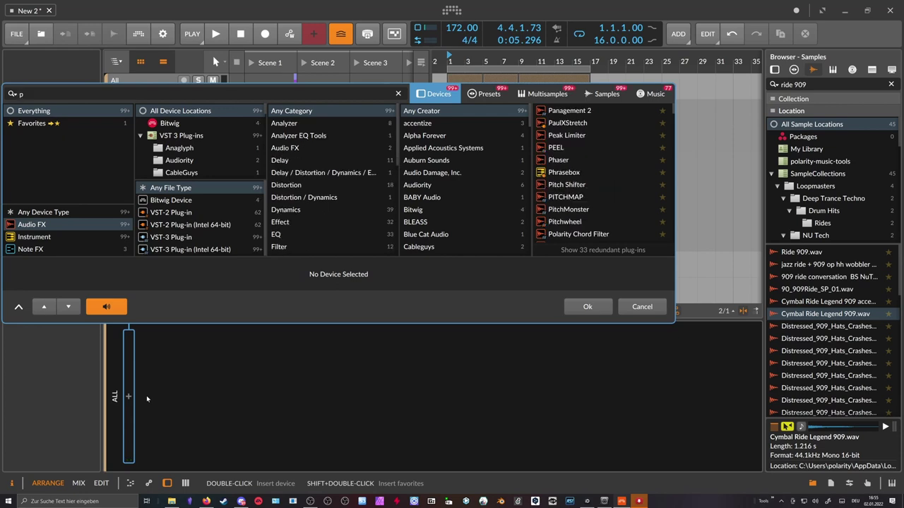
key("BackSpace")
type("ek")
key("BackSpace")
key("BackSpace")
type("k")
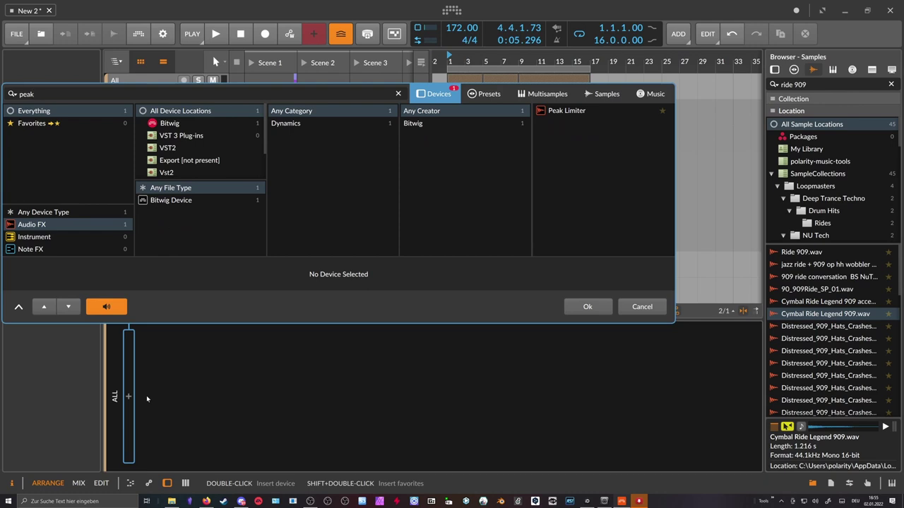
key("Return")
Play the mix through the All group's Peak Limiter and set its input gain to -1.5 dB
left_click(129, 109)
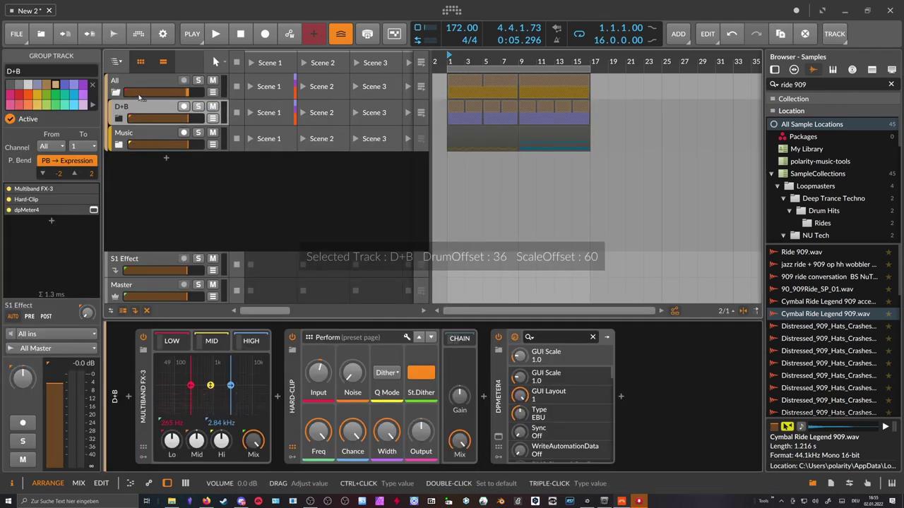
left_click(138, 87)
left_click(175, 123)
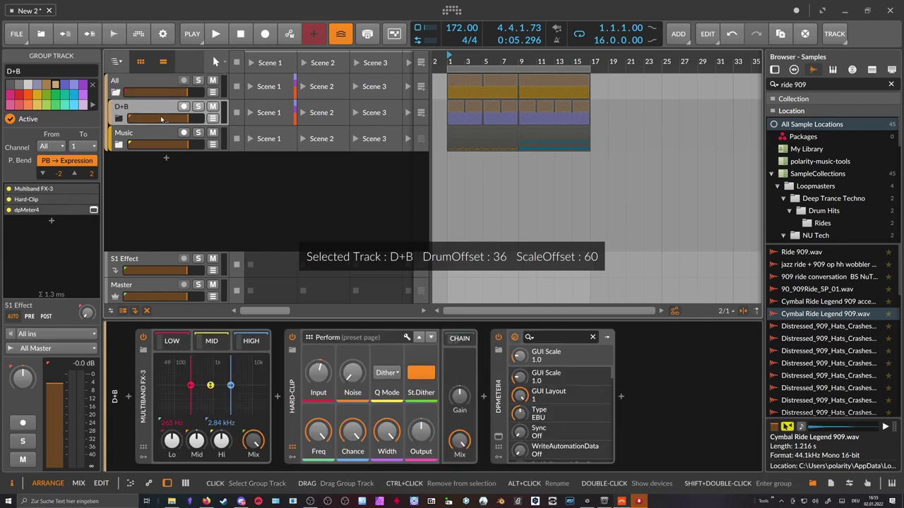
left_click(150, 94)
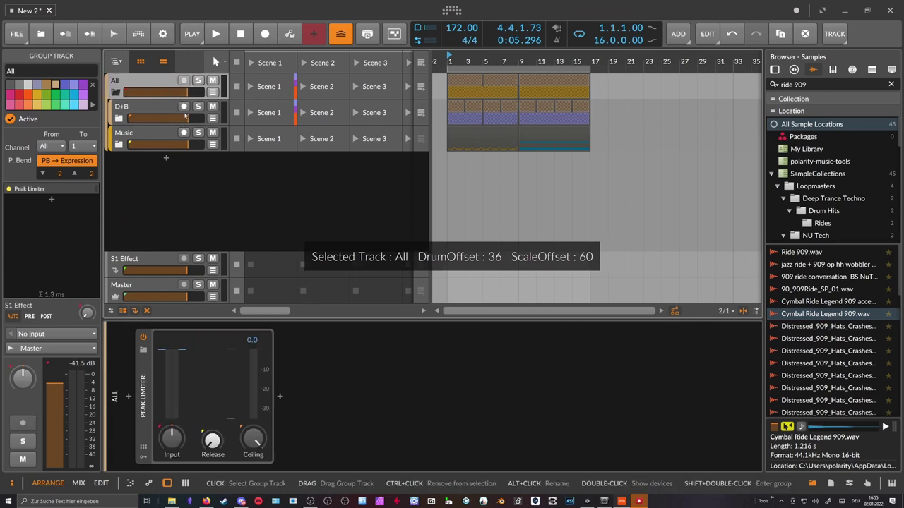
left_click(177, 404)
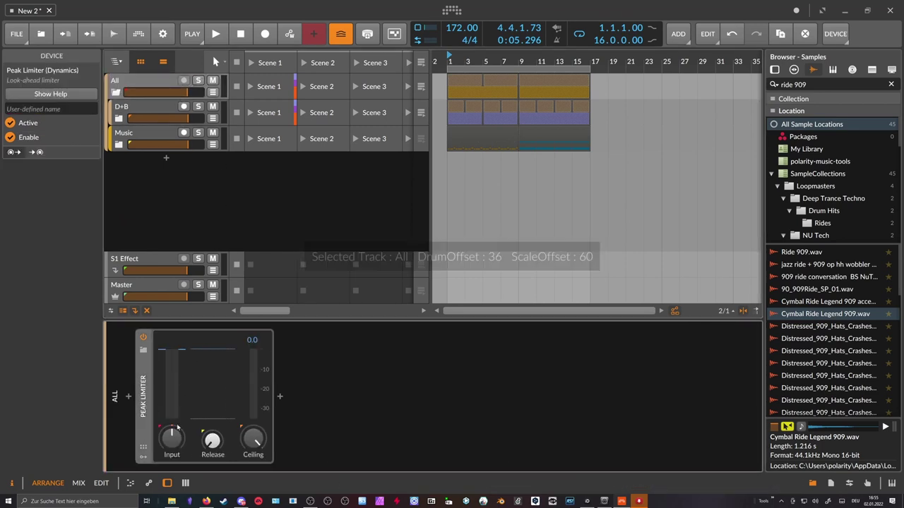
key("space")
left_click_drag(174, 435, 174, 437)
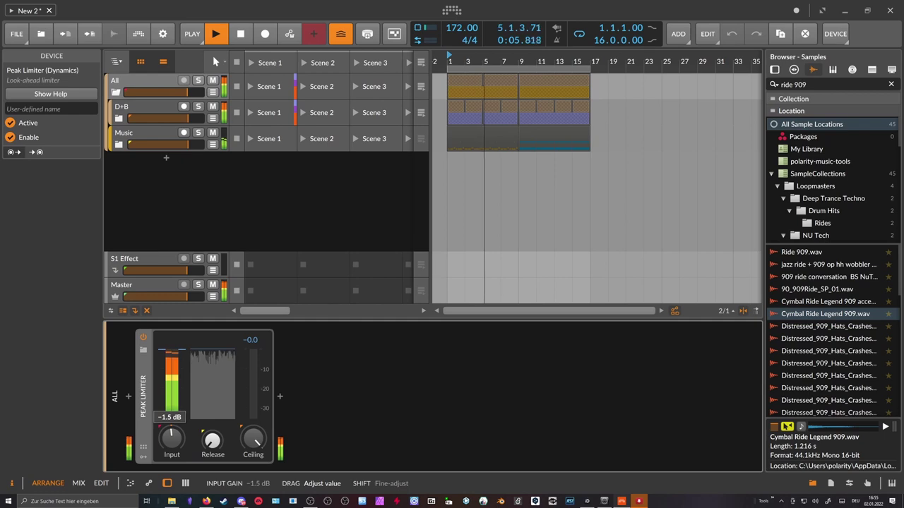
Fine-tune the input gain of the All group's Peak Limiter to about -1.3 dB while the mix plays
left_click_drag(175, 432, 175, 436)
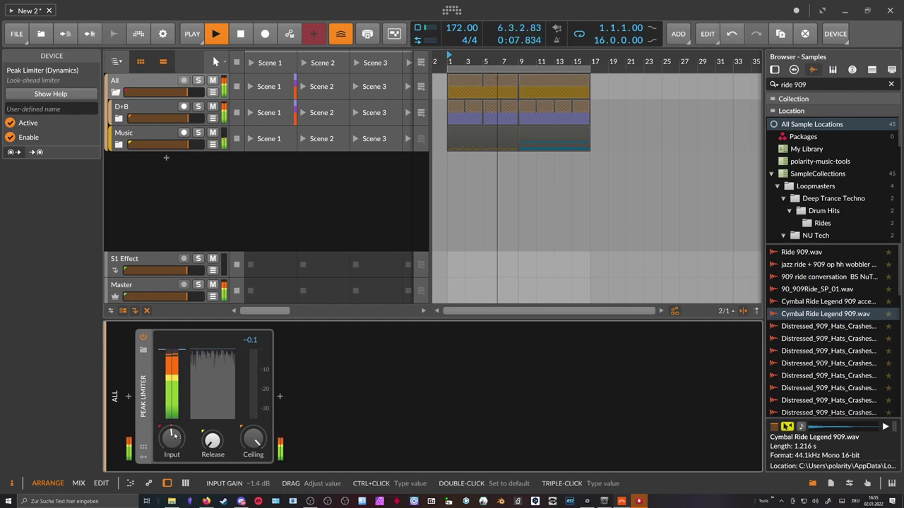
key("space")
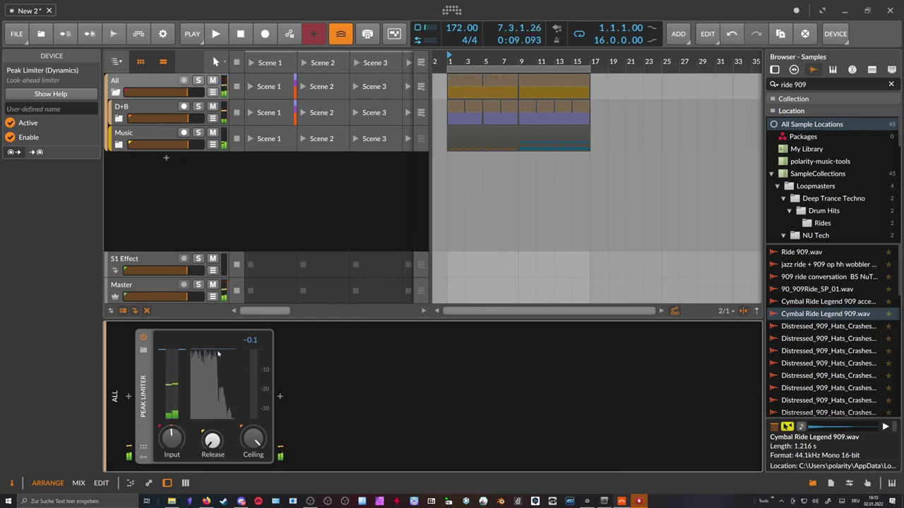
key("space")
left_click_drag(171, 438, 180, 431)
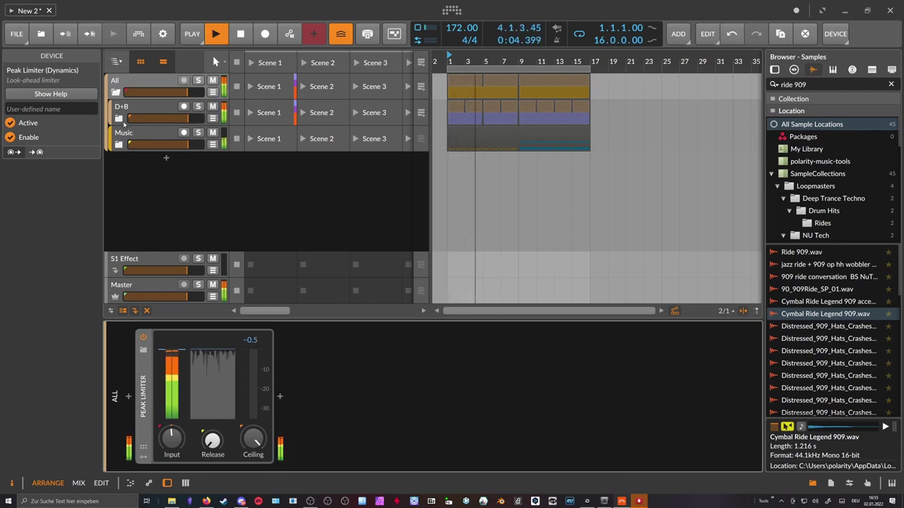
Expand the D+B and Drums groups, solo the upper XO drum track, and open its XO plug-in window
left_click(119, 118)
left_click(123, 171)
scroll(129, 185, "down", 2)
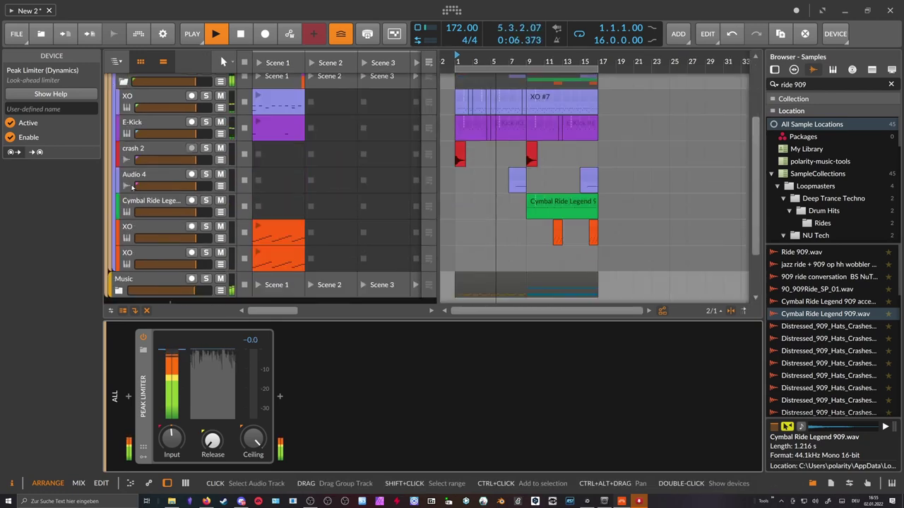
scroll(156, 171, "up", 1)
left_click(150, 167)
left_click(154, 141)
left_click(205, 141)
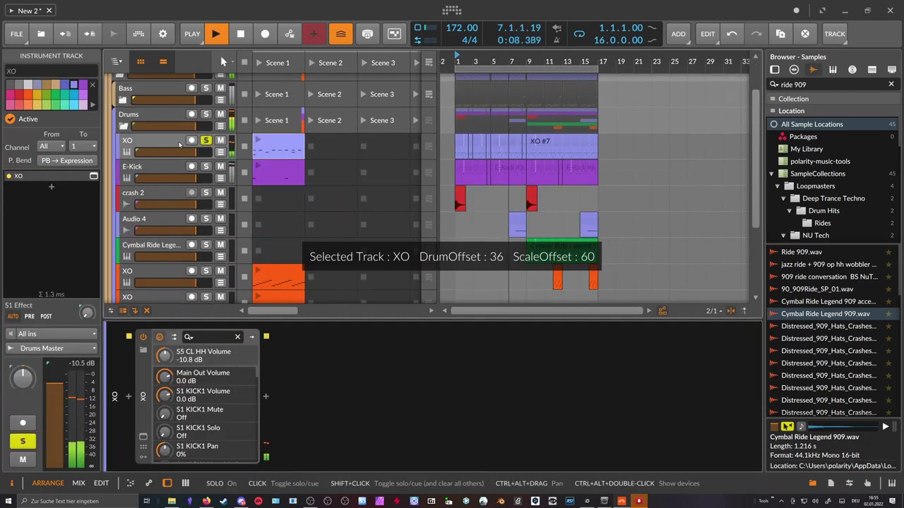
left_click(144, 436)
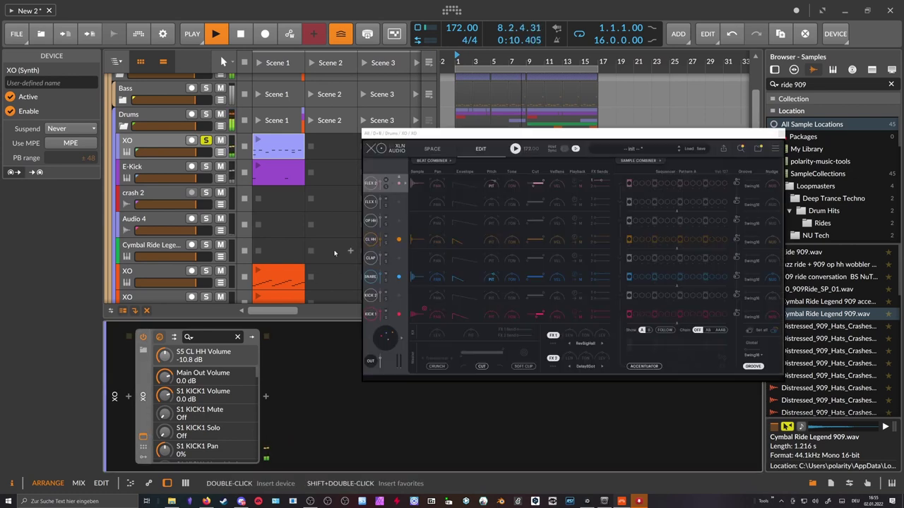
Select the snare channel in XO and adjust its tone to about -3.9 dB against the playing mix
left_click(374, 277)
left_click(526, 281)
left_click(557, 280)
left_click(511, 279)
mouse_move(509, 303)
left_mouse_down()
mouse_move(507, 321)
mouse_move(510, 308)
left_mouse_up()
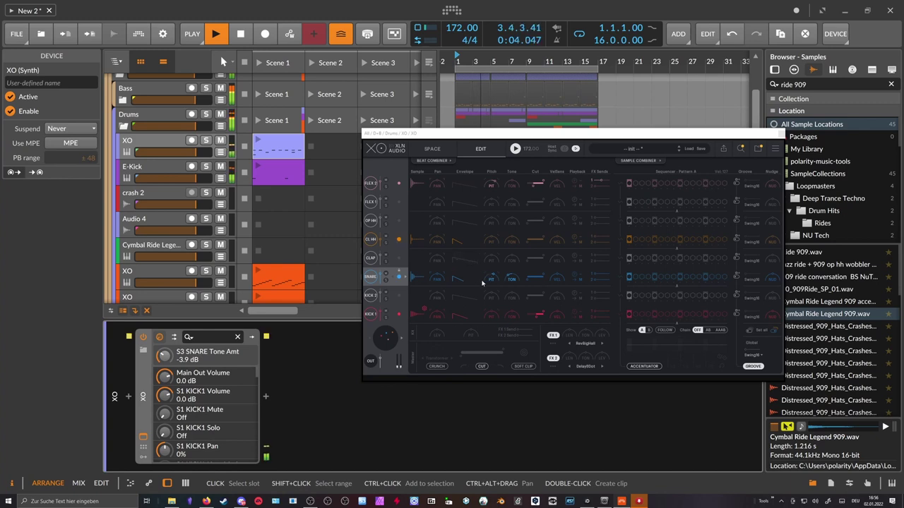
left_click_drag(513, 281, 514, 280)
Set the XO snare's pitch to about 3.4 semitones and its high cut to 20000 Hz, and stop playback
scroll(492, 281, "up", 1)
scroll(491, 281, "down", 1)
left_click_drag(491, 285, 494, 277)
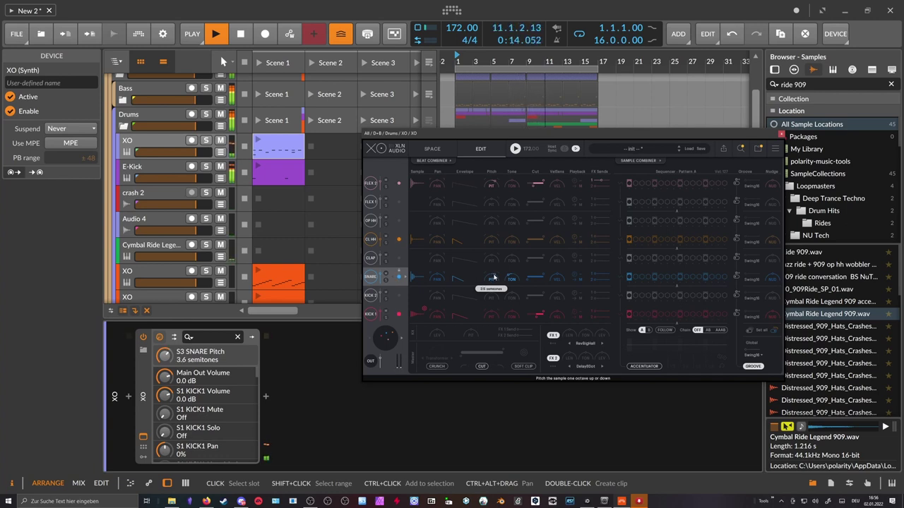
left_click_drag(530, 280, 533, 282)
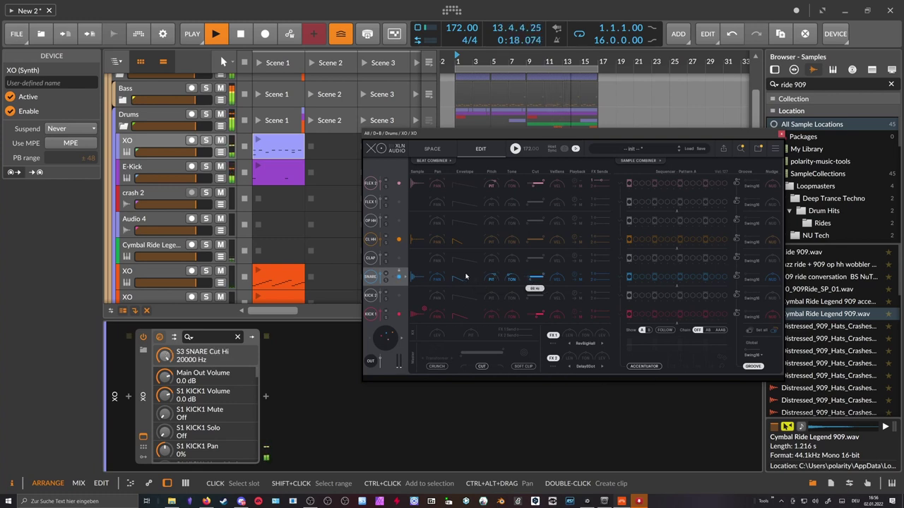
key("space")
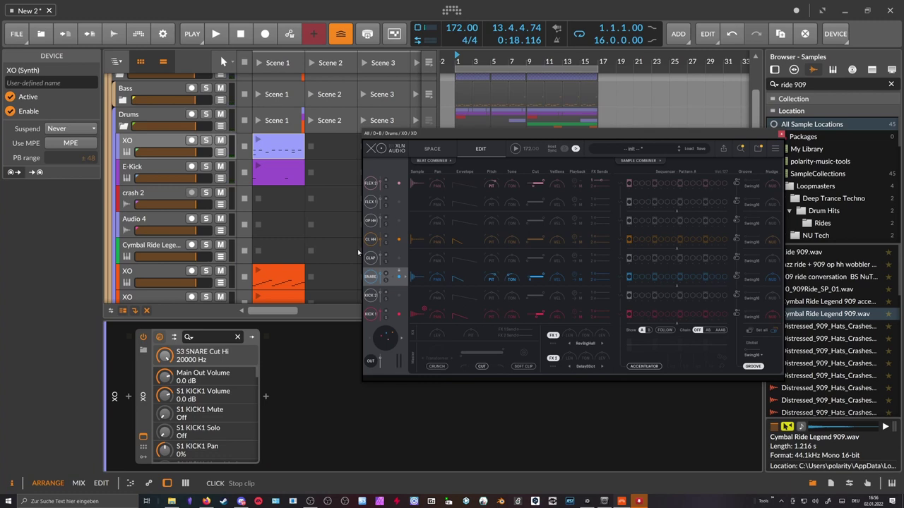
left_click(492, 283)
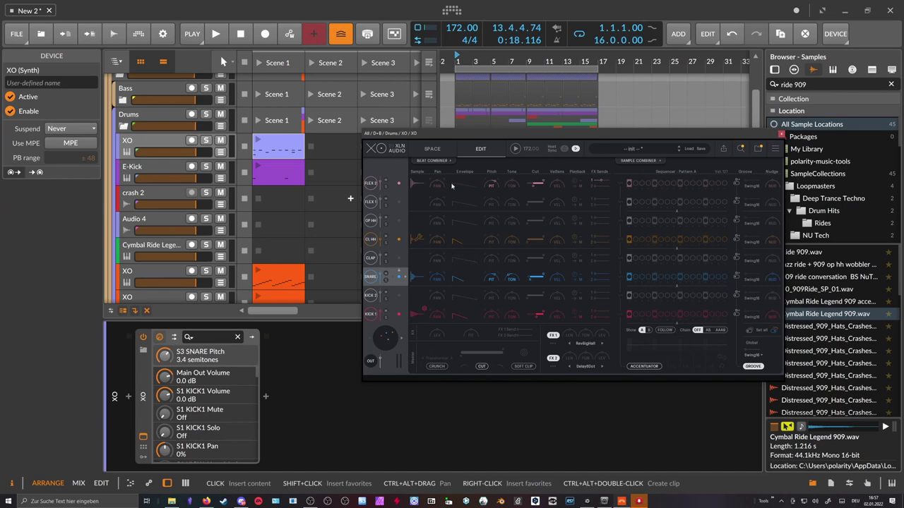
Close the XO plug-in window and collapse the Drums group
left_click(143, 436)
scroll(130, 146, "up", 2)
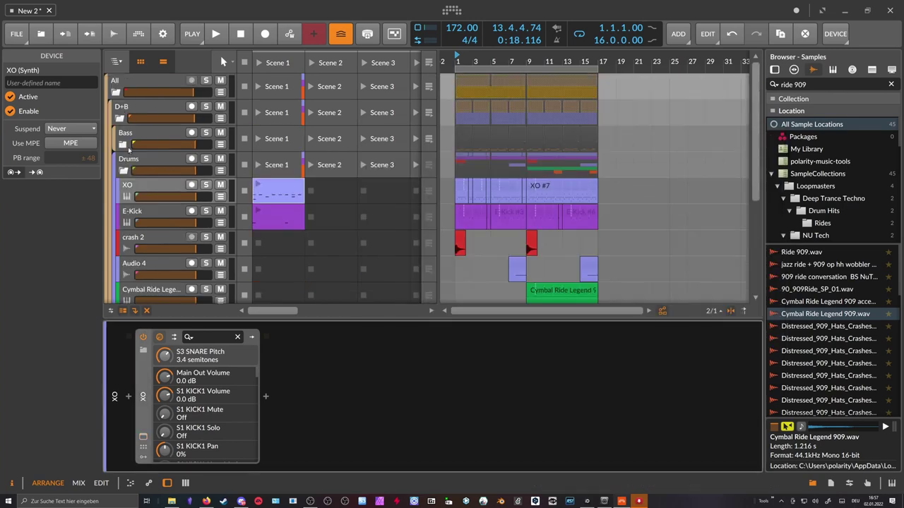
left_click(124, 171)
Insert an EQ+ before the Peak Limiter in the All group's device chain
left_click(124, 82)
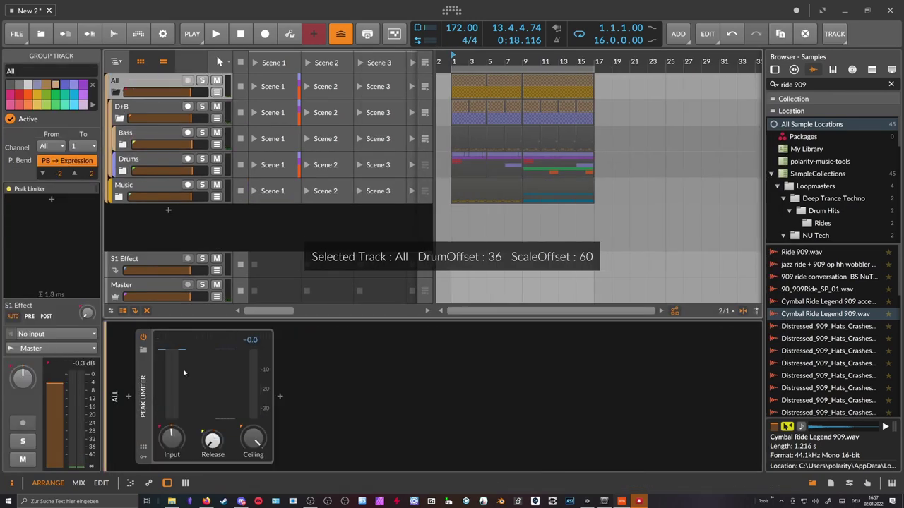
left_click(129, 397)
type("eq")
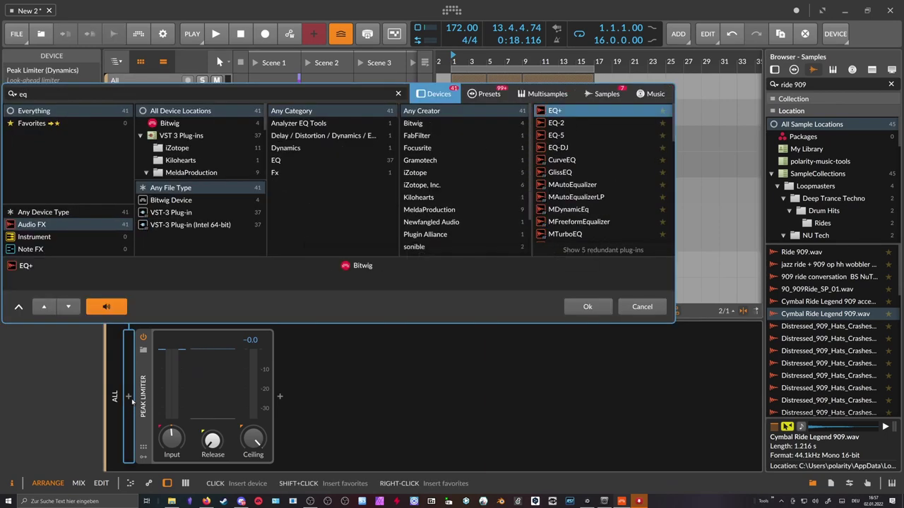
key("Return")
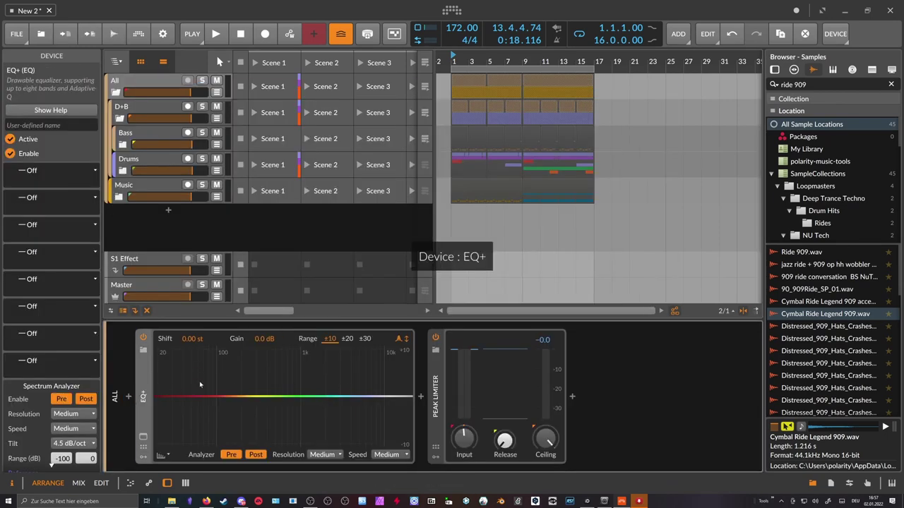
Play the mix, lower the input gain of the All group's Peak Limiter further, and stop playback
key("space")
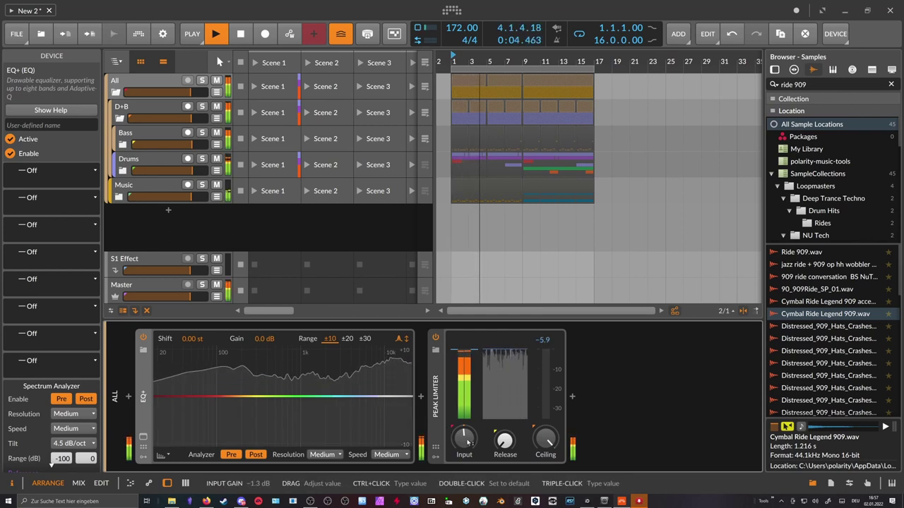
left_click_drag(464, 442, 464, 465)
key("space")
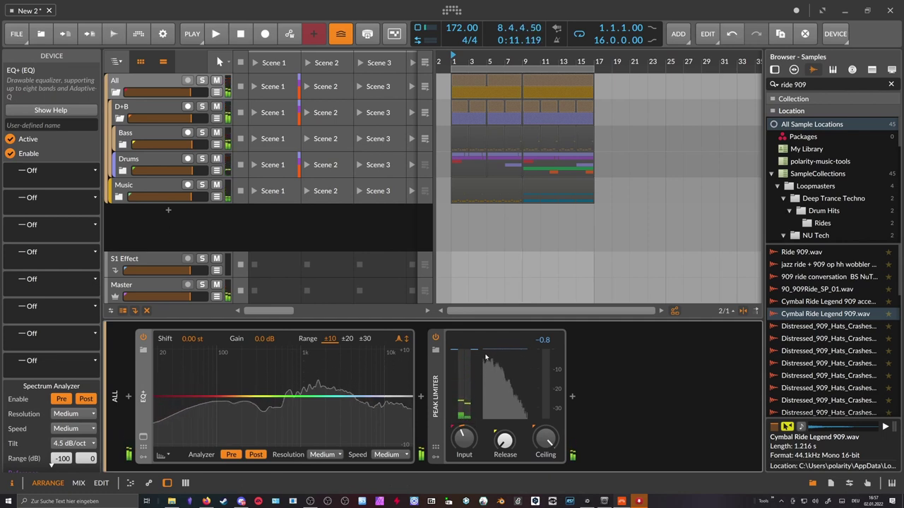
Play the mix with the Drums group soloed and examine its spectrum in the All group's EQ+
key("space")
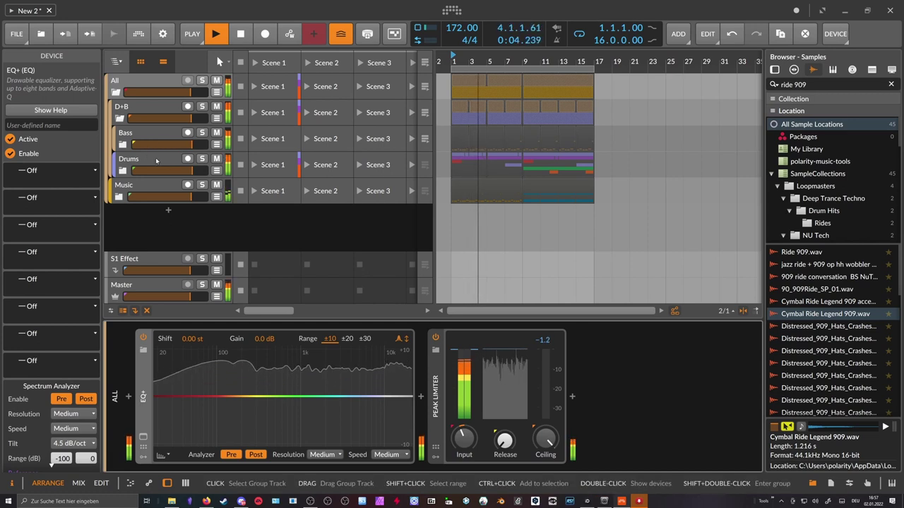
left_click(202, 159)
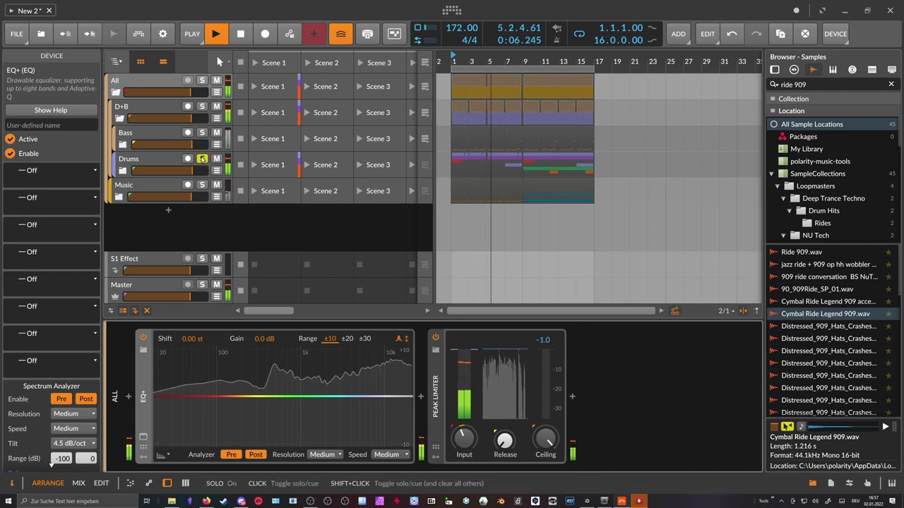
left_click(202, 159)
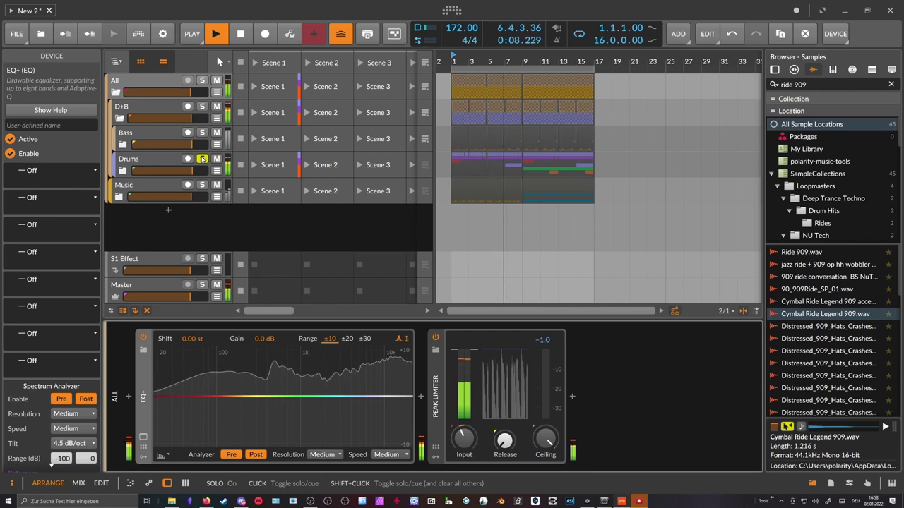
left_click(202, 159)
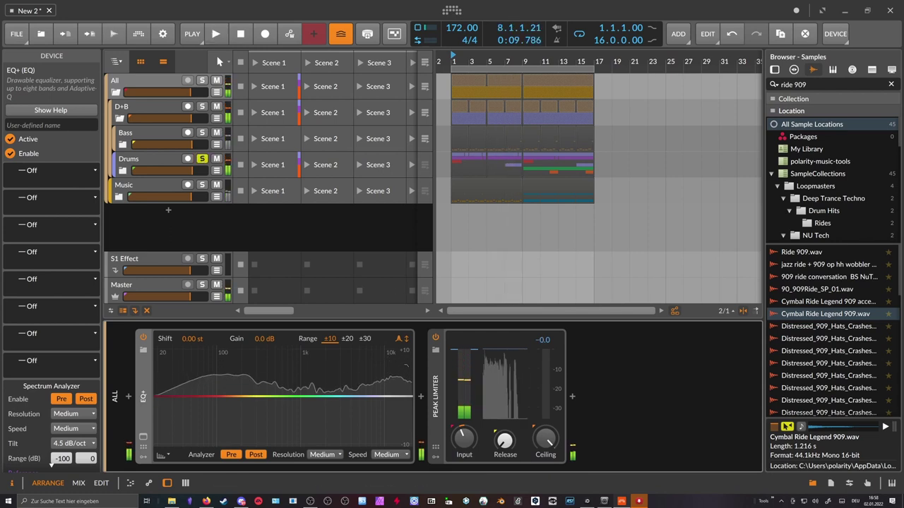
Delete the Peak Limiter and EQ+ from the All group, unsolo the Drums group, and select the All group
left_click(434, 382)
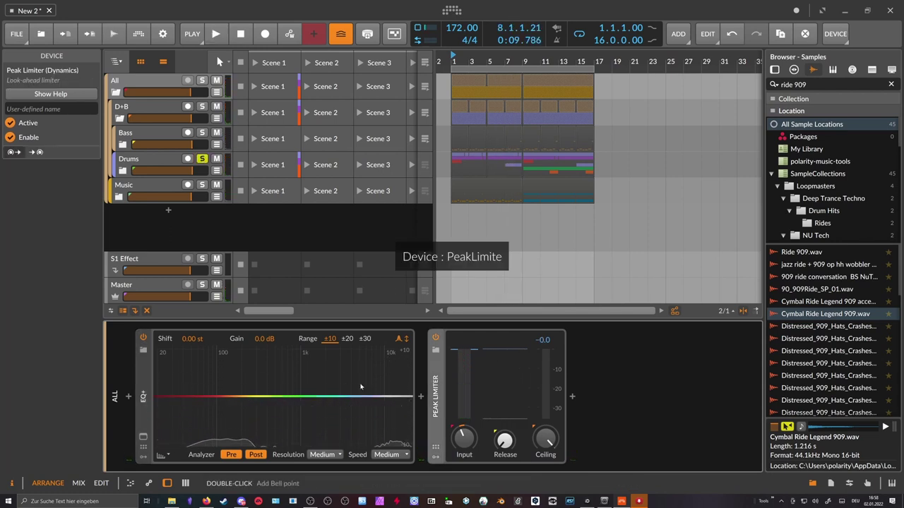
key("Delete")
key("Delete")
left_click(127, 396)
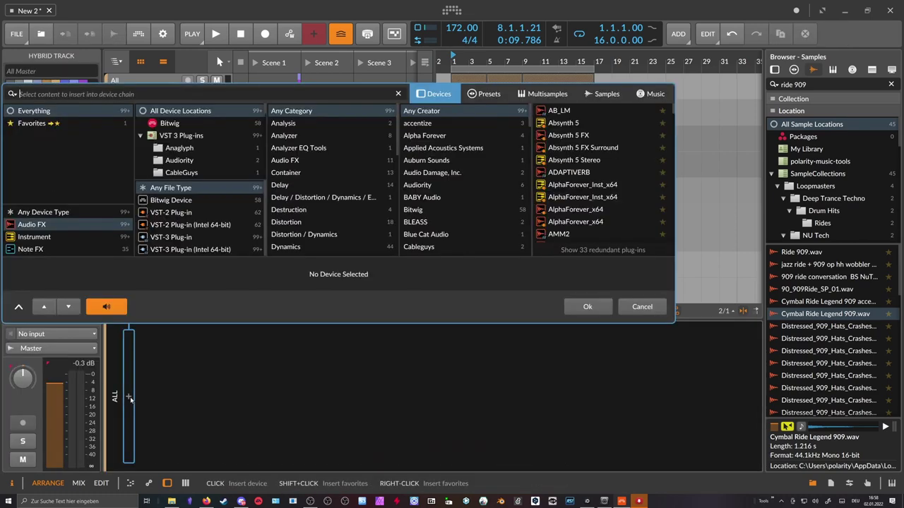
left_click(622, 307)
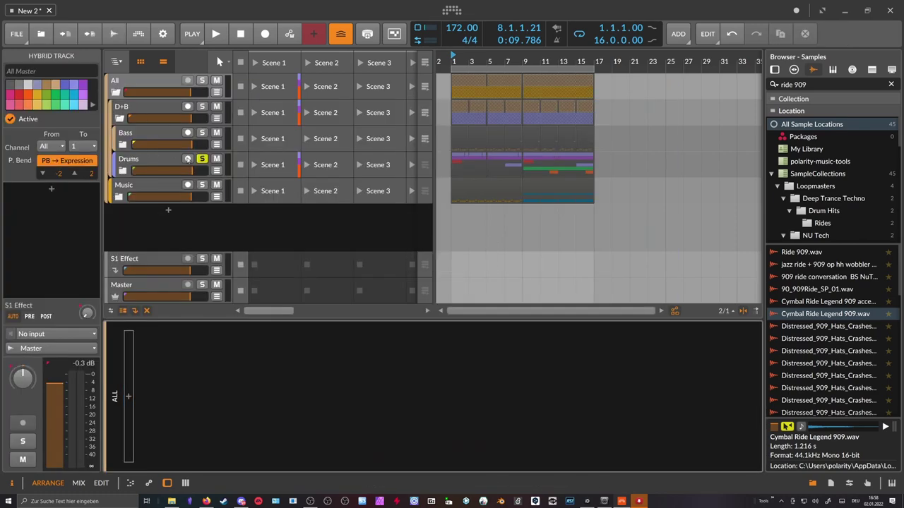
left_click(168, 160)
left_click(160, 83)
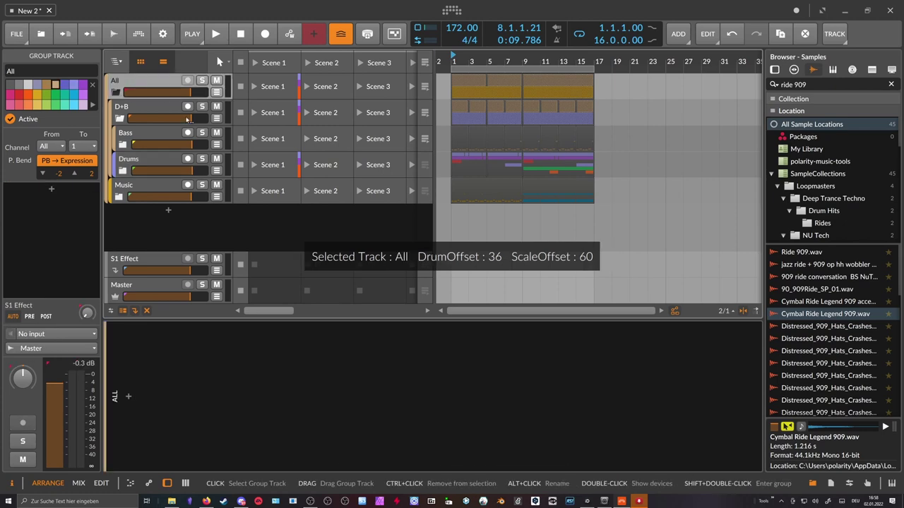
Insert Newfangled Elevate into the All group's empty device chain and move its window clear of the track list
left_click(128, 396)
type("e")
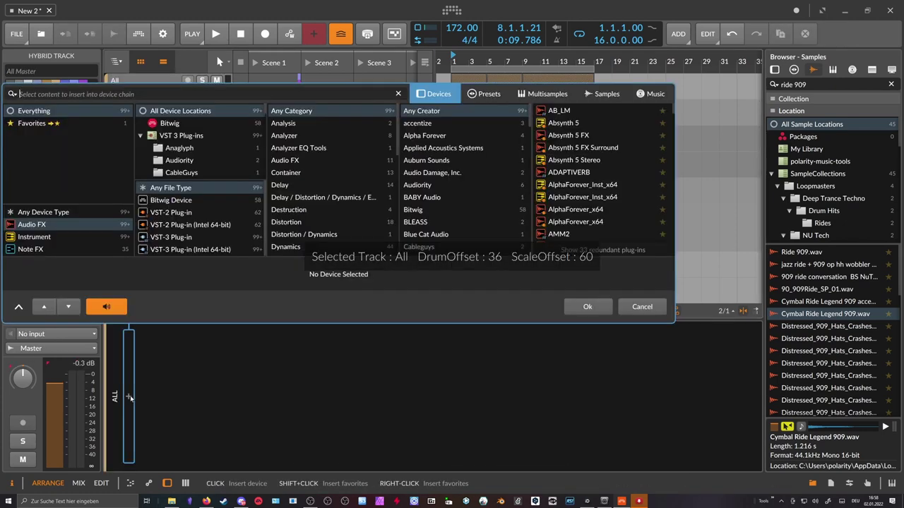
type("le")
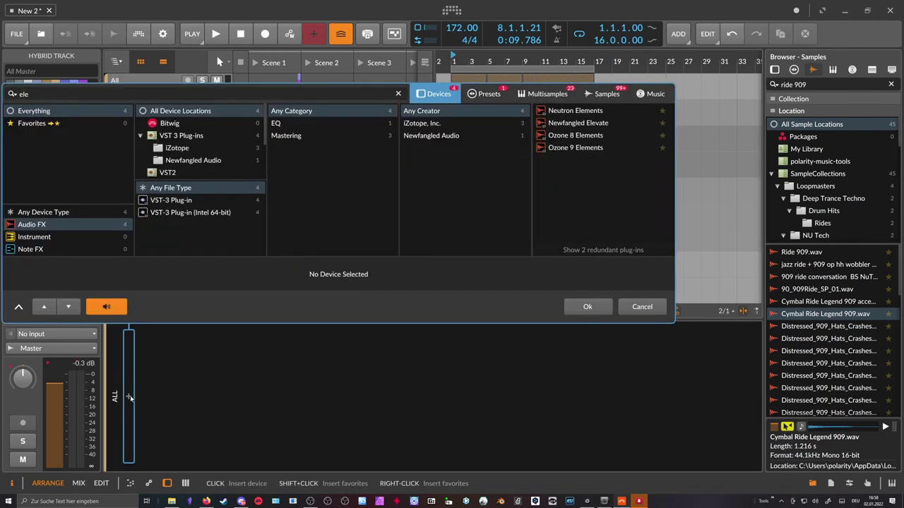
key("Down")
key("Down")
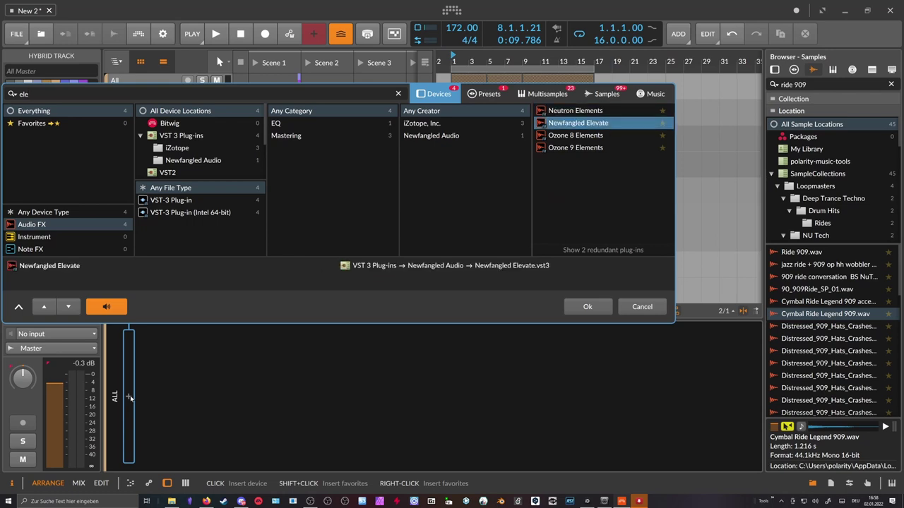
key("Return")
left_click_drag(347, 128, 417, 182)
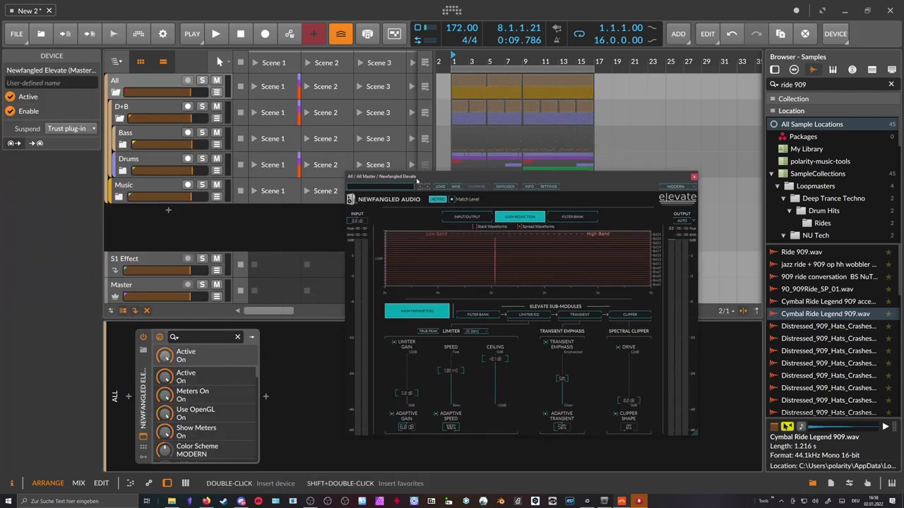
left_click_drag(416, 181, 438, 151)
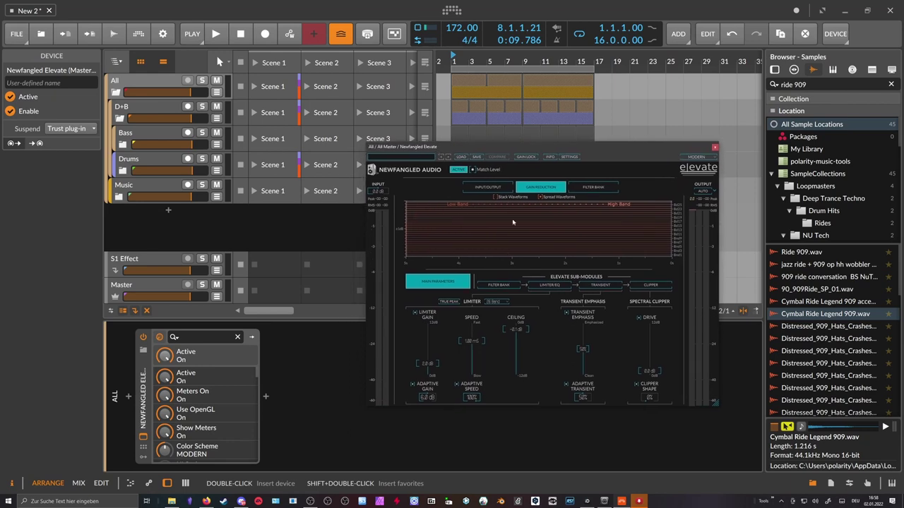
Set Elevate's limiter gain to about 1.8 dB while playing the mix through the All group
left_click_drag(433, 362, 429, 367)
left_click_drag(430, 363, 430, 380)
key("space")
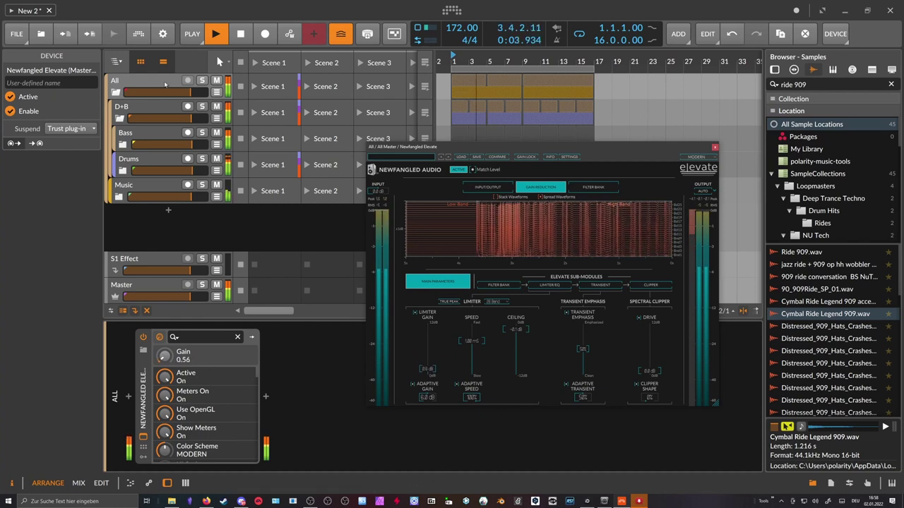
left_click(167, 82)
left_click_drag(432, 374, 434, 364)
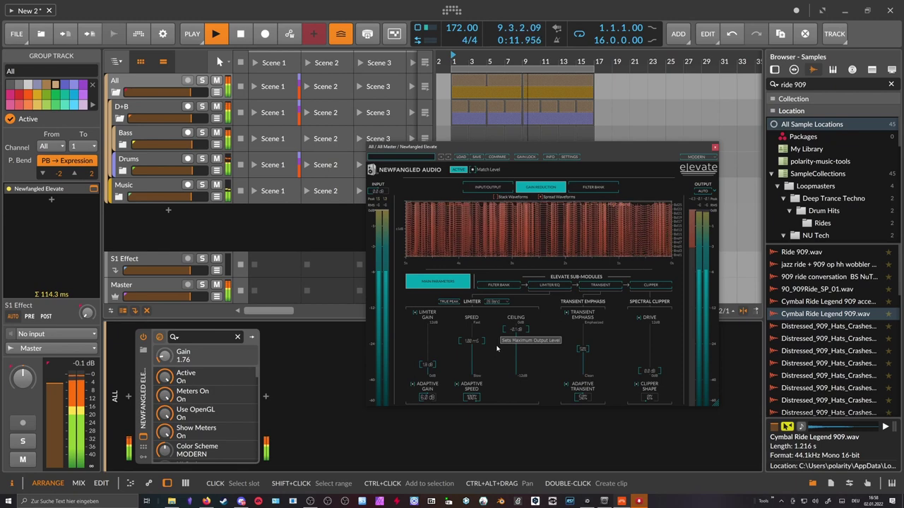
Add dpMeter4 after Elevate on the All group and arrange both plug-in windows so the loudness readings and limiter controls are accessible
left_click(265, 396)
type("dp")
key("Down")
key("Return")
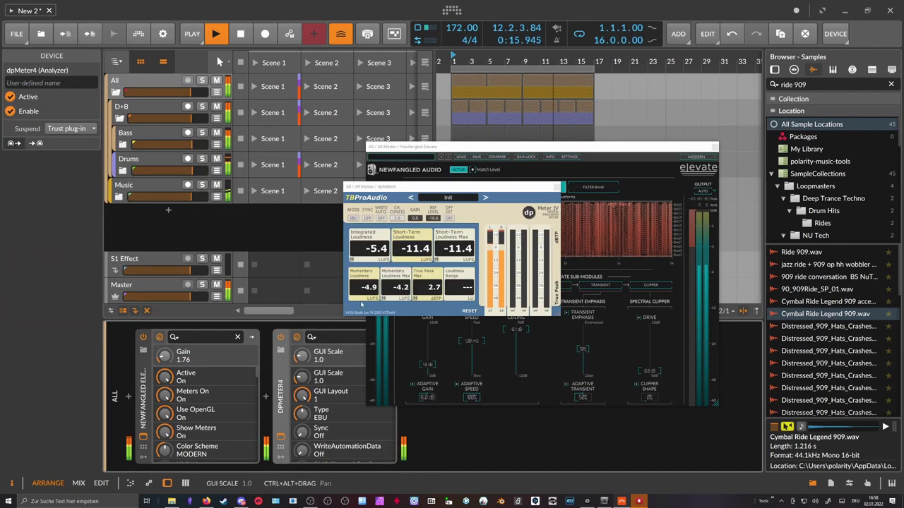
left_click_drag(448, 190, 386, 78)
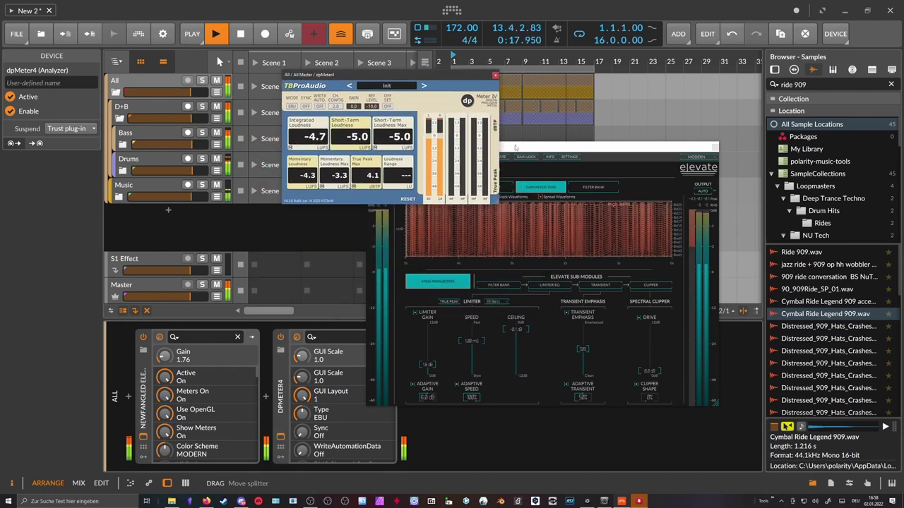
left_click_drag(531, 146, 616, 169)
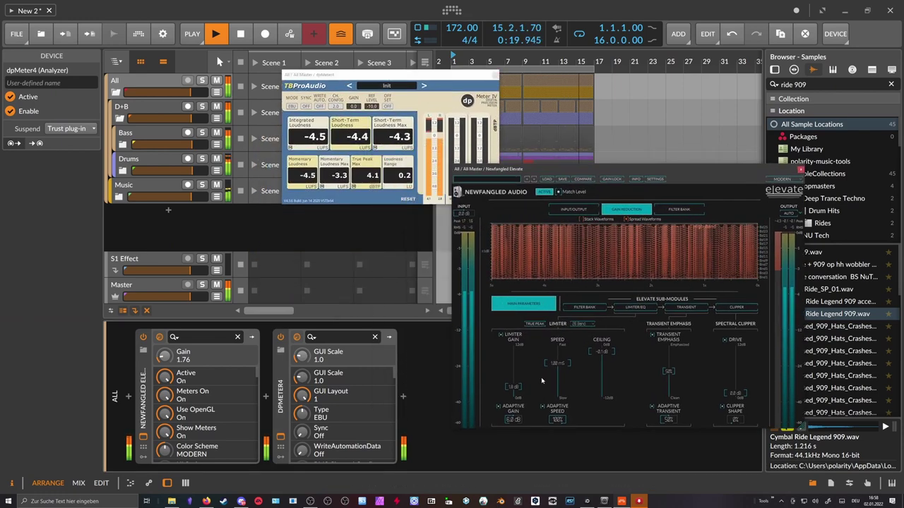
Stop playback and move the dpMeter4 window clear of the Elevate window
left_click(191, 219)
key("space")
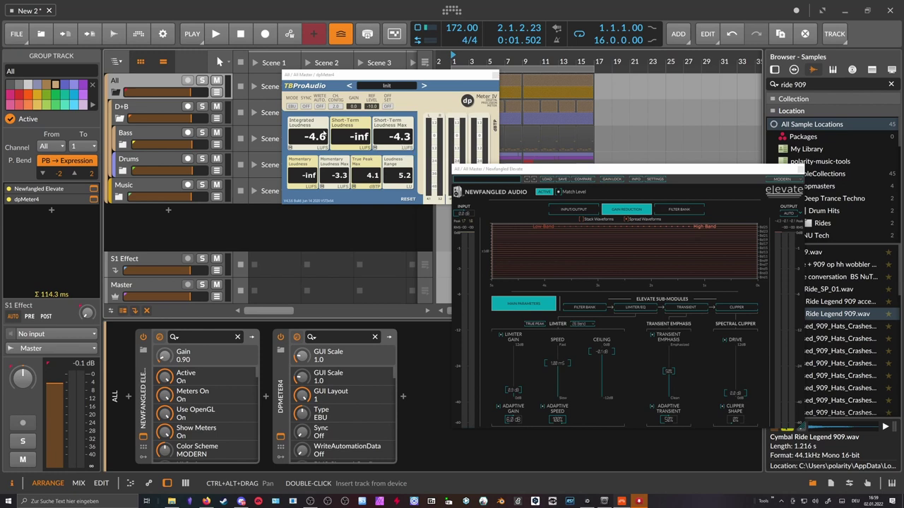
left_click_drag(322, 75, 293, 83)
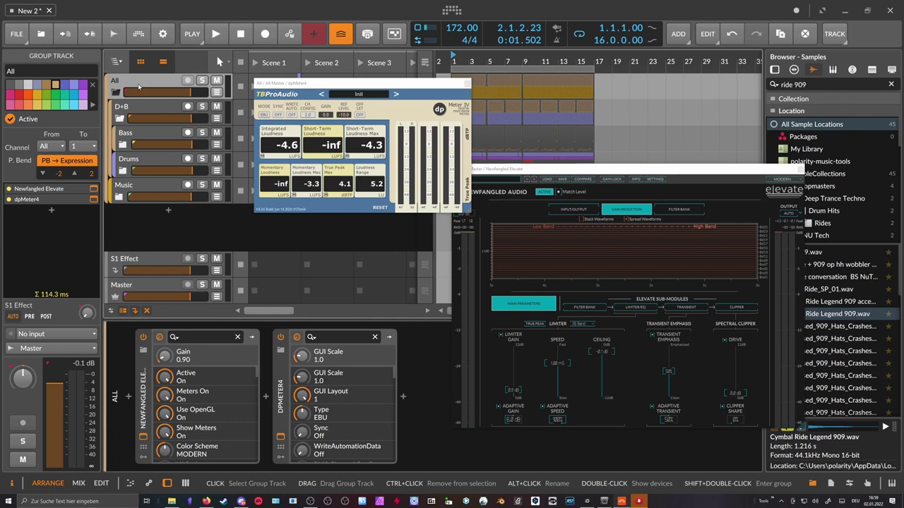
left_click_drag(274, 85, 266, 79)
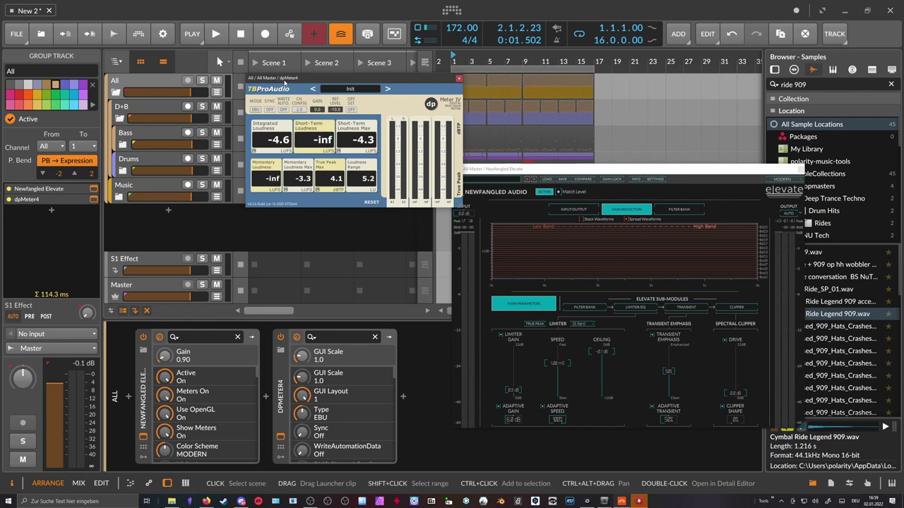
left_click_drag(283, 81, 284, 80)
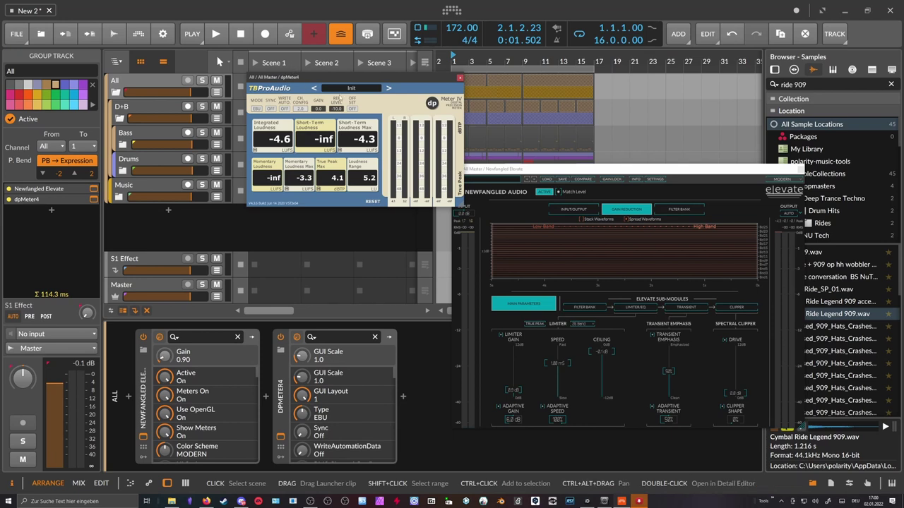
Step through the D+B, Bass and Drums groups to review their device chains, moving the Elevate window aside
key("Down")
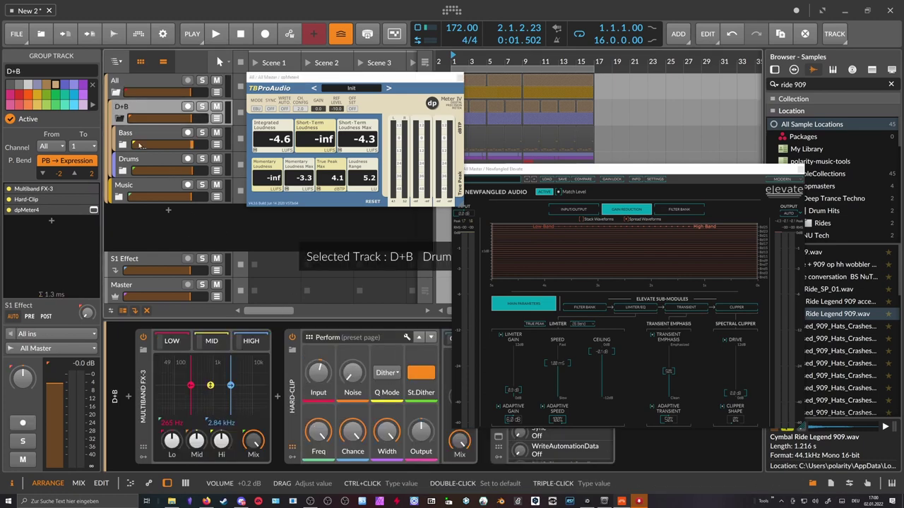
key("Down")
key("Down")
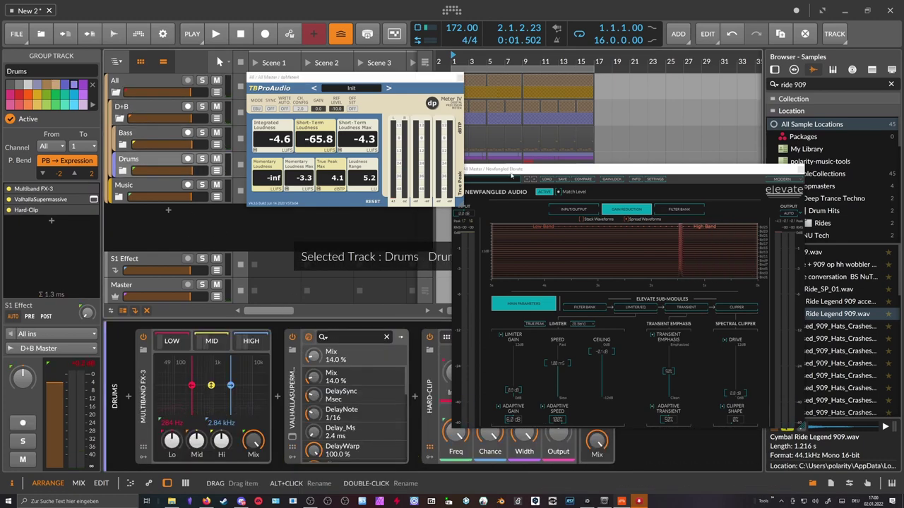
left_click_drag(511, 170, 548, 167)
Replace Newfangled Elevate on the All group with the Hard-Clip preset, placed before dpMeter4
left_click(147, 89)
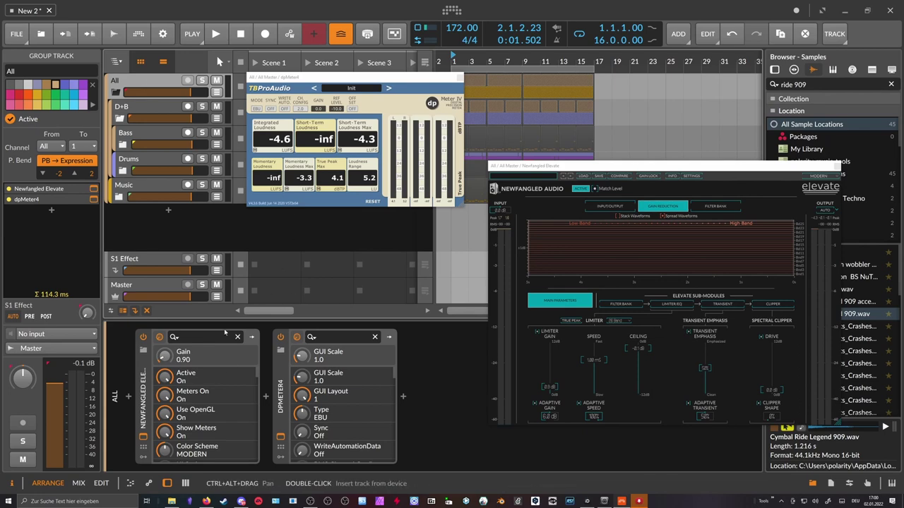
left_click(142, 416)
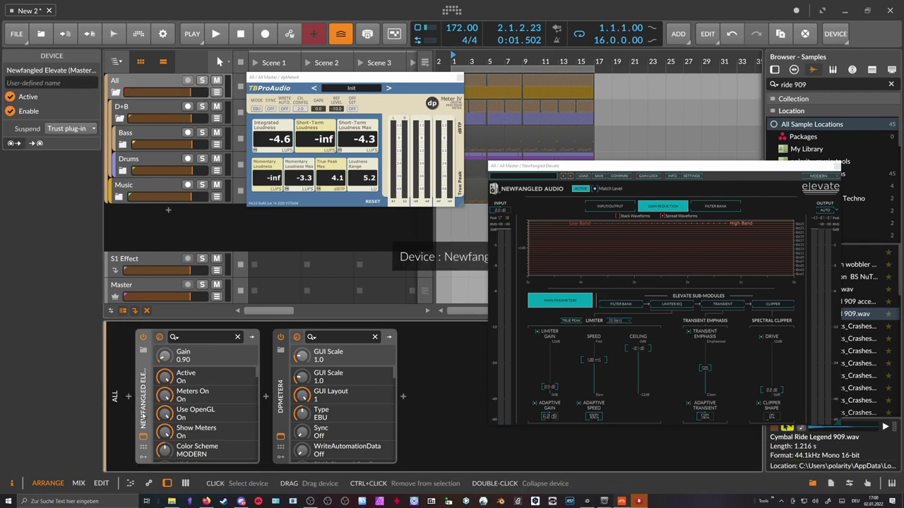
key("Delete")
left_click(128, 396)
type("hard")
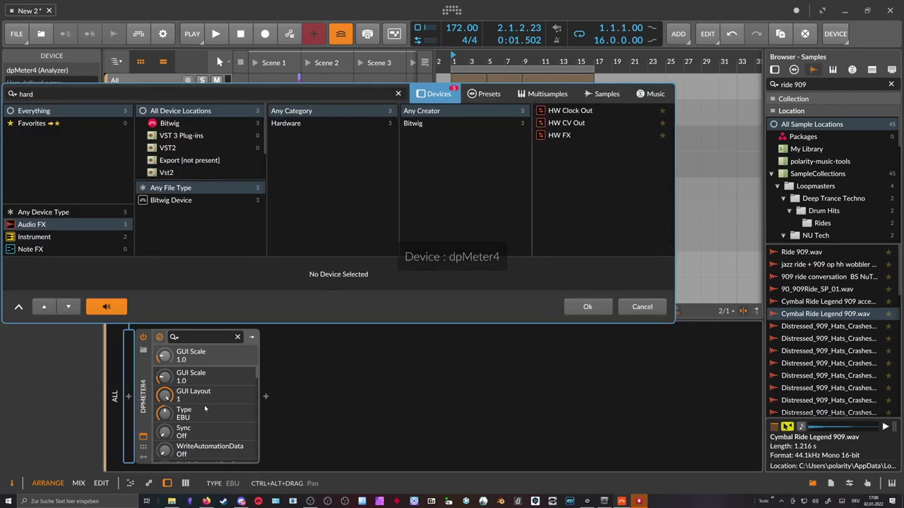
left_click(490, 94)
double_click(545, 123)
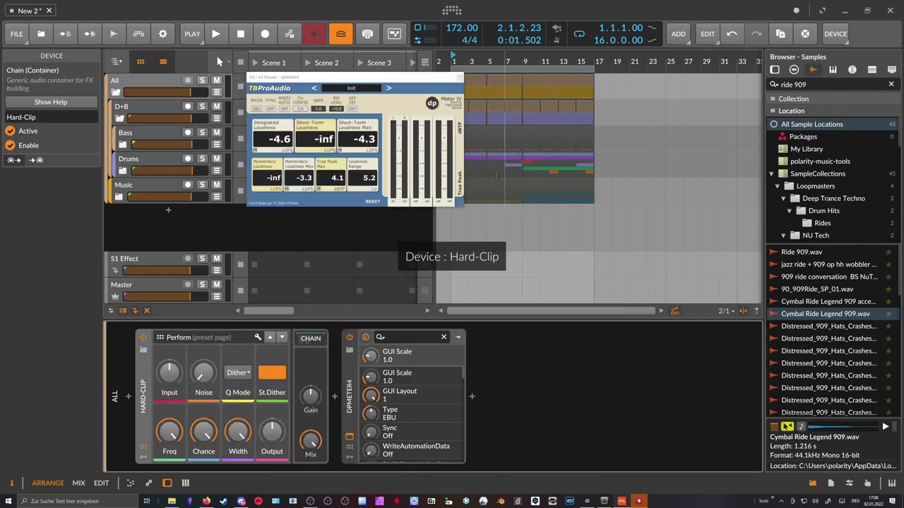
Set the All group's Hard-Clip input to +2.0 dB while playing the mix, then stop playback
key("space")
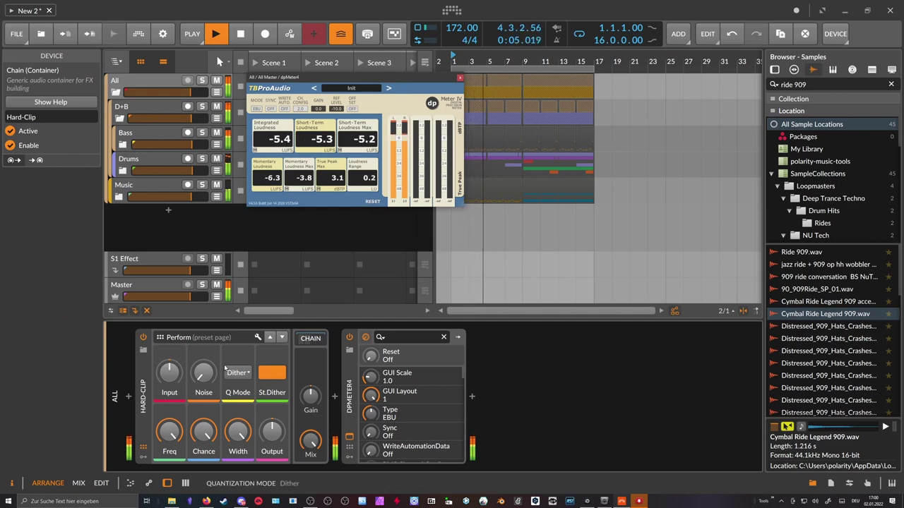
left_click(169, 372)
type("2")
key("Return")
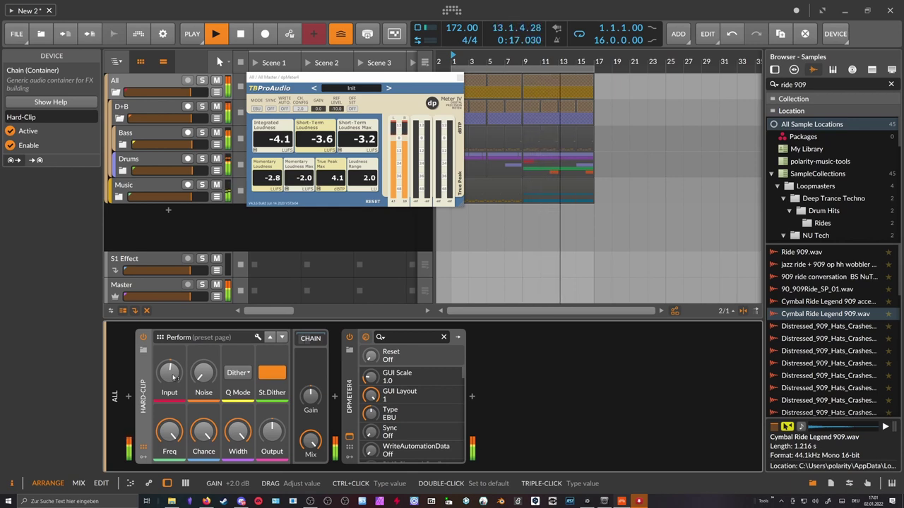
key("space")
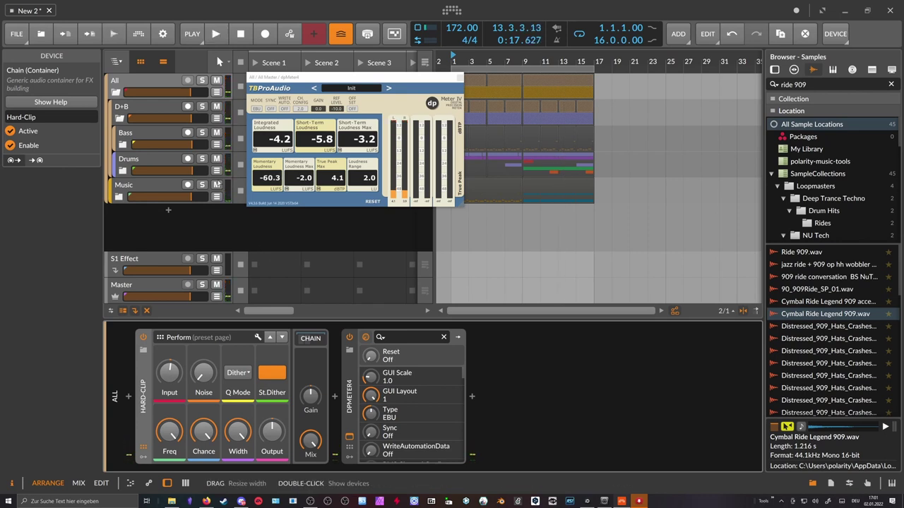
Check the Music group's device chain, reselect the All group and close the dpMeter4 window
left_click(172, 193)
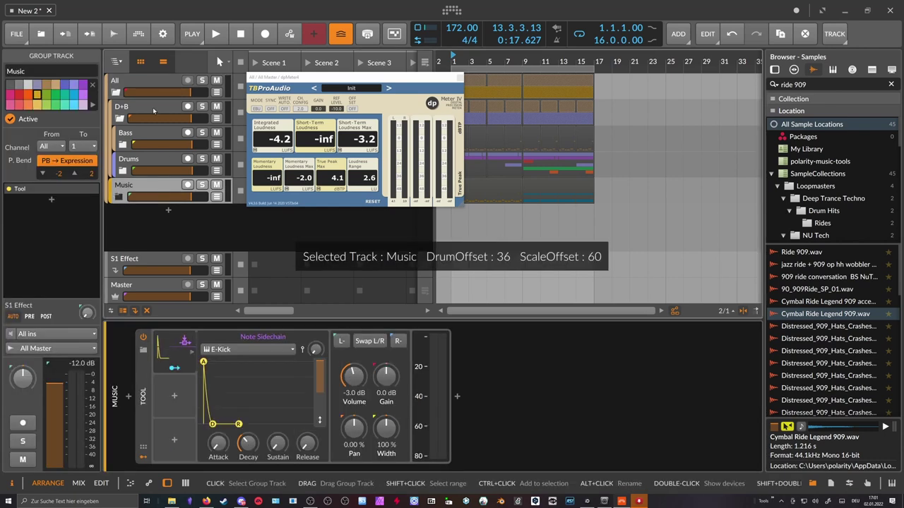
left_click(137, 84)
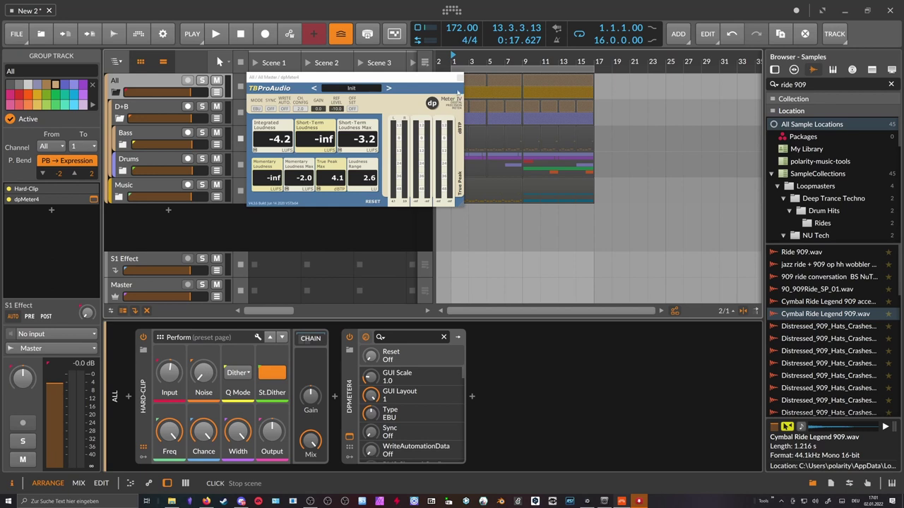
left_click(458, 78)
Select the All group's full 16-bar arrangement and duplicate it directly after itself
scroll(452, 81, "down", 2)
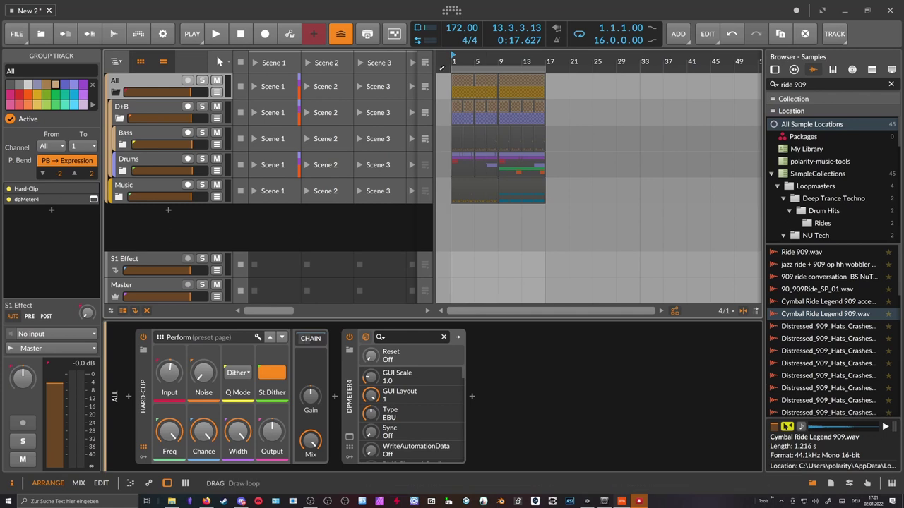
scroll(456, 63, "down", 2)
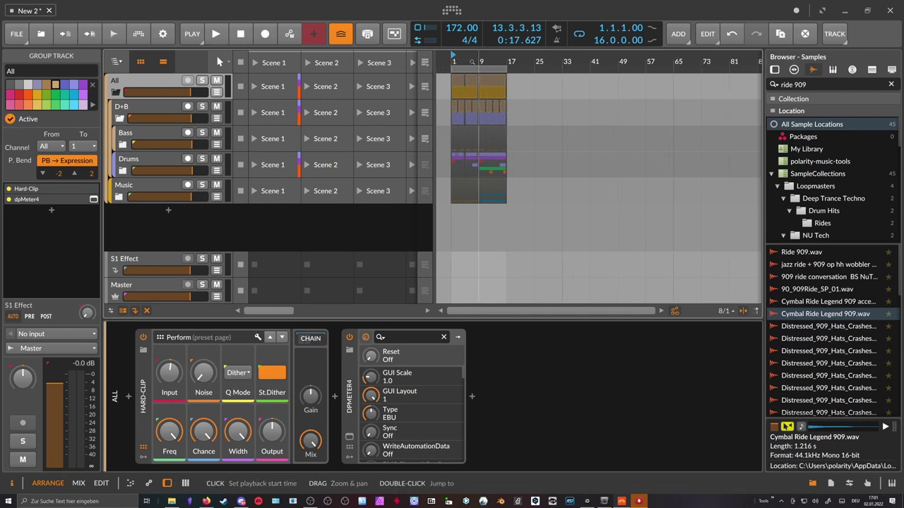
left_click(115, 98)
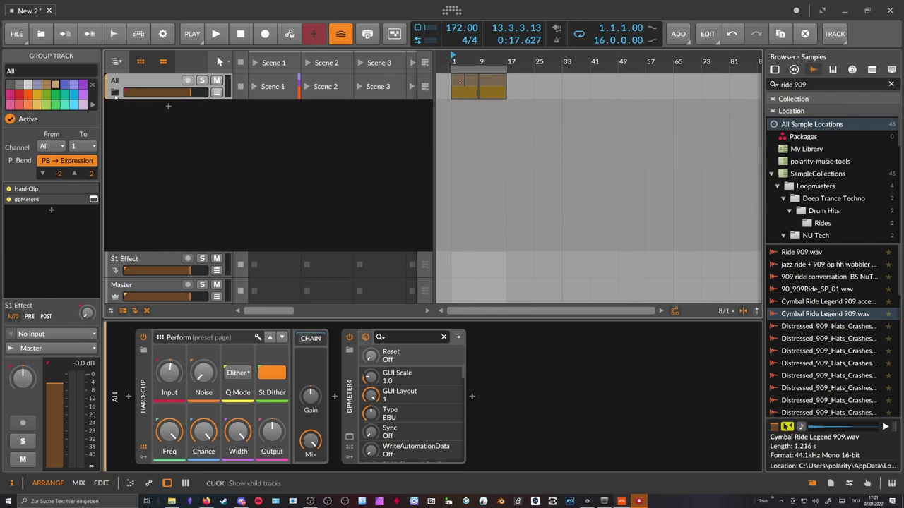
left_click(115, 95)
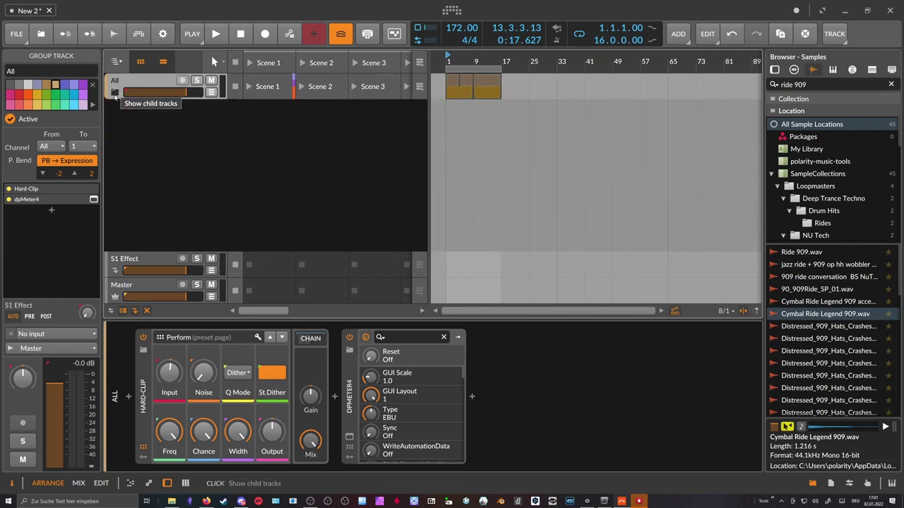
left_click(115, 96)
left_click_drag(520, 82, 457, 78)
key("ctrl+d")
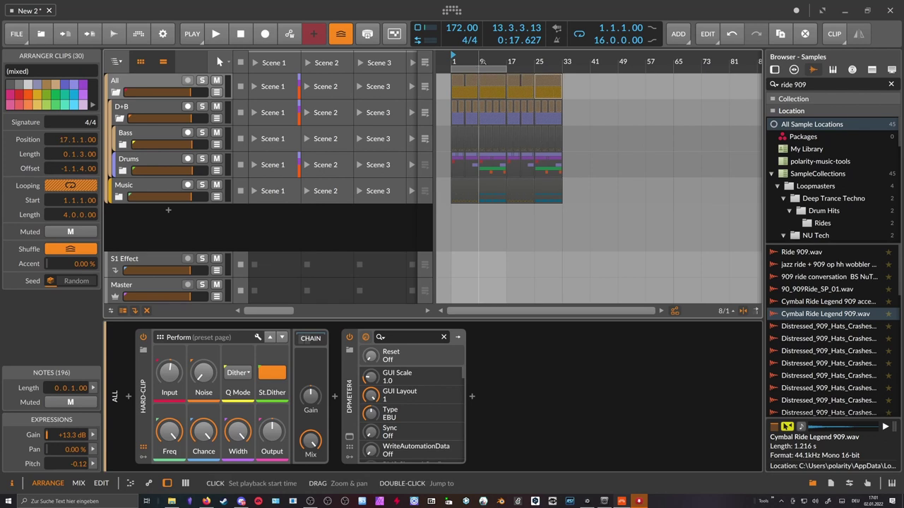
Duplicate the whole 32-bar arrangement once more and extend the loop region to 64 bars
scroll(505, 66, "down", 1)
key("ctrl+a")
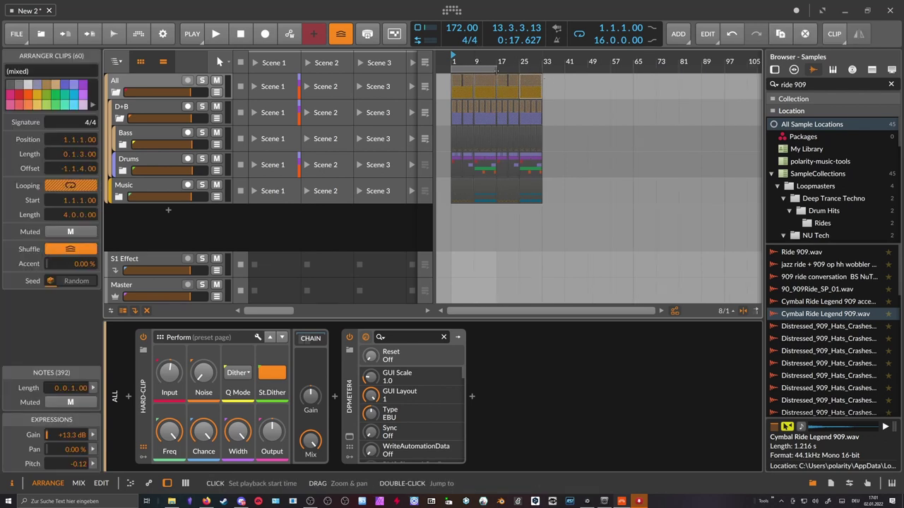
mouse_move(496, 68)
left_mouse_down()
mouse_move(542, 68)
mouse_move(494, 57)
left_mouse_up()
left_click_drag(541, 84, 443, 84)
key("ctrl+d")
left_click_drag(528, 68, 605, 68)
Unfold the Music group and review its Polymer and Polysynth tracks, its device chain and the extended arrangement
left_click(125, 198)
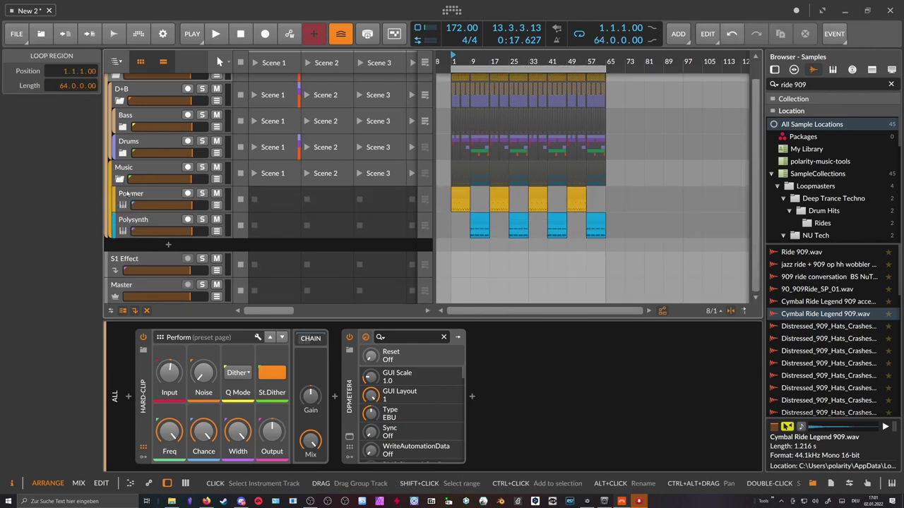
left_click(137, 172)
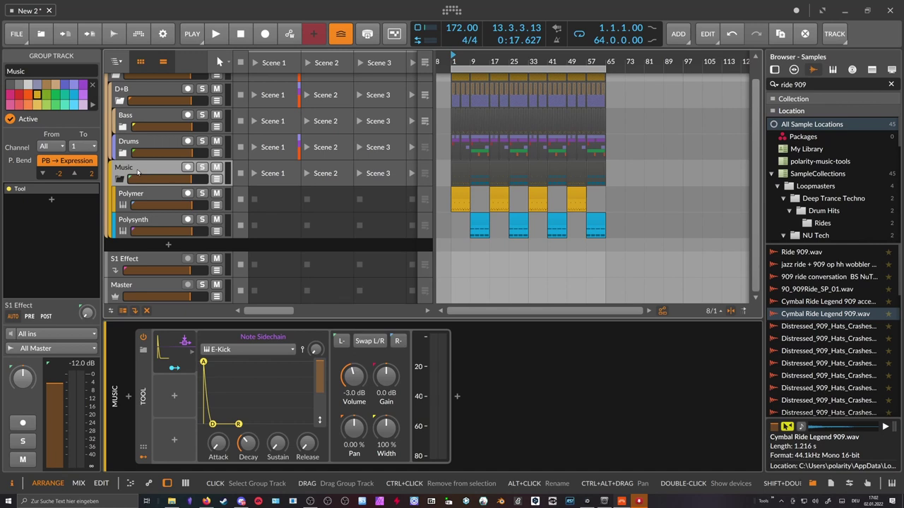
left_click_drag(470, 62, 470, 59)
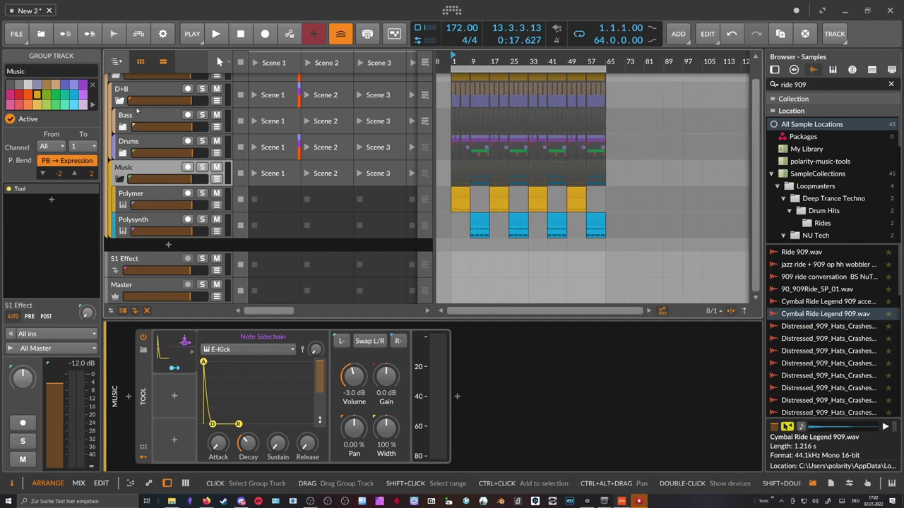
left_click(131, 120)
left_click_drag(457, 62, 458, 70)
left_click(165, 220)
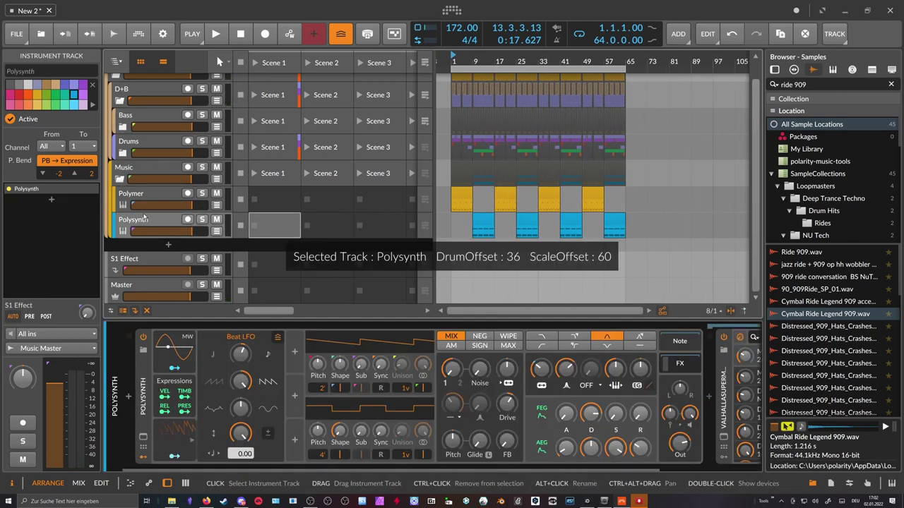
left_click(151, 171)
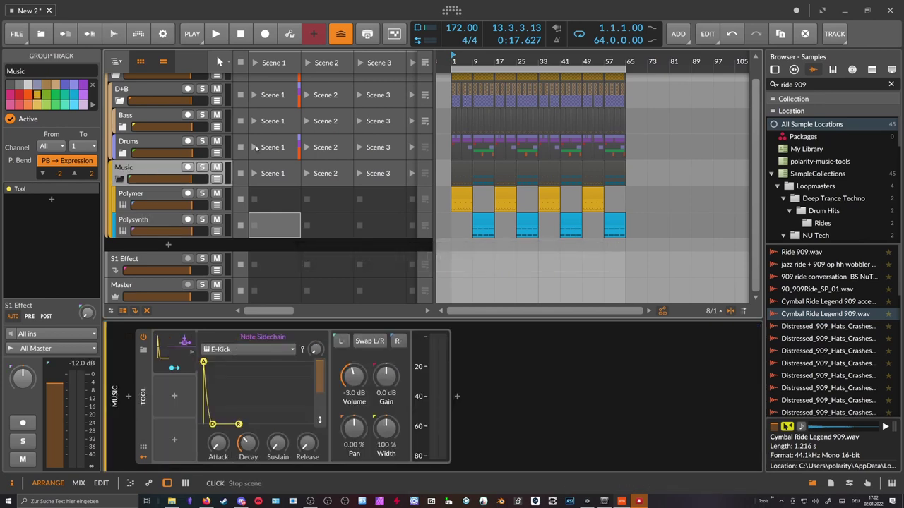
scroll(445, 78, "up", 1)
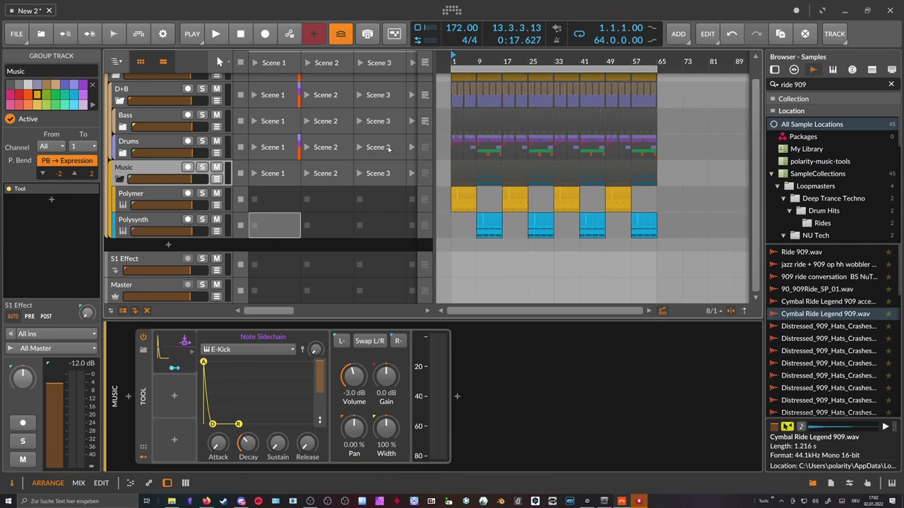
scroll(387, 149, "up", 1)
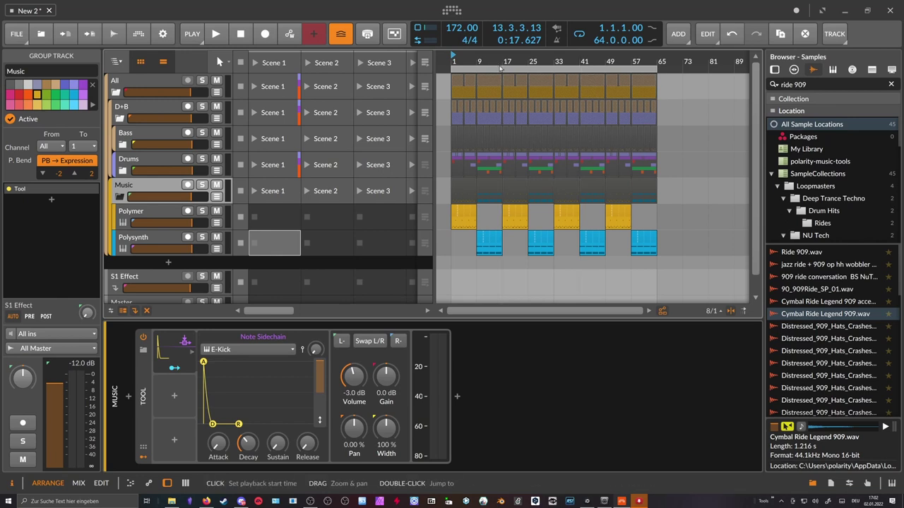
Fold the Music and D+B groups and select the D+B group to show its device chain
left_click(119, 197)
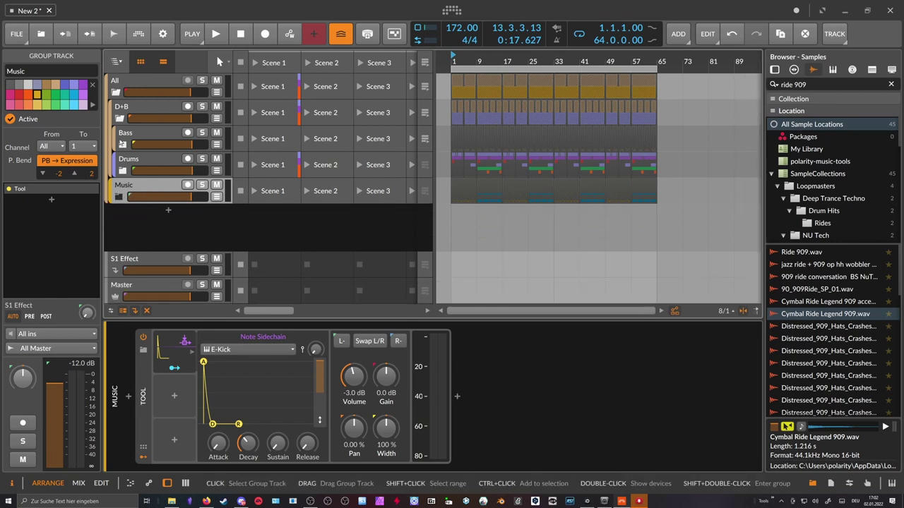
left_click(120, 118)
left_click(131, 108)
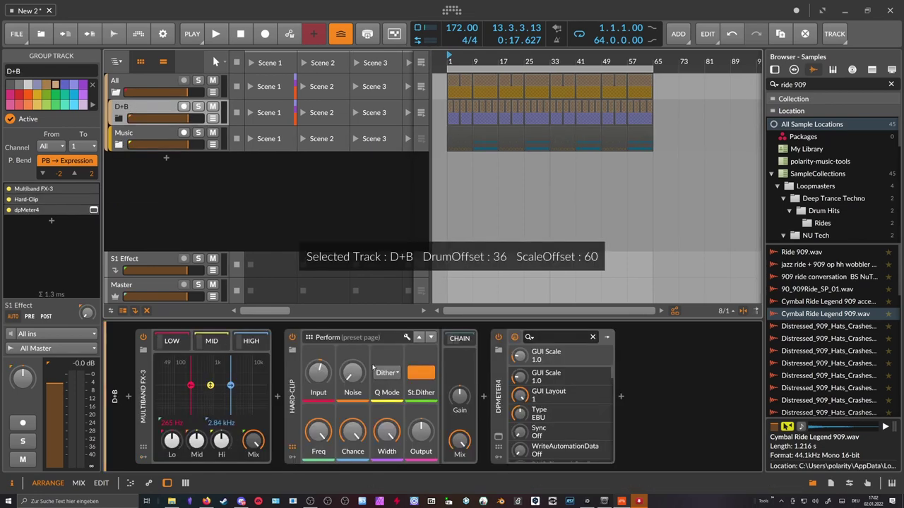
Browse presets to insert ahead of dpMeter4 in the D+B chain, searching for "drum" and filtering by creator Polarity
left_click(498, 352)
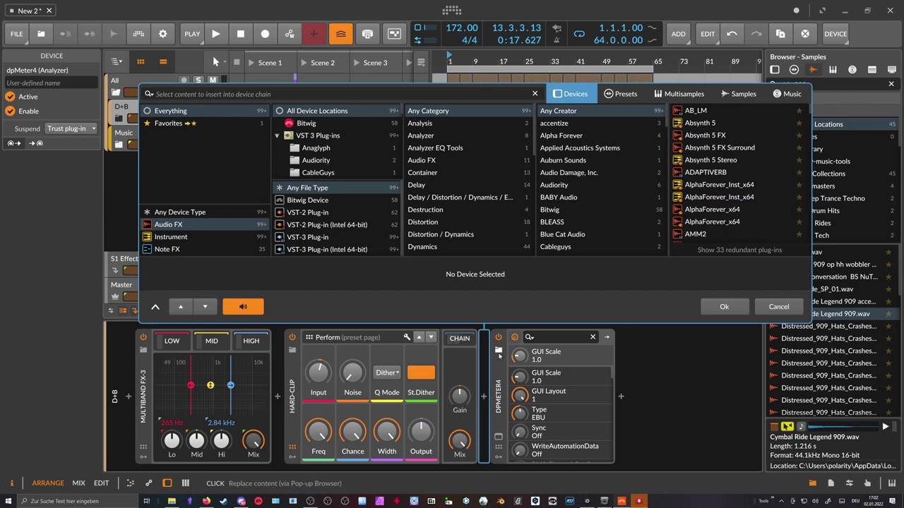
left_click(622, 94)
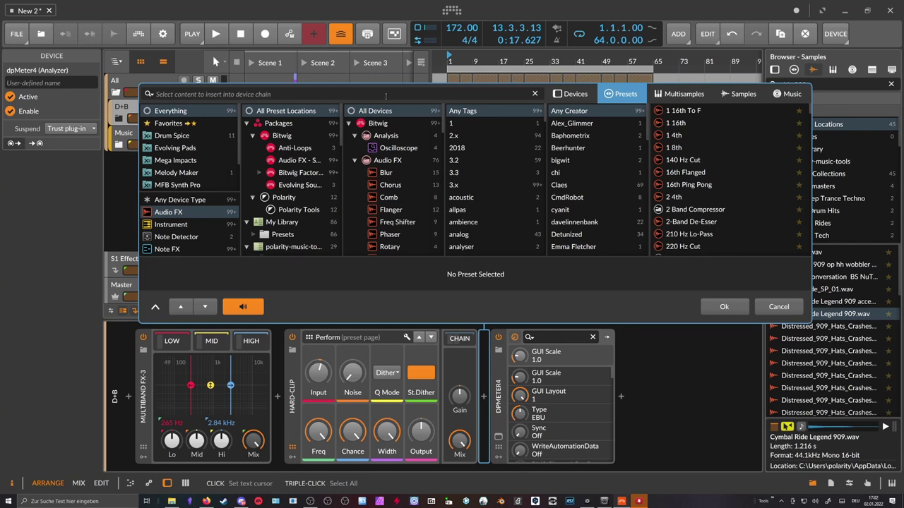
left_click_drag(645, 116, 641, 206)
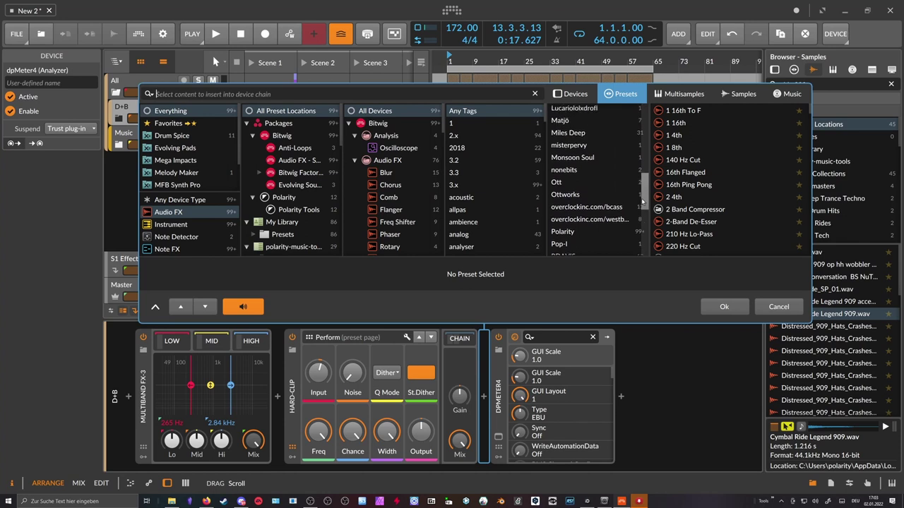
left_click(301, 91)
type("drum")
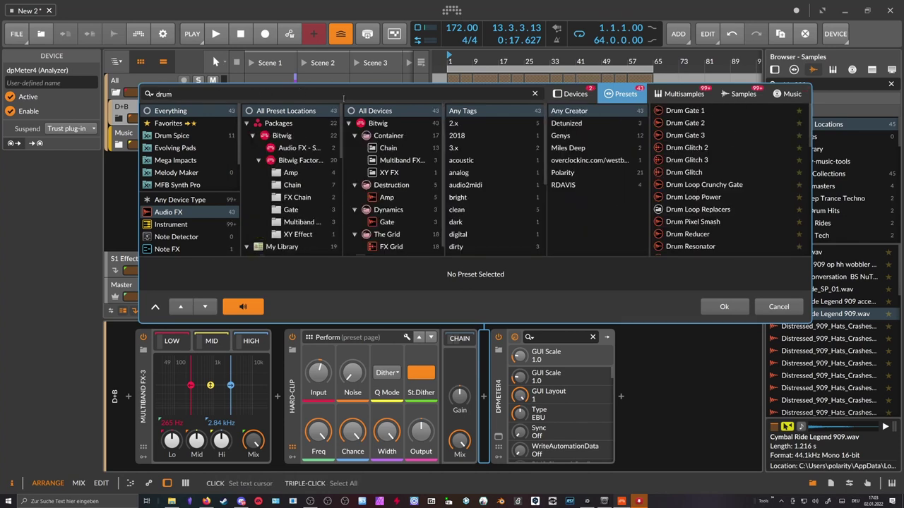
left_click(562, 173)
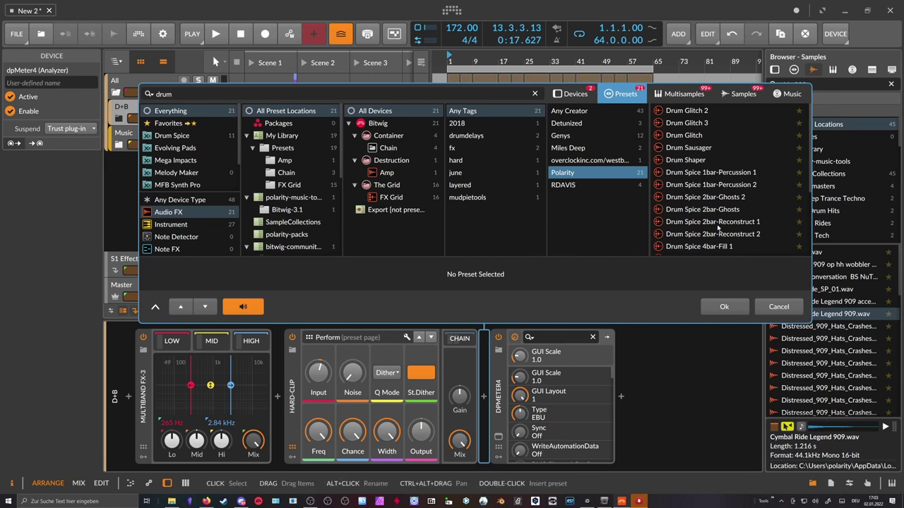
Insert the Drum Spice 2bar-Reconstruct 1 preset between Hard-Clip and dpMeter4, and play the arrangement with it
scroll(706, 177, "down", 2)
left_click(714, 164)
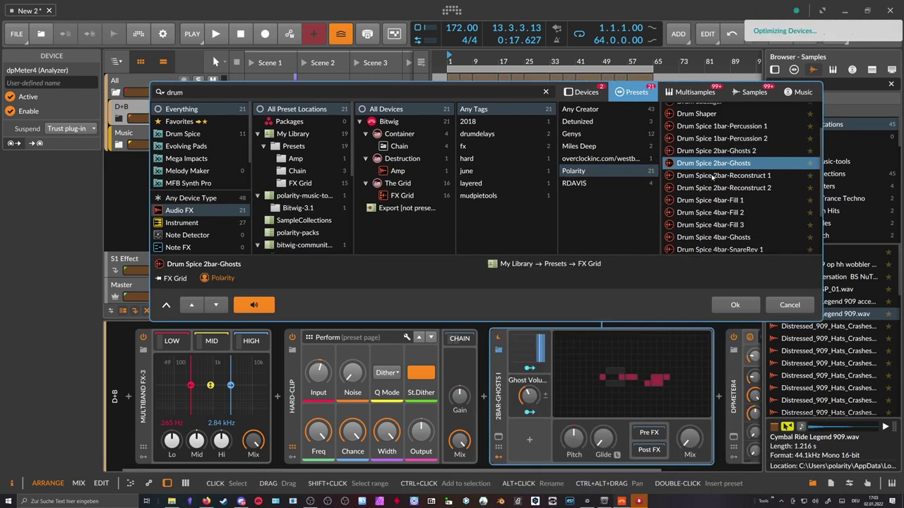
left_click(720, 177)
double_click(723, 180)
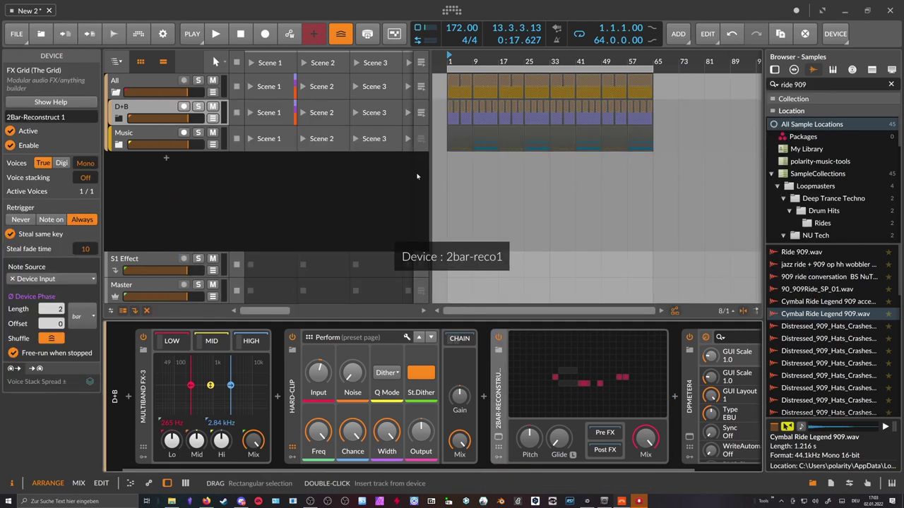
scroll(531, 441, "right", 2)
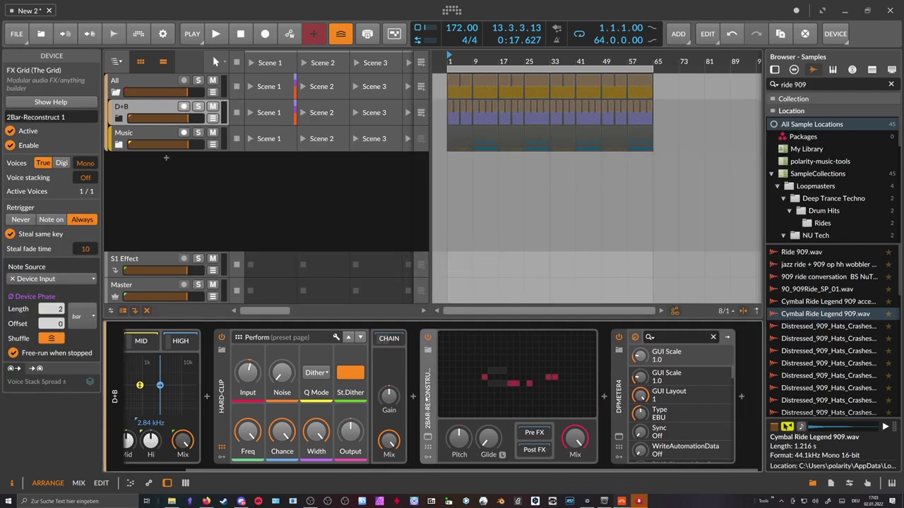
key("space")
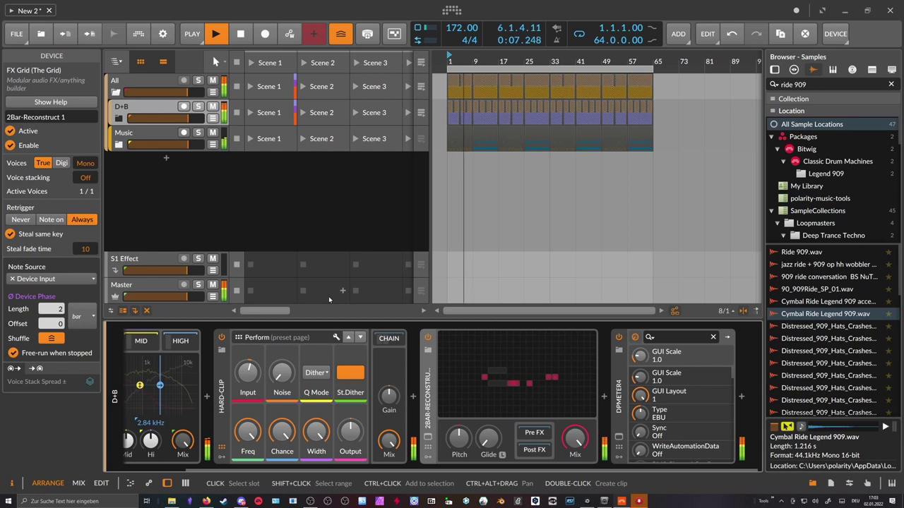
Switch the browser to presets and search for "drum spice"
left_click(793, 69)
type("drumsp")
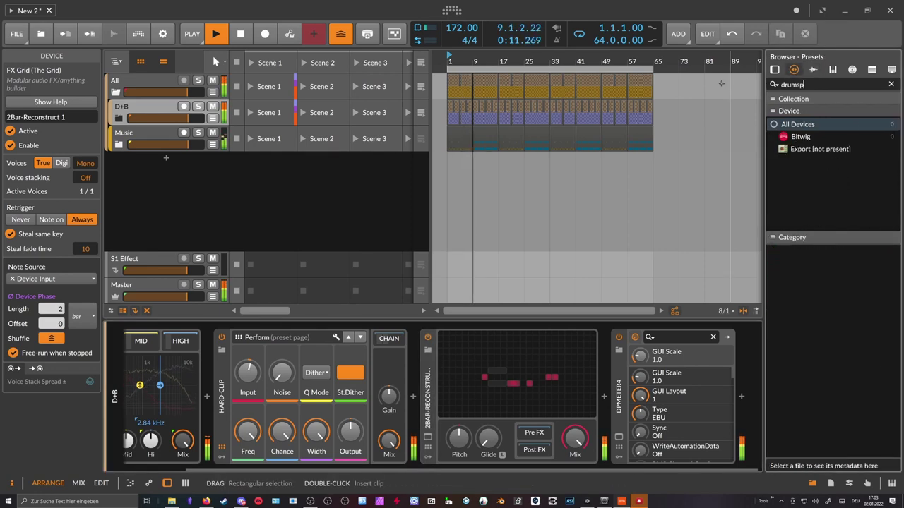
key("BackSpace")
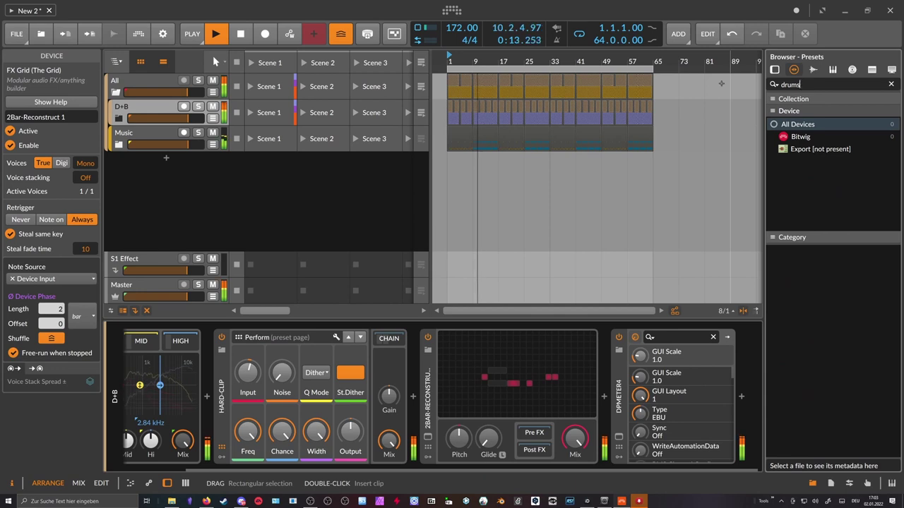
key("BackSpace")
type("spice")
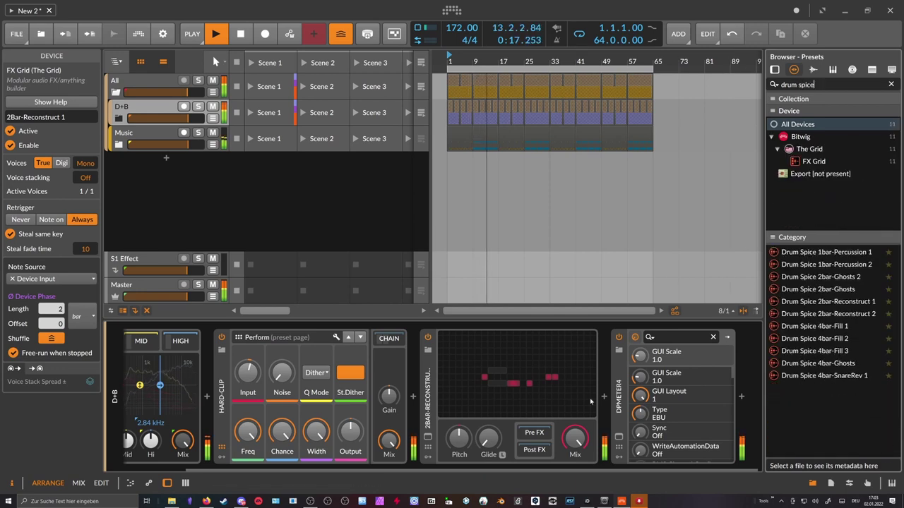
Turn the Mix of 2Bar-Reconstruct 1 down to 0% and stop playback
mouse_move(575, 439)
left_click_drag(575, 439, 575, 505)
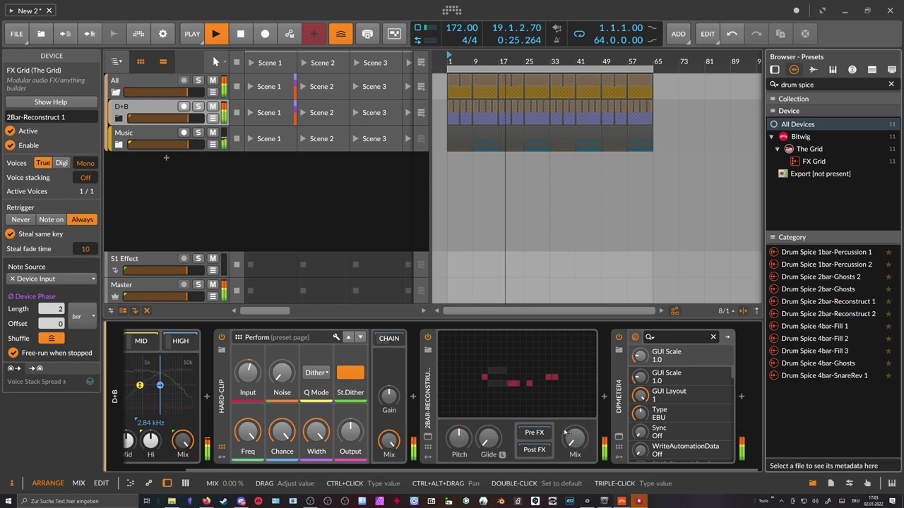
left_click(381, 231)
key("space")
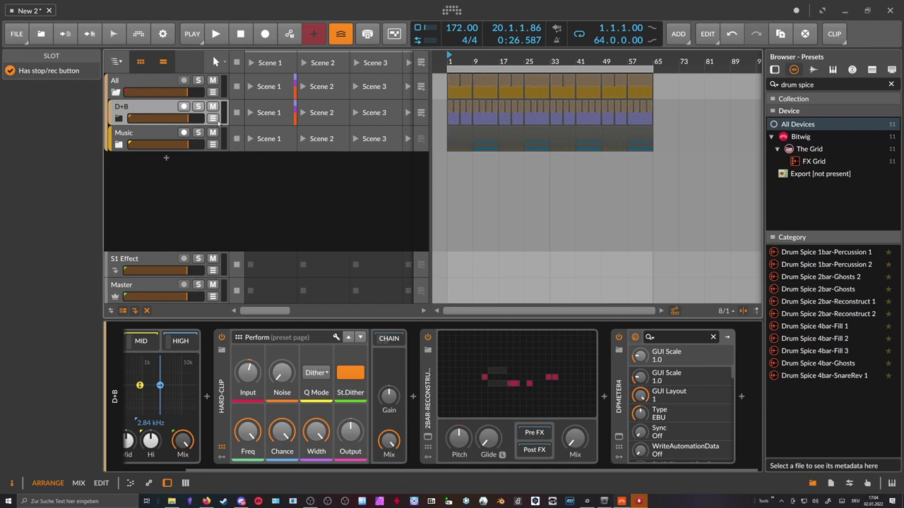
Show D+B's automation lane for the 2Bar-Reconstruct 1 Mix and draw a 100% block from bar 25 to bar 33, with 0% after it
left_click(212, 118)
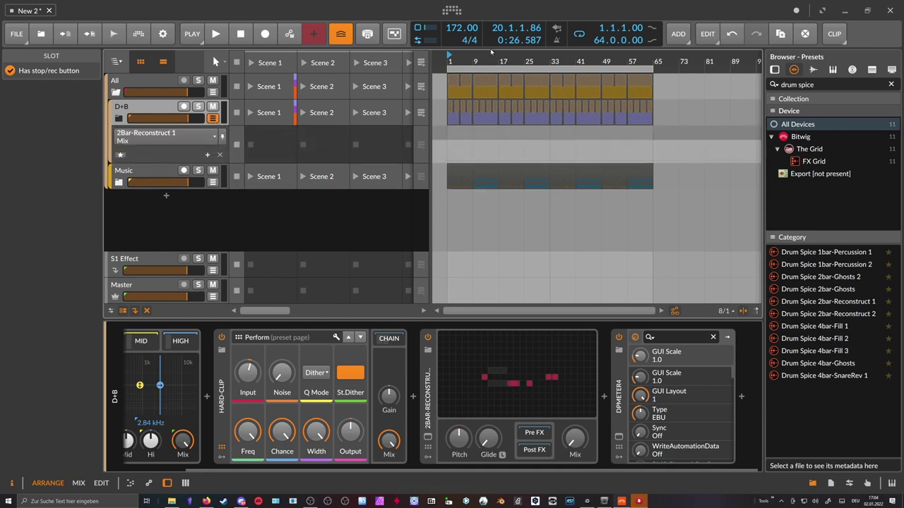
left_click_drag(499, 61, 514, 80)
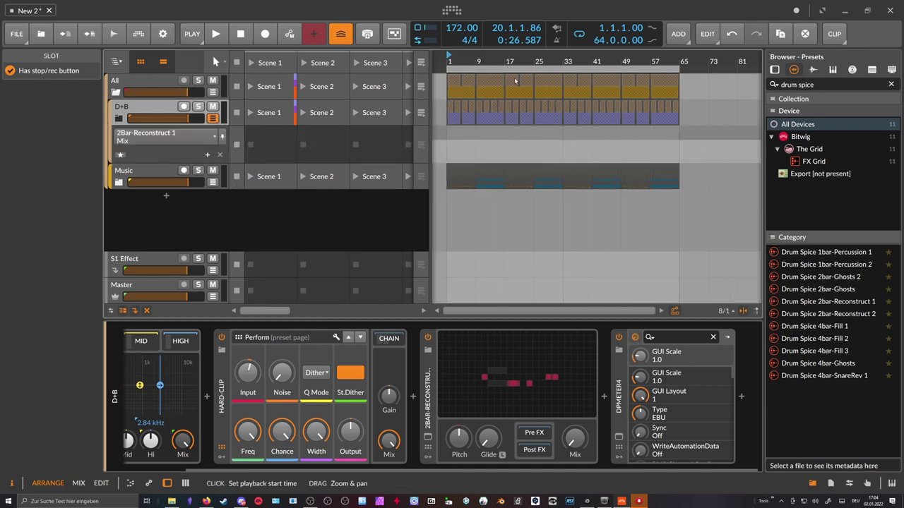
left_click(505, 161)
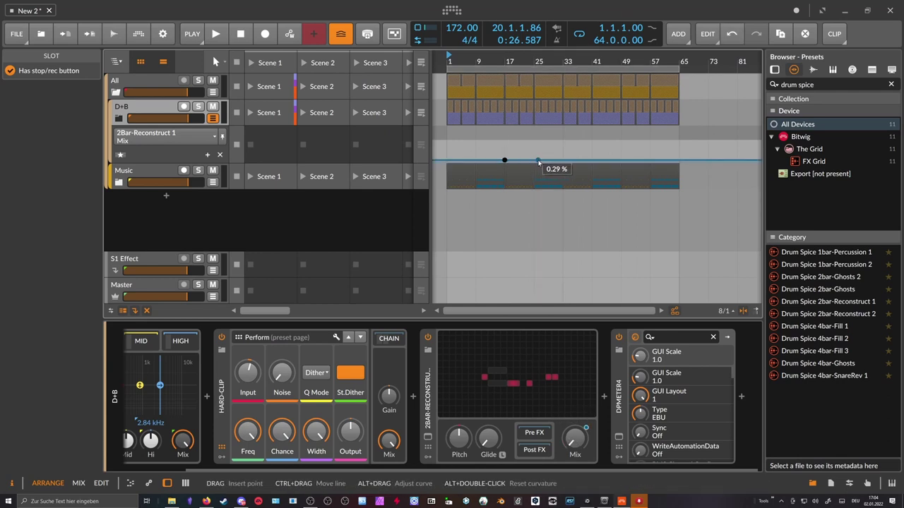
left_click(534, 160)
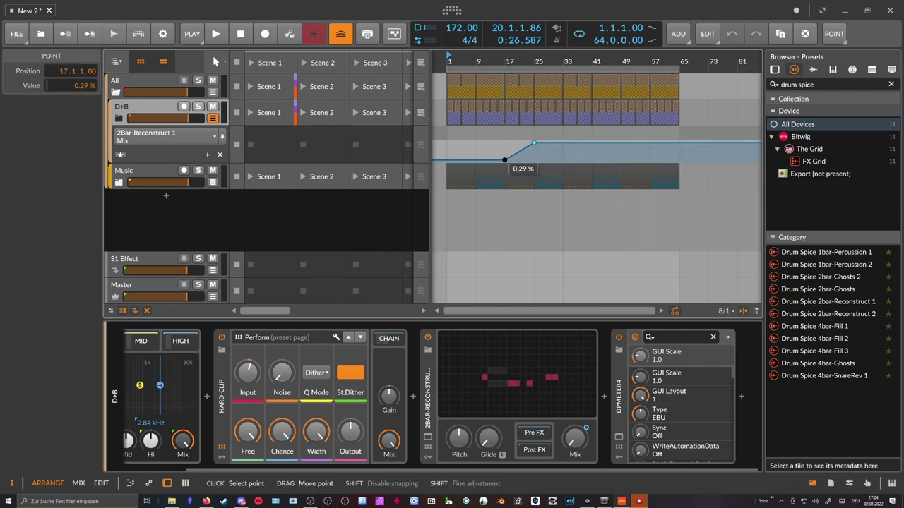
left_click_drag(564, 62, 583, 143)
left_click(581, 143)
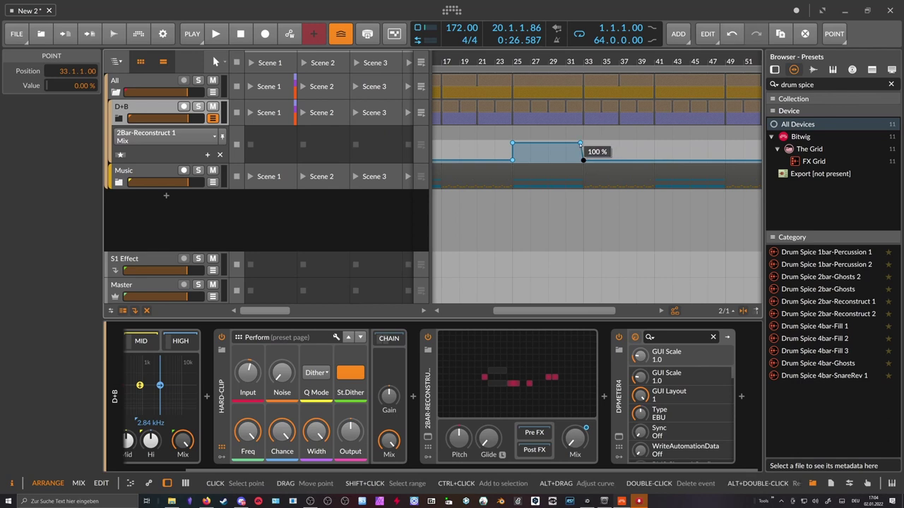
Play the arrangement from bar 17 to audition the automated reconstruct effect
scroll(513, 62, "down", 2)
left_click(514, 62)
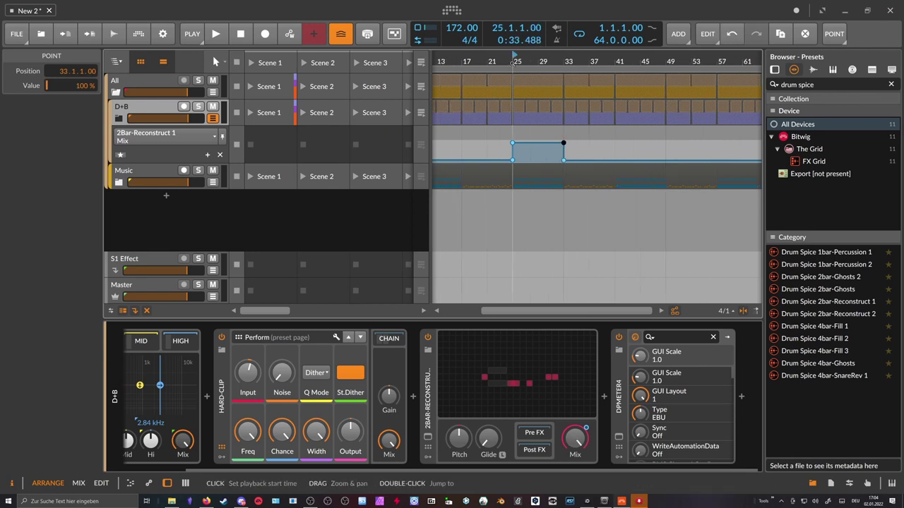
left_click(462, 62)
key("space")
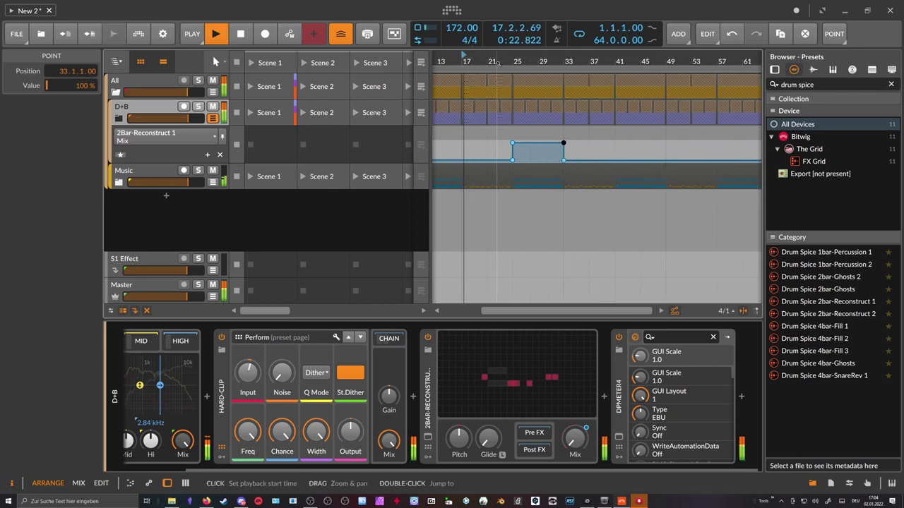
scroll(499, 62, "down", 2)
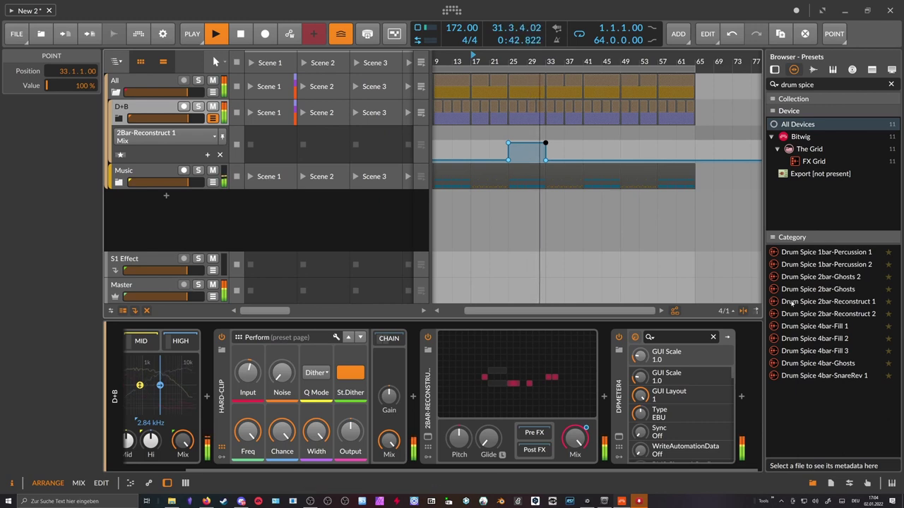
Insert Drum Spice 4bar-Fill 1 after 2Bar-Reconstruct 1, in place of a trial 2bar-Reconstruct 2, and play the arrangement
left_click_drag(816, 317, 593, 392)
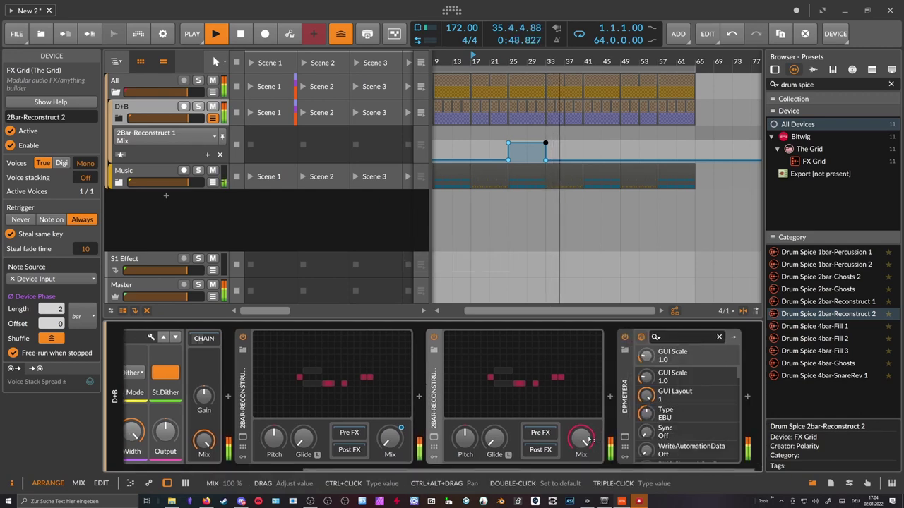
key("space")
left_click_drag(809, 327, 446, 383)
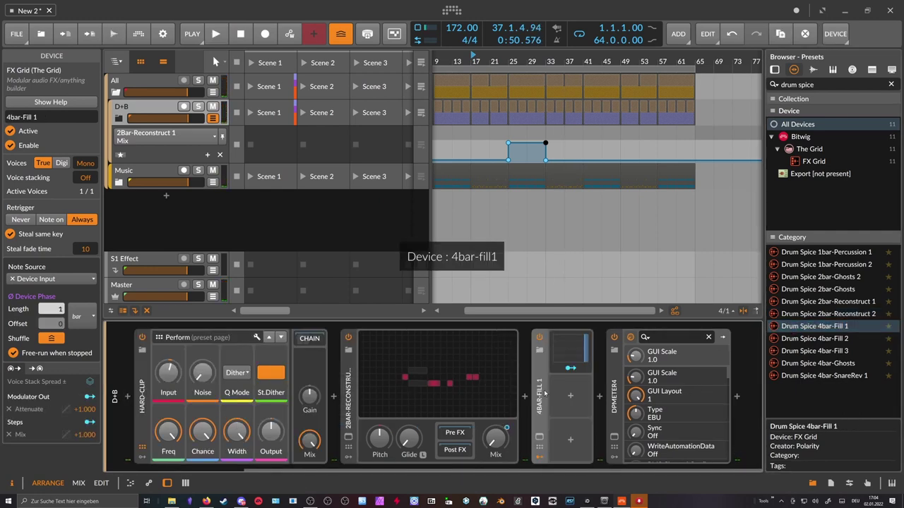
key("space")
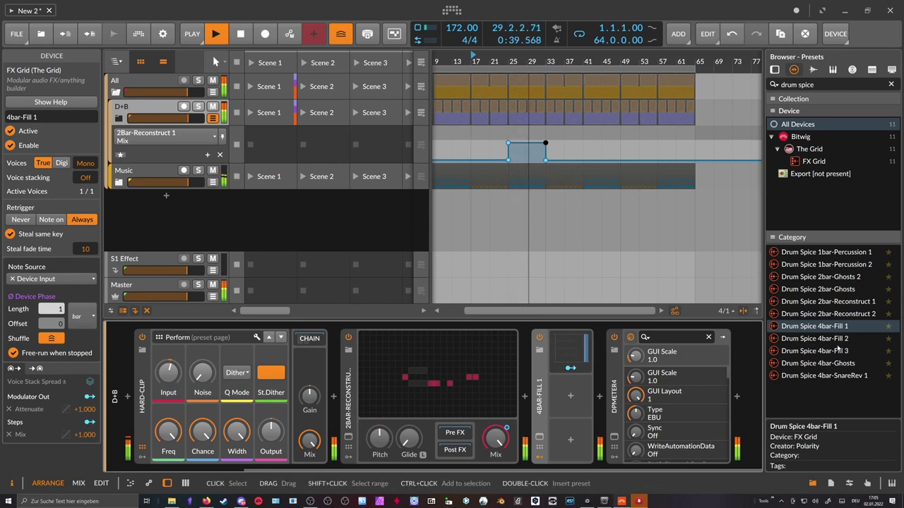
Try the Drum Spice 4bar-SnareRev 1 preset after 4bar-Fill 1, stop playback and delete the preset again
left_click(837, 375)
left_click_drag(836, 375, 599, 396)
left_click_drag(506, 471, 563, 471)
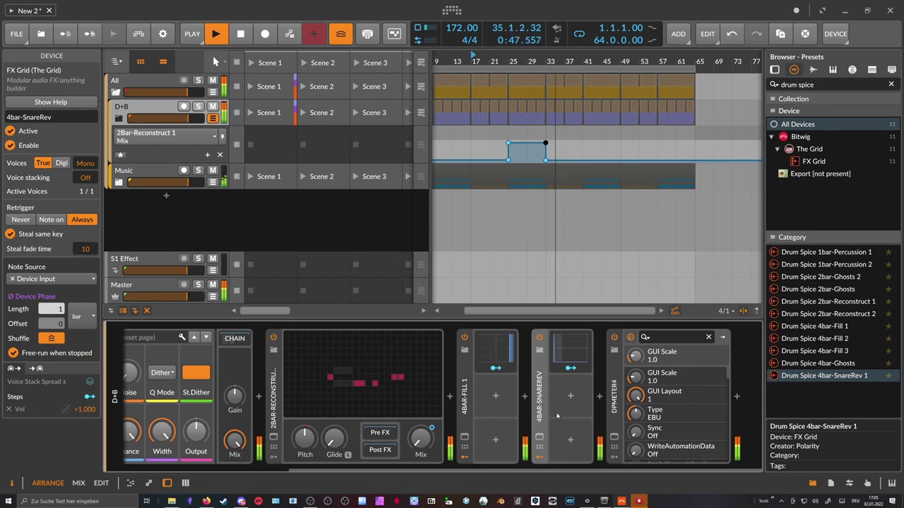
key("space")
key("Delete")
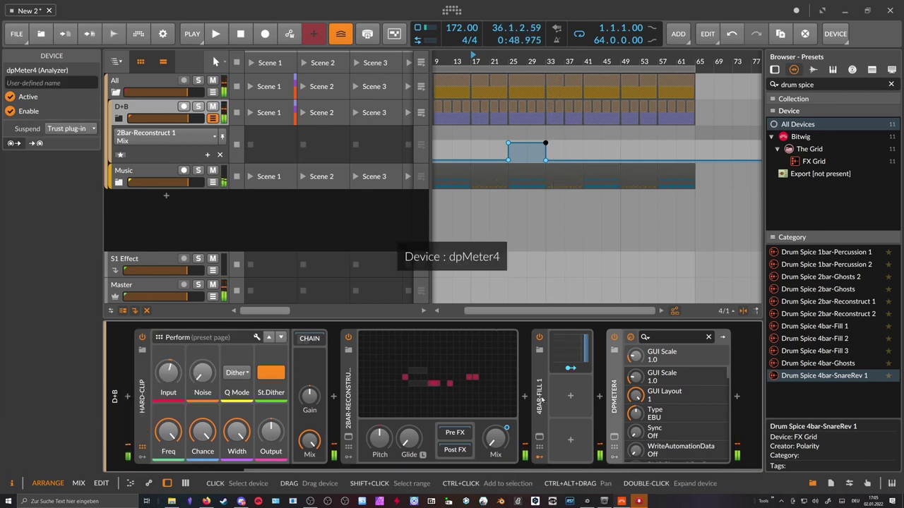
Return the playback position to bar 1 and select the D+B group track
scroll(574, 359, "up", 2)
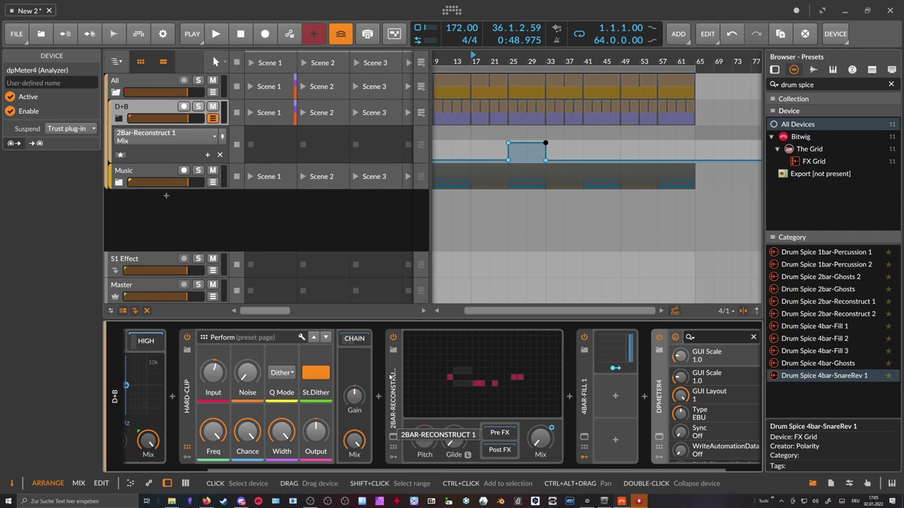
left_click_drag(570, 62, 576, 61)
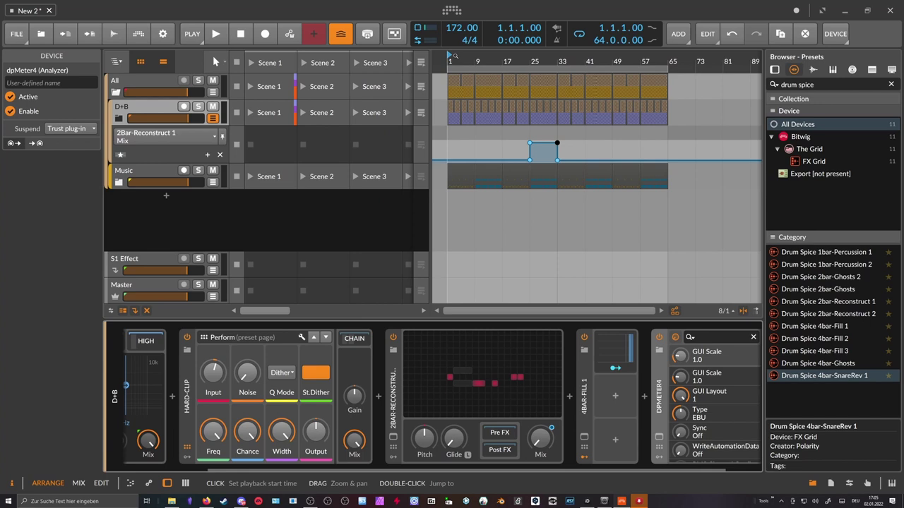
left_click_drag(455, 56, 455, 32)
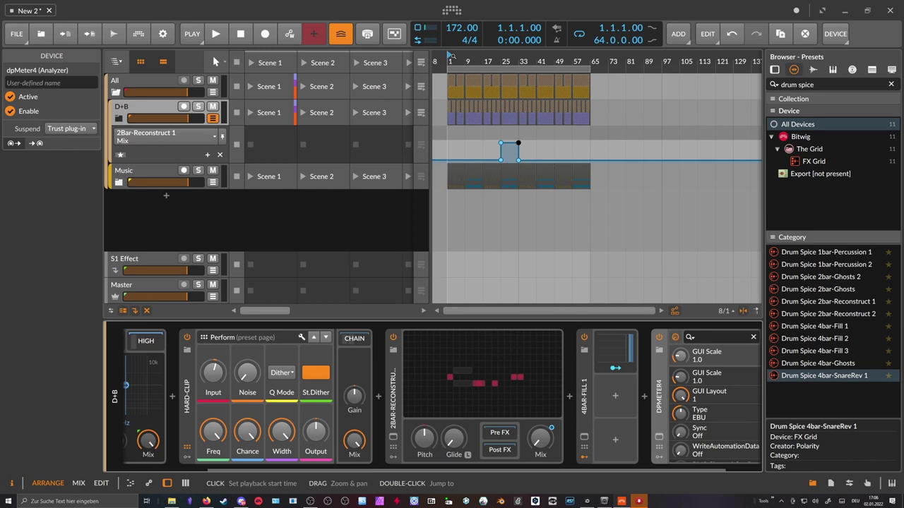
left_click_drag(452, 56, 452, 46)
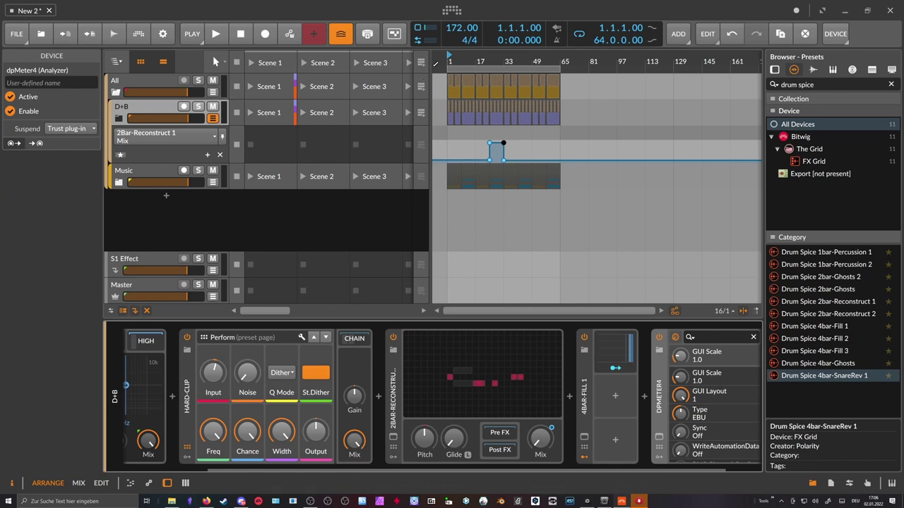
scroll(455, 62, "up", 1)
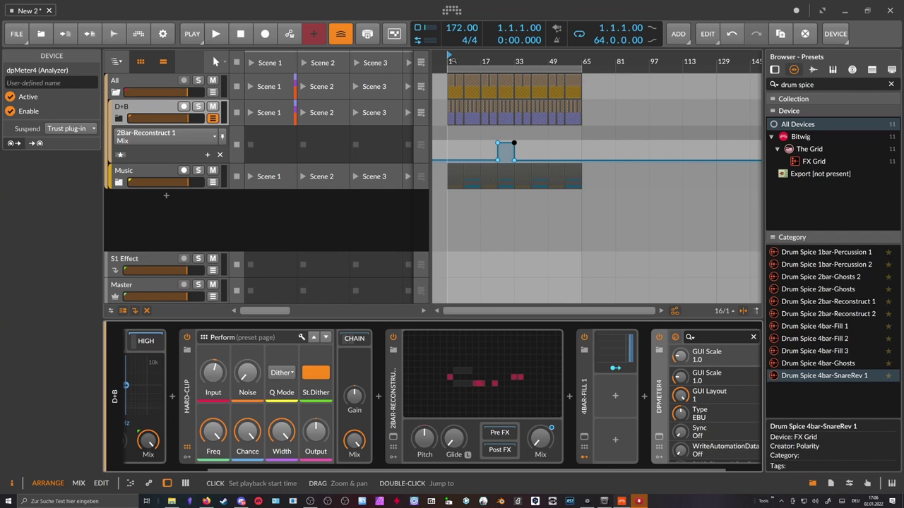
mouse_move(453, 62)
left_mouse_down()
mouse_move(453, 75)
mouse_move(452, 62)
left_mouse_up()
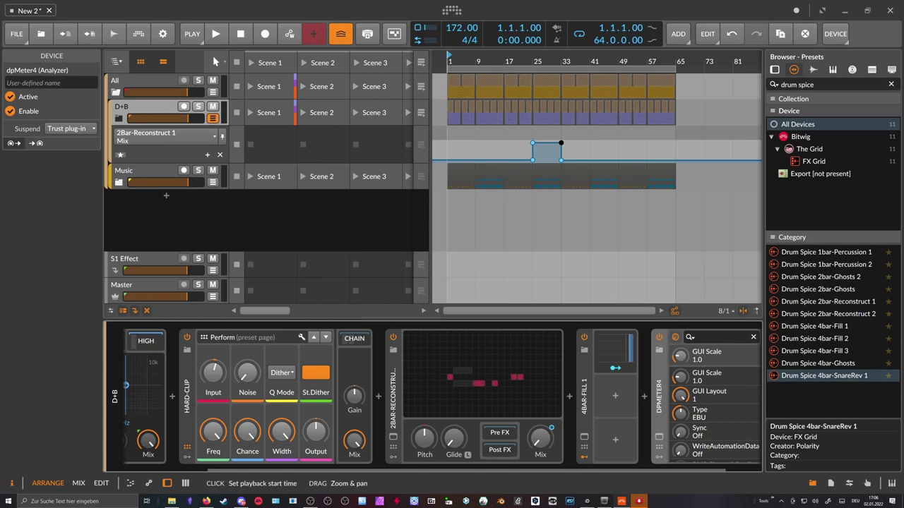
left_click(139, 113)
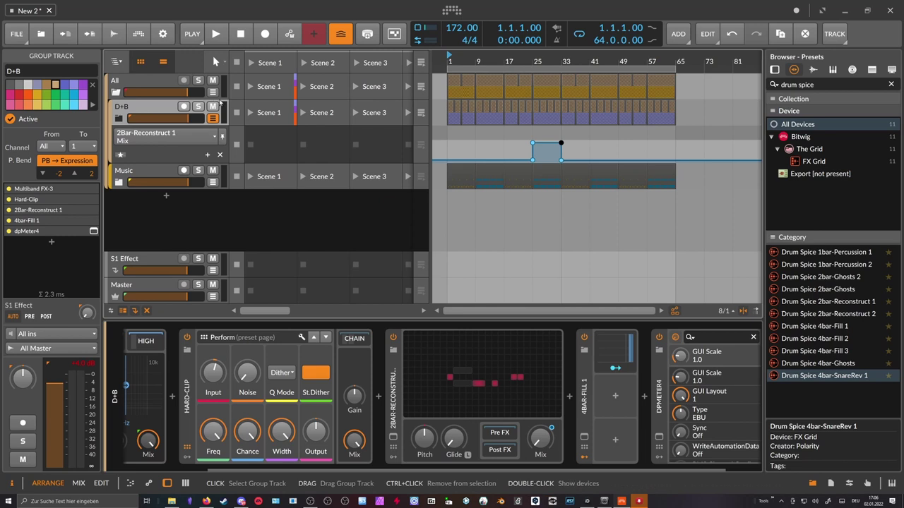
mouse_move(447, 58)
left_mouse_down()
mouse_move(448, 70)
mouse_move(448, 61)
left_mouse_up()
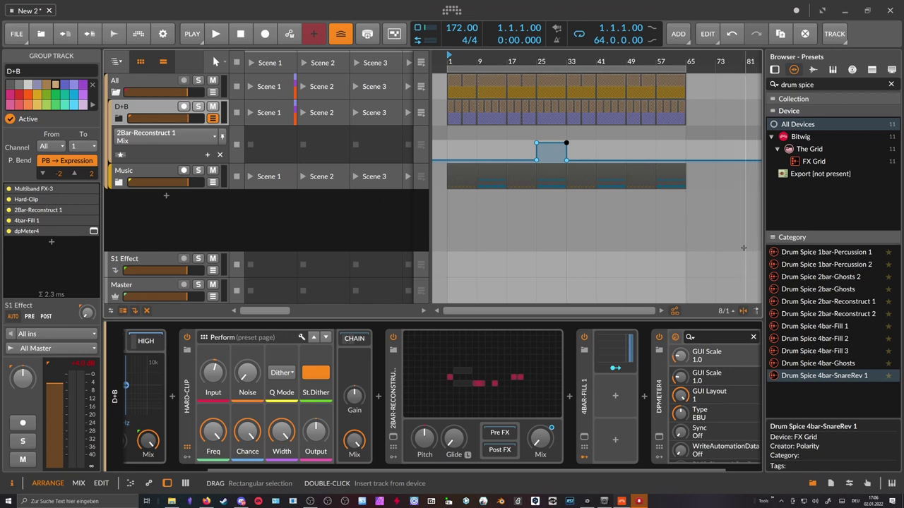
scroll(545, 110, "down", 1)
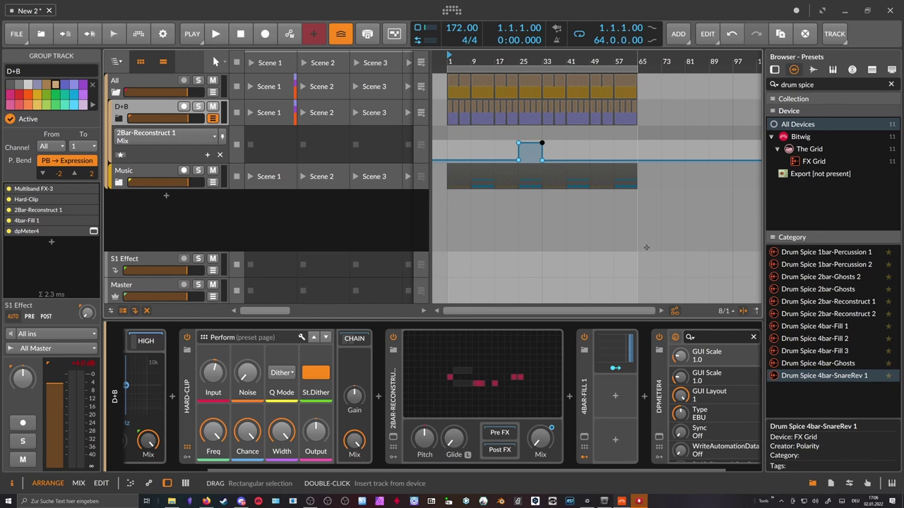
key("minus")
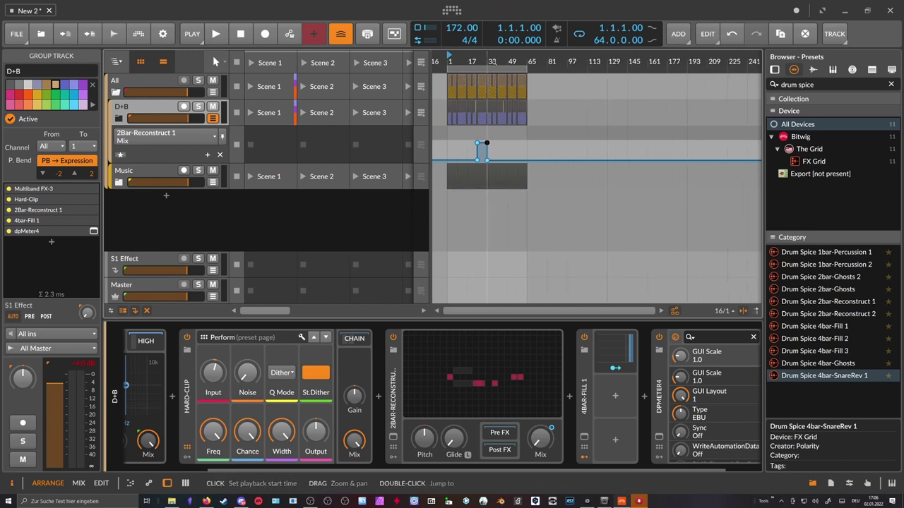
left_click_drag(453, 58, 455, 63)
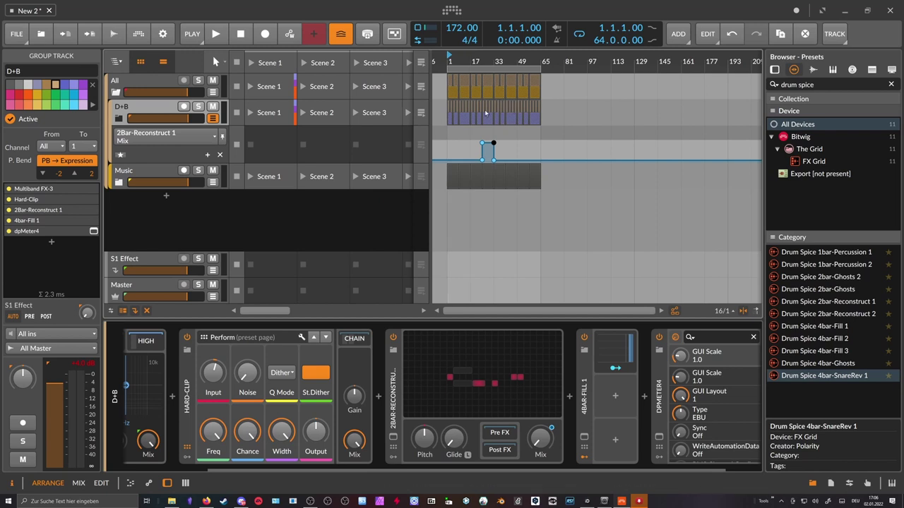
left_click_drag(486, 64, 504, 65)
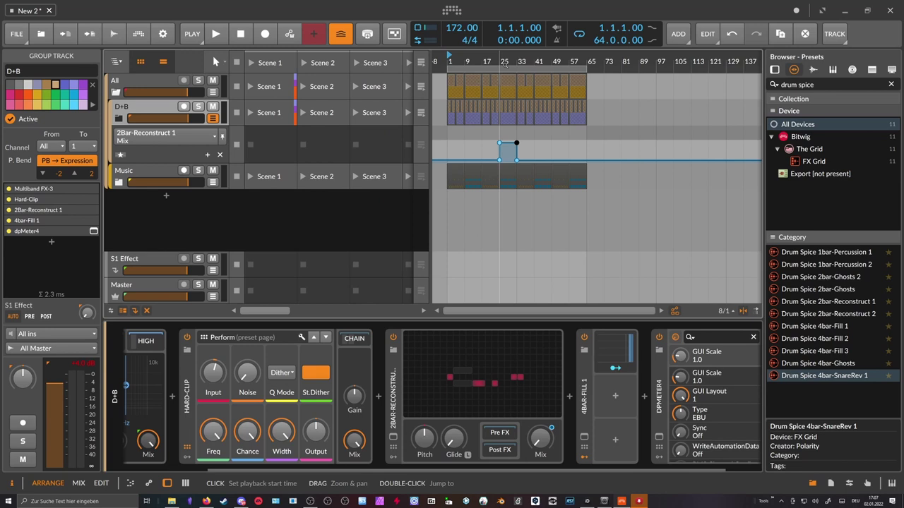
Show the device chain of the Master track and that of the All group track
left_click(157, 285)
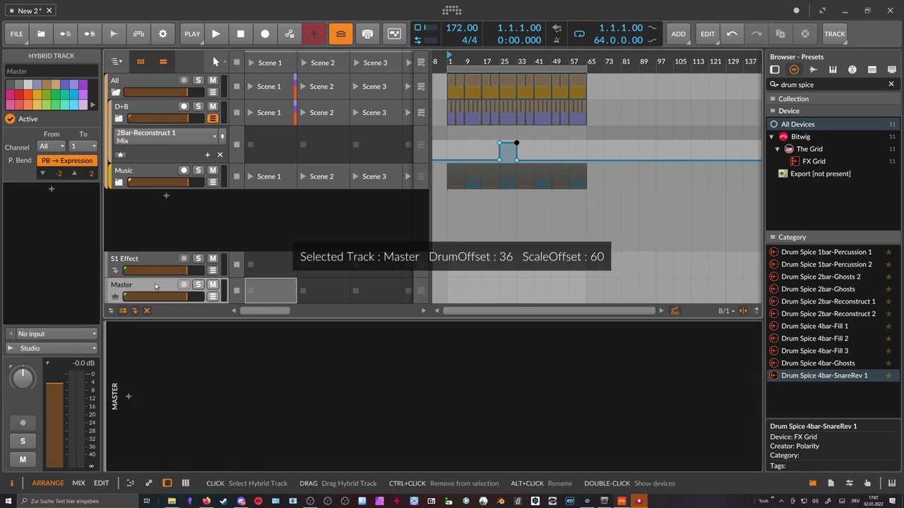
left_click(160, 92)
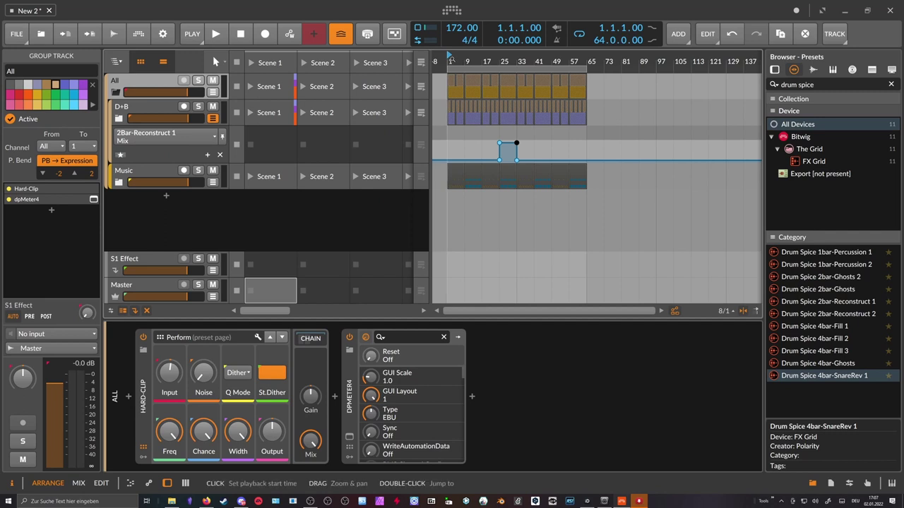
left_click_drag(451, 59, 458, 60)
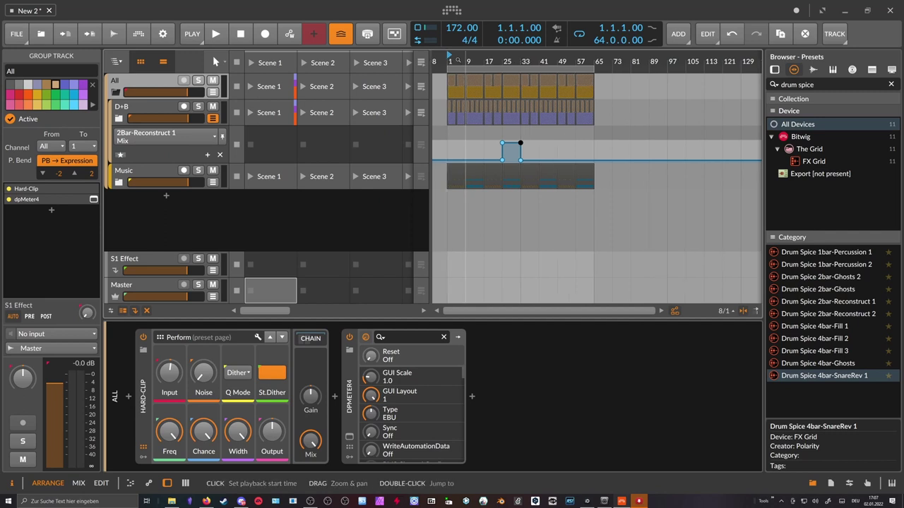